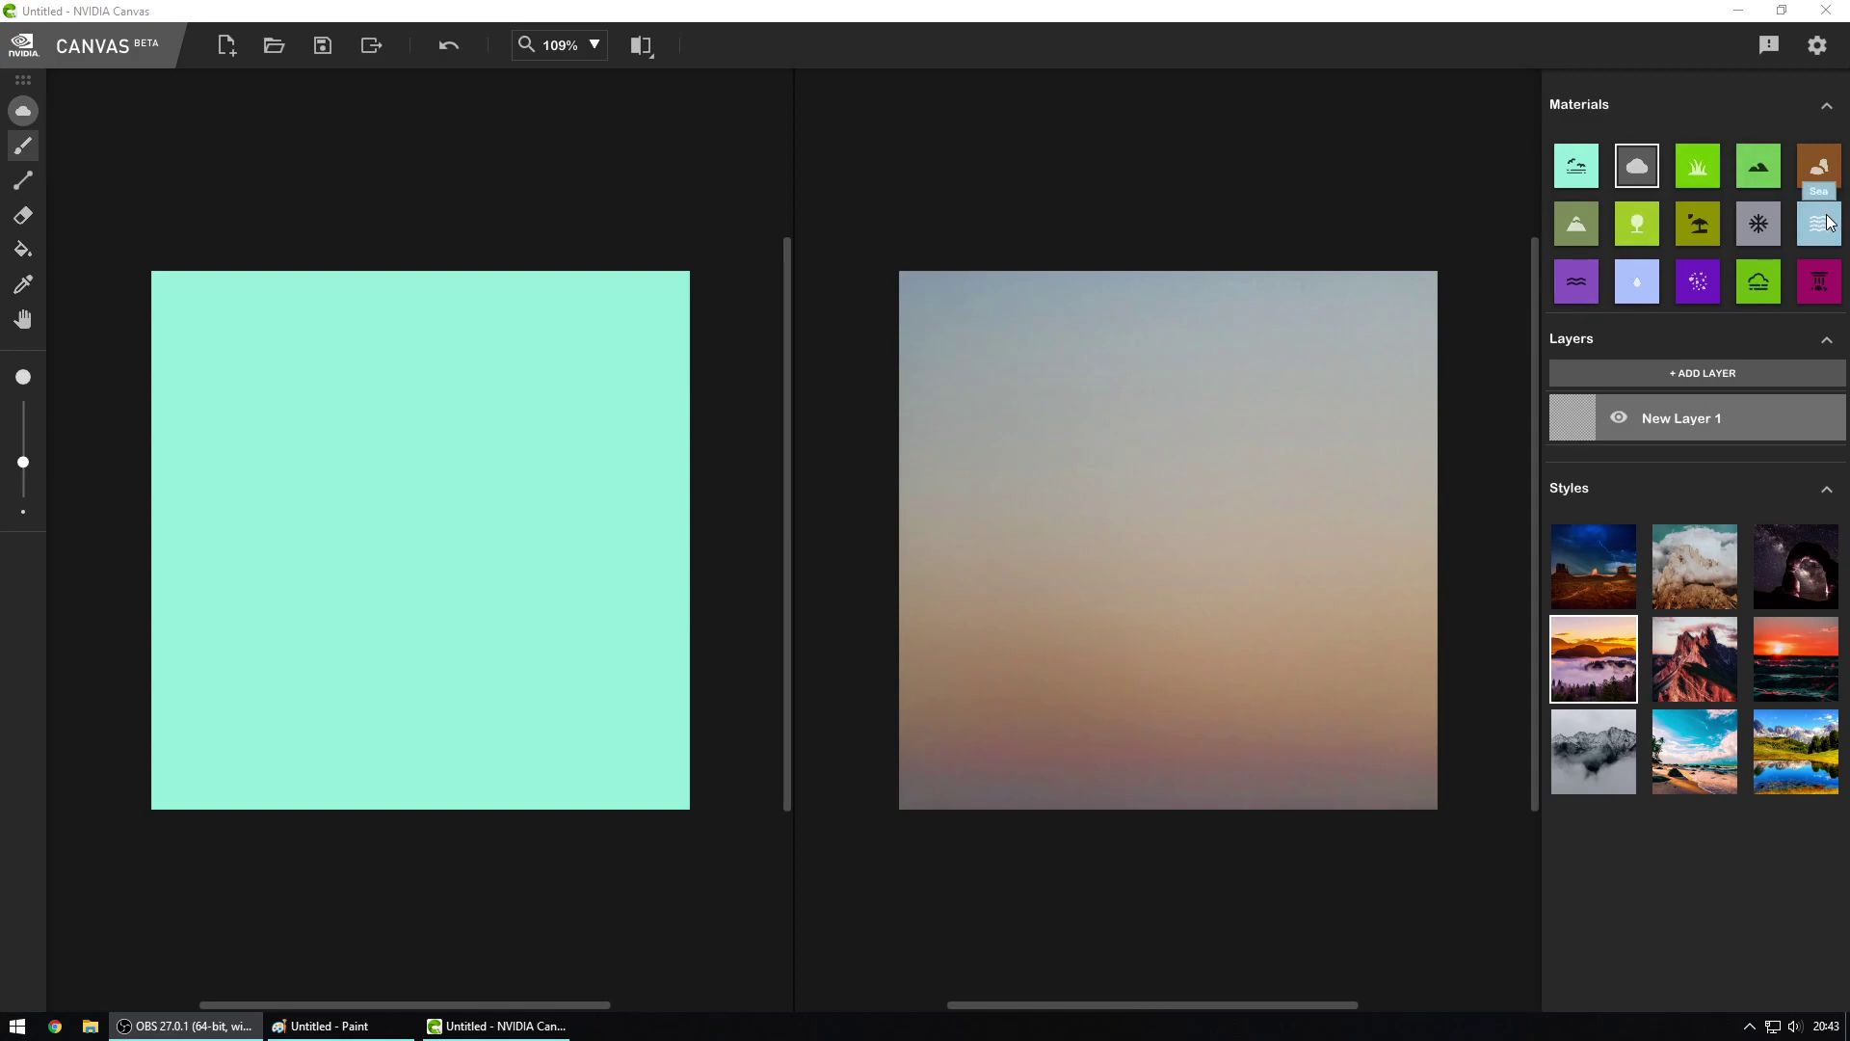
Step: Add two more layers above New Layer 1
double_click(1681, 418)
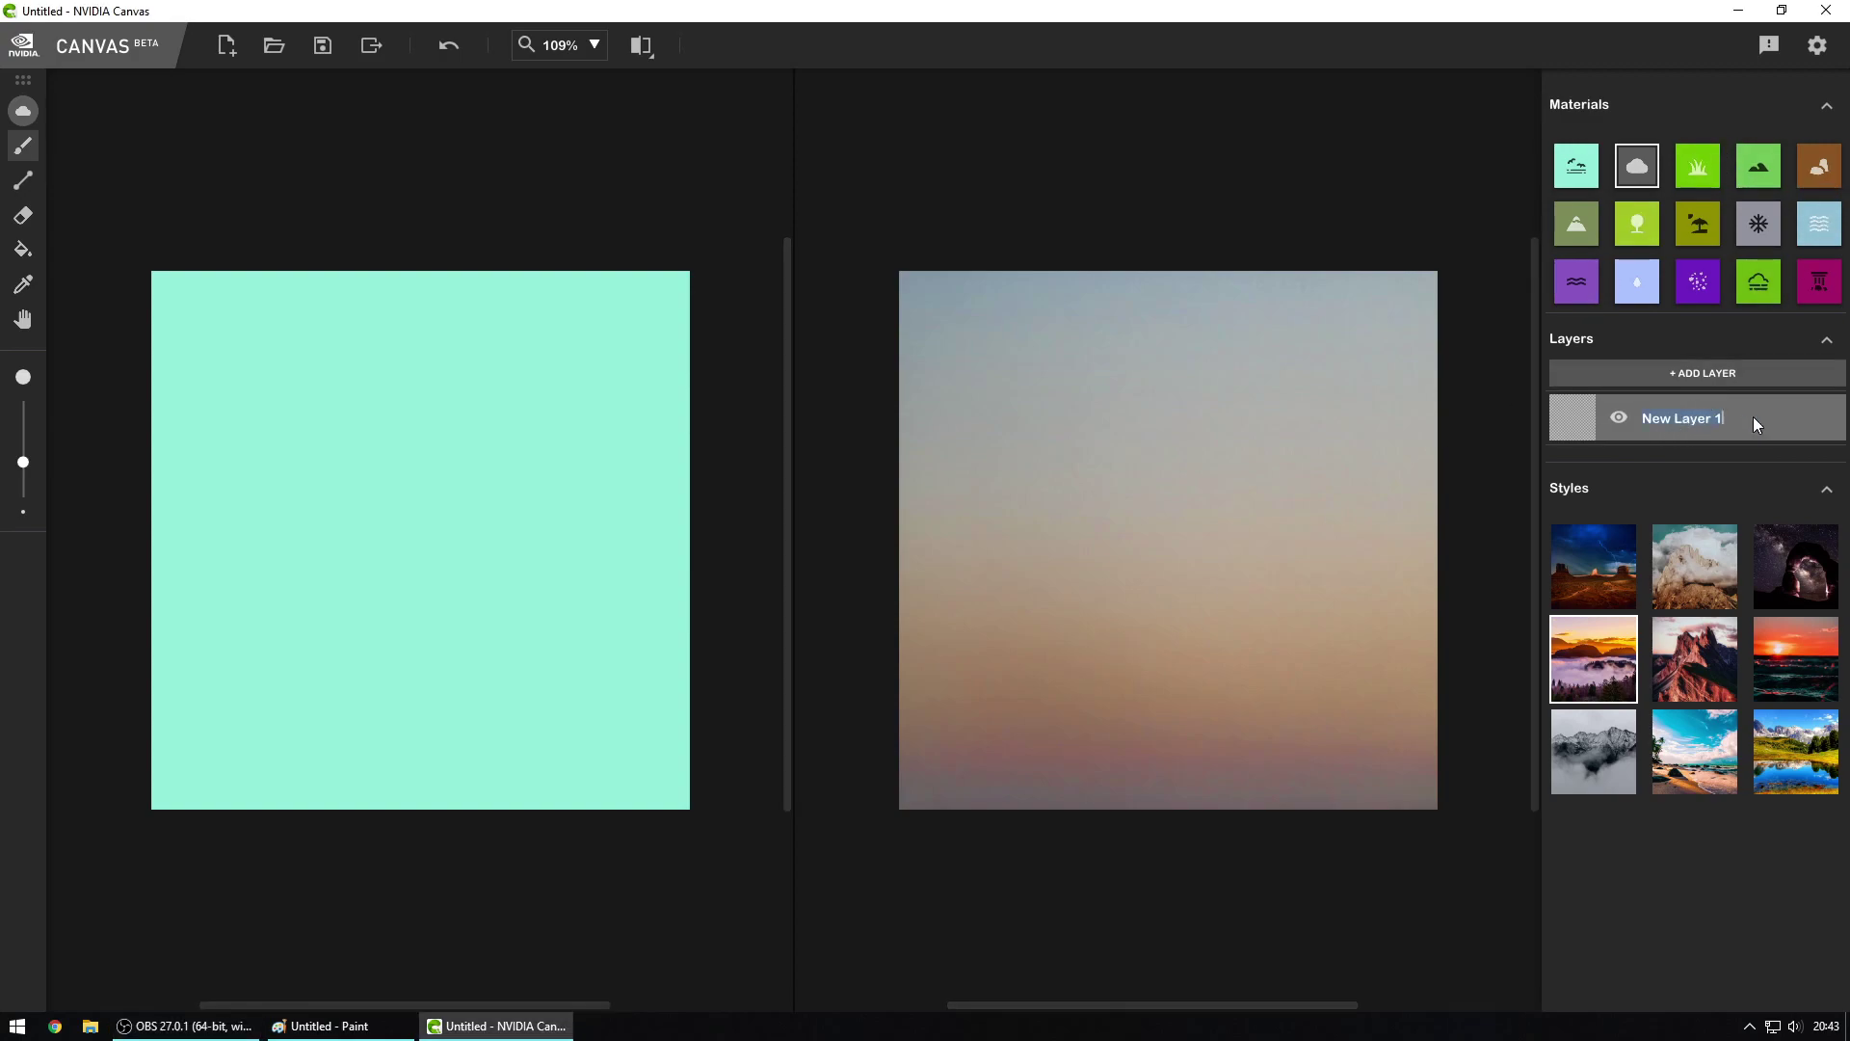
left_click(1656, 373)
left_click(1655, 374)
left_click(1670, 525)
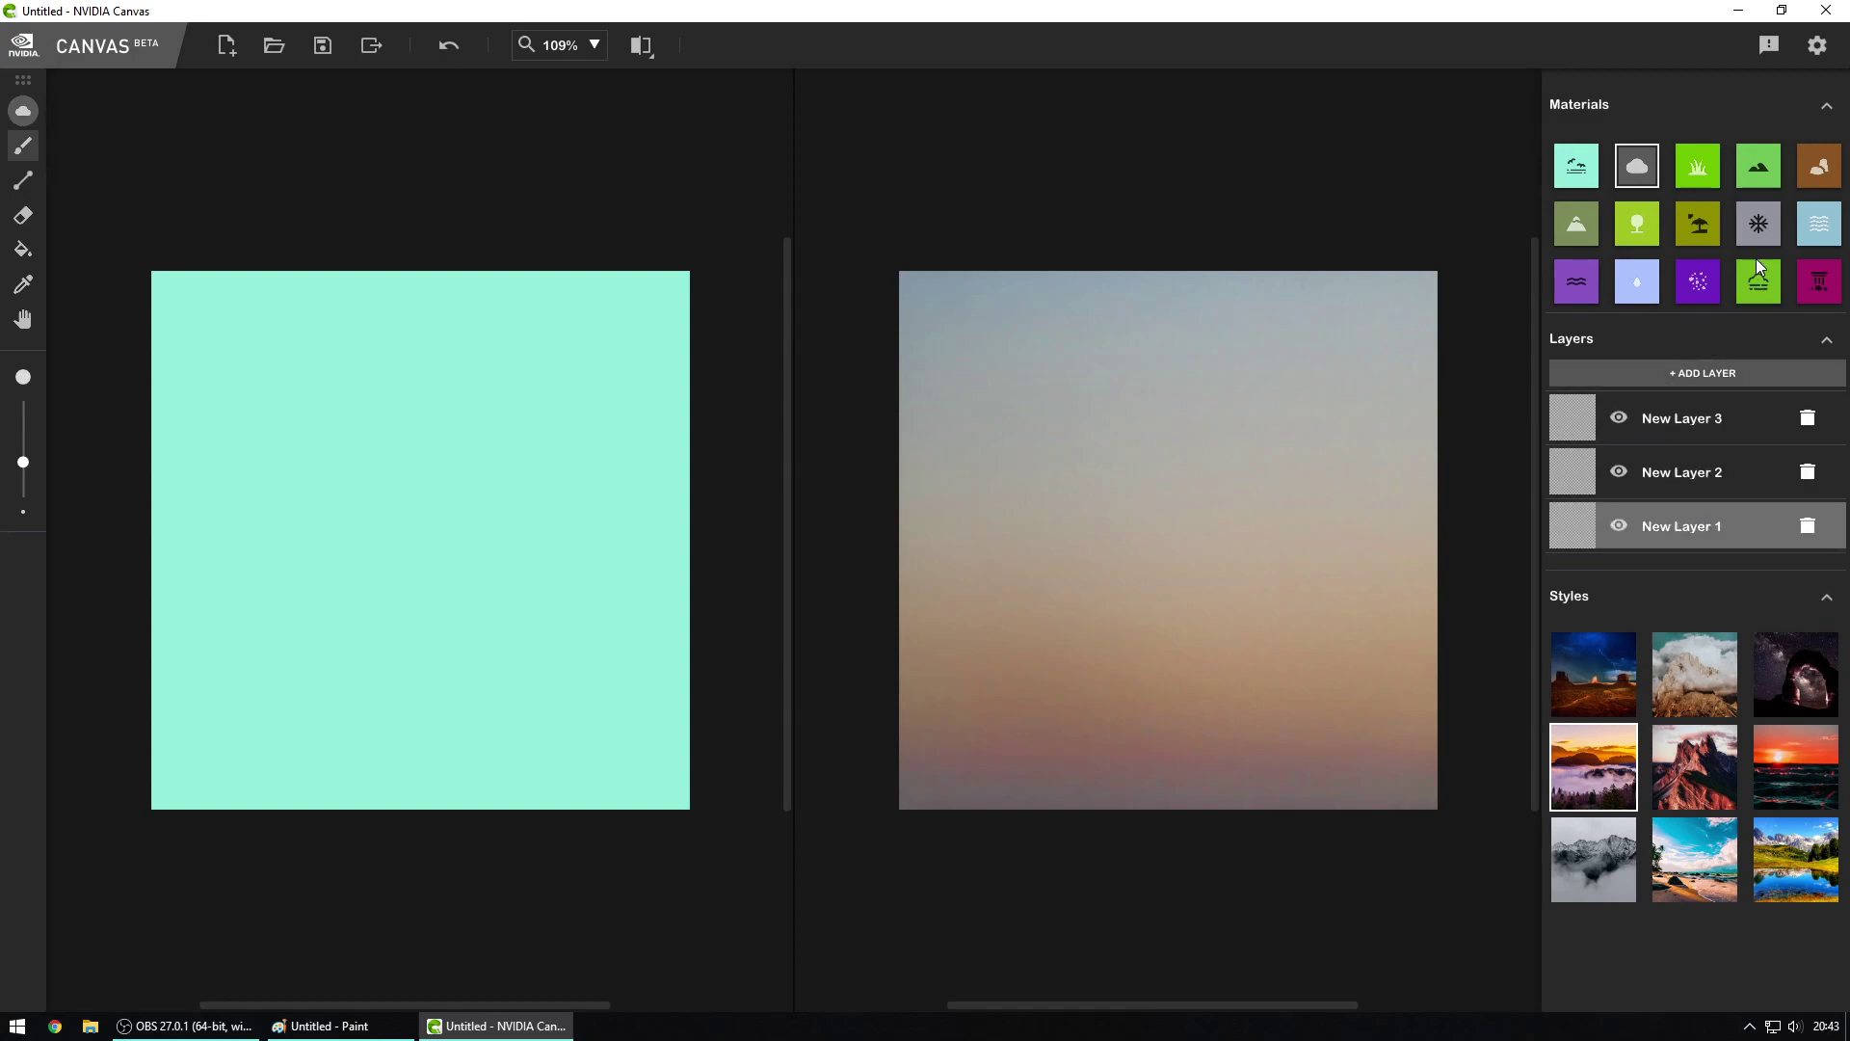
Step: On New Layer 2, paint a two-peaked ridge line across the whole canvas with the mountain material and a larger brush
left_click(1667, 482)
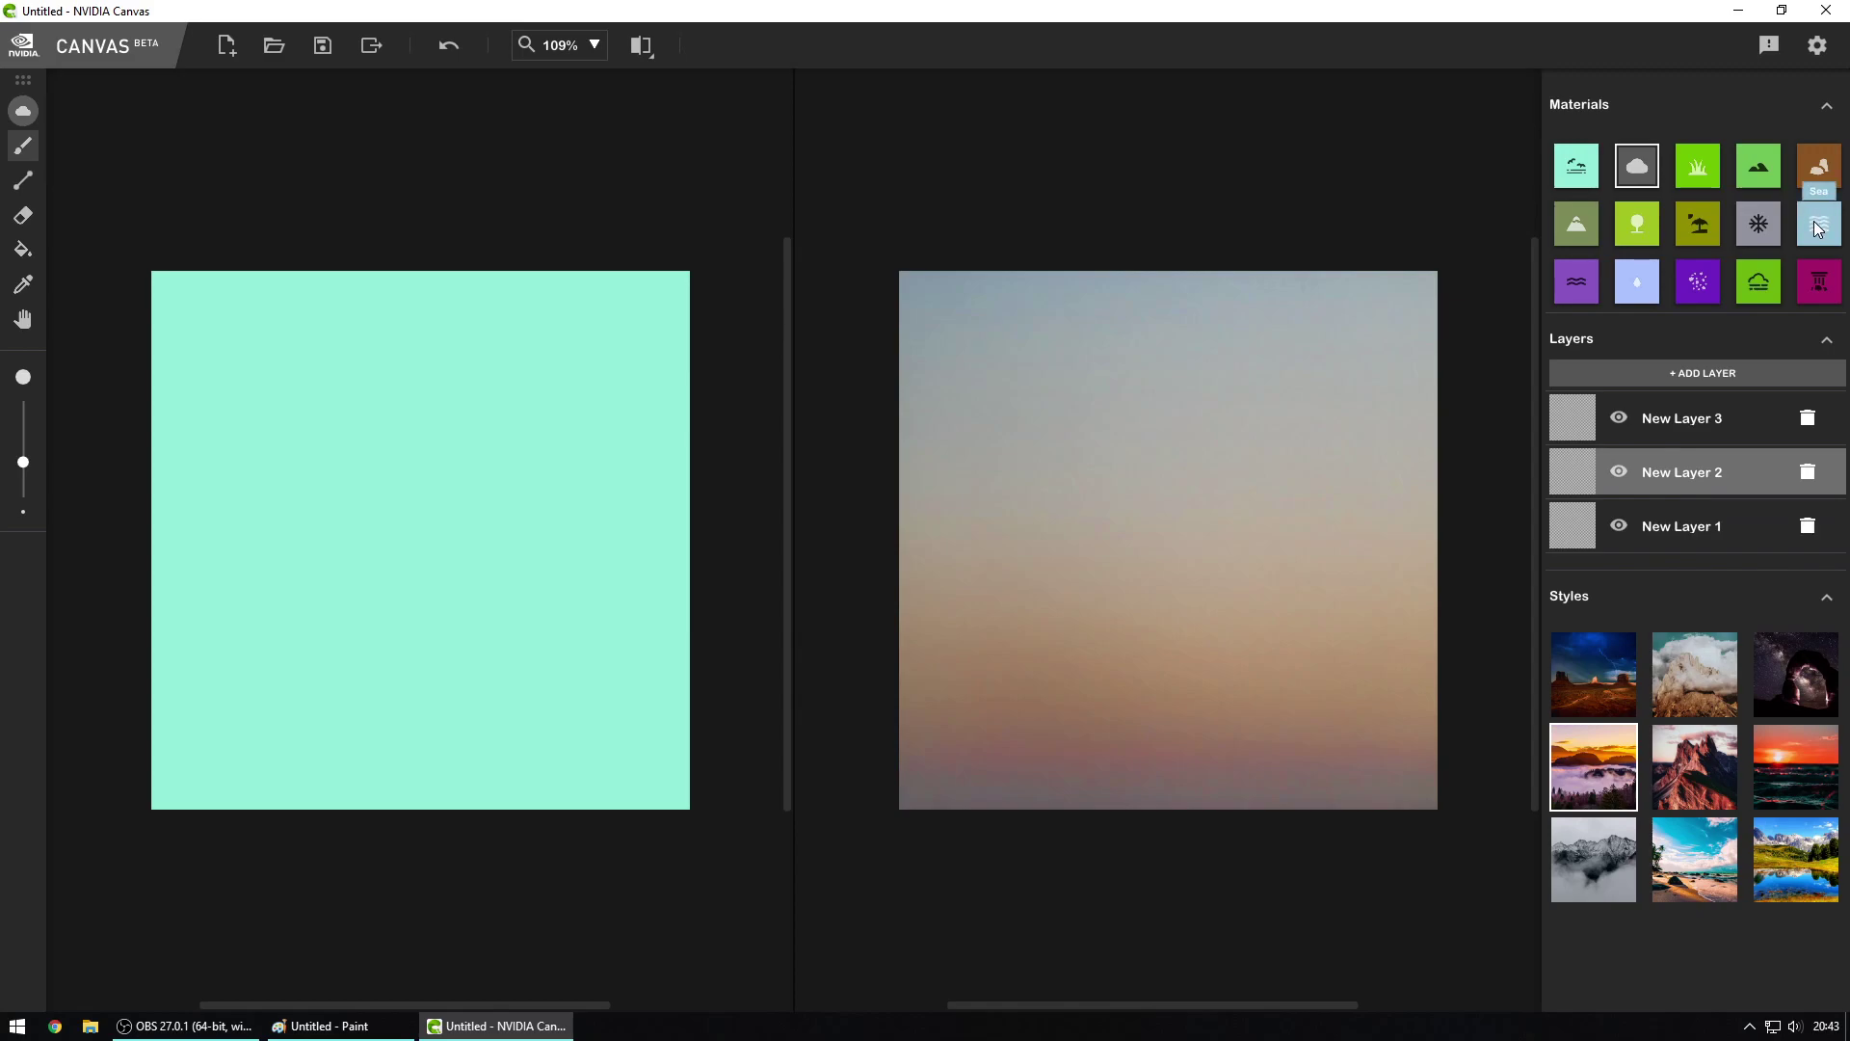
left_click(1752, 166)
left_click(1563, 240)
left_click_drag(23, 462, 23, 427)
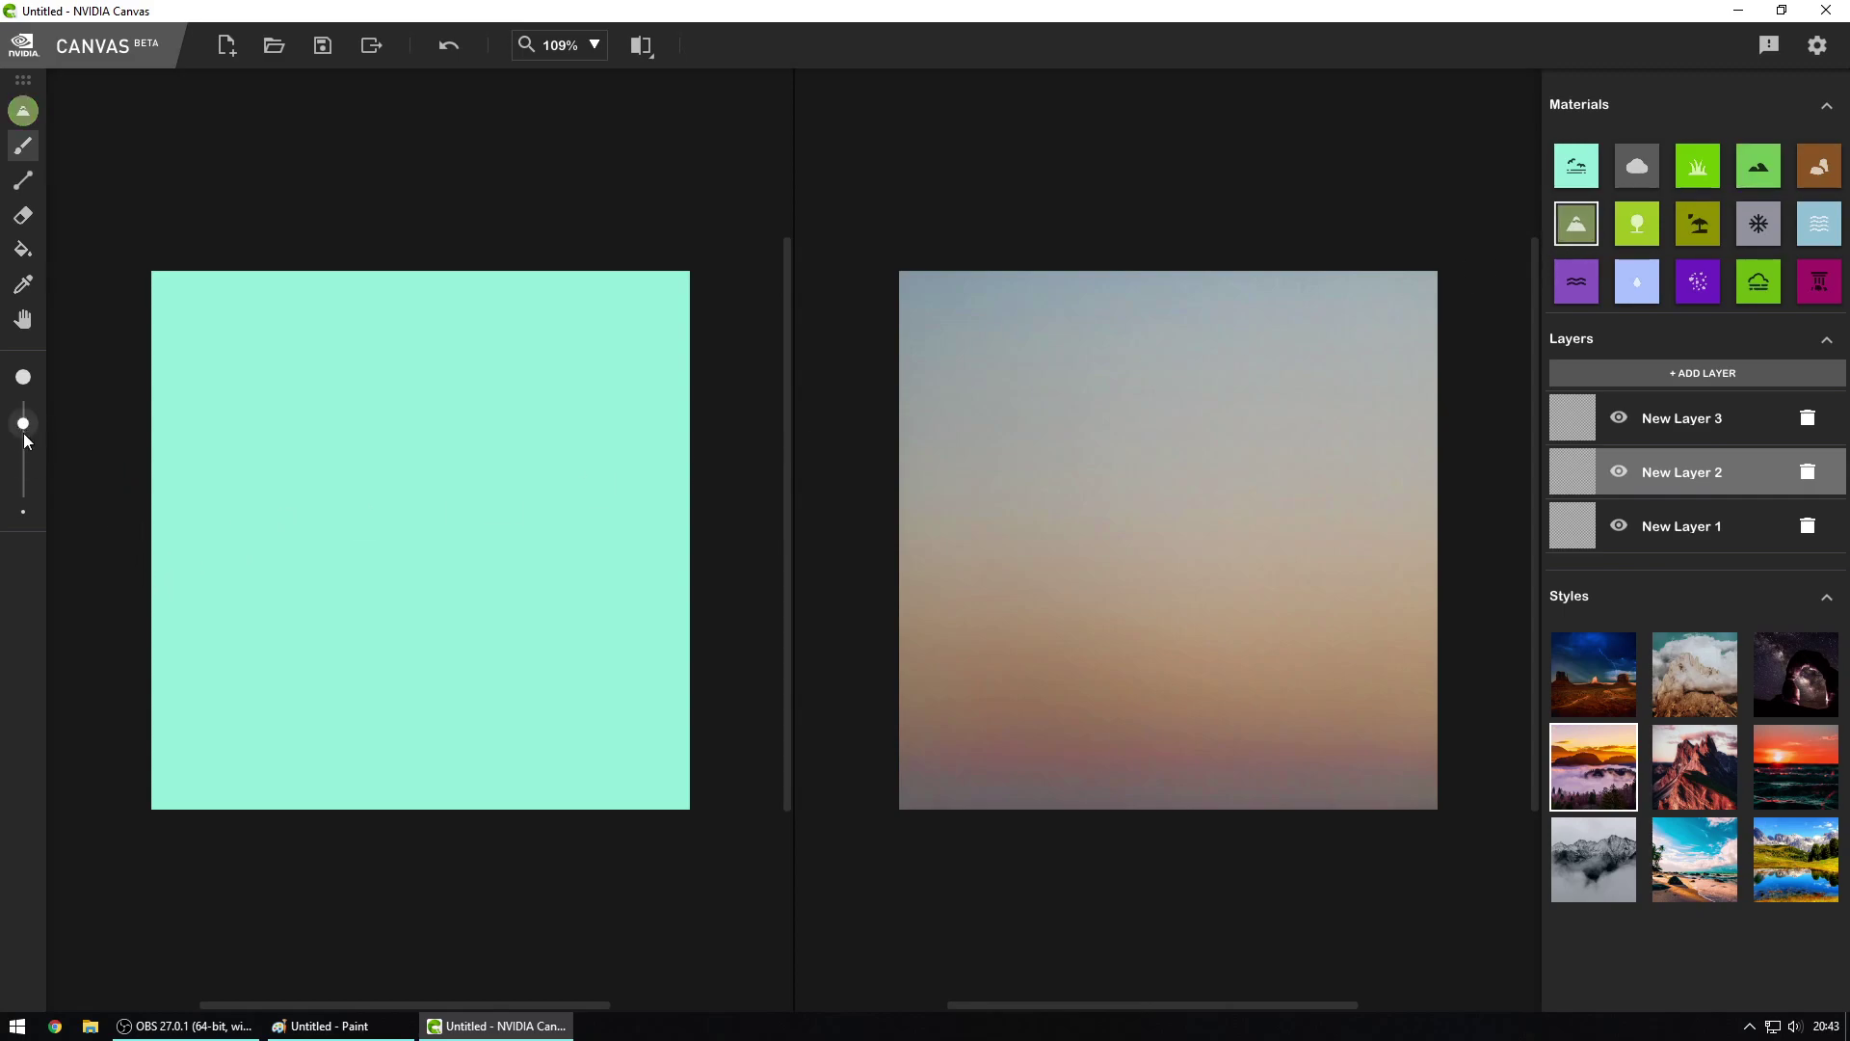
mouse_move(146, 617)
left_mouse_down()
mouse_move(280, 392)
mouse_move(410, 545)
mouse_move(405, 569)
mouse_move(549, 491)
mouse_move(674, 471)
mouse_move(692, 530)
left_mouse_up()
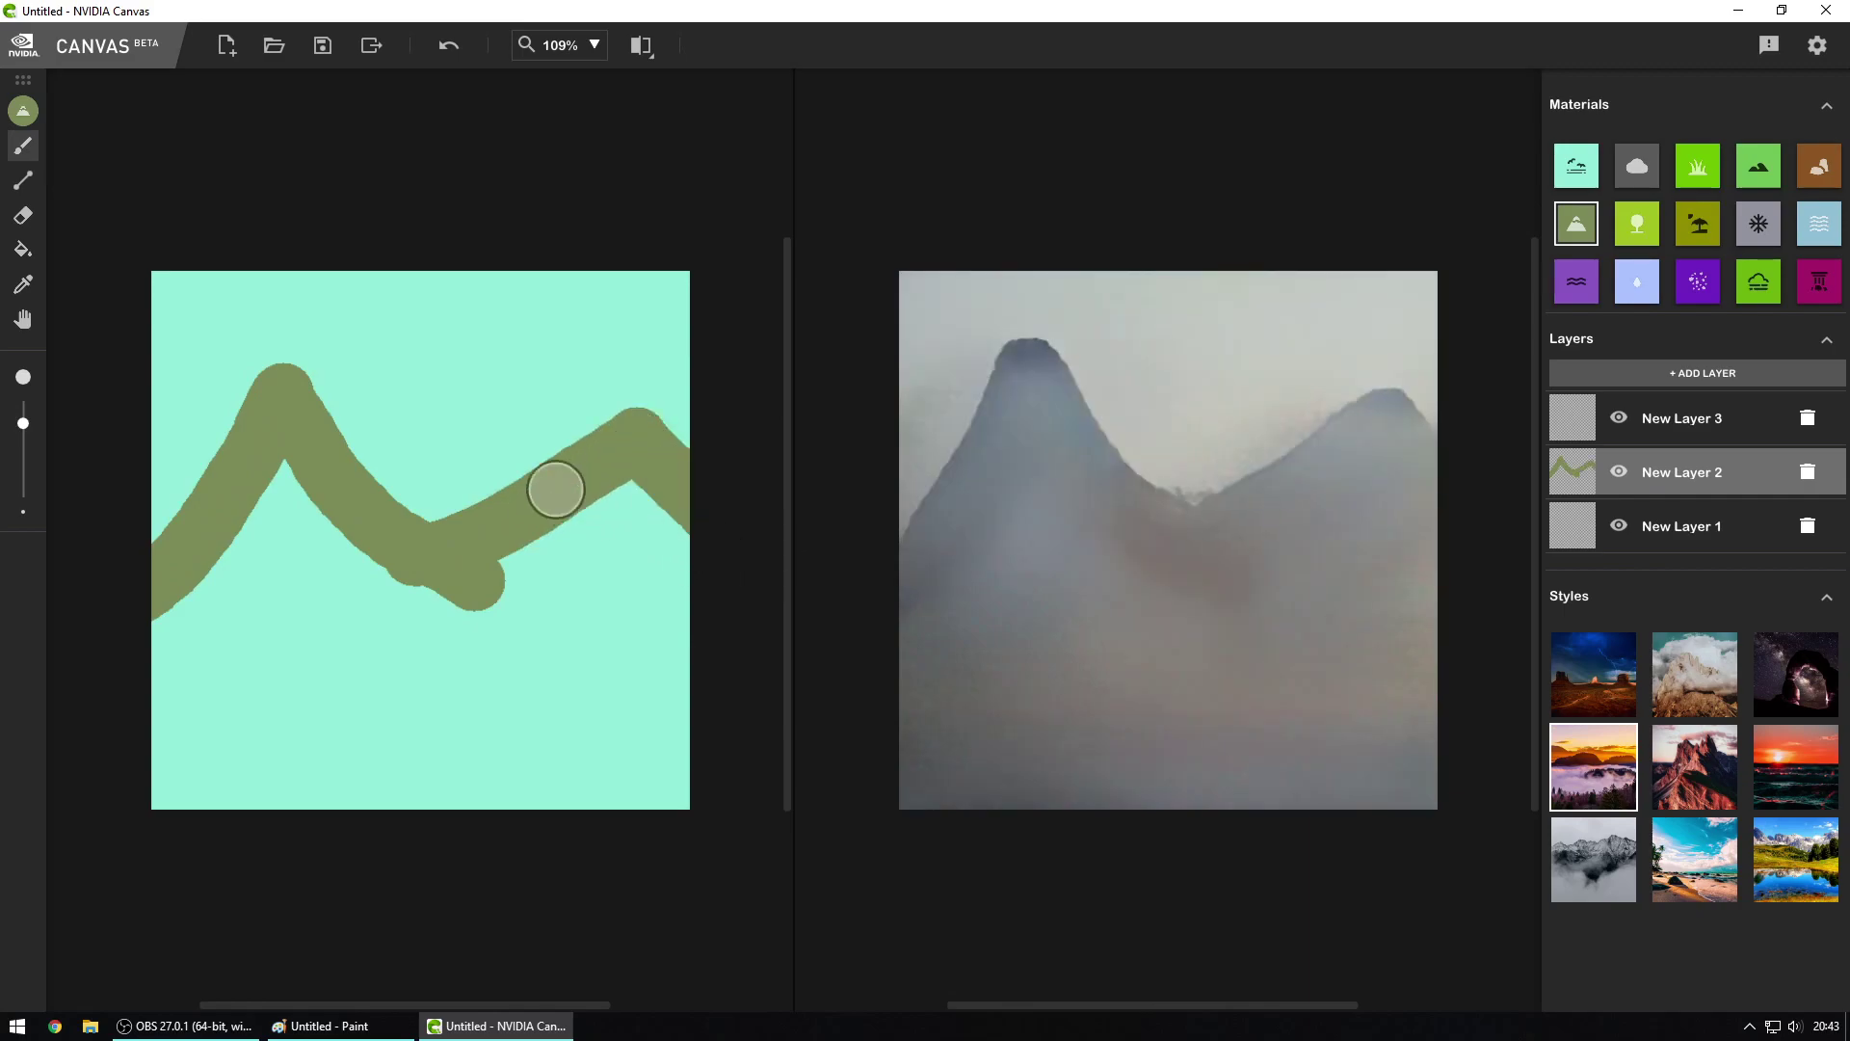
Step: Broaden the two peaks, fill the area below the ridge with mountain material, and flatten the notch between the peaks
mouse_move(351, 413)
left_mouse_down()
mouse_move(271, 391)
mouse_move(318, 389)
mouse_move(514, 573)
mouse_move(354, 531)
mouse_move(330, 413)
mouse_move(291, 399)
mouse_move(149, 524)
left_mouse_up()
mouse_move(437, 420)
left_mouse_down()
mouse_move(497, 484)
mouse_move(590, 411)
mouse_move(748, 485)
mouse_move(392, 533)
left_mouse_up()
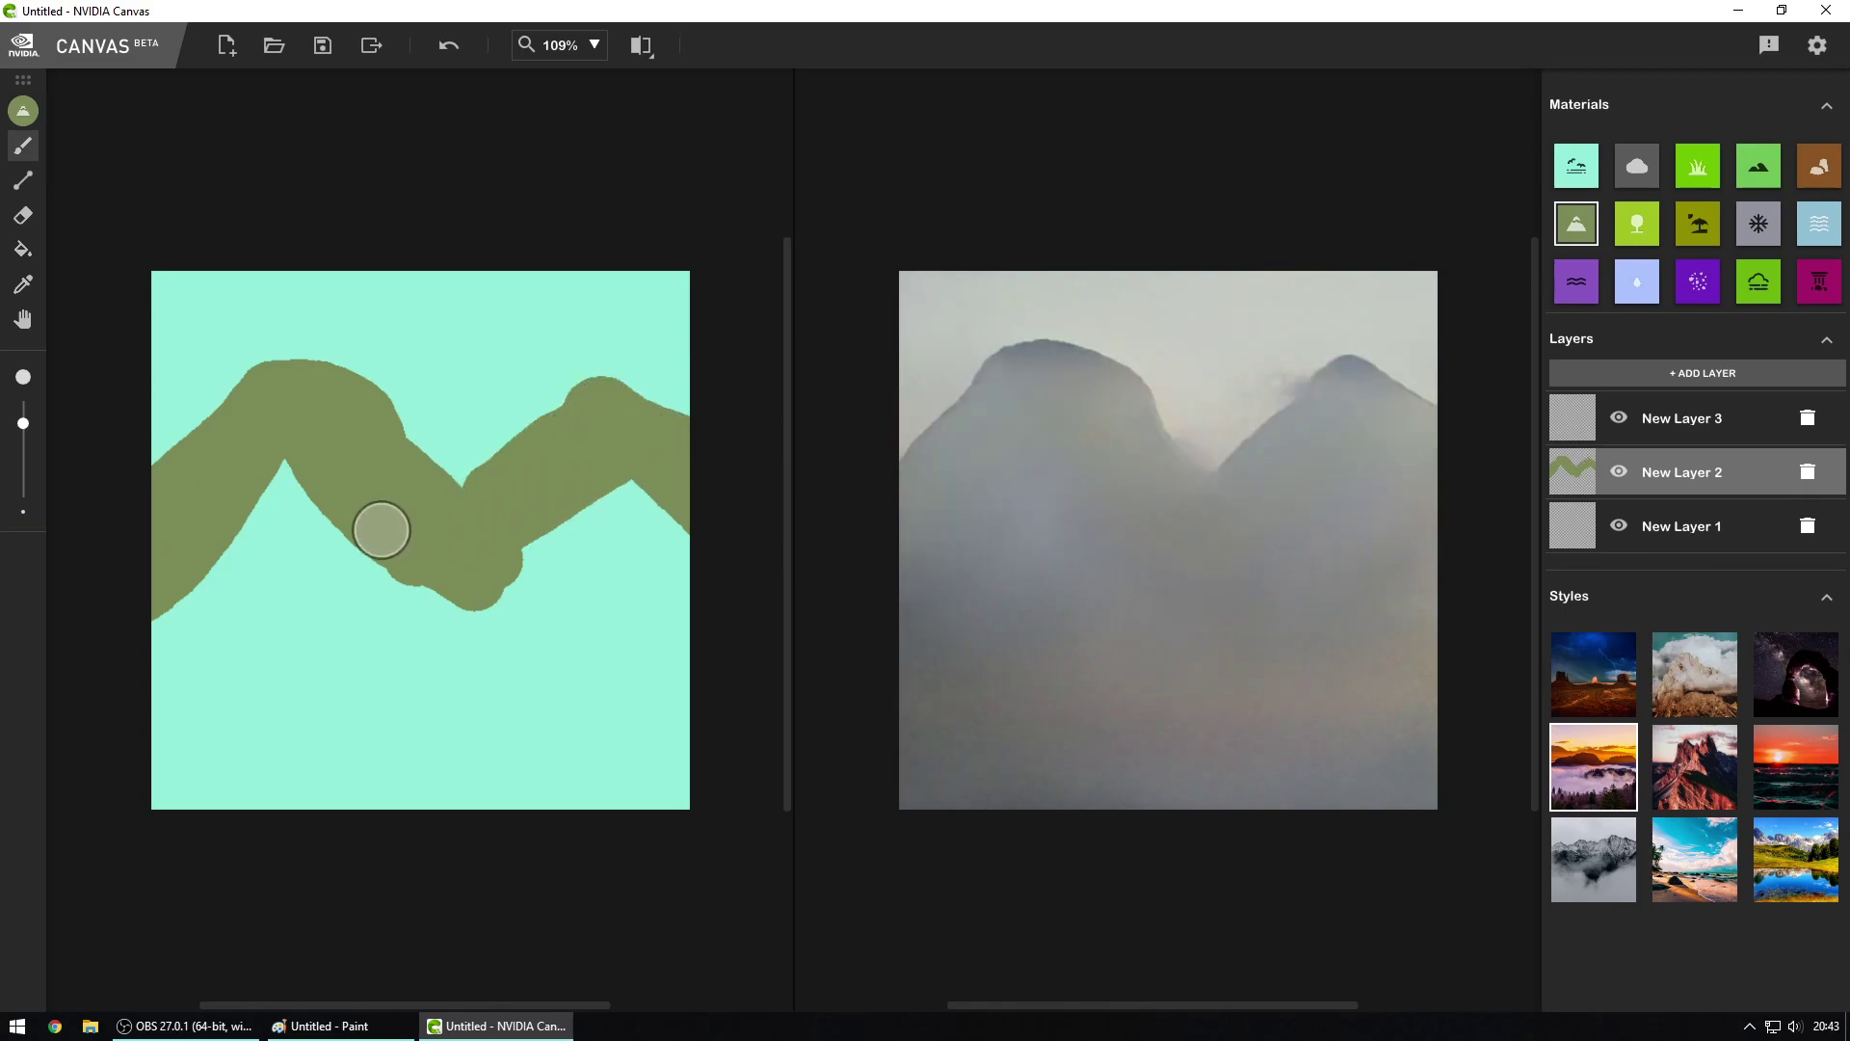
mouse_move(274, 451)
left_mouse_down()
mouse_move(123, 647)
mouse_move(299, 458)
mouse_move(379, 609)
mouse_move(405, 602)
mouse_move(393, 582)
mouse_move(674, 542)
mouse_move(687, 602)
mouse_move(652, 605)
mouse_move(680, 734)
mouse_move(628, 796)
mouse_move(626, 833)
mouse_move(500, 785)
mouse_move(594, 807)
mouse_move(294, 765)
mouse_move(212, 783)
mouse_move(489, 752)
mouse_move(603, 698)
mouse_move(188, 618)
mouse_move(181, 599)
mouse_move(251, 566)
left_mouse_up()
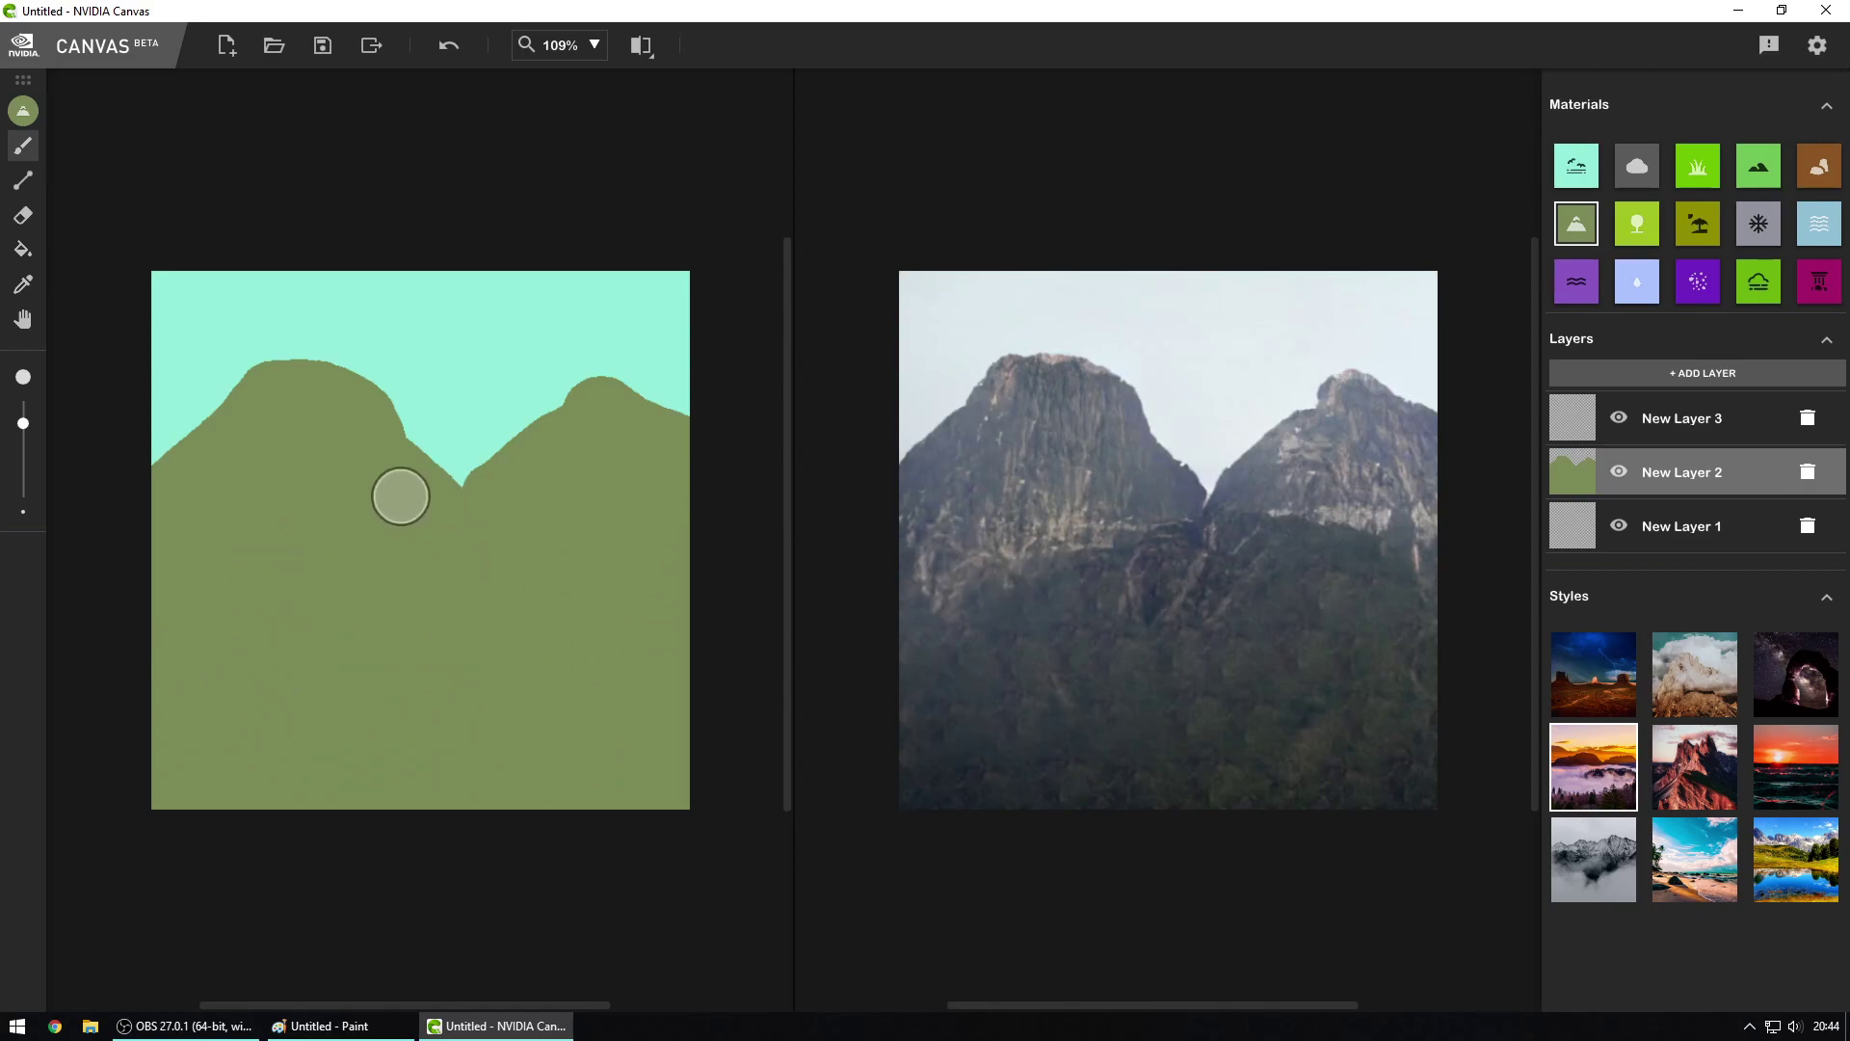
left_click_drag(400, 497, 537, 516)
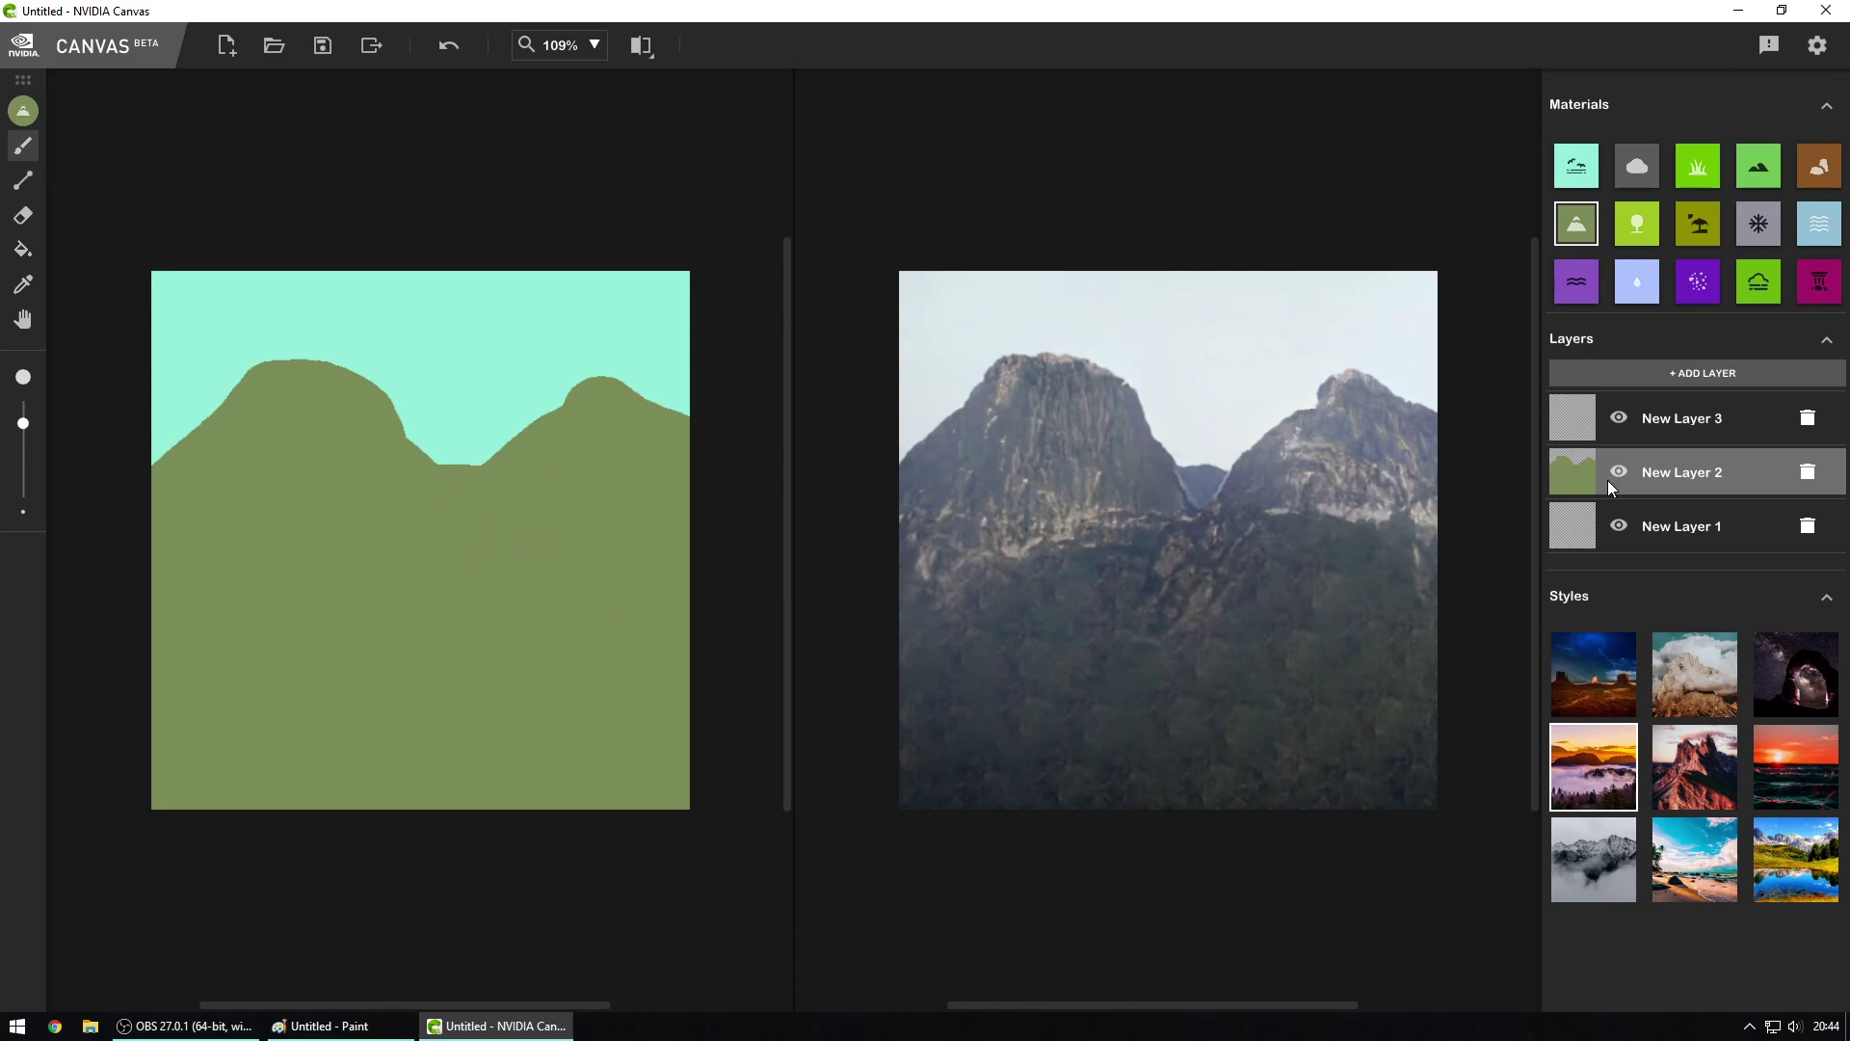
Step: On New Layer 3, paint a filled green foreground hill sloping down from left to right with the hill material
left_click(1655, 422)
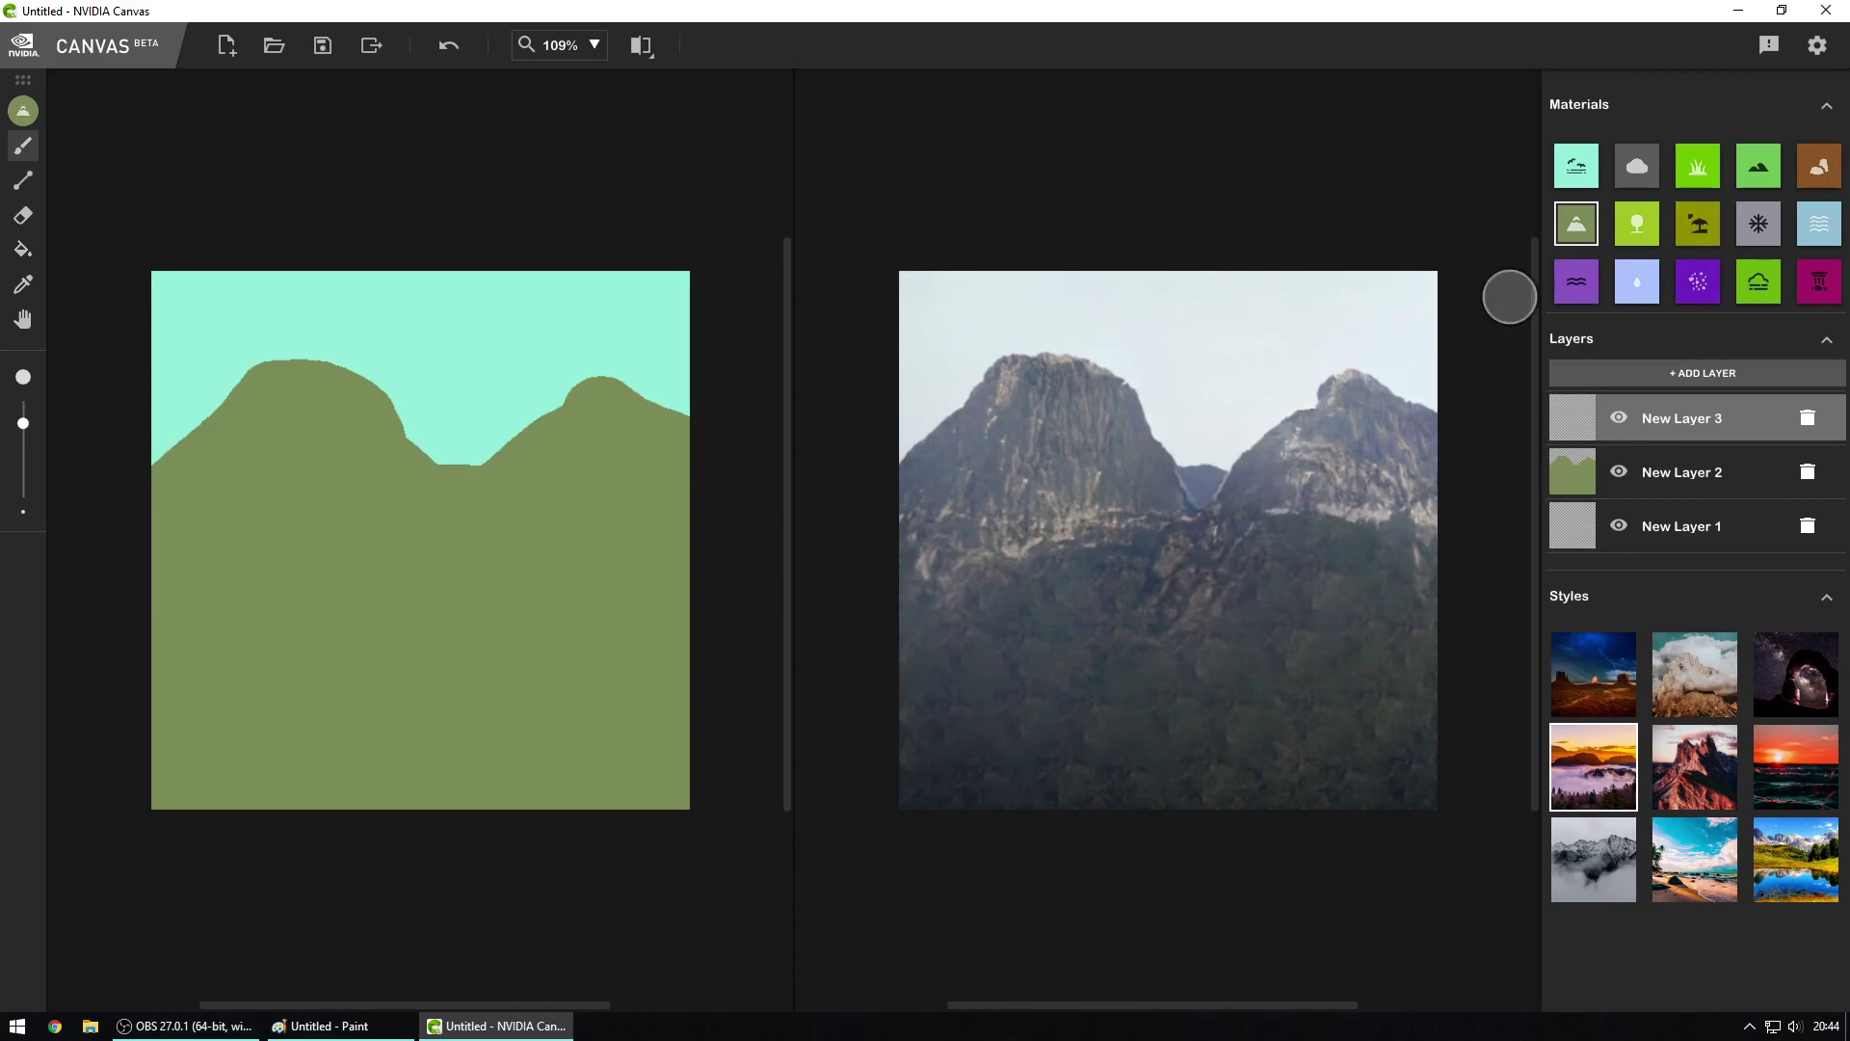
left_click(1758, 166)
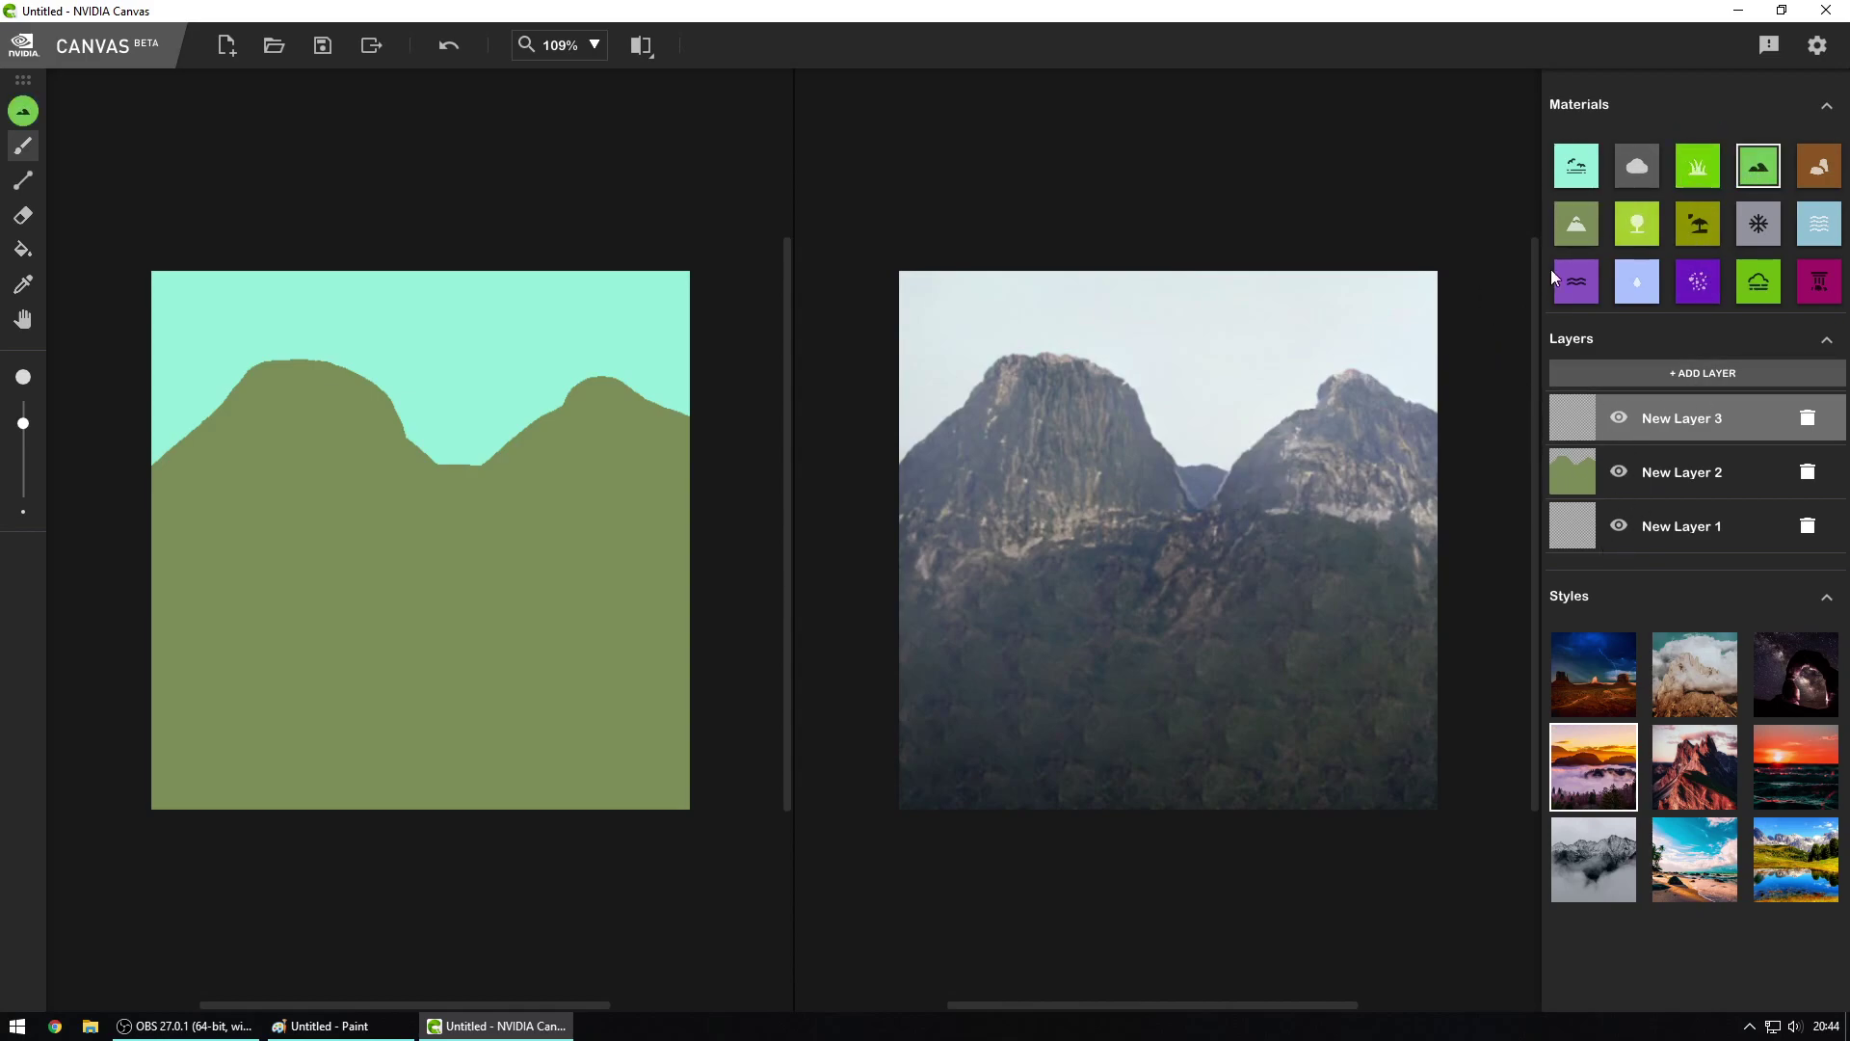
mouse_move(151, 662)
left_mouse_down()
mouse_move(311, 587)
mouse_move(555, 765)
mouse_move(809, 735)
mouse_move(450, 768)
mouse_move(212, 713)
mouse_move(367, 660)
mouse_move(299, 622)
mouse_move(142, 684)
mouse_move(305, 637)
mouse_move(453, 765)
mouse_move(307, 659)
mouse_move(147, 731)
mouse_move(146, 748)
mouse_move(273, 806)
mouse_move(653, 785)
left_mouse_up()
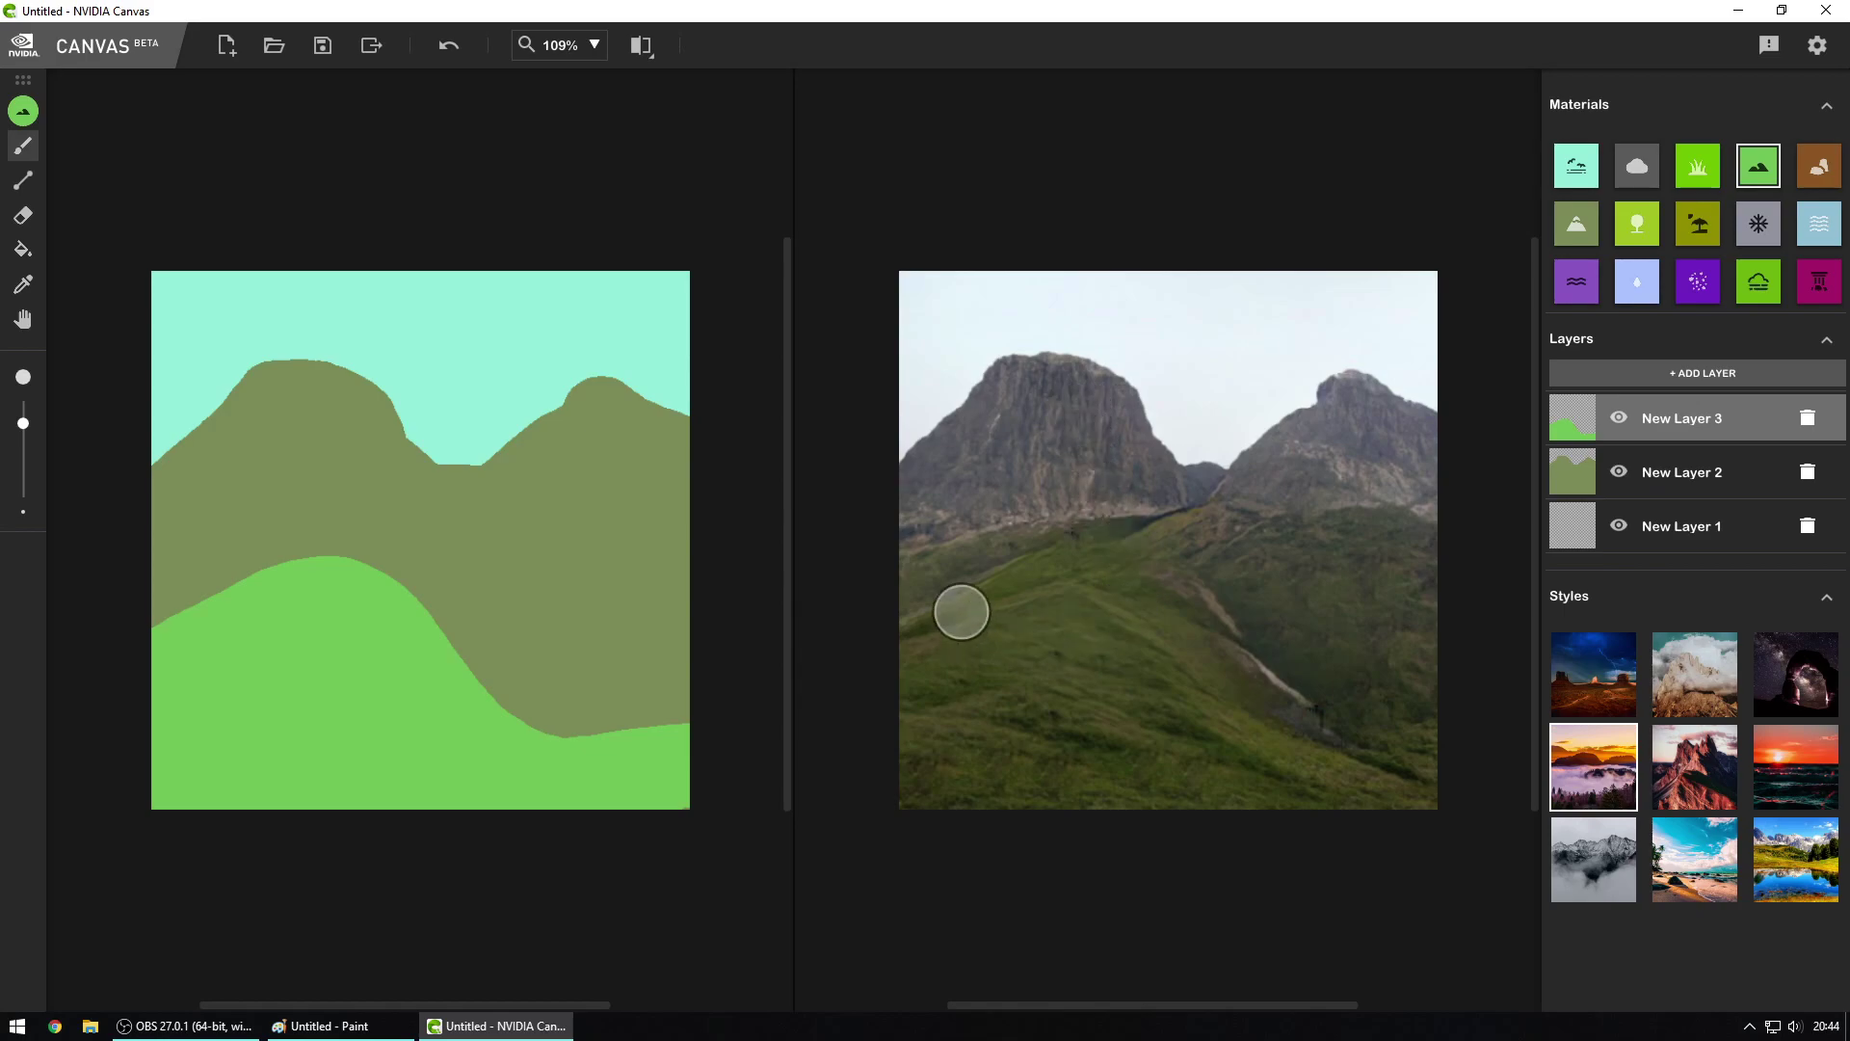
Step: Choose the purple river material and reduce the brush size
left_click(1636, 281)
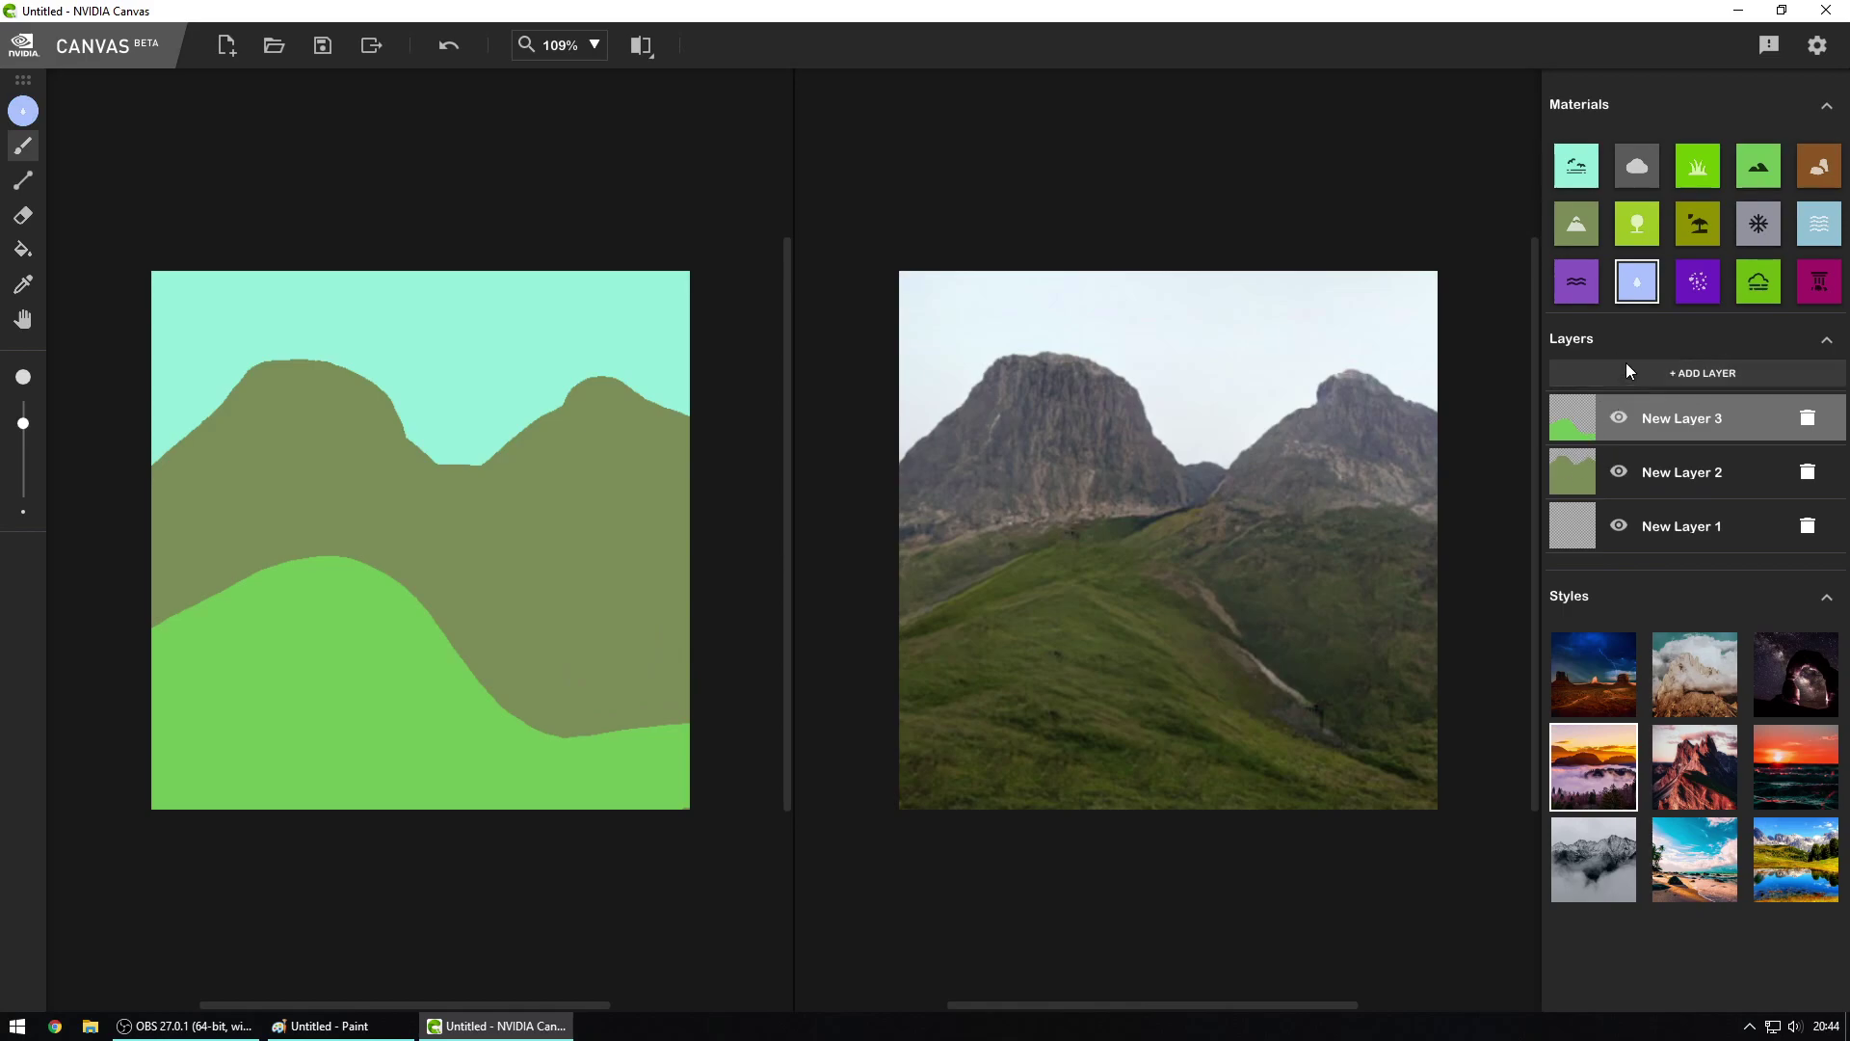
left_click(1567, 291)
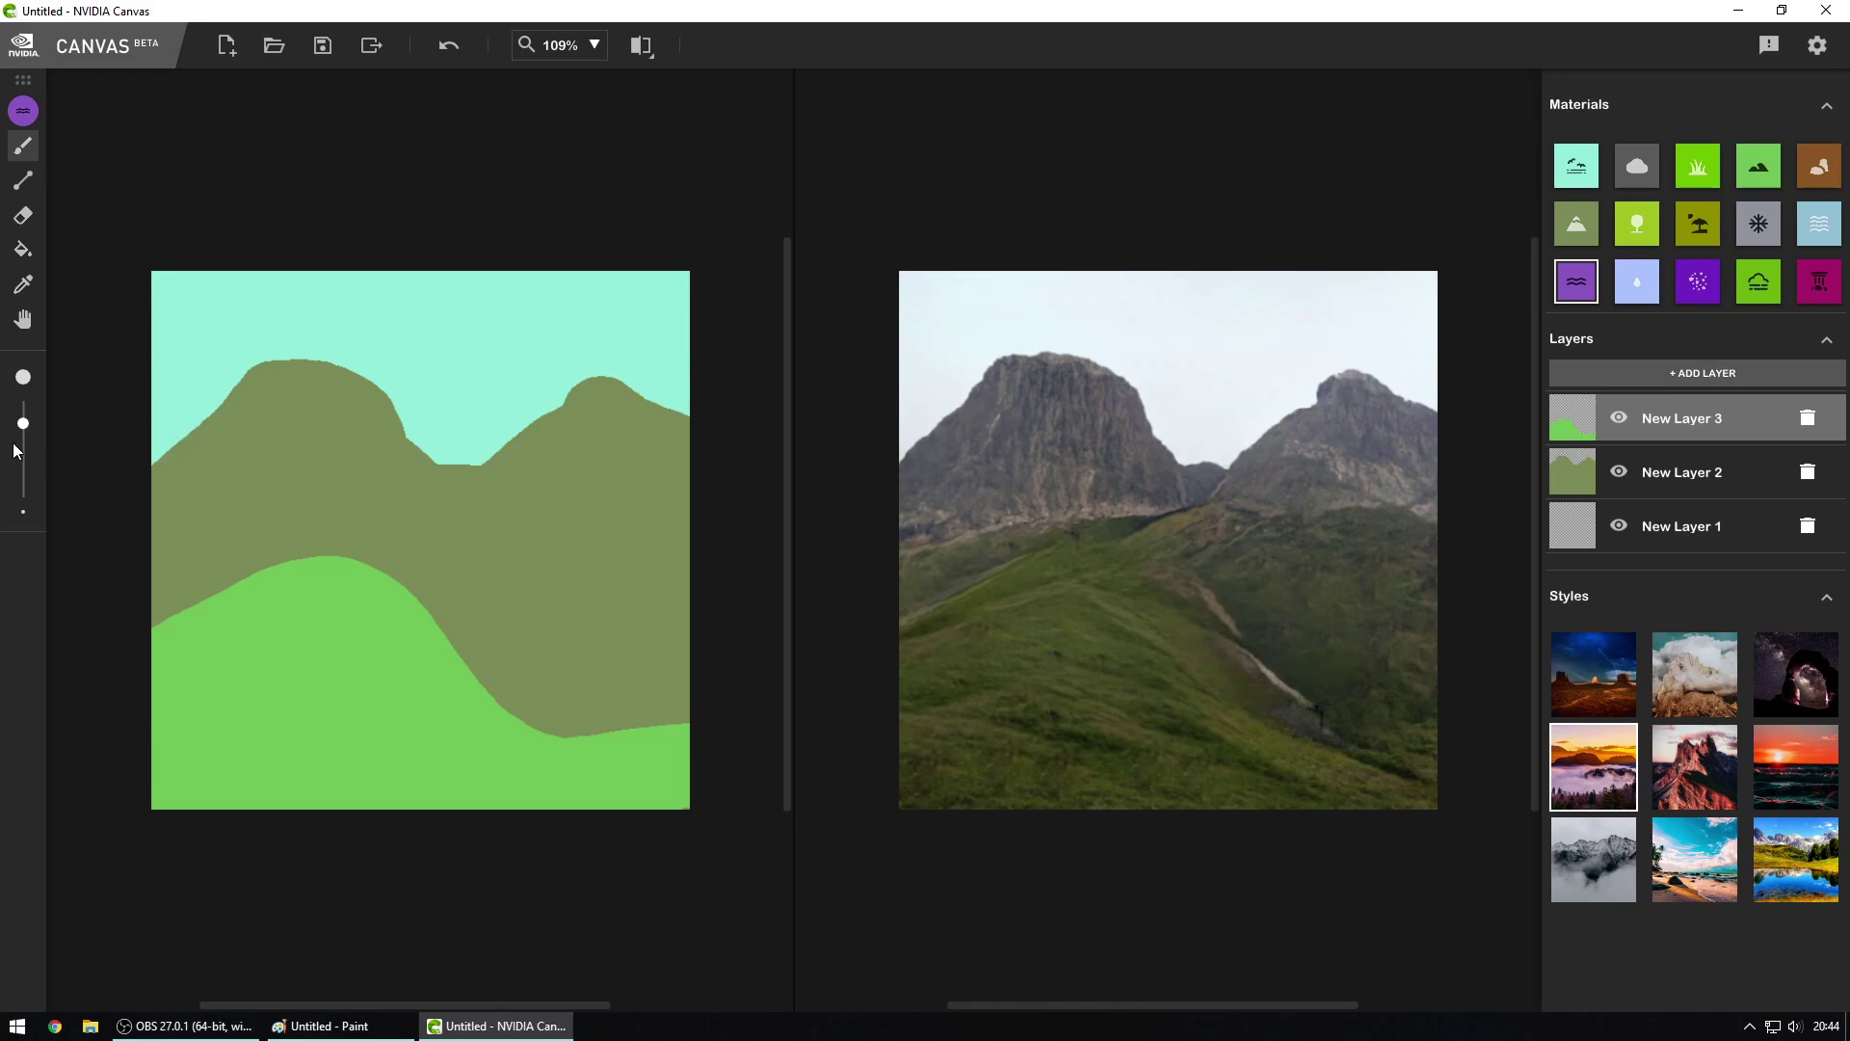
left_click_drag(30, 428, 29, 476)
Step: Try river strokes on New Layer 3 down from the mountain gap and along the hill's right slope, undoing each one
left_click_drag(449, 472, 547, 723)
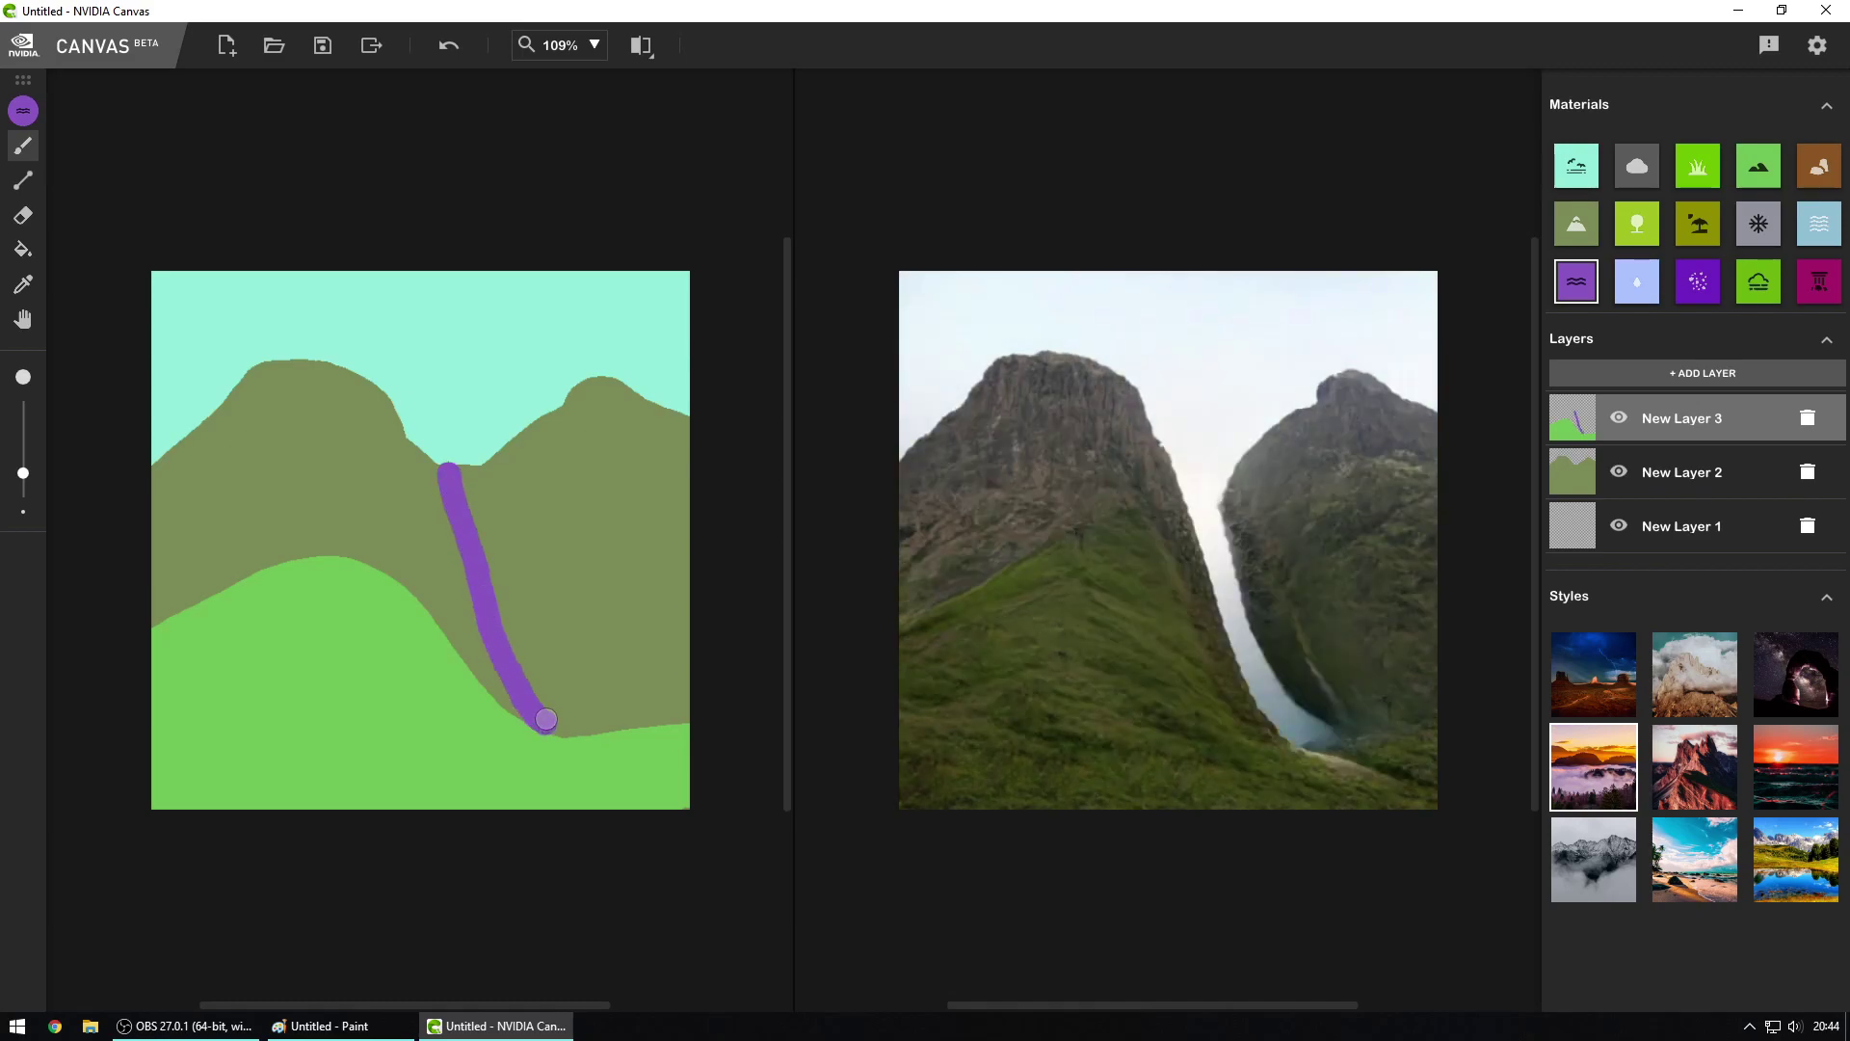
key("ctrl+z")
mouse_move(365, 559)
left_mouse_down()
mouse_move(504, 691)
mouse_move(603, 751)
left_mouse_up()
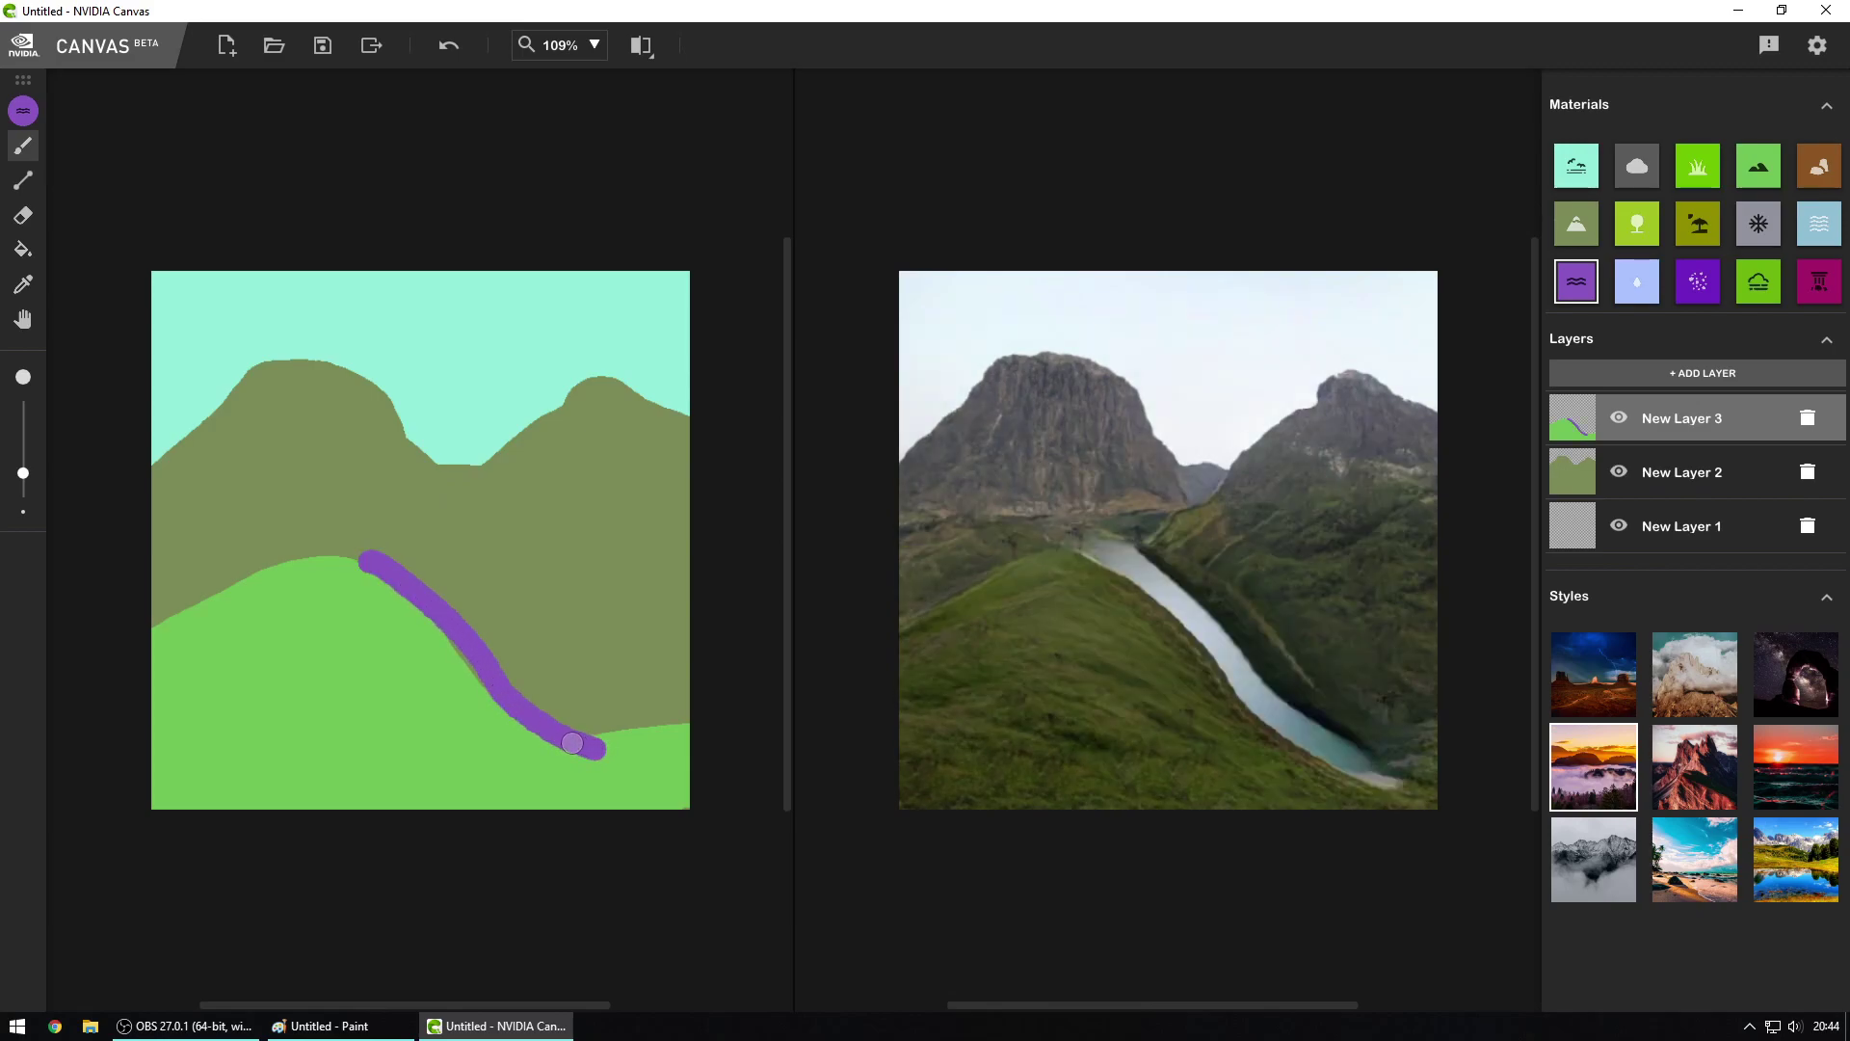
key("ctrl+z")
left_click_drag(472, 662, 682, 779)
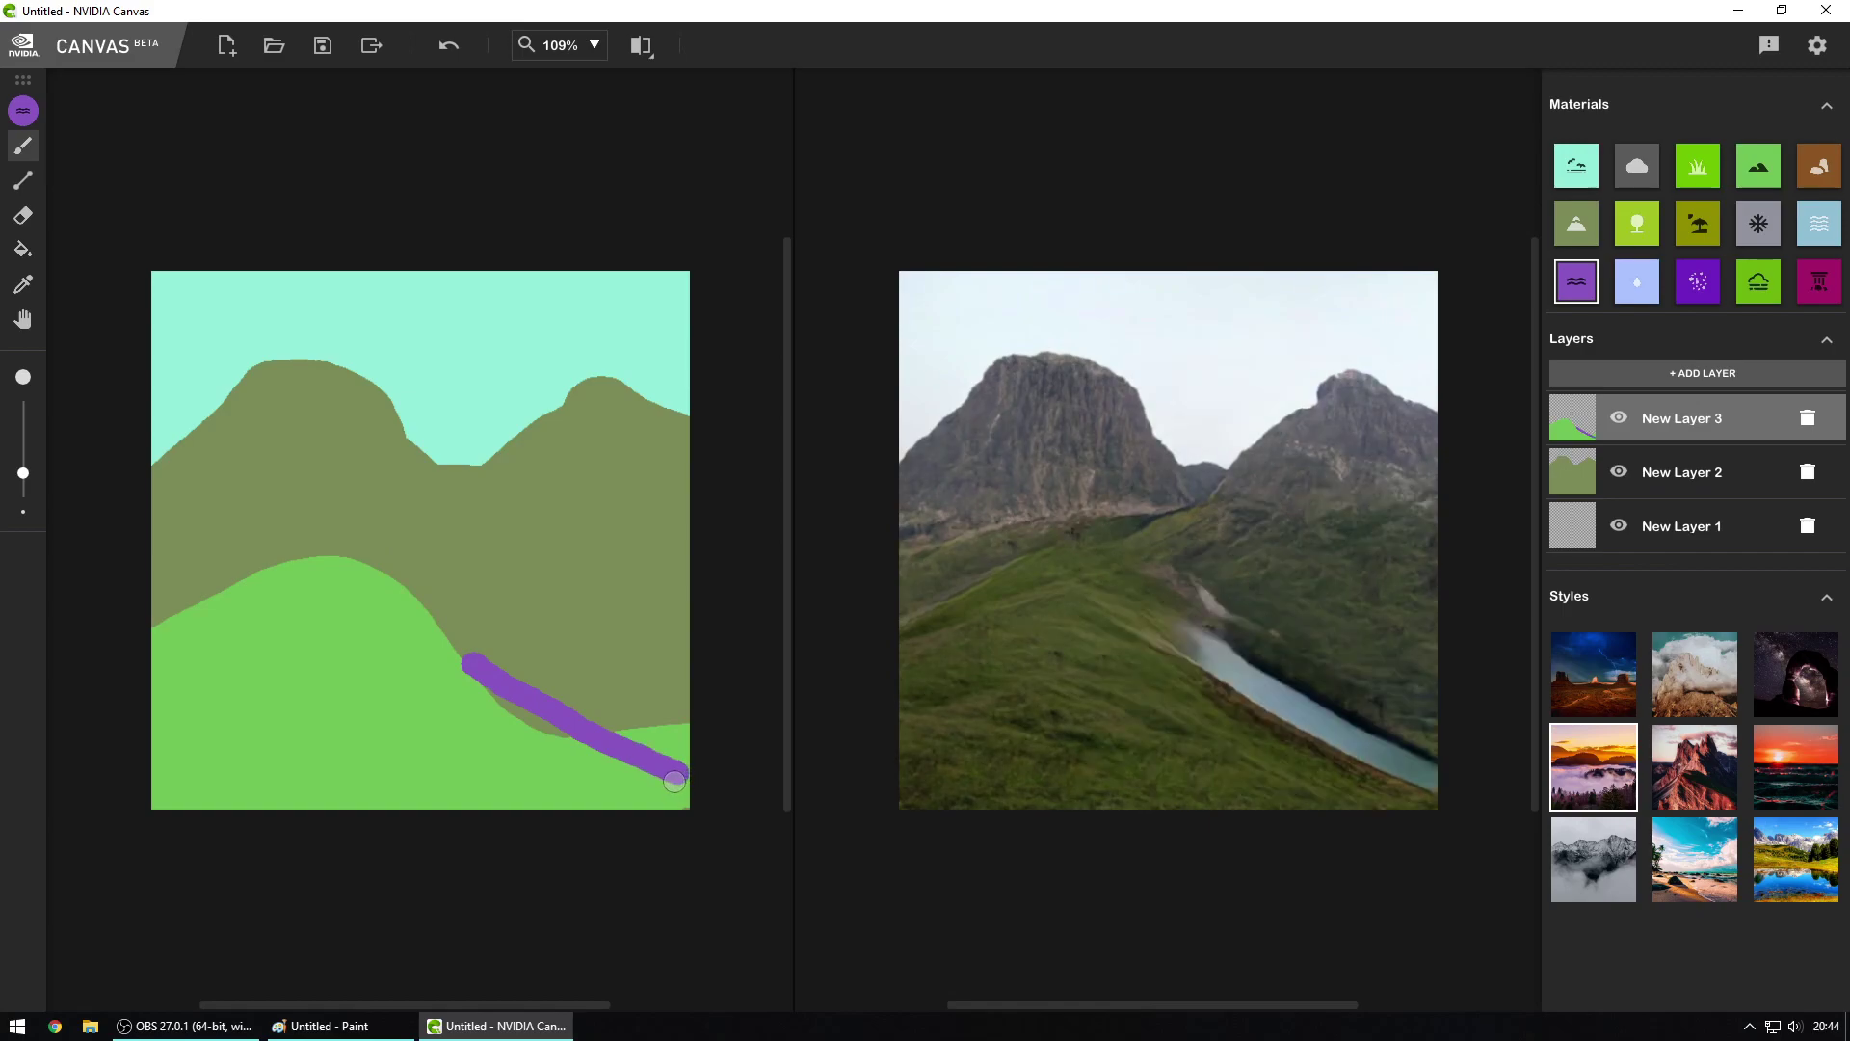
key("ctrl+z")
Step: Try a water stroke along the hill's lower right slope on New Layer 3, and undo it
left_click(1636, 282)
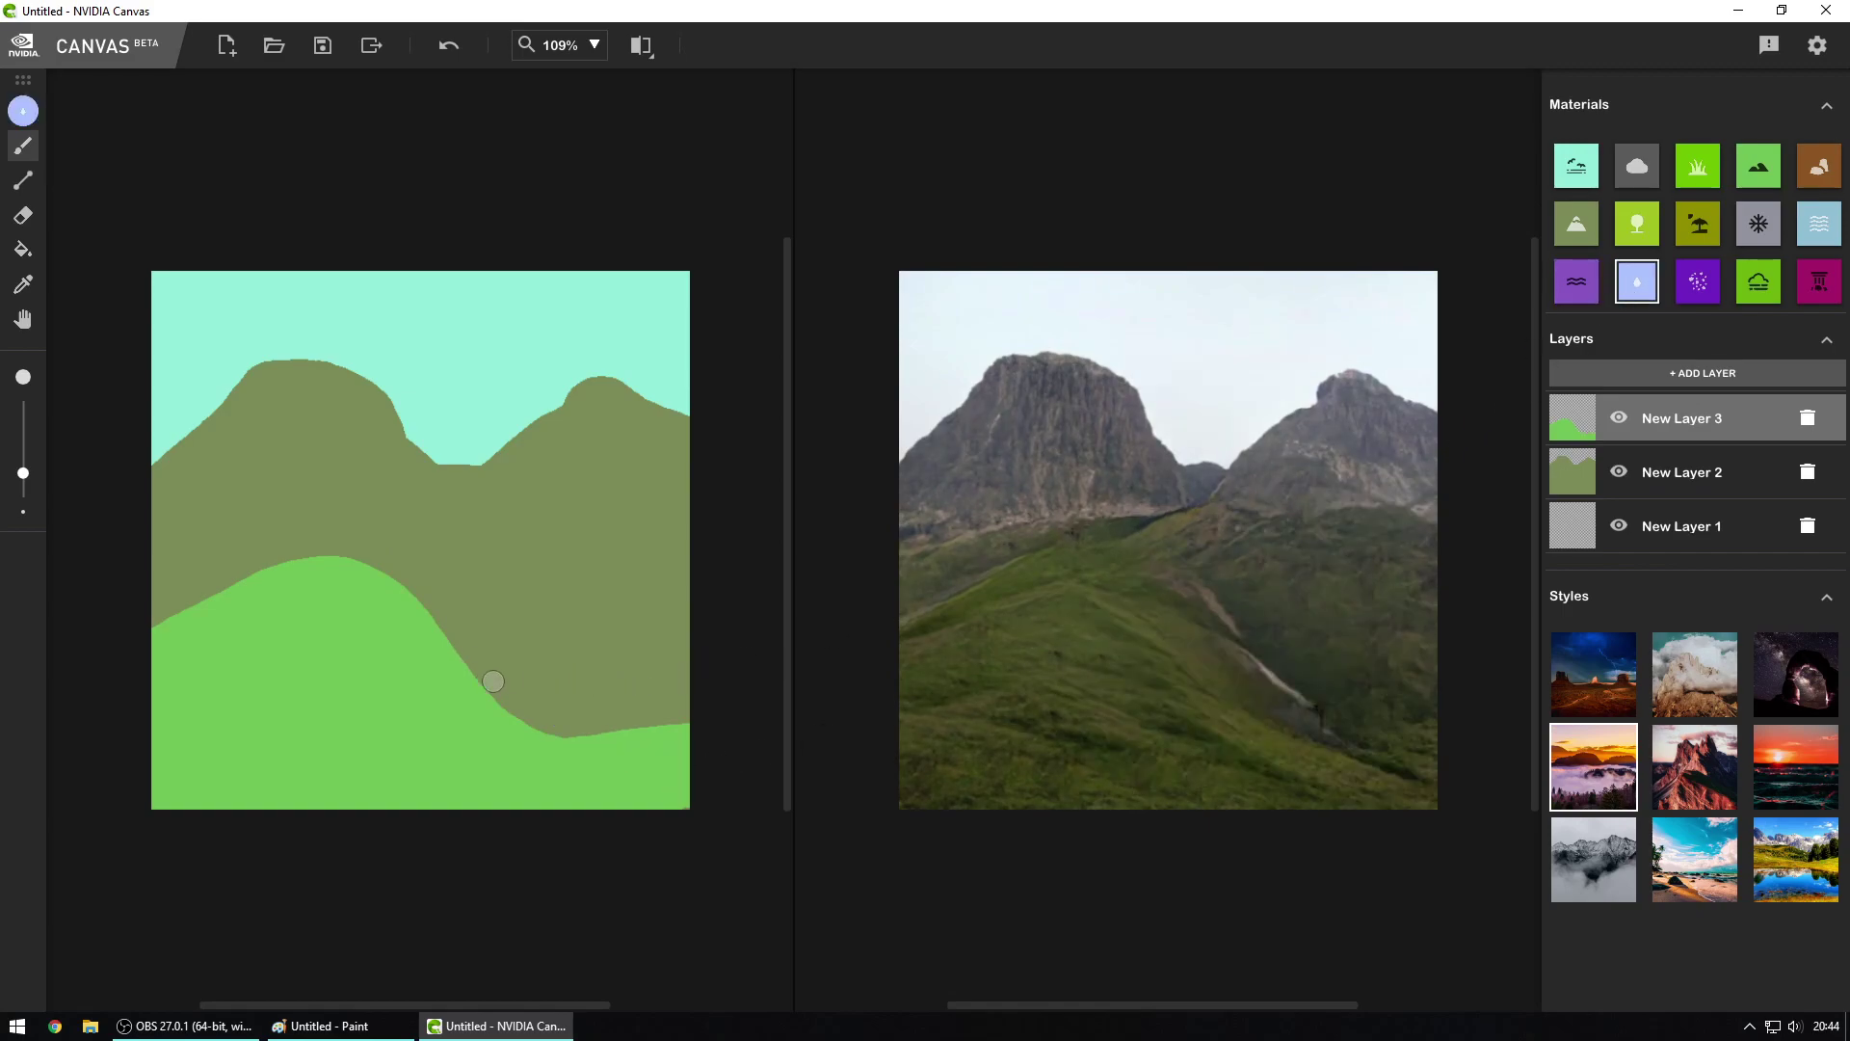
left_click_drag(484, 669, 660, 754)
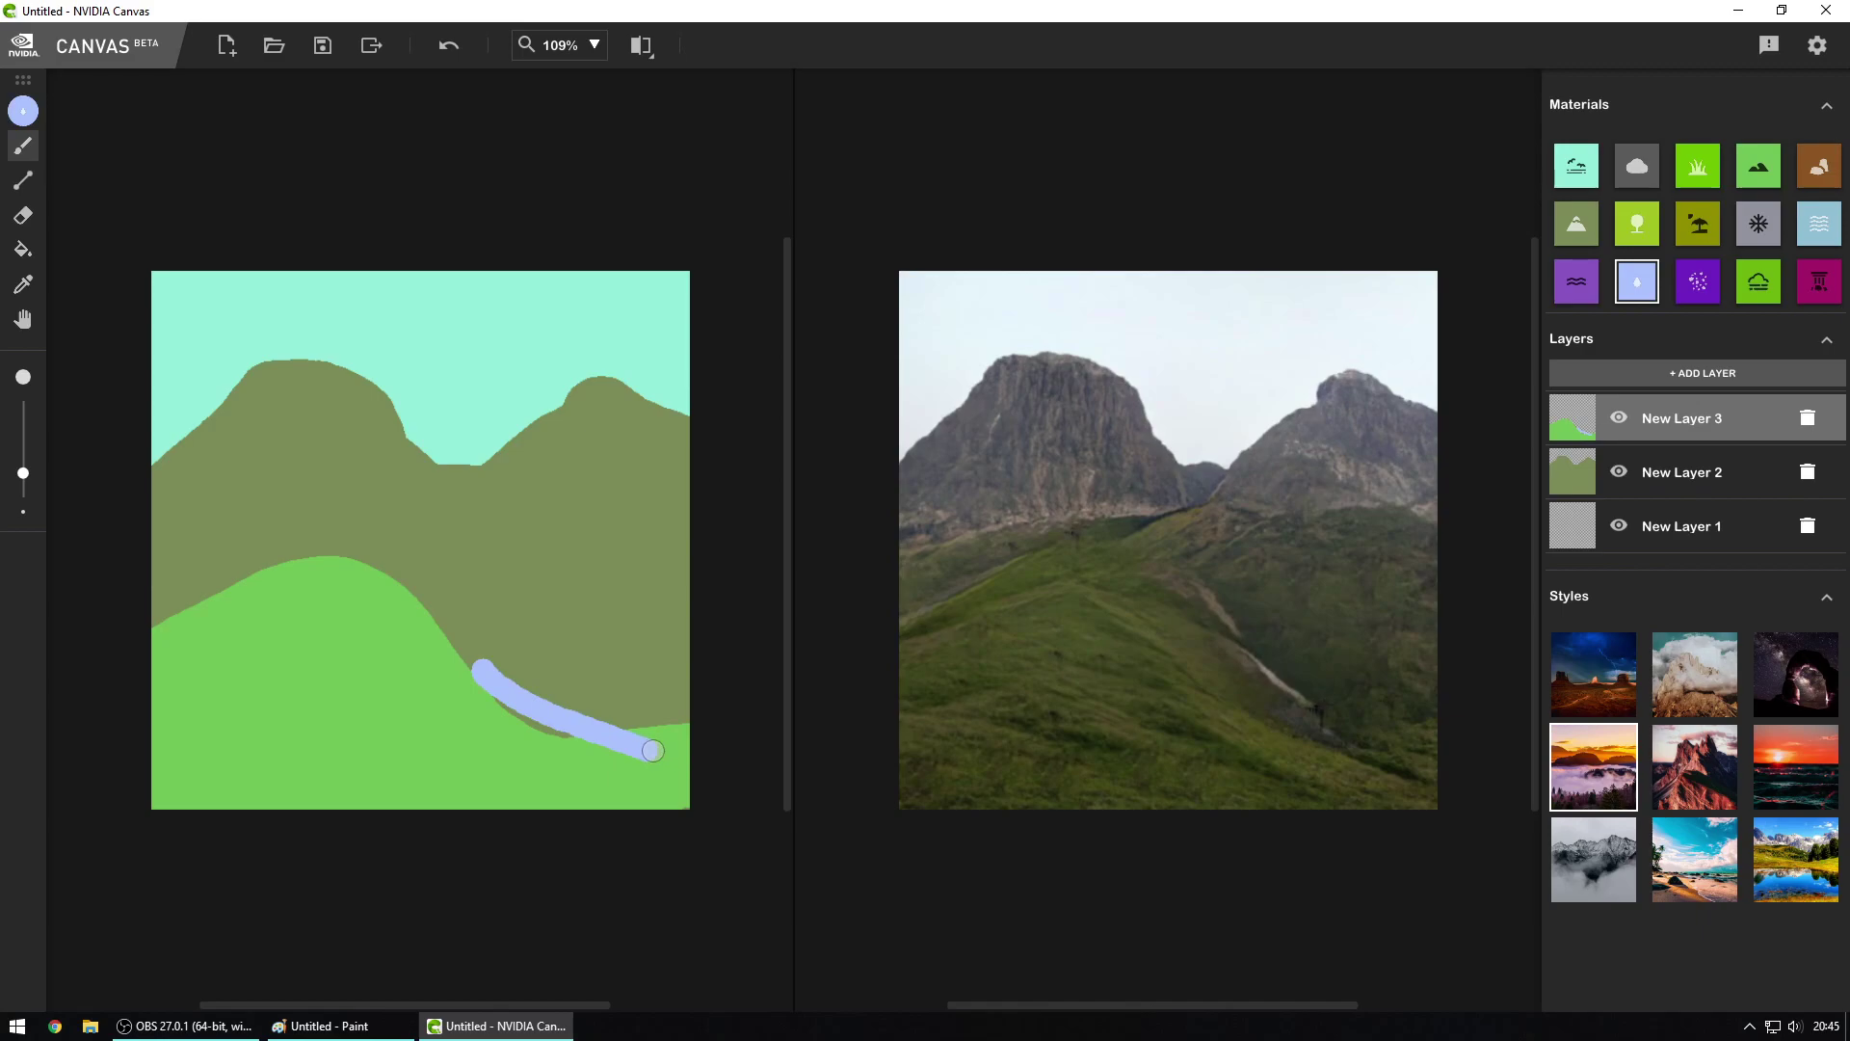
key("ctrl+z")
Step: Try painting a river behind the hill's right slope on New Layer 2, and undo both strokes
left_click(1639, 468)
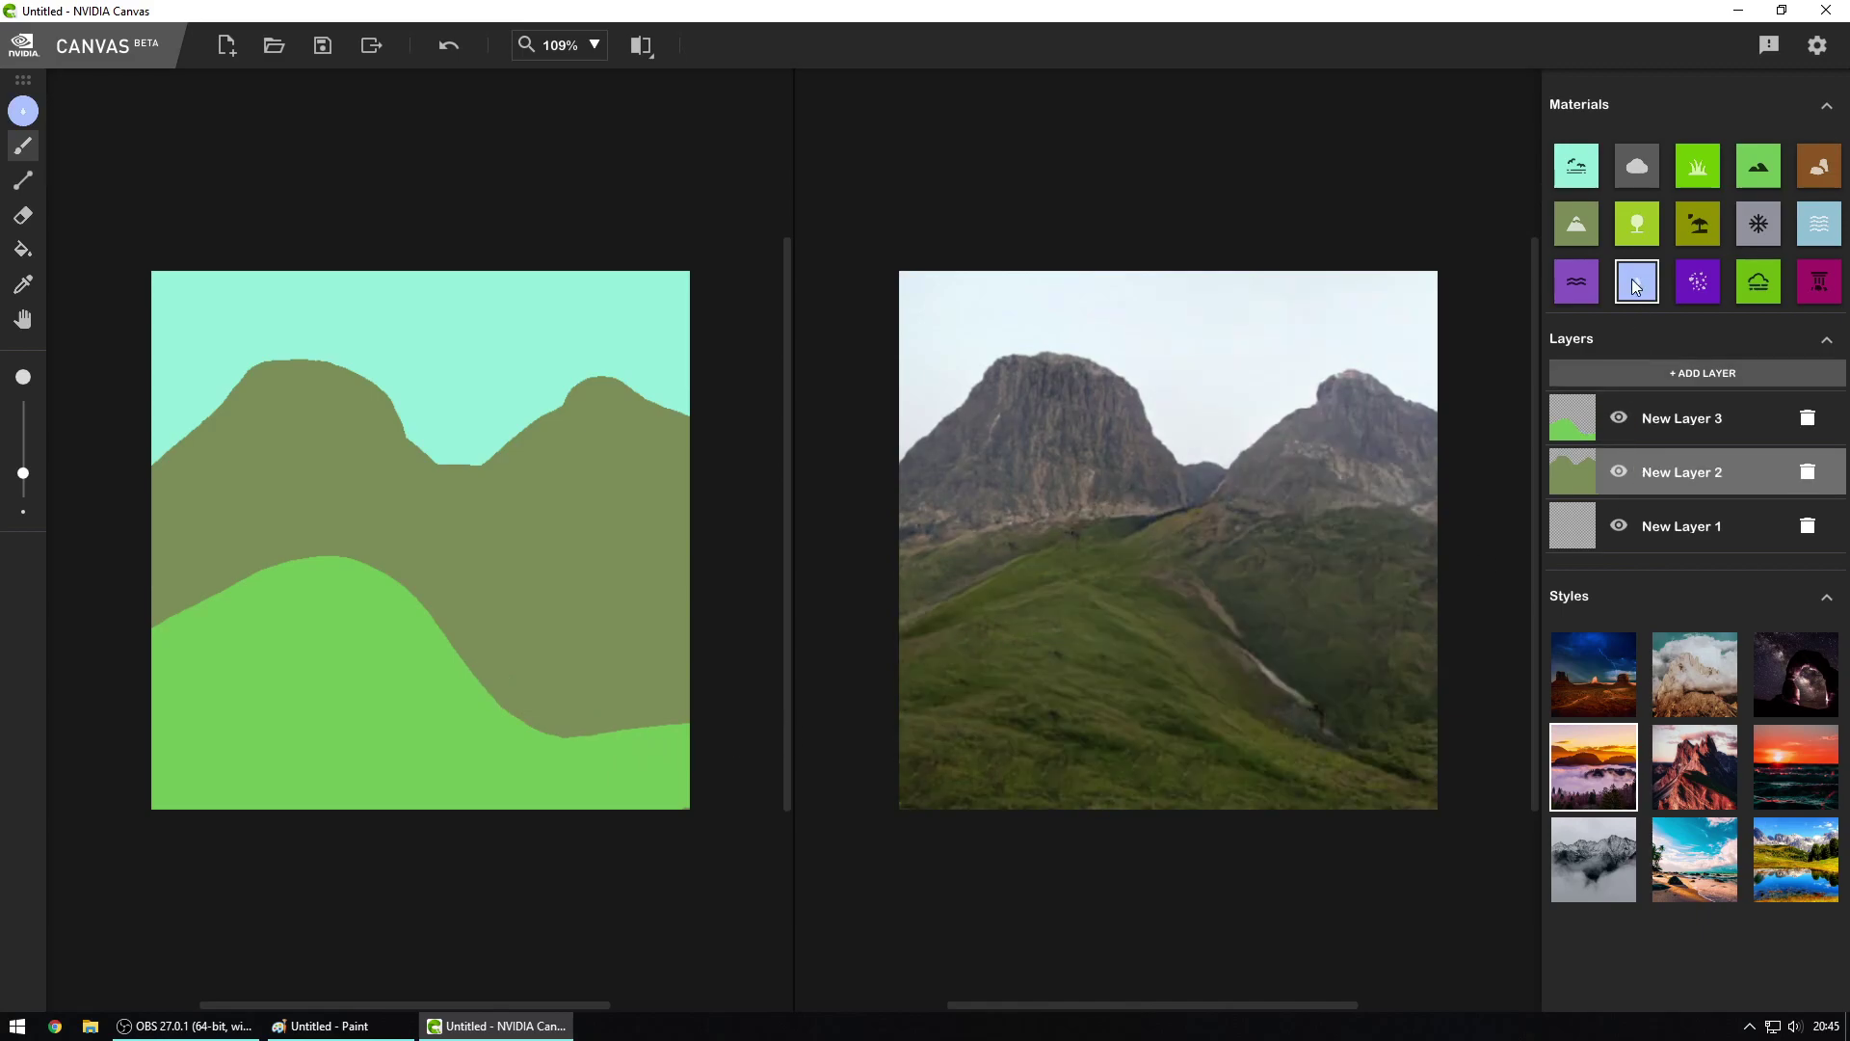
left_click(1576, 281)
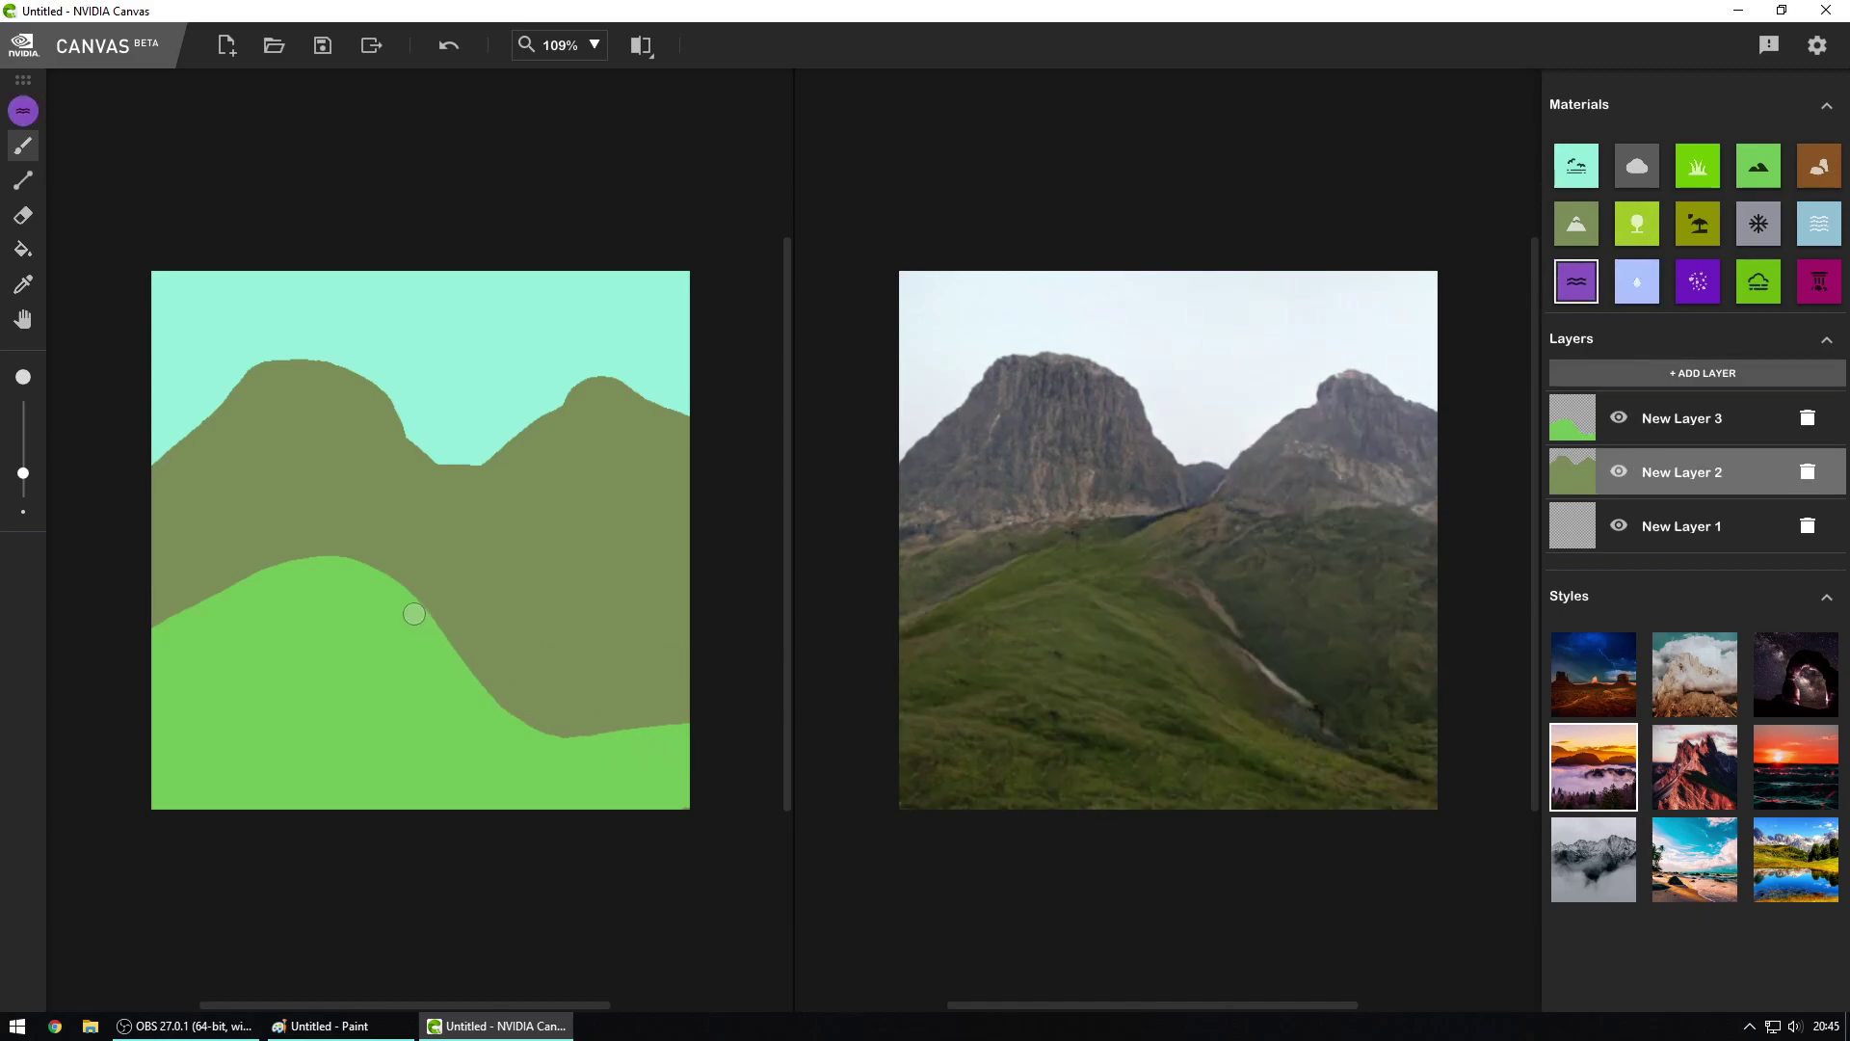
left_click_drag(453, 646, 588, 734)
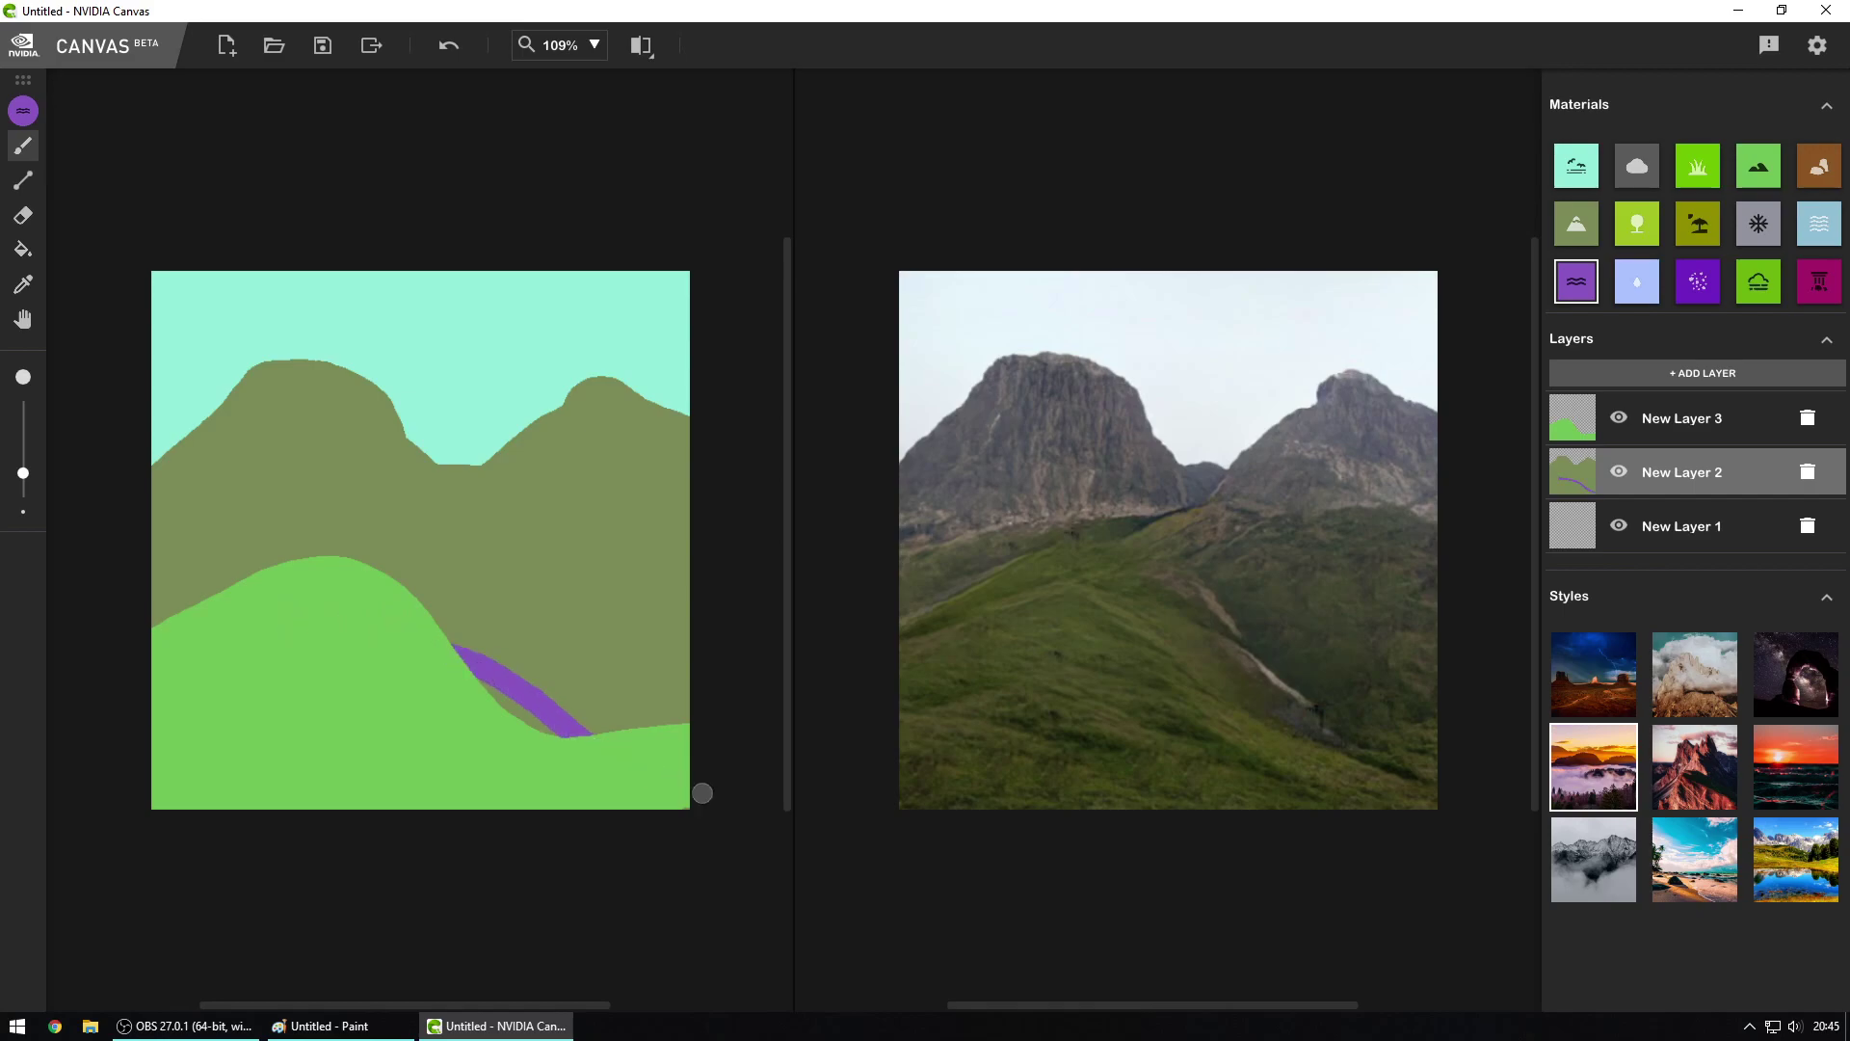
left_click_drag(498, 695, 591, 764)
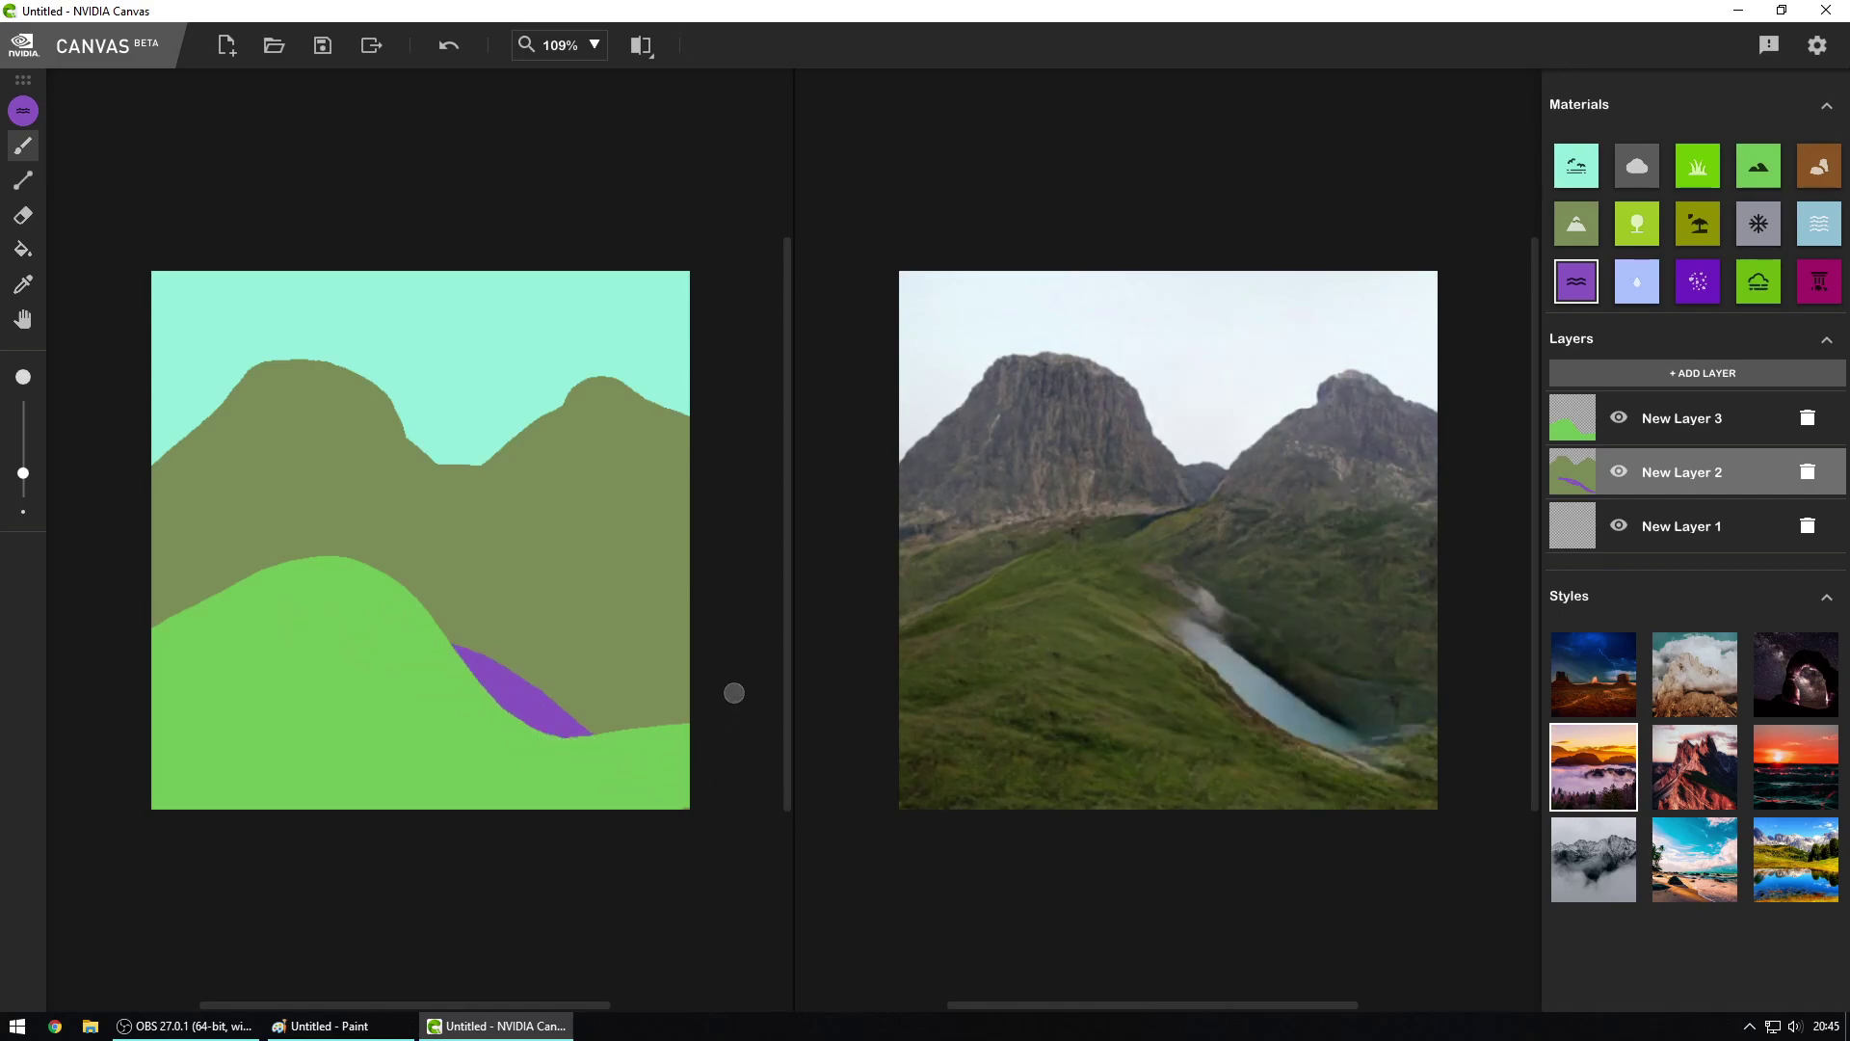
key("ctrl+z")
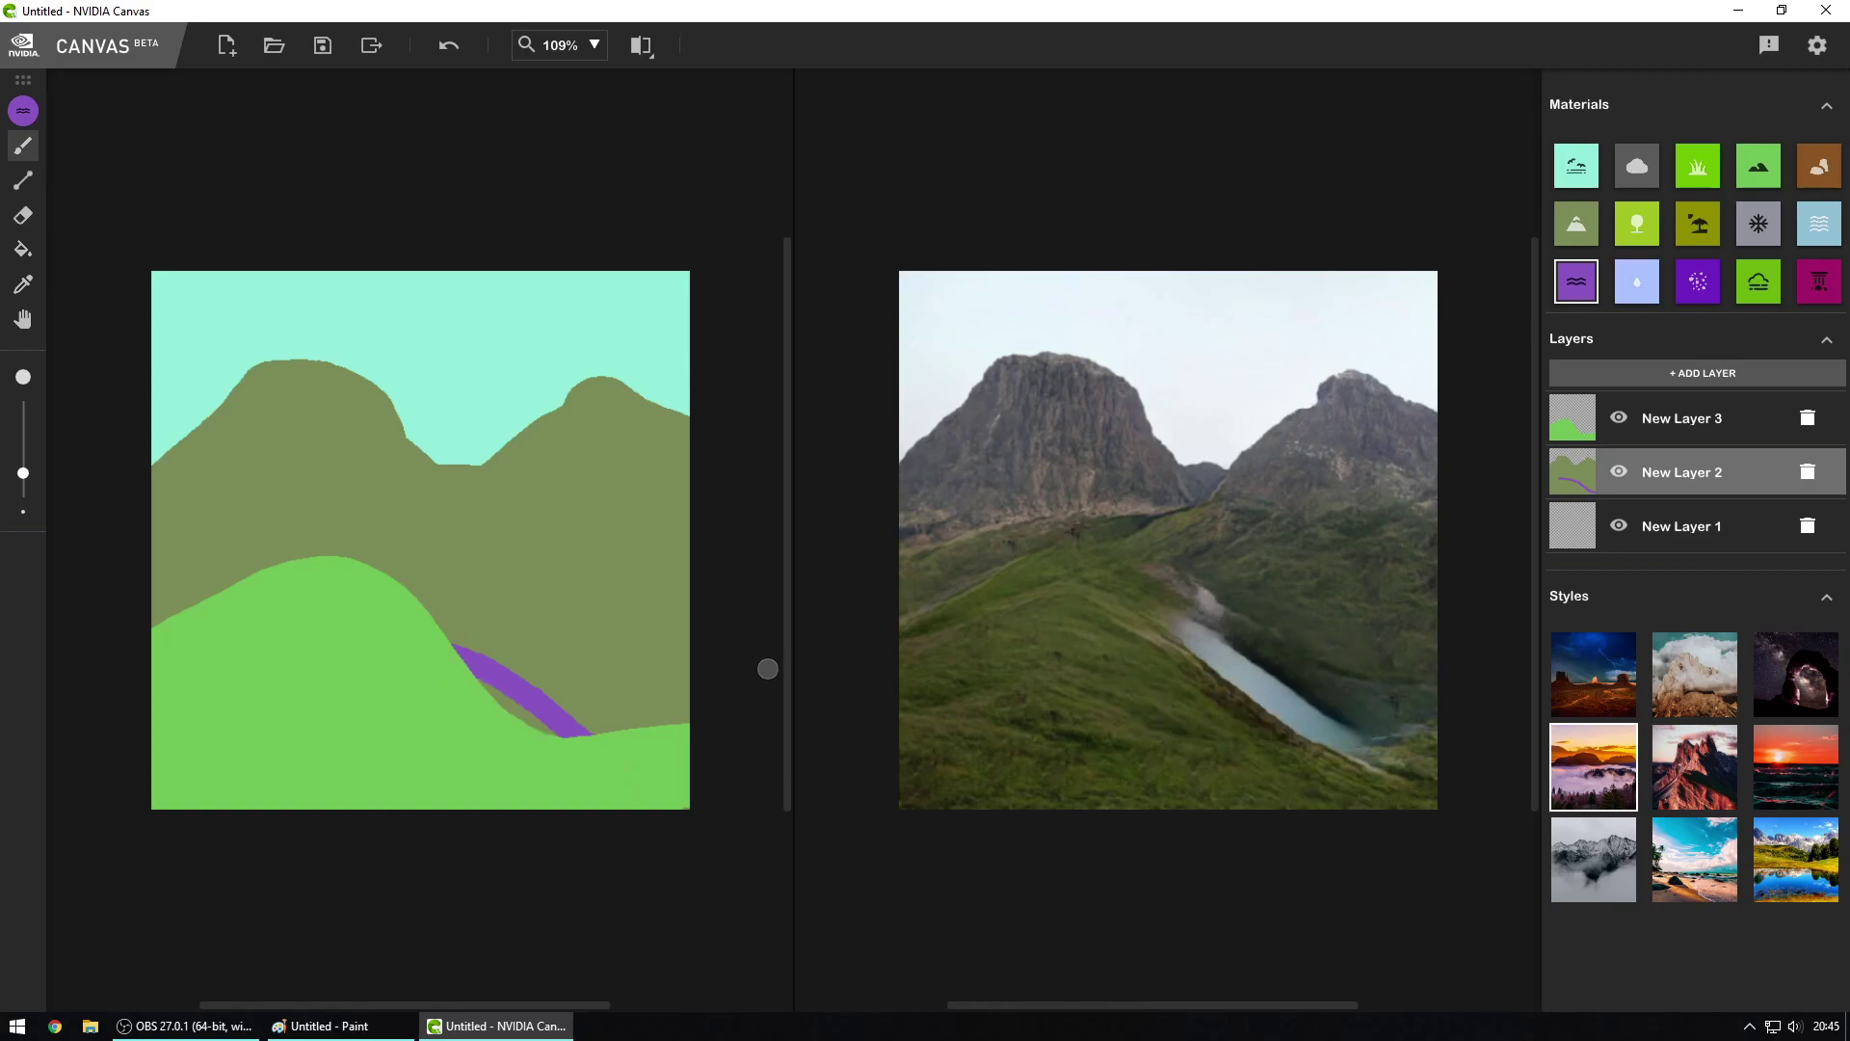
key("ctrl+z")
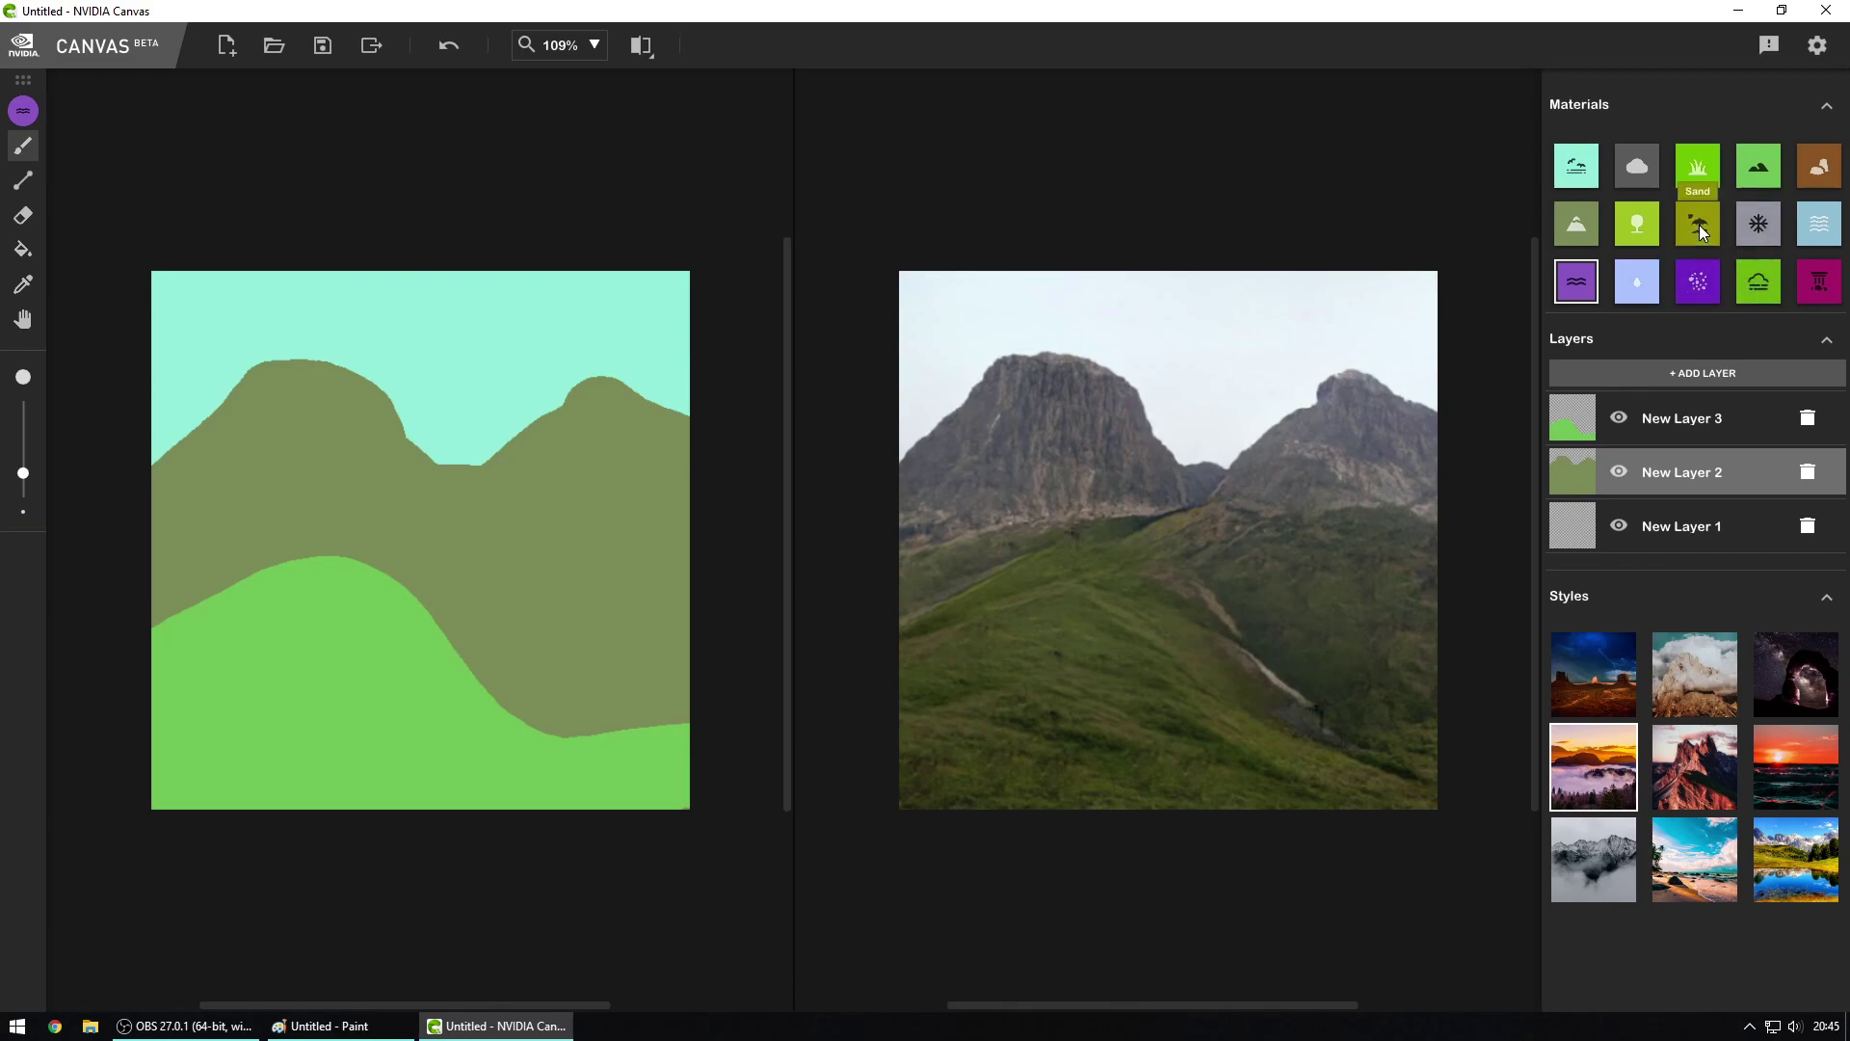
Step: Try painting the light-blue water material behind the hill's right slope on New Layer 2, and undo the strokes
left_click(1634, 287)
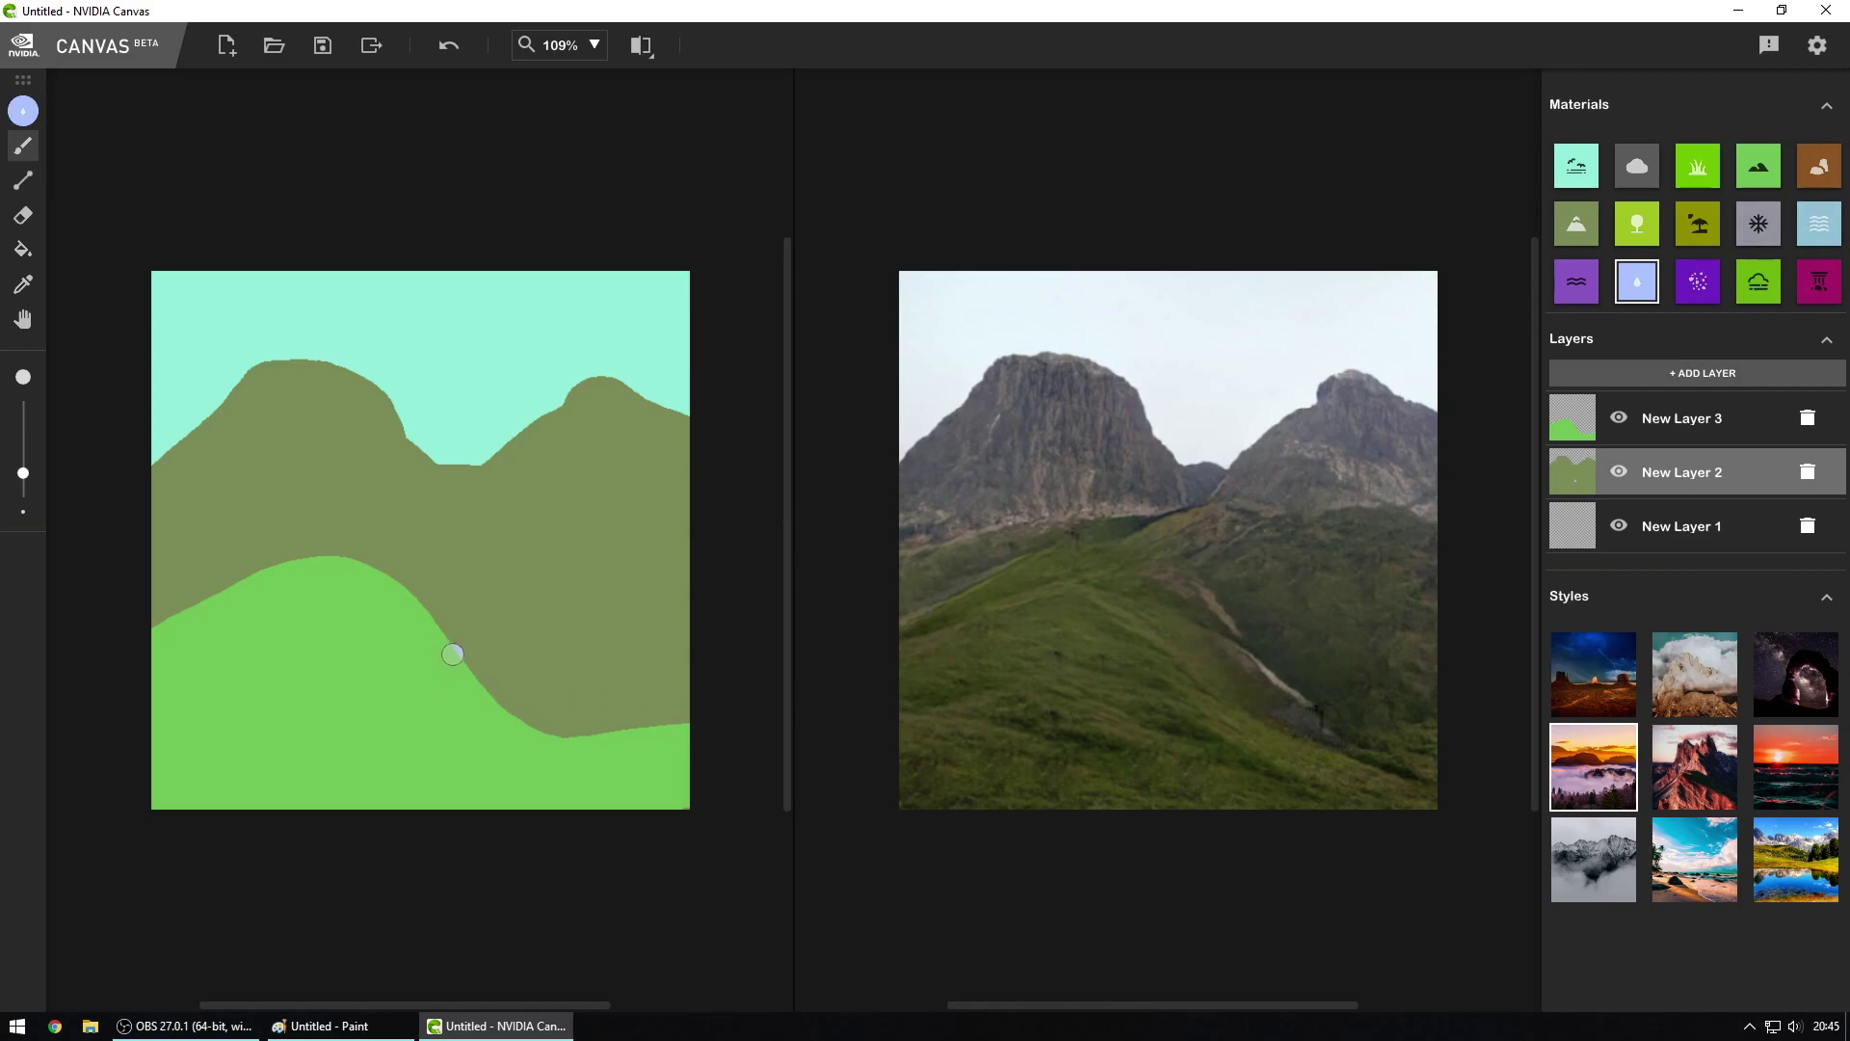
left_click_drag(450, 647, 570, 736)
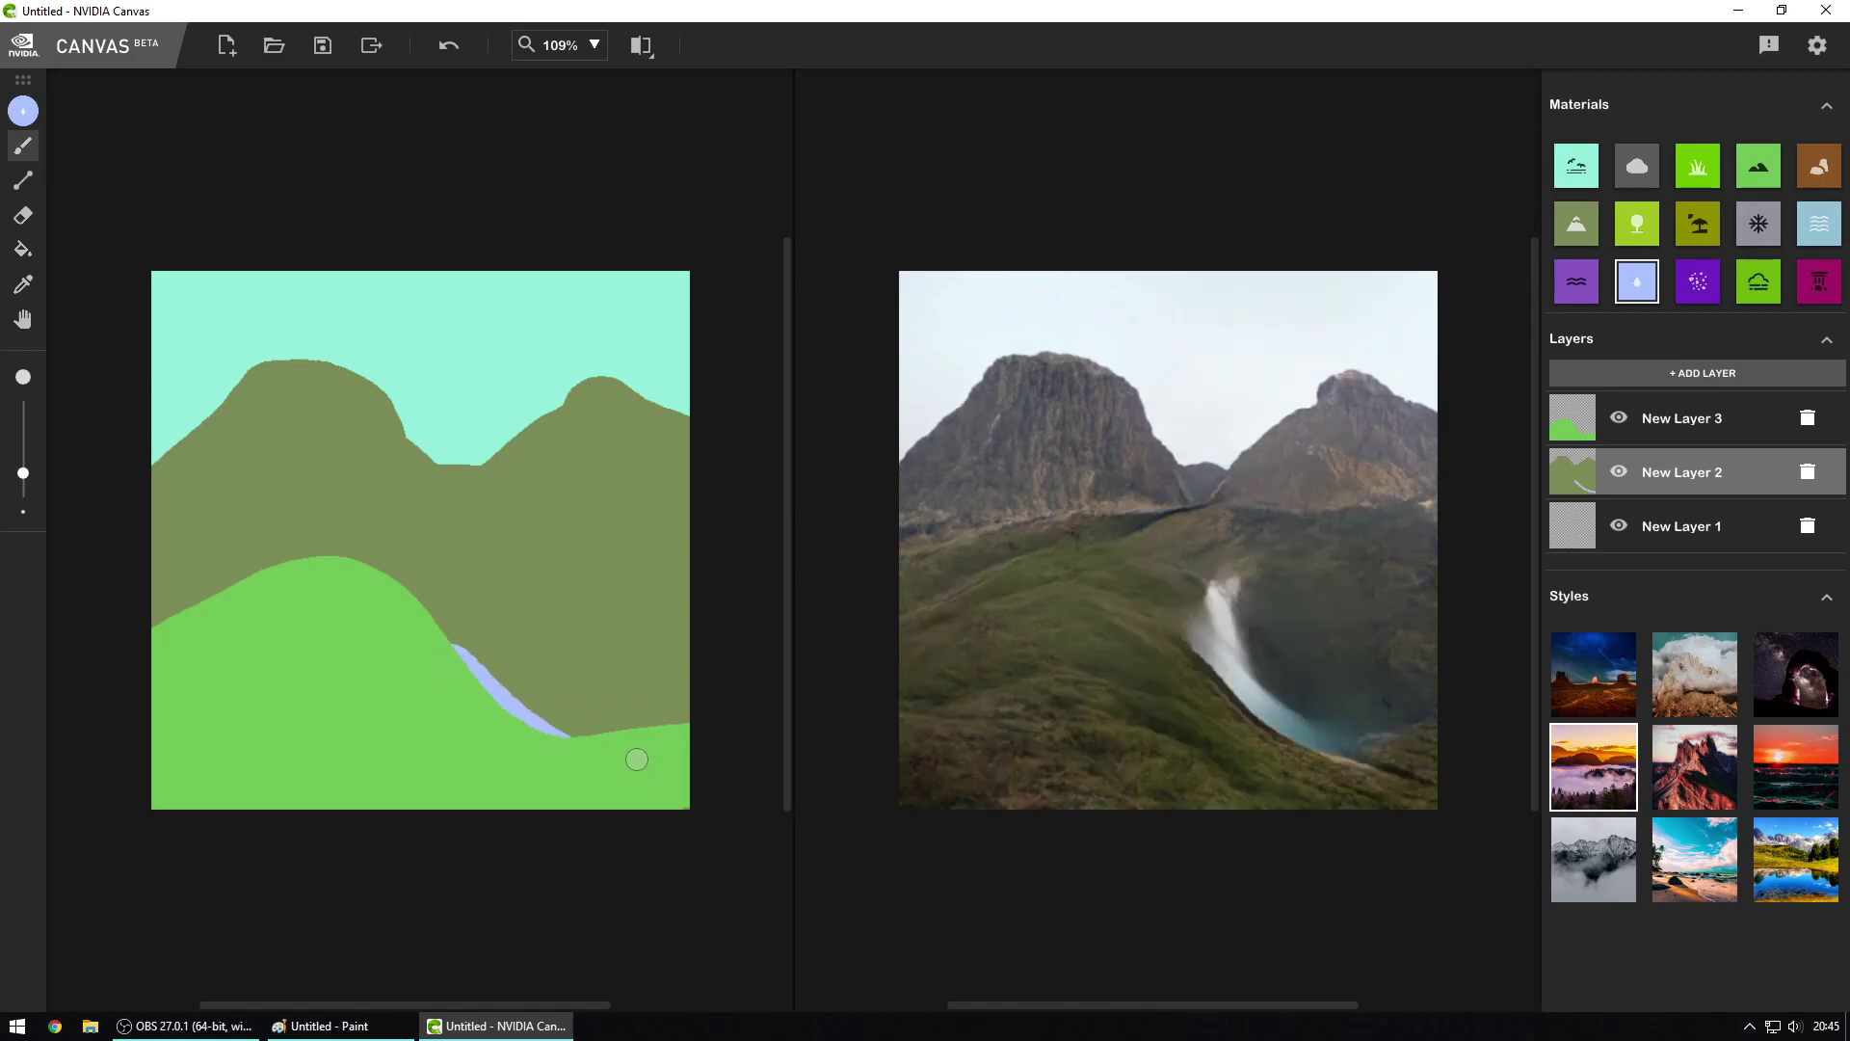
left_click_drag(486, 655, 597, 734)
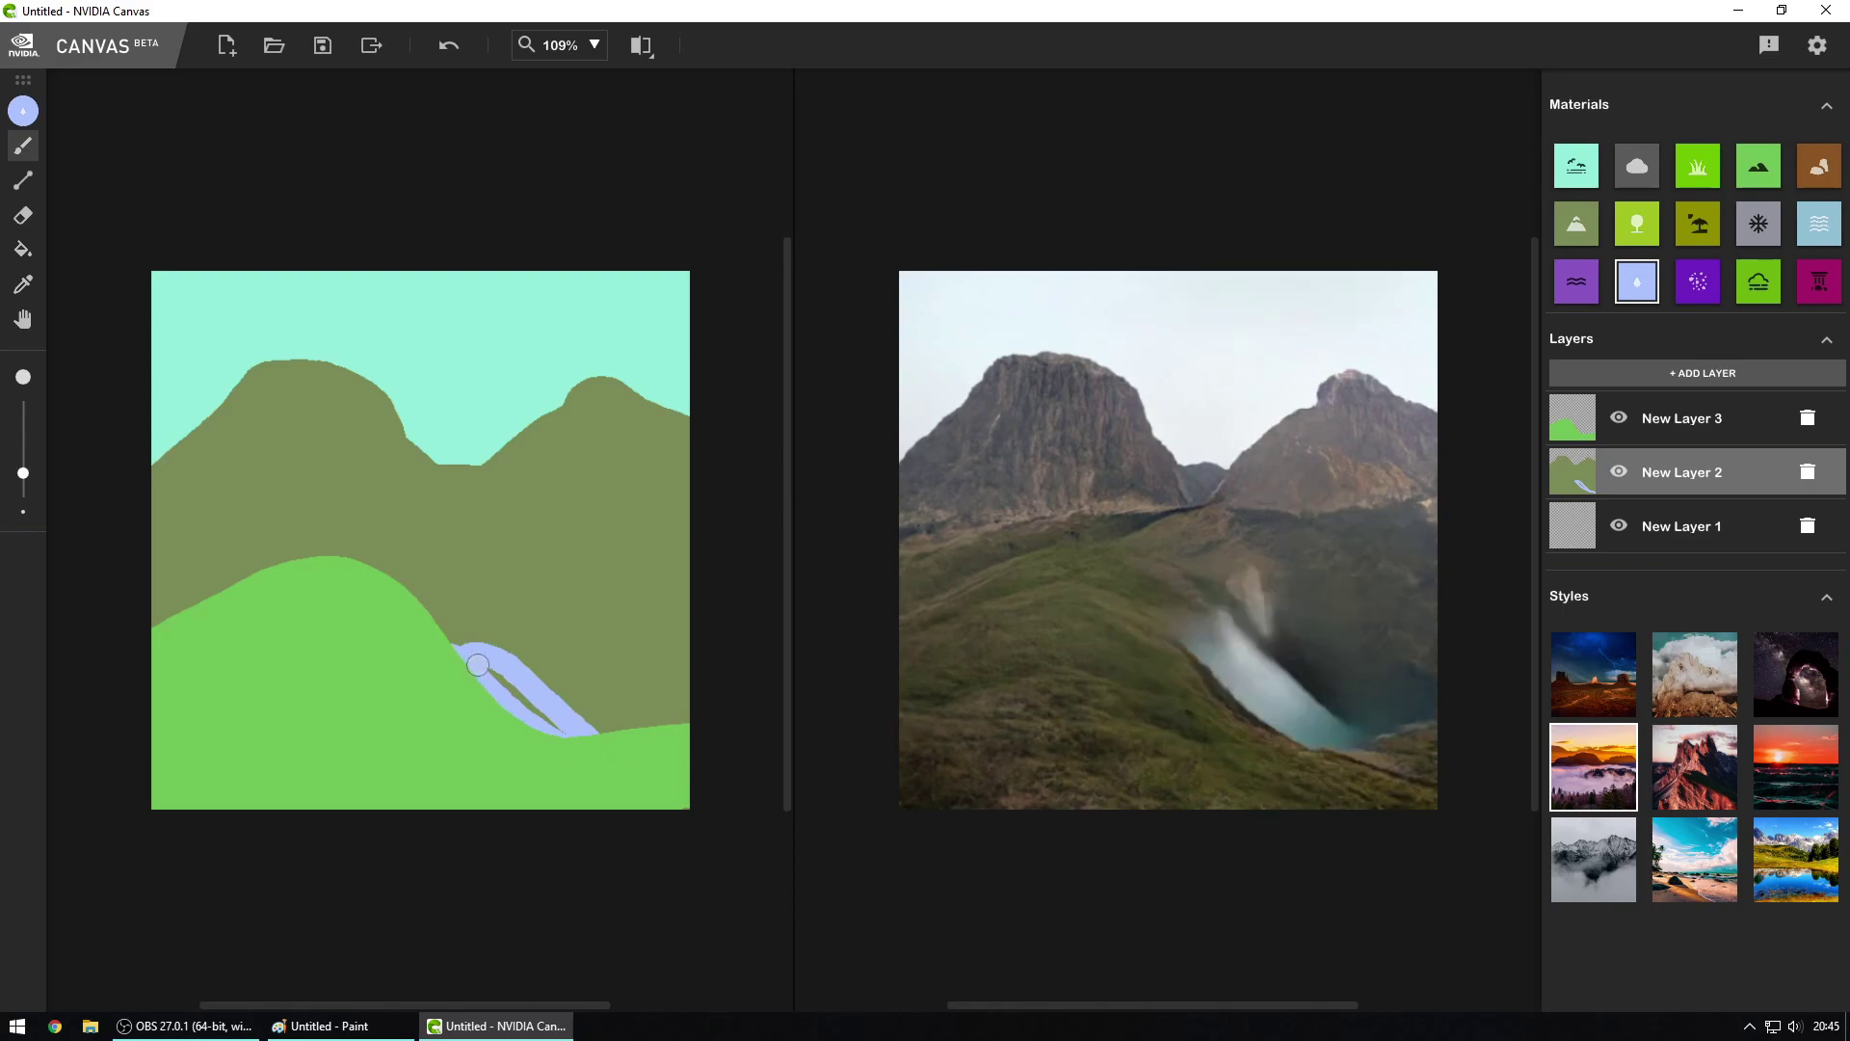
key("ctrl+z")
key("ctrl+z")
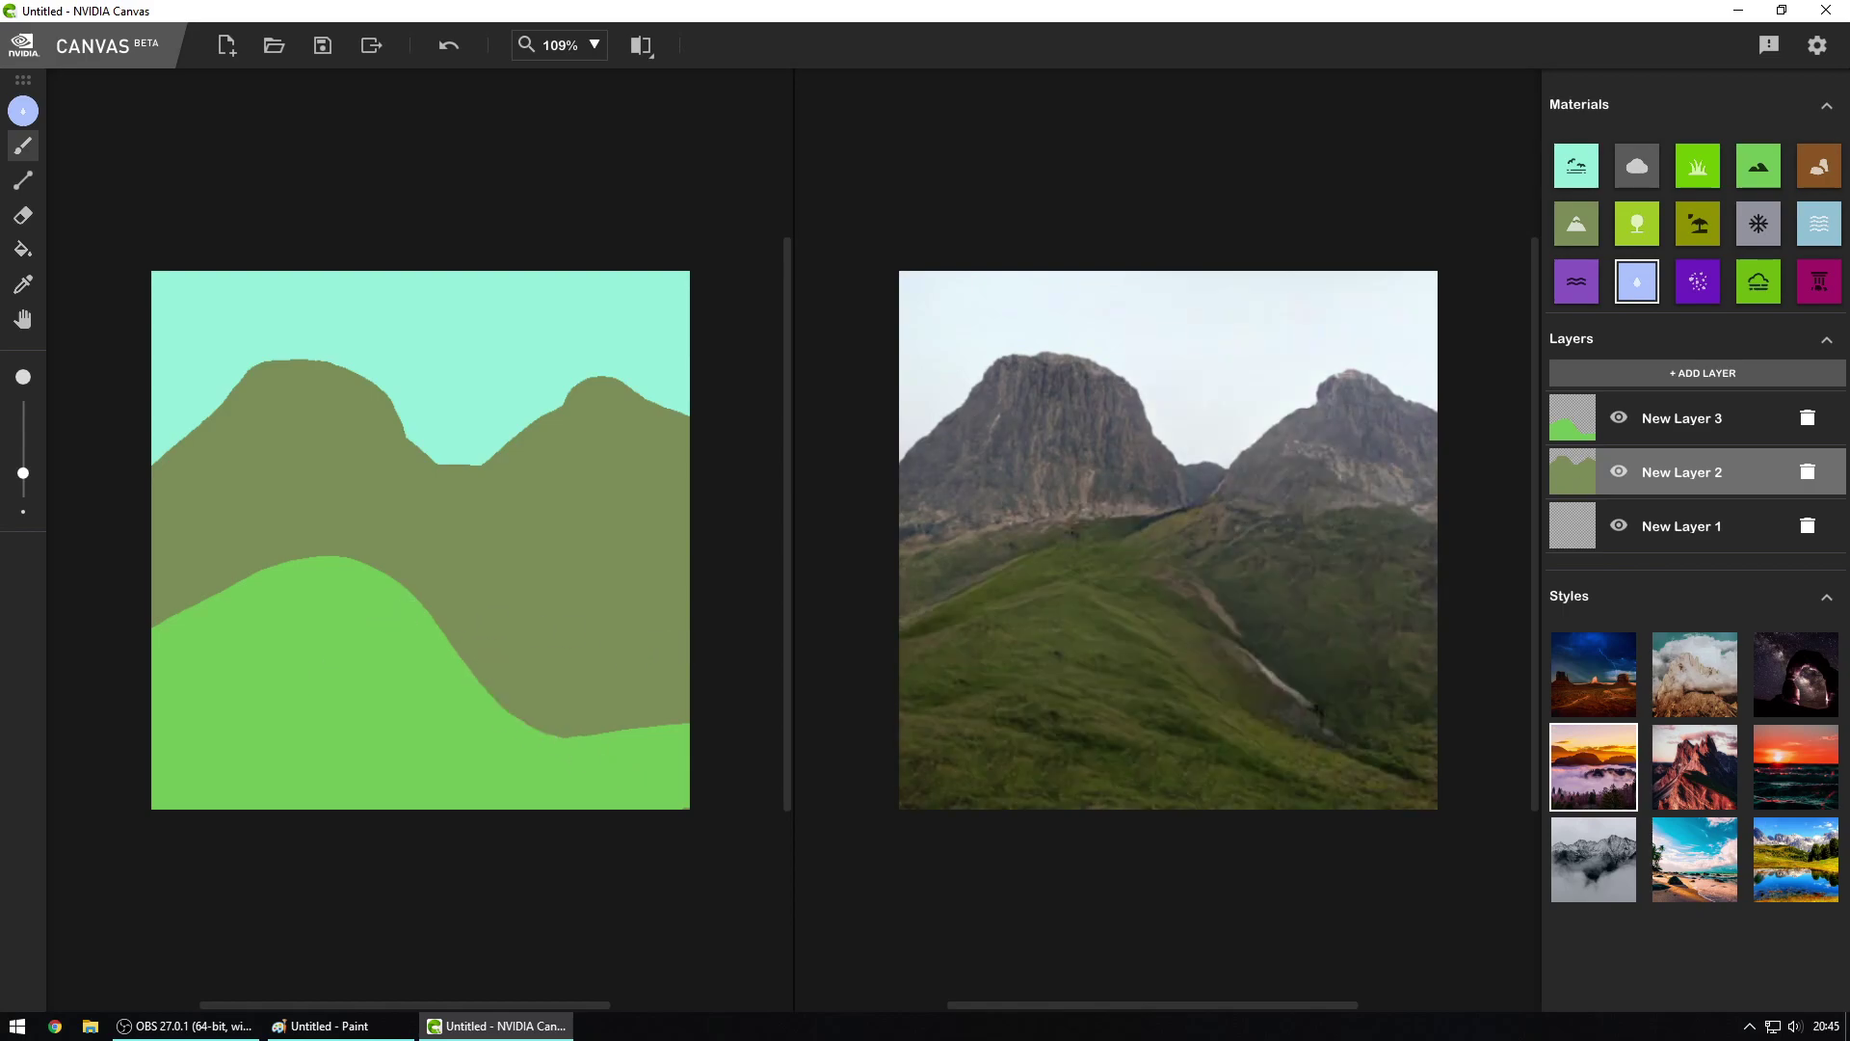
Step: On New Layer 3, paint a filled strip of water along the canvas's bottom edge, narrowing toward the right
left_click(1691, 413)
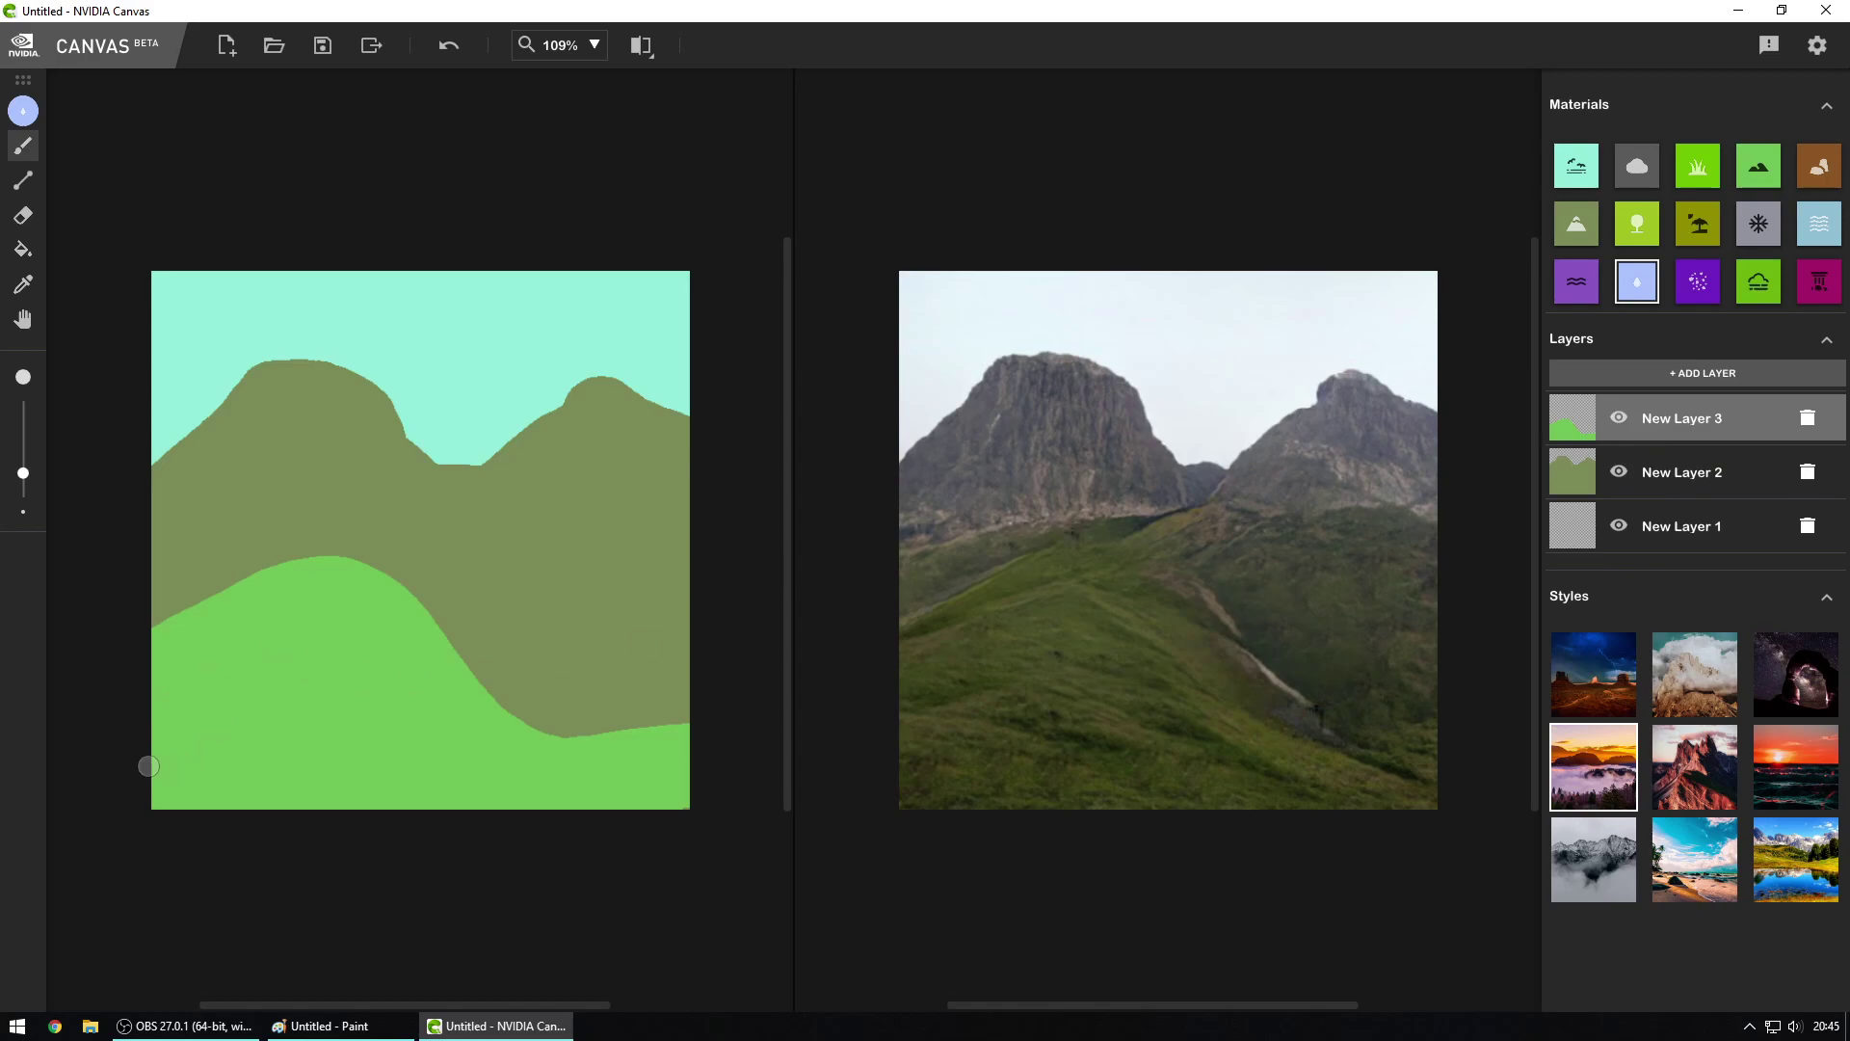
left_click_drag(140, 768, 822, 806)
mouse_move(395, 814)
left_mouse_down()
mouse_move(197, 795)
mouse_move(322, 790)
mouse_move(300, 806)
mouse_move(174, 799)
mouse_move(512, 814)
mouse_move(497, 818)
left_mouse_up()
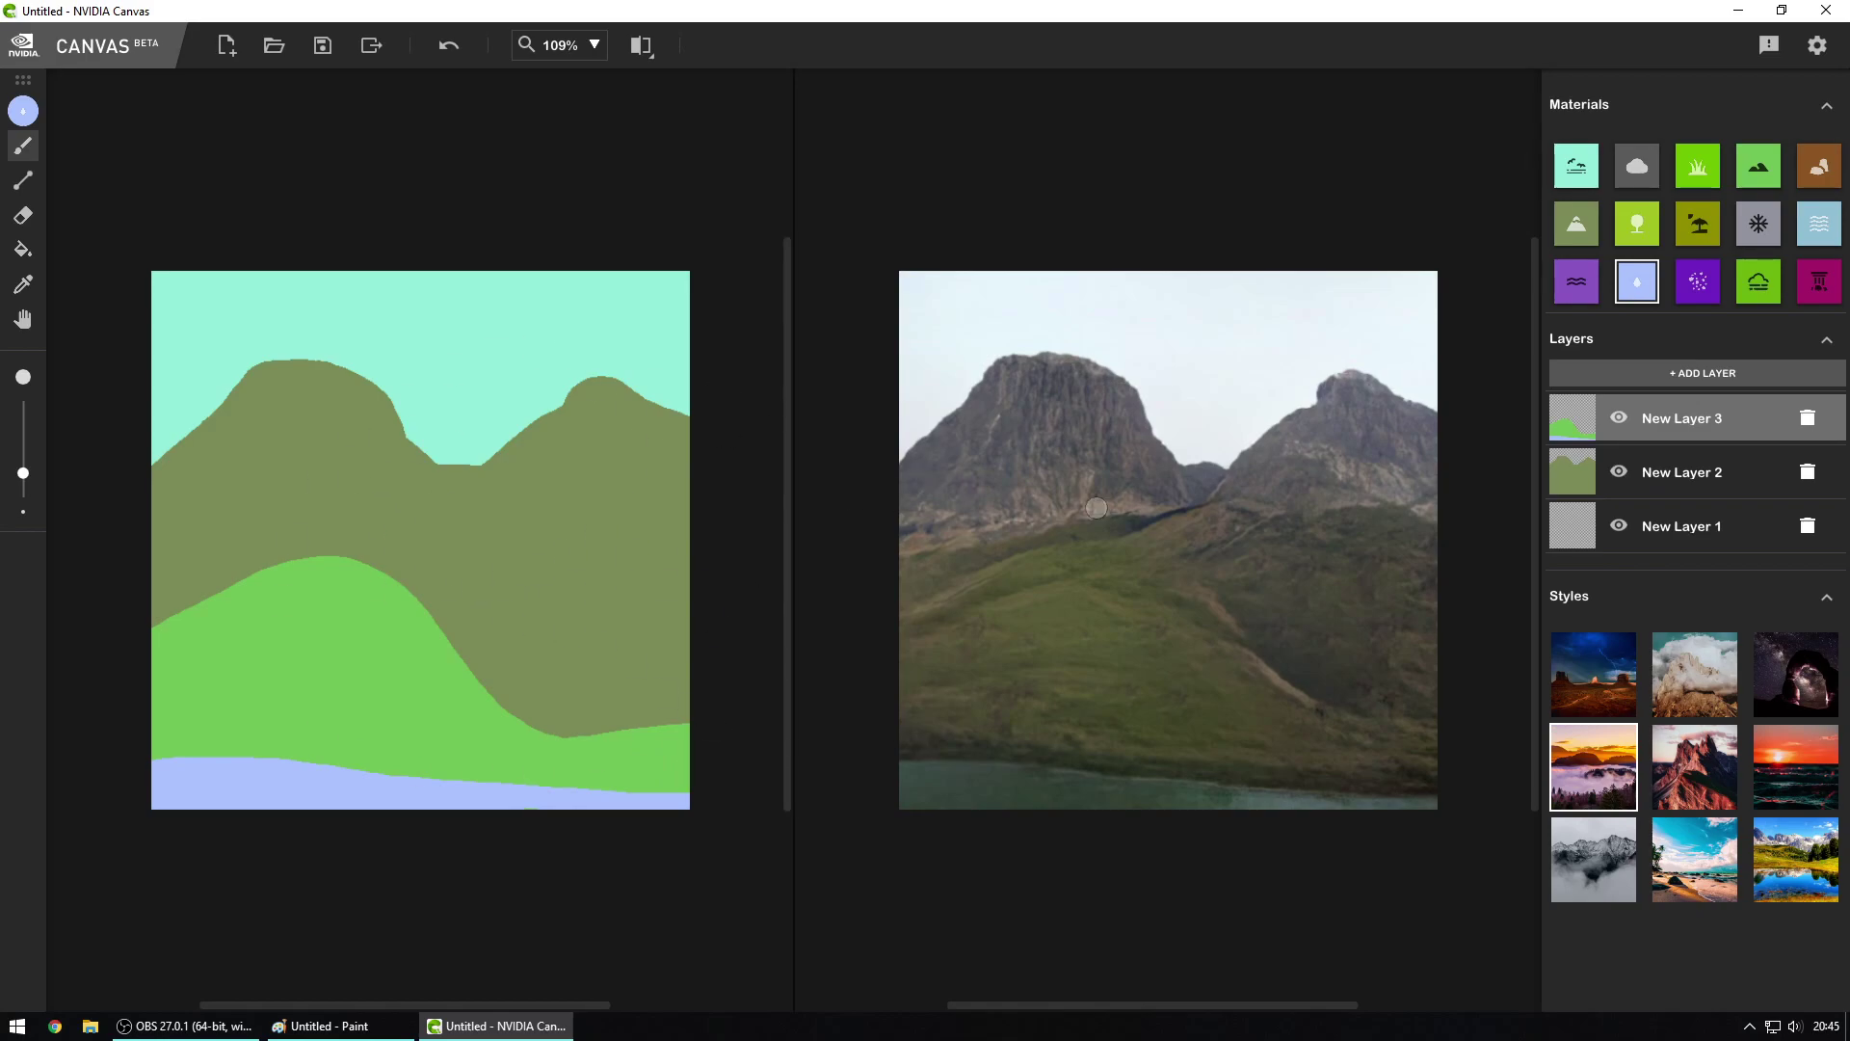
Step: Try the starry desert style and the white-cloud style on the generated landscape
left_click(1668, 529)
left_click(1665, 424)
left_click(1599, 740)
left_click(1590, 659)
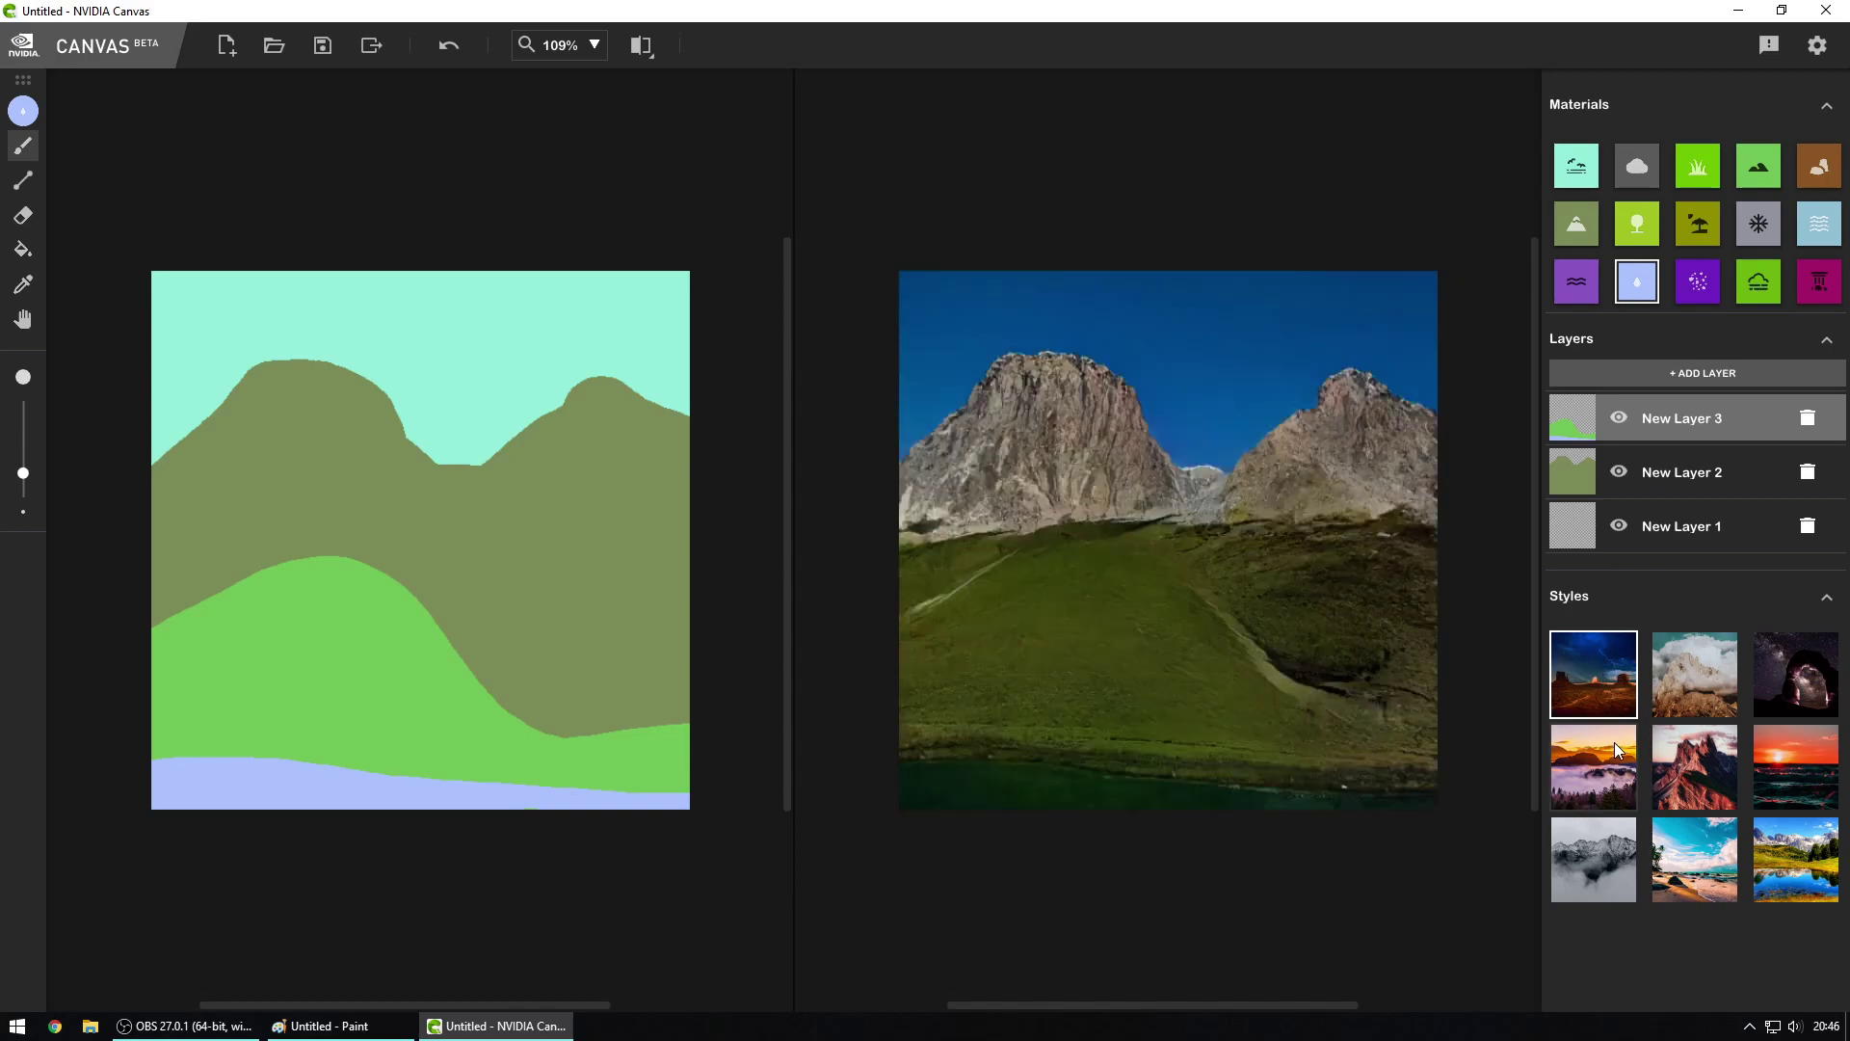
left_click(1680, 663)
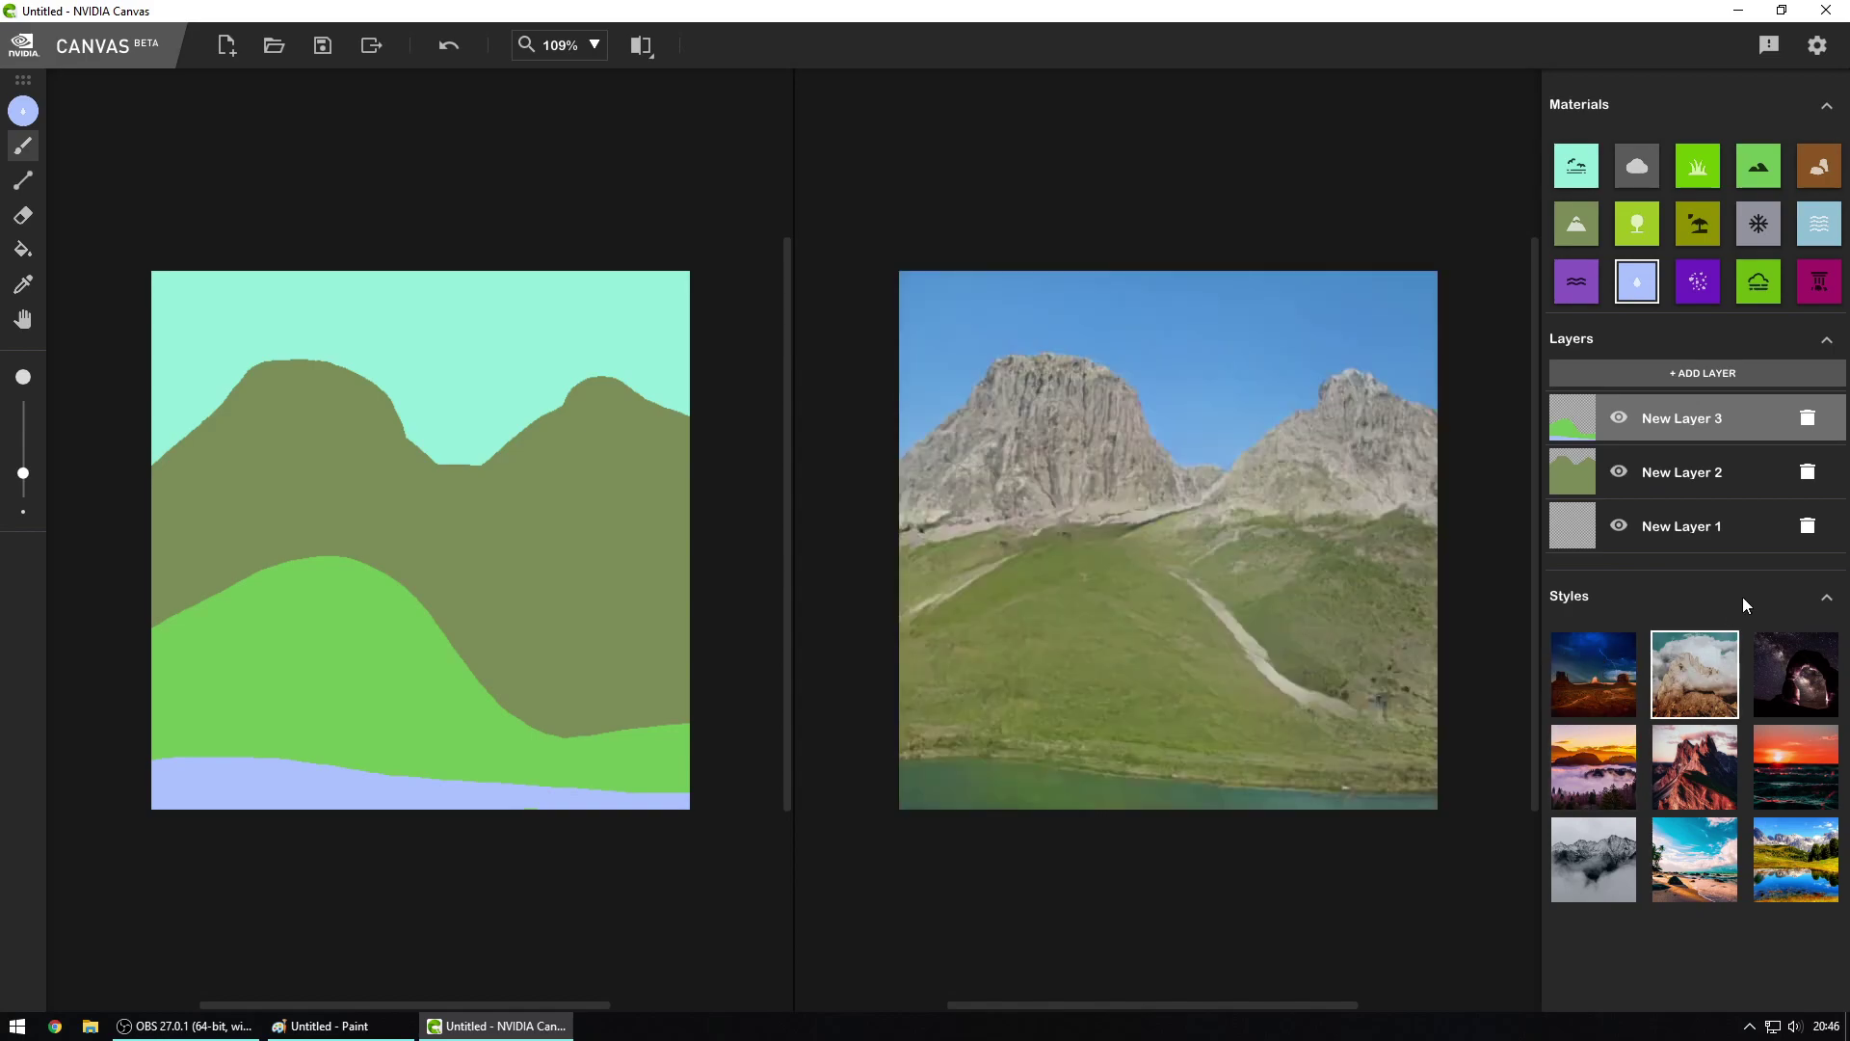
Step: Alternate between the starry desert, white-cloud and night-sky arch styles to compare their effect on the landscape
left_click(1817, 597)
left_click(1817, 597)
left_click(1596, 686)
left_click(1705, 685)
left_click(1619, 690)
left_click(1693, 692)
left_click(1787, 690)
left_click(1702, 690)
left_click(1595, 692)
left_click(1801, 694)
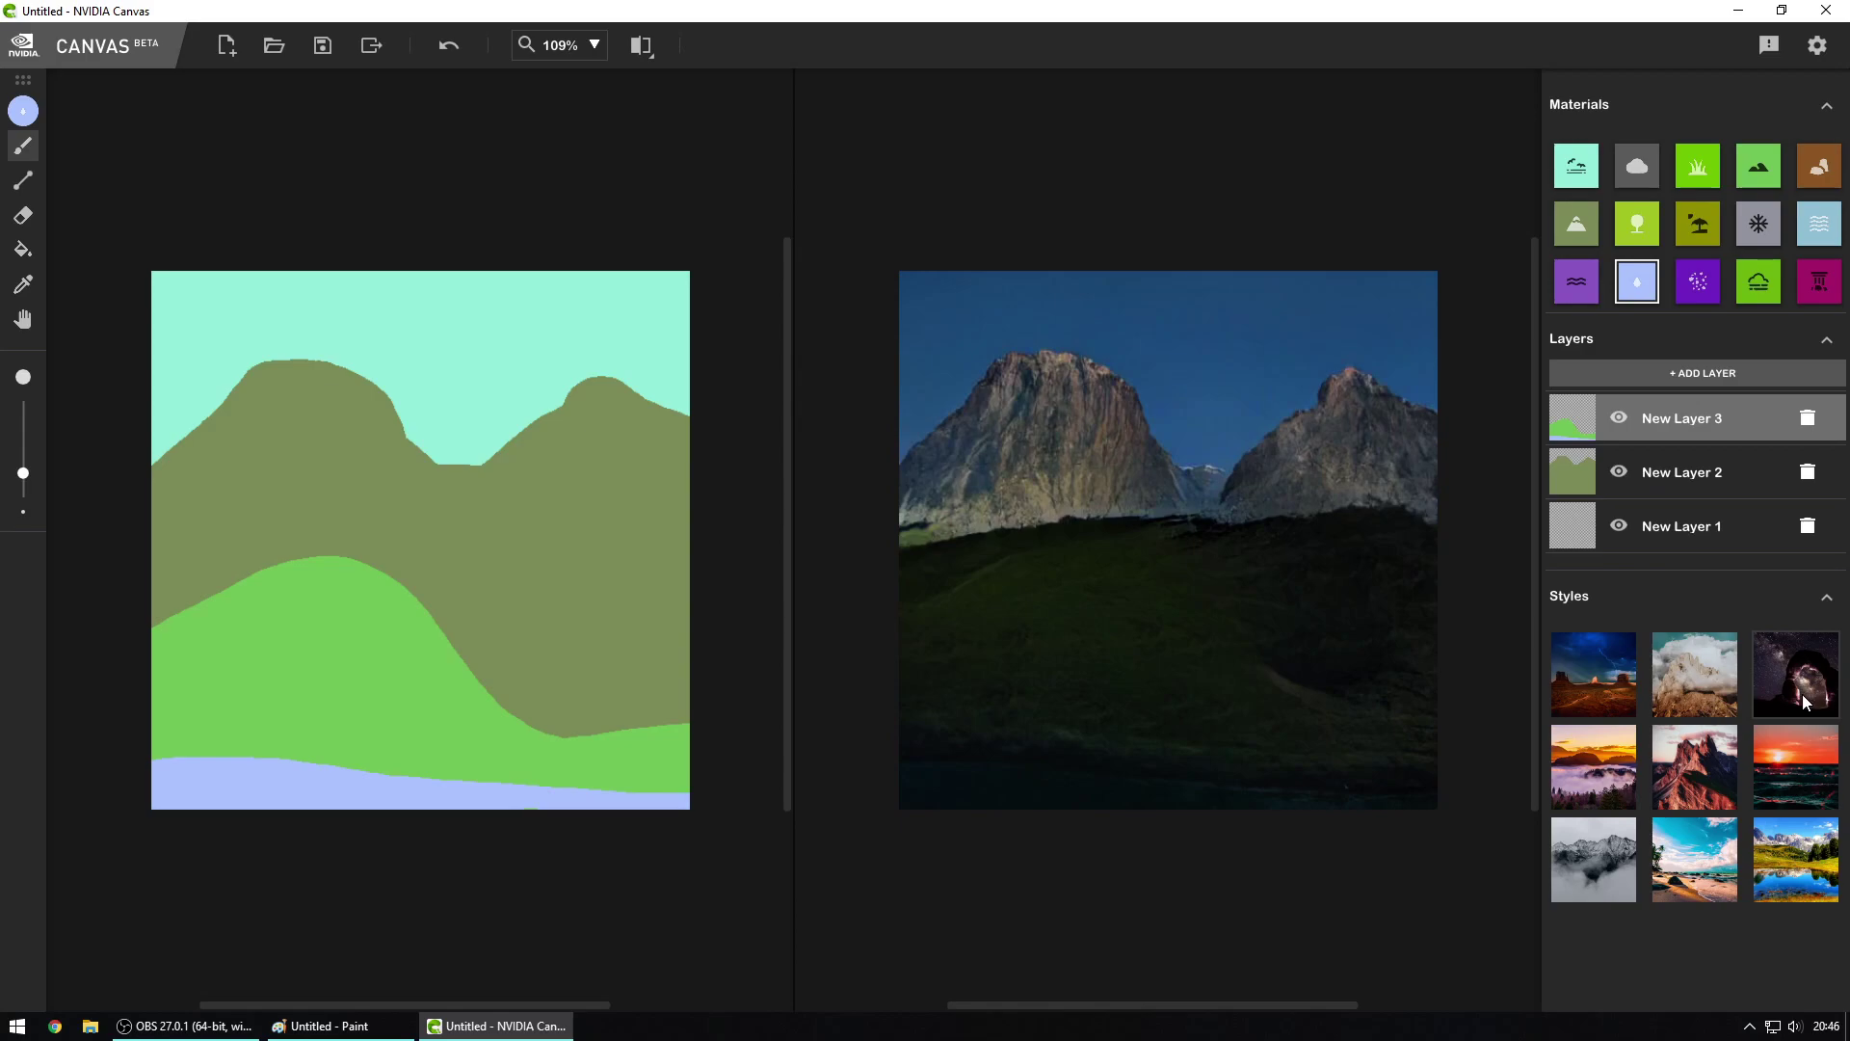
Step: Try the sea sunset, red rocky peak, grey foggy mountains, beach and alpine lake styles on the generated landscape
left_click(1790, 761)
left_click(1724, 783)
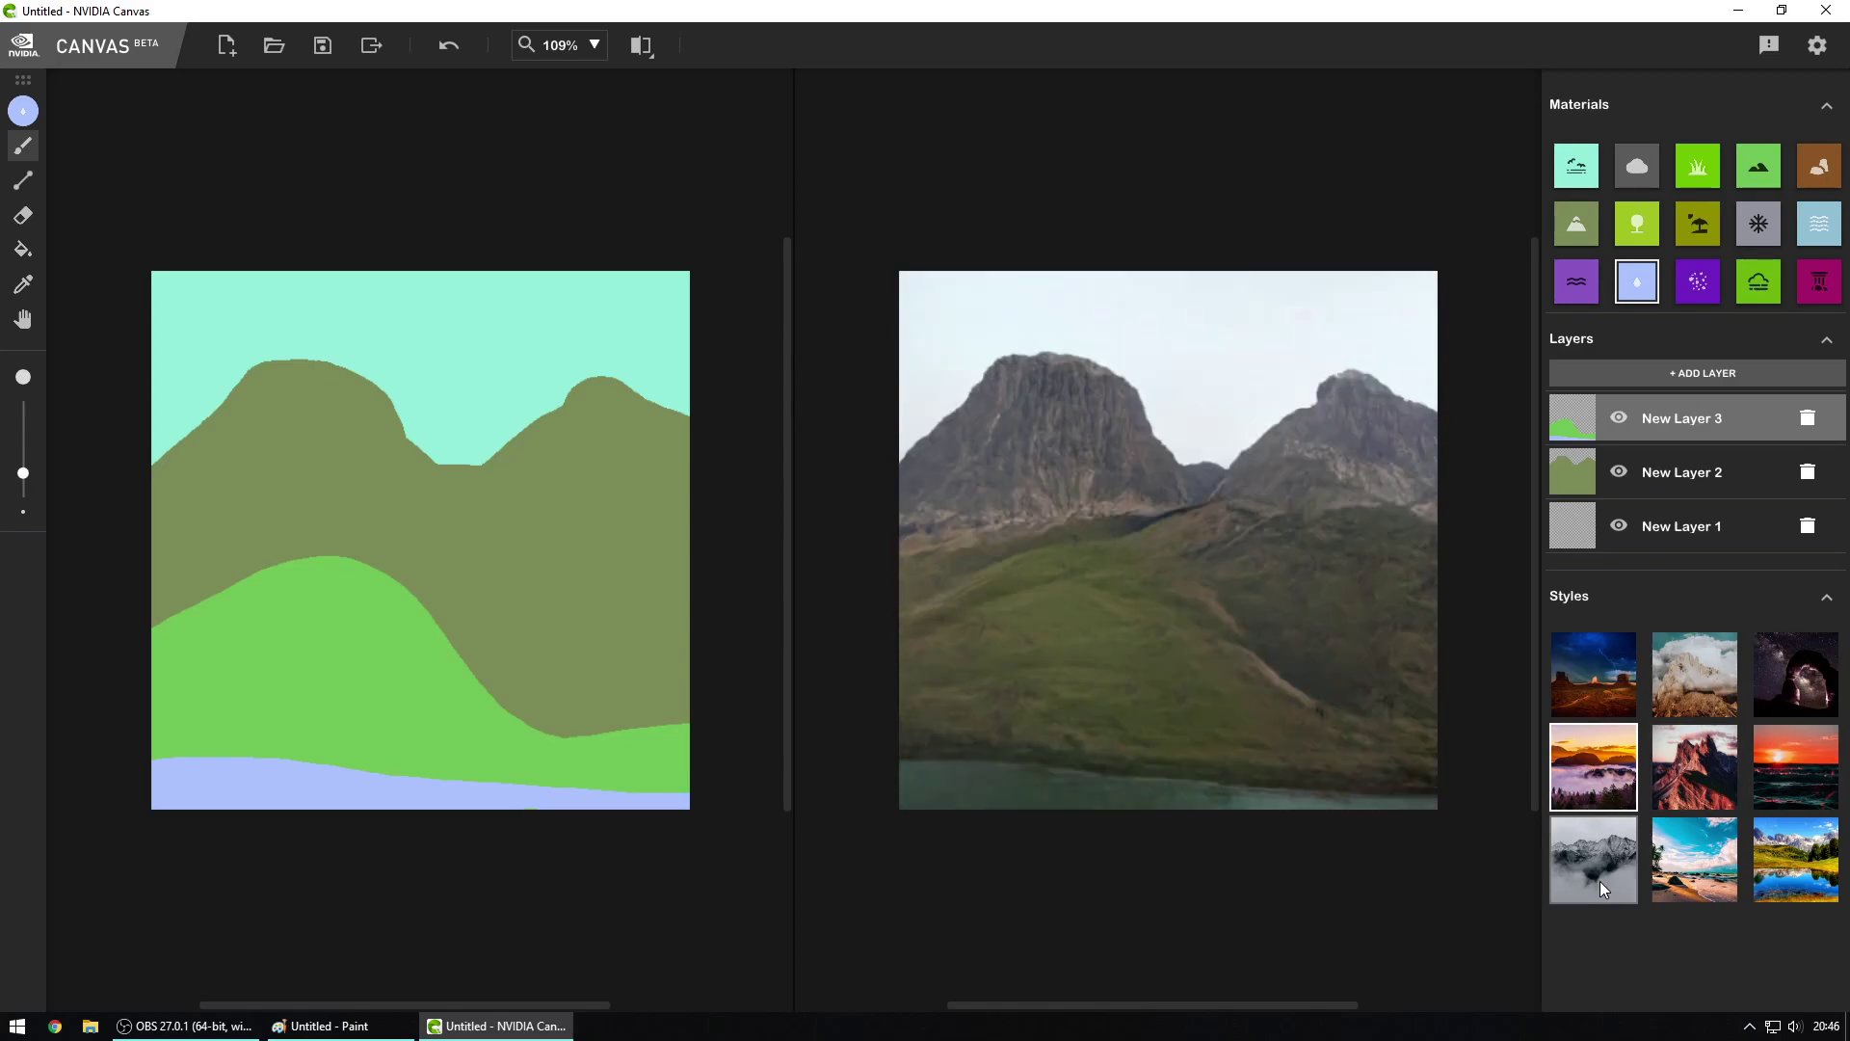
left_click(1599, 881)
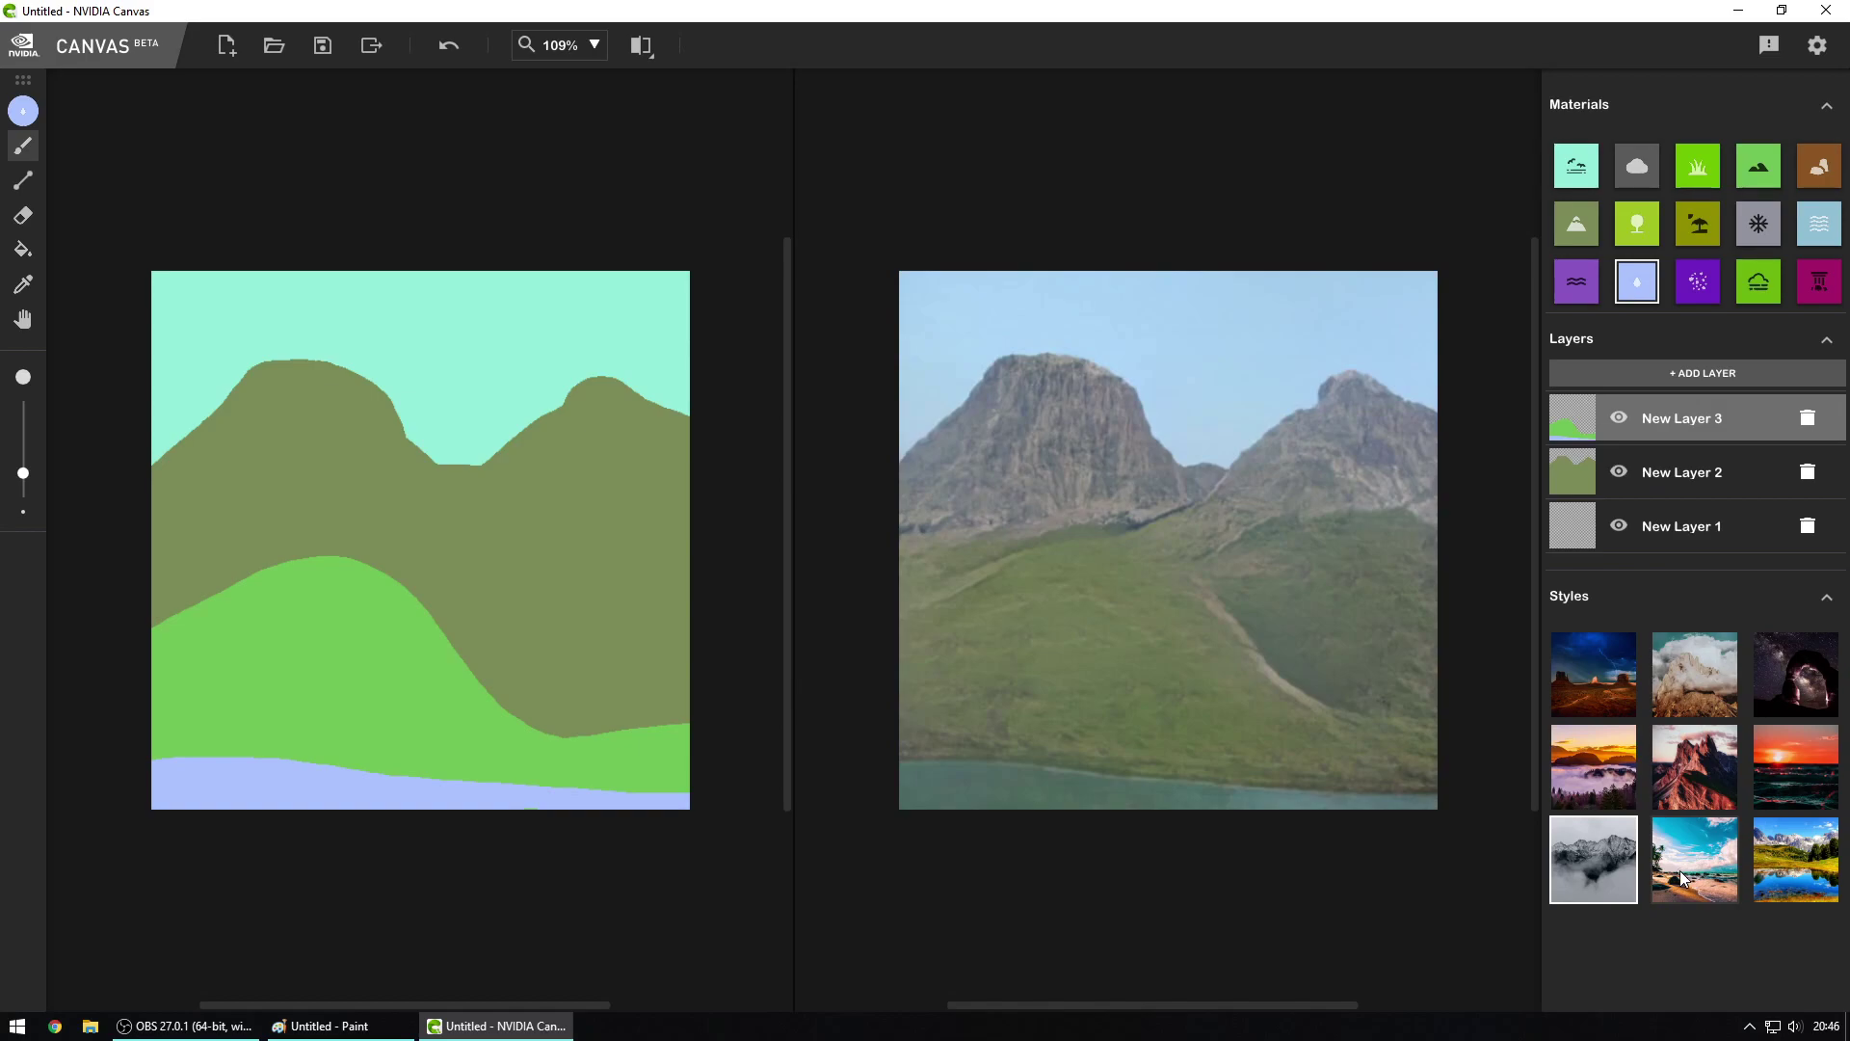
left_click(1701, 871)
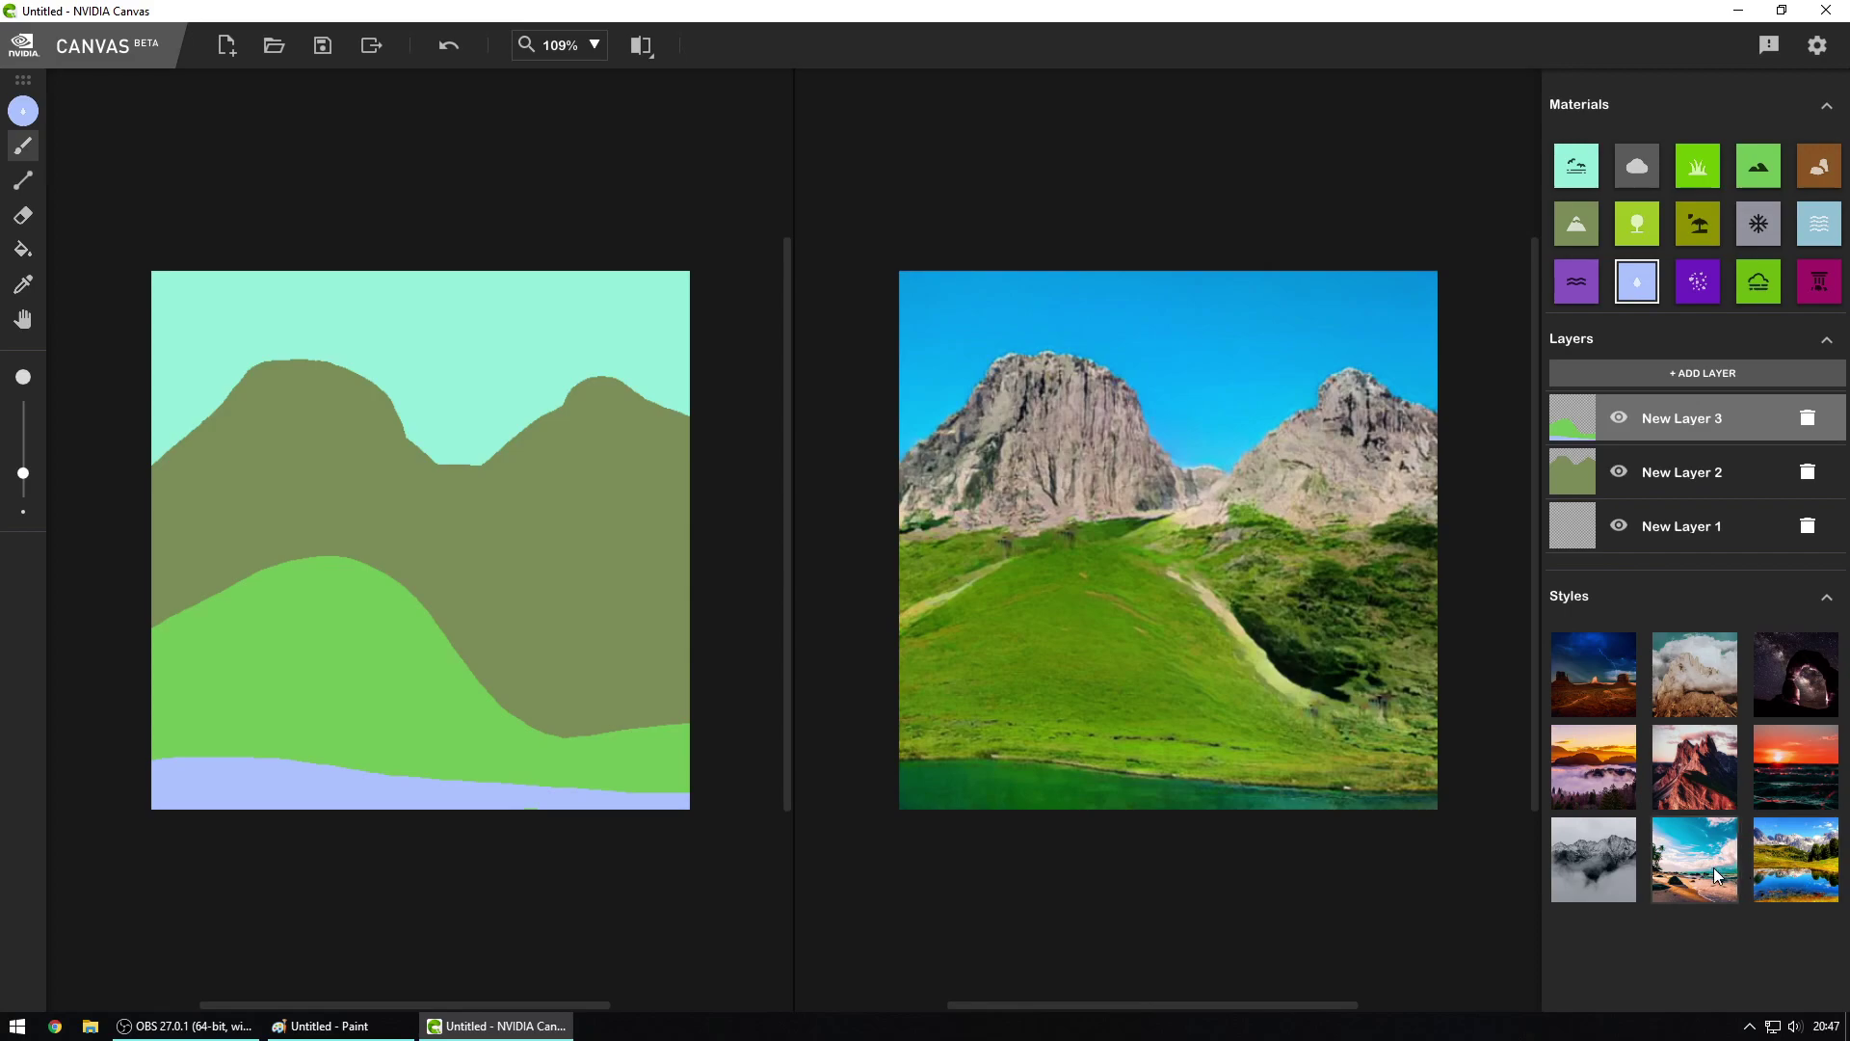
left_click(1777, 859)
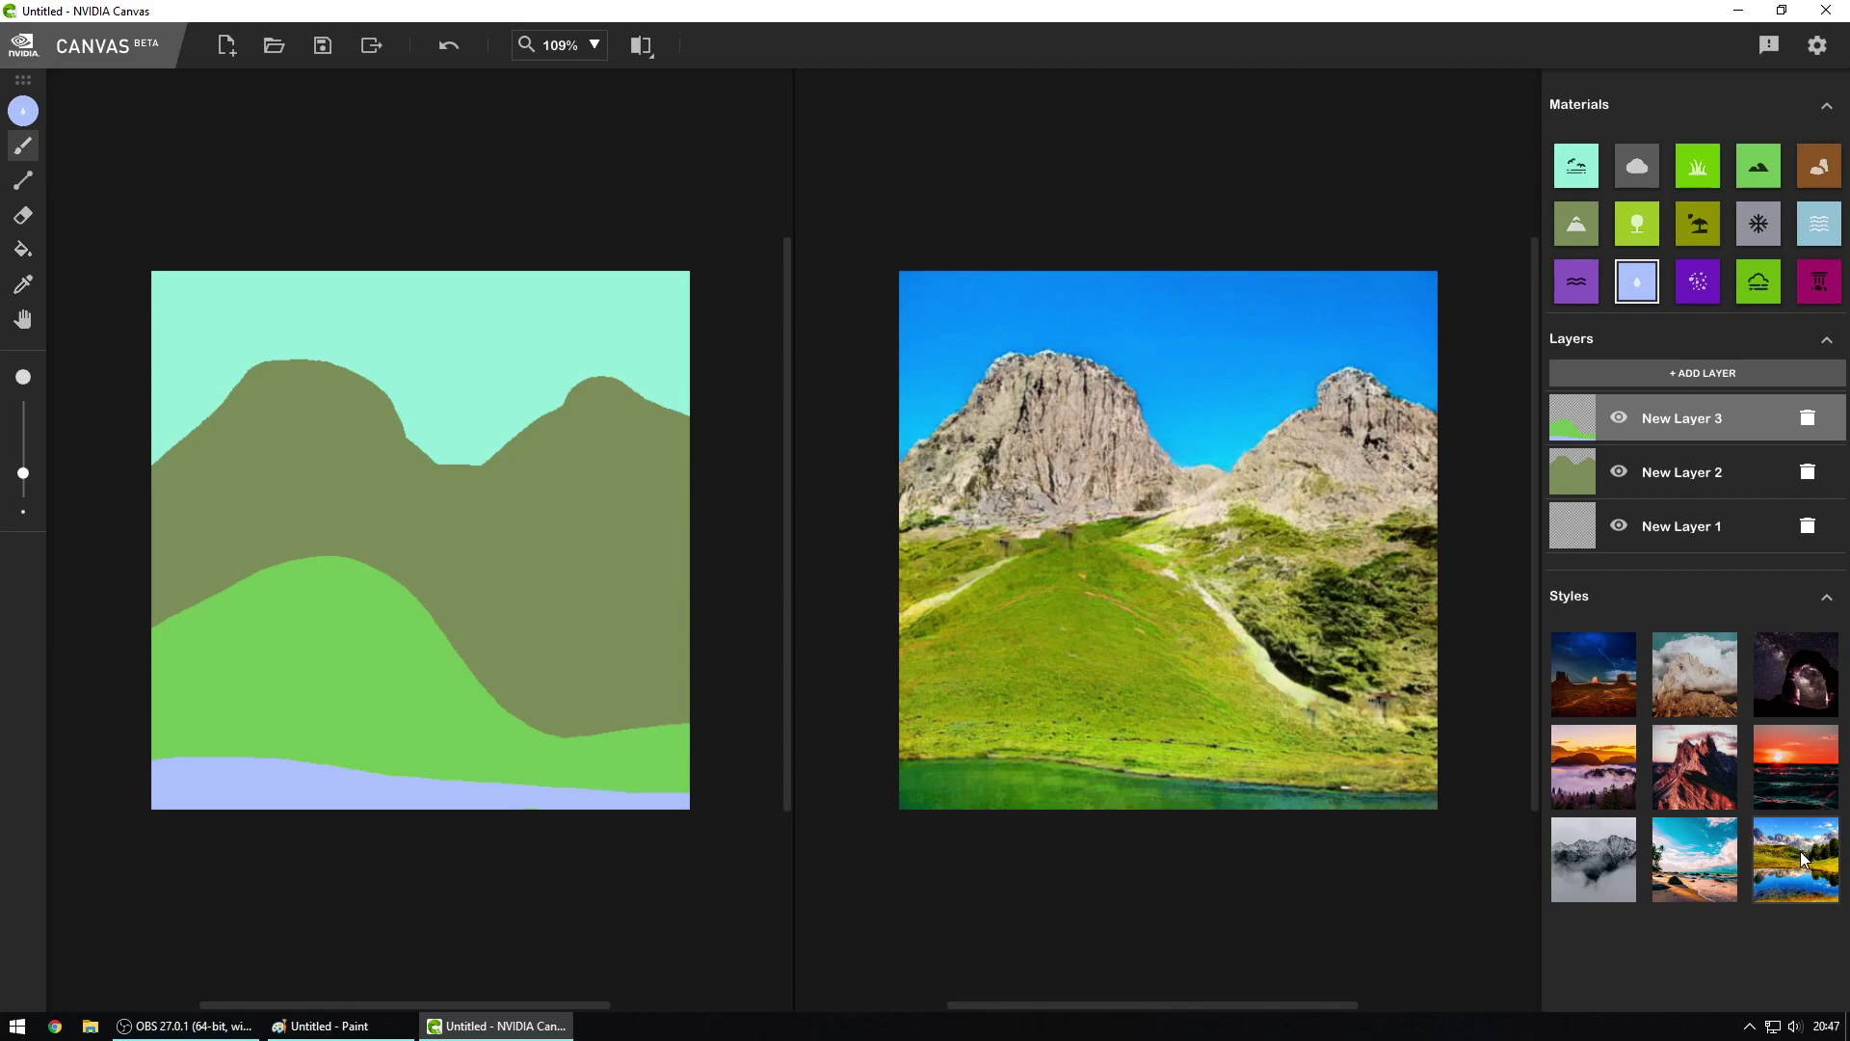
Step: Compare the landscape under the sea sunset, misty sunset, red rocky peak, night-sky arch and white-cloud styles
left_click(1822, 771)
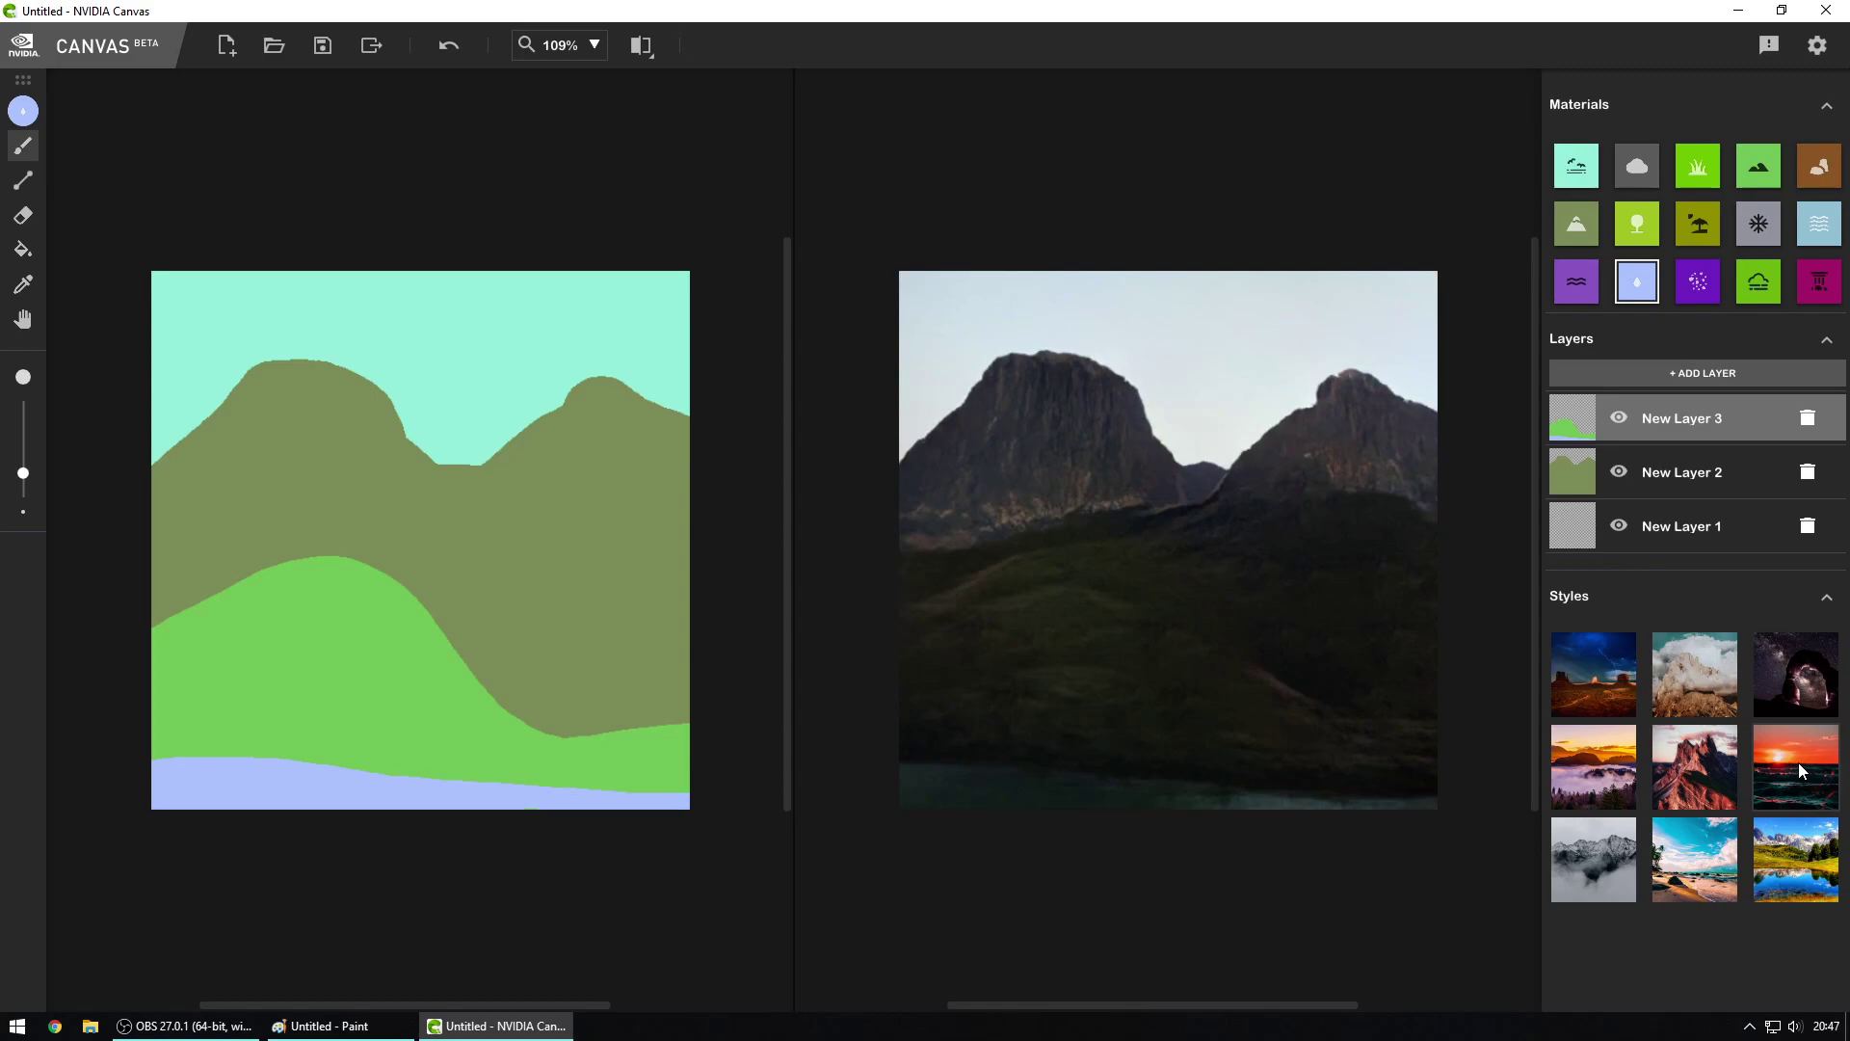
left_click(1586, 760)
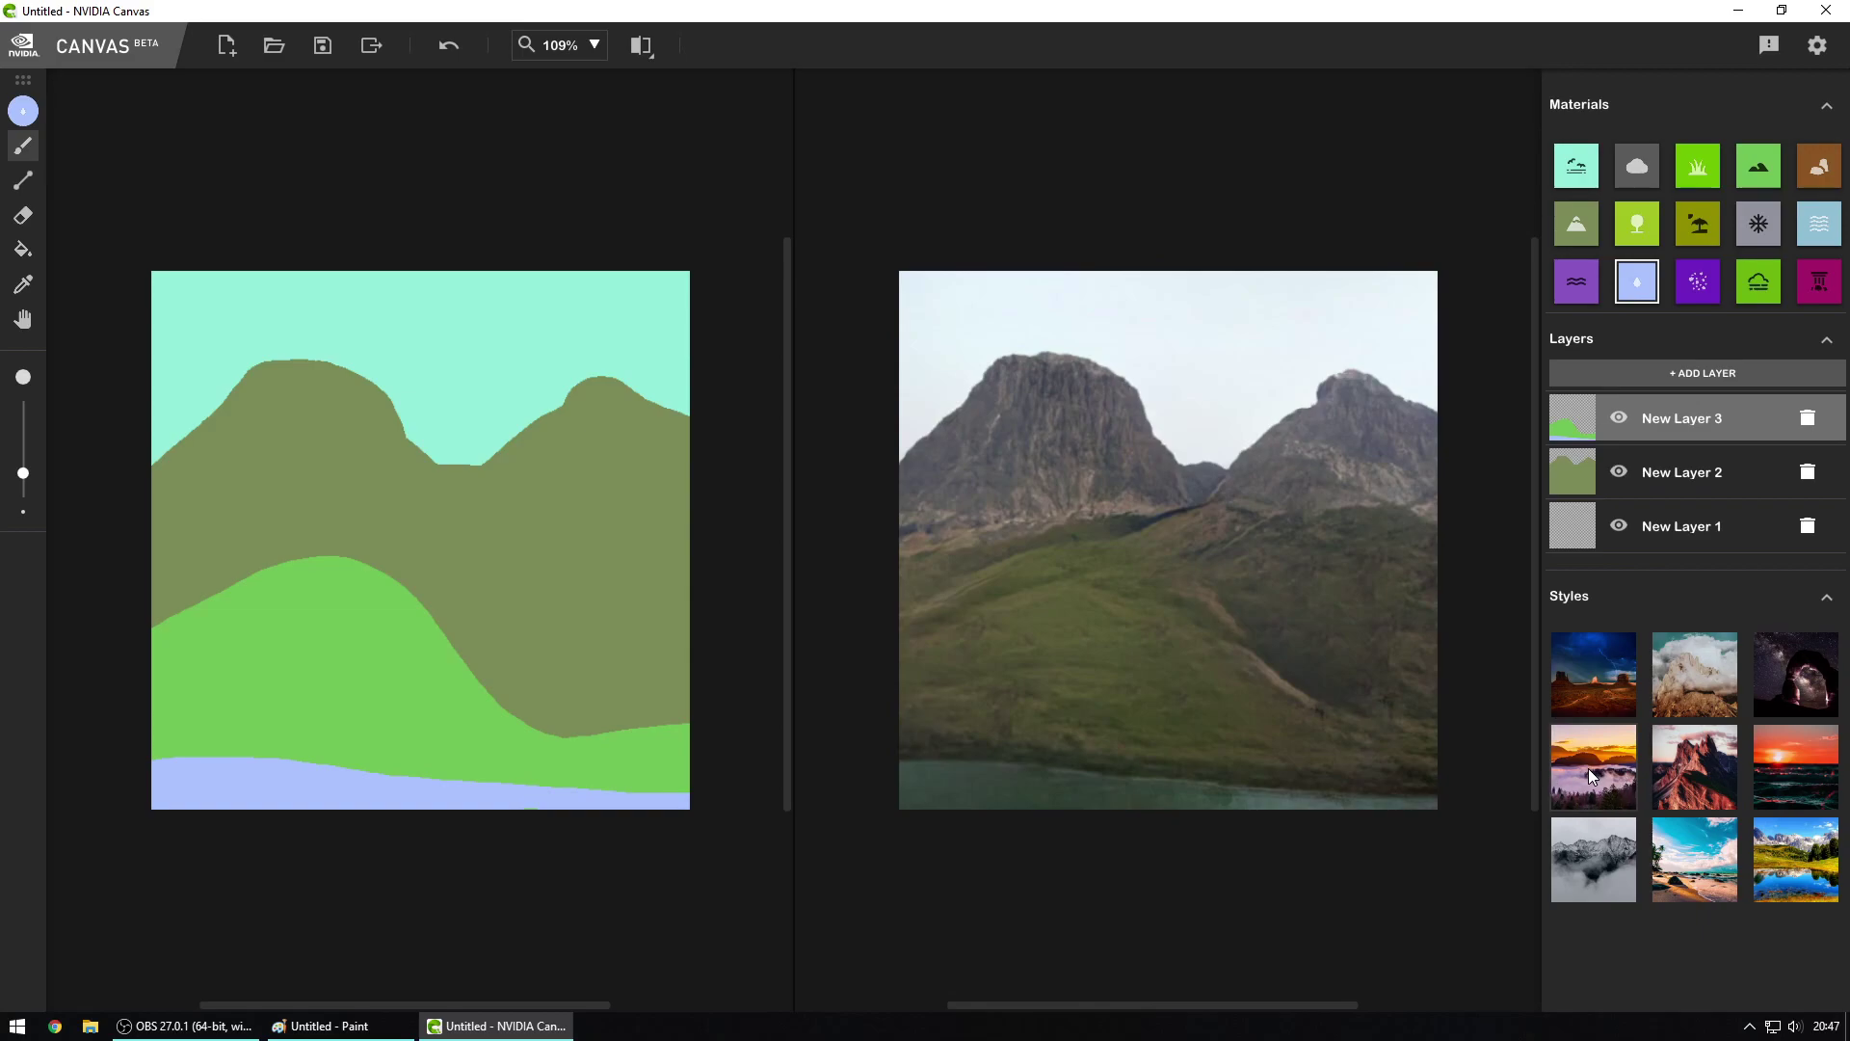
left_click(1686, 782)
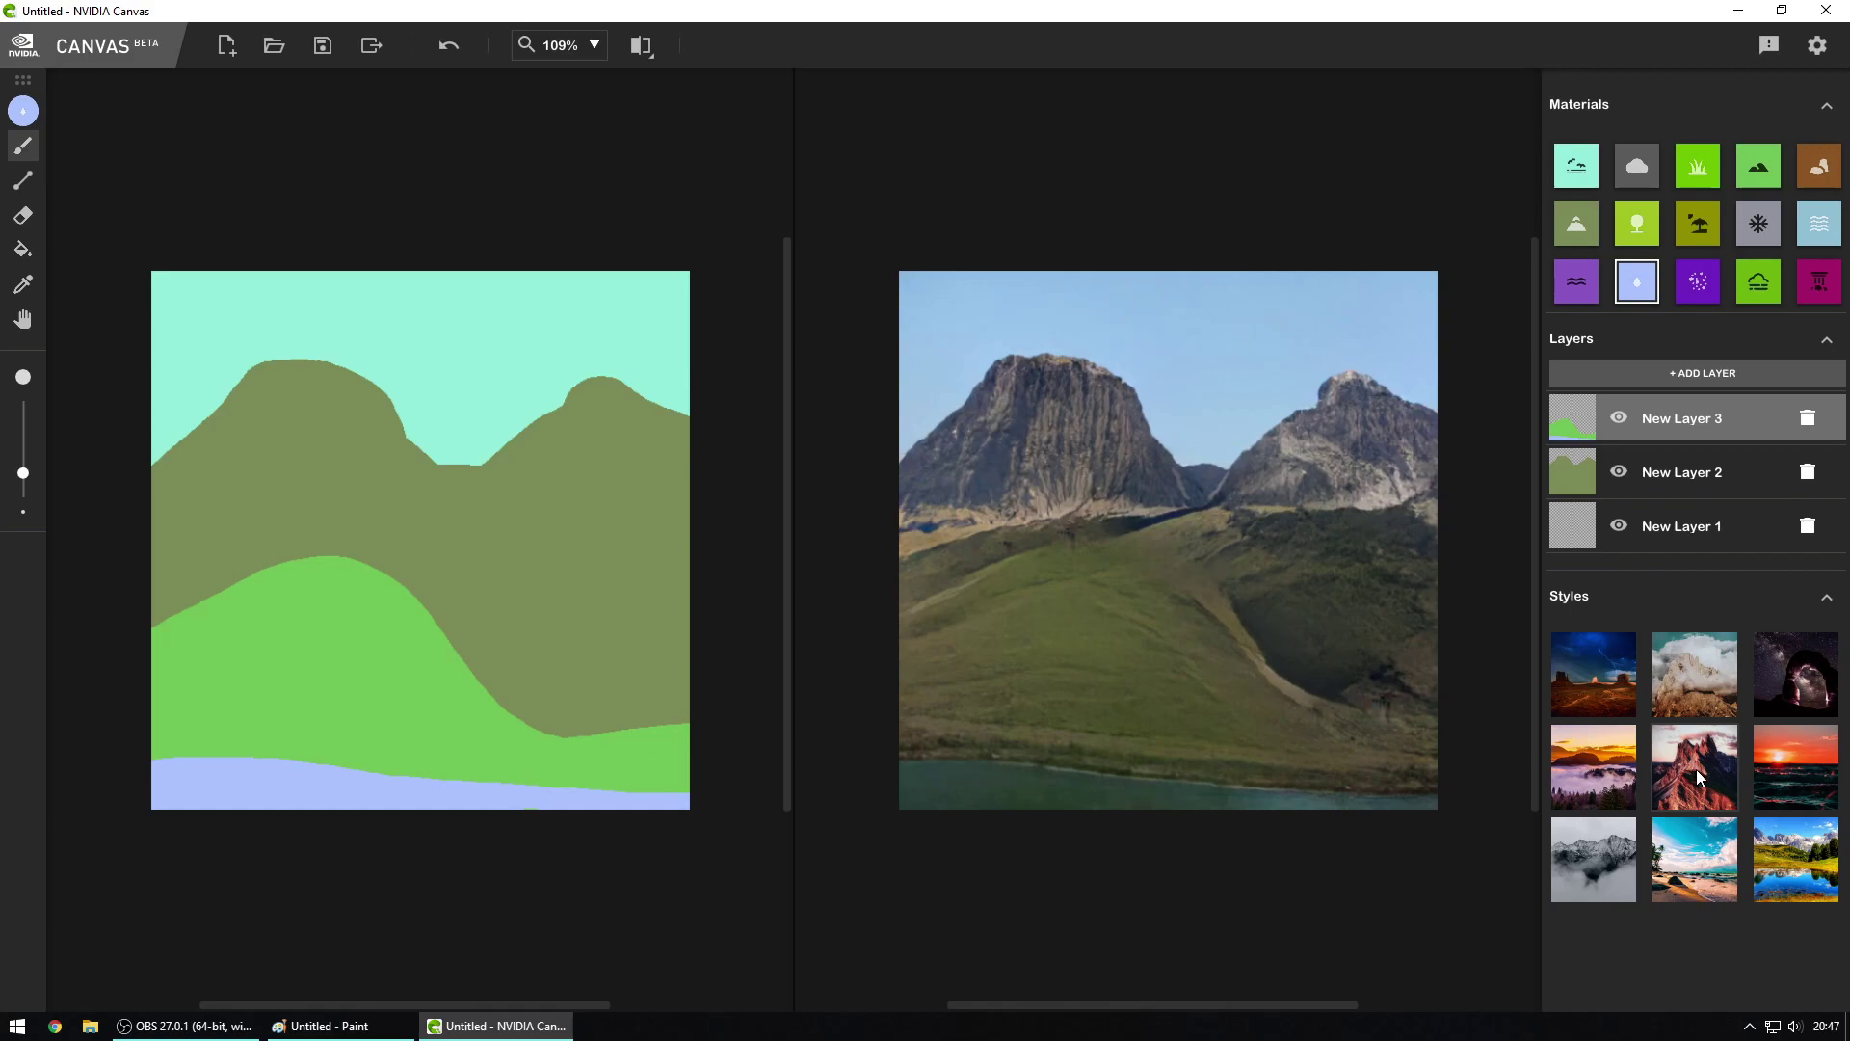
left_click(1805, 678)
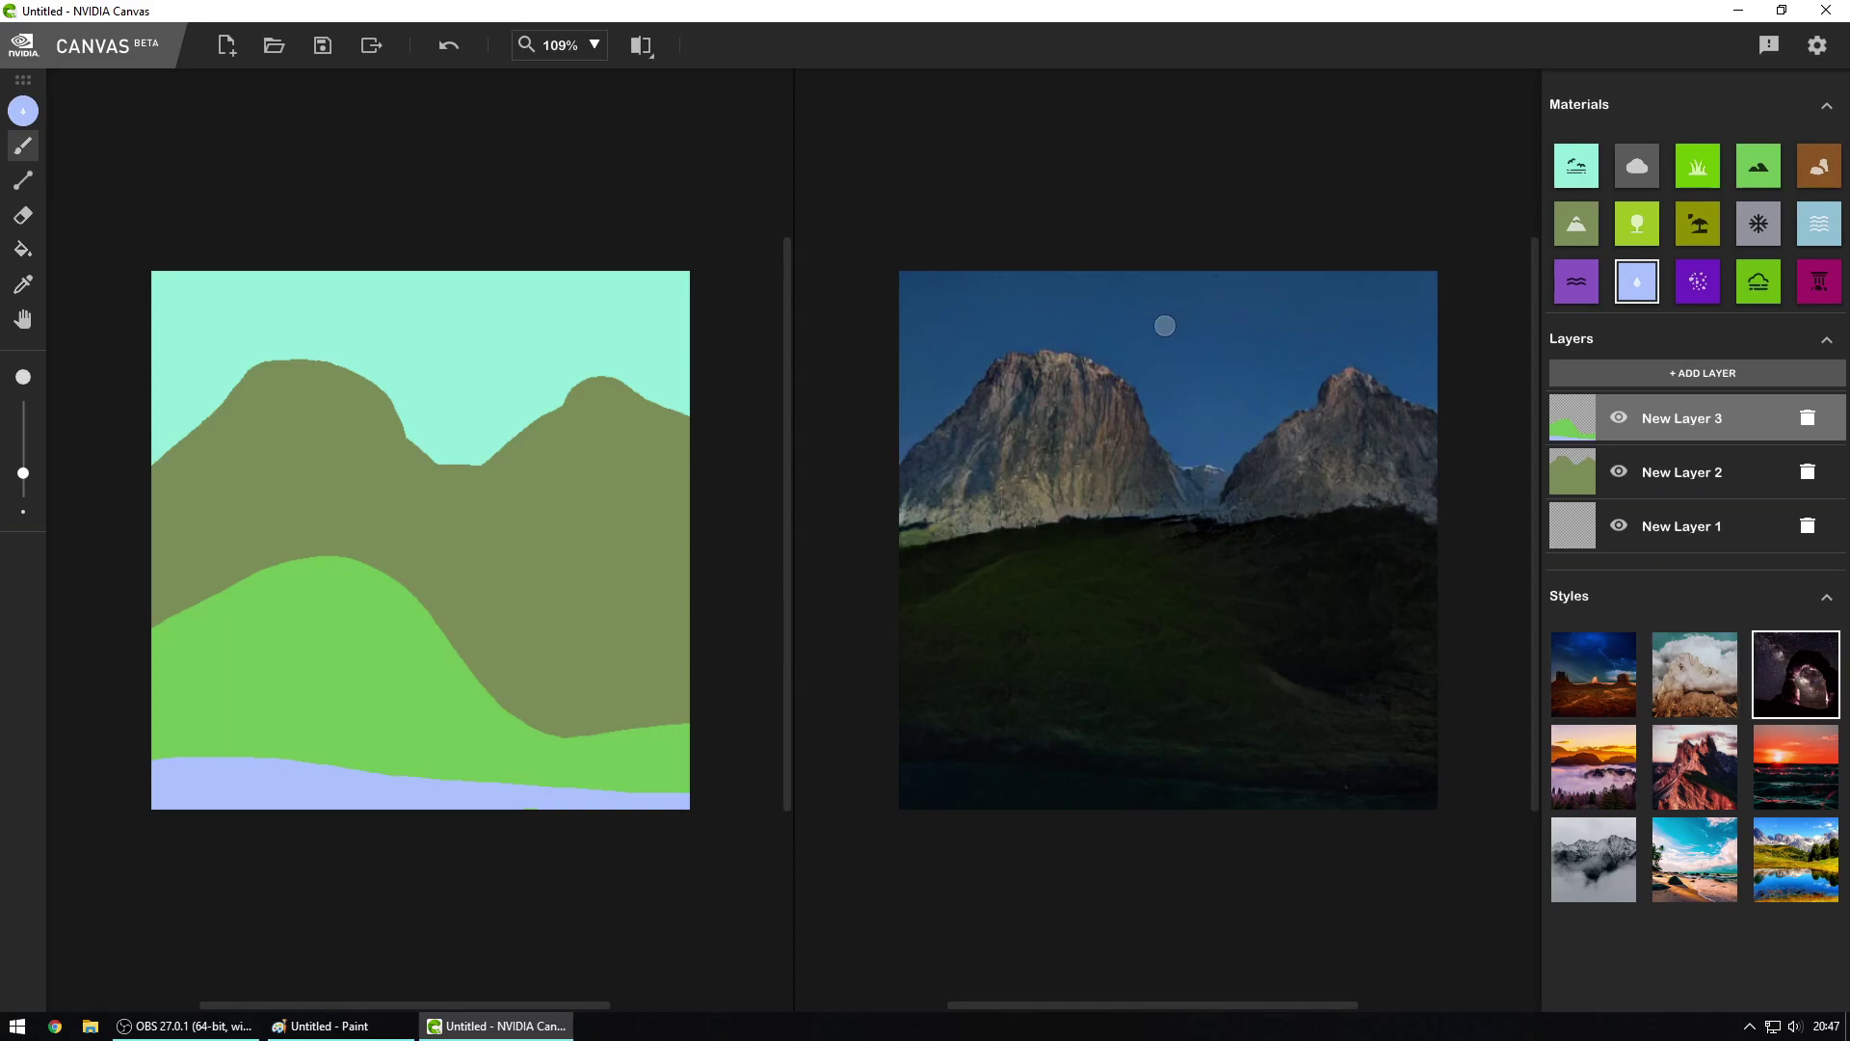
left_click(1703, 691)
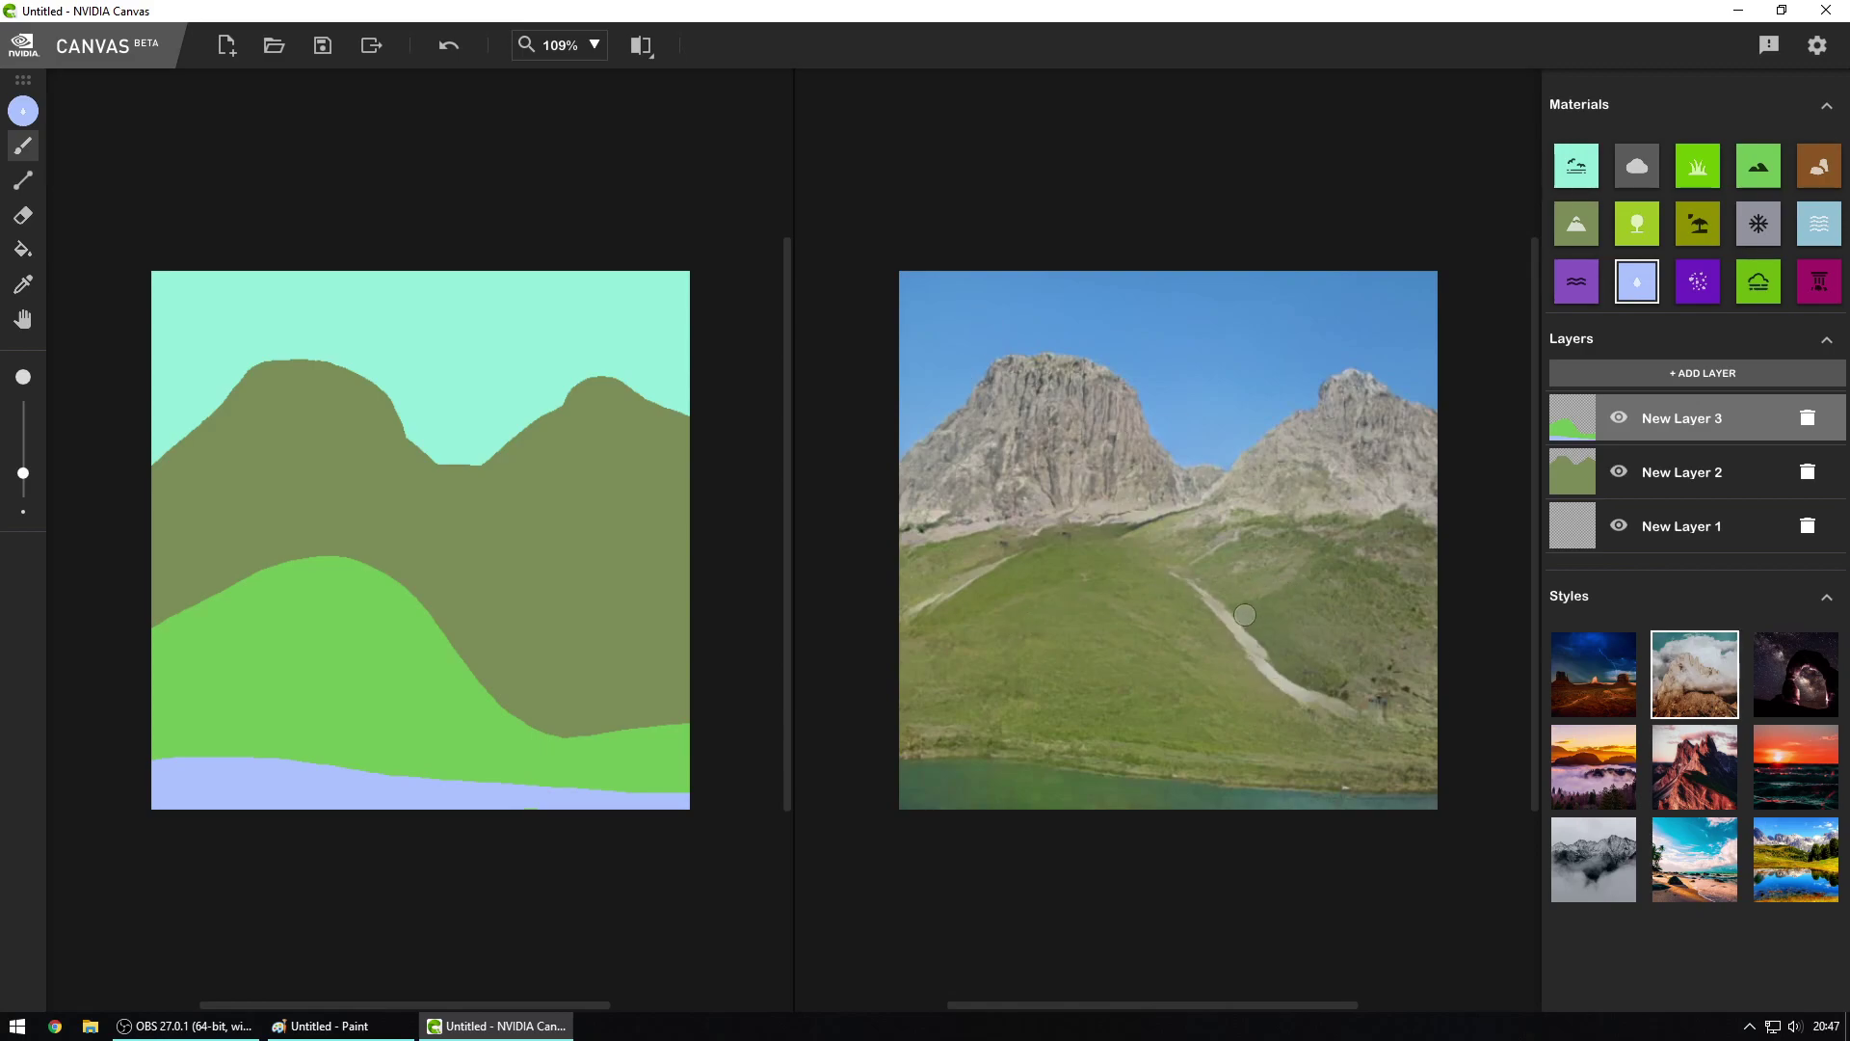
Step: Cycle through the starry desert, white-cloud and red rocky peak styles and settle on the misty sunset style
left_click(1625, 688)
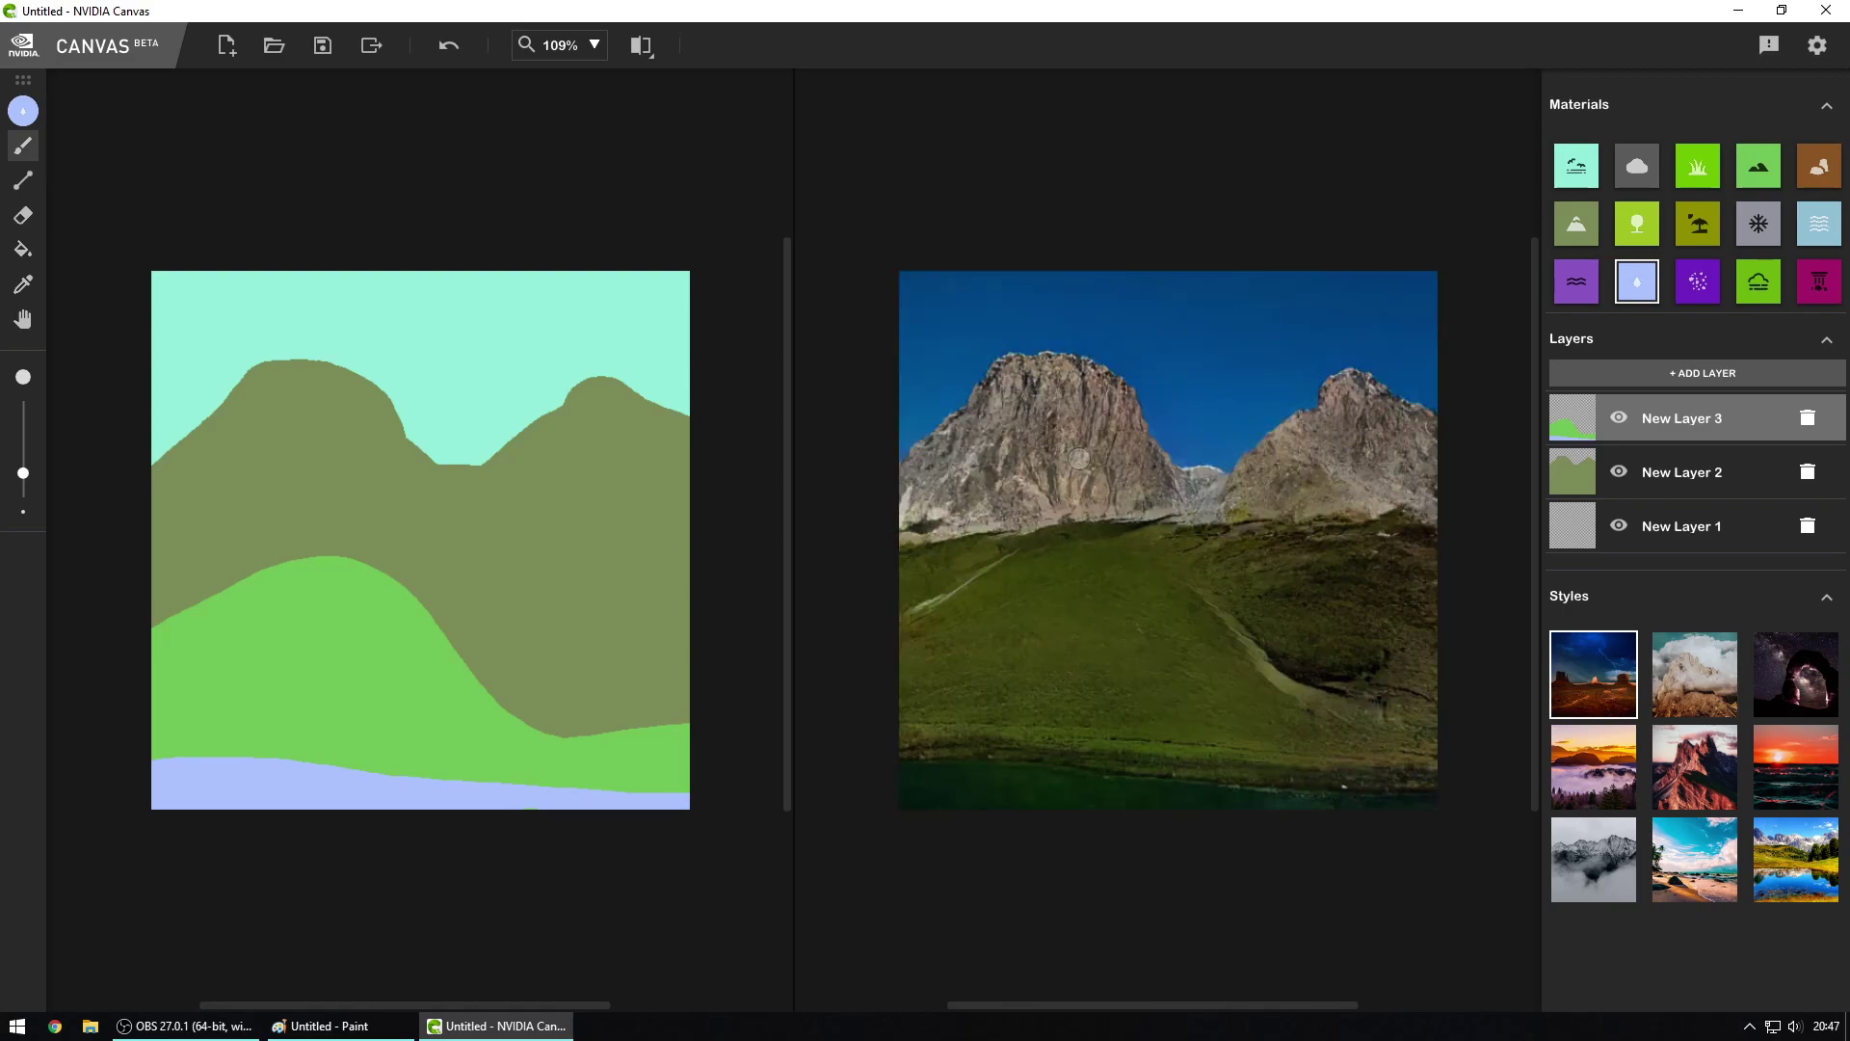
left_click(1717, 696)
left_click(1622, 783)
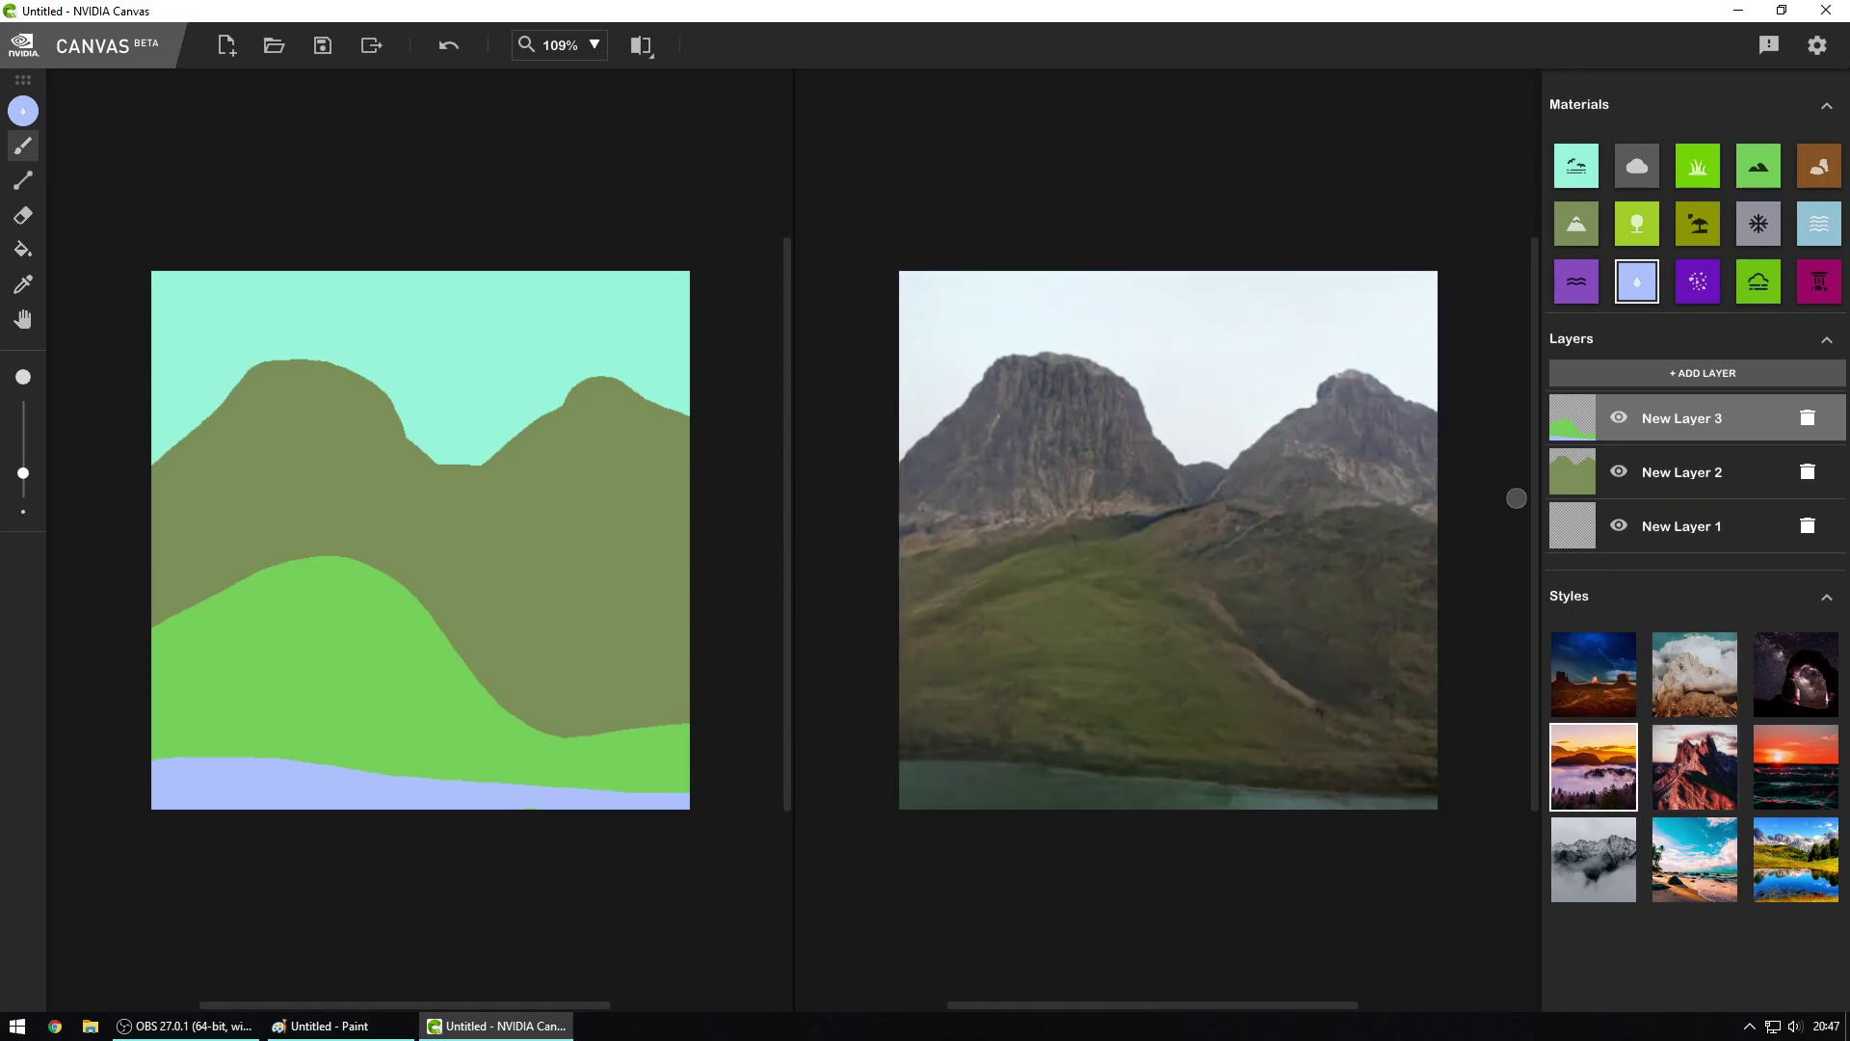
left_click(1673, 742)
left_click(1590, 767)
Step: Hide and show New Layer 3 and New Layer 2 in turn to examine what each layer contributes to the landscape
left_click(1619, 416)
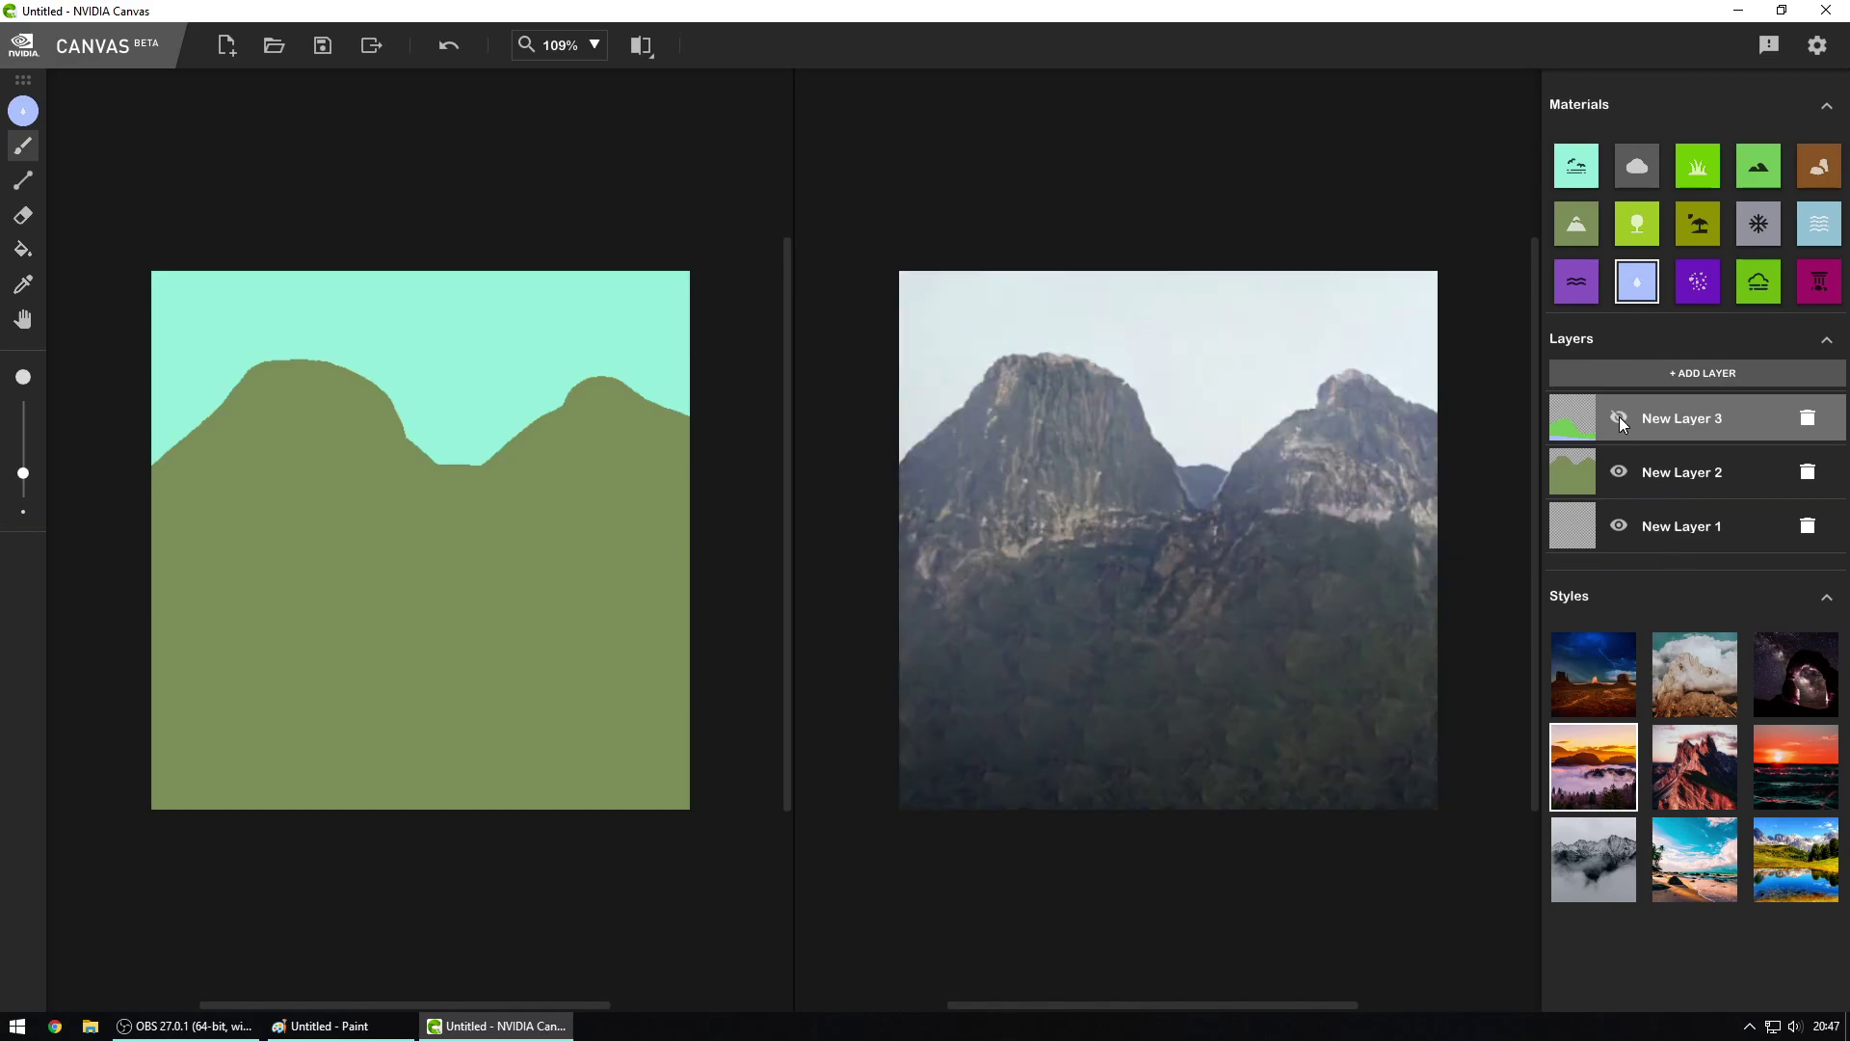
left_click(1619, 416)
left_click(1619, 472)
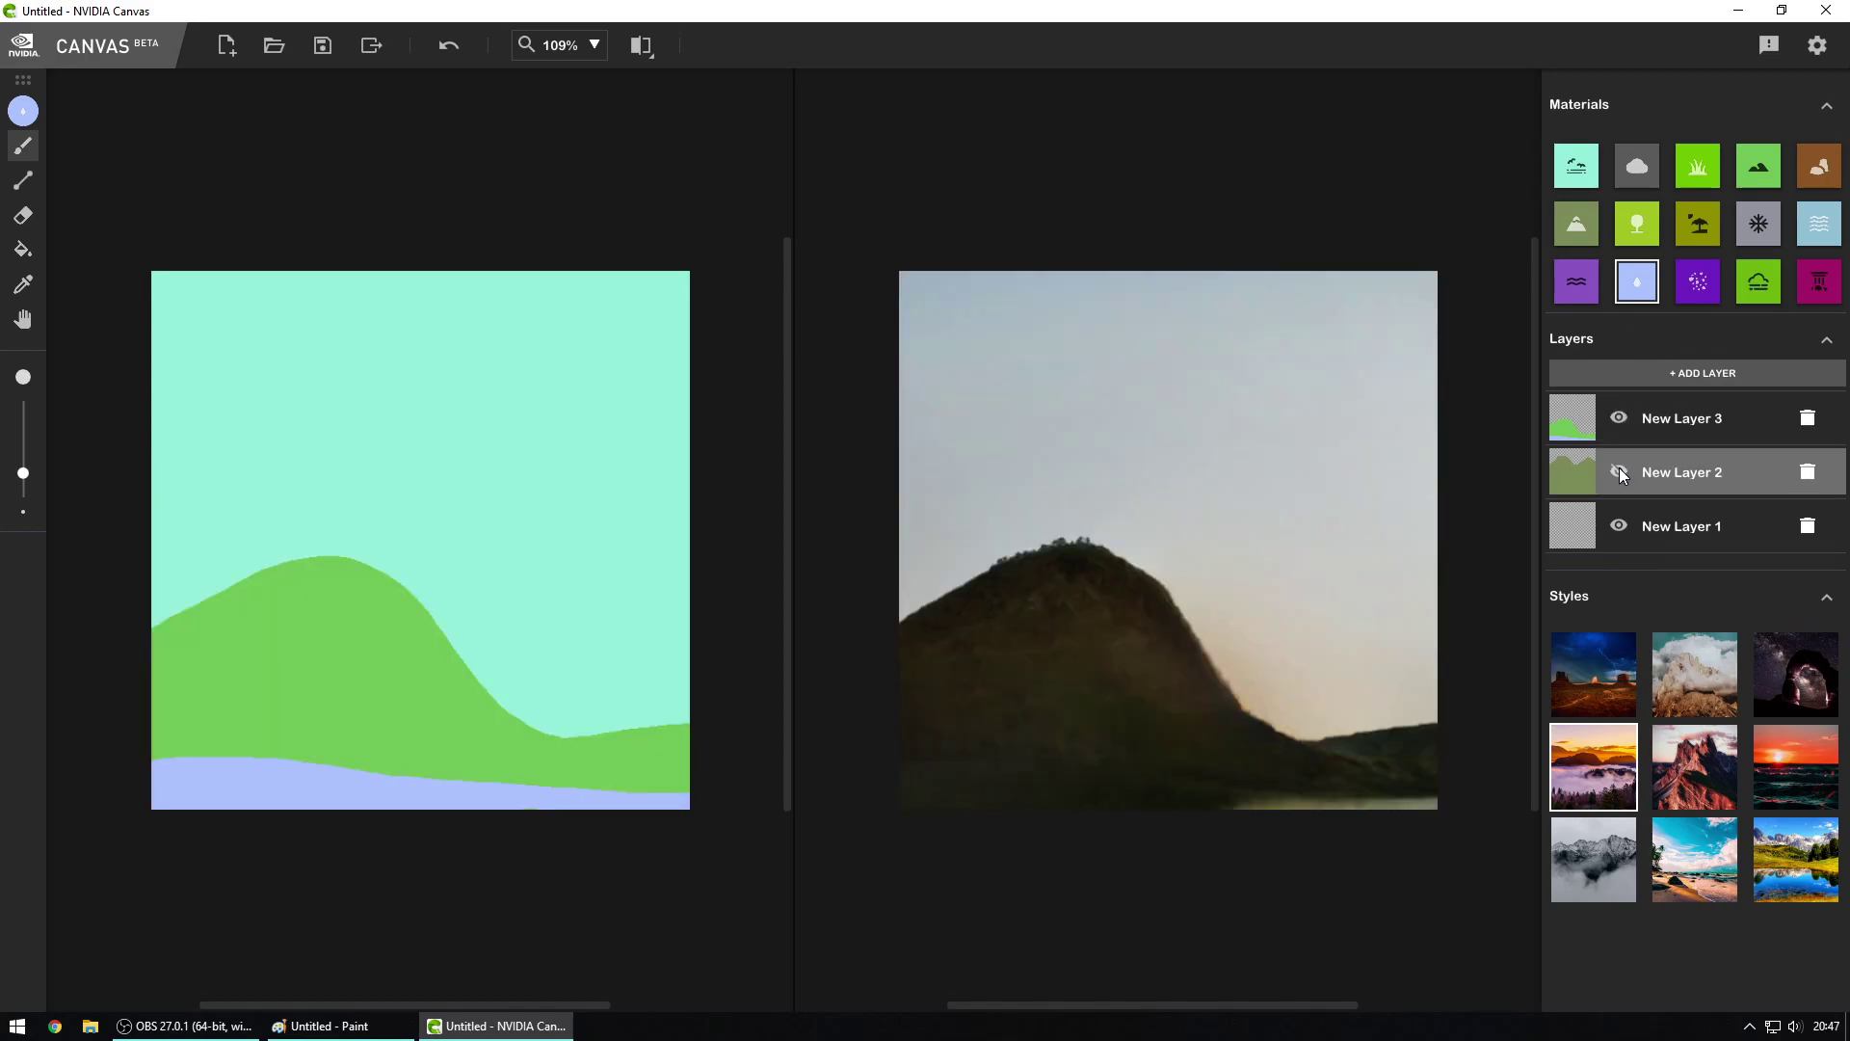
left_click(1620, 471)
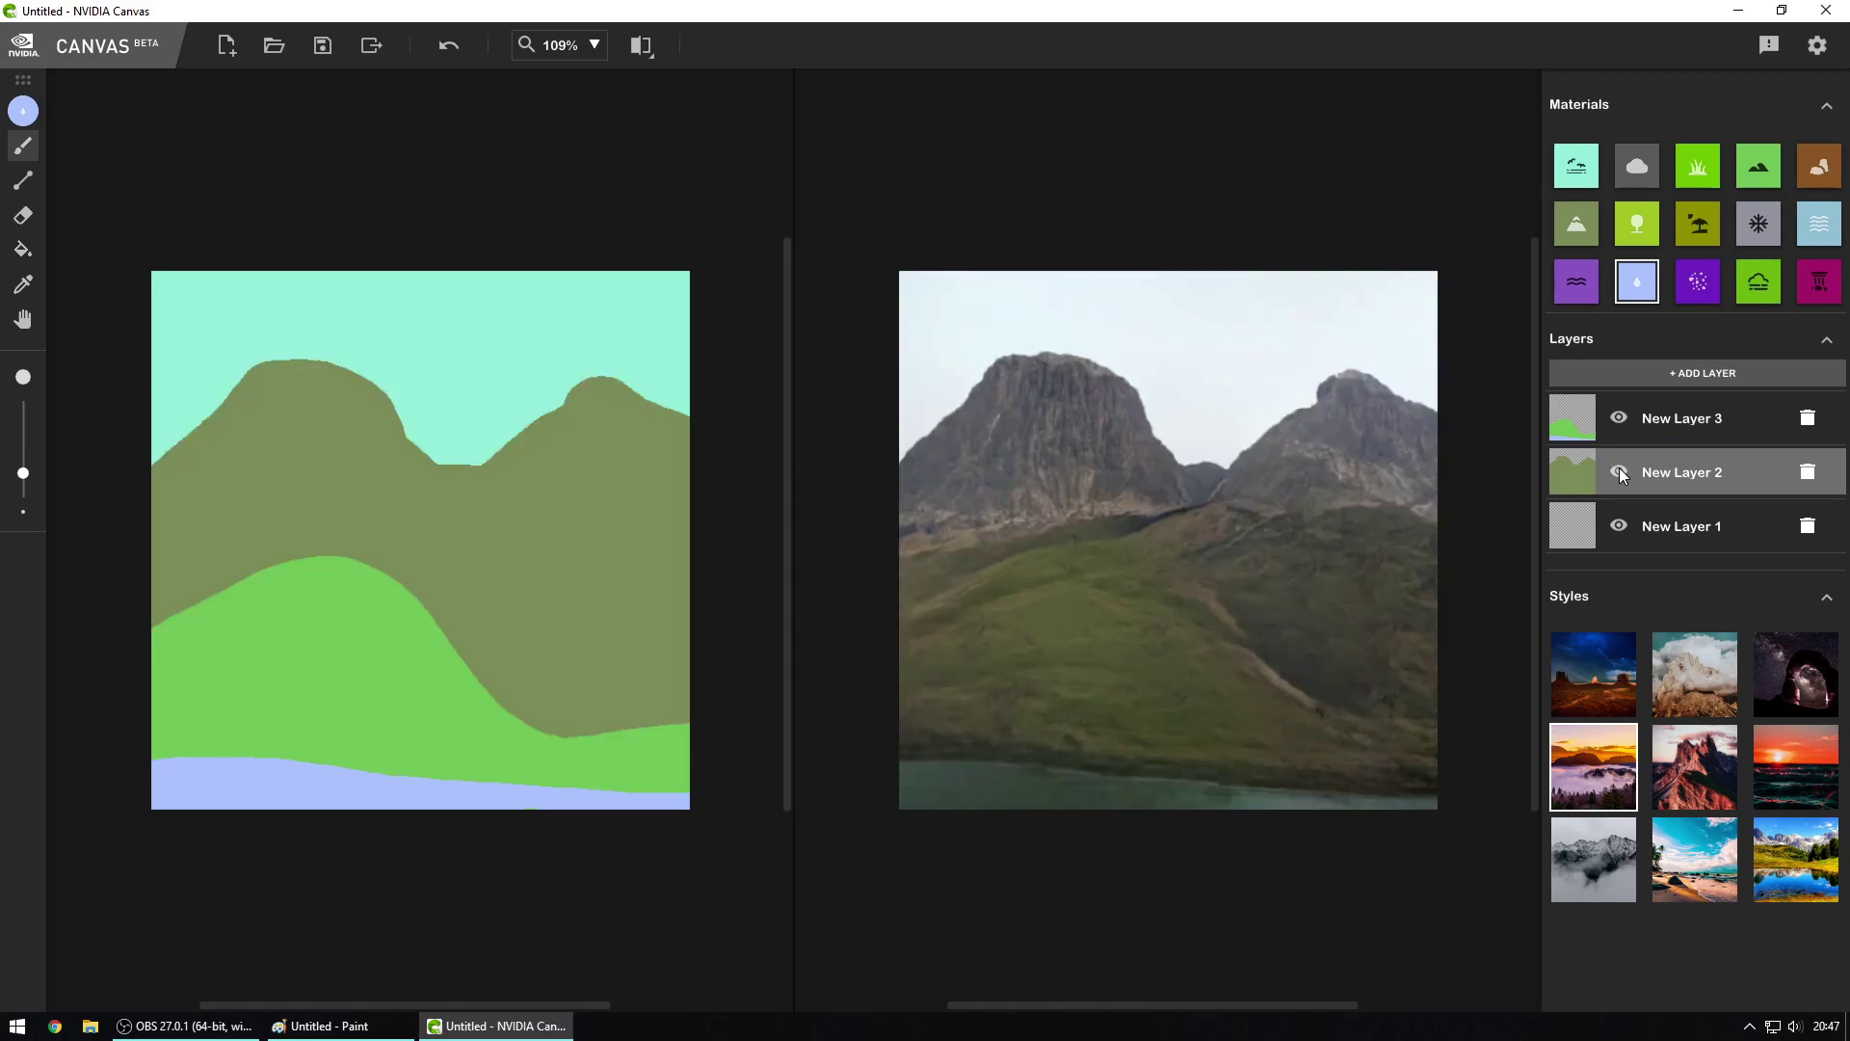
left_click(1620, 472)
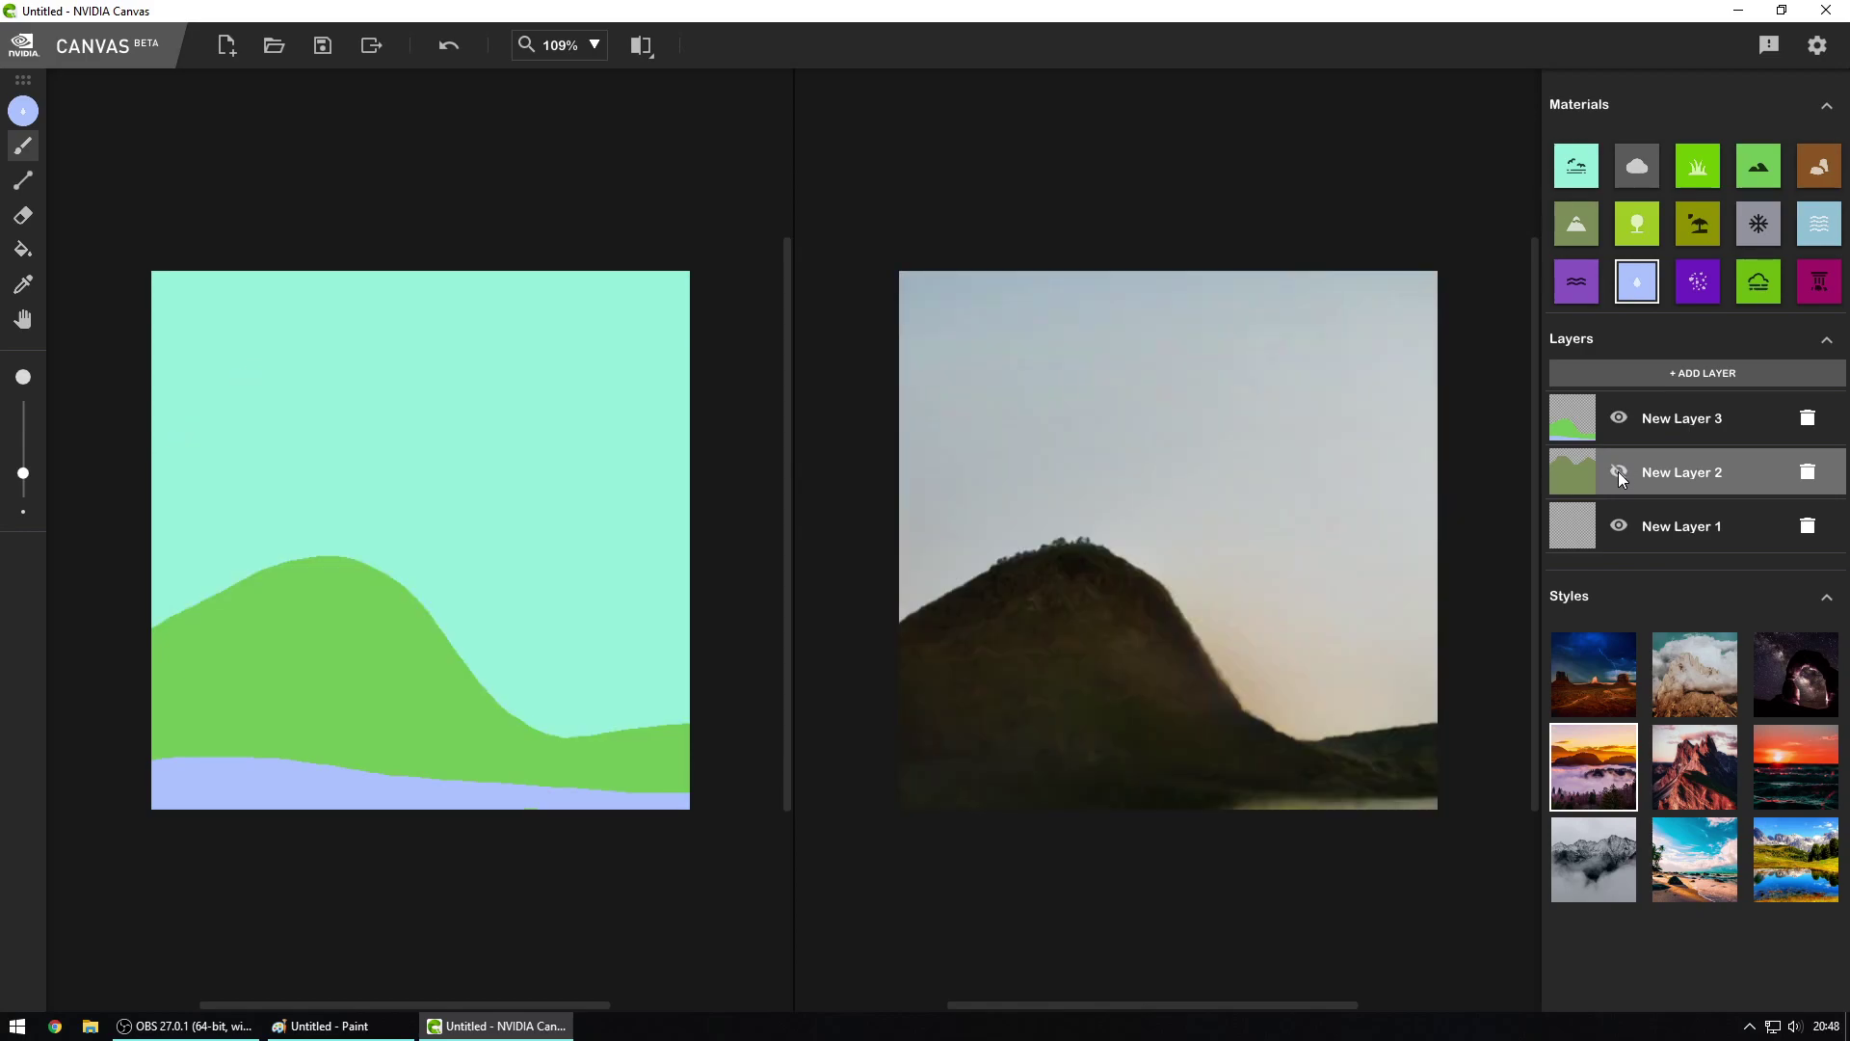
left_click(1619, 471)
left_click(1619, 471)
left_click(1619, 471)
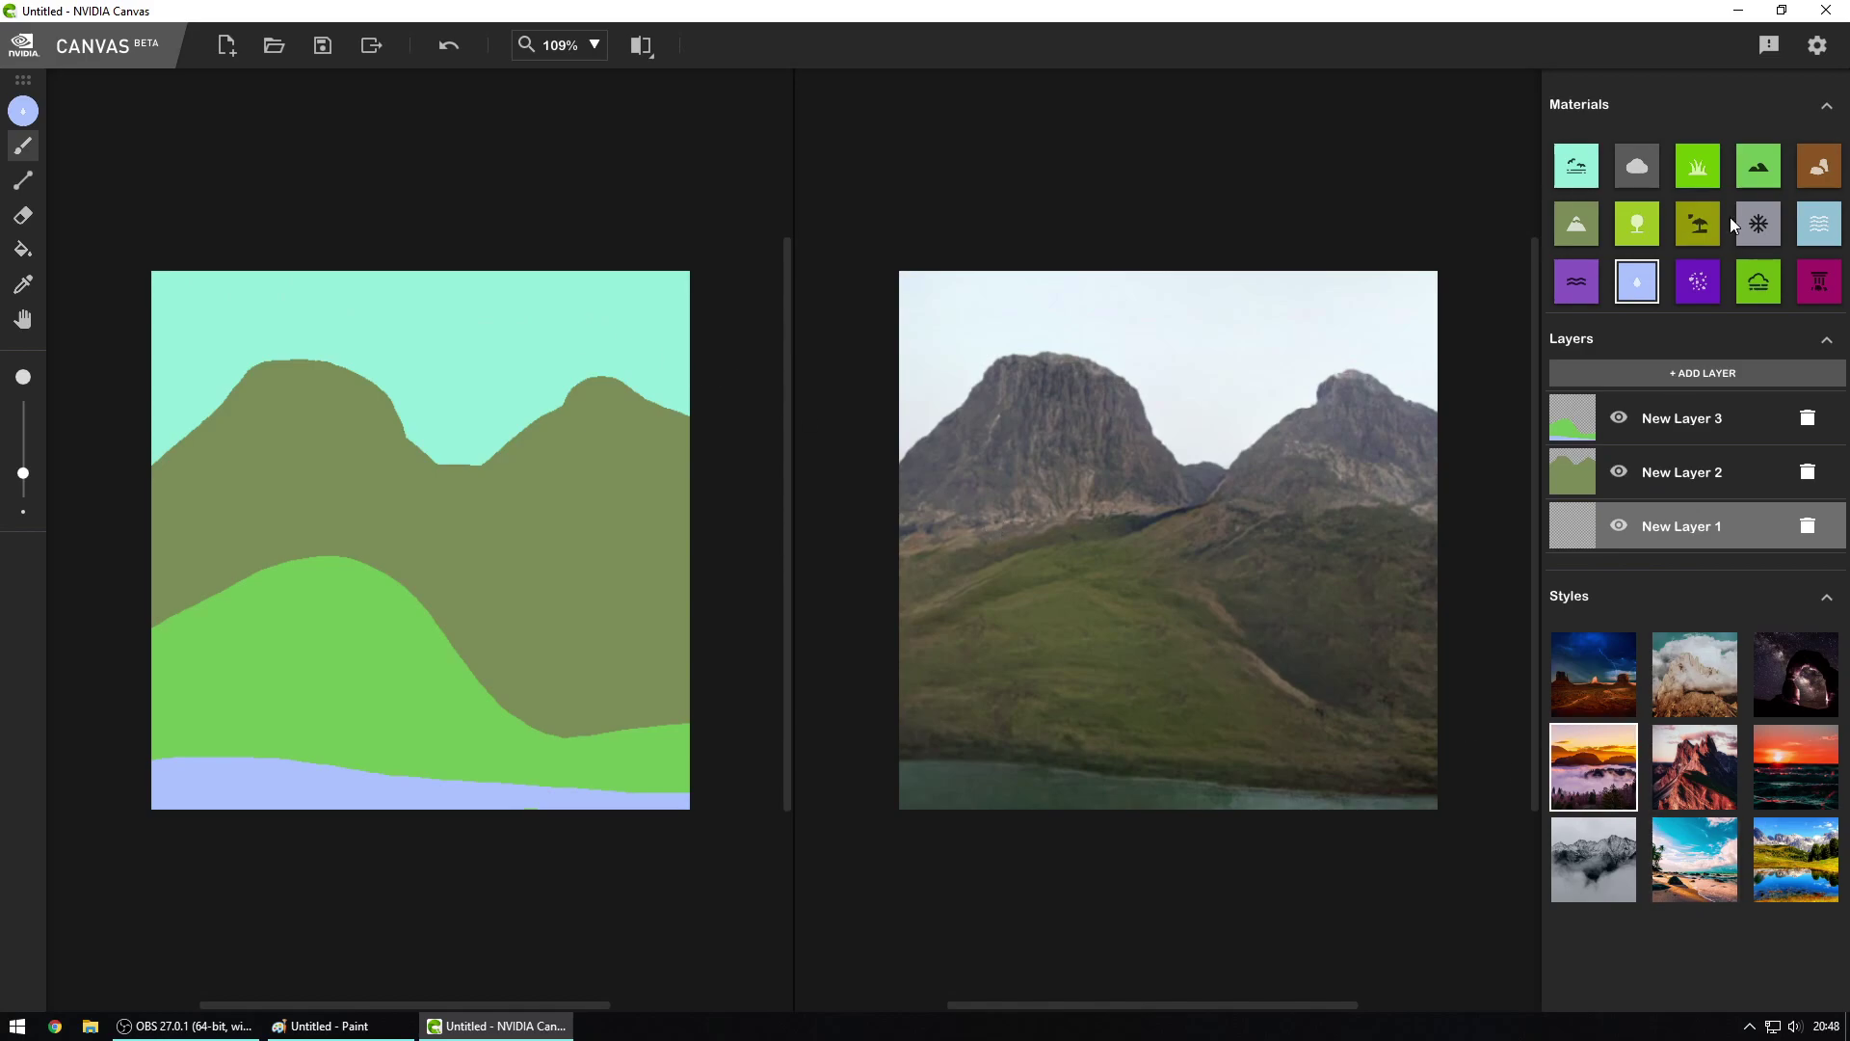
Step: Open the settings to read about the Auto-paint option and return to the canvas
left_click(1816, 48)
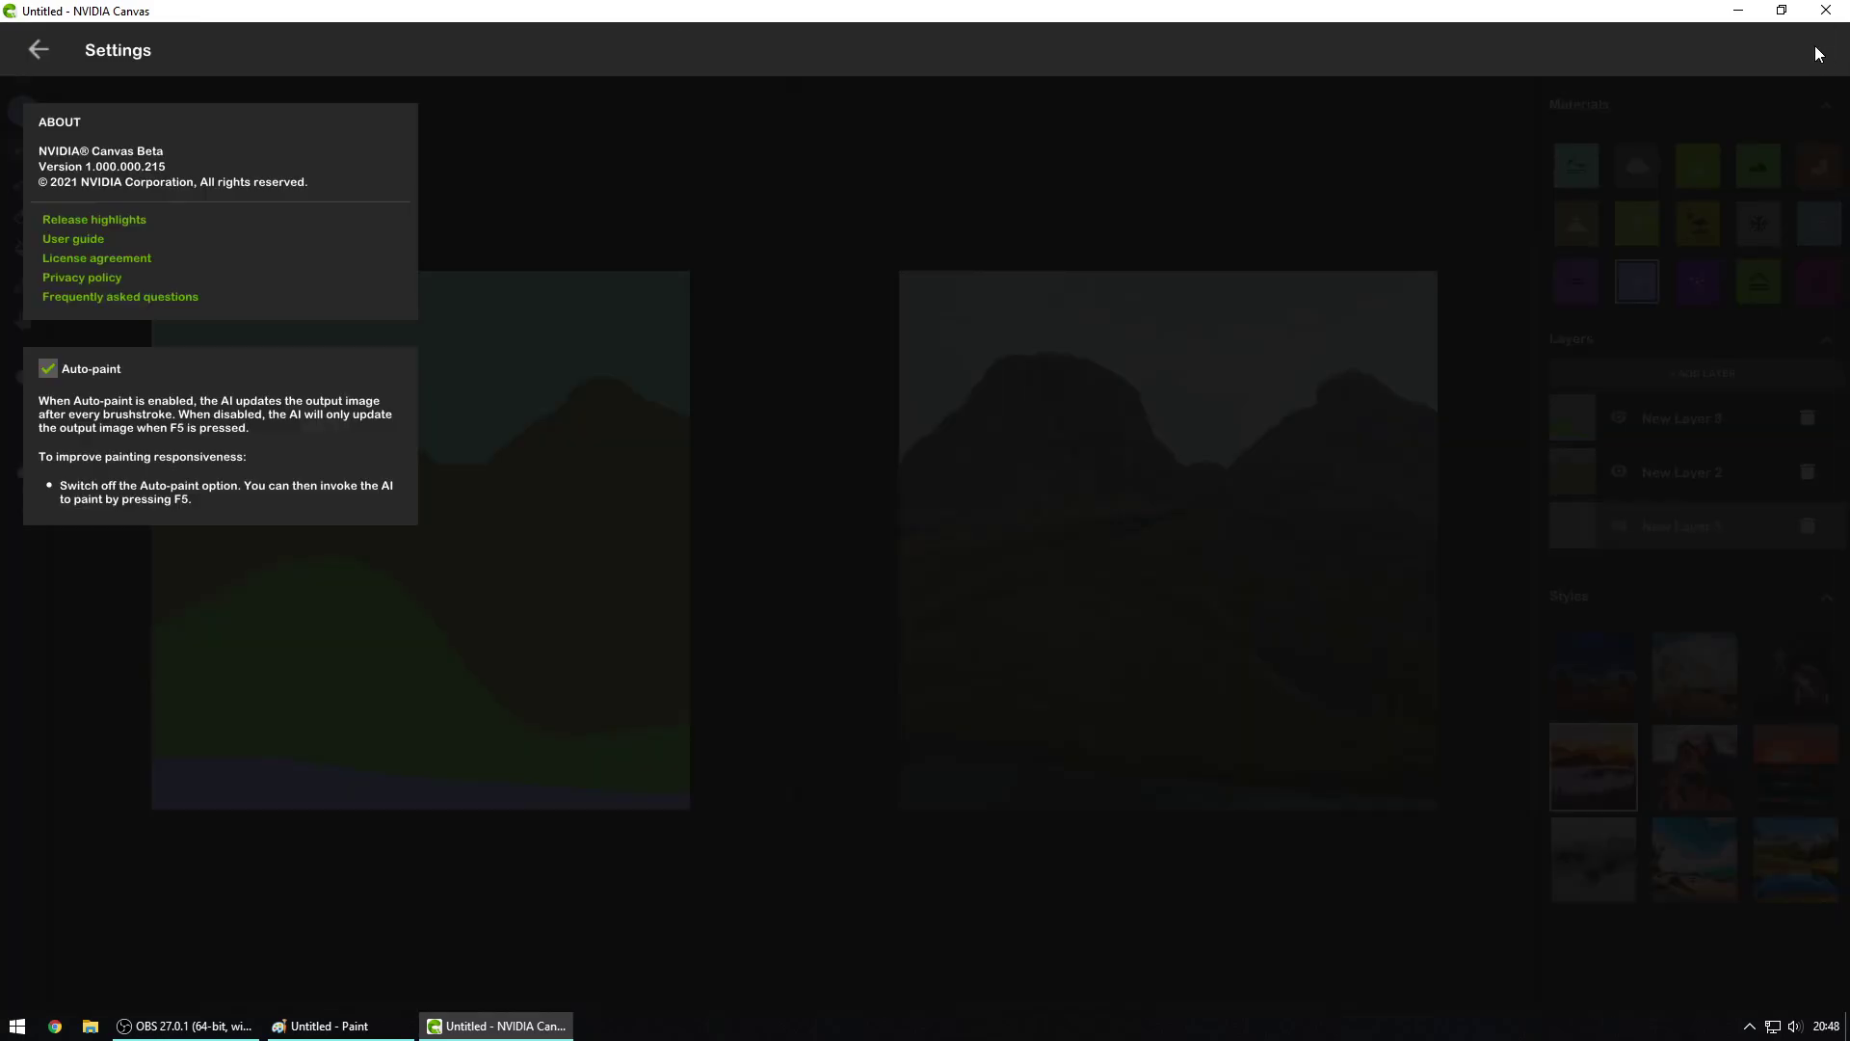
left_click(34, 51)
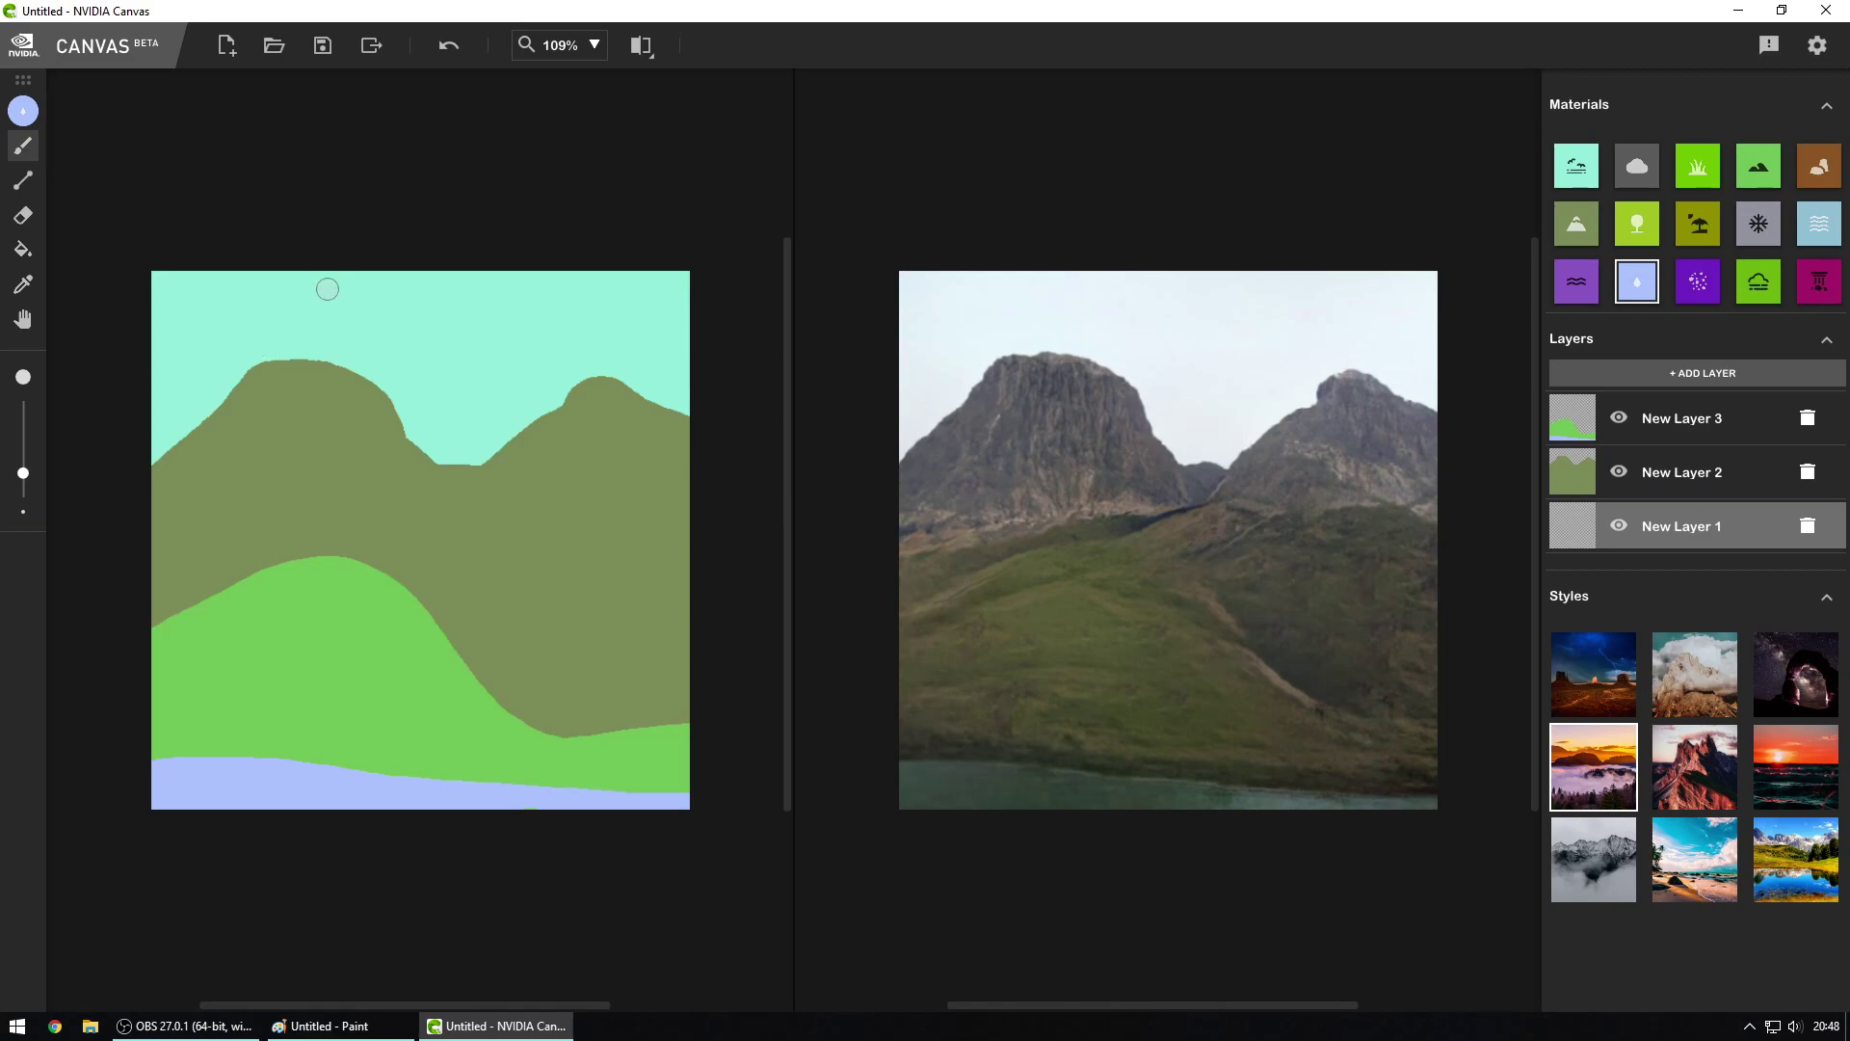
Step: Try painting the sky material over the right mountain peak on New Layer 1 and deleting that layer
left_click(1575, 170)
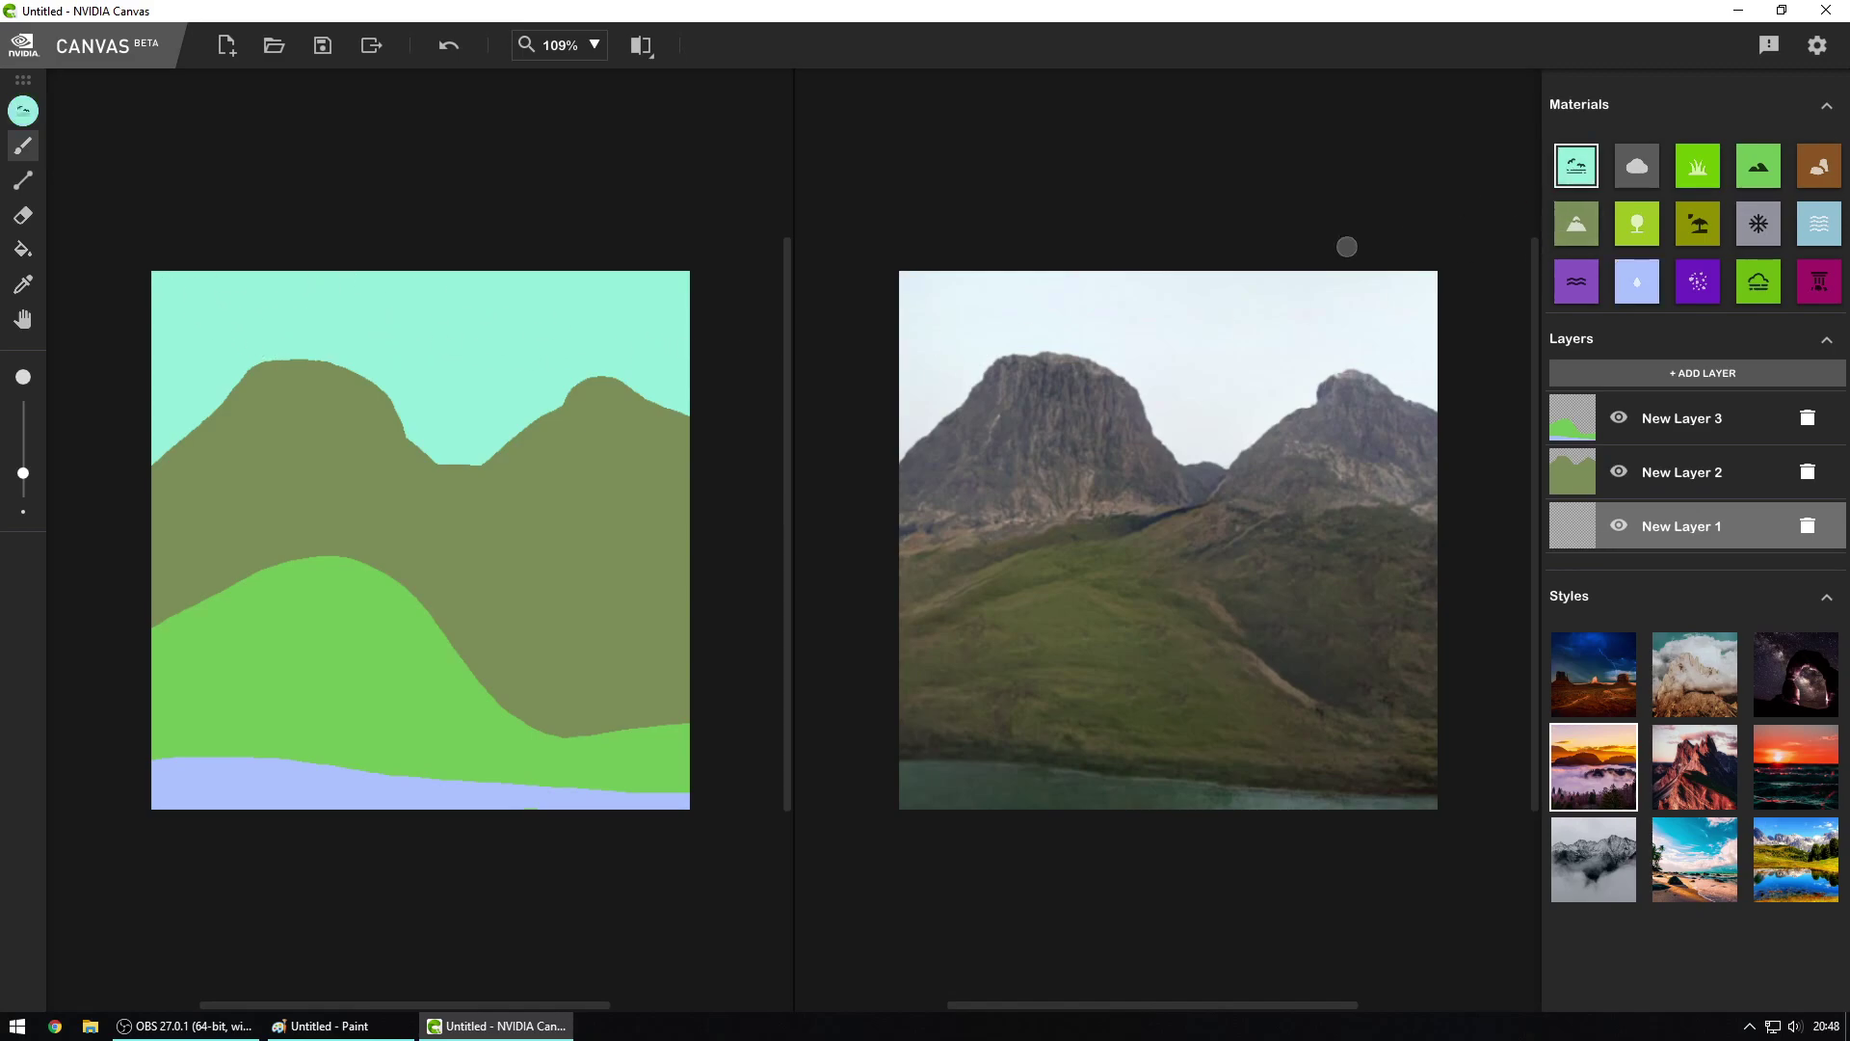
left_click_drag(559, 356, 624, 438)
left_click(1807, 526)
left_click(998, 559)
Step: On New Layer 3, try painting sky strokes across the right and left mountain peaks, undoing each stroke
left_click(1695, 422)
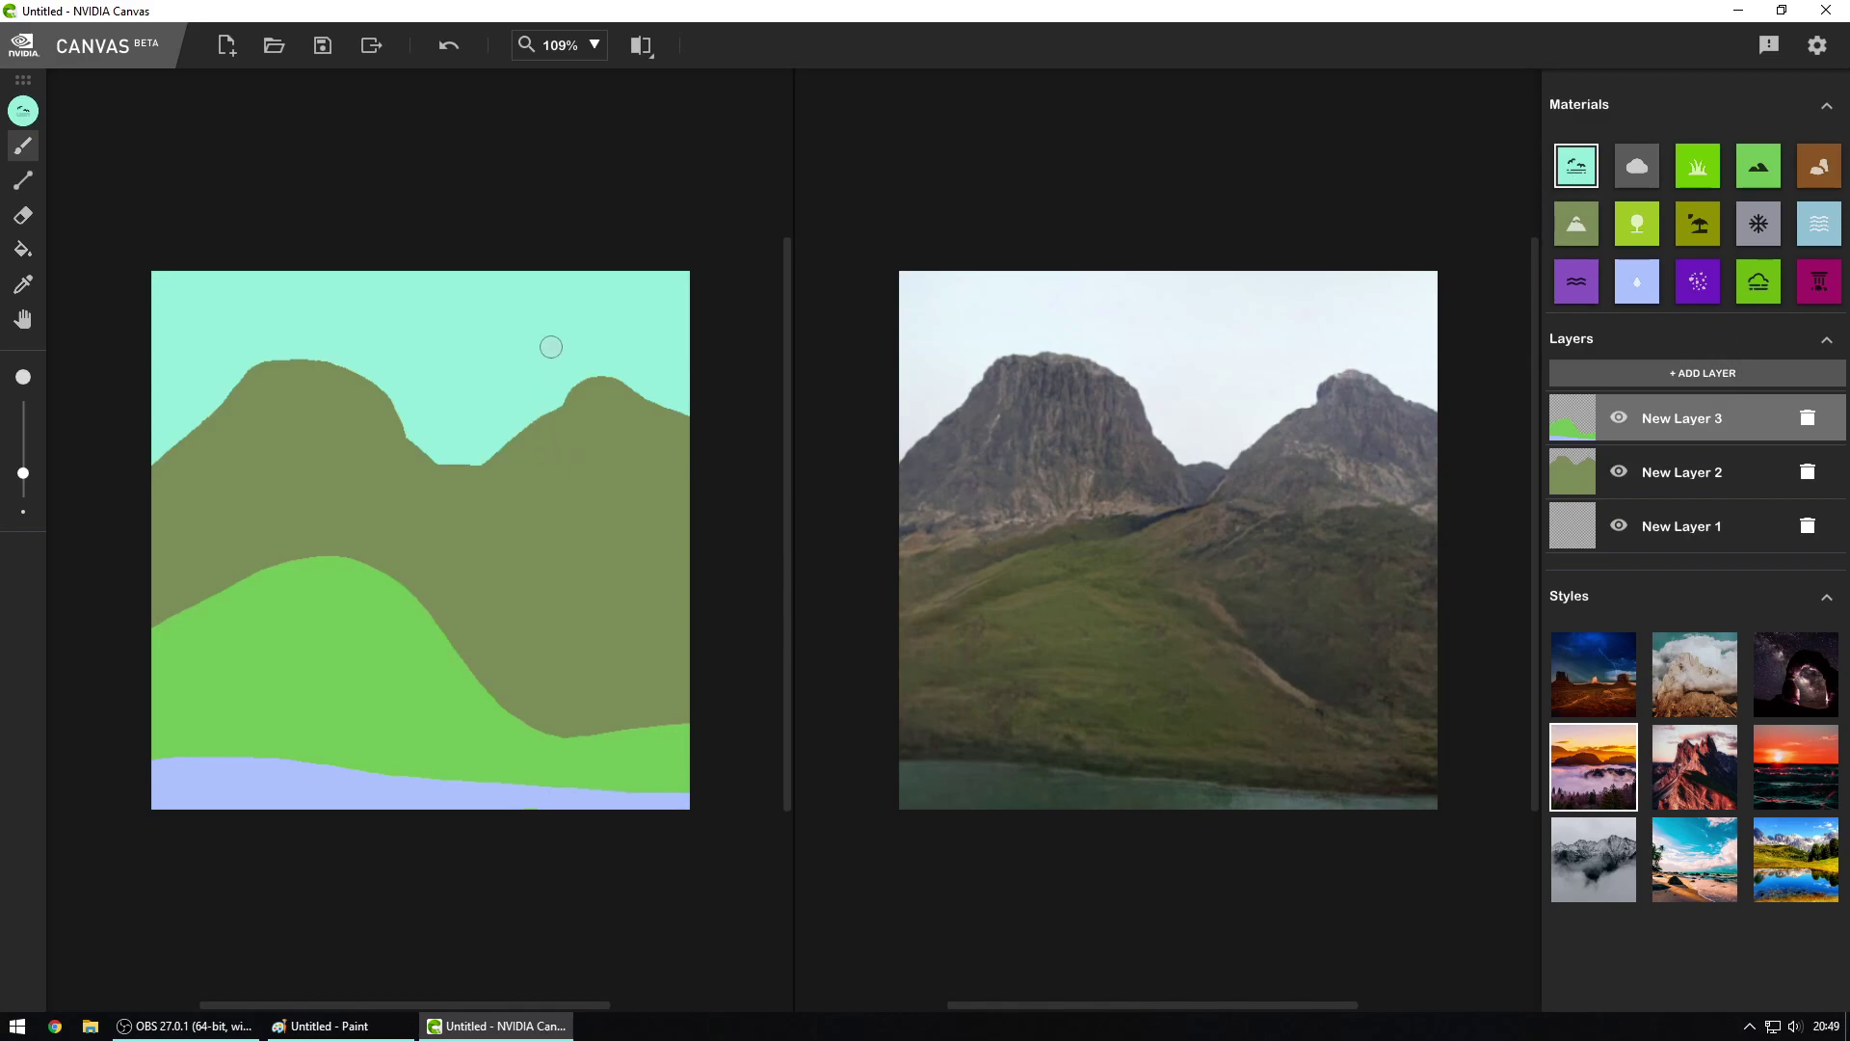
left_click_drag(550, 348, 597, 464)
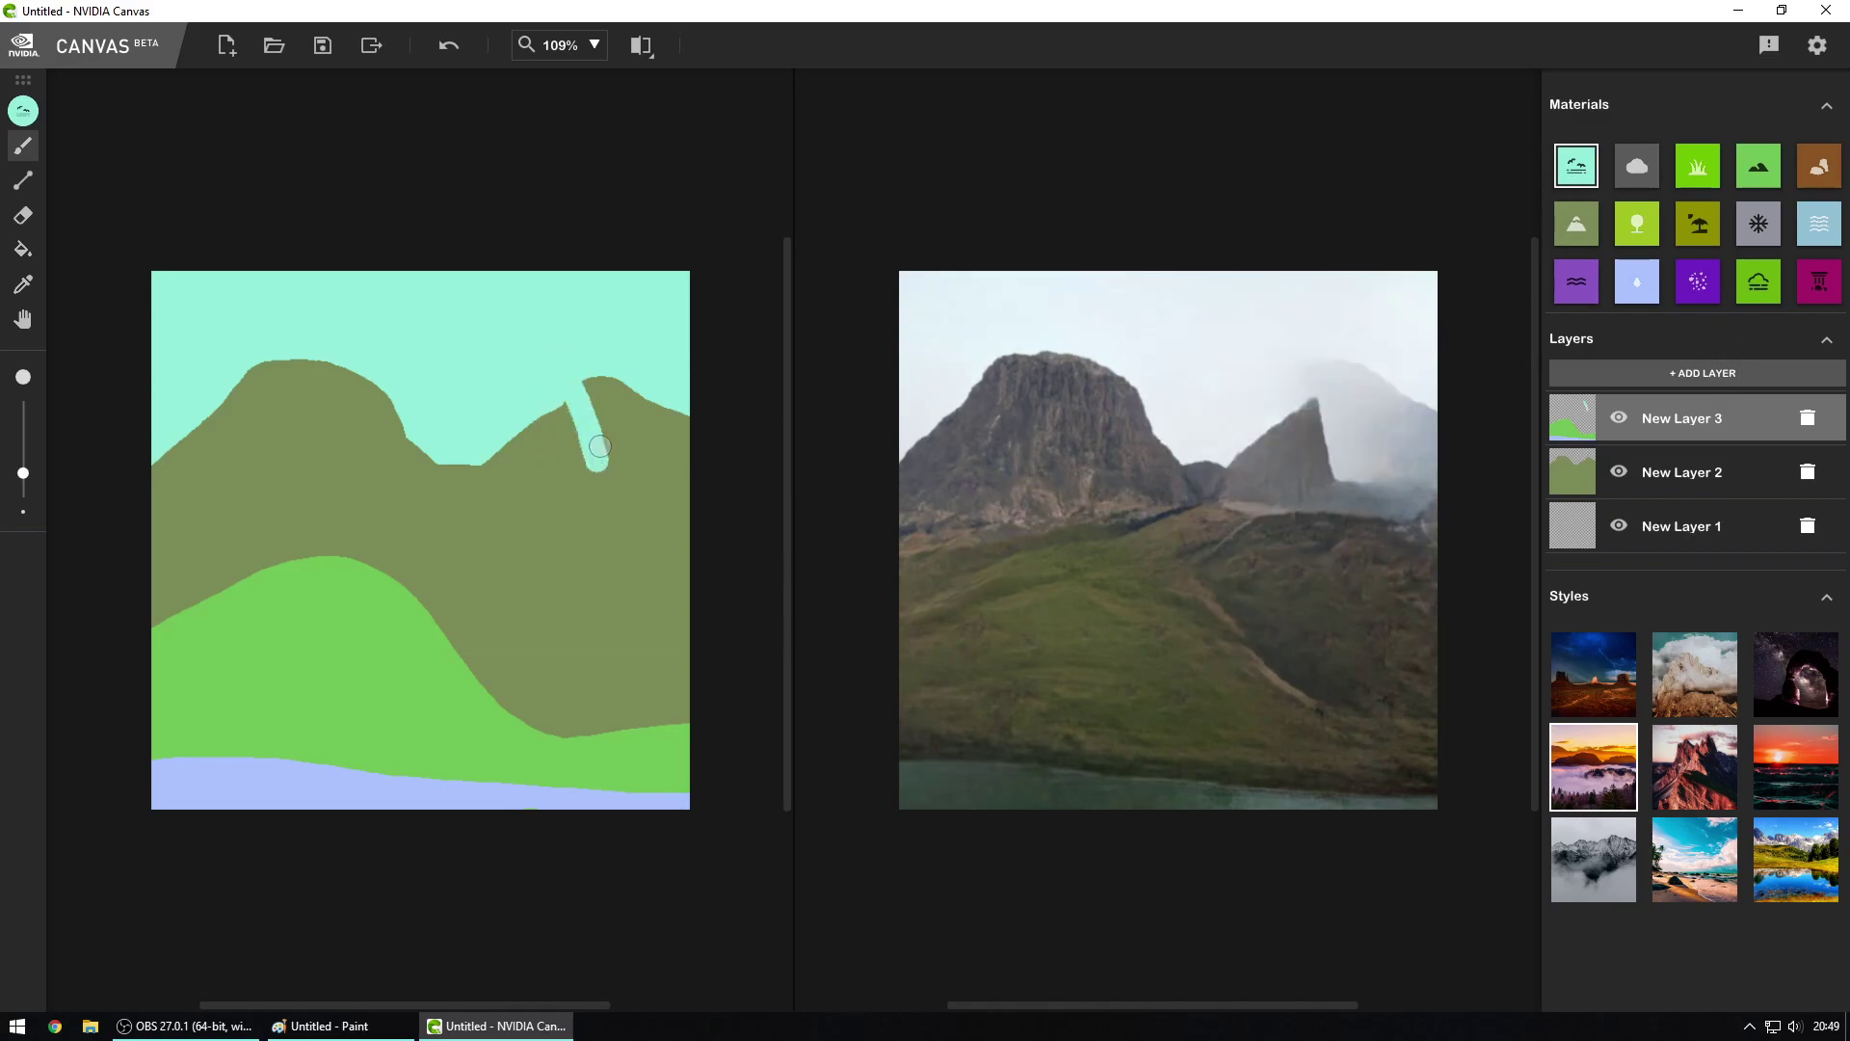
key("ctrl+z")
mouse_move(573, 390)
left_mouse_down()
mouse_move(652, 385)
mouse_move(590, 409)
left_mouse_up()
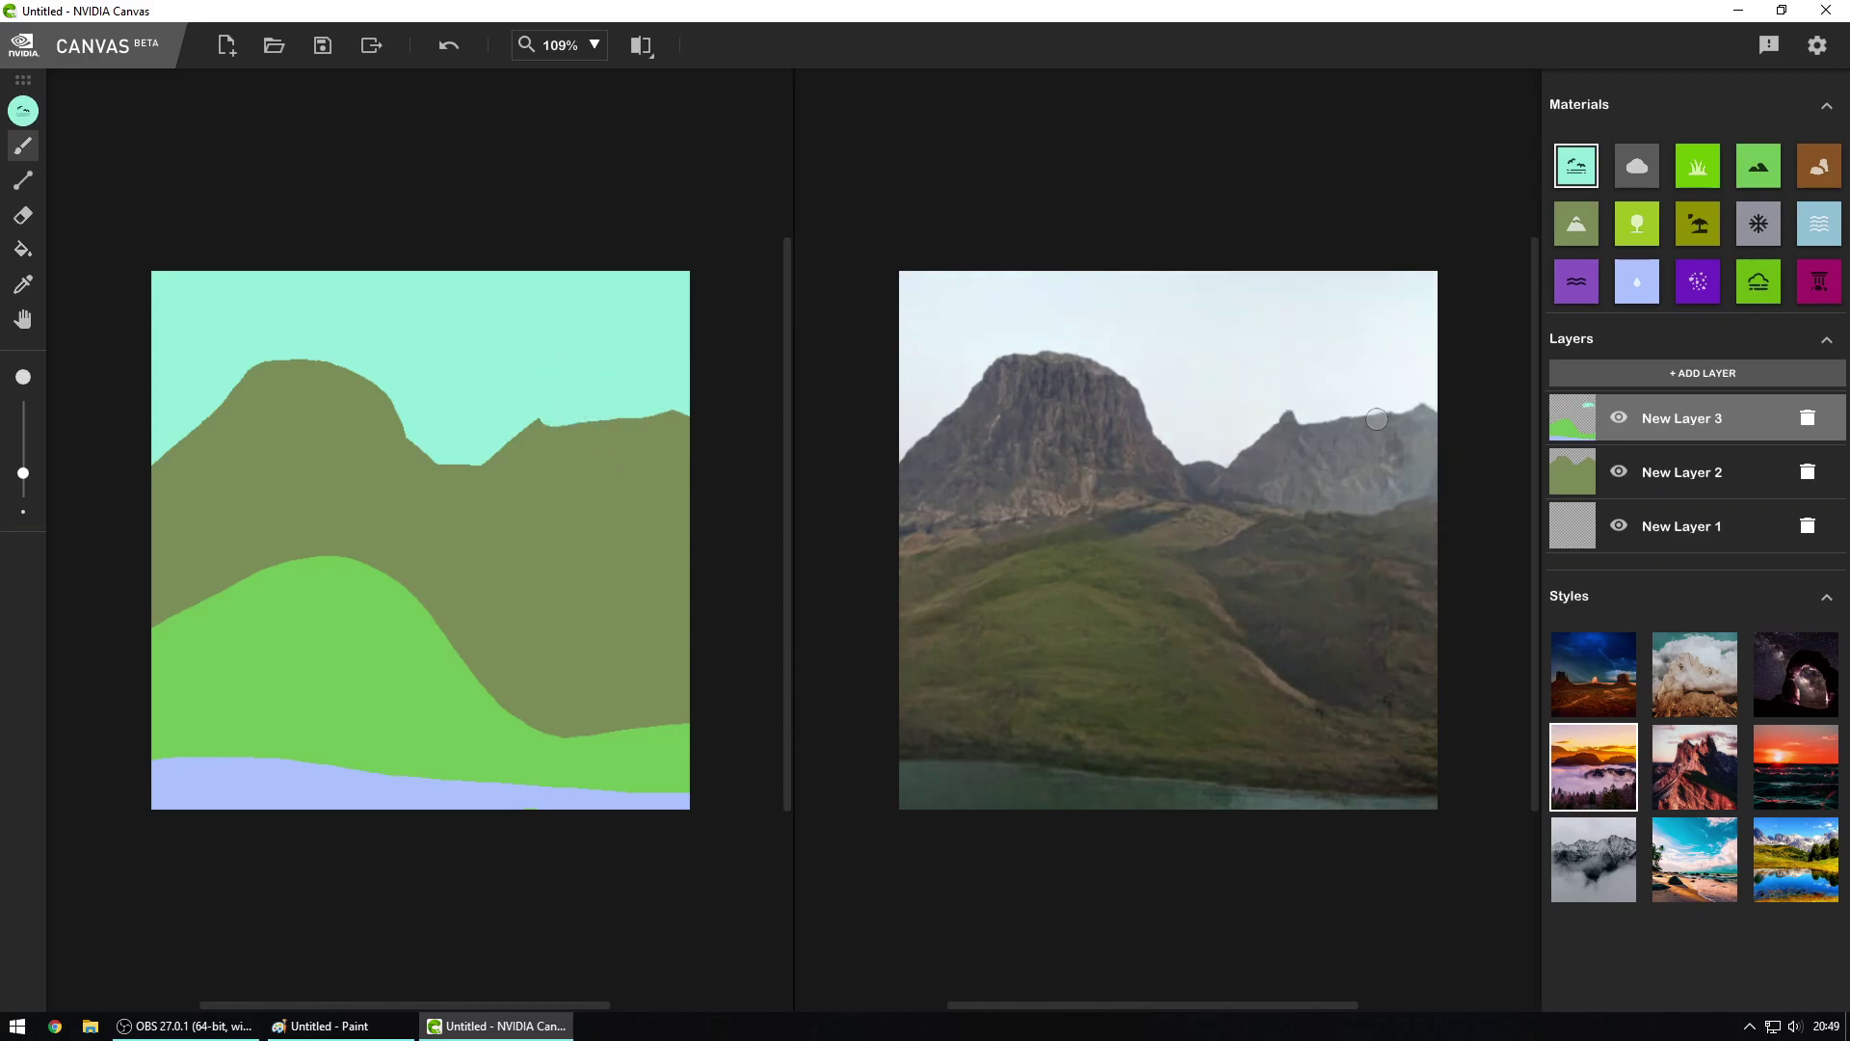
key("ctrl+z")
left_click_drag(1113, 376, 1057, 430)
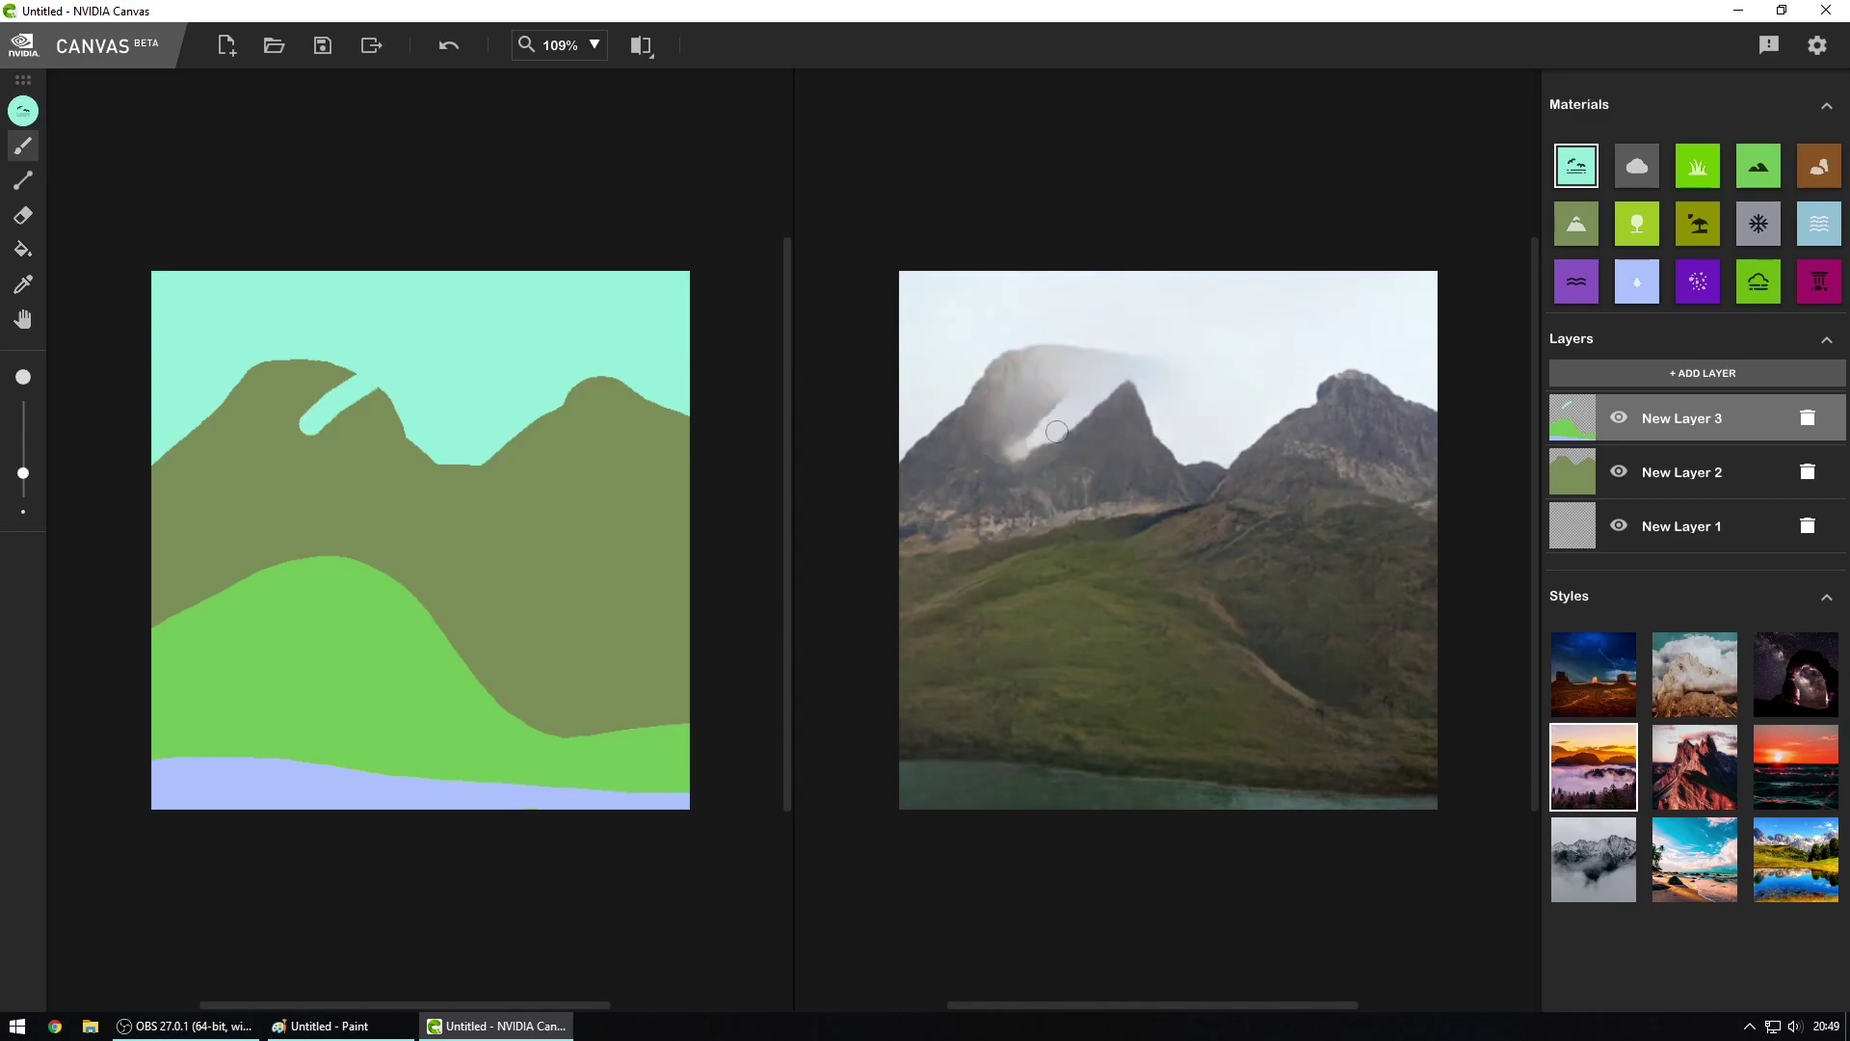
key("ctrl+z")
left_click_drag(1268, 416, 1383, 474)
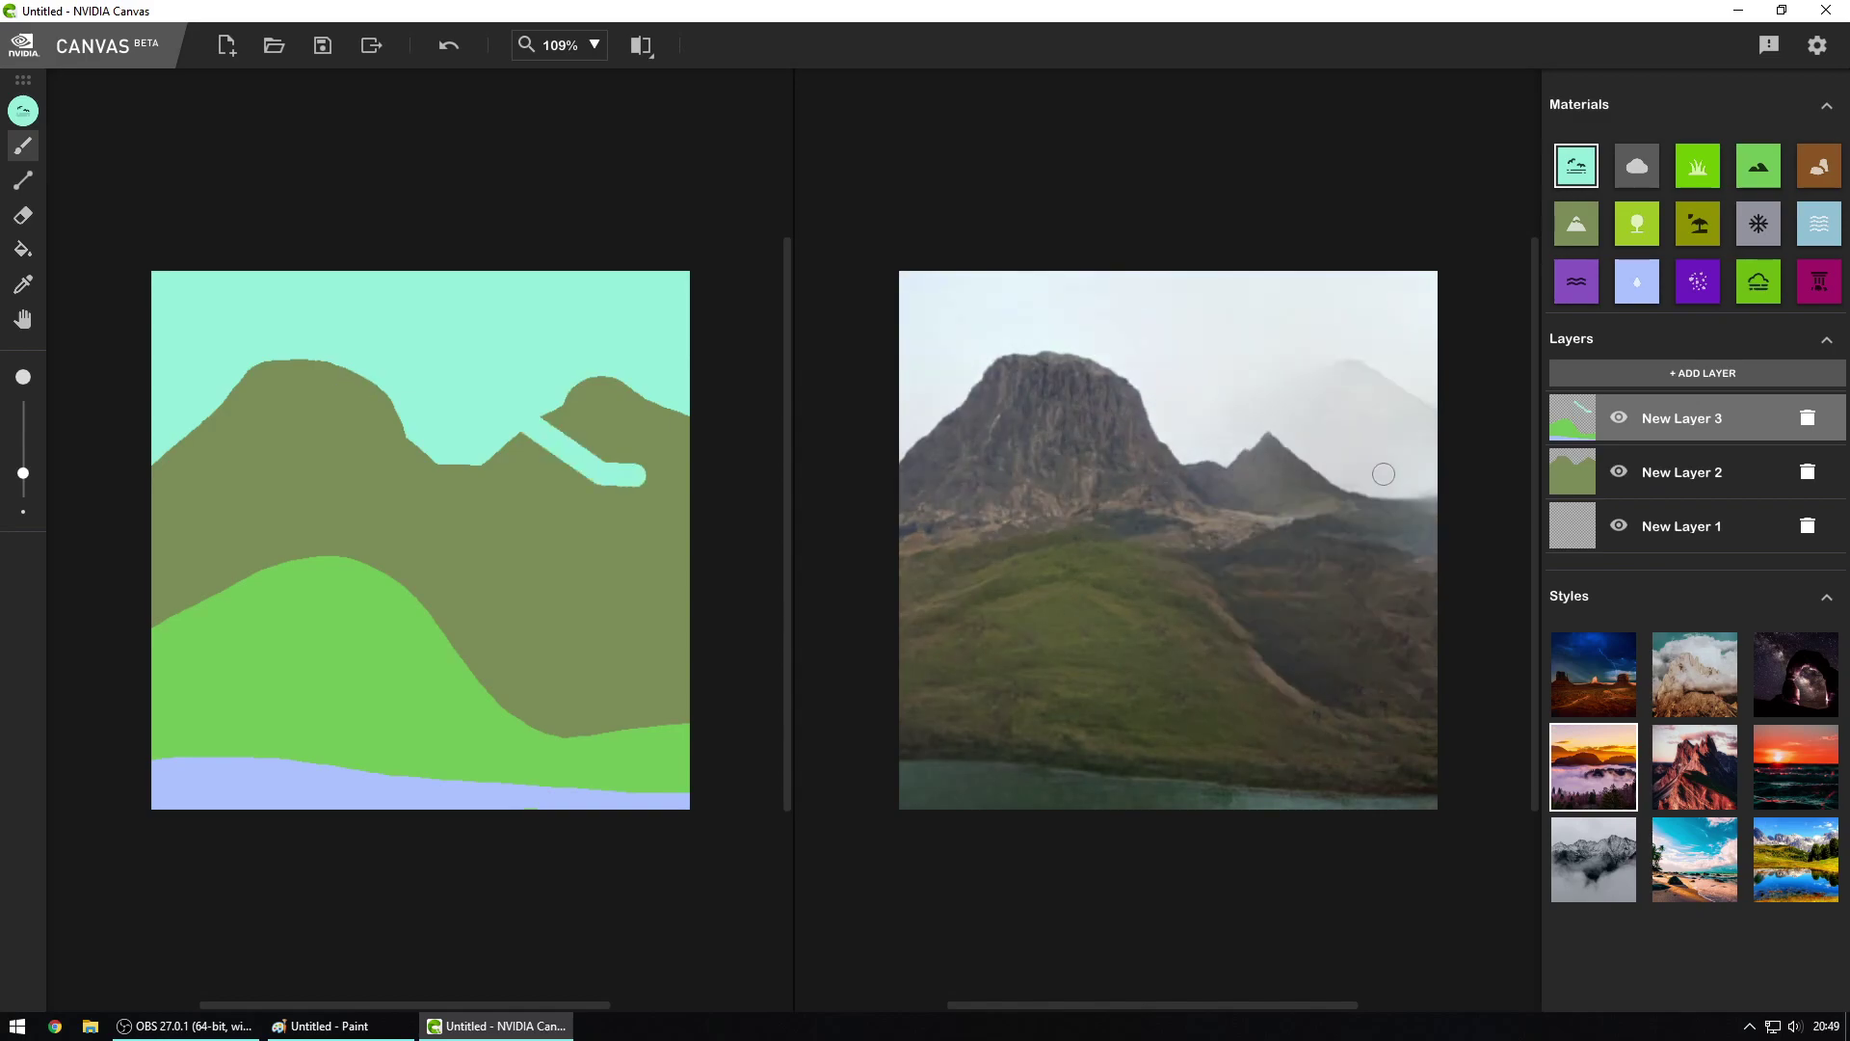
key("ctrl+z")
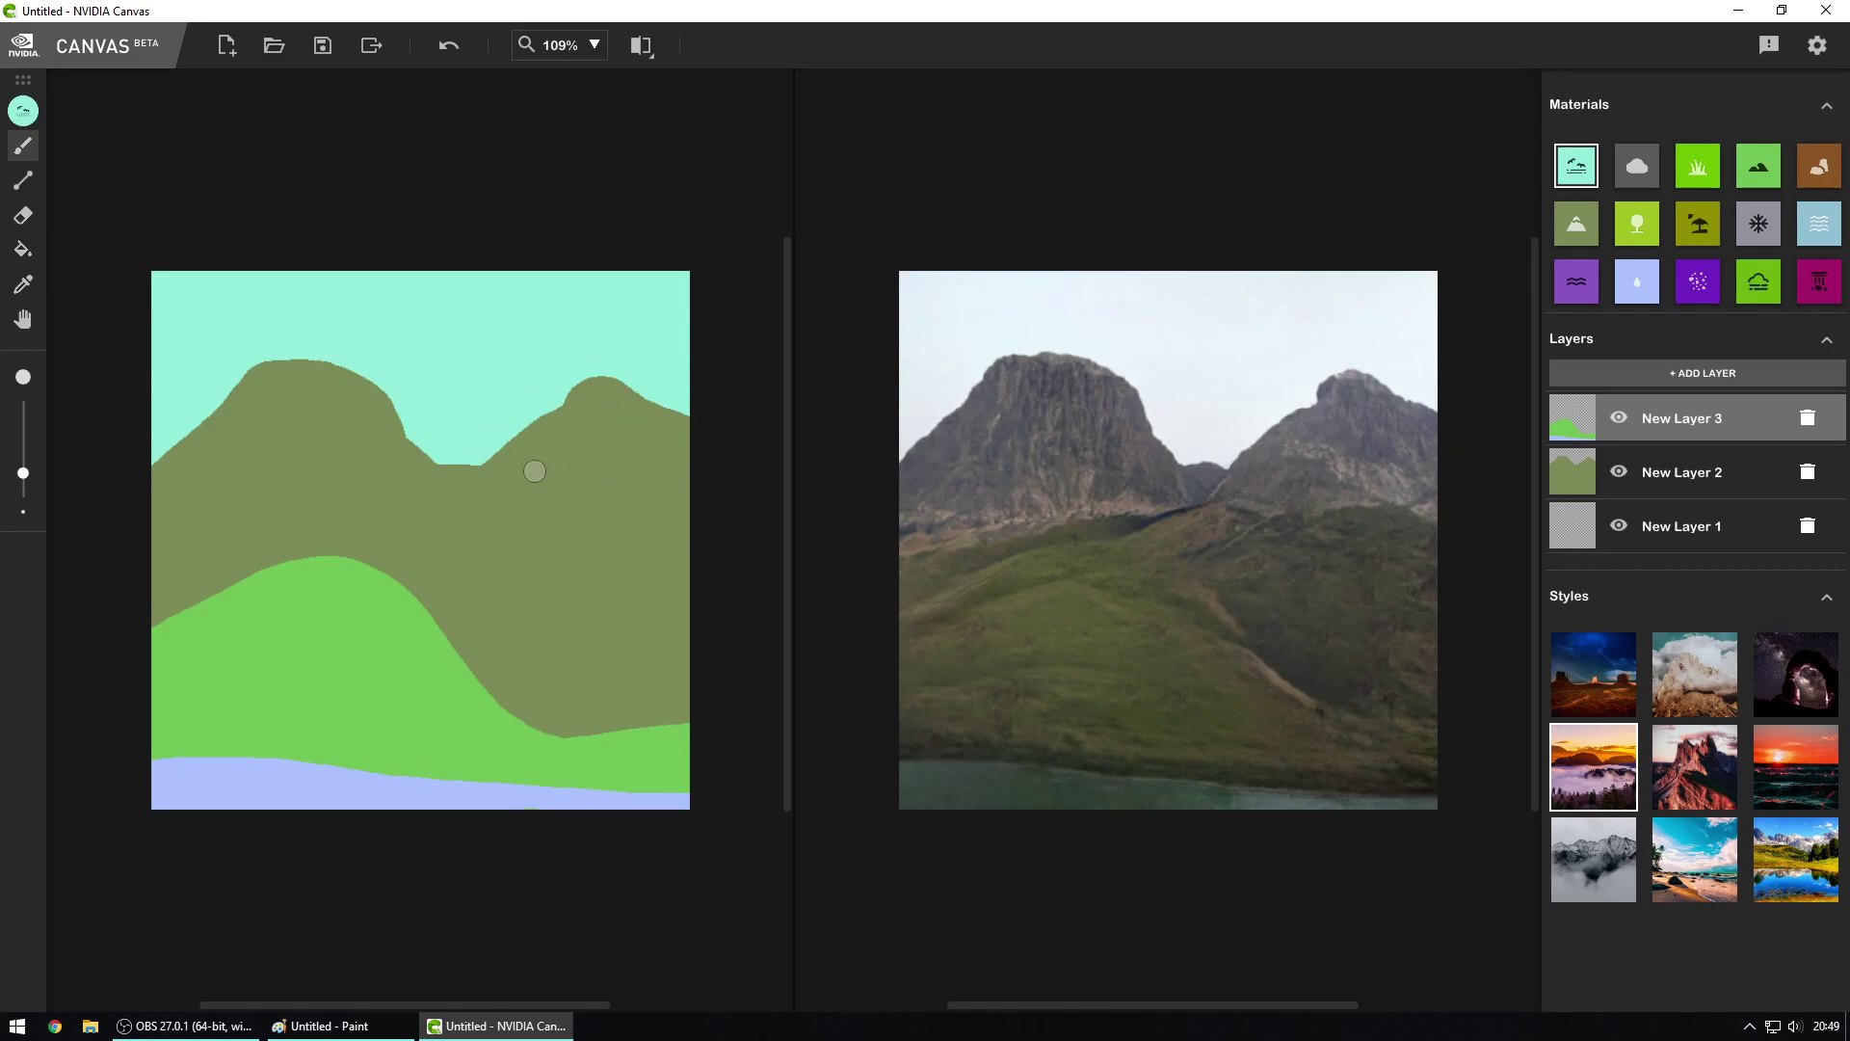
Step: Paint cloud shapes in the sky above both mountains on New Layer 3 and apply the red rocky peak style
left_click(1645, 170)
mouse_move(564, 338)
left_mouse_down()
mouse_move(516, 332)
mouse_move(645, 306)
mouse_move(604, 301)
left_mouse_up()
mouse_move(279, 338)
left_mouse_down()
mouse_move(298, 314)
mouse_move(232, 308)
mouse_move(376, 310)
mouse_move(346, 321)
mouse_move(443, 338)
mouse_move(414, 321)
left_mouse_up()
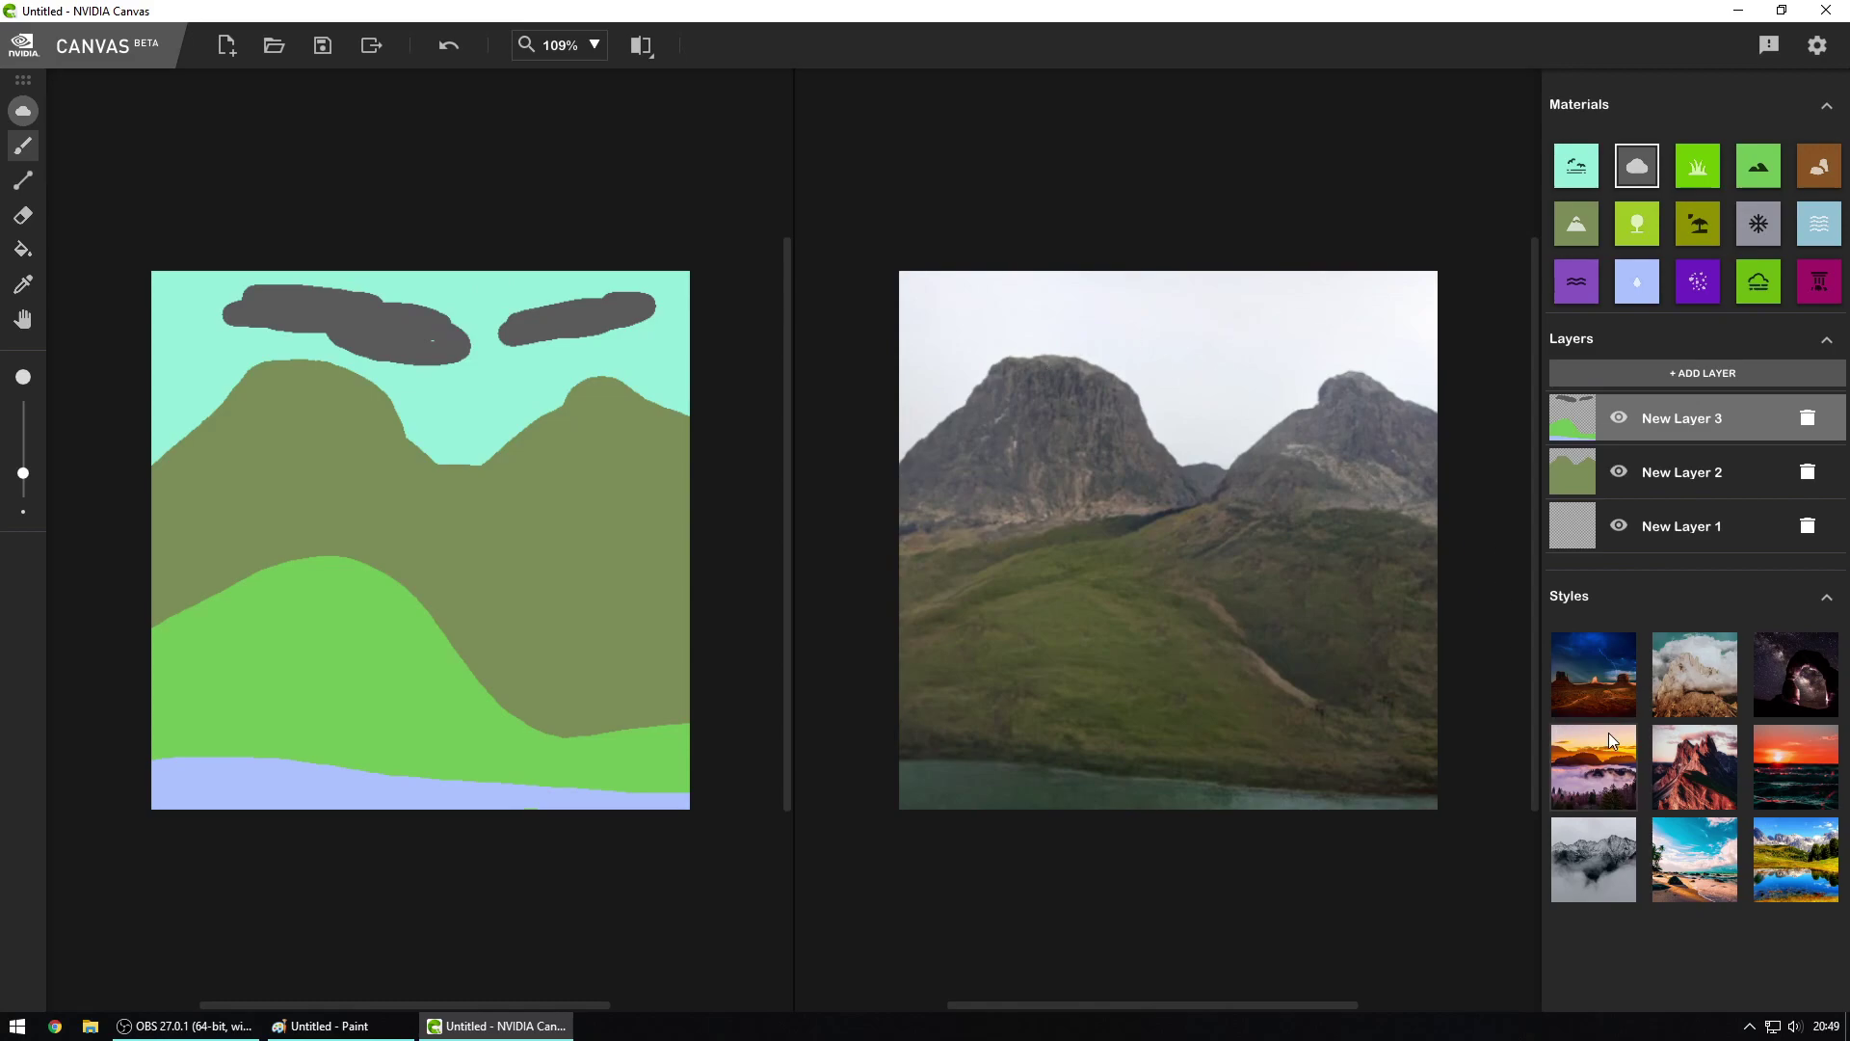
left_click(1672, 796)
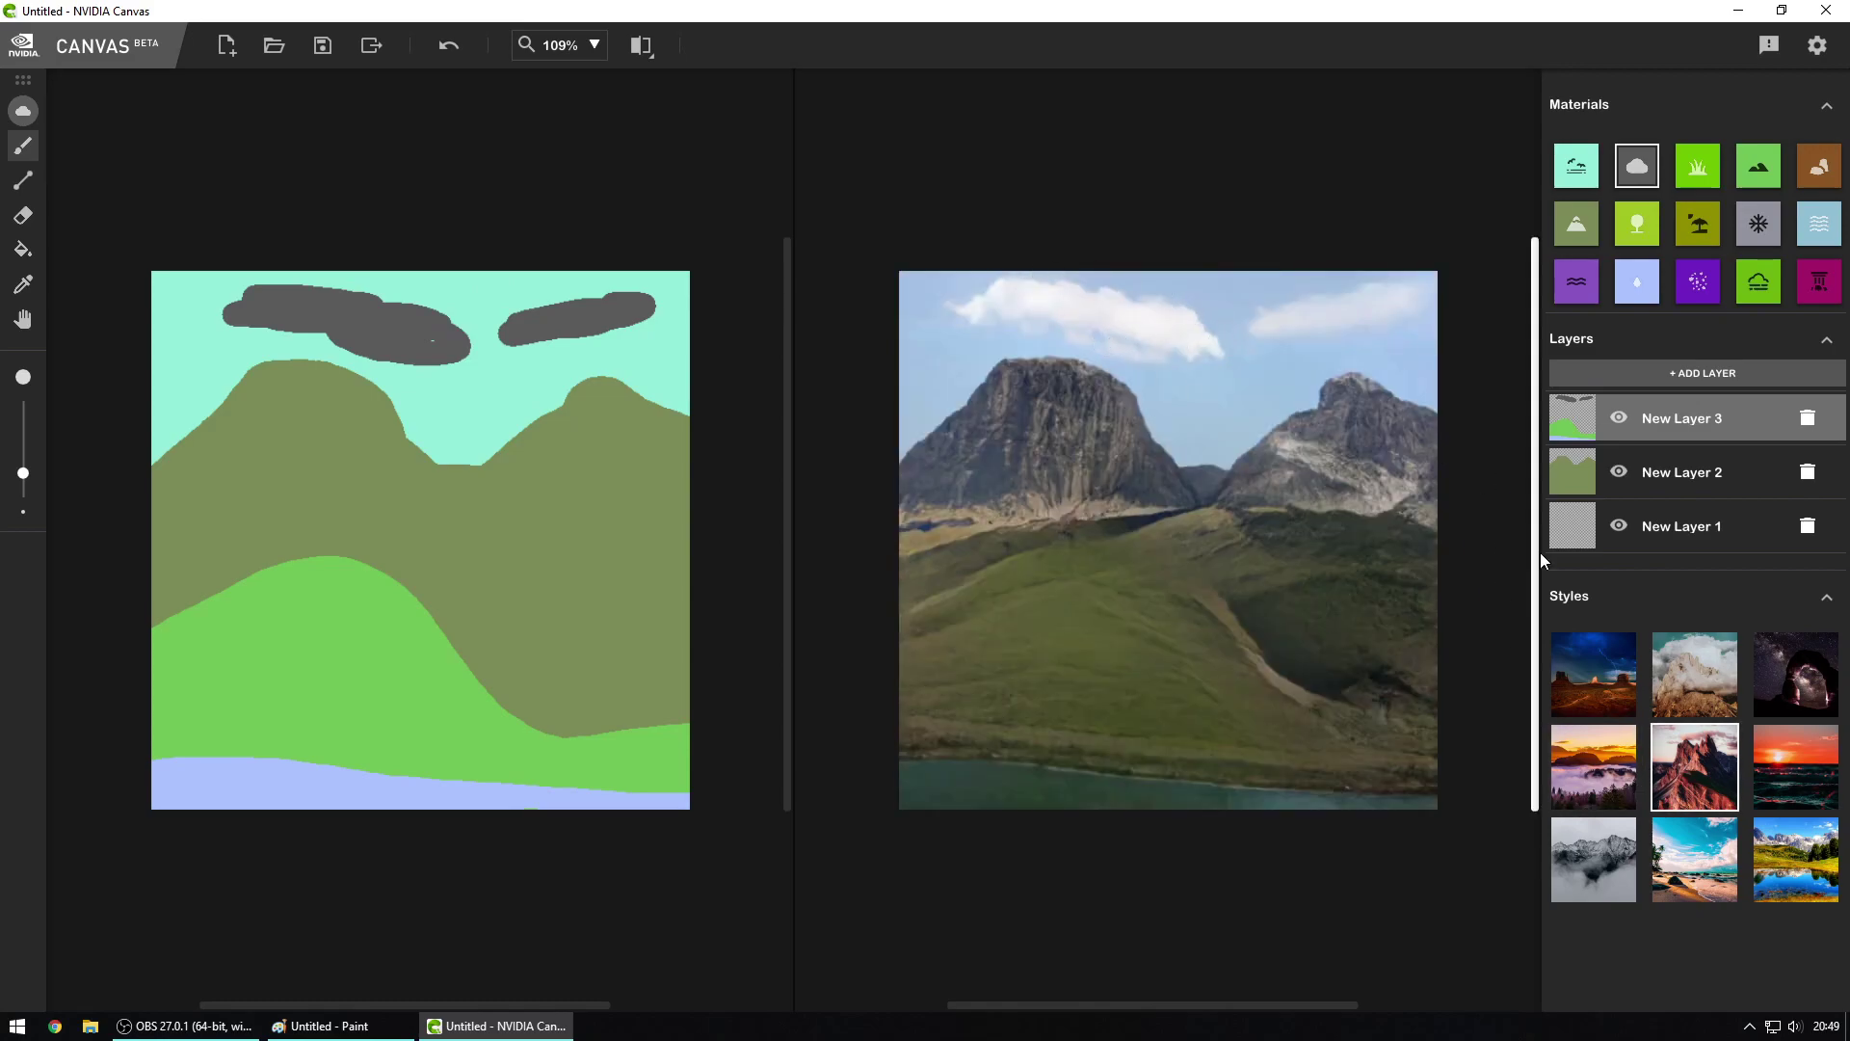
mouse_move(502, 397)
left_mouse_down()
mouse_move(537, 327)
mouse_move(521, 350)
mouse_move(552, 349)
mouse_move(521, 358)
mouse_move(549, 369)
mouse_move(492, 389)
left_mouse_up()
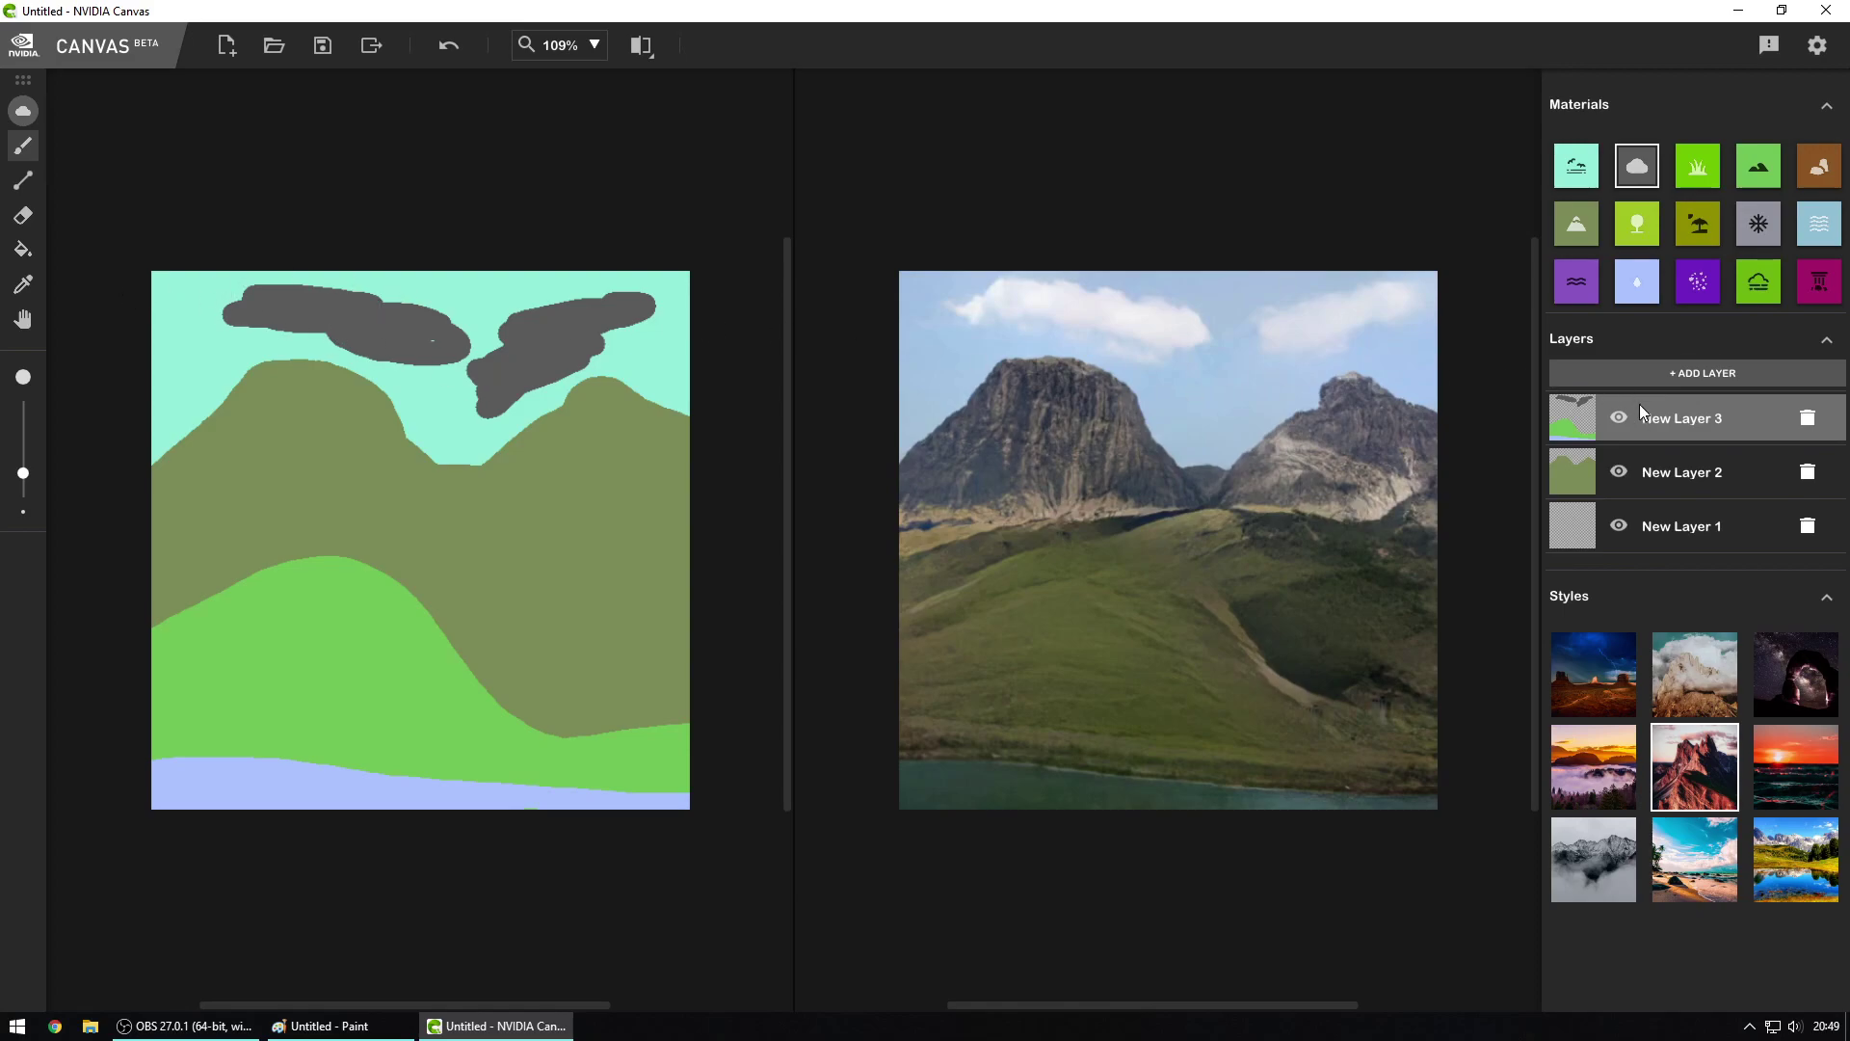
Step: Paint a grass patch from the hill's lower right slope to the canvas's right edge, undoing the first trial strokes
left_click(1713, 179)
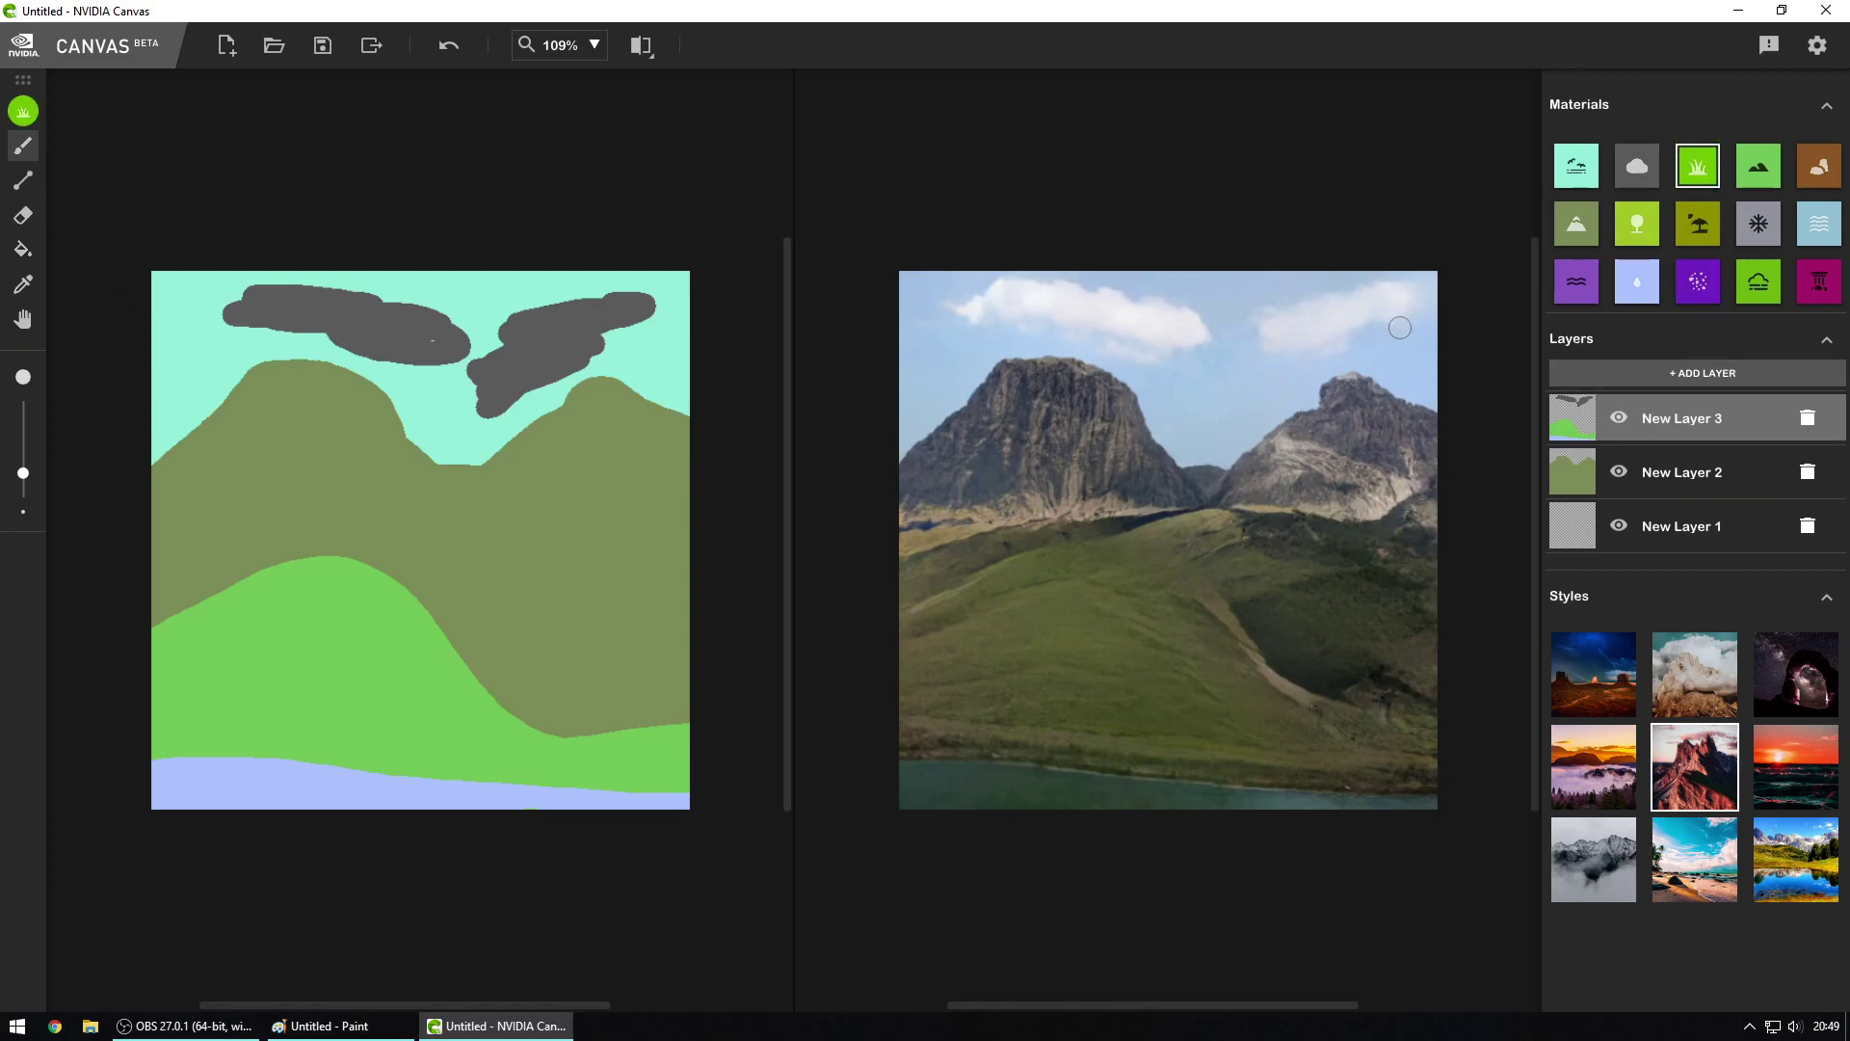
mouse_move(516, 672)
left_mouse_down()
mouse_move(652, 686)
mouse_move(611, 683)
mouse_move(686, 714)
mouse_move(511, 715)
left_mouse_up()
left_click_drag(469, 730, 627, 755)
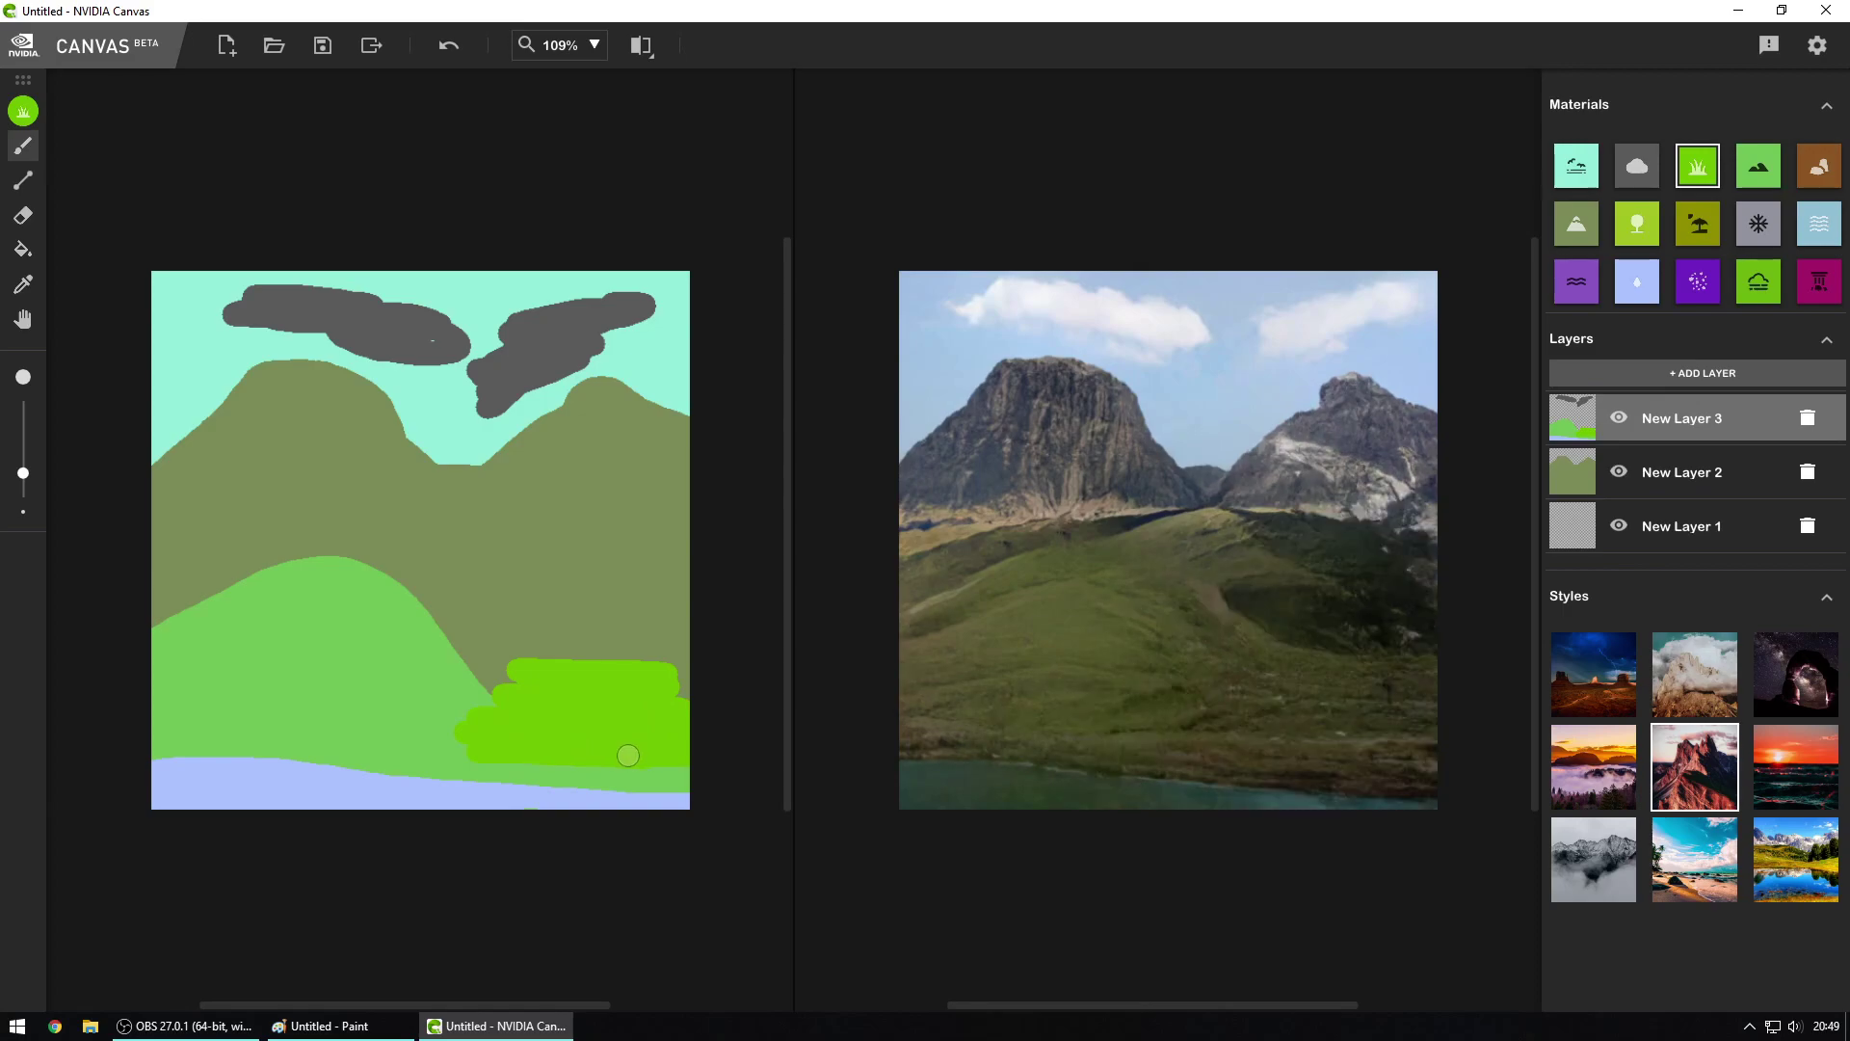
key("ctrl+z")
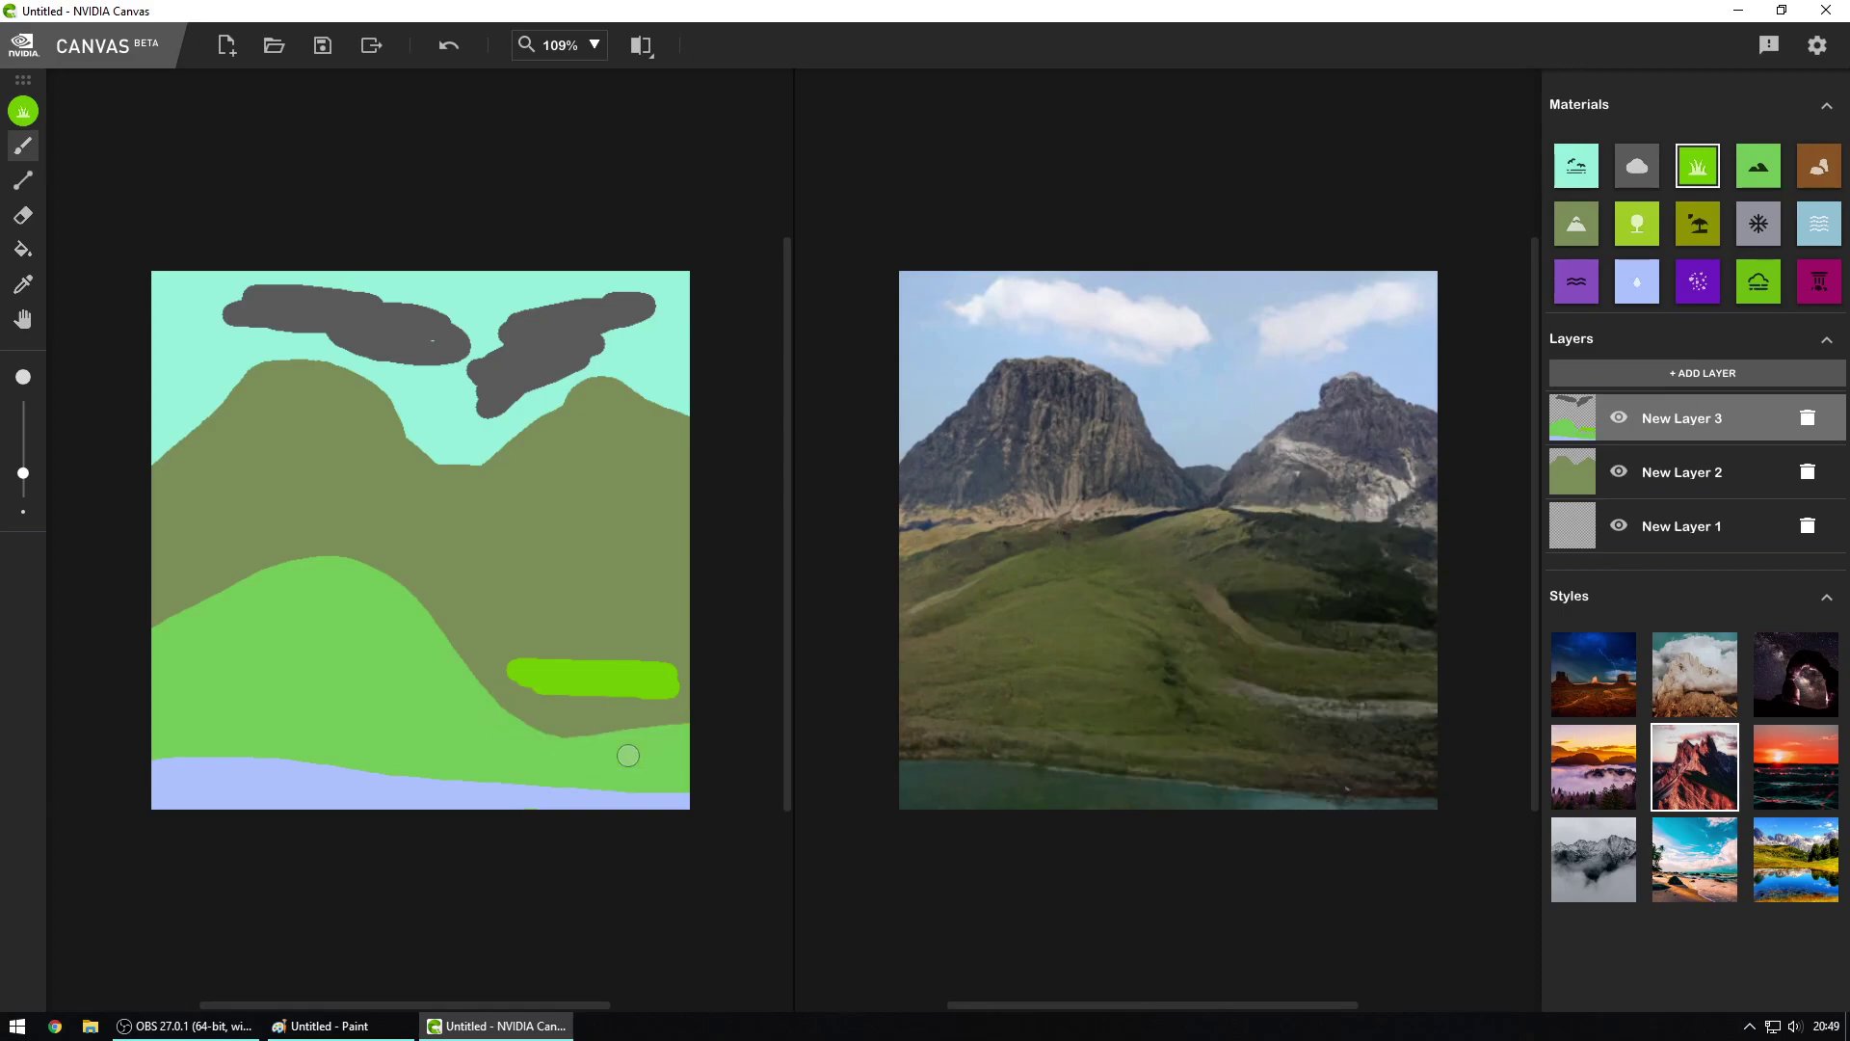
key("ctrl+z")
mouse_move(523, 751)
left_mouse_down()
mouse_move(708, 732)
mouse_move(478, 684)
mouse_move(515, 701)
mouse_move(408, 625)
mouse_move(573, 715)
left_mouse_up()
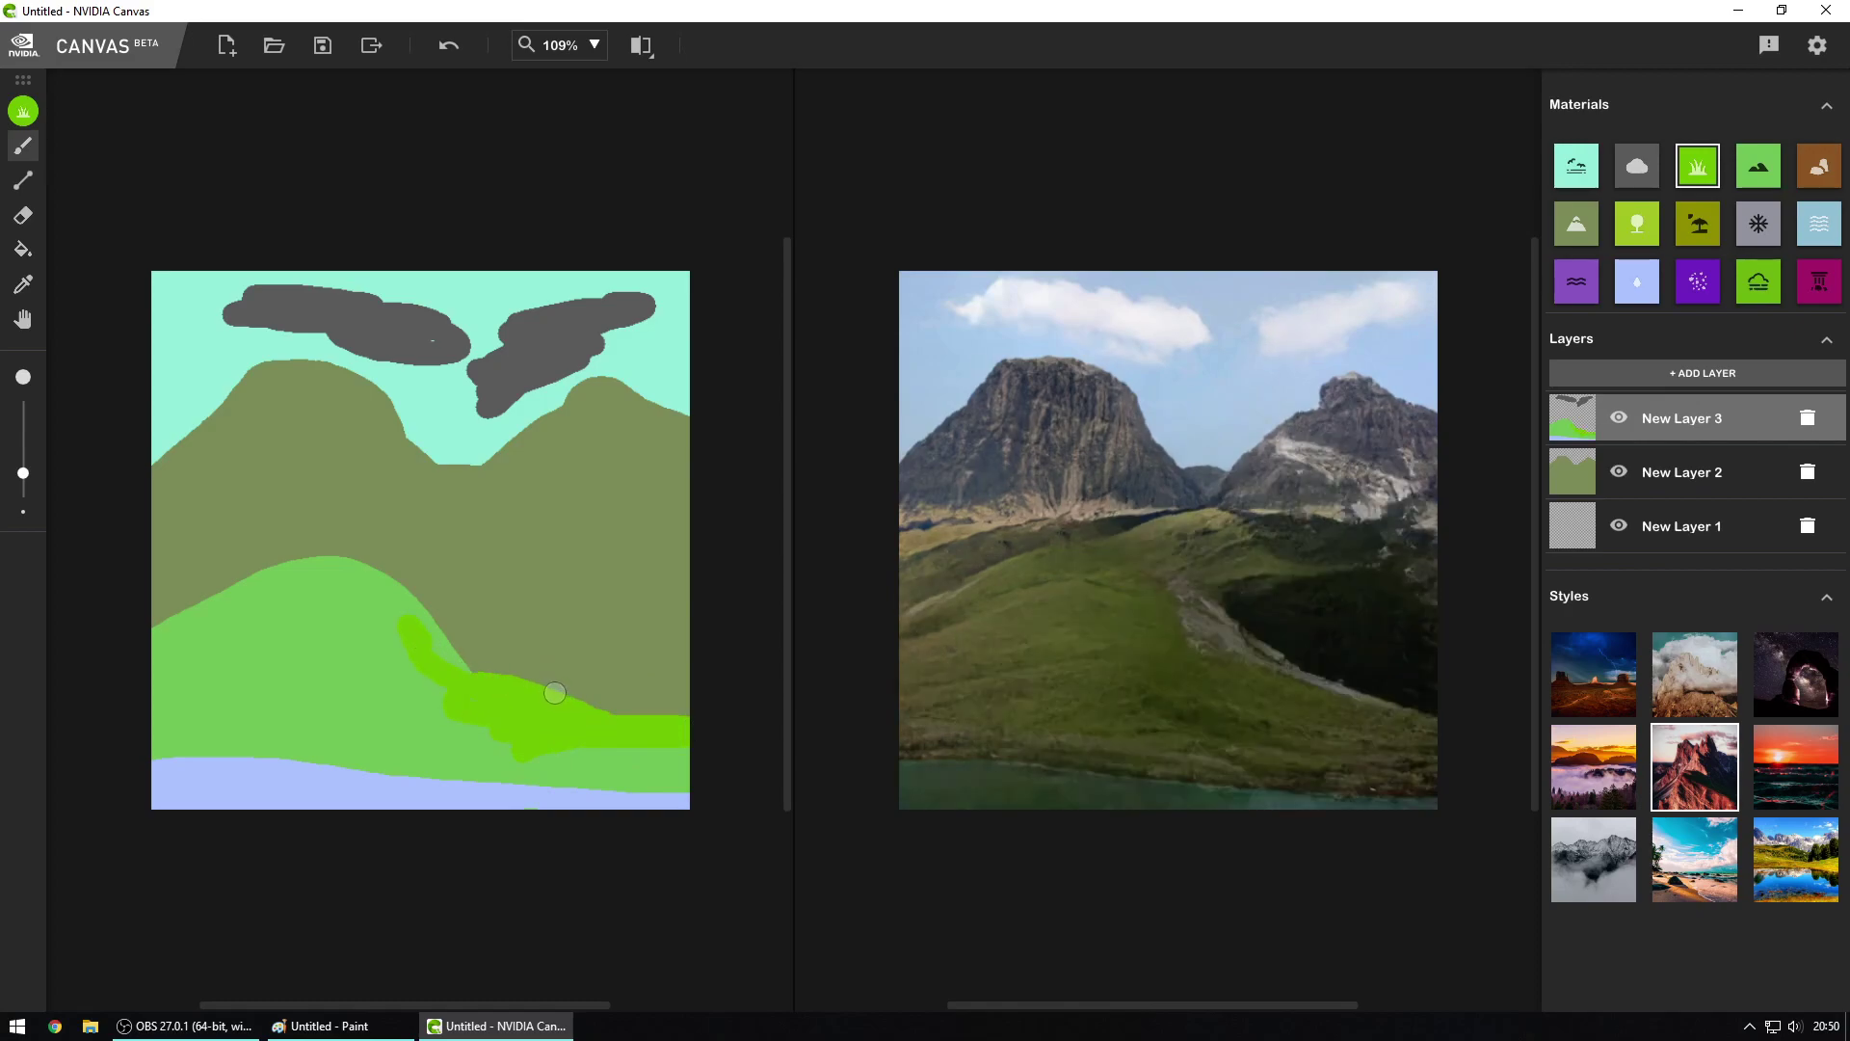
mouse_move(581, 671)
left_mouse_down()
mouse_move(638, 681)
mouse_move(542, 682)
mouse_move(574, 723)
left_mouse_up()
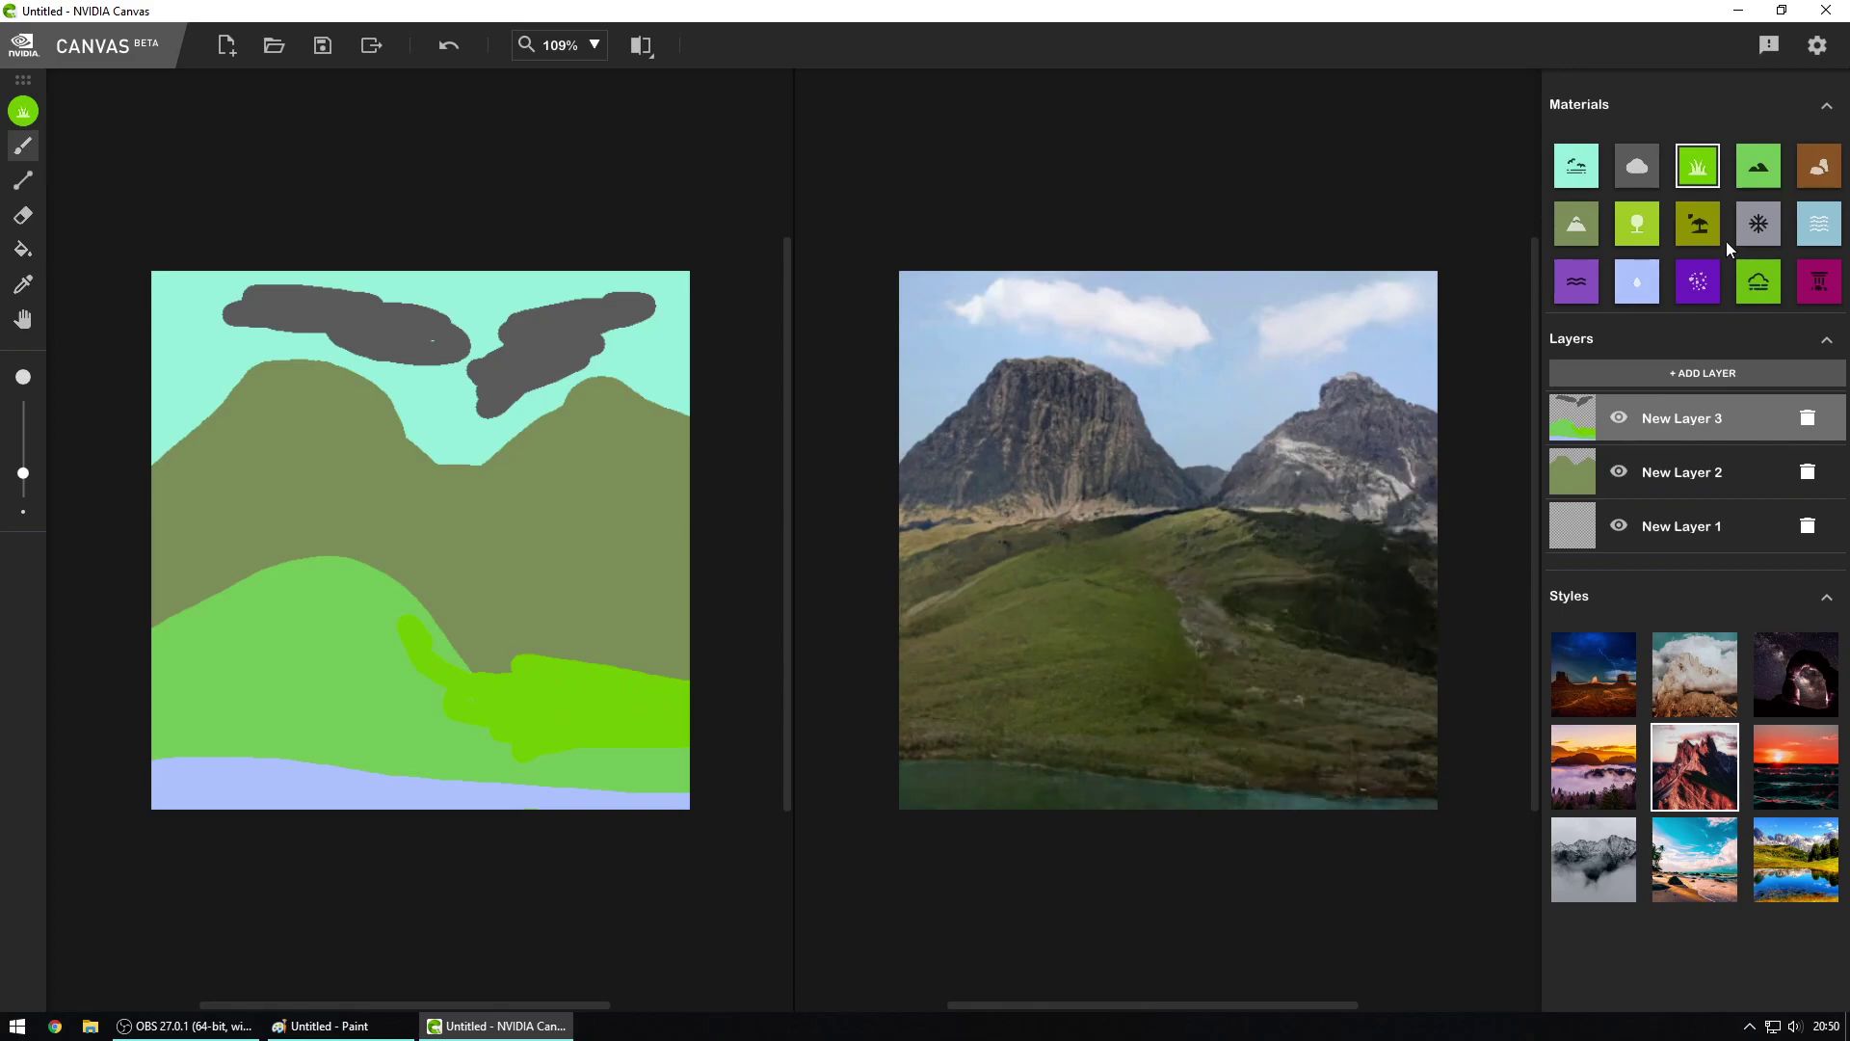
Step: Try a hill-material arc and a grass arc from the green hill's crest to the canvas's right edge, undoing each one
left_click(1744, 169)
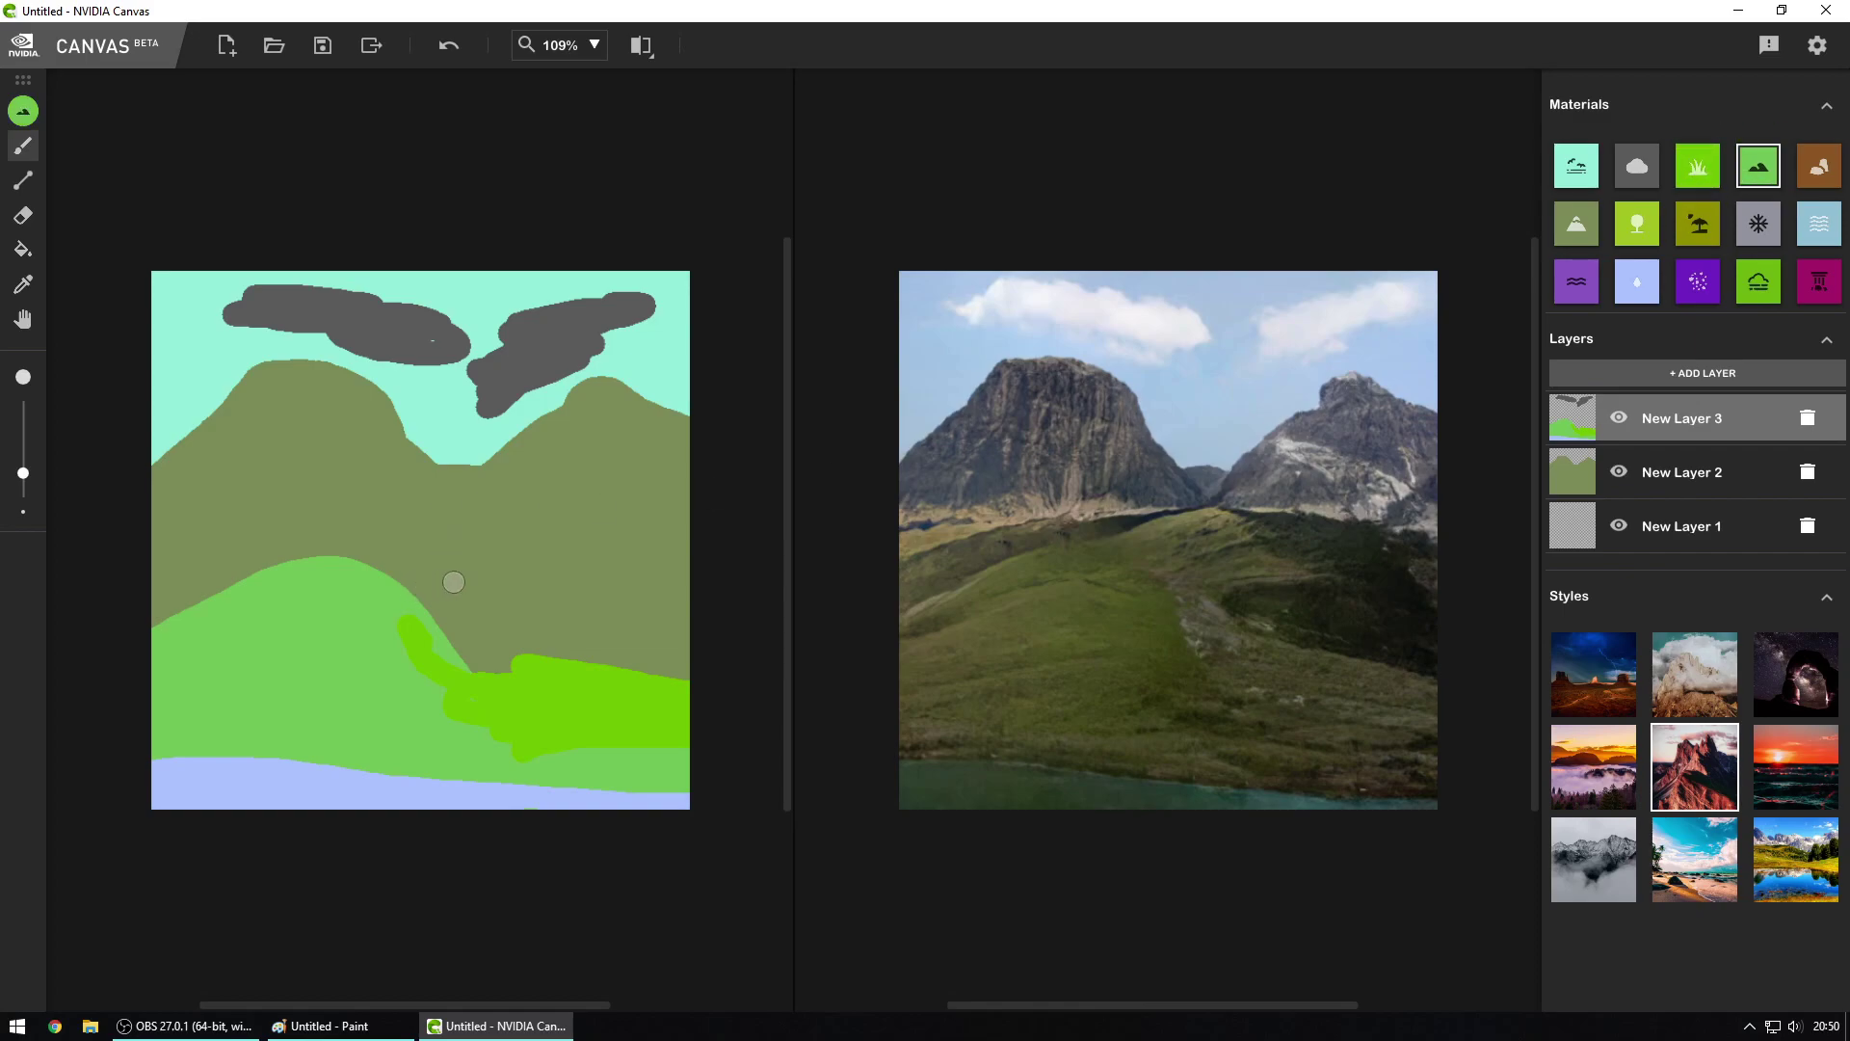
mouse_move(404, 632)
left_mouse_down()
mouse_move(533, 591)
mouse_move(695, 630)
mouse_move(475, 616)
mouse_move(681, 635)
mouse_move(419, 632)
mouse_move(516, 623)
mouse_move(683, 663)
left_mouse_up()
key("ctrl+z")
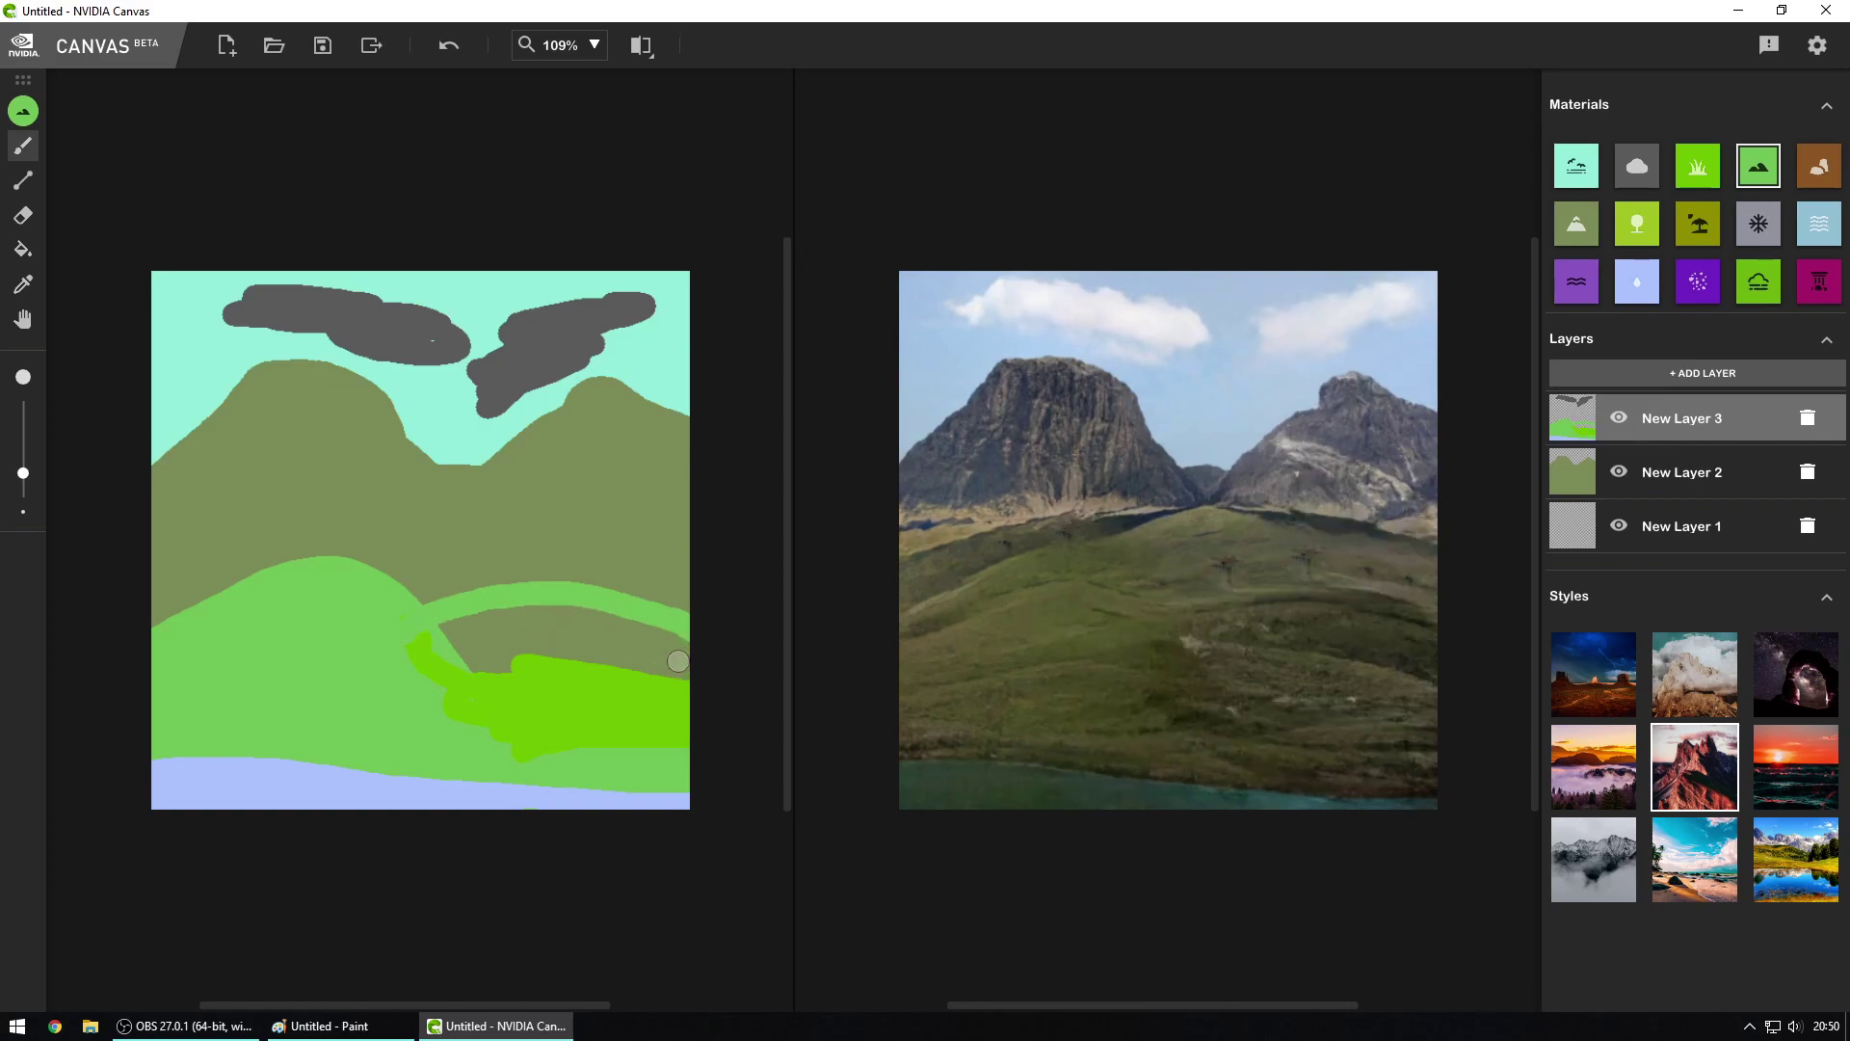
key("ctrl+z")
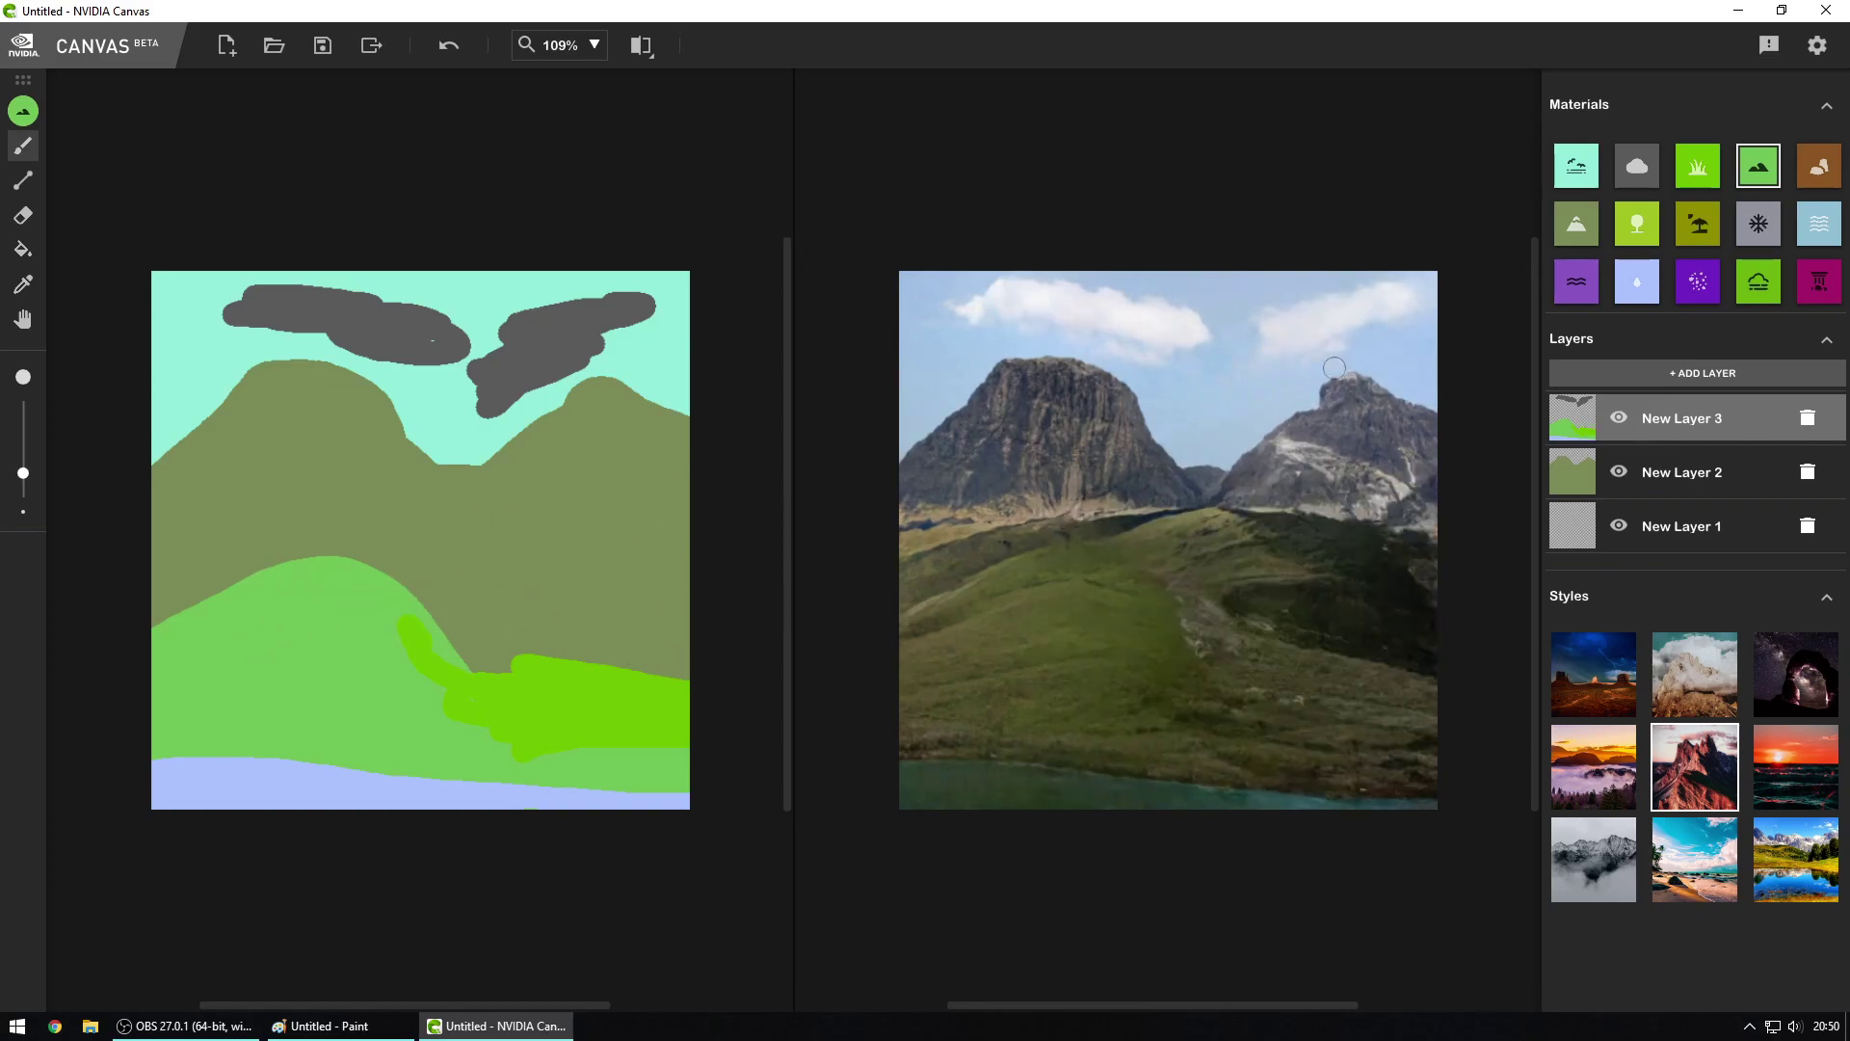
left_click(1696, 167)
mouse_move(367, 604)
left_mouse_down()
mouse_move(613, 569)
mouse_move(726, 609)
mouse_move(499, 578)
mouse_move(384, 609)
mouse_move(678, 607)
mouse_move(401, 613)
mouse_move(733, 640)
mouse_move(383, 623)
mouse_move(693, 643)
left_mouse_up()
key("ctrl+z")
key("ctrl+z")
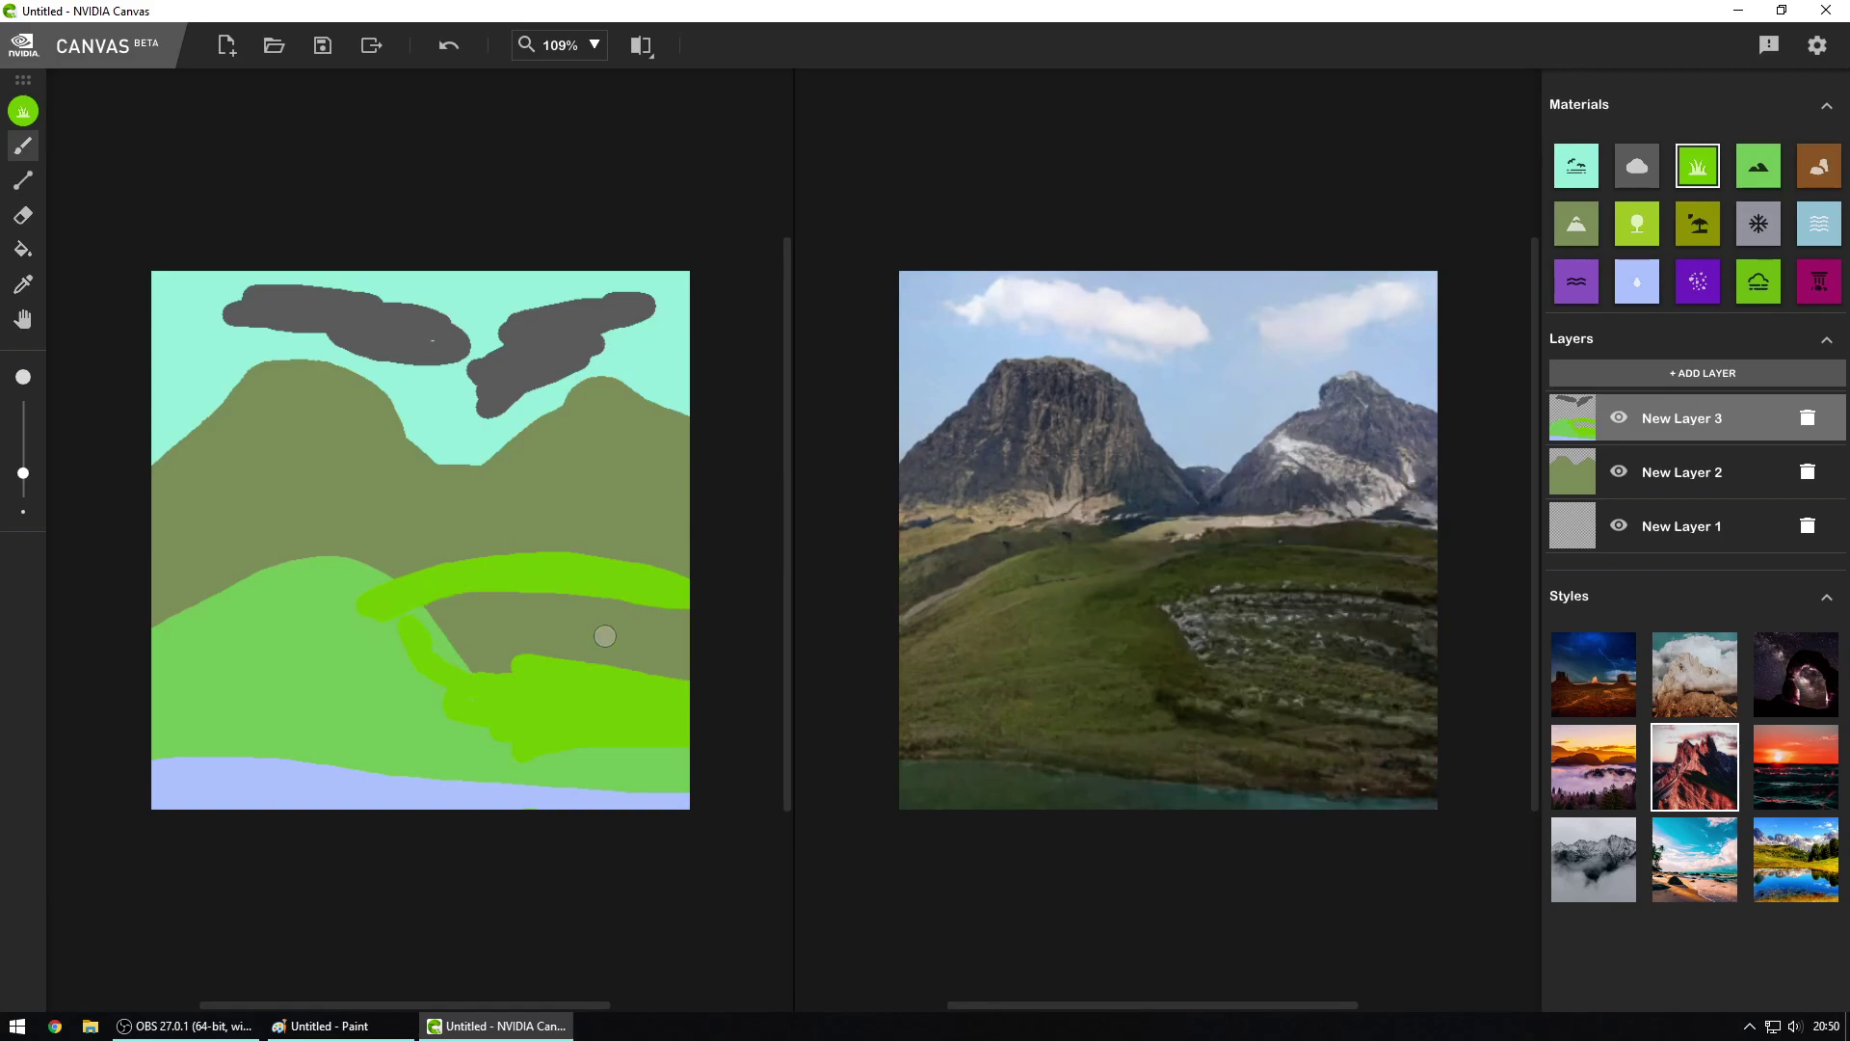
Step: Paint a small stone patch in the water near the canvas's lower left corner on New Layer 3
left_click(1818, 166)
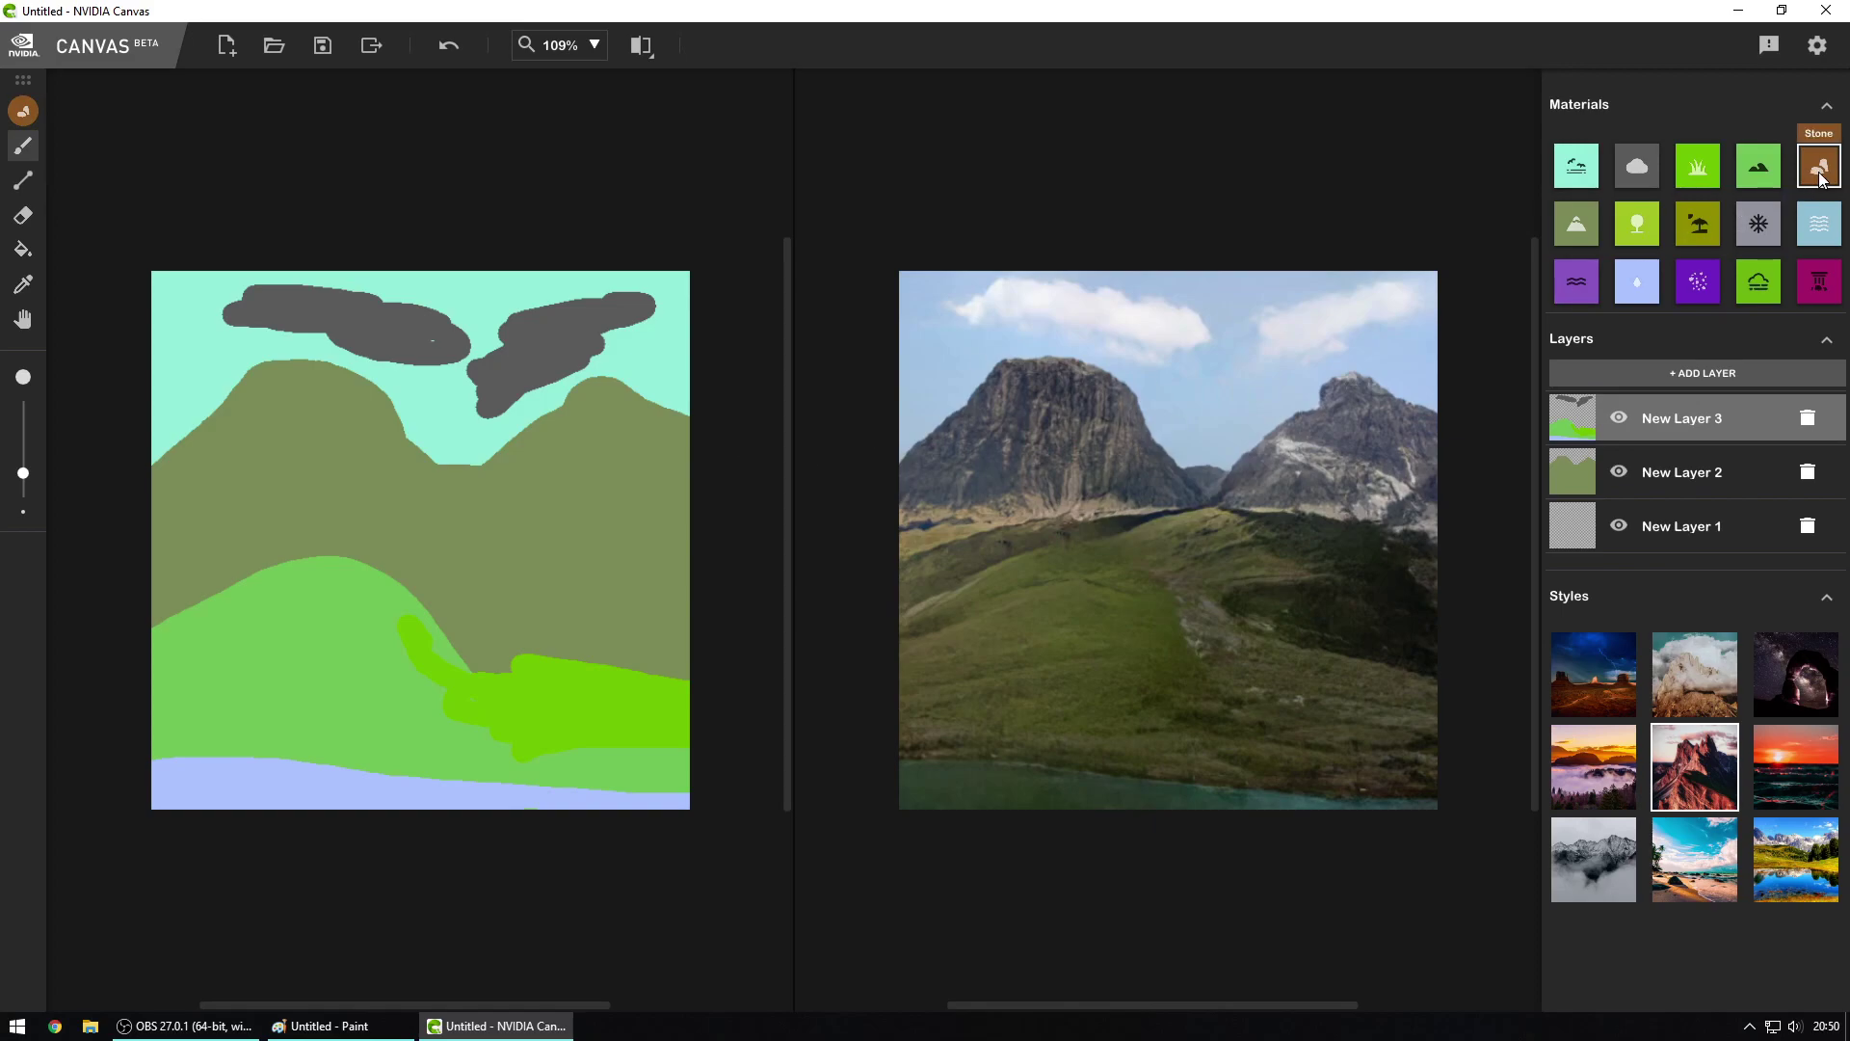
left_click_drag(241, 783, 222, 784)
Step: Try stone strokes on the right mountain's lower slope, its peak and the green hill's left slope, undoing each one
mouse_move(512, 561)
left_mouse_down()
mouse_move(601, 570)
mouse_move(555, 561)
left_mouse_up()
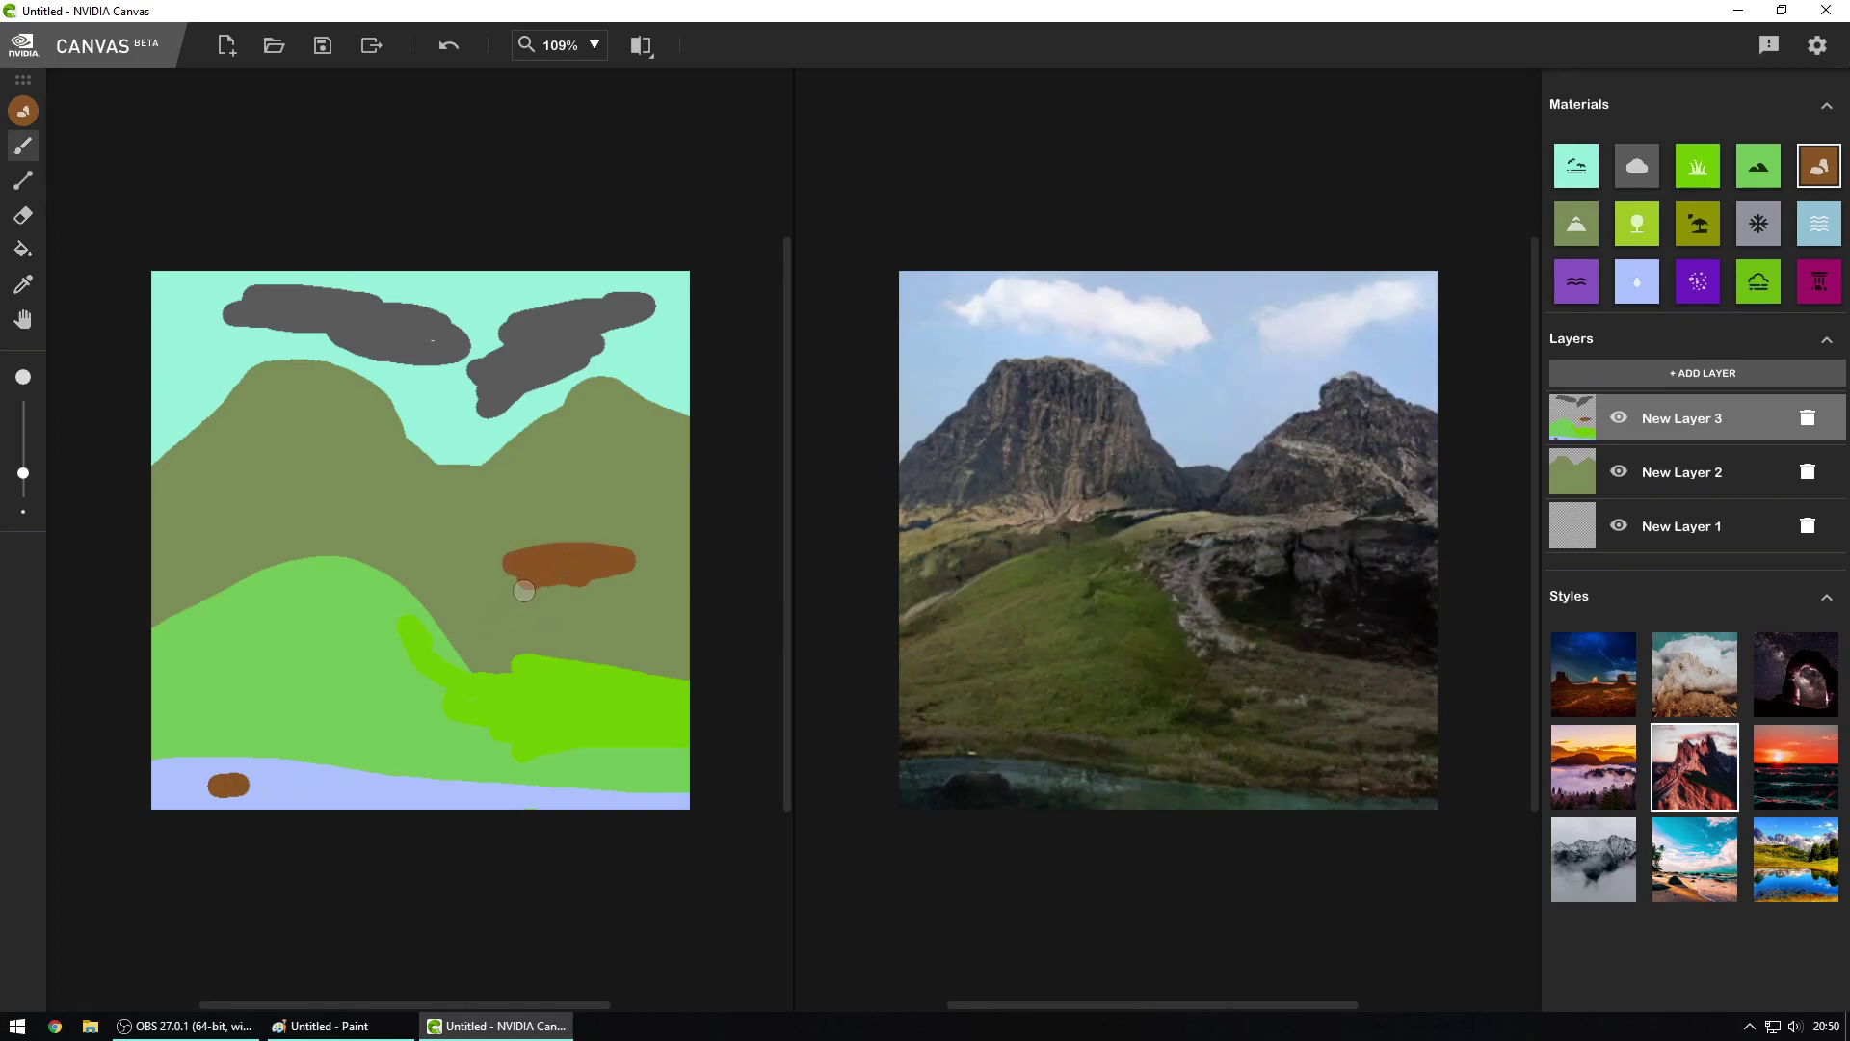
key("ctrl+z")
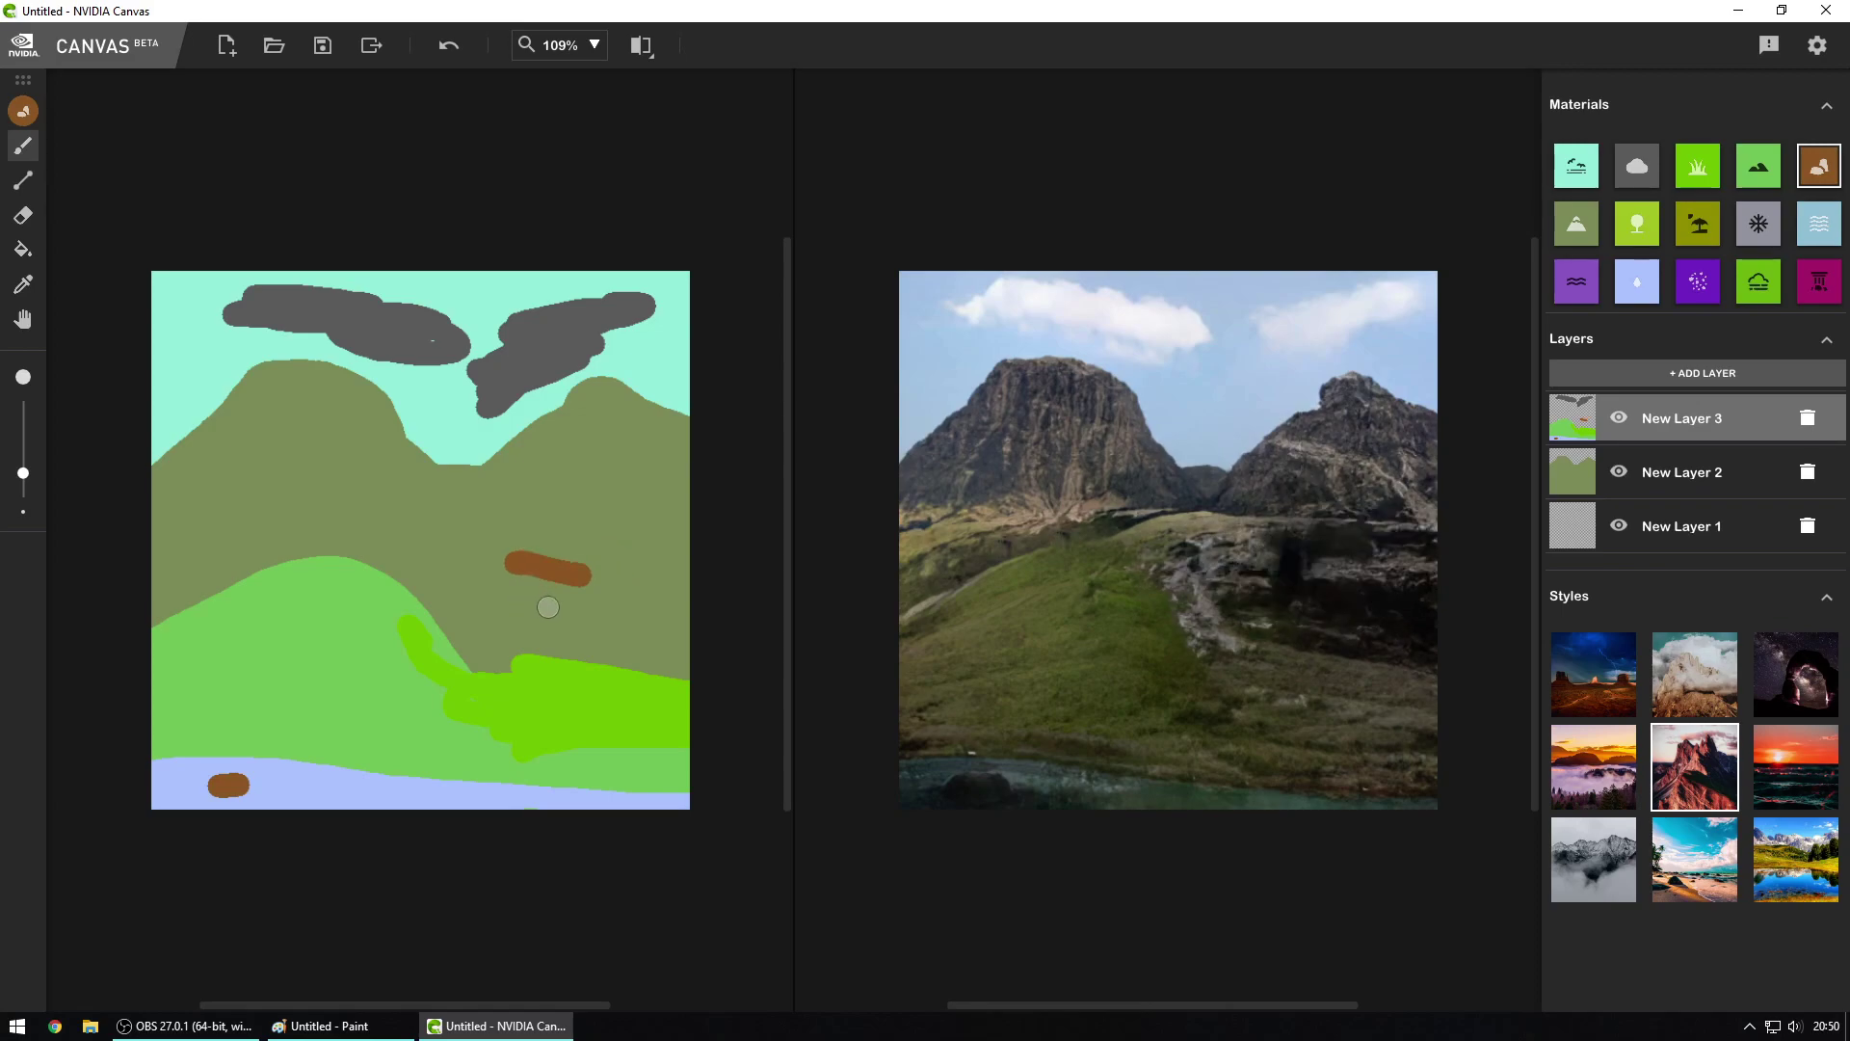
key("ctrl+z")
left_click_drag(601, 448, 576, 460)
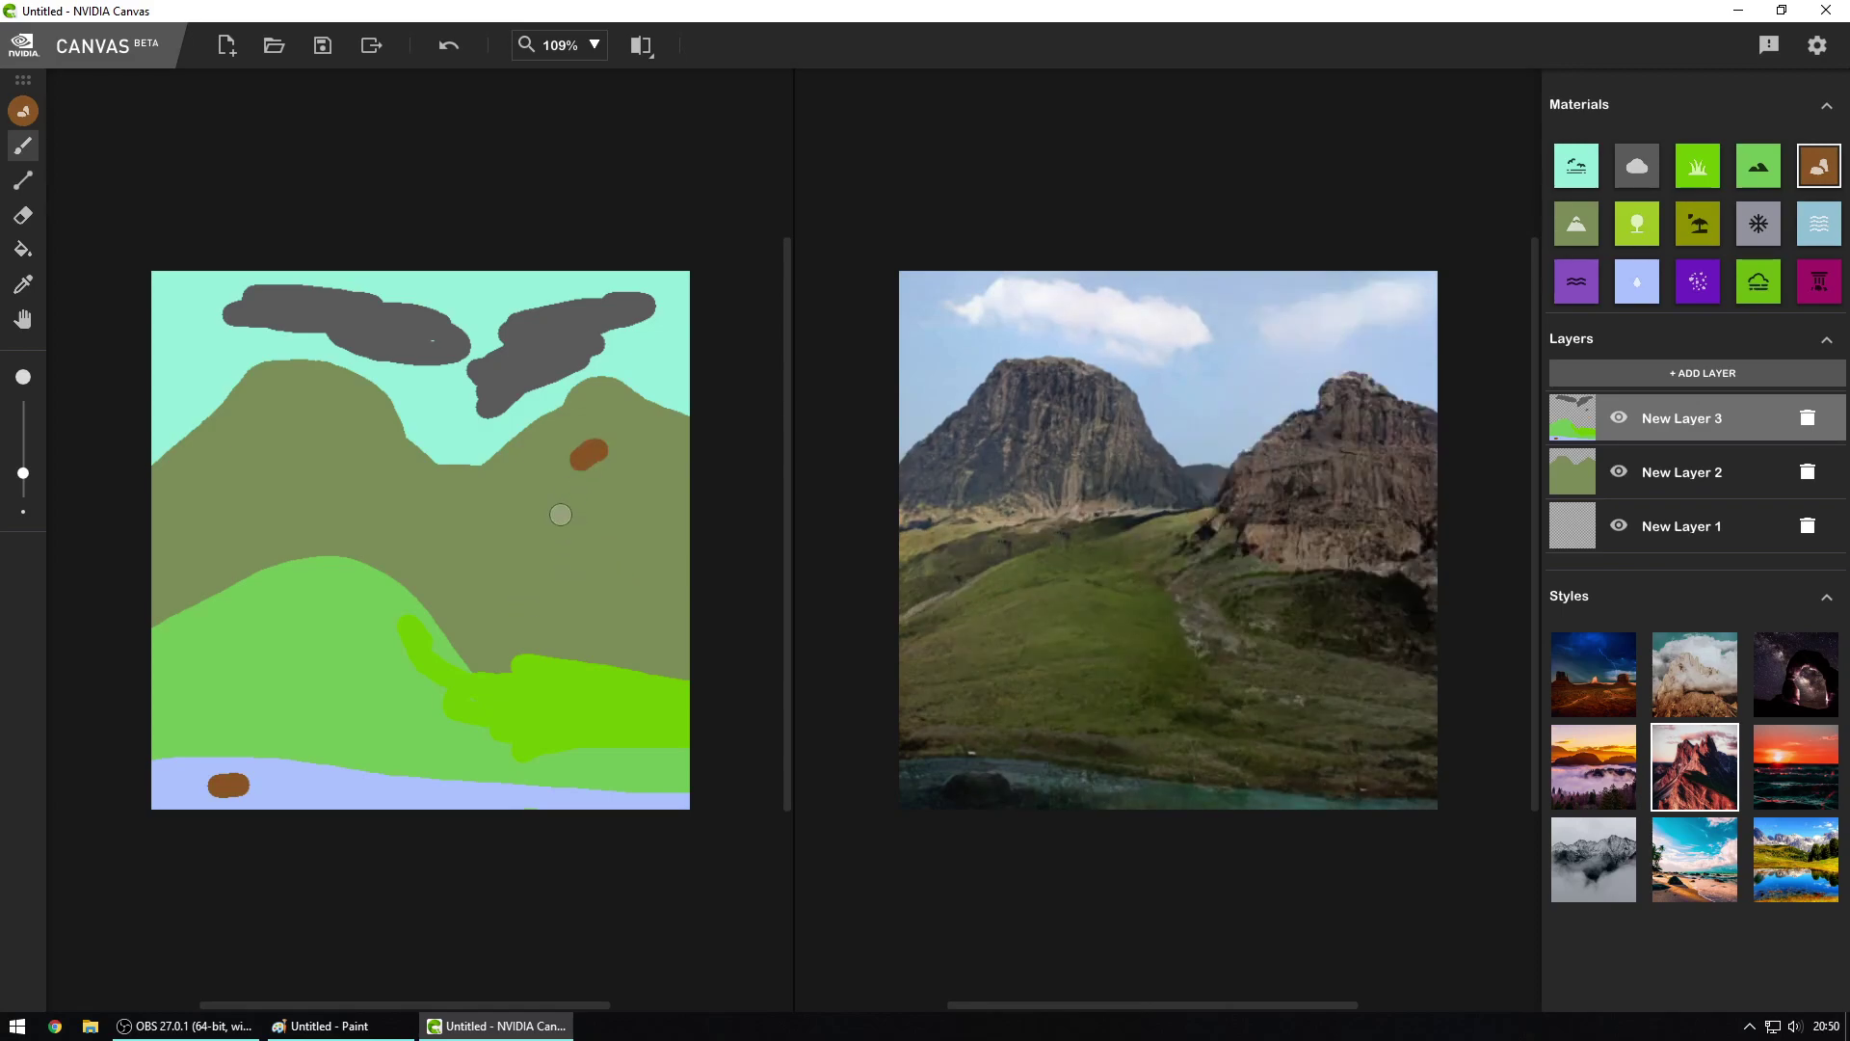
key("ctrl+z")
left_click_drag(582, 410, 590, 397)
key("ctrl+z")
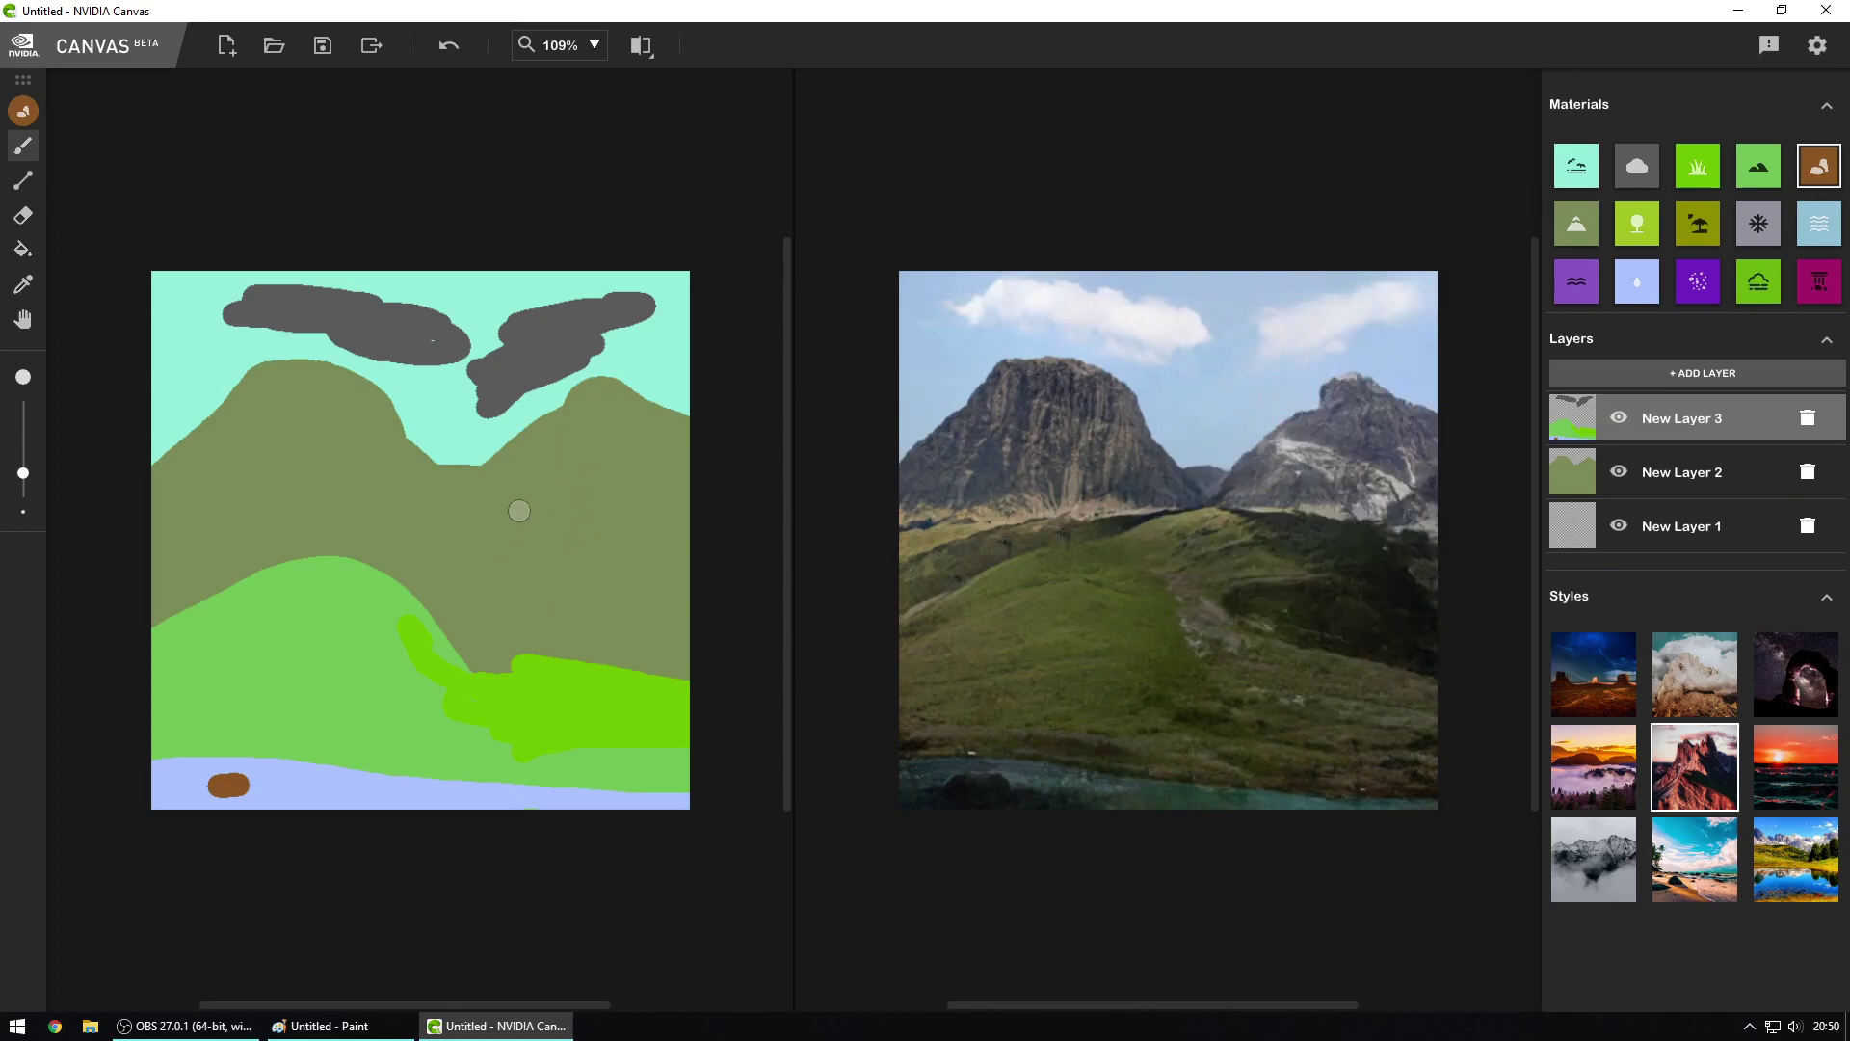
left_click_drag(515, 513, 530, 504)
key("ctrl+z")
left_click_drag(254, 659, 286, 653)
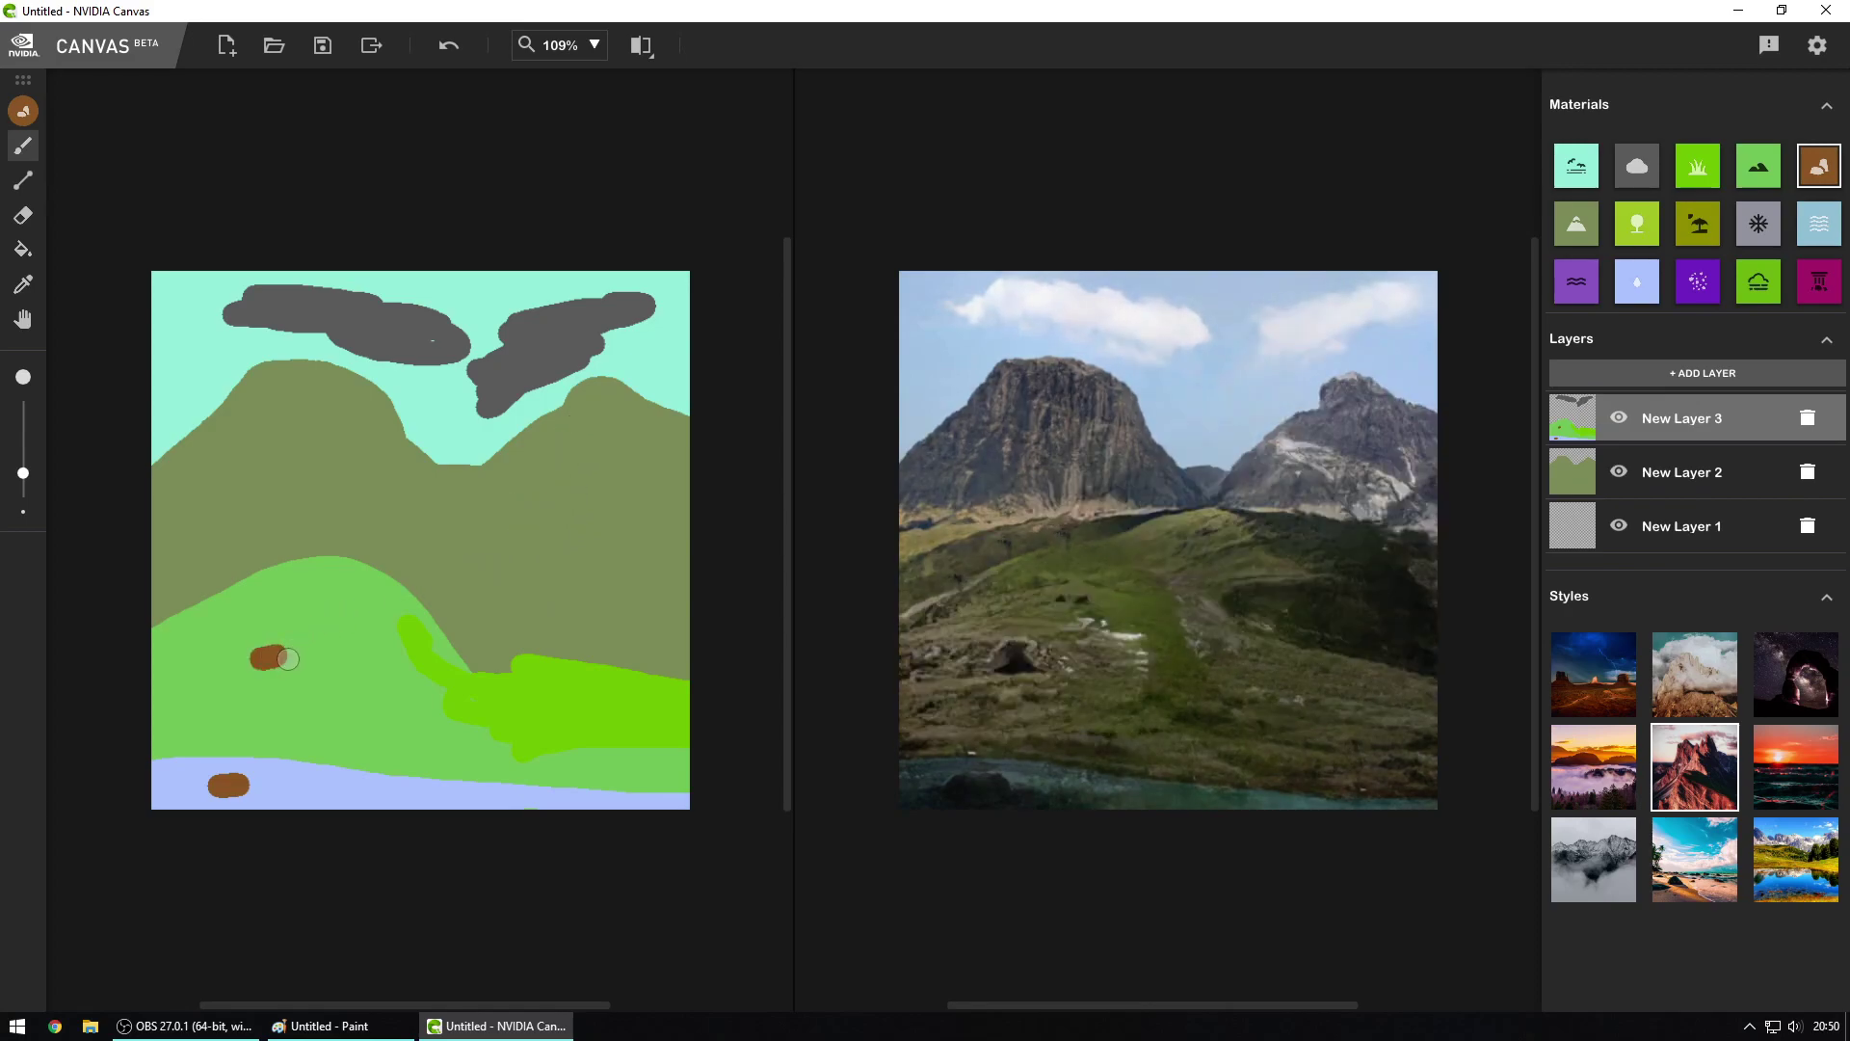
key("ctrl+z")
Step: Compare the misty grey mountain and billowing cloud styles on the generated image, restoring the red rocky peak style
left_click(1574, 220)
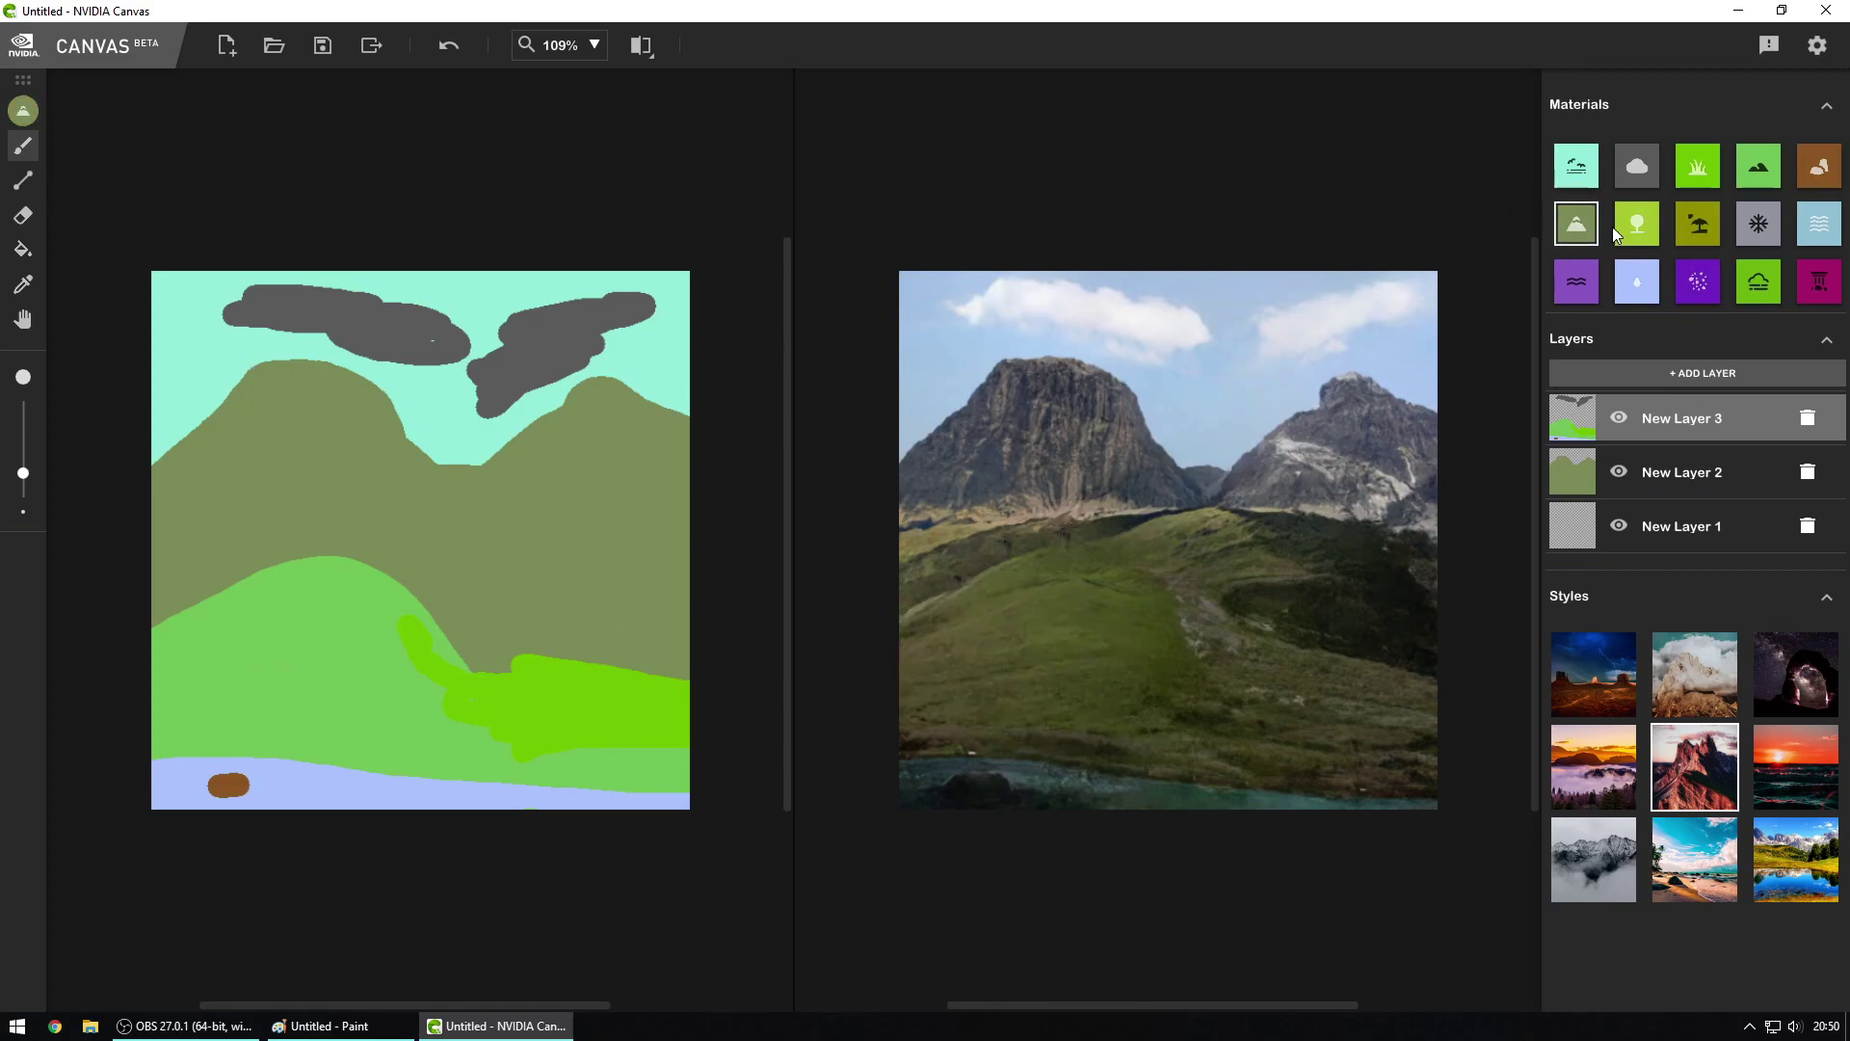
left_click(1609, 846)
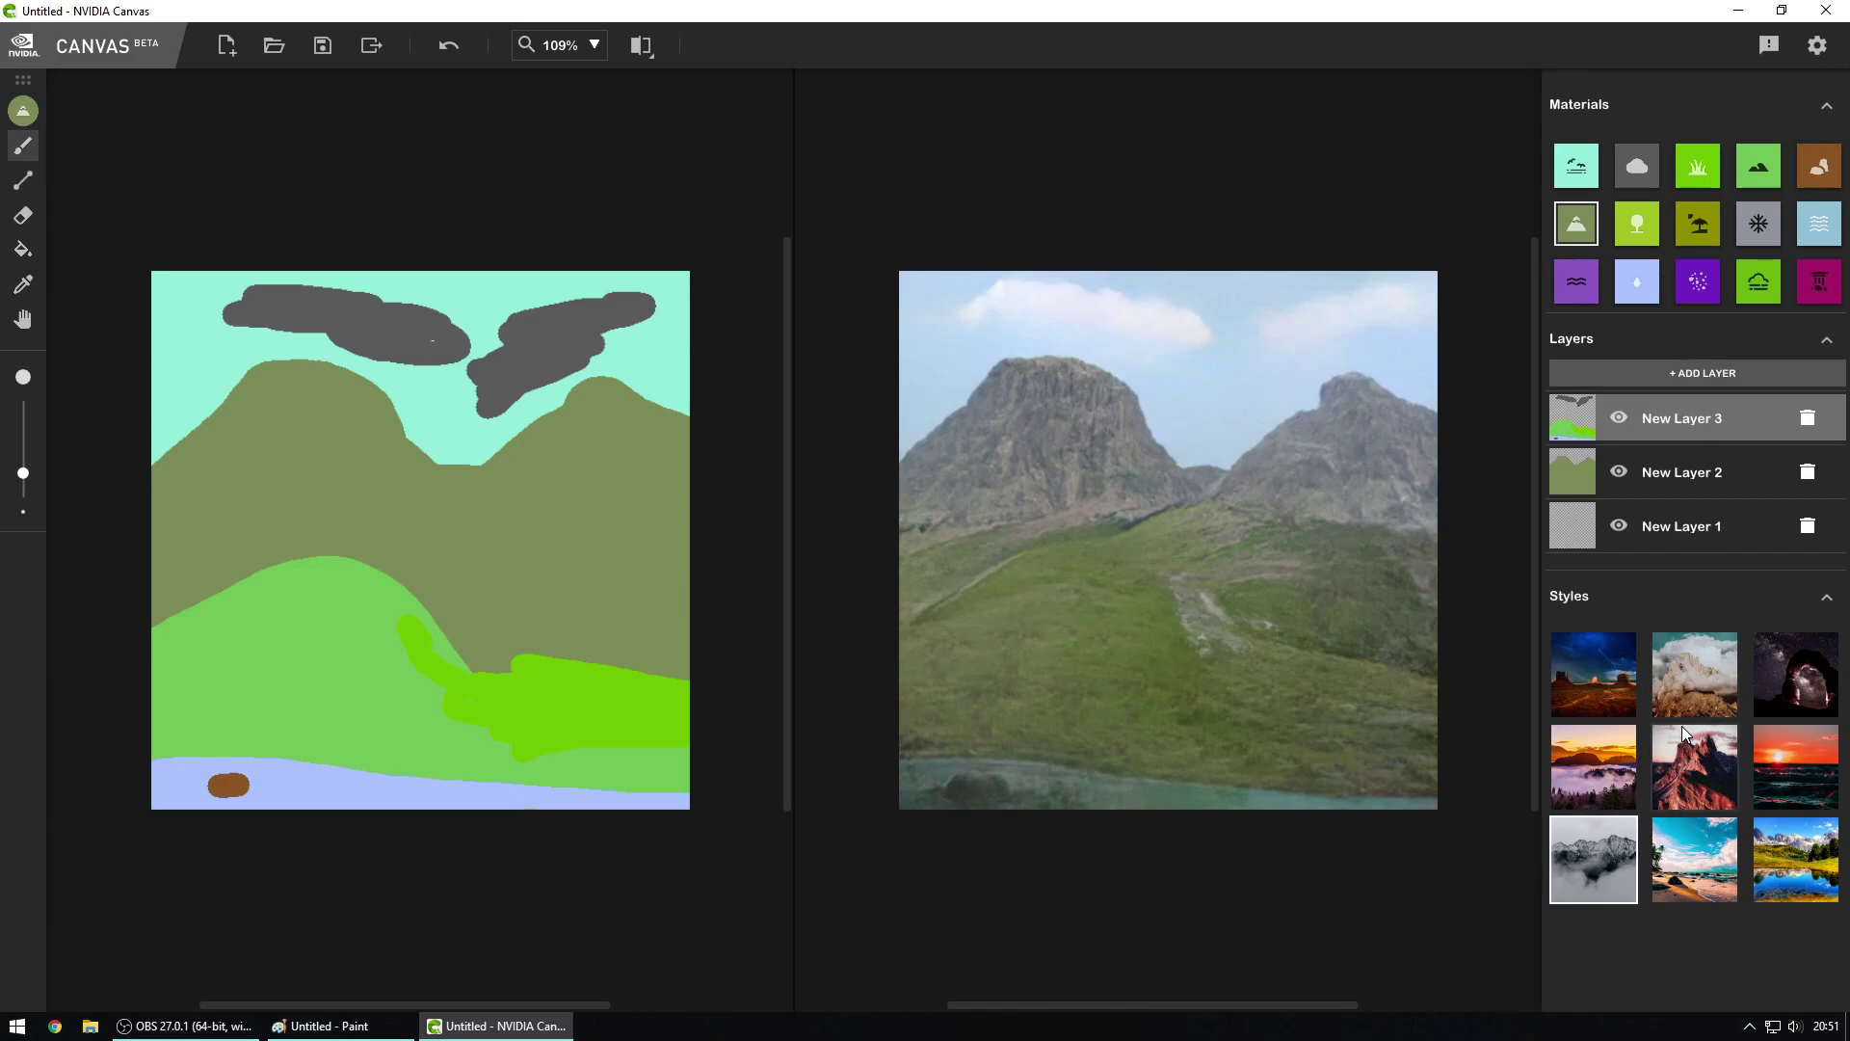
left_click(1690, 675)
left_click(1693, 750)
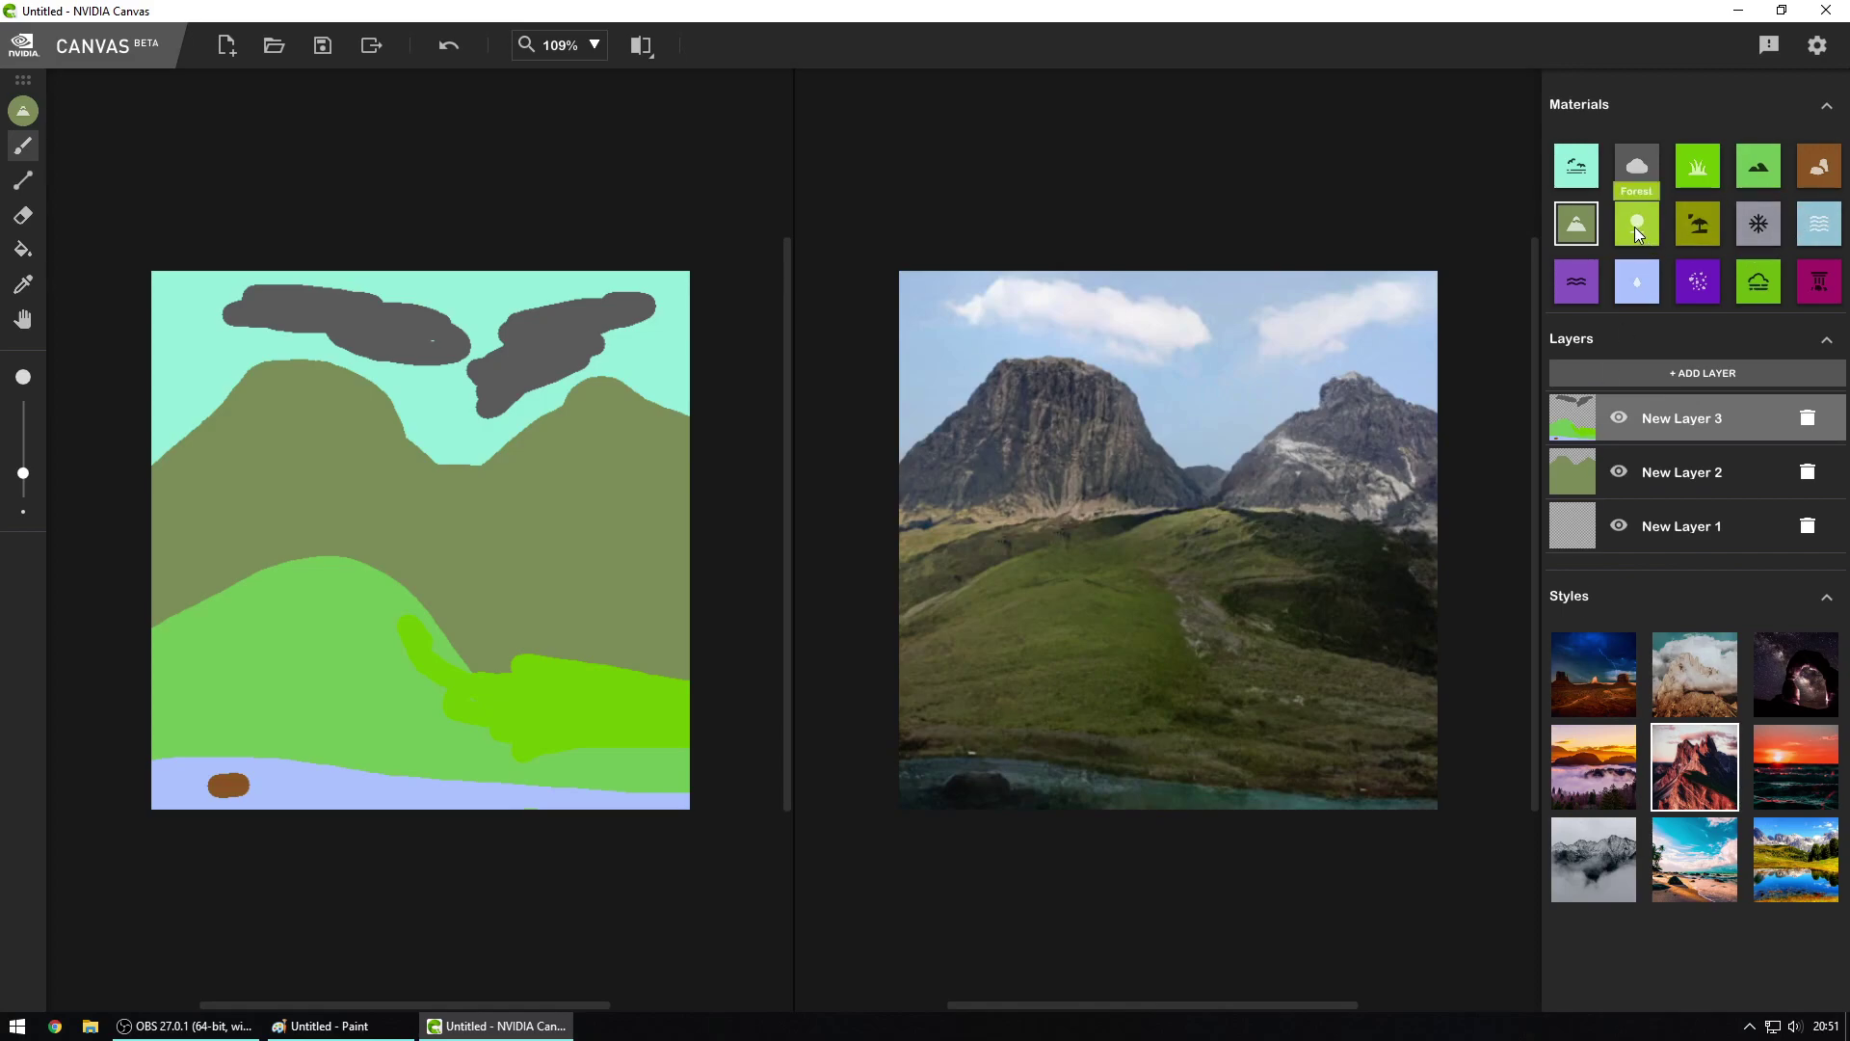
Step: Try a snow stroke on the right peak and smaller snow dabs on both peaks, undoing all of them
left_click(1756, 228)
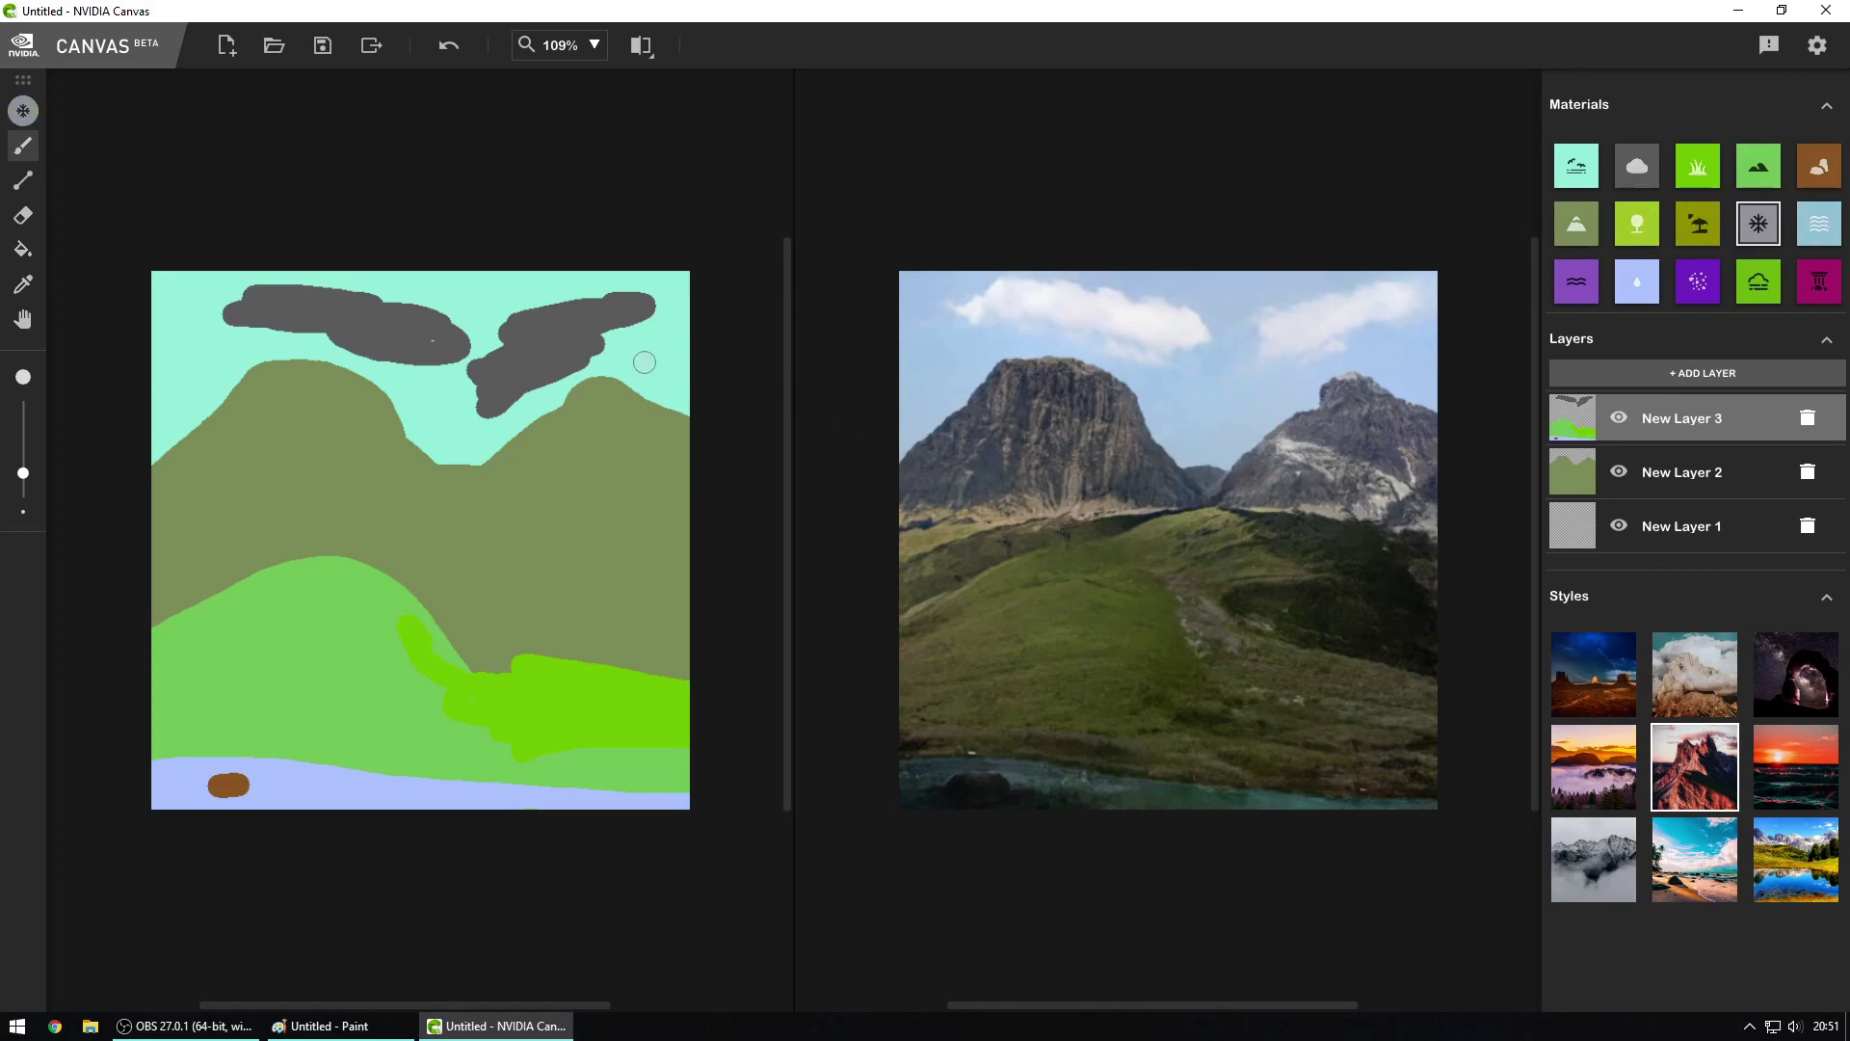
left_click_drag(591, 391, 615, 393)
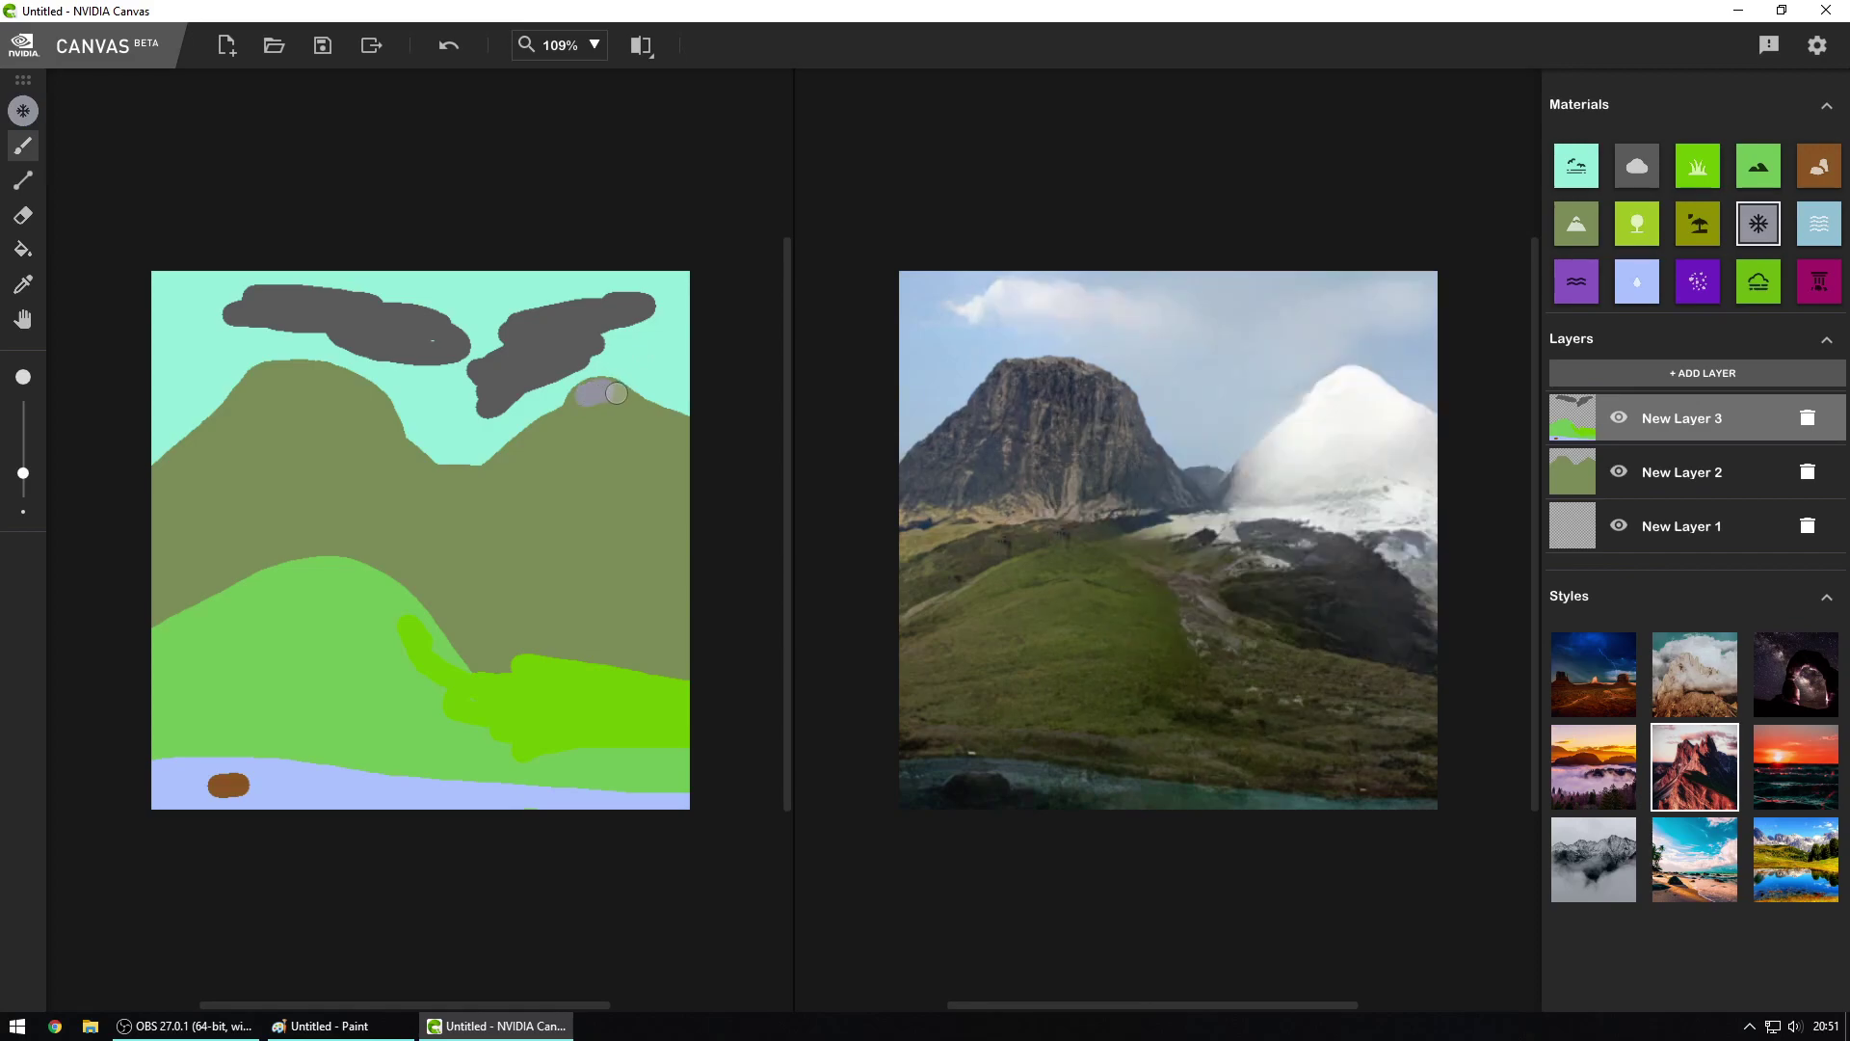
key("ctrl+z")
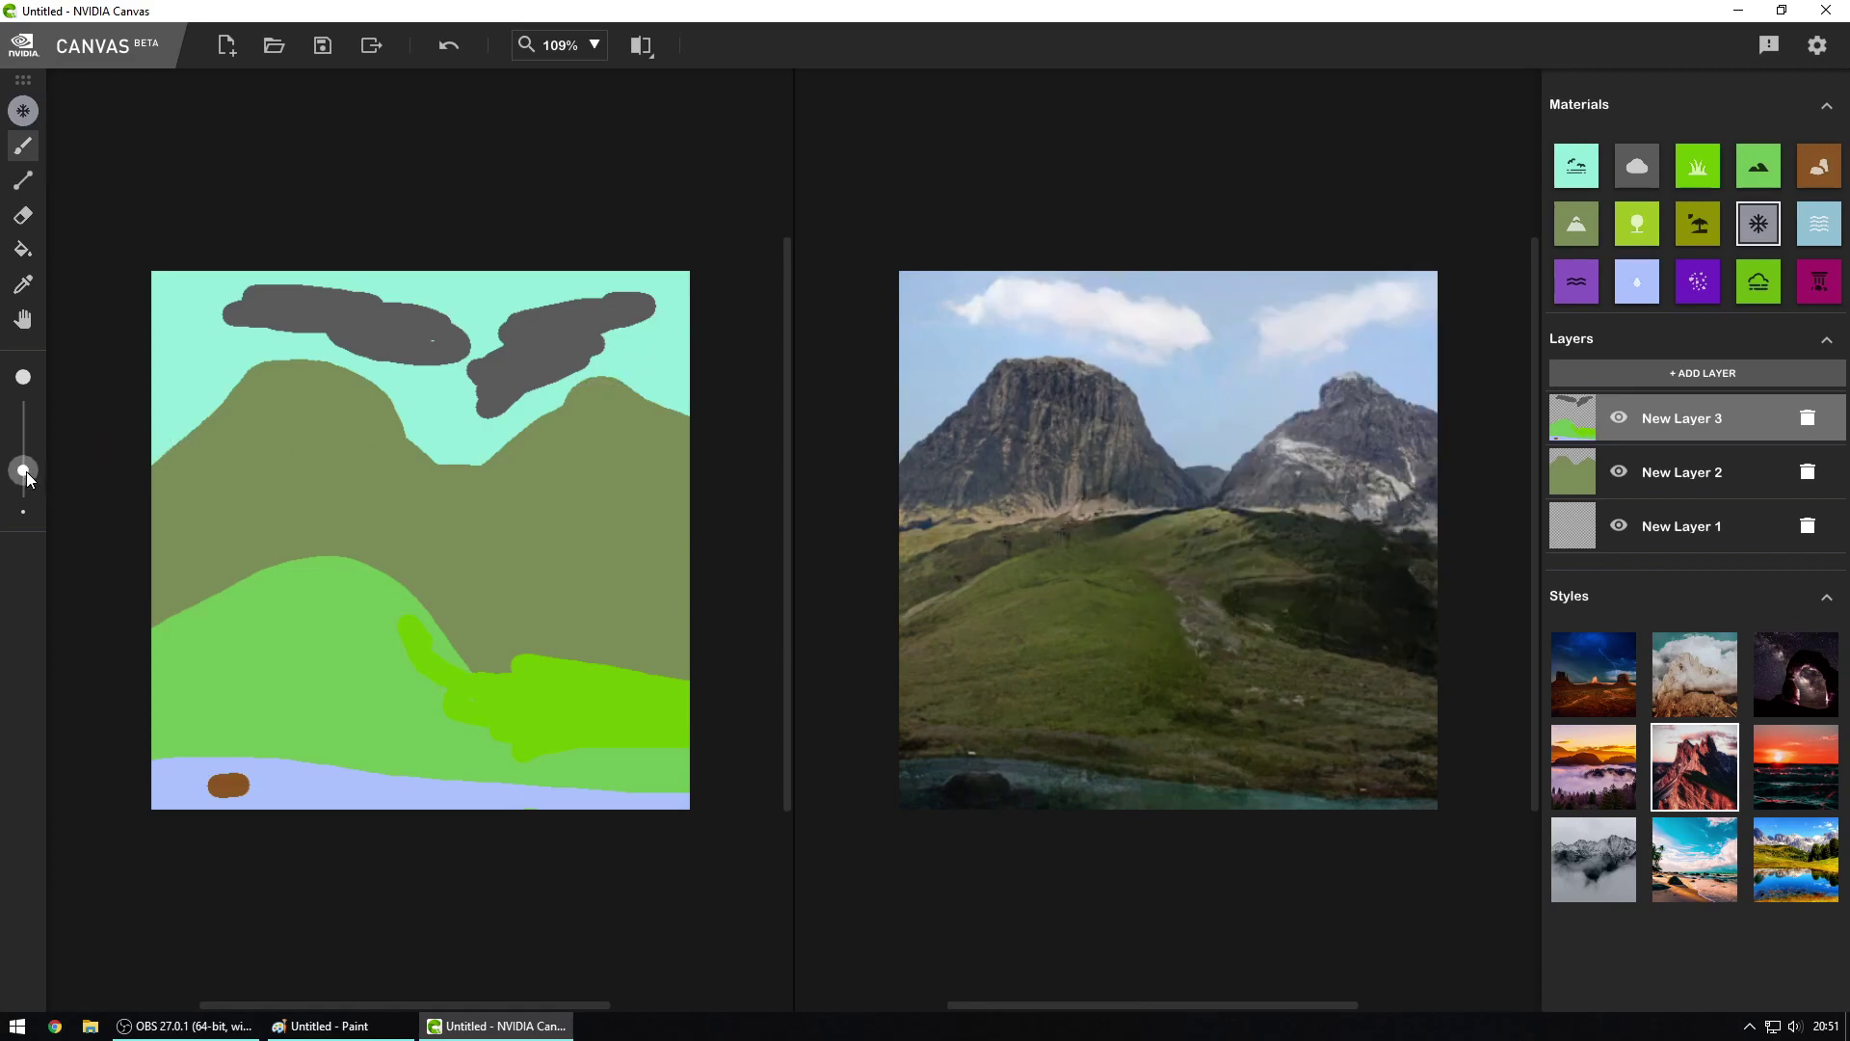
left_click(595, 381)
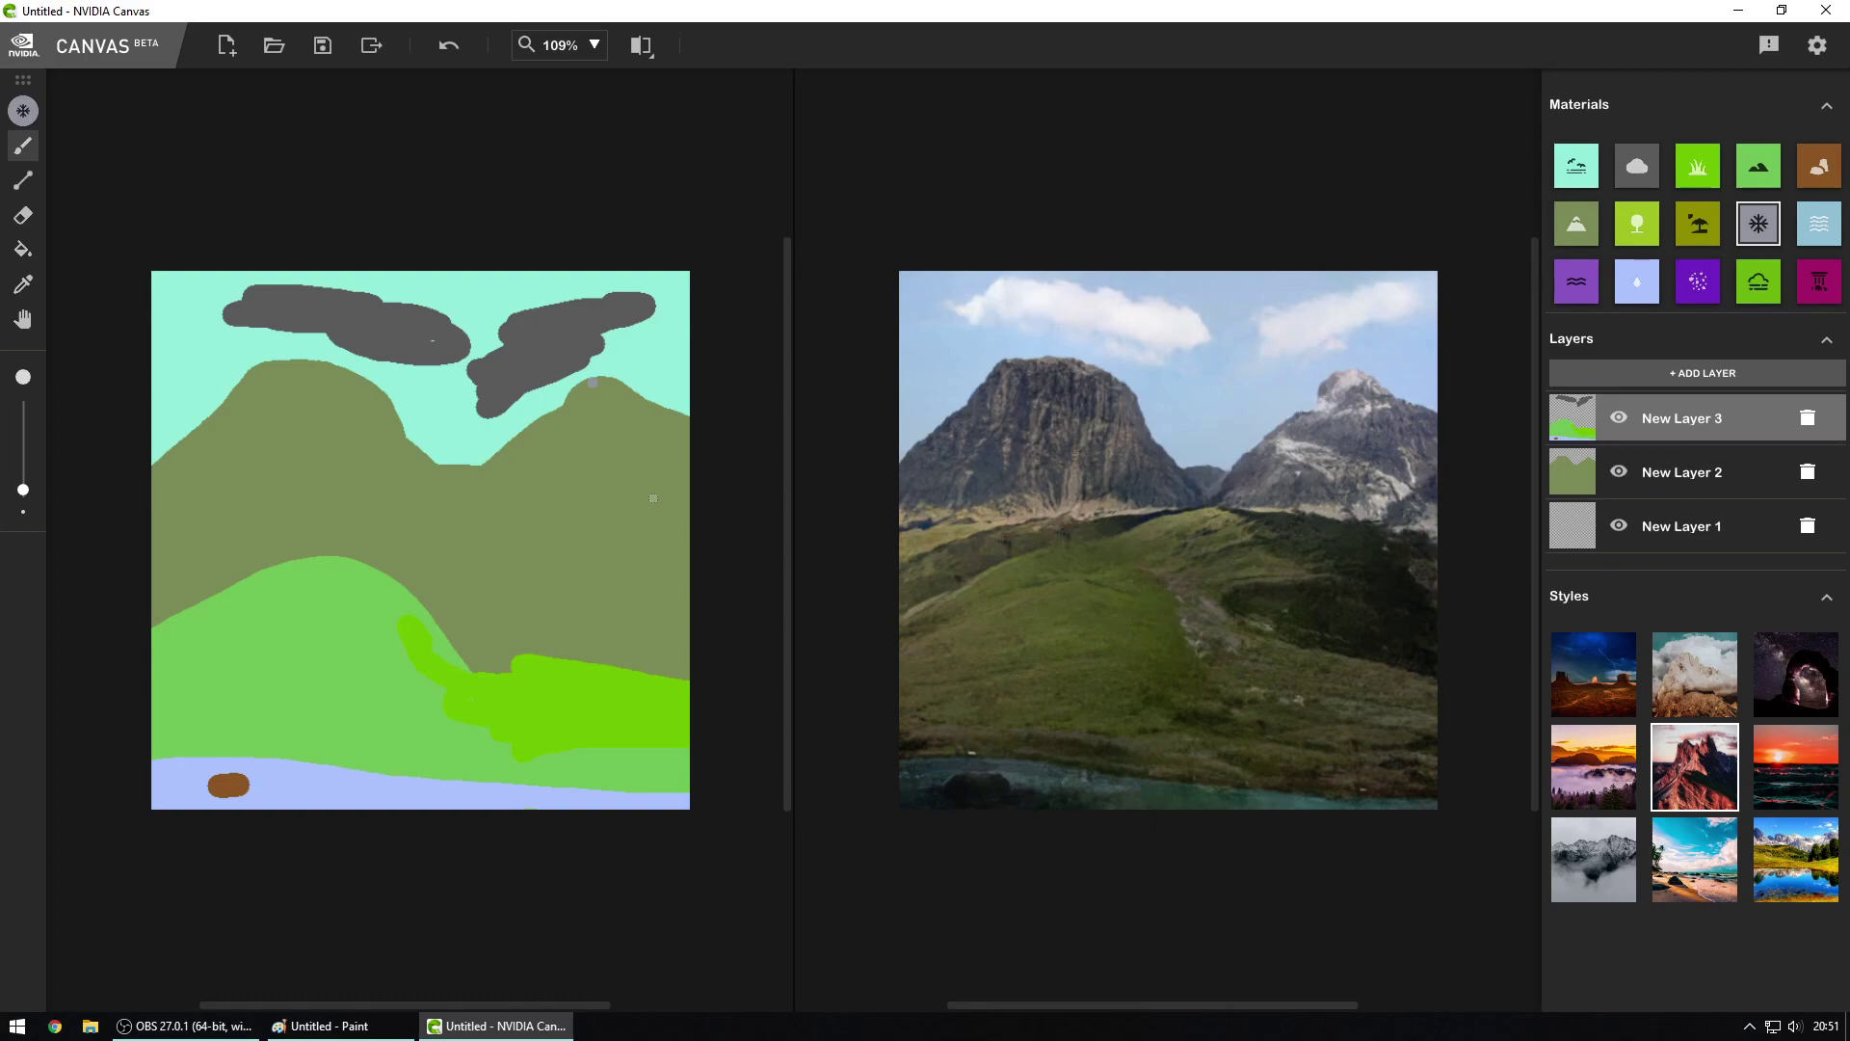
left_click(272, 373)
left_click(335, 381)
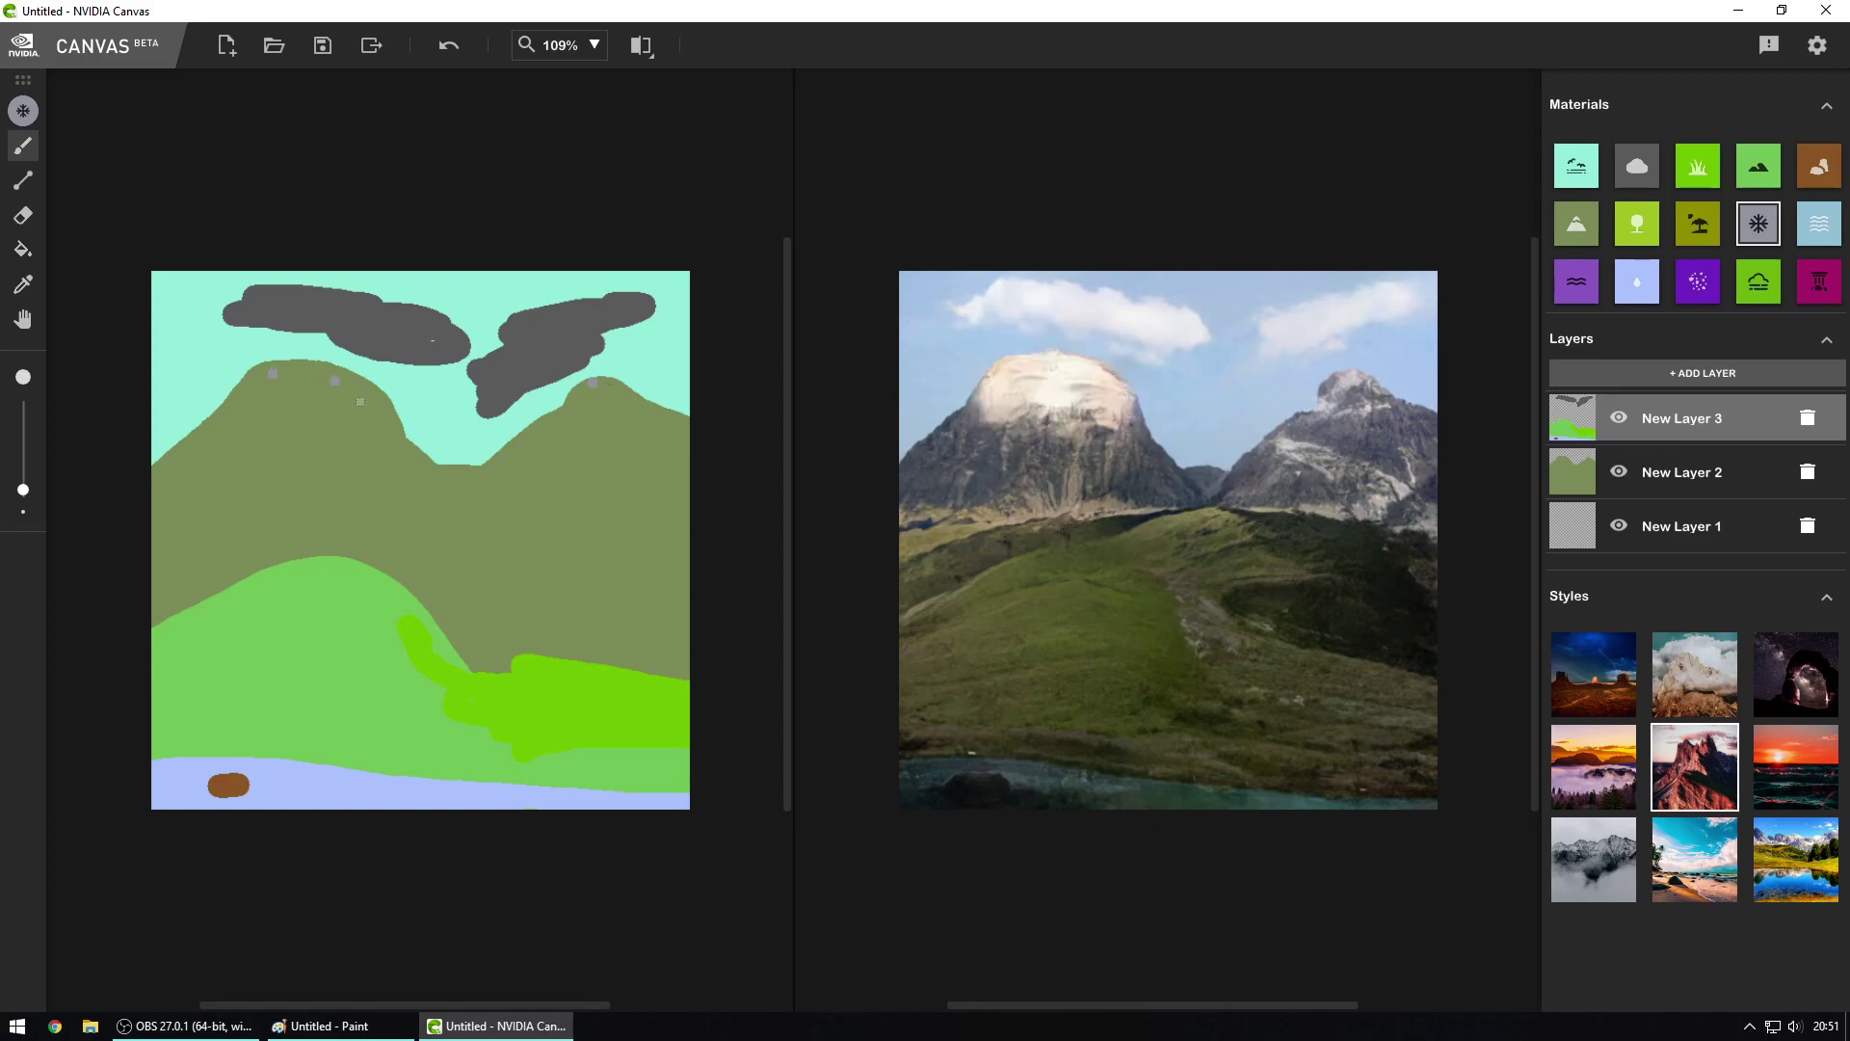
key("ctrl+z")
key("ctrl+z")
key("ctrl+z")
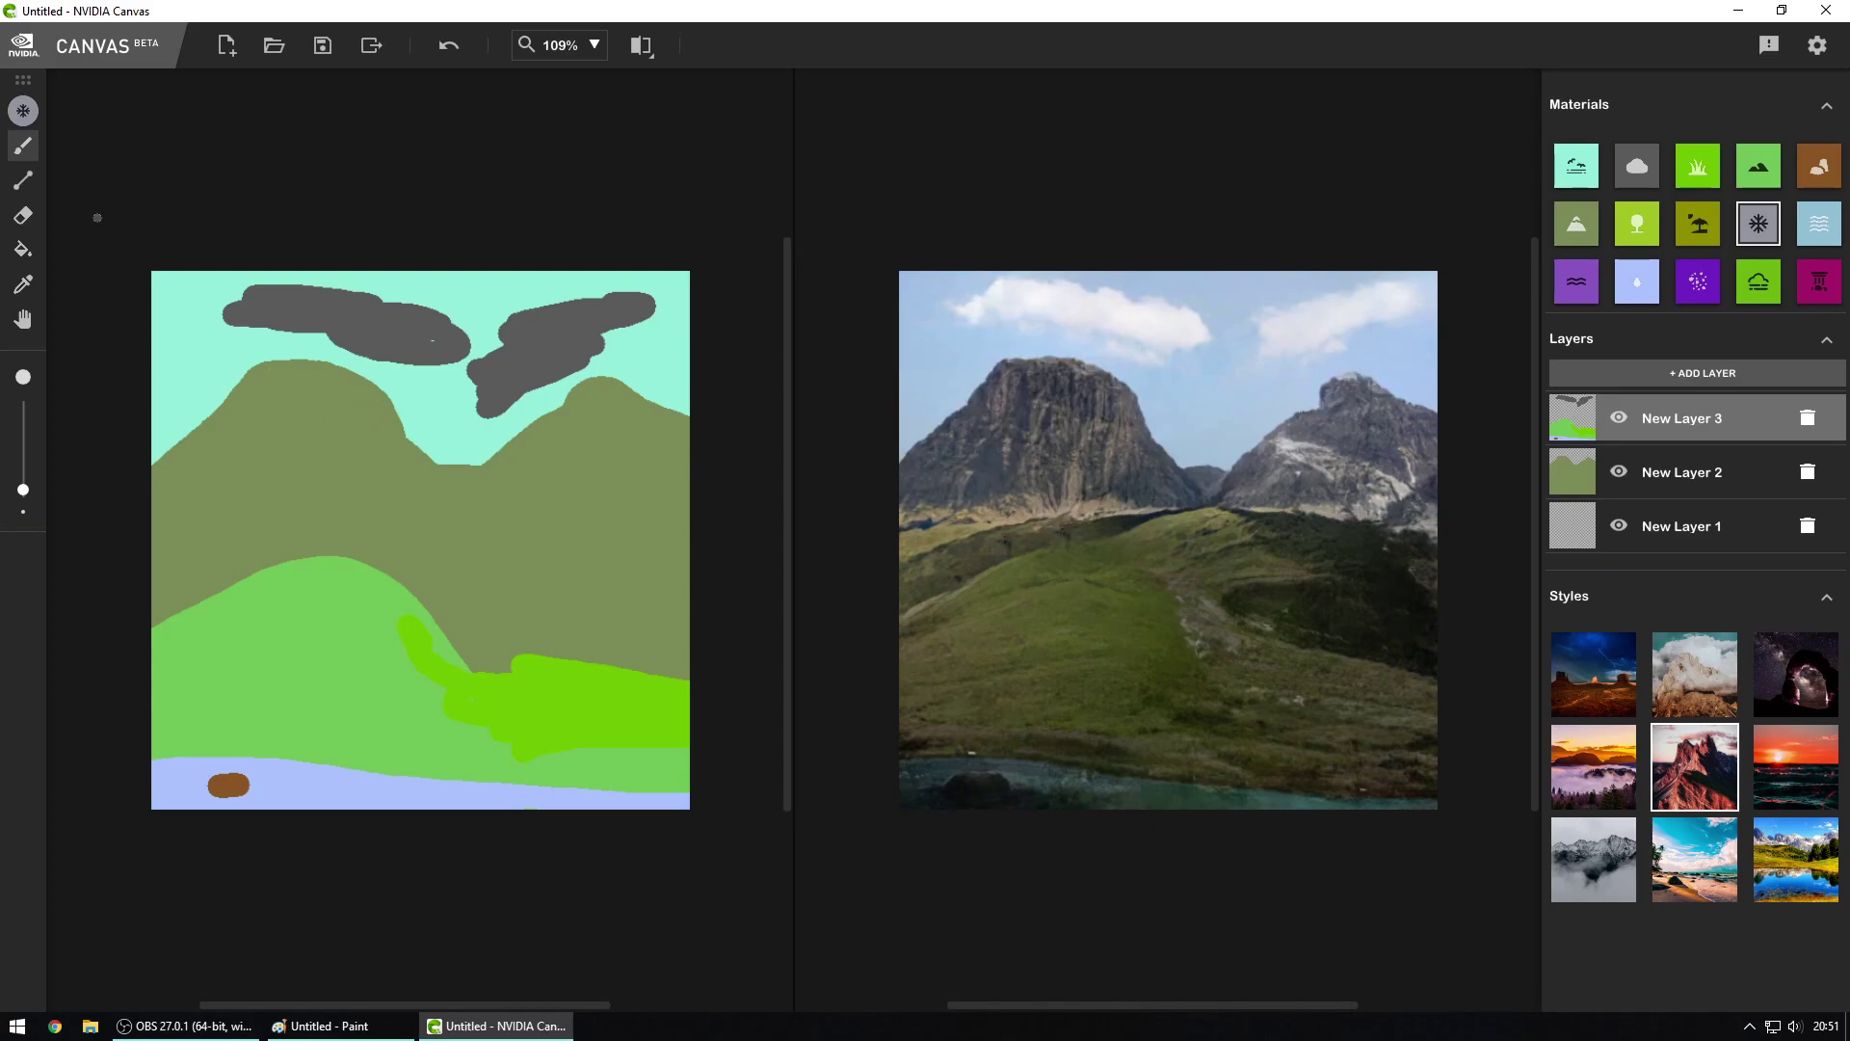
Step: Paint a forest band across the mountains' lower slopes and a thin sand strip along the water's upper edge
left_click(1645, 227)
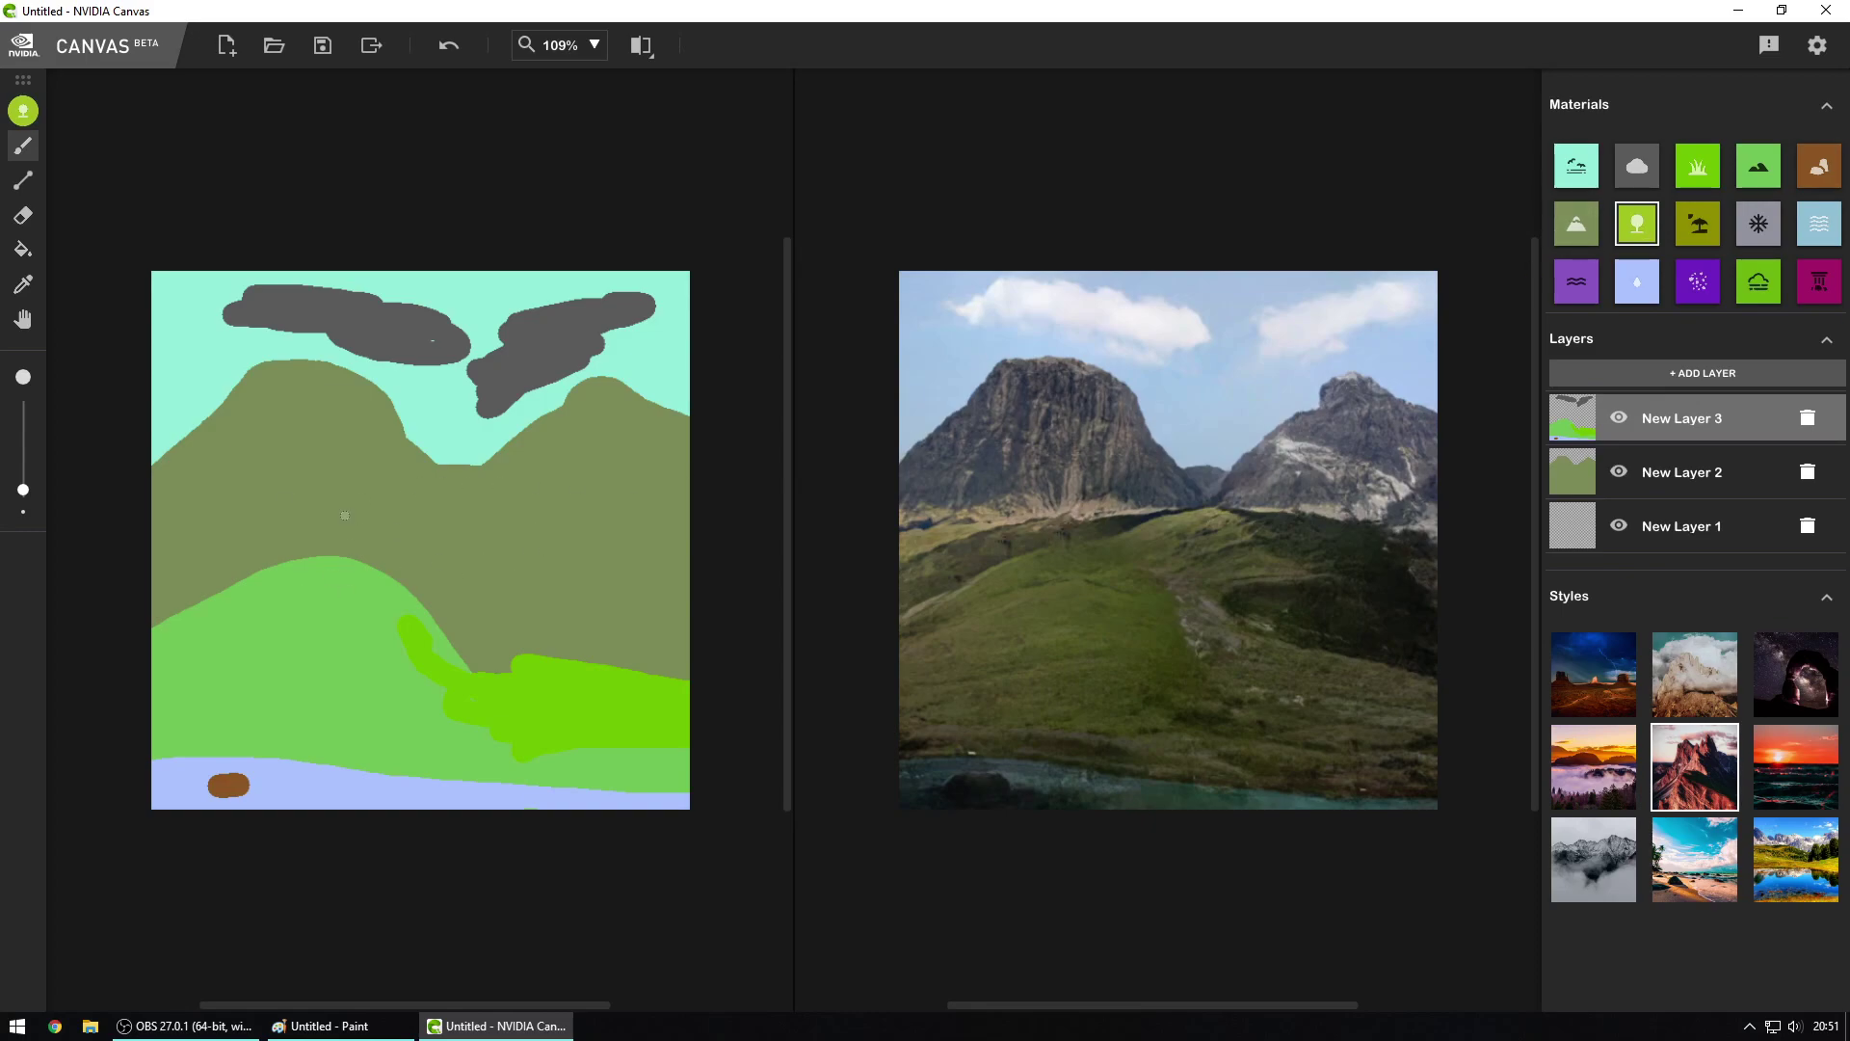
left_click_drag(514, 551, 678, 551)
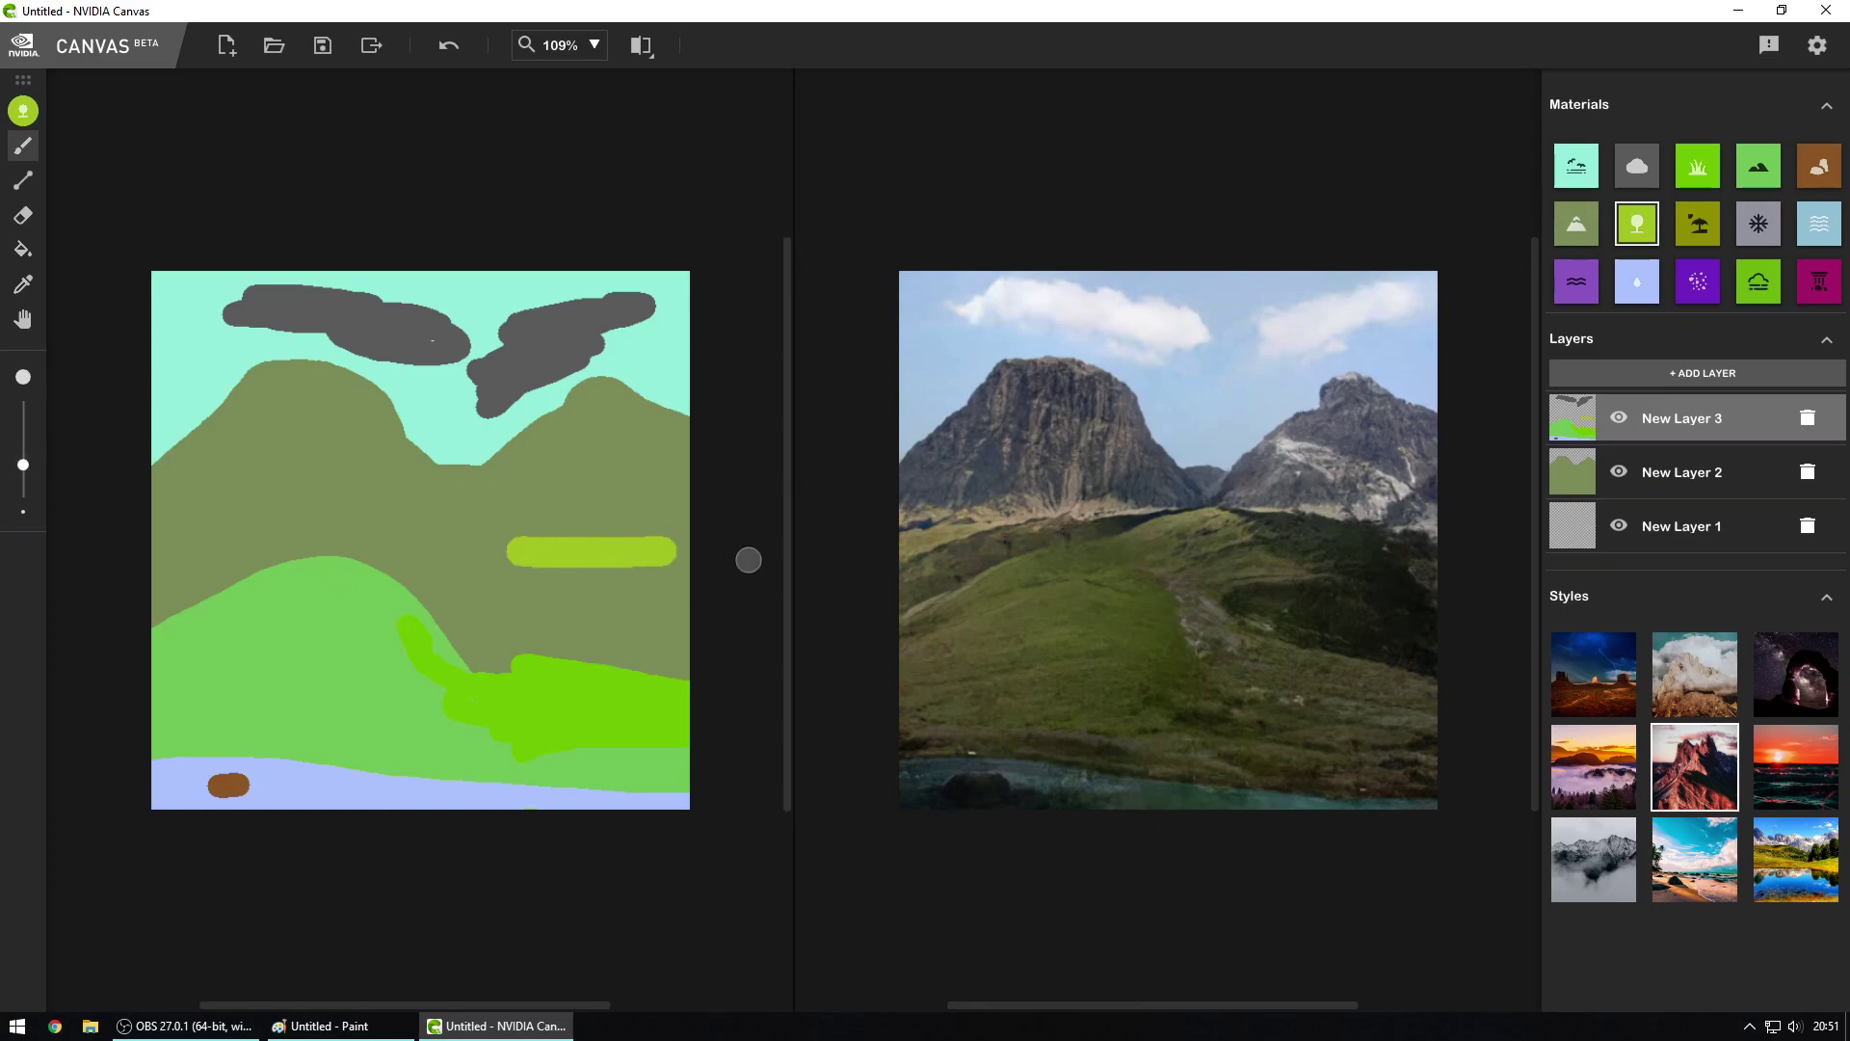
mouse_move(521, 551)
left_mouse_down()
mouse_move(173, 552)
mouse_move(486, 578)
left_mouse_up()
mouse_move(260, 563)
left_mouse_down()
mouse_move(495, 557)
mouse_move(347, 581)
mouse_move(409, 583)
mouse_move(379, 605)
mouse_move(312, 596)
mouse_move(484, 602)
mouse_move(424, 613)
mouse_move(159, 603)
left_mouse_up()
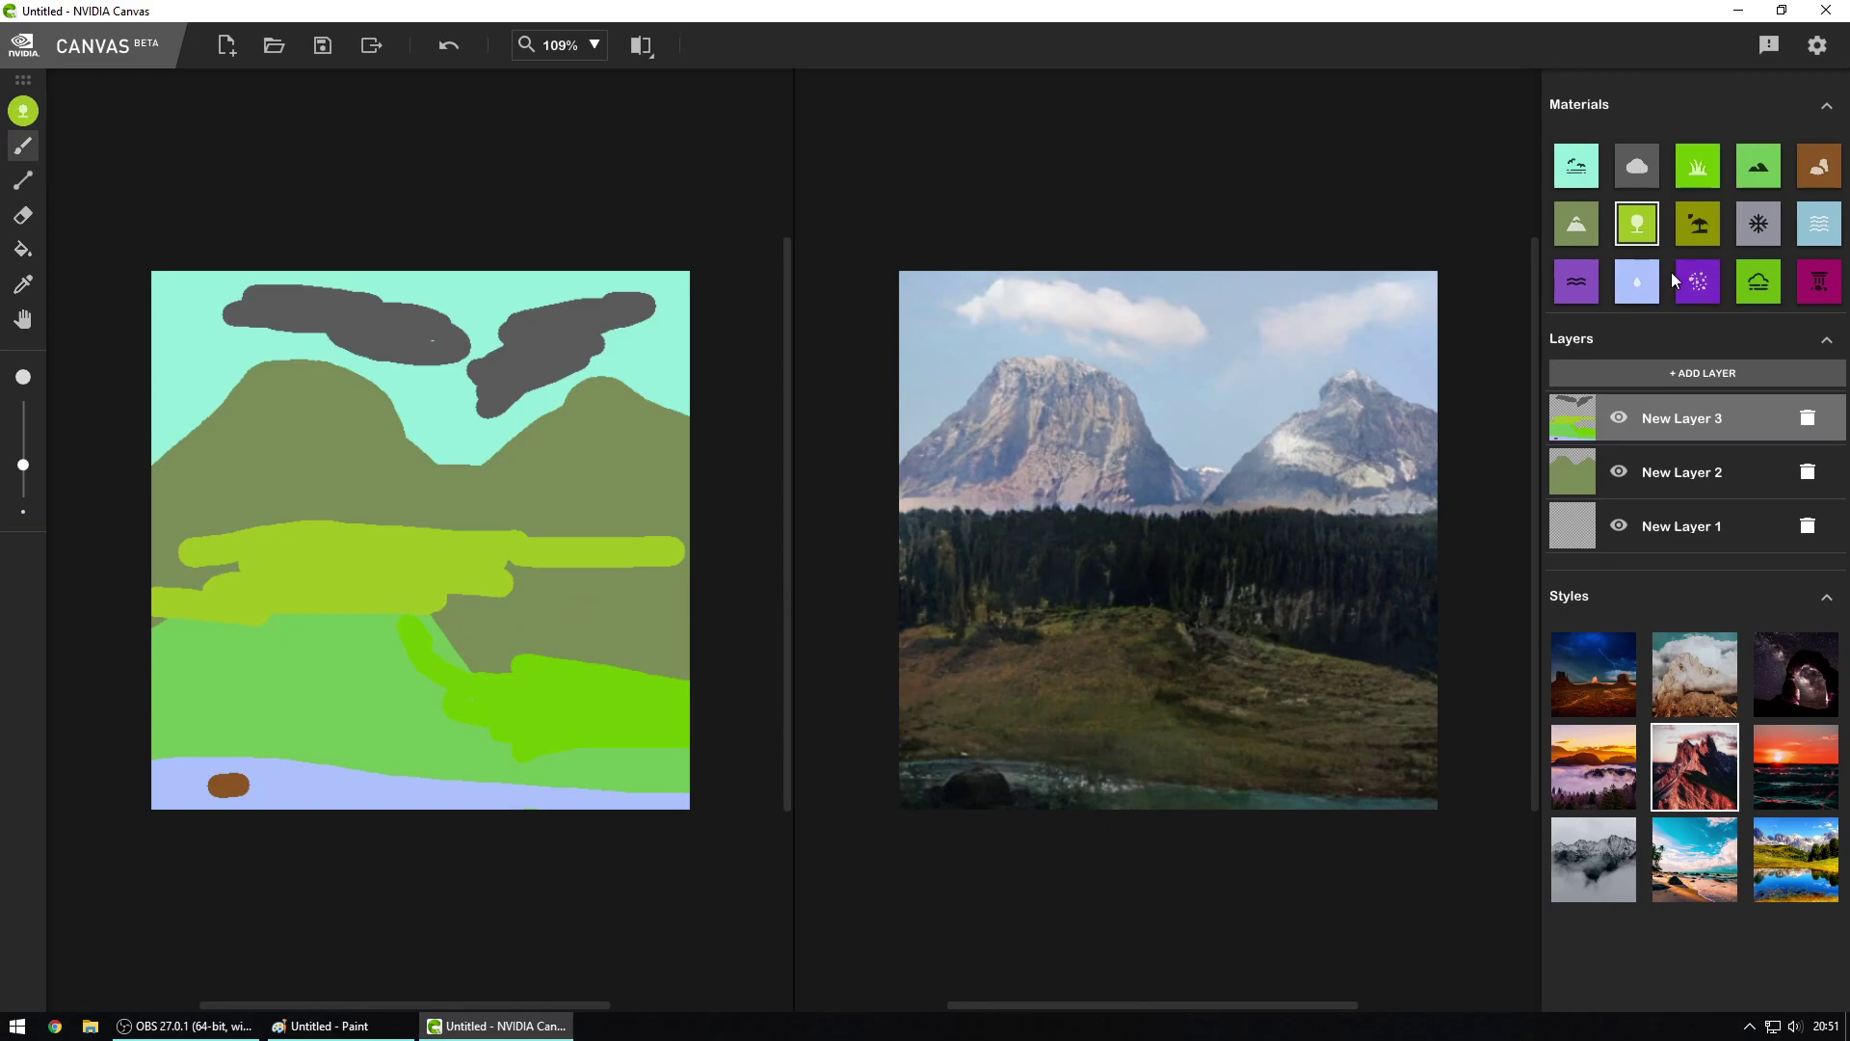
left_click(1690, 228)
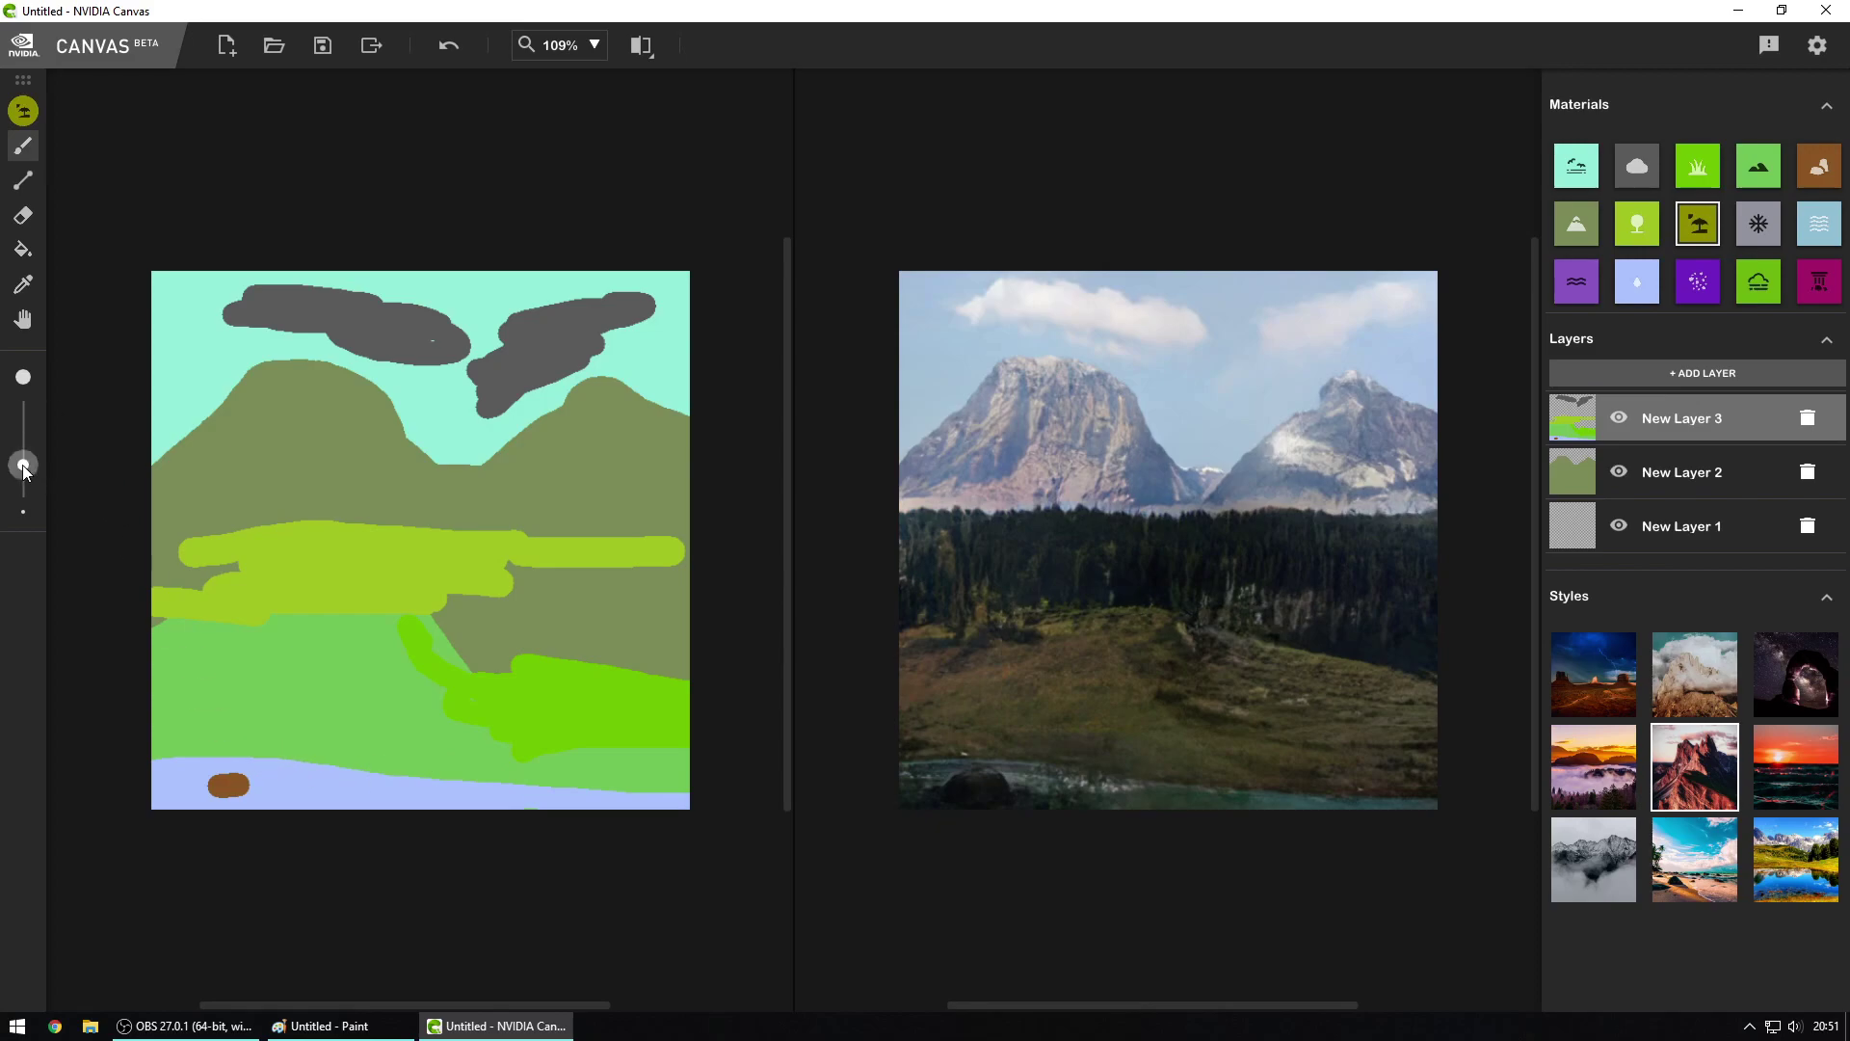
left_click_drag(149, 758, 717, 794)
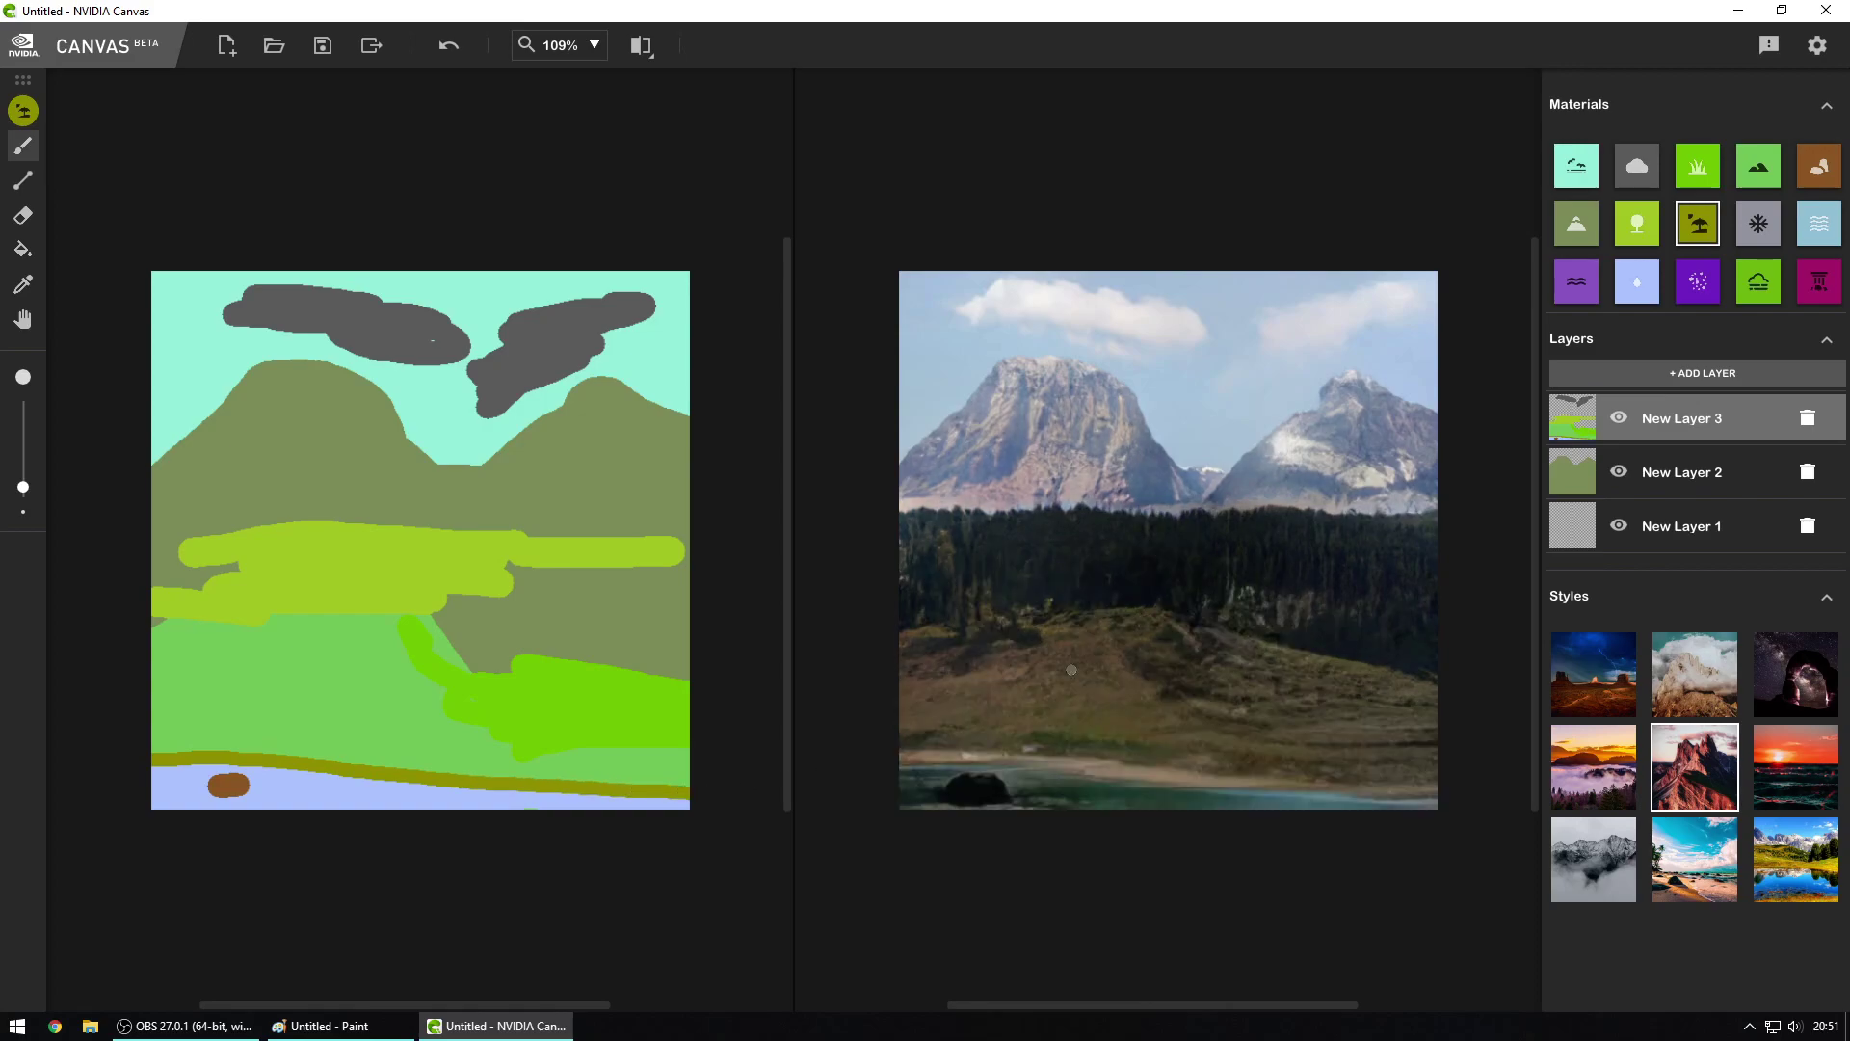
Step: Try a short snow stroke in the middle of the forest band and undo it
left_click(1755, 236)
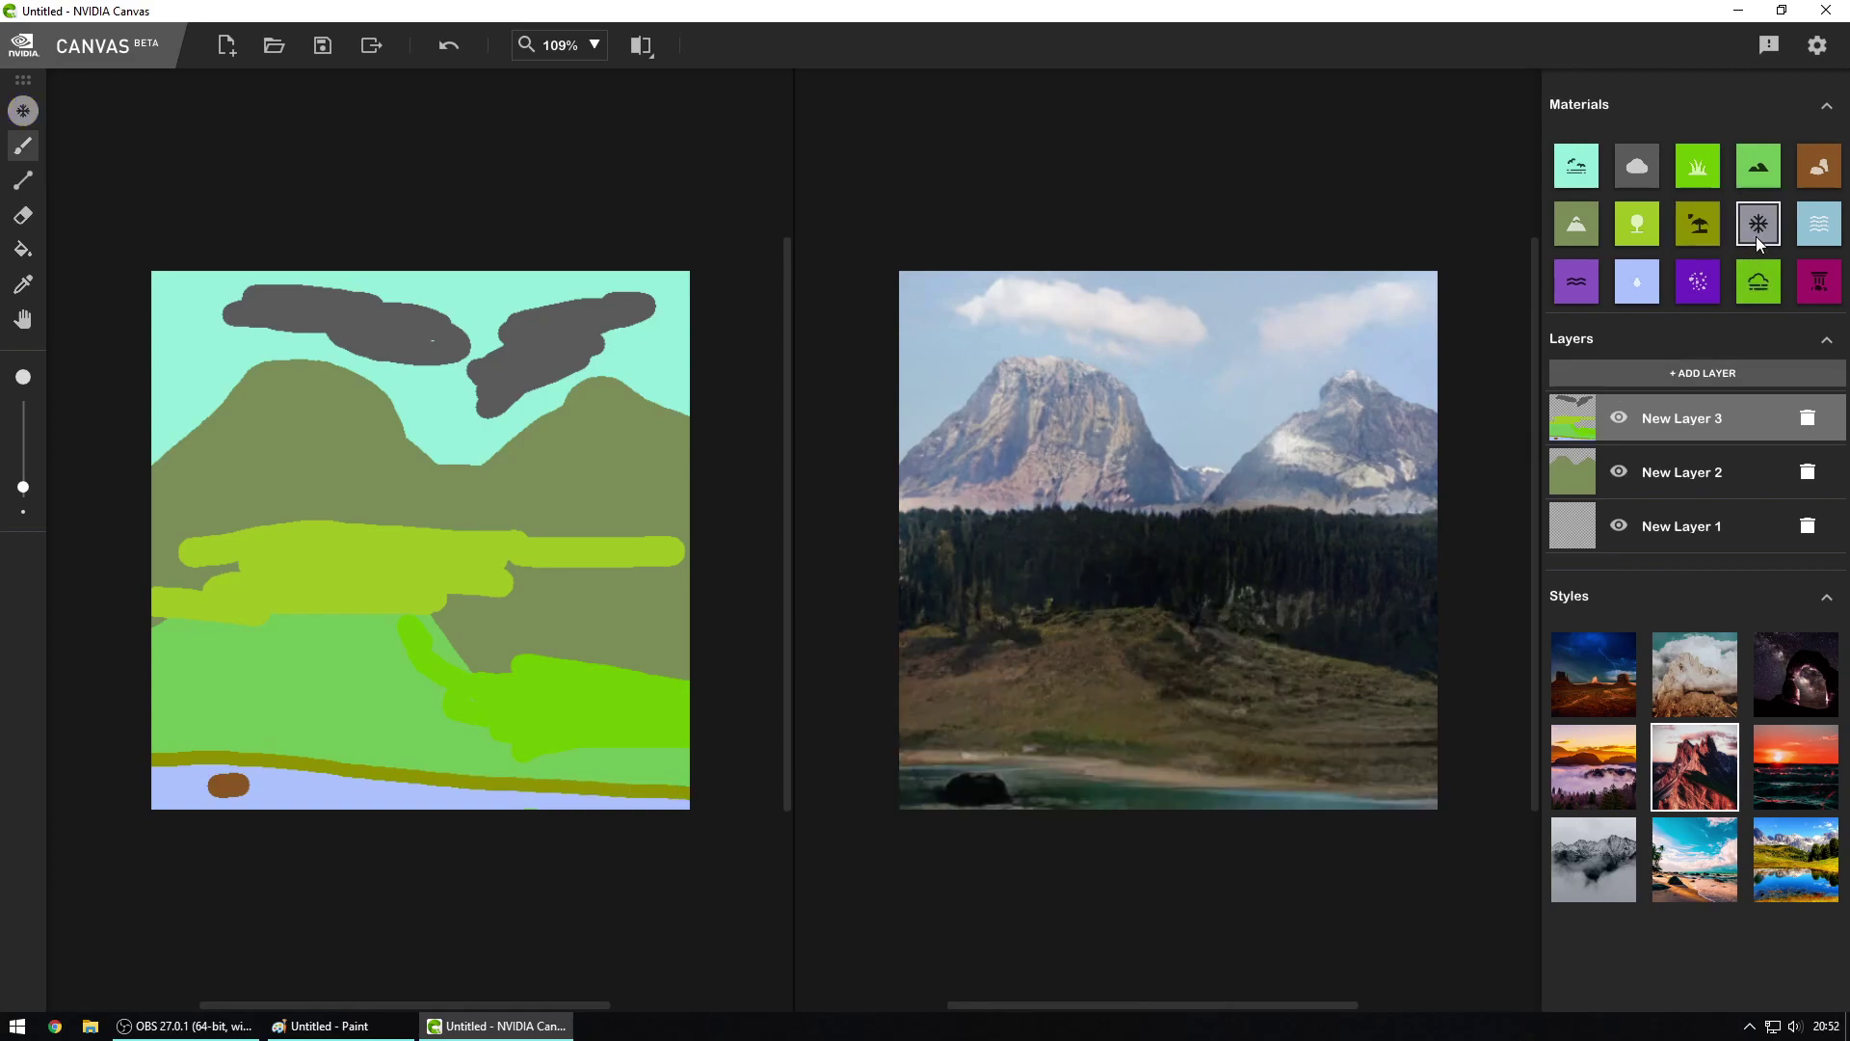
left_click_drag(454, 561, 495, 560)
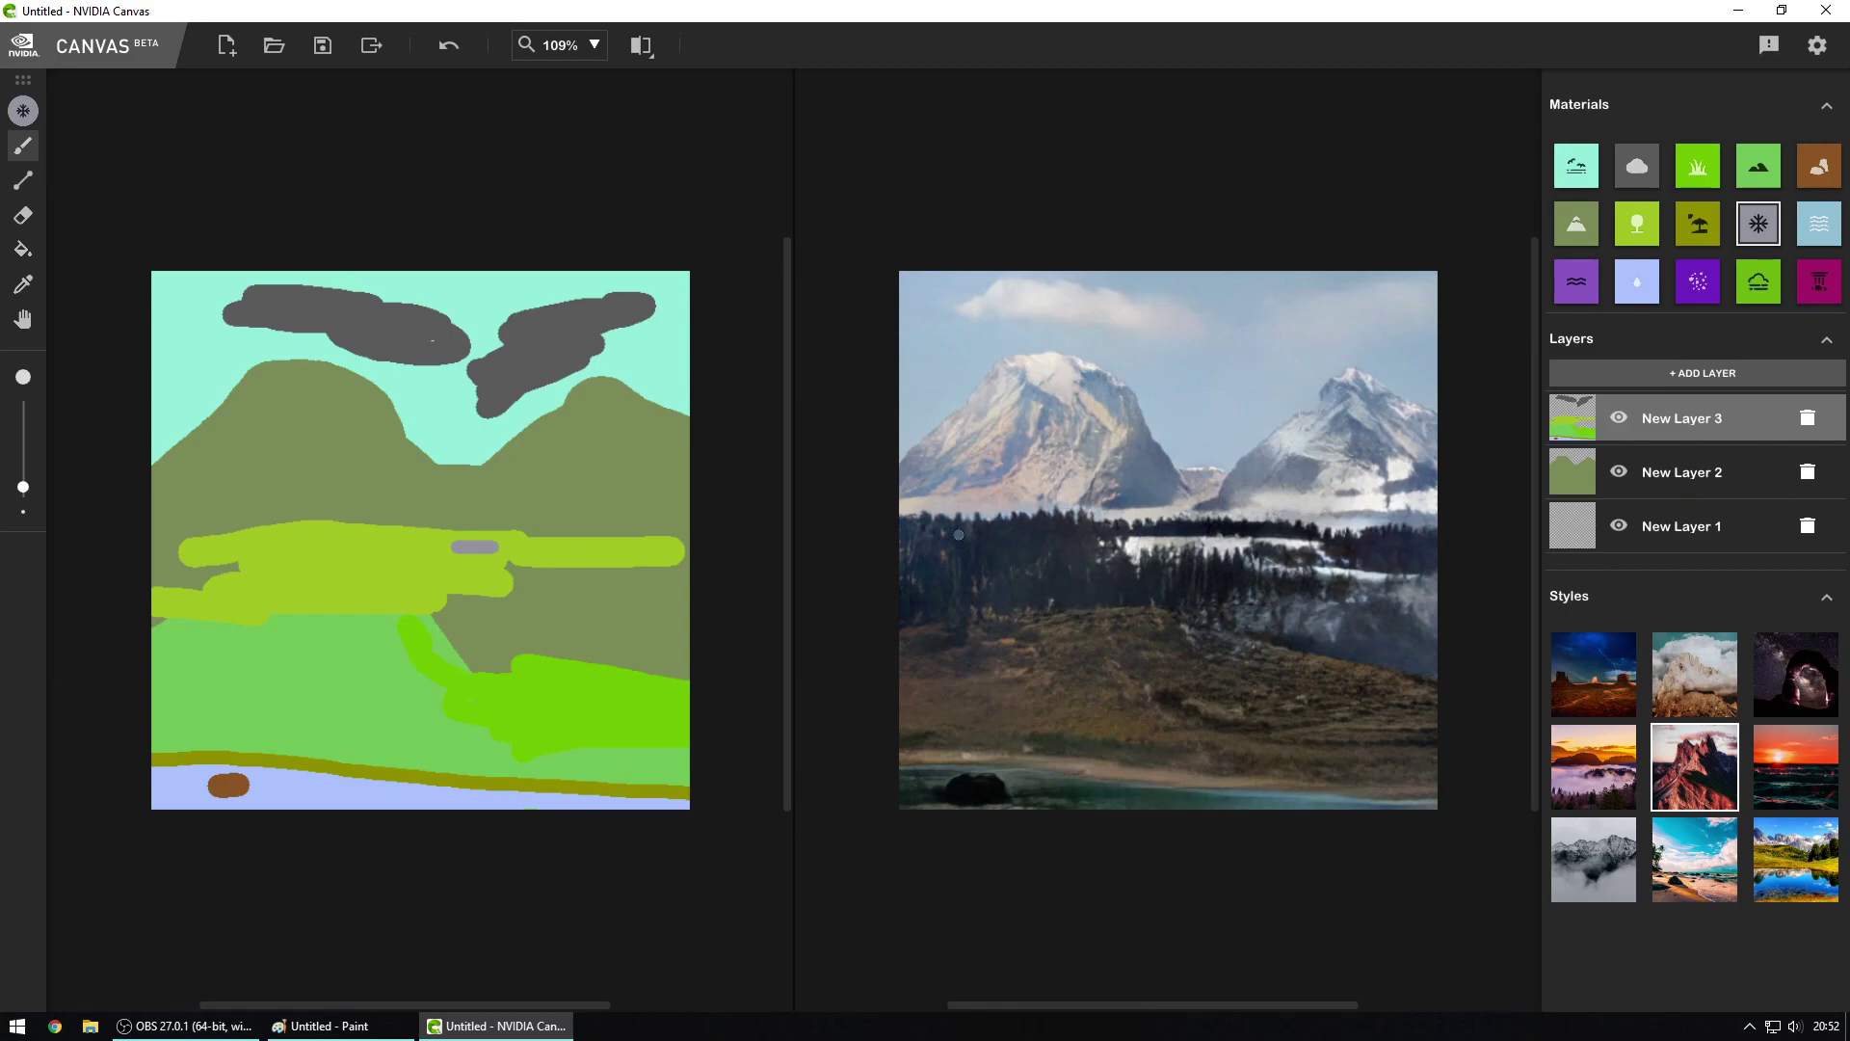
Step: Paint the river material across the full canvas width just below the sand strip, over the upper part of the water
left_click(1827, 227)
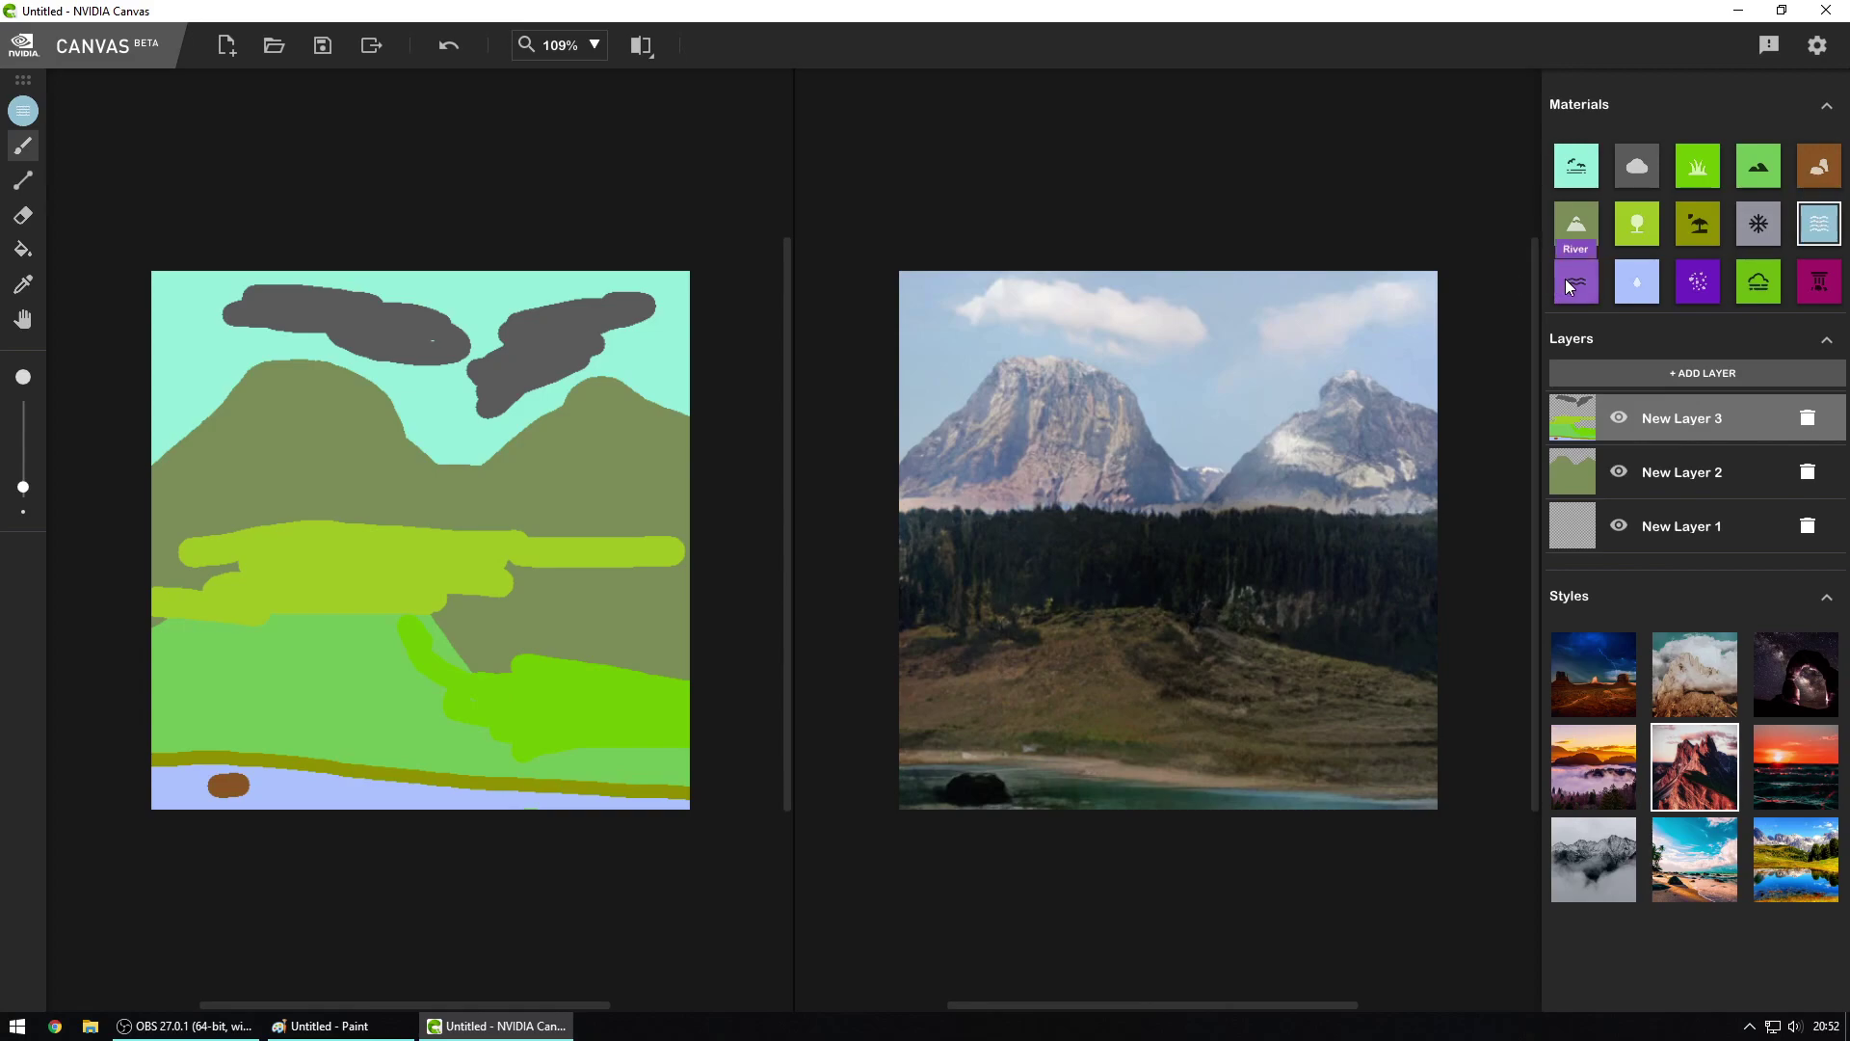
left_click(1586, 292)
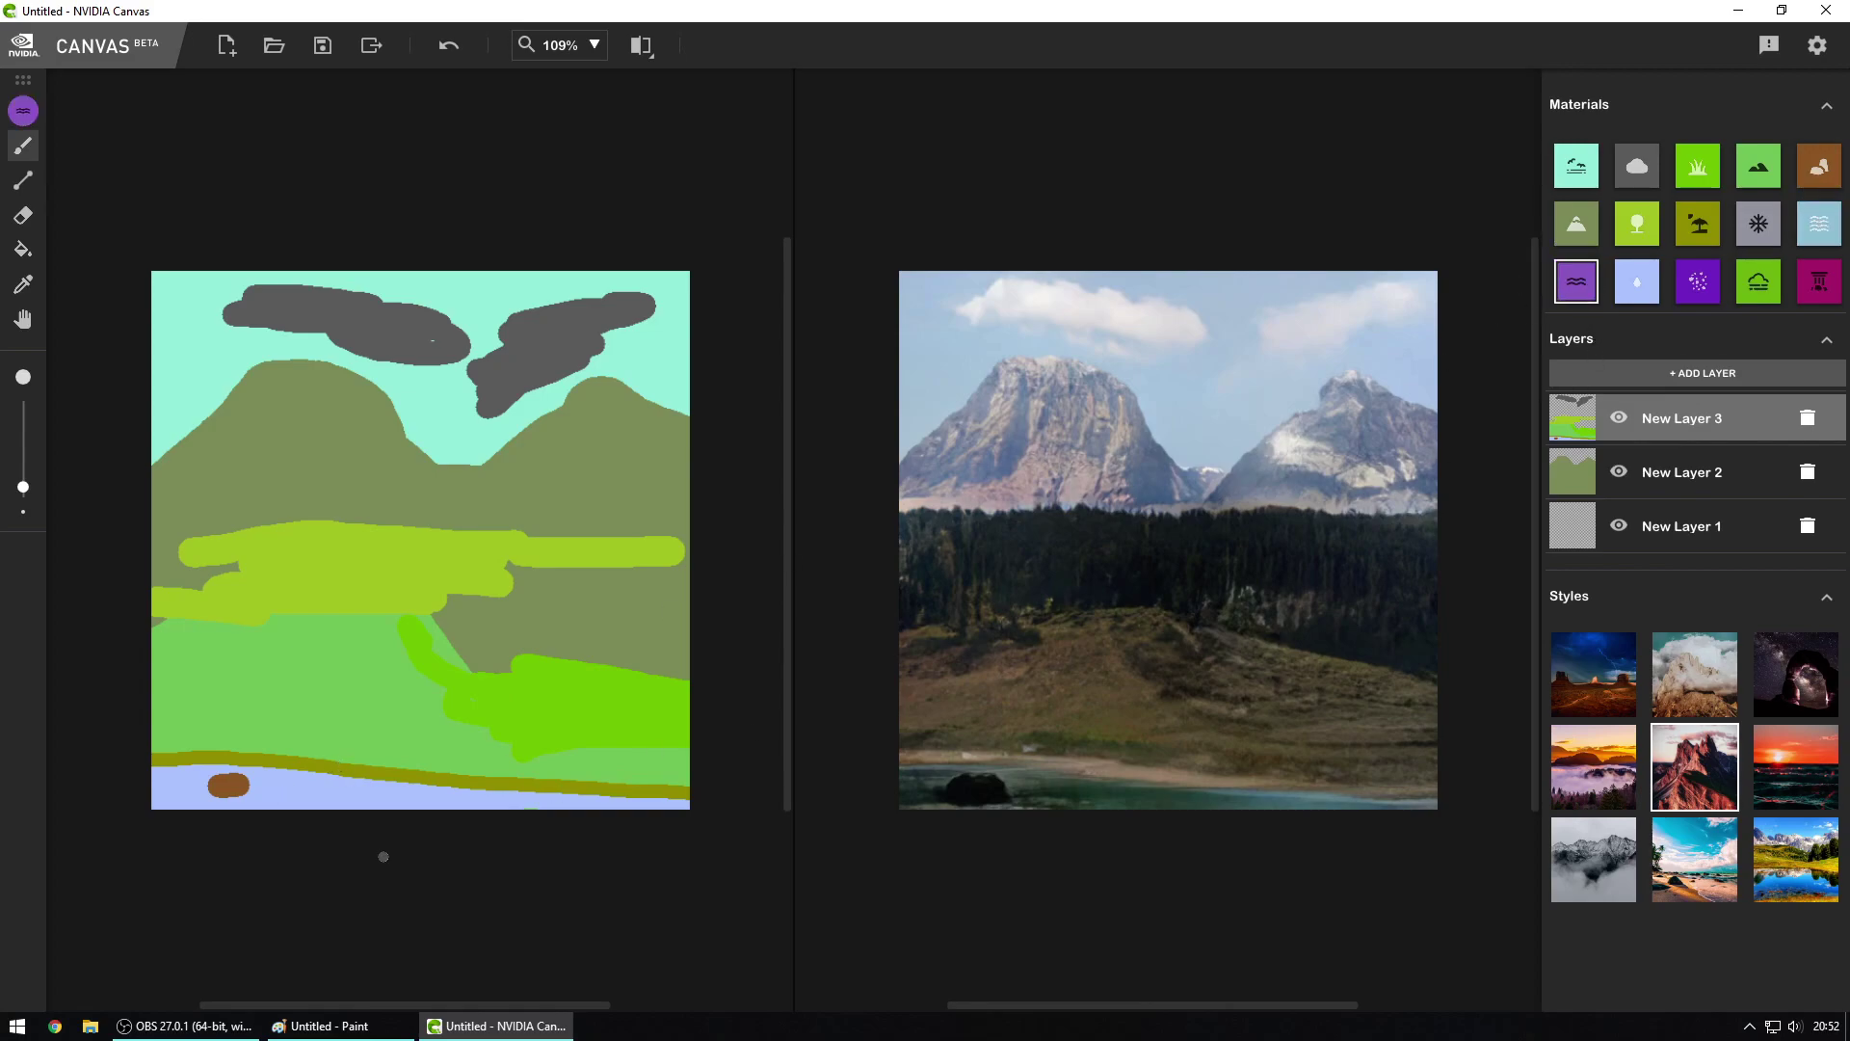
mouse_move(143, 776)
left_mouse_down()
mouse_move(639, 806)
mouse_move(479, 810)
mouse_move(687, 806)
mouse_move(462, 794)
mouse_move(735, 806)
left_mouse_up()
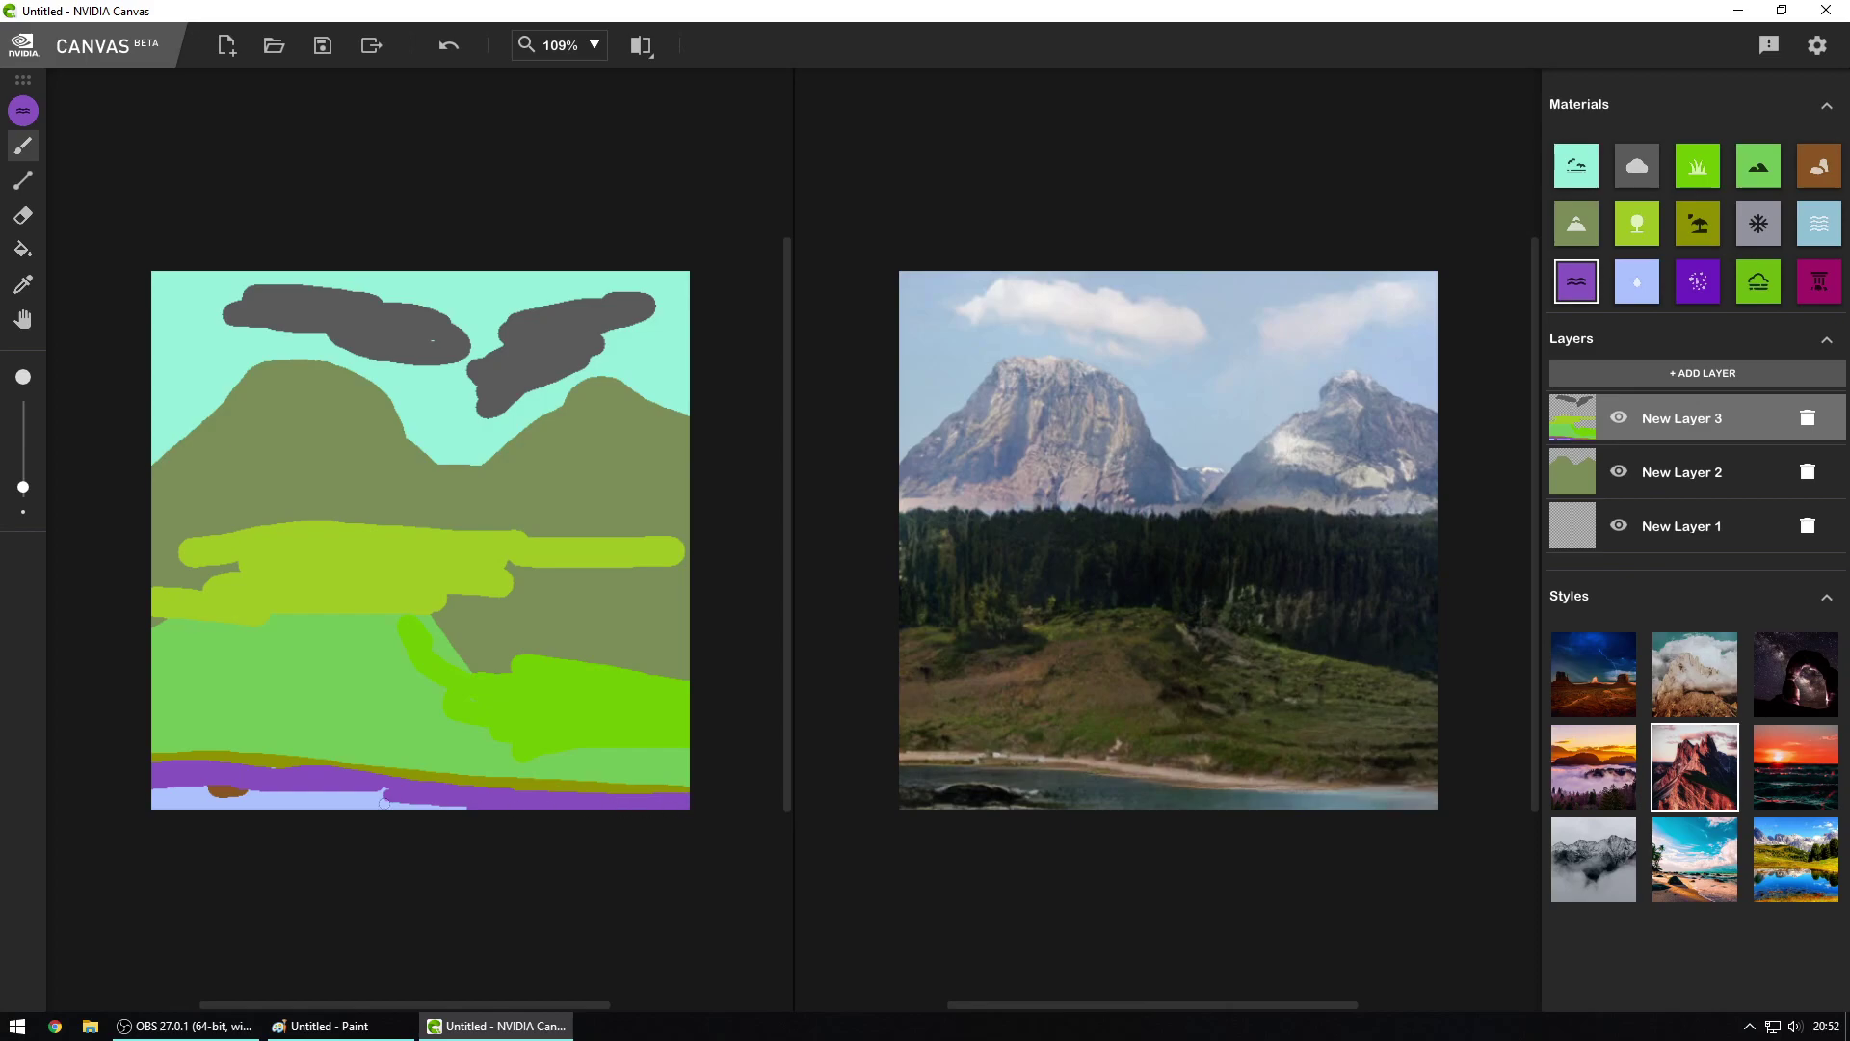
Step: Try gravel strokes across the green hill, one nearly horizontal and one sloping down to the grass patch, undoing each
left_click(1638, 297)
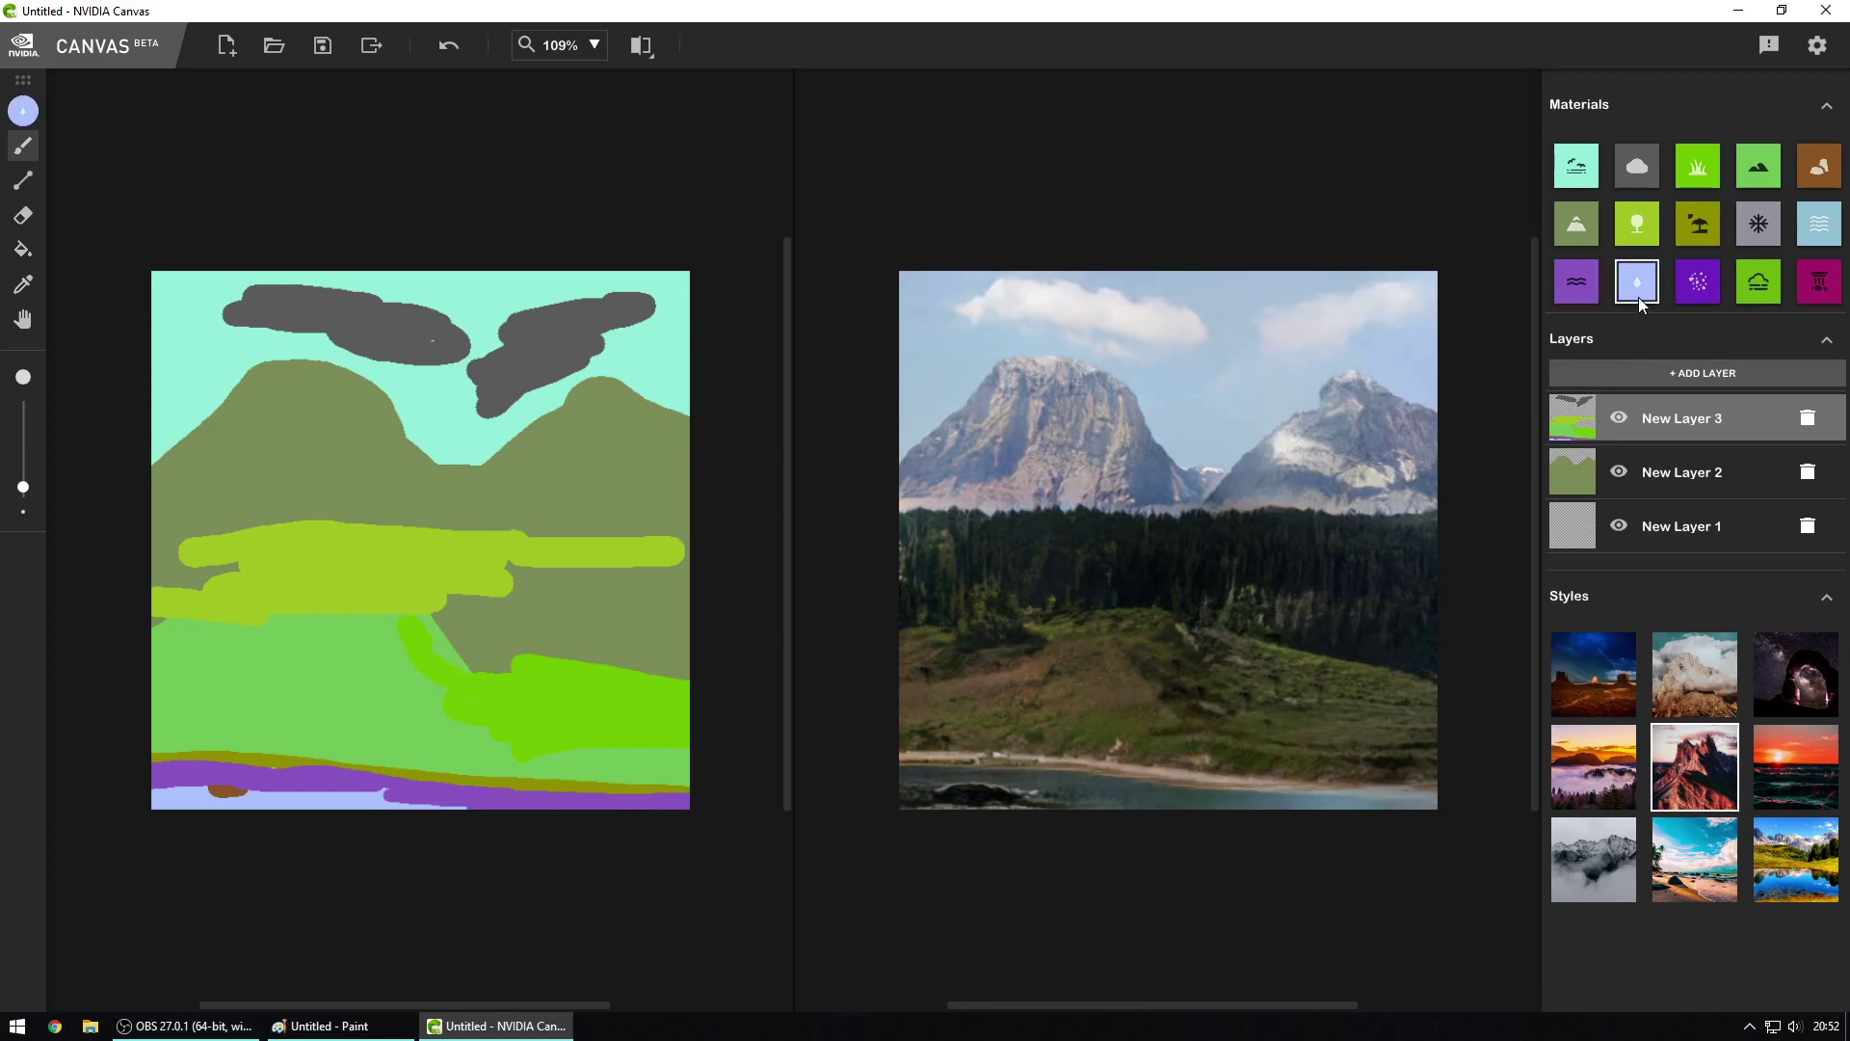
left_click(1698, 284)
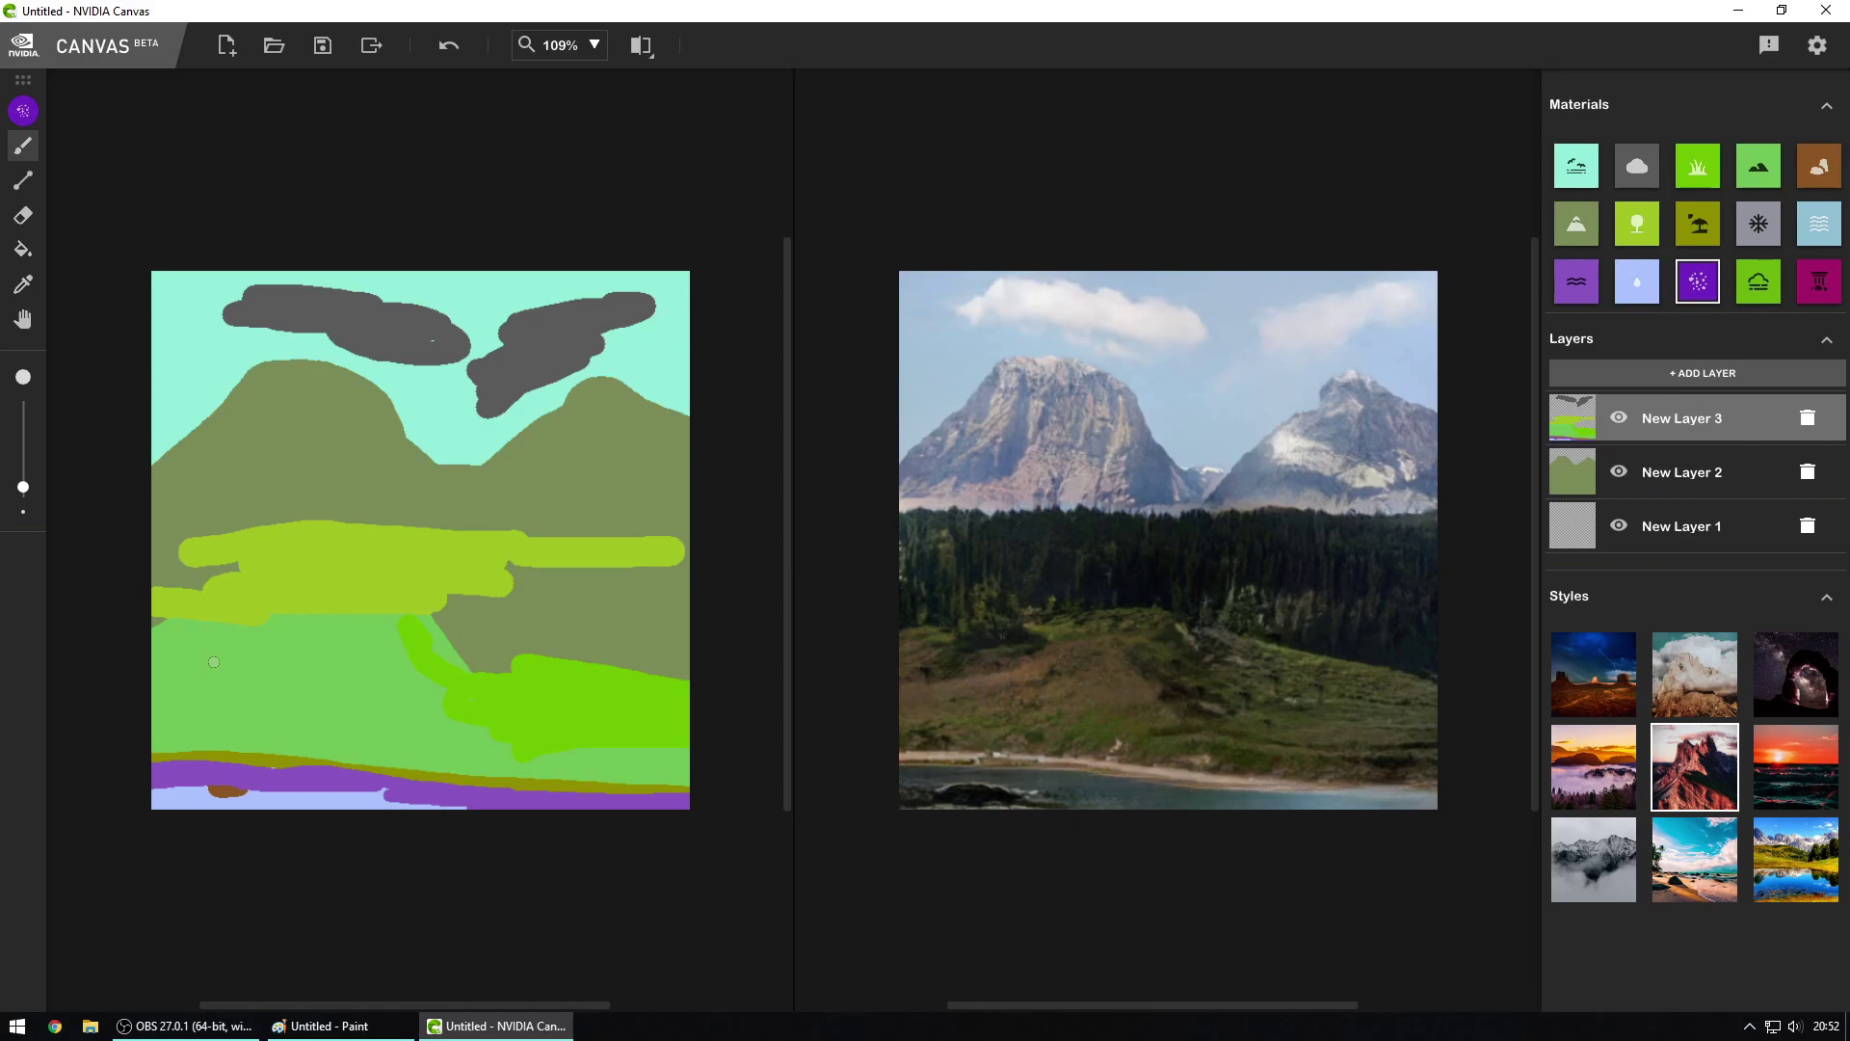
left_click_drag(182, 704, 538, 715)
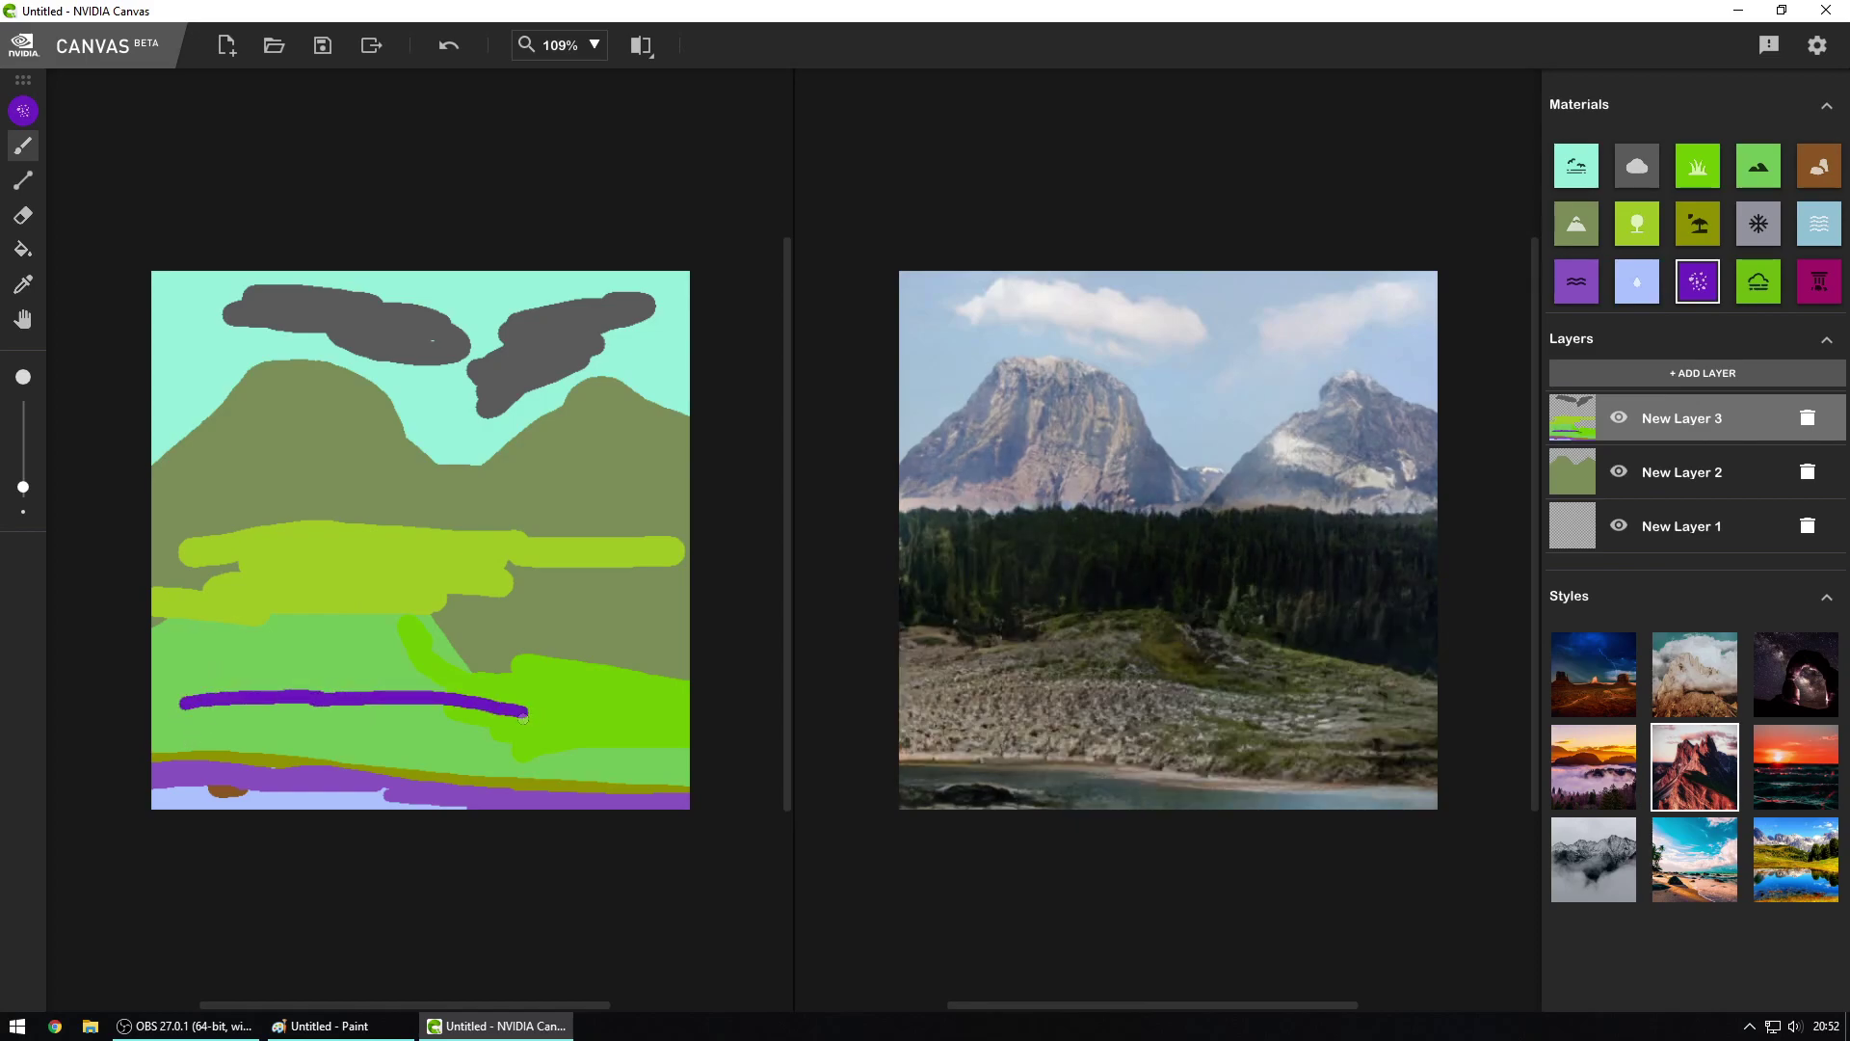
key("ctrl+z")
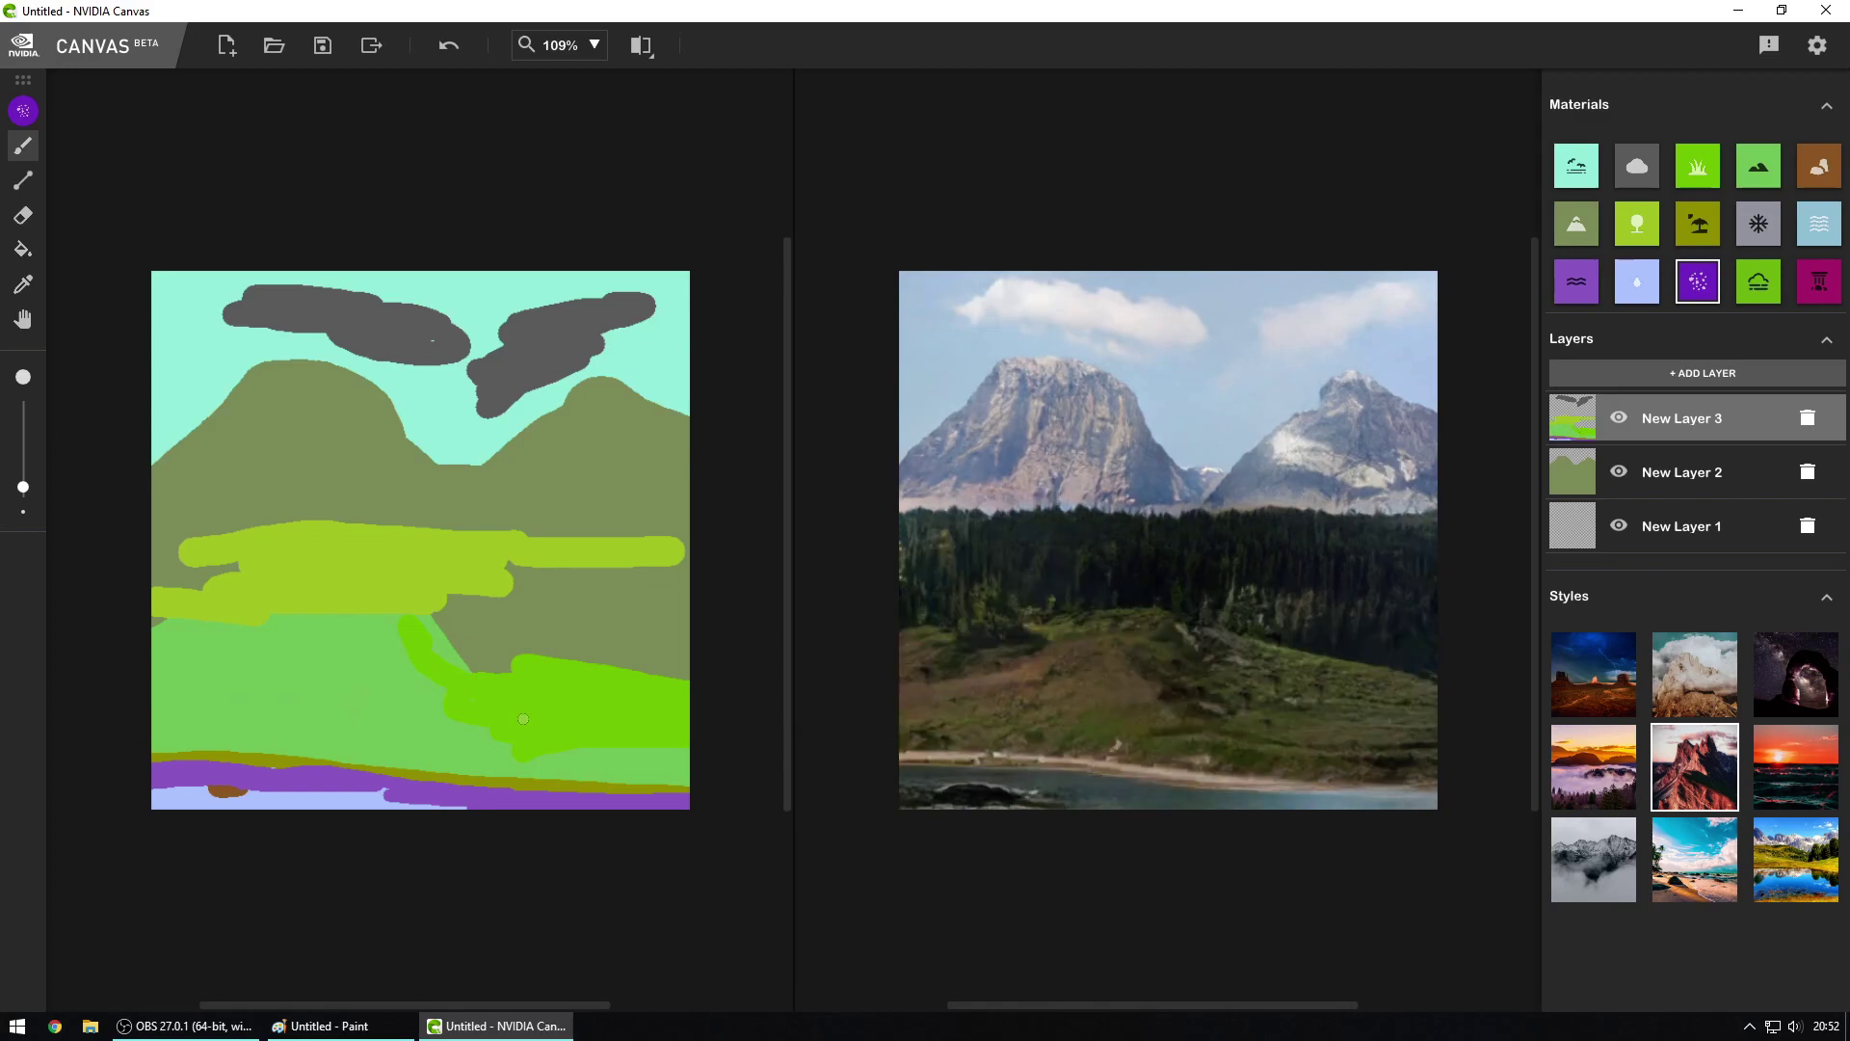
left_click_drag(329, 652, 526, 710)
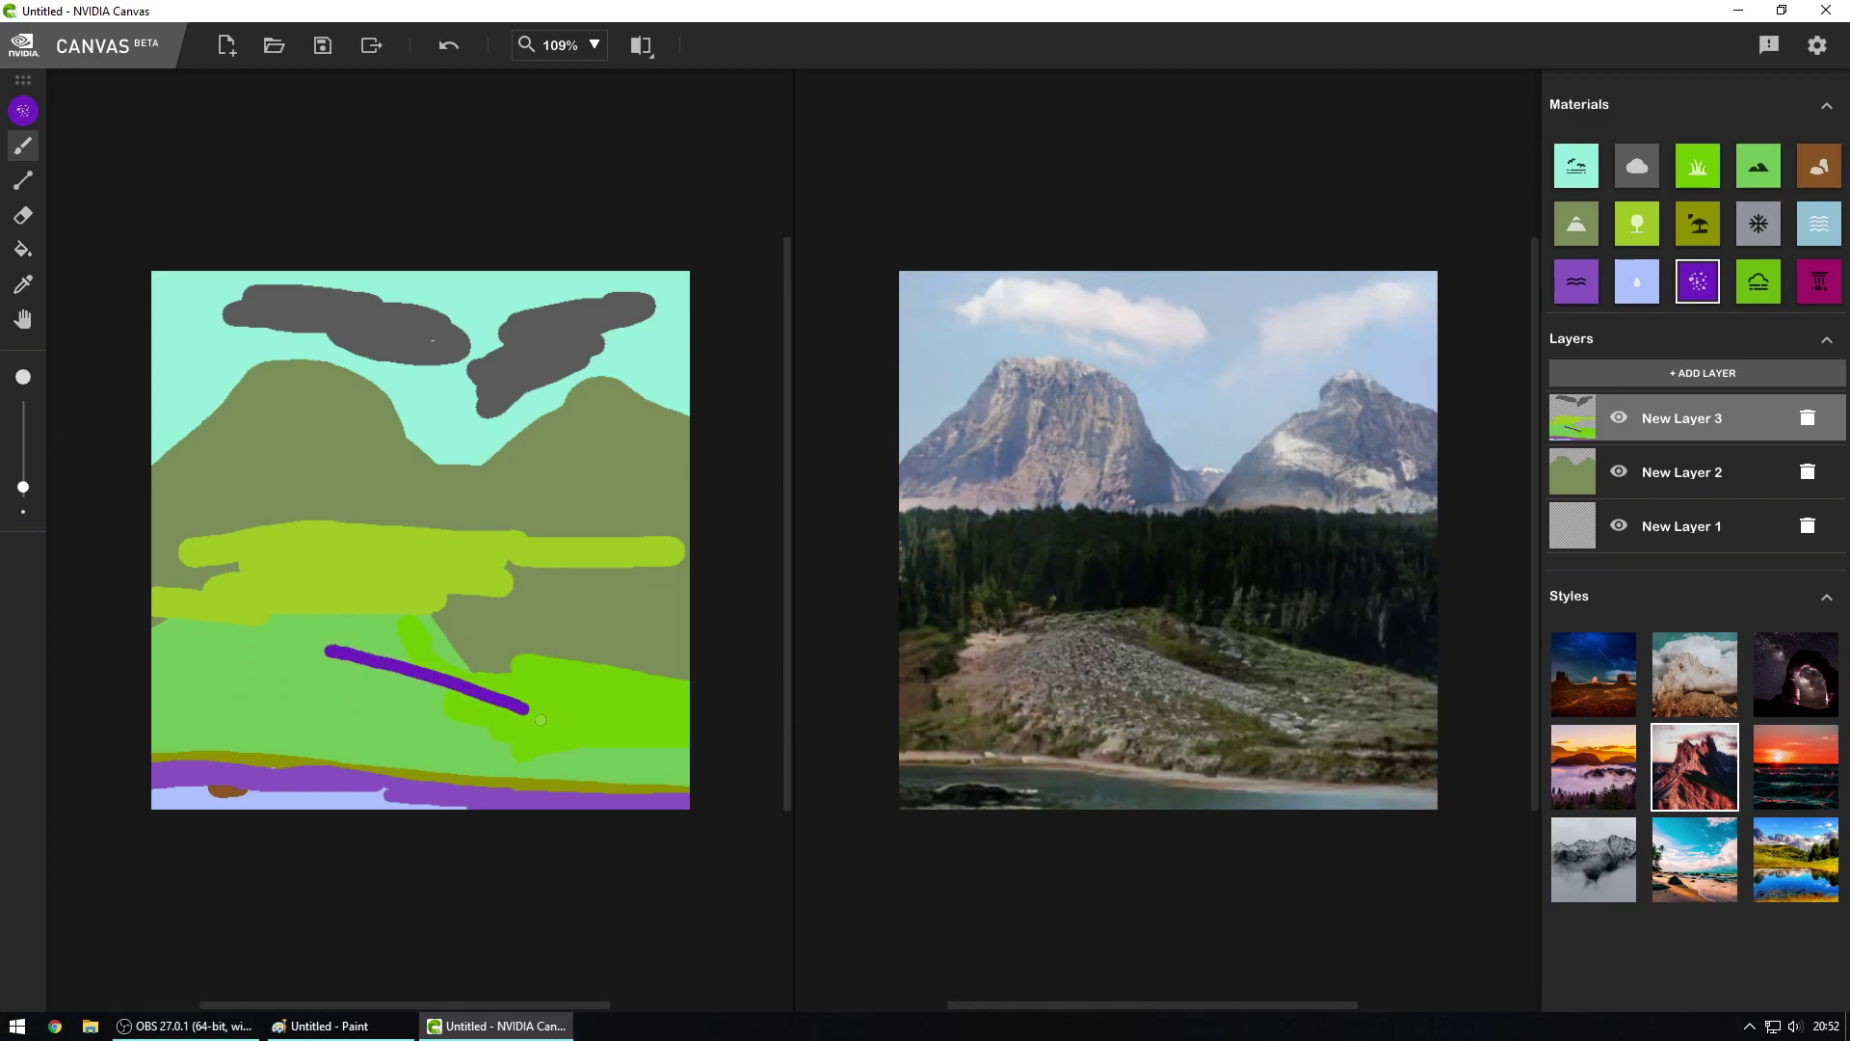
key("ctrl+z")
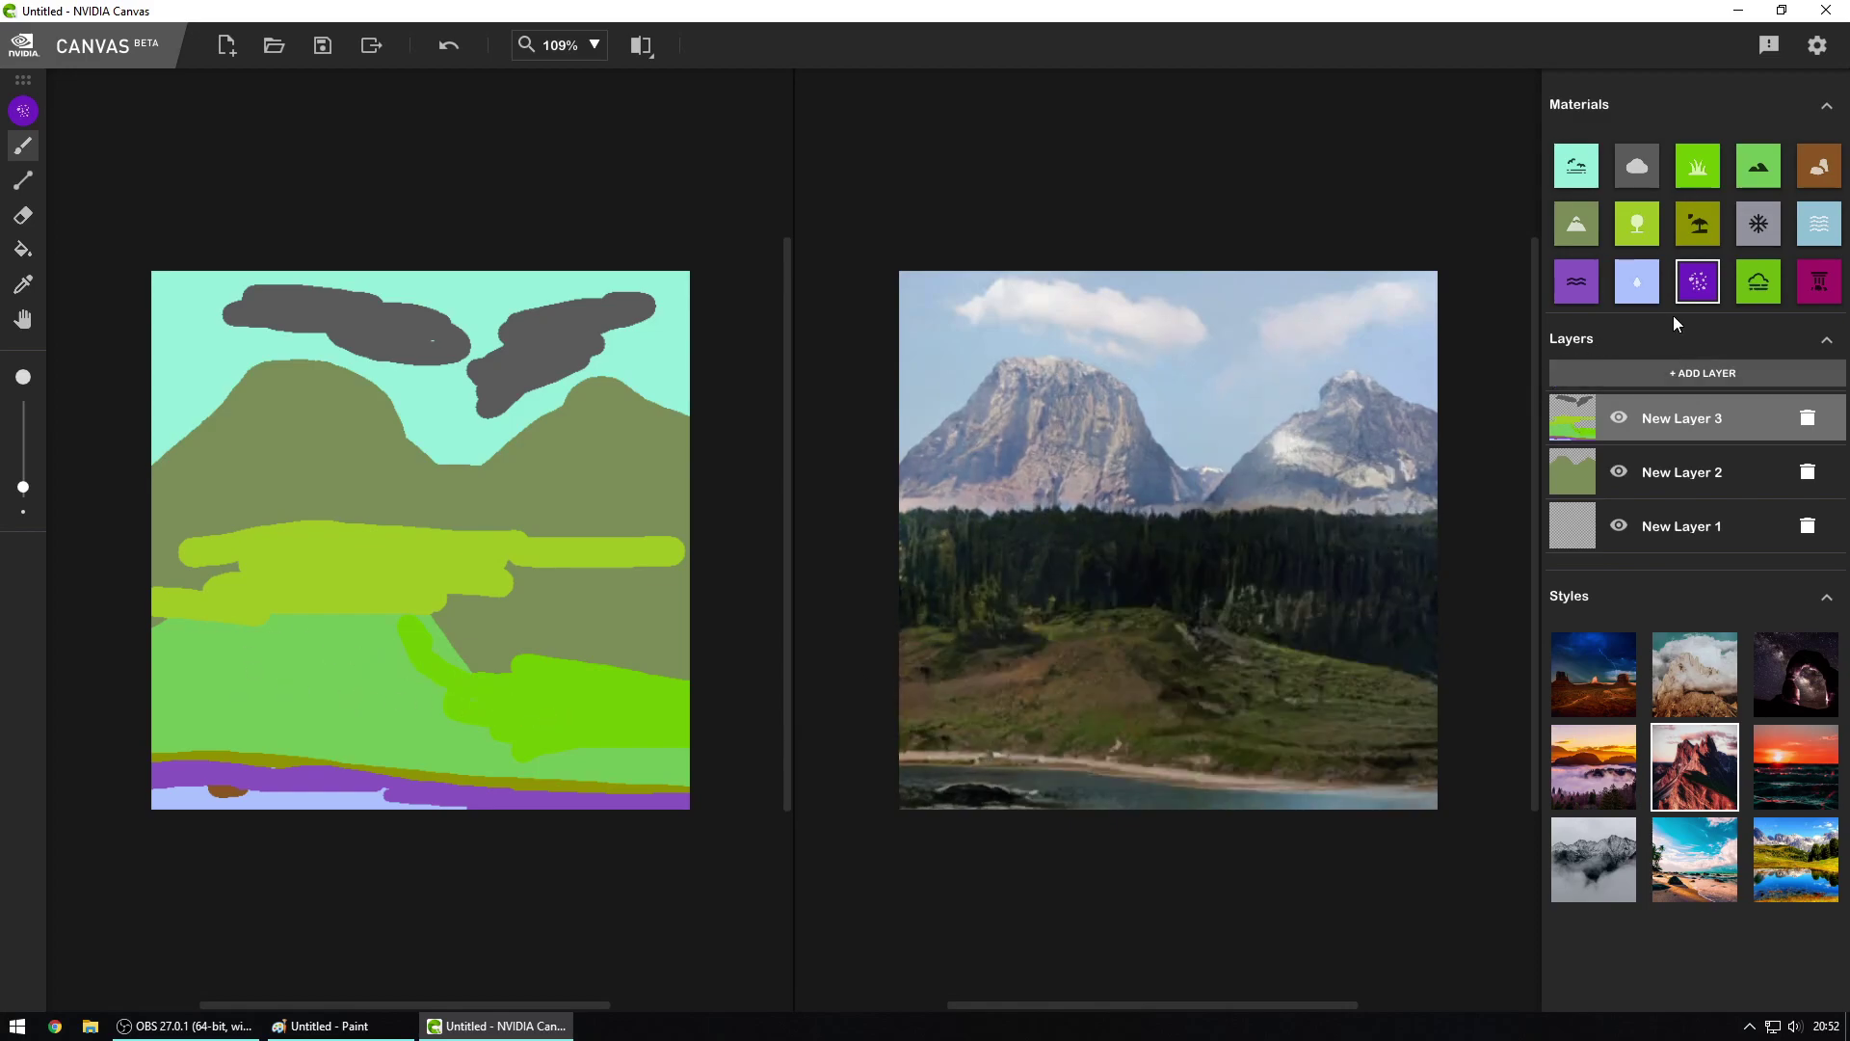
Step: Add a new layer above the existing three and prepare a larger brush with the fog material
left_click(1746, 285)
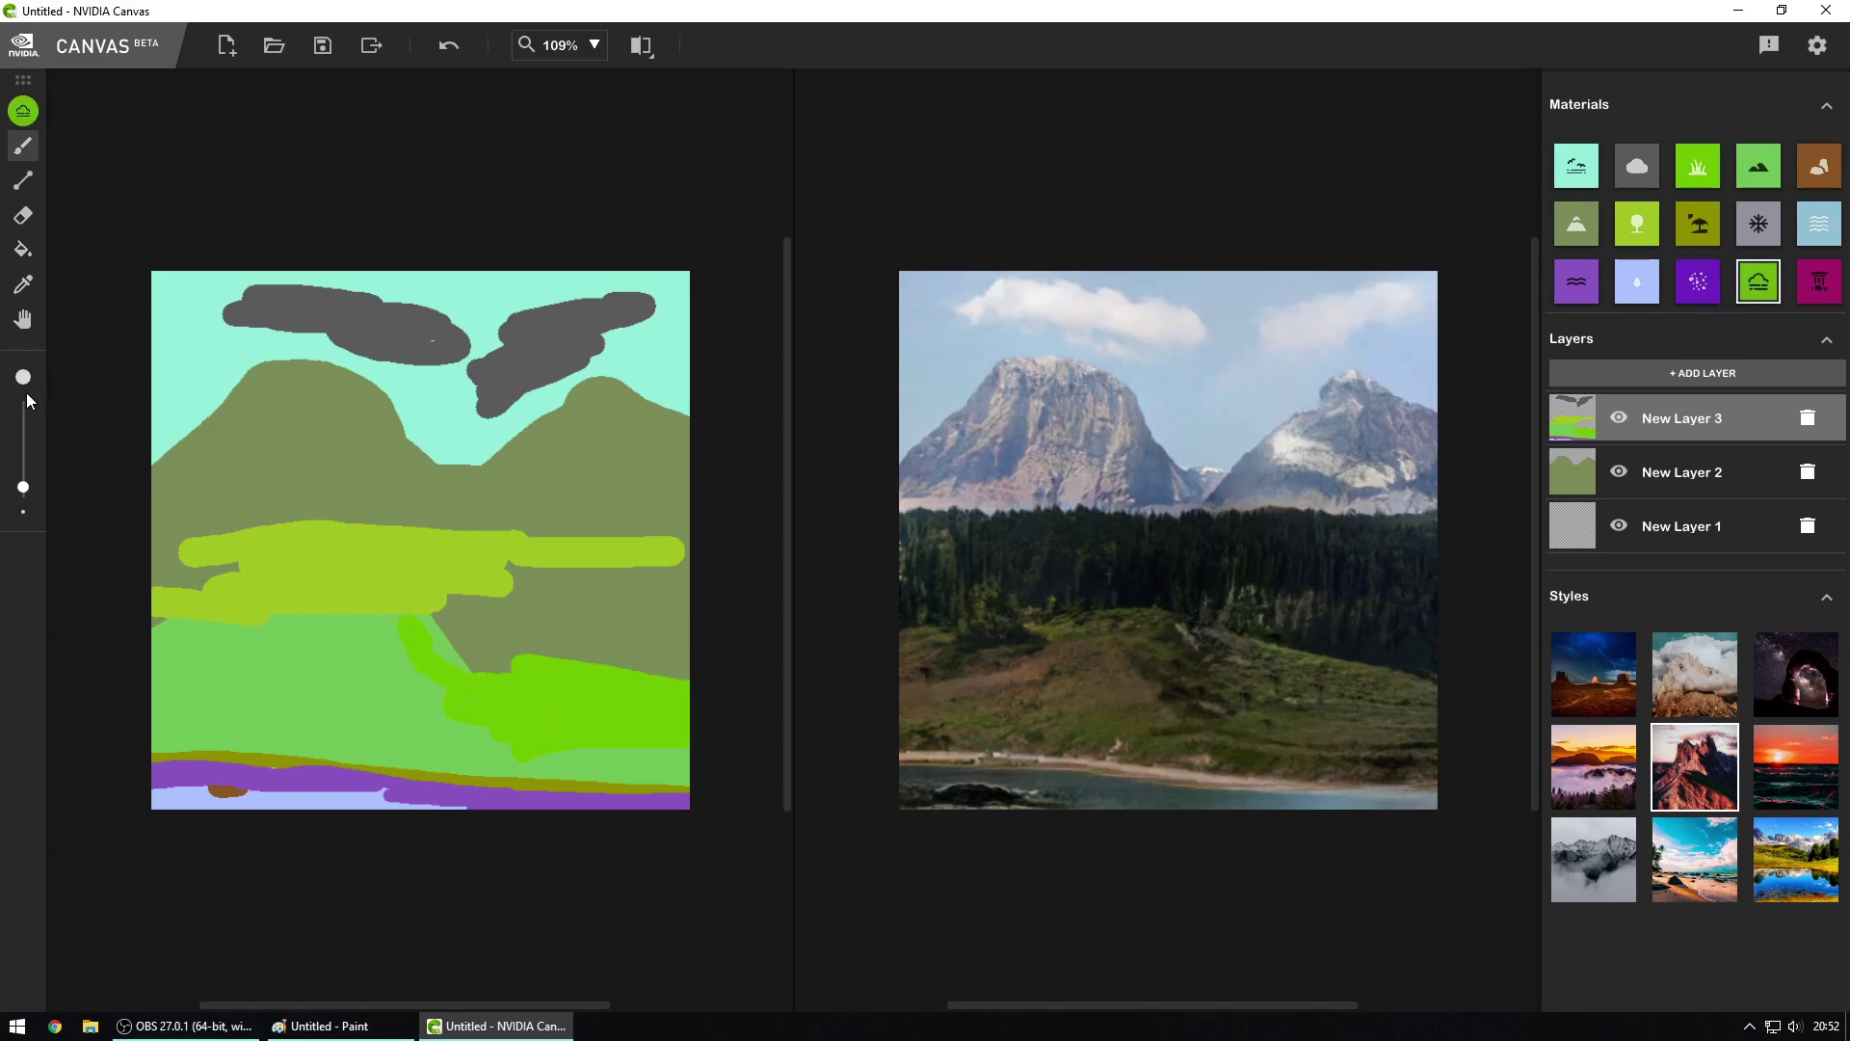
left_click_drag(23, 487, 23, 464)
left_click(1639, 370)
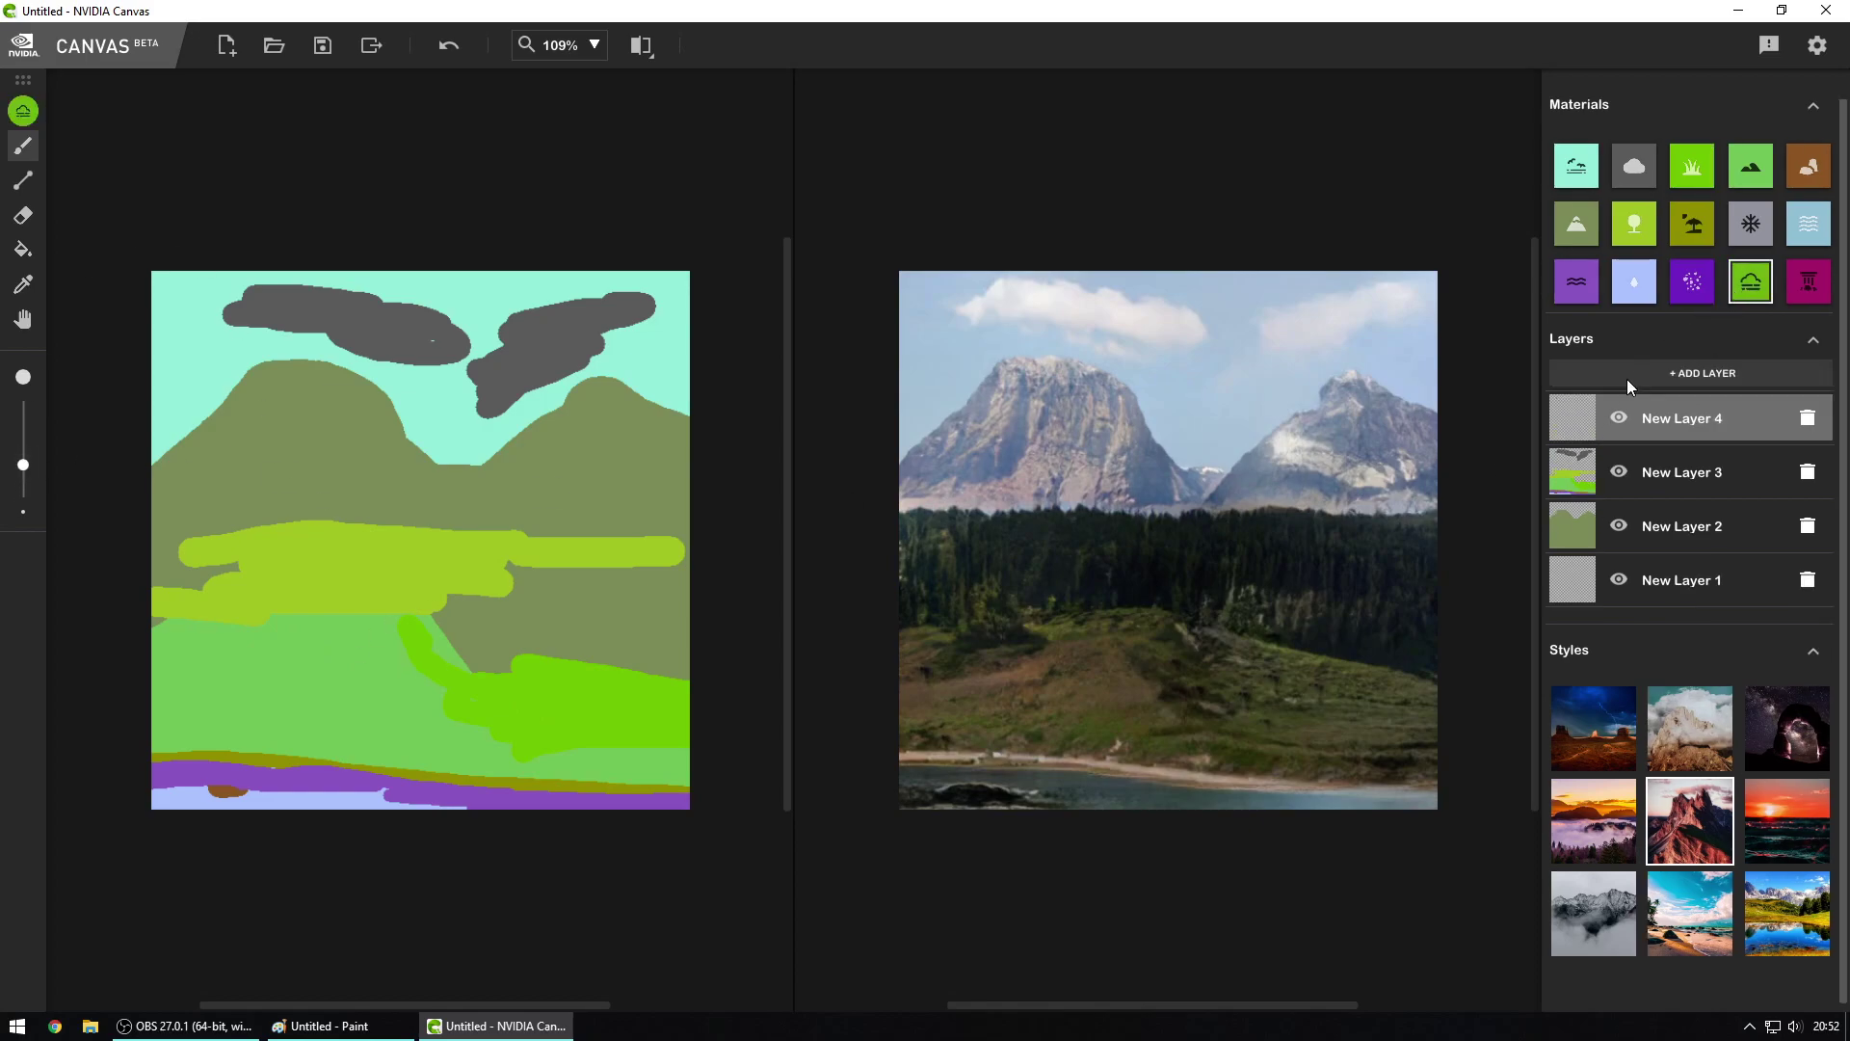
Step: Try fog strokes along the forest band's lower edge and across the upper edge of the grass patch, undoing each
left_click_drag(214, 616, 540, 609)
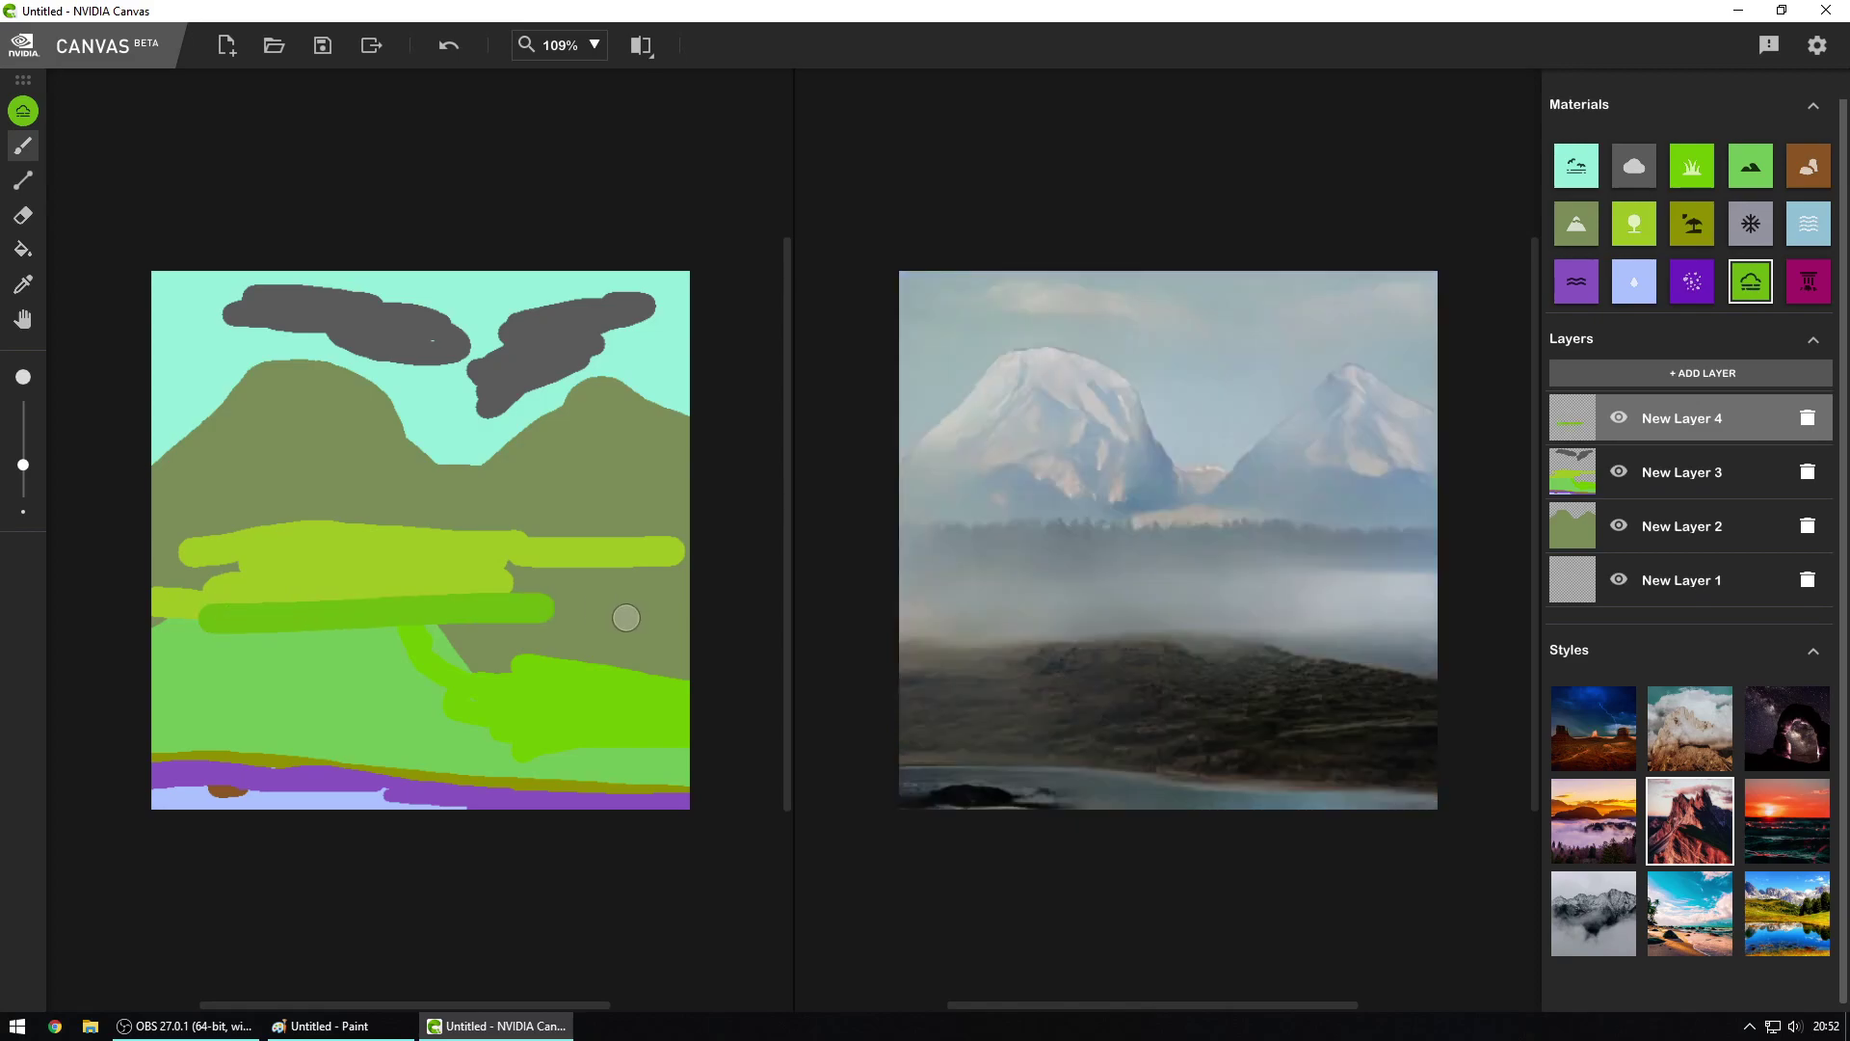
key("ctrl+z")
mouse_move(392, 648)
left_mouse_down()
mouse_move(464, 683)
mouse_move(508, 663)
mouse_move(458, 647)
mouse_move(621, 652)
left_mouse_up()
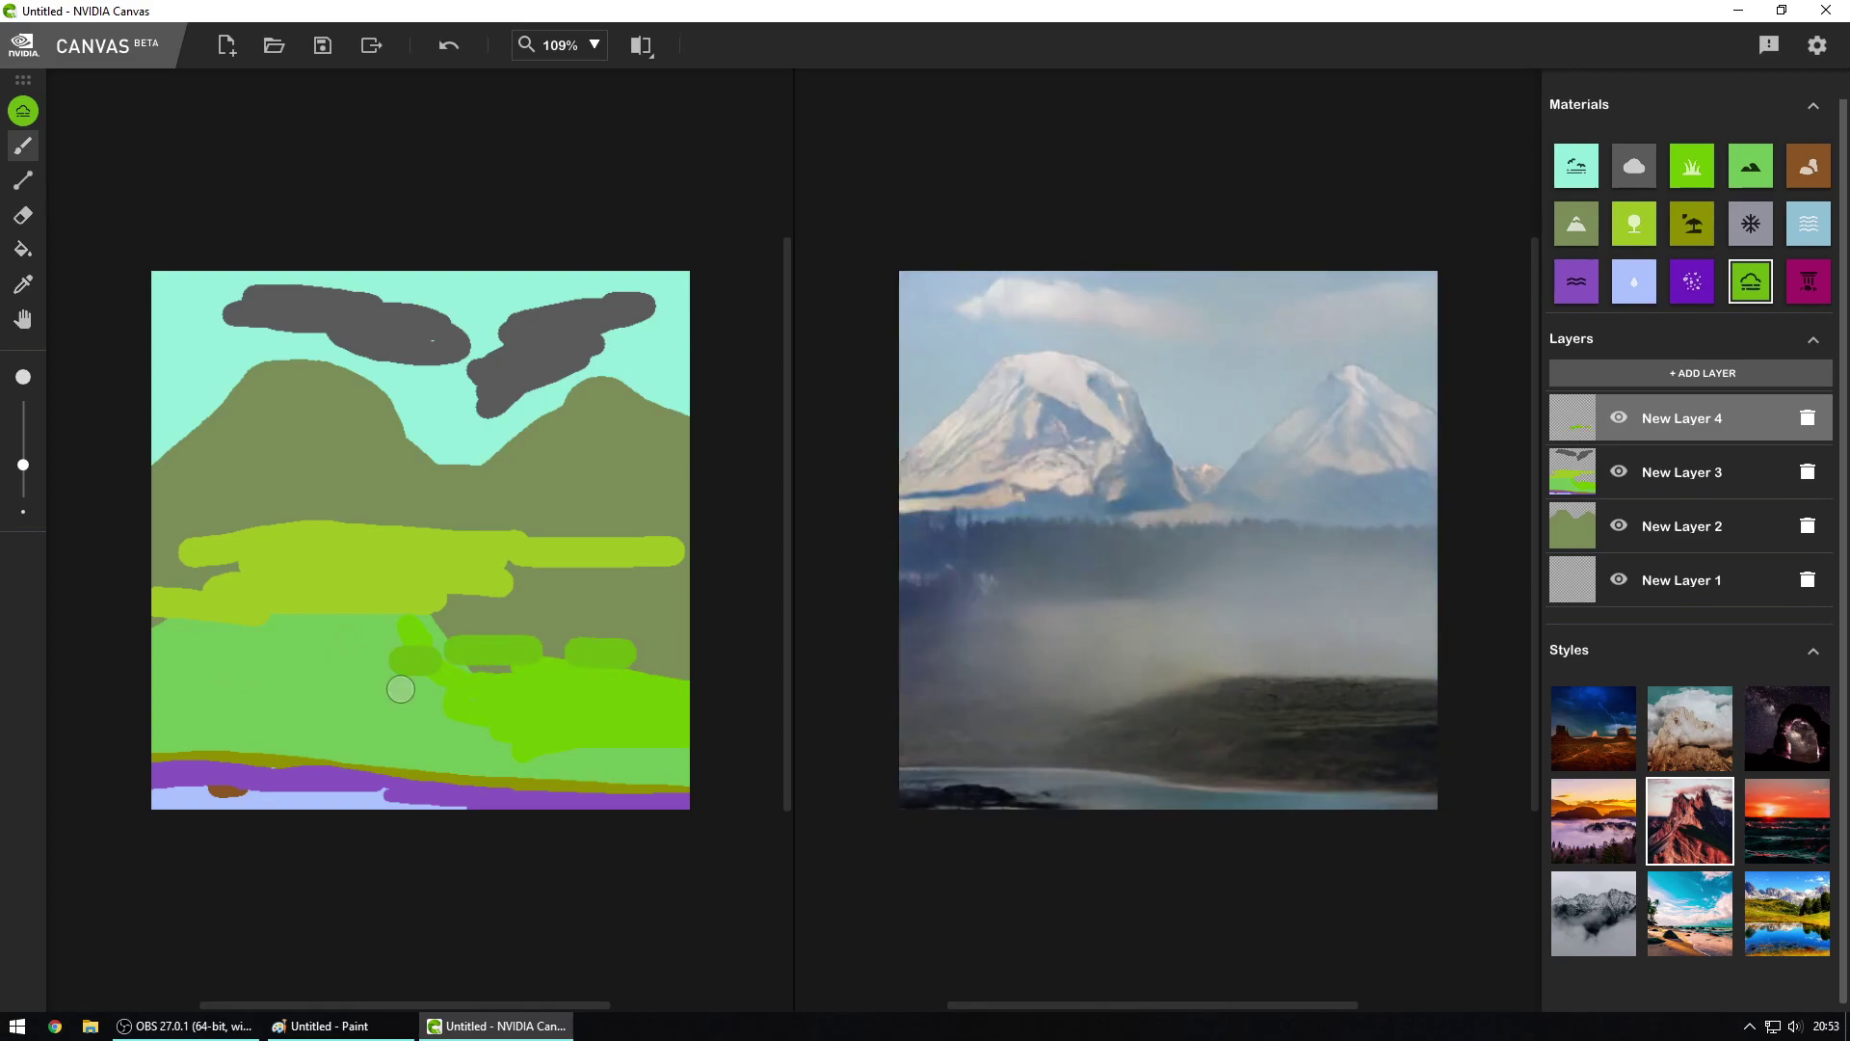
key("ctrl+z")
key("ctrl+z")
Step: Paint a filled rectangular stone wall block on the left part of the green hill with a slightly larger brush
left_click(1807, 282)
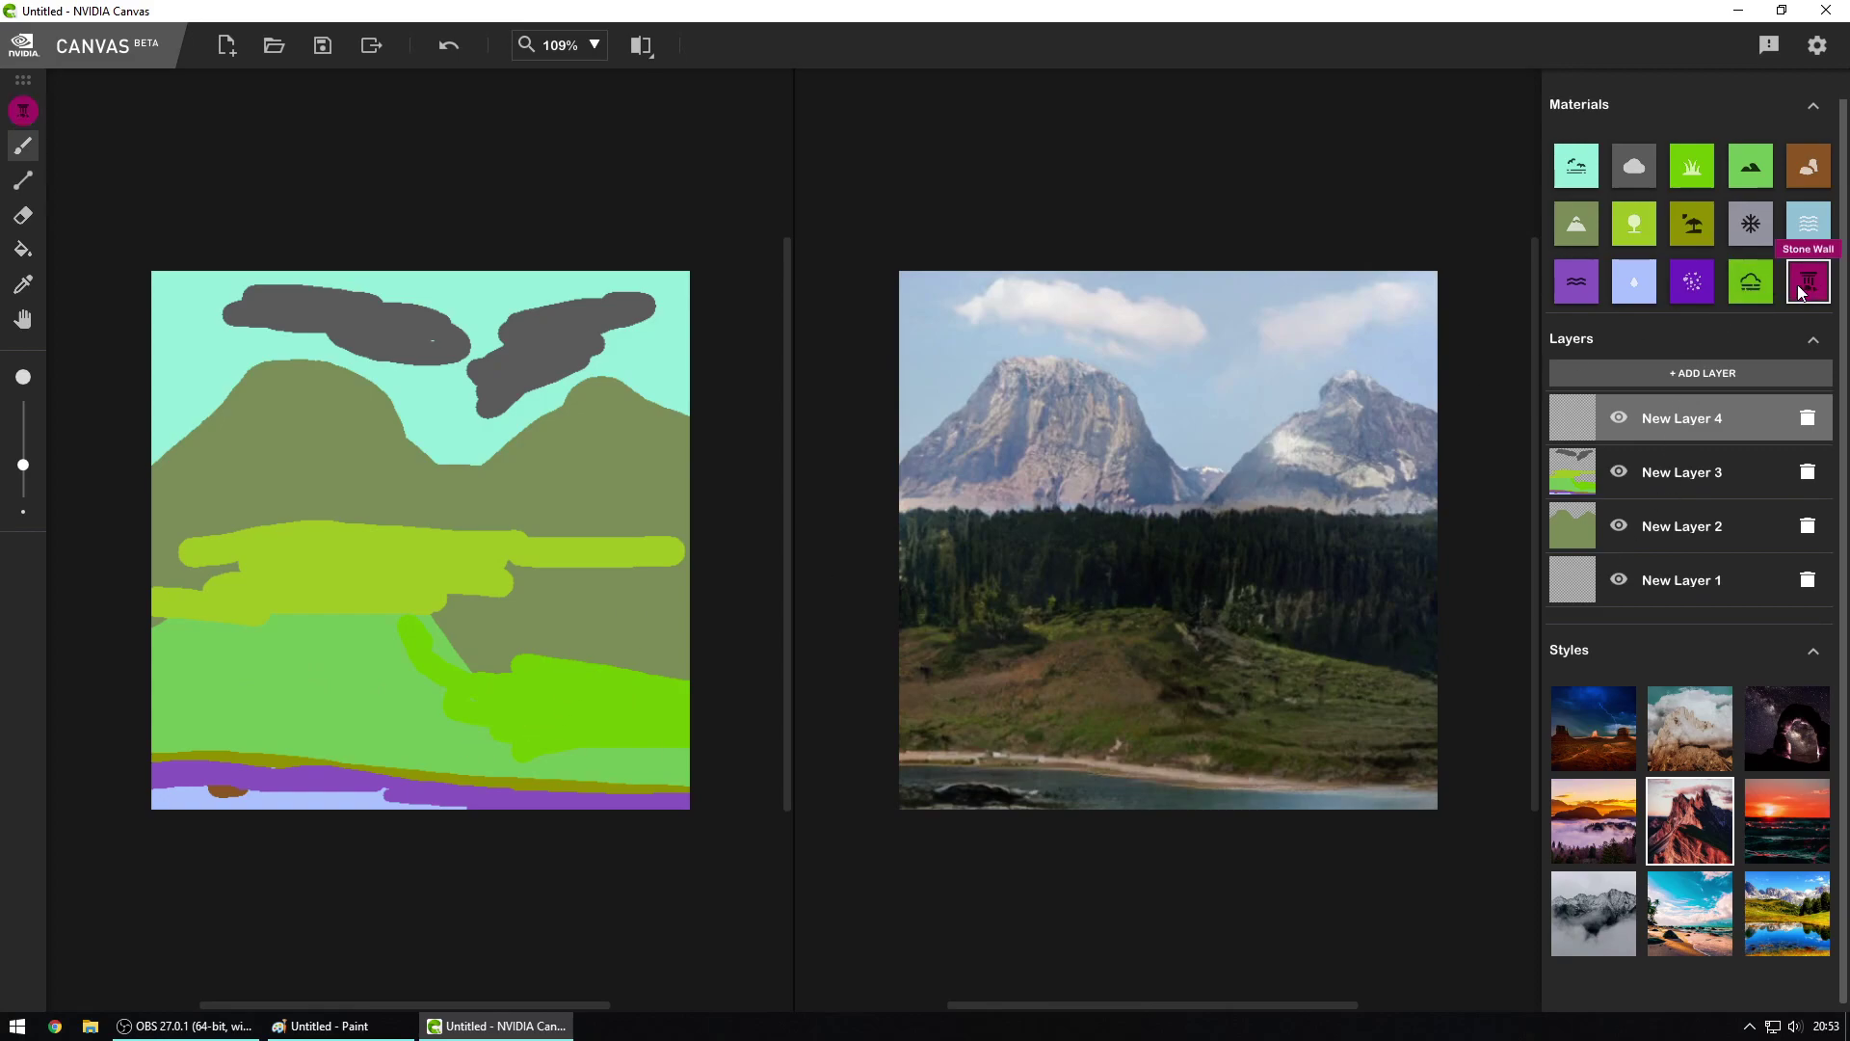
mouse_move(24, 465)
left_mouse_down()
mouse_move(23, 484)
mouse_move(23, 453)
left_mouse_up()
mouse_move(183, 680)
left_mouse_down()
mouse_move(192, 637)
mouse_move(293, 647)
mouse_move(287, 685)
mouse_move(203, 678)
mouse_move(294, 666)
left_mouse_up()
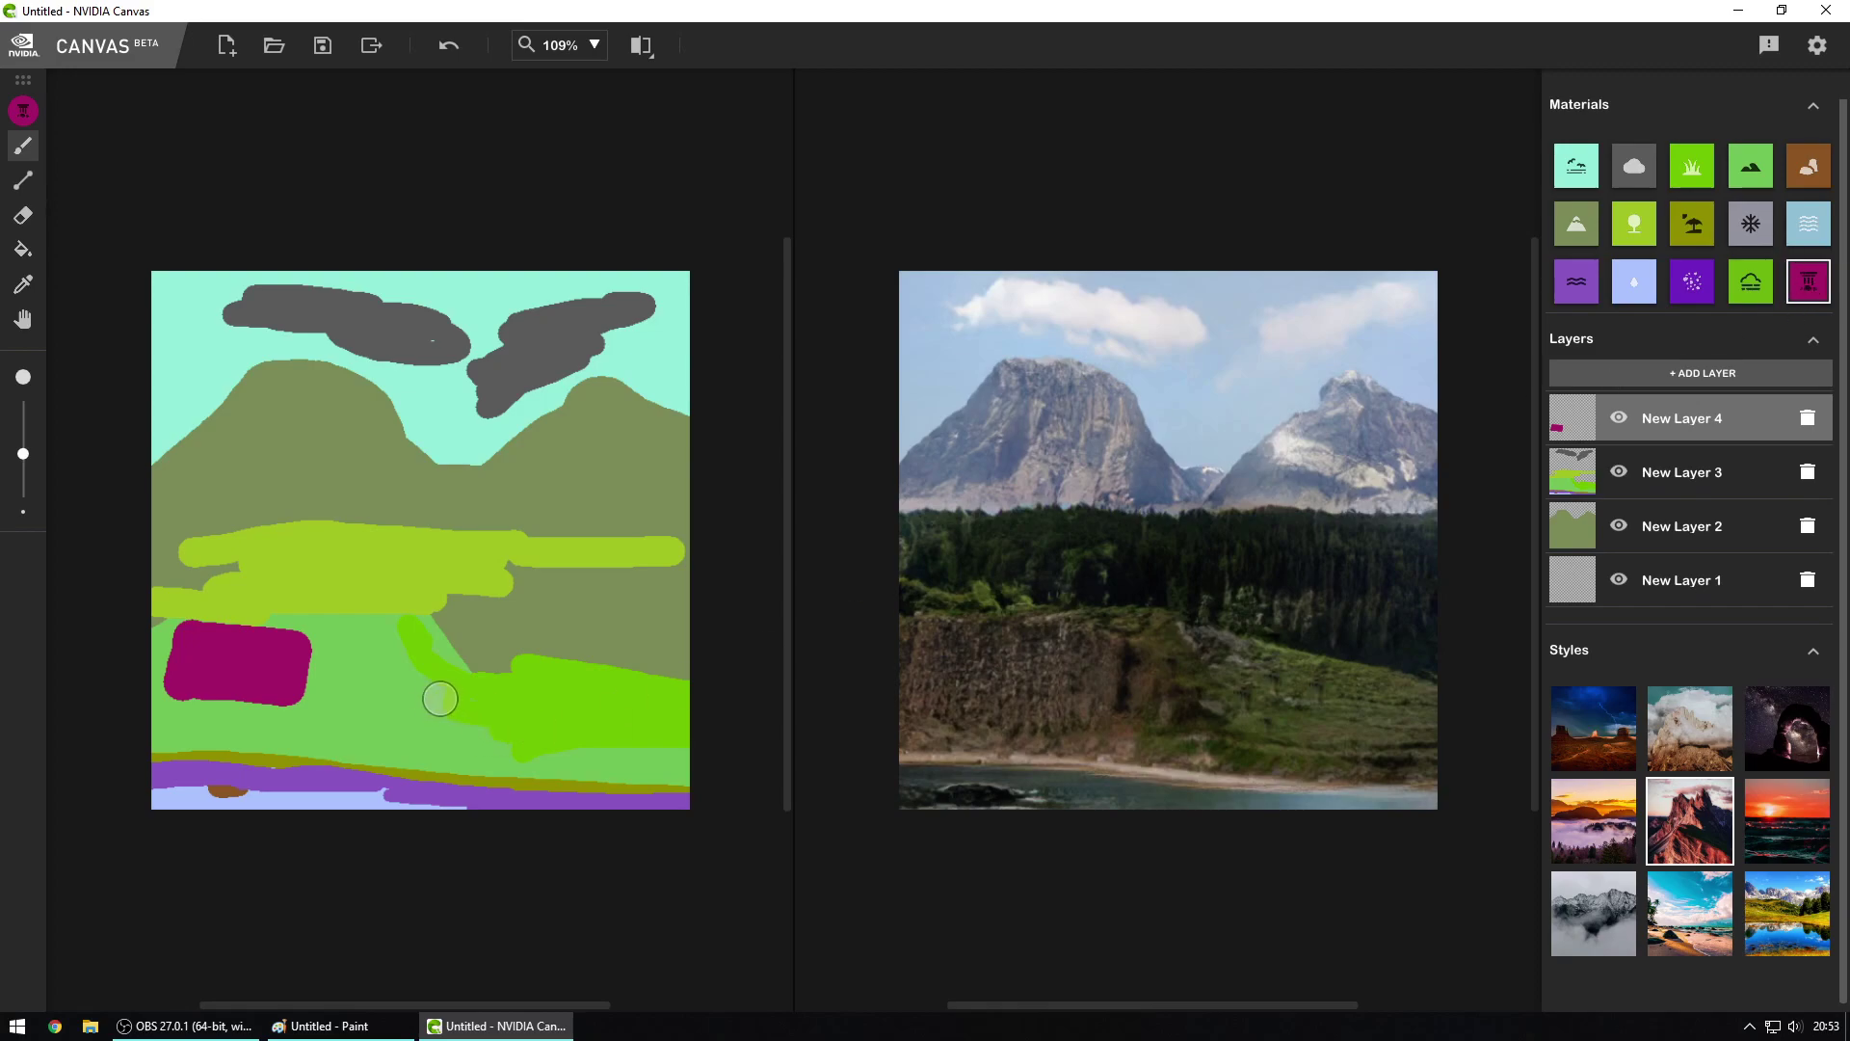
Step: Try a thick stone wall block on the right hillside, undo it, and paint a single wall strip reaching the right canvas edge
mouse_move(399, 712)
left_mouse_down()
mouse_move(407, 675)
mouse_move(613, 698)
mouse_move(401, 714)
mouse_move(520, 727)
mouse_move(433, 696)
mouse_move(567, 710)
left_mouse_up()
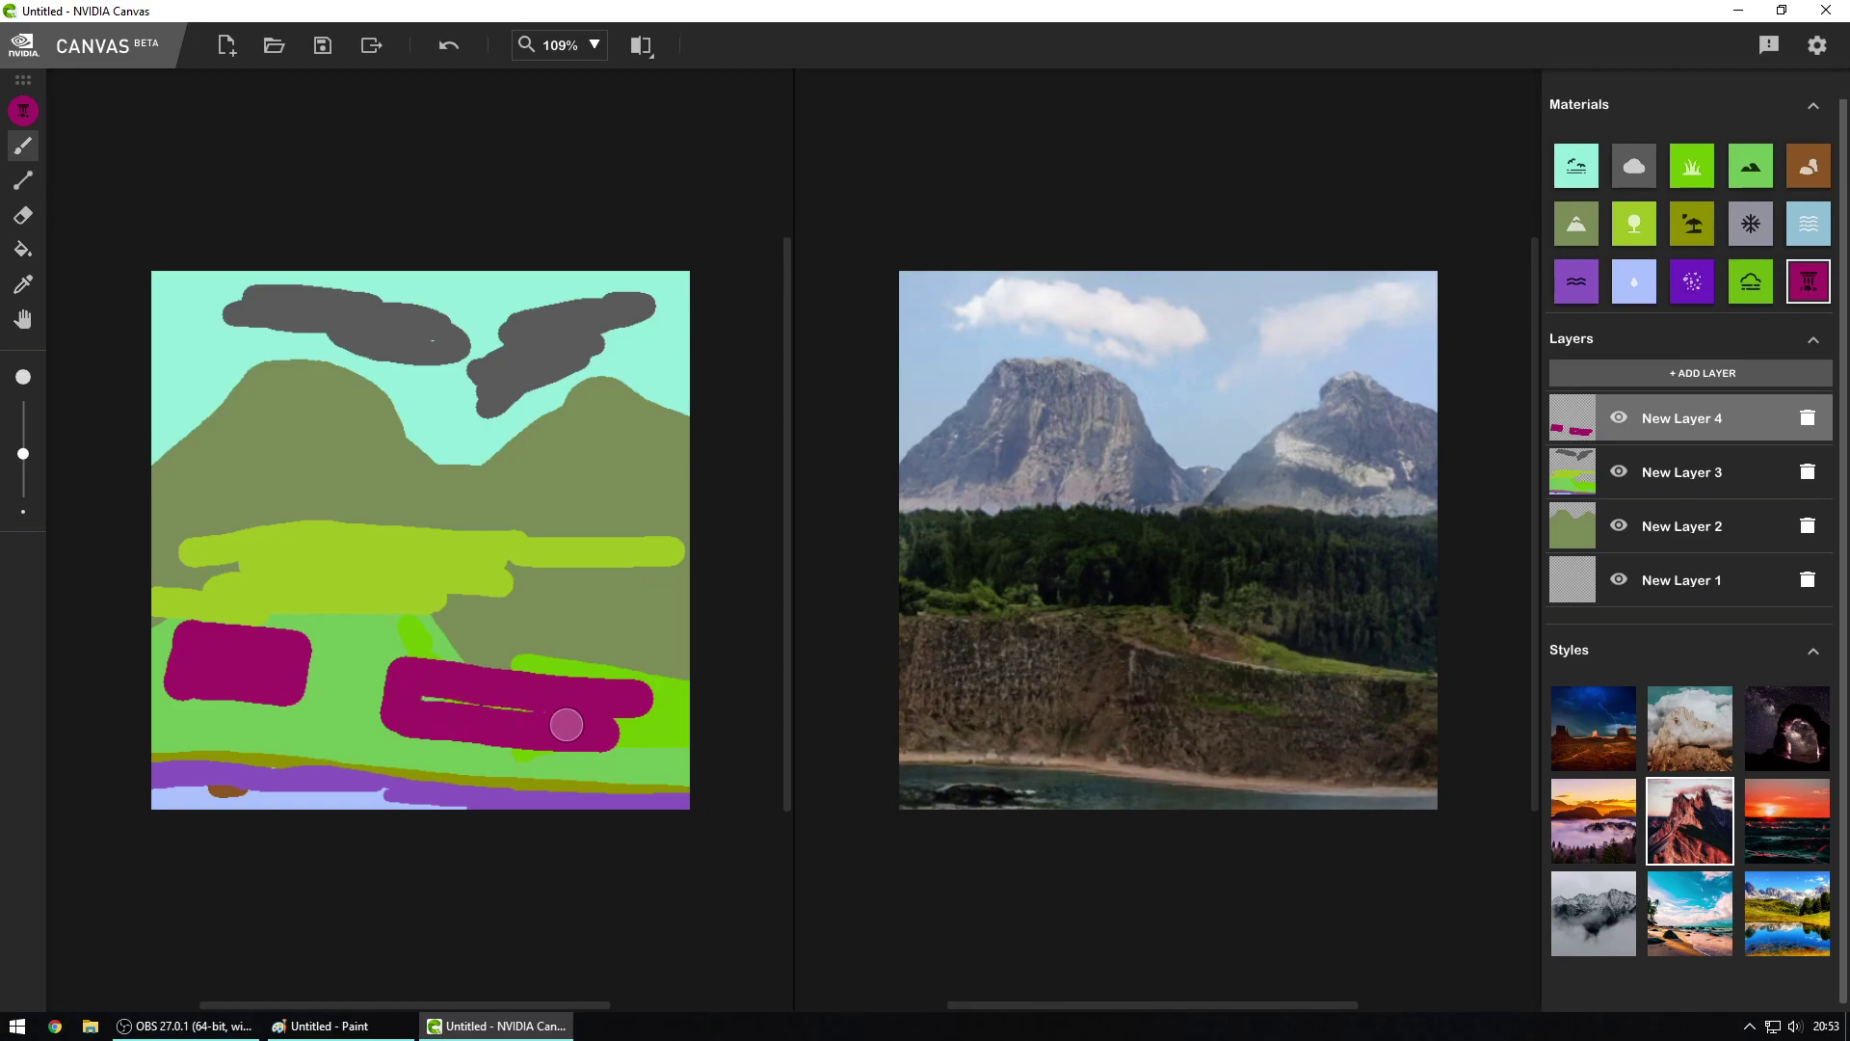
key("ctrl+z")
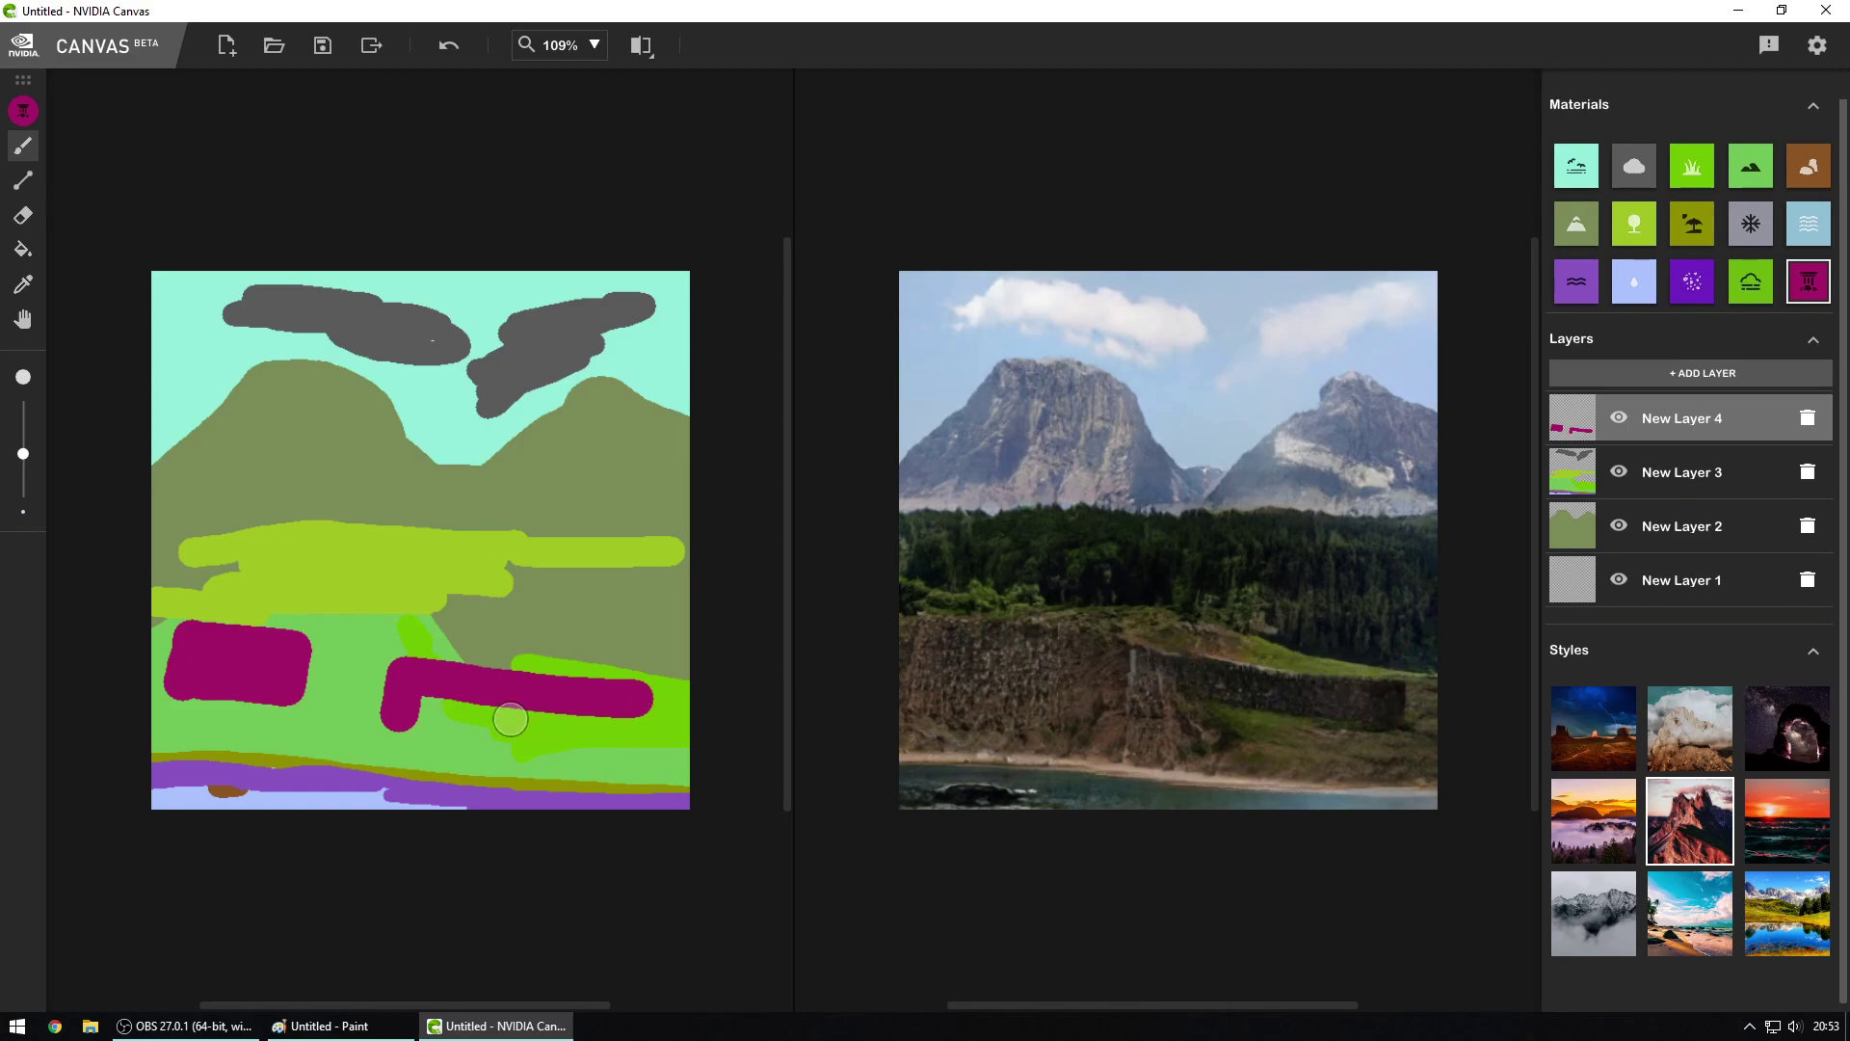
key("ctrl+z")
key("ctrl+z")
left_click_drag(410, 696, 714, 711)
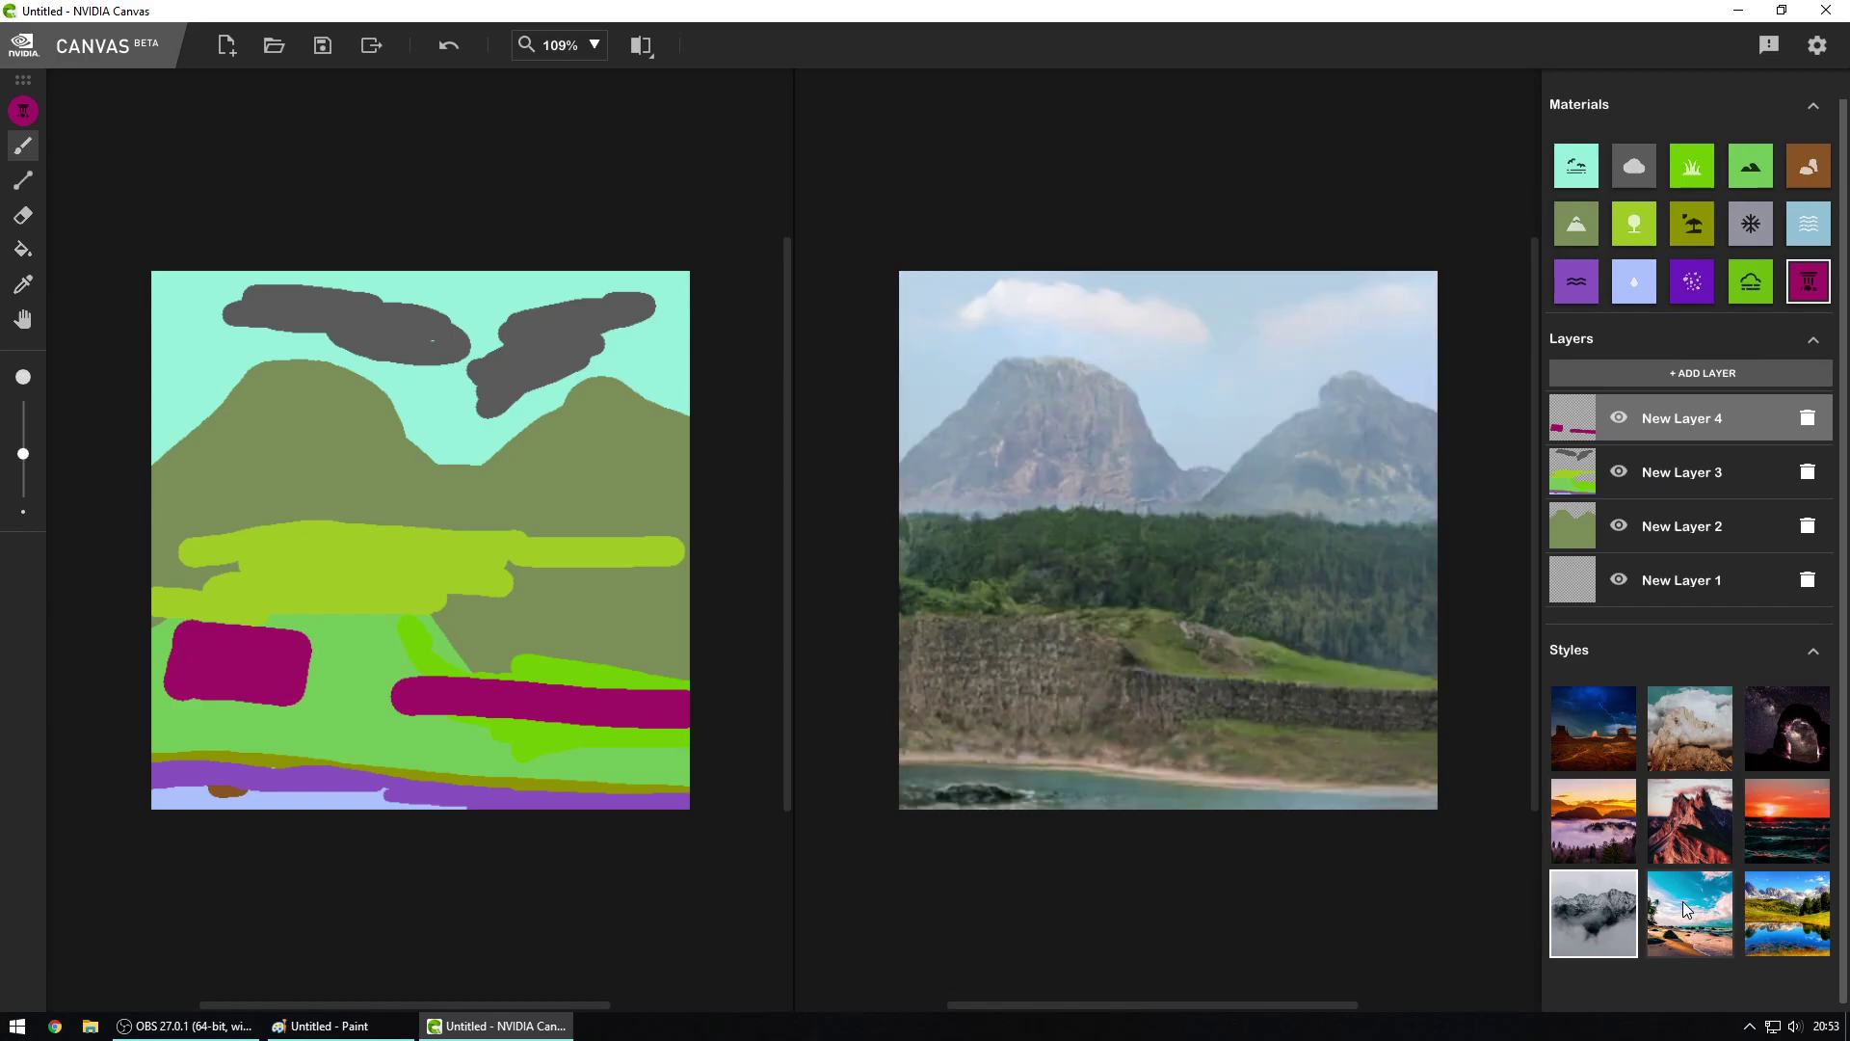
Step: Compare the walled landscape in the turquoise beach, starry arch, mountain lake, ocean sunset and red peak styles
left_click(1681, 910)
left_click(1794, 731)
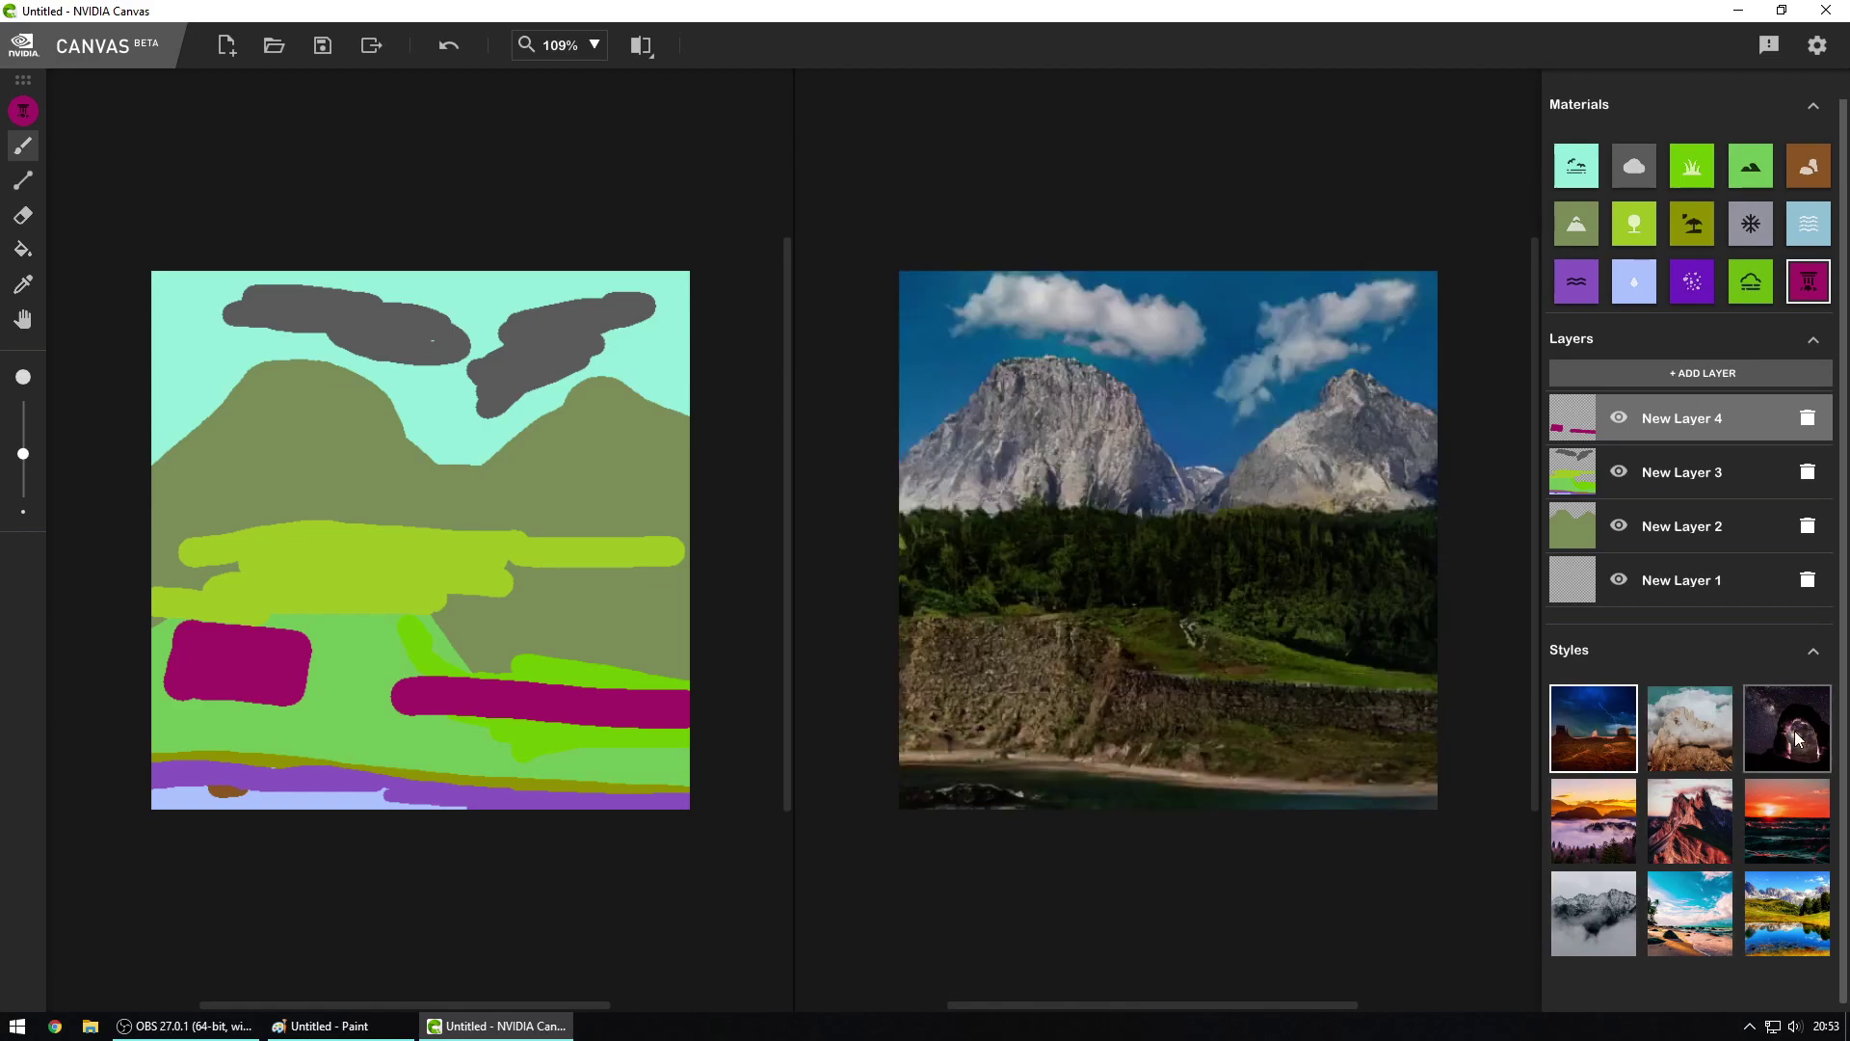
left_click(1760, 898)
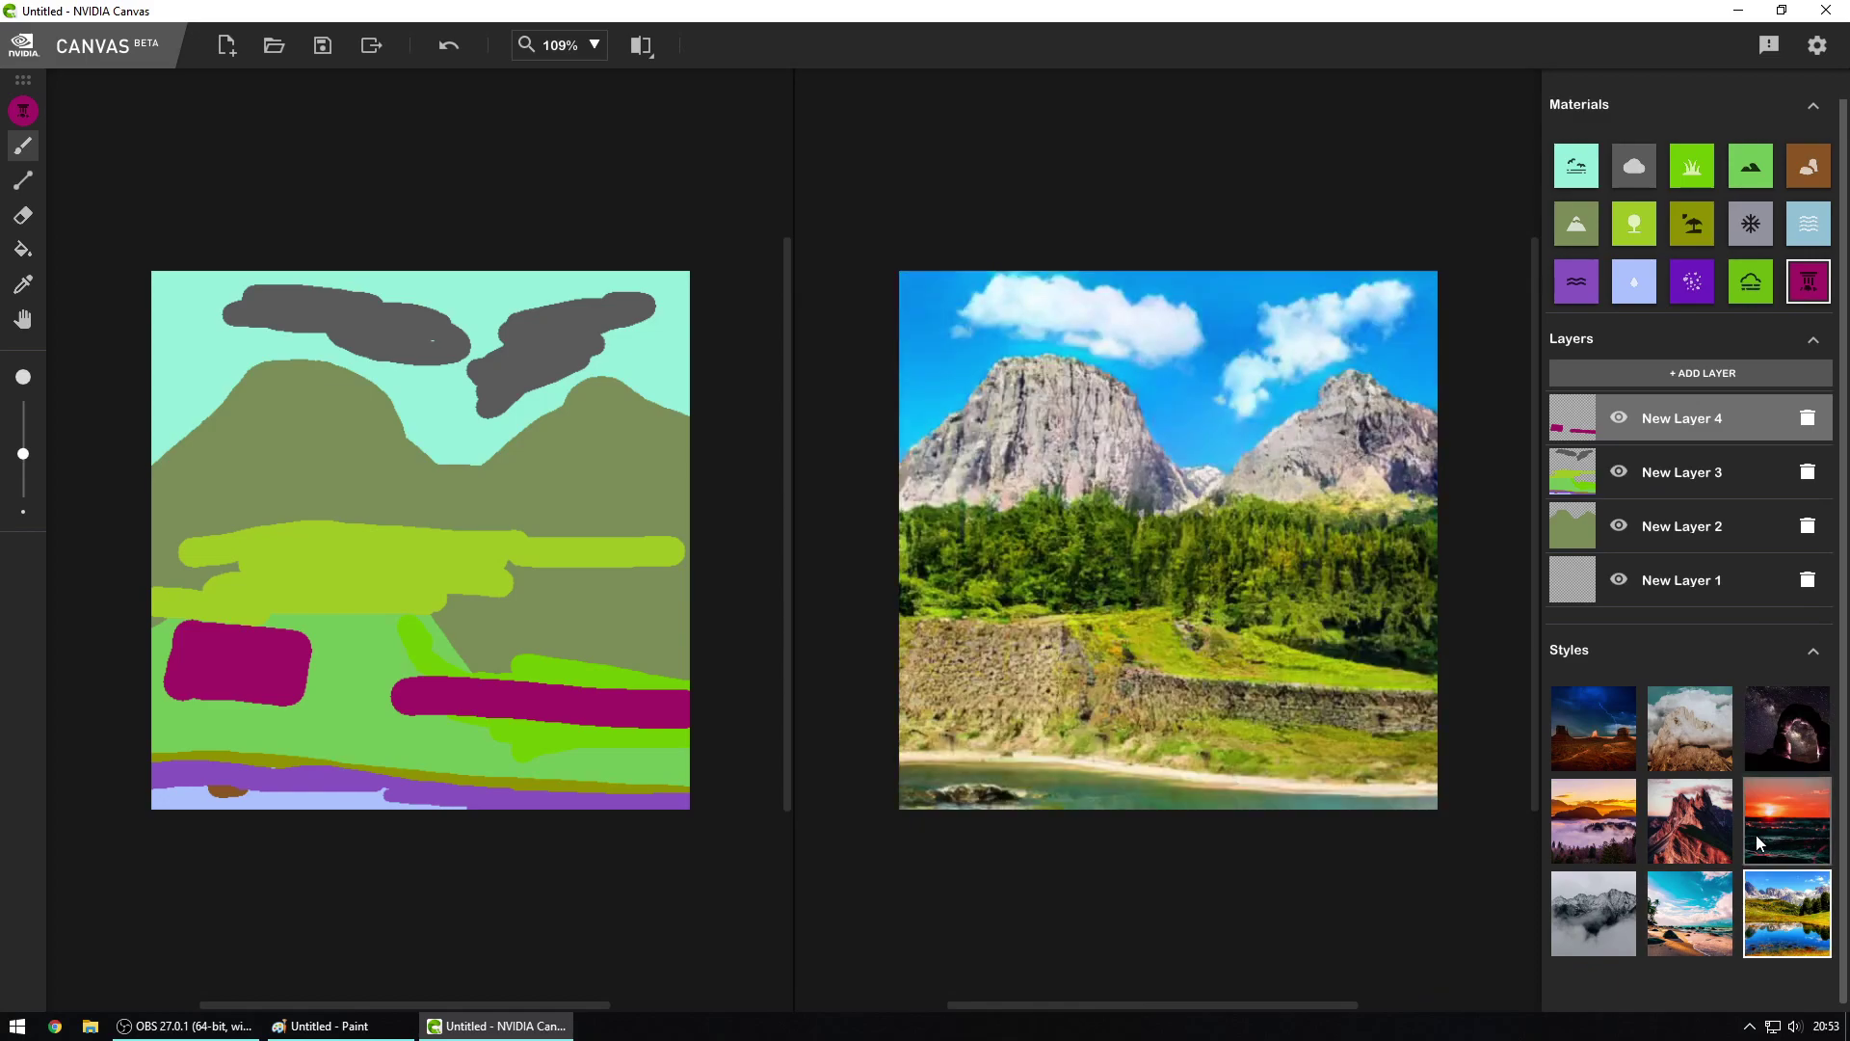
left_click(1765, 836)
left_click(1720, 841)
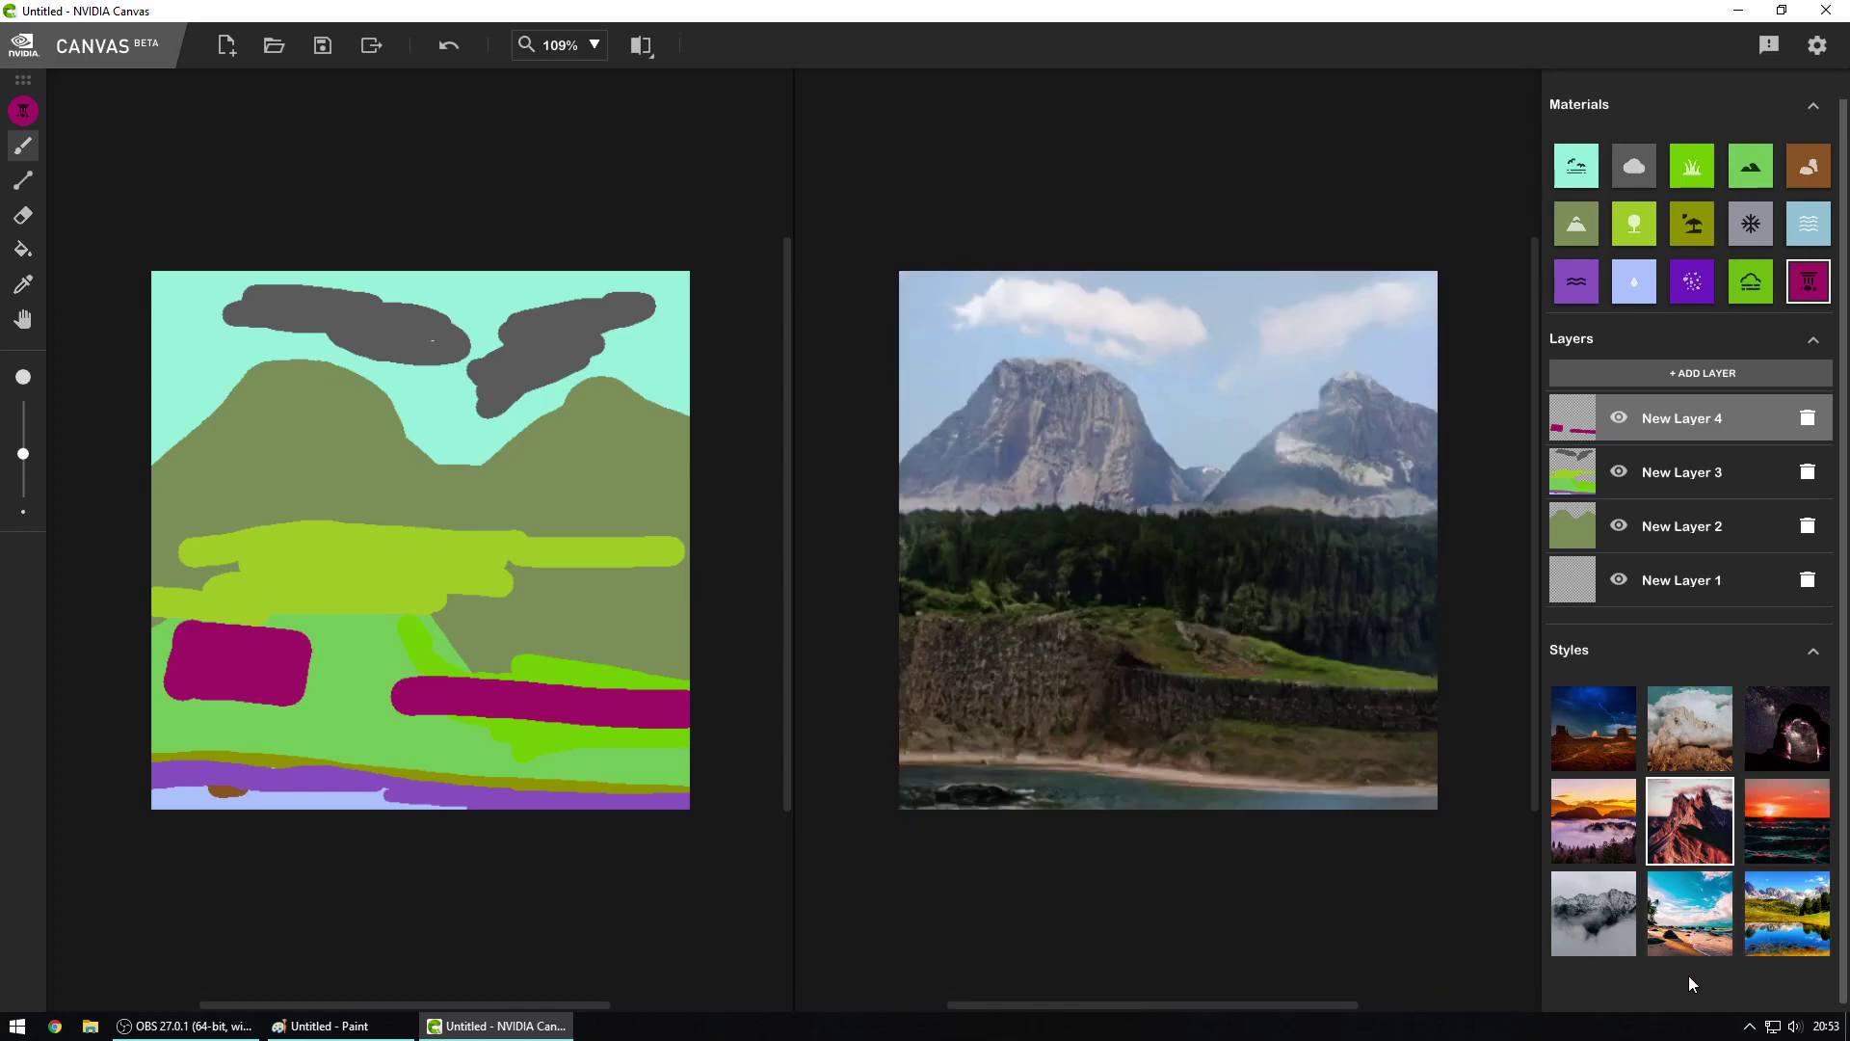
Step: Compare the starry arch, ocean sunset and mountain lake styles, and apply the orange sunset style with the misty valley
left_click(1783, 742)
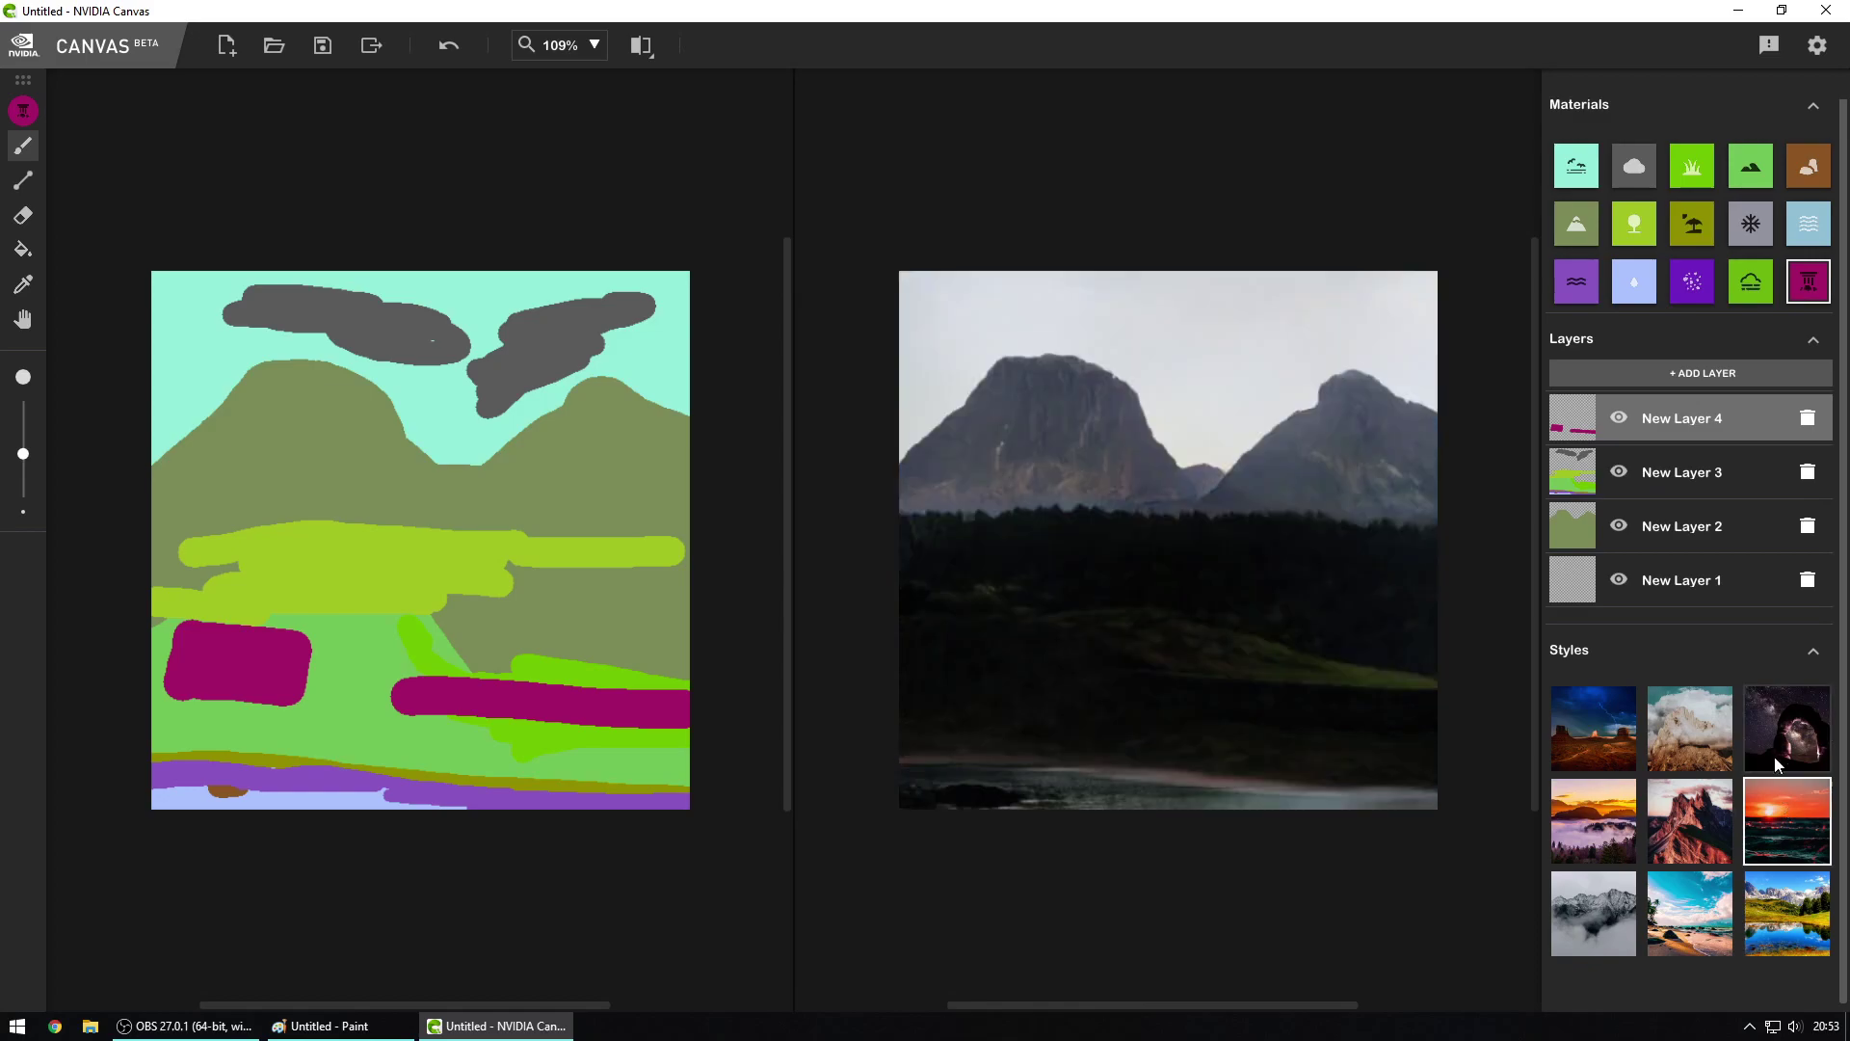
left_click(1784, 796)
left_click(1806, 933)
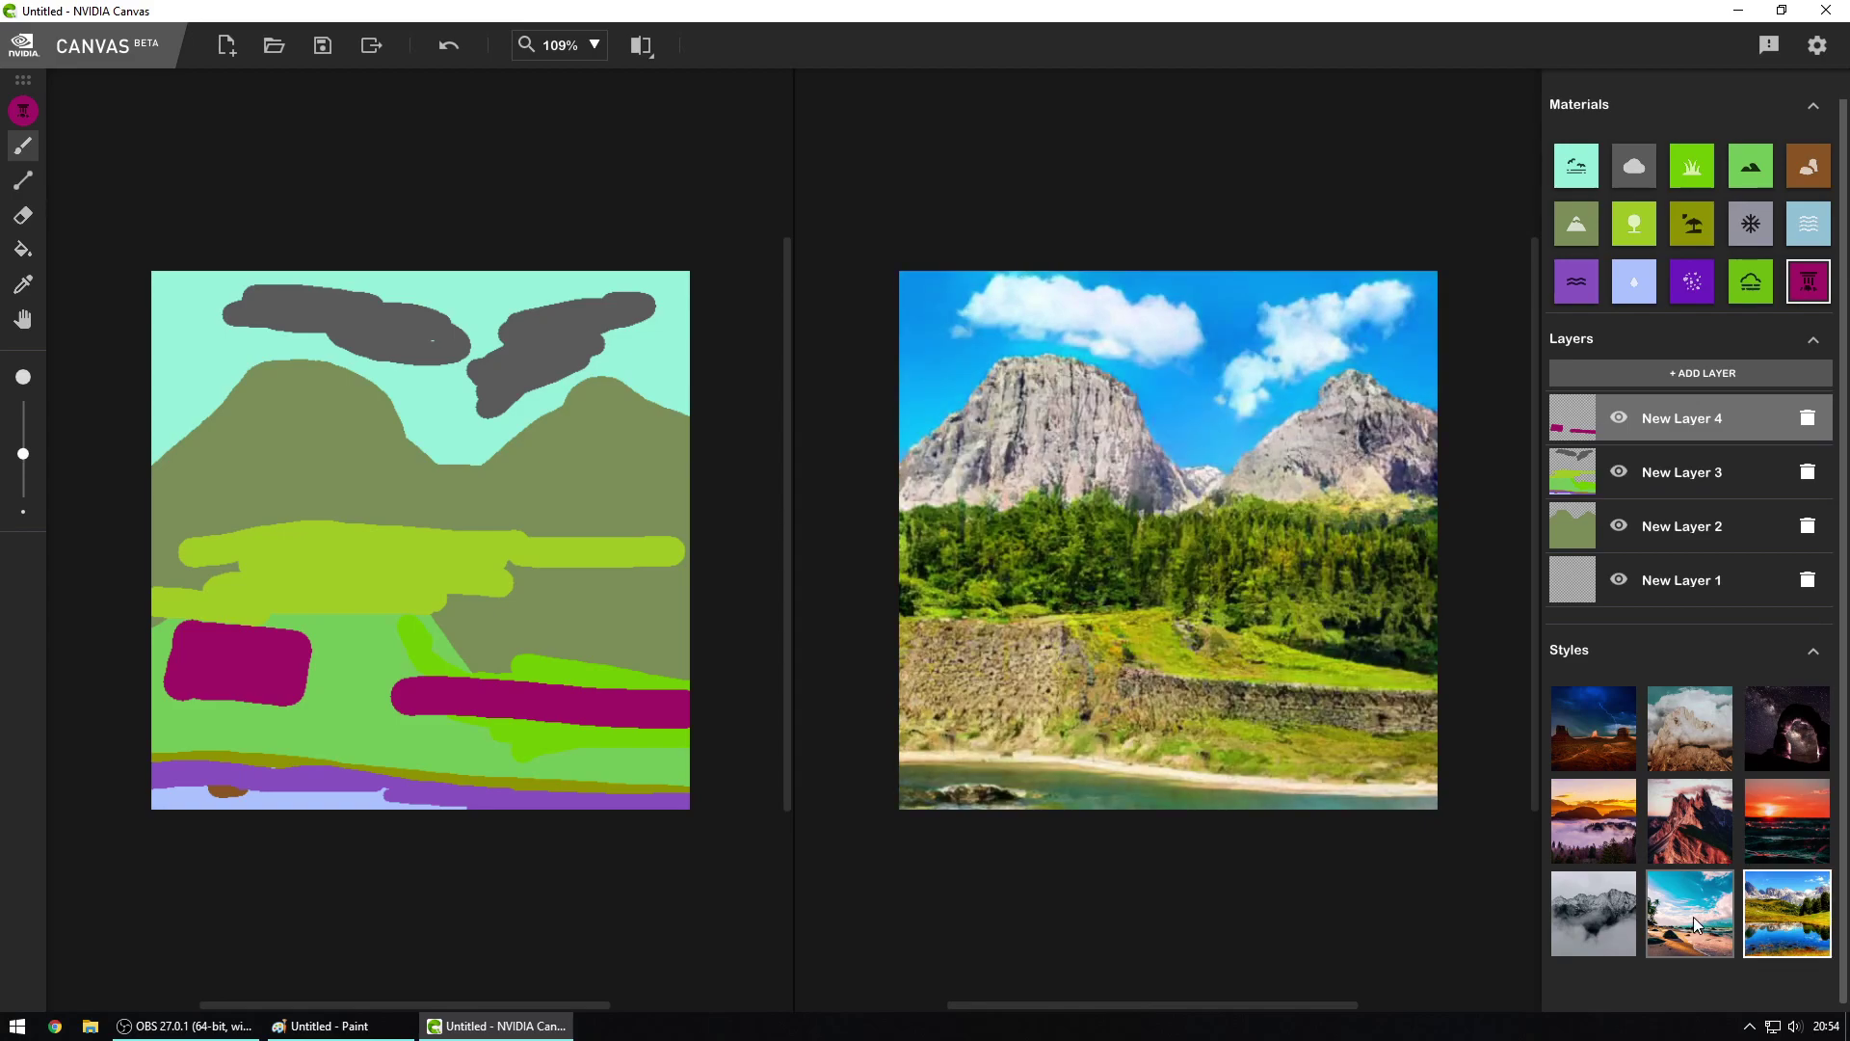
left_click(1778, 928)
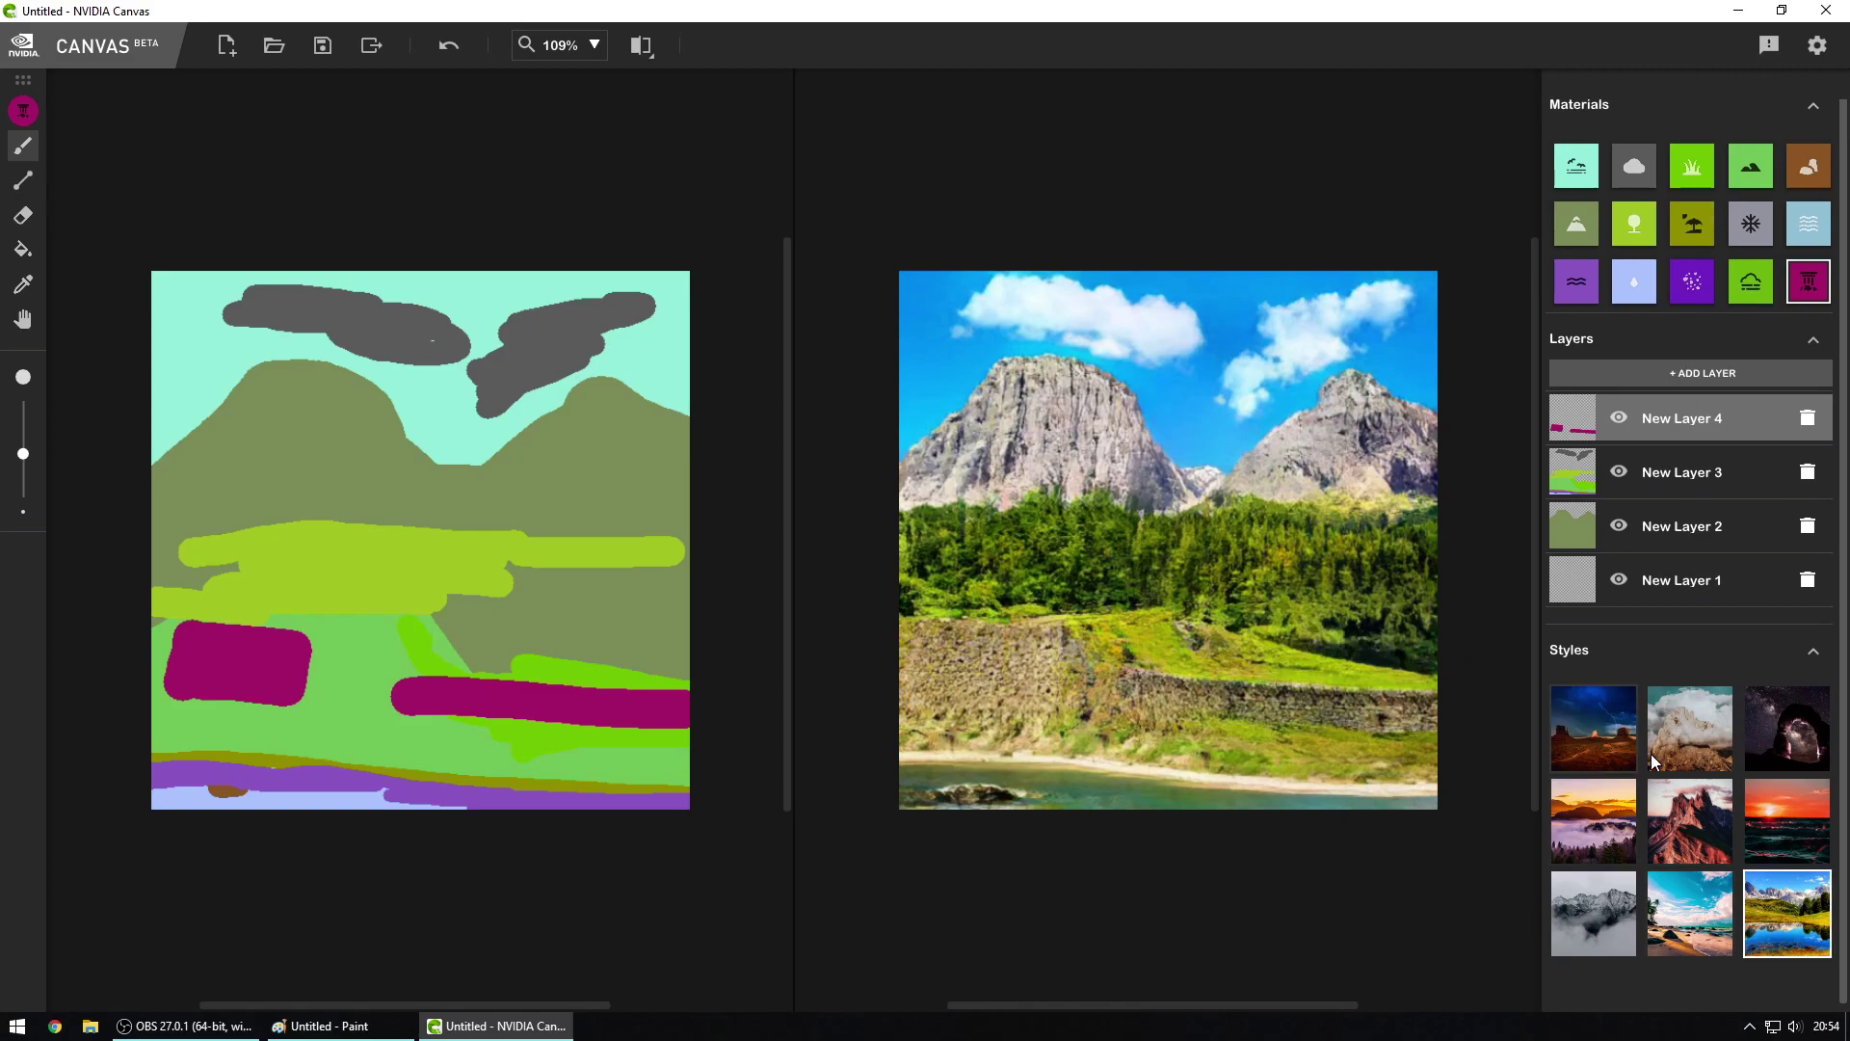
left_click(1601, 811)
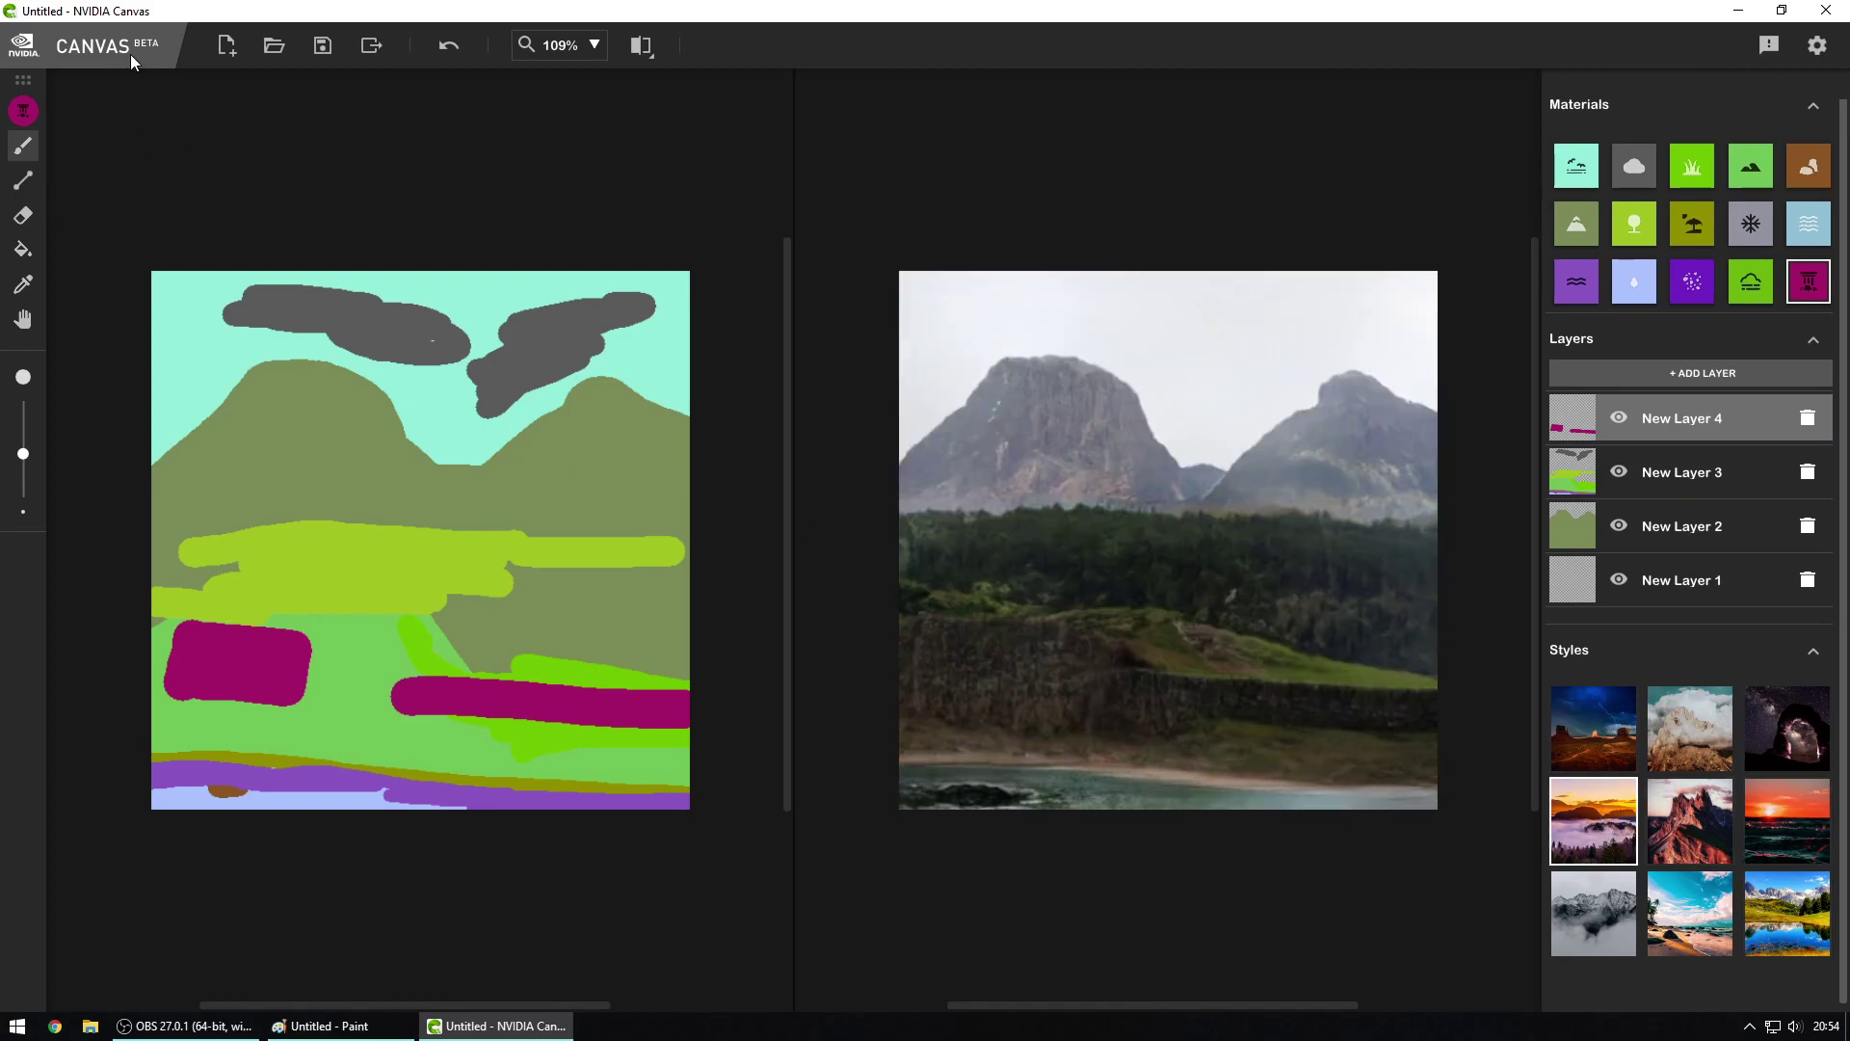
Step: Start a new blank canvas in place of the current landscape
left_click(228, 47)
left_click(979, 547)
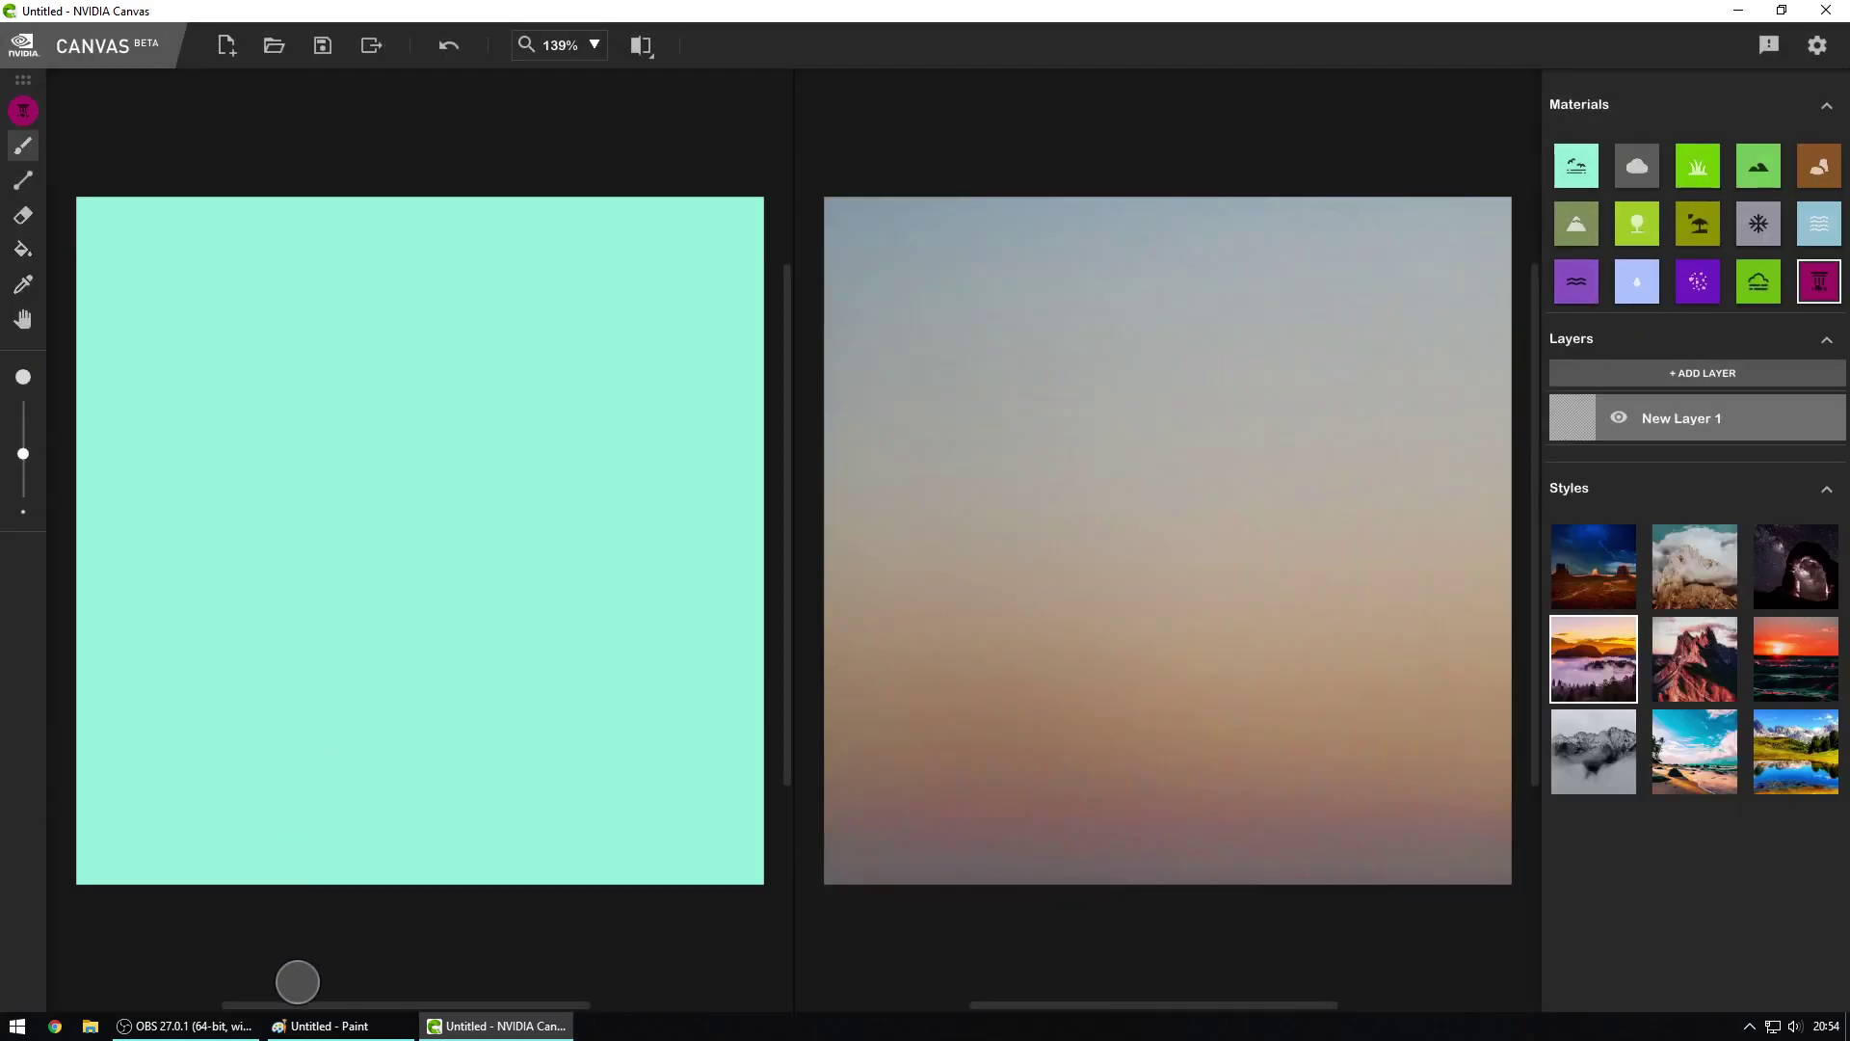
Step: Switch to Paint to look at the green hill reference picture, and return to NVIDIA Canvas
left_click(352, 1031)
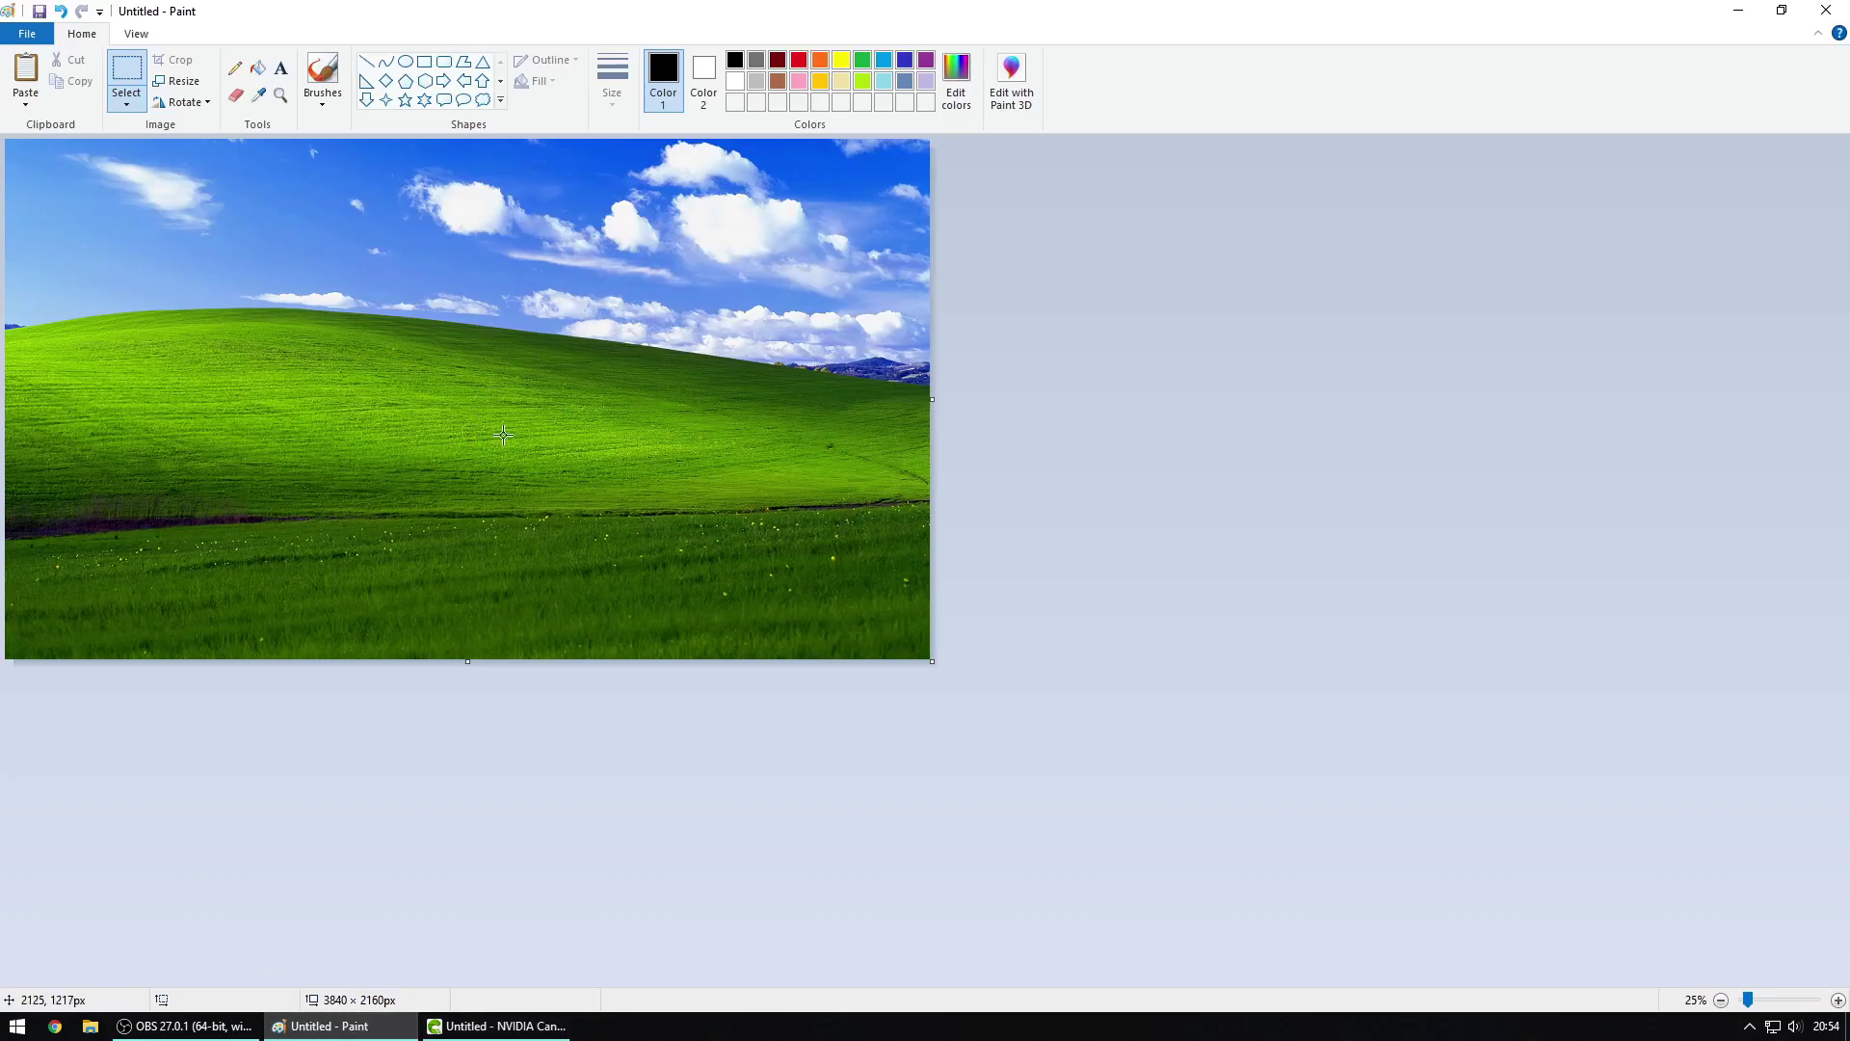
mouse_move(316, 1036)
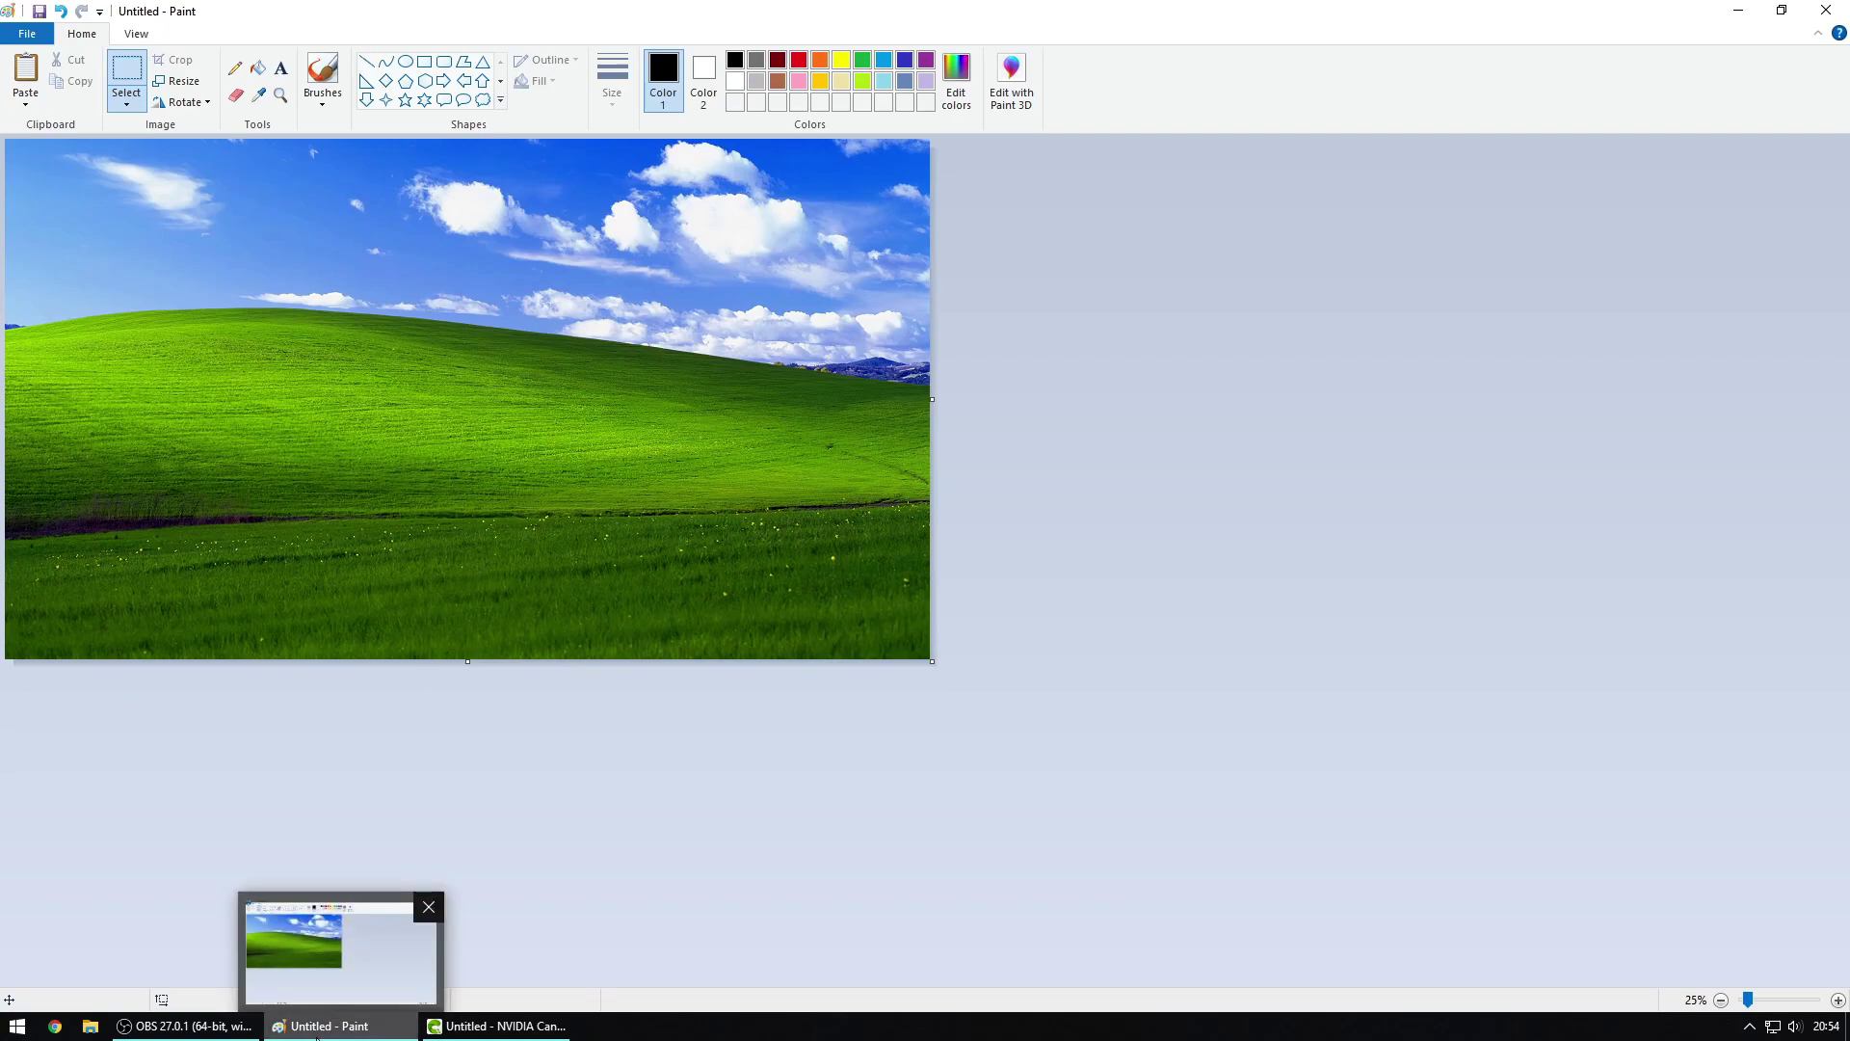
left_click(319, 1033)
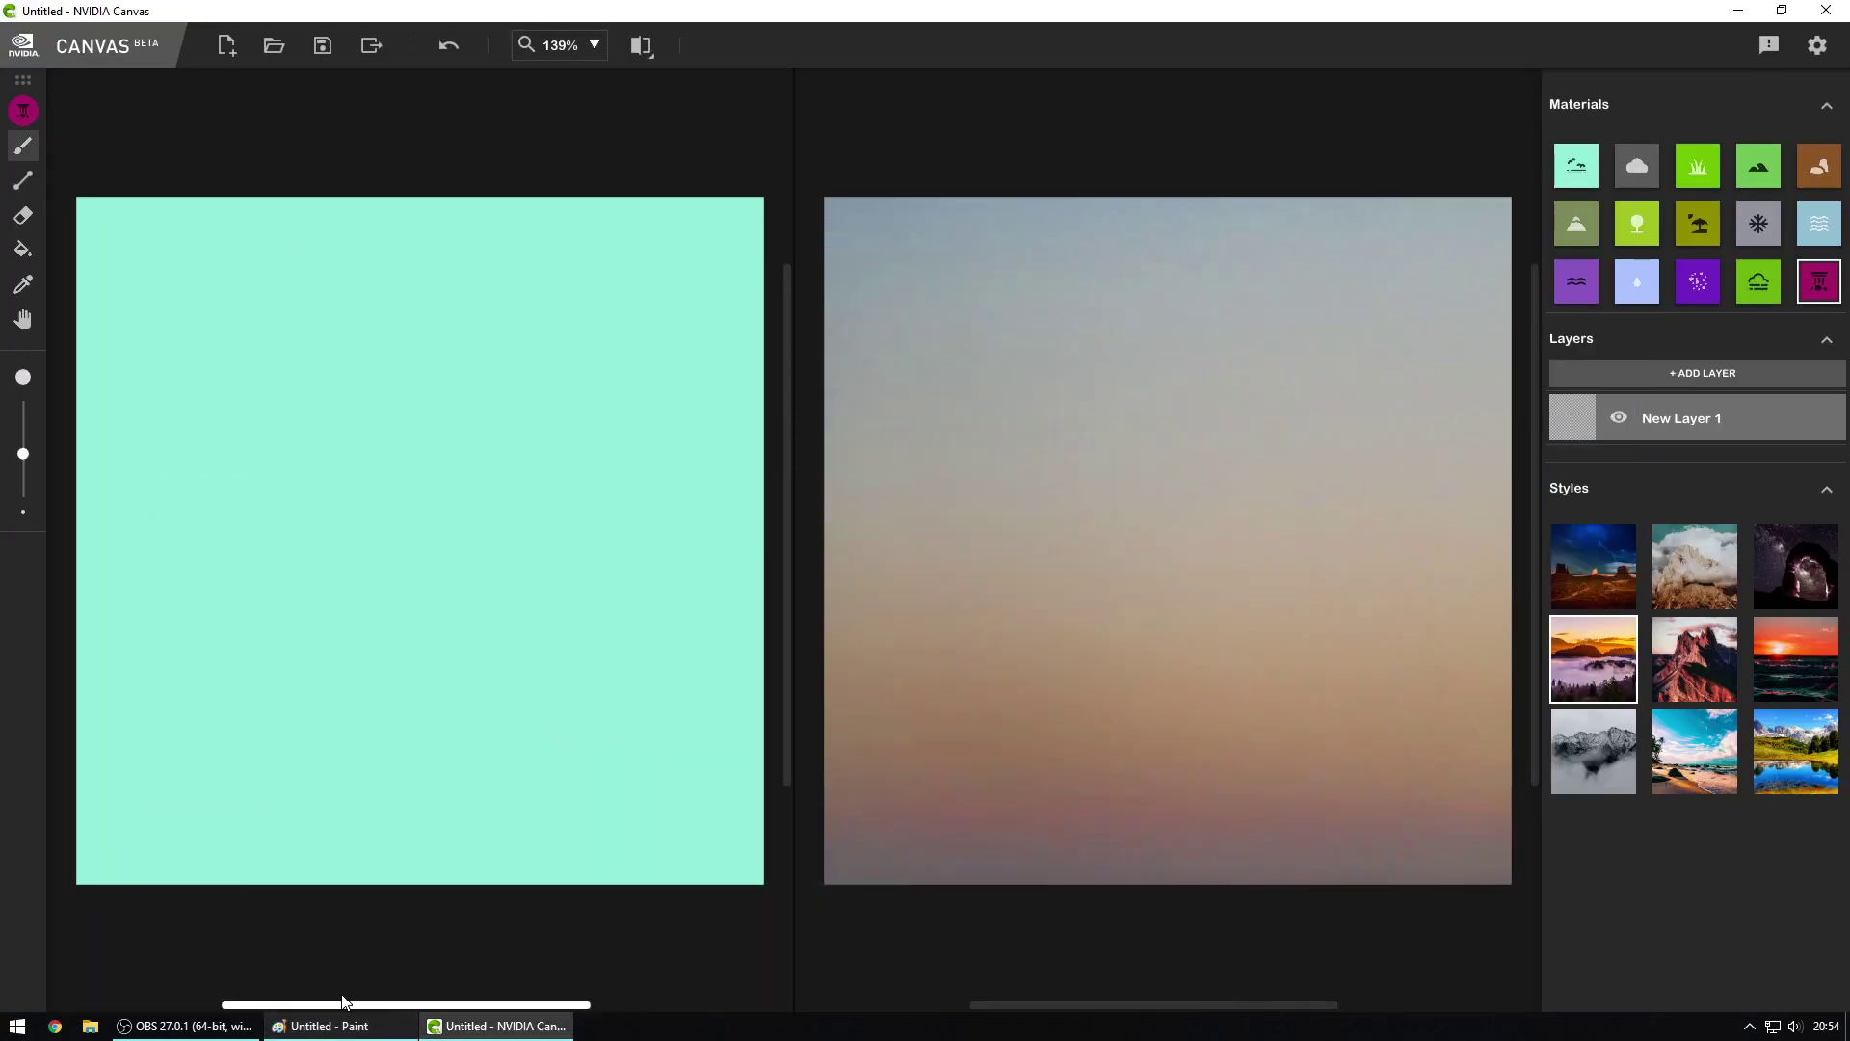
left_click(596, 48)
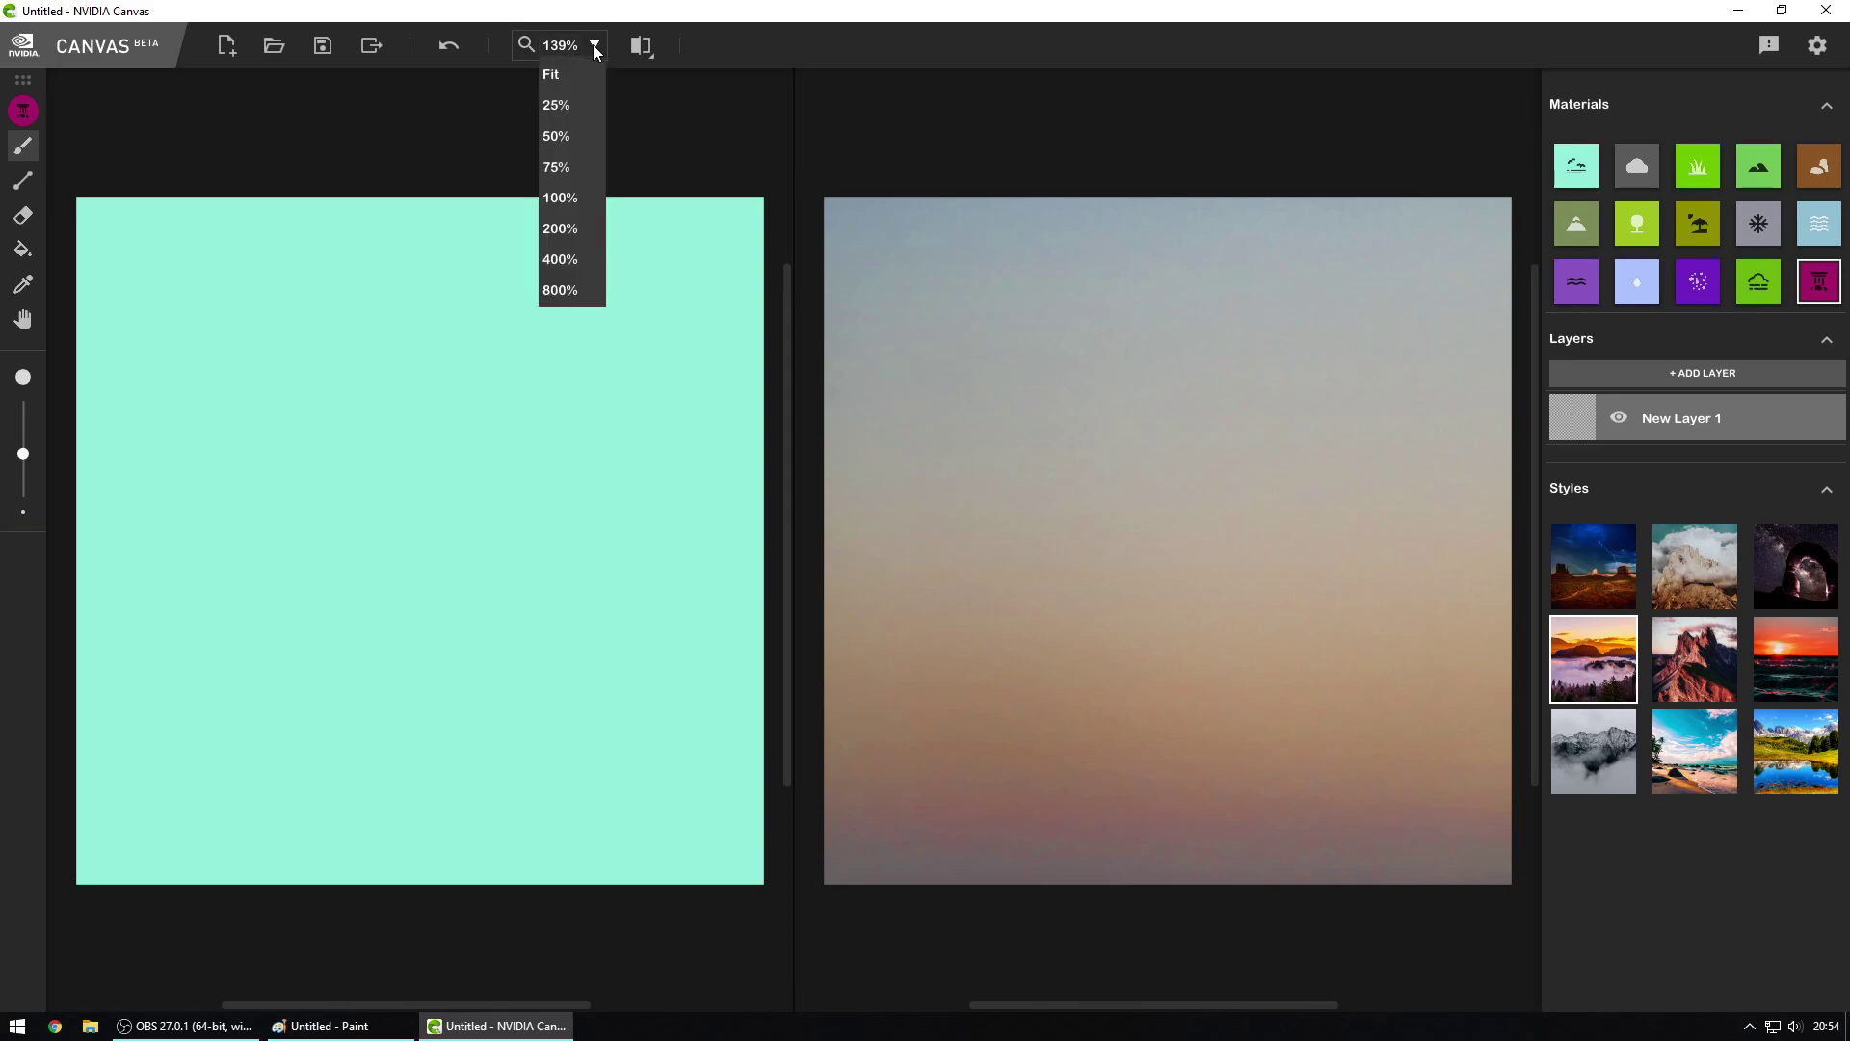
left_click(594, 47)
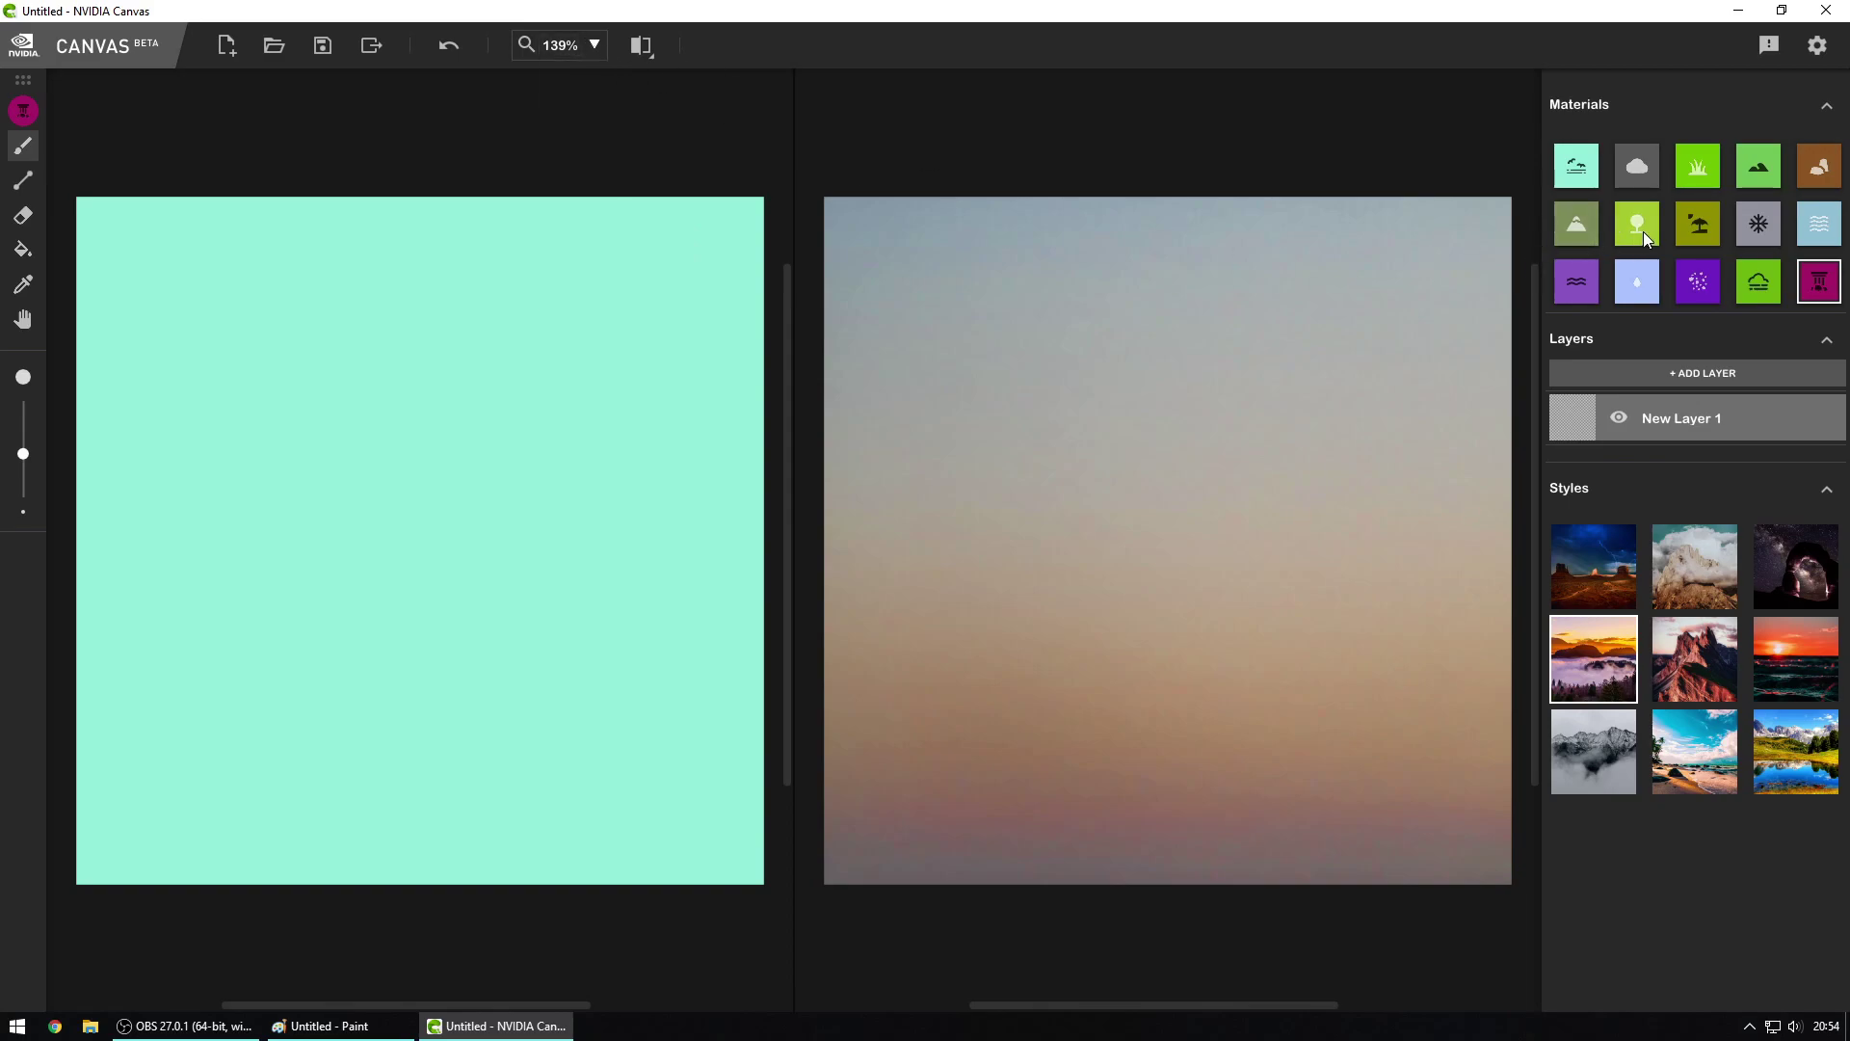
Step: Add a second layer and fill the lower half of the canvas with the sea material, using a large brush
left_click(1621, 421)
left_click(1642, 372)
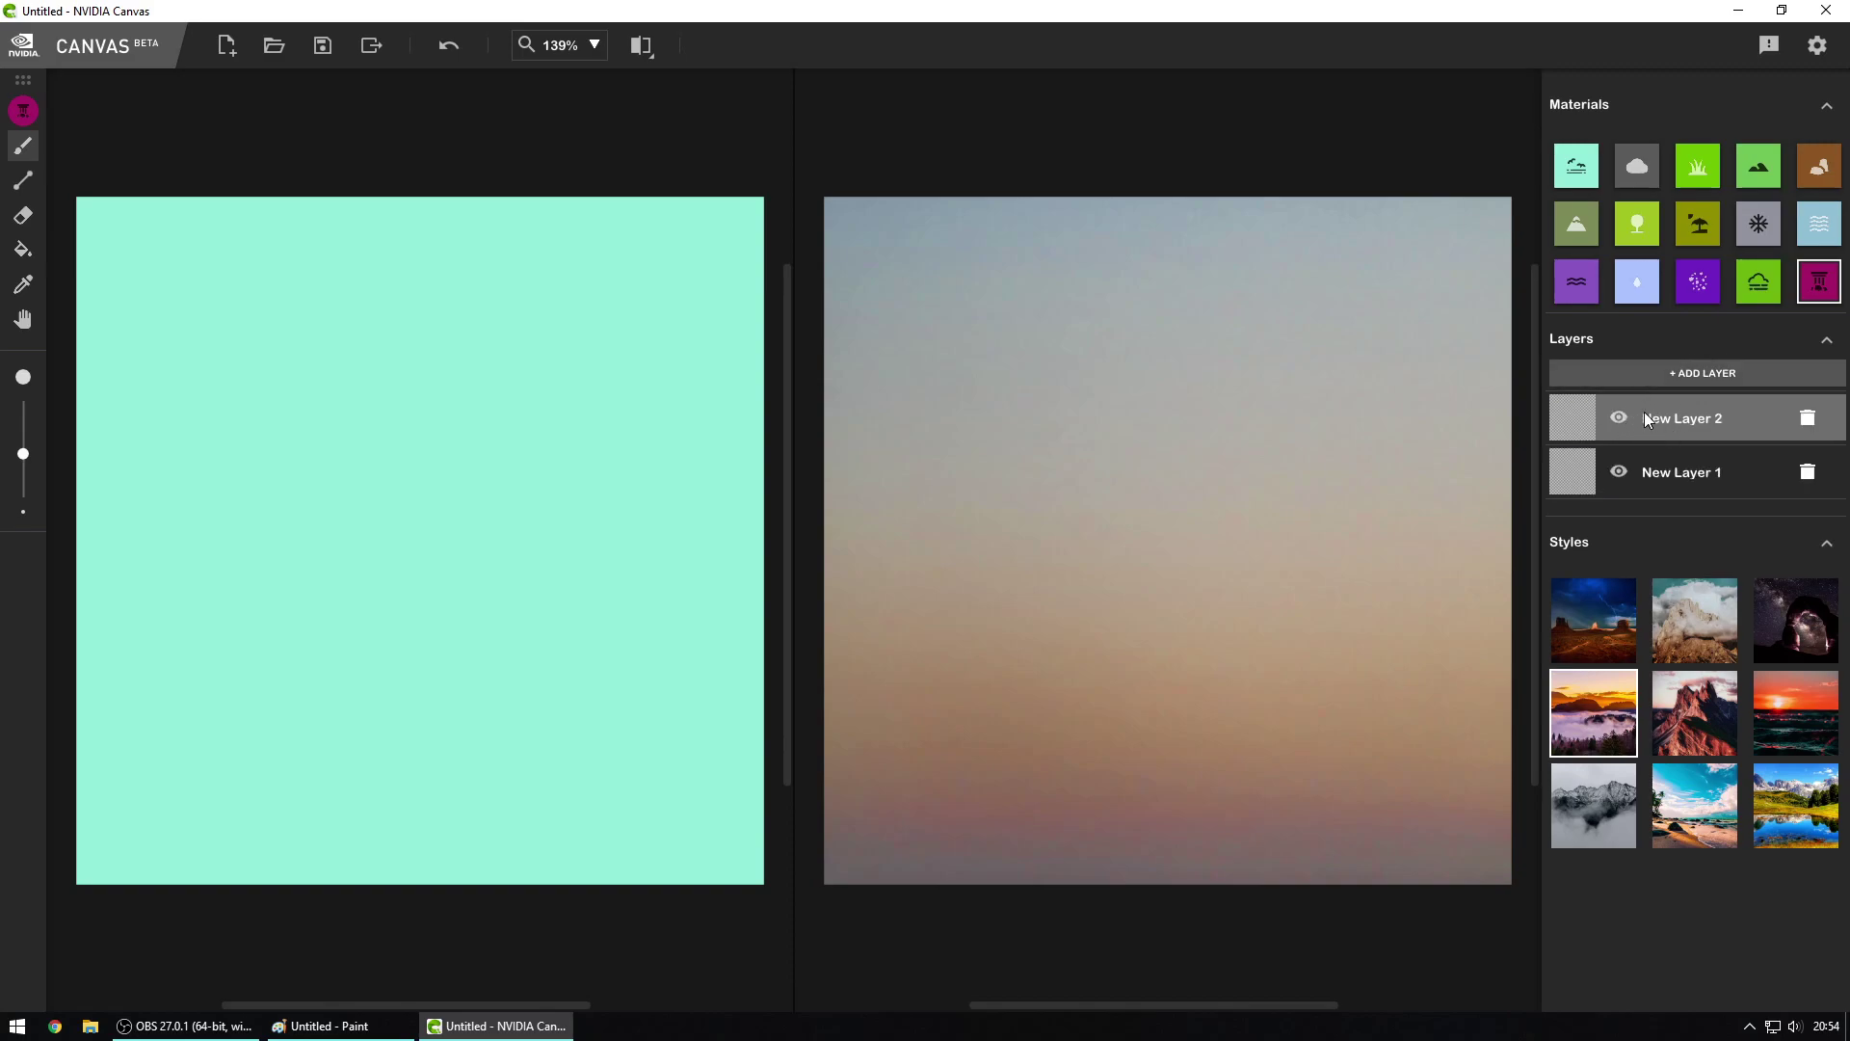
left_click(1812, 220)
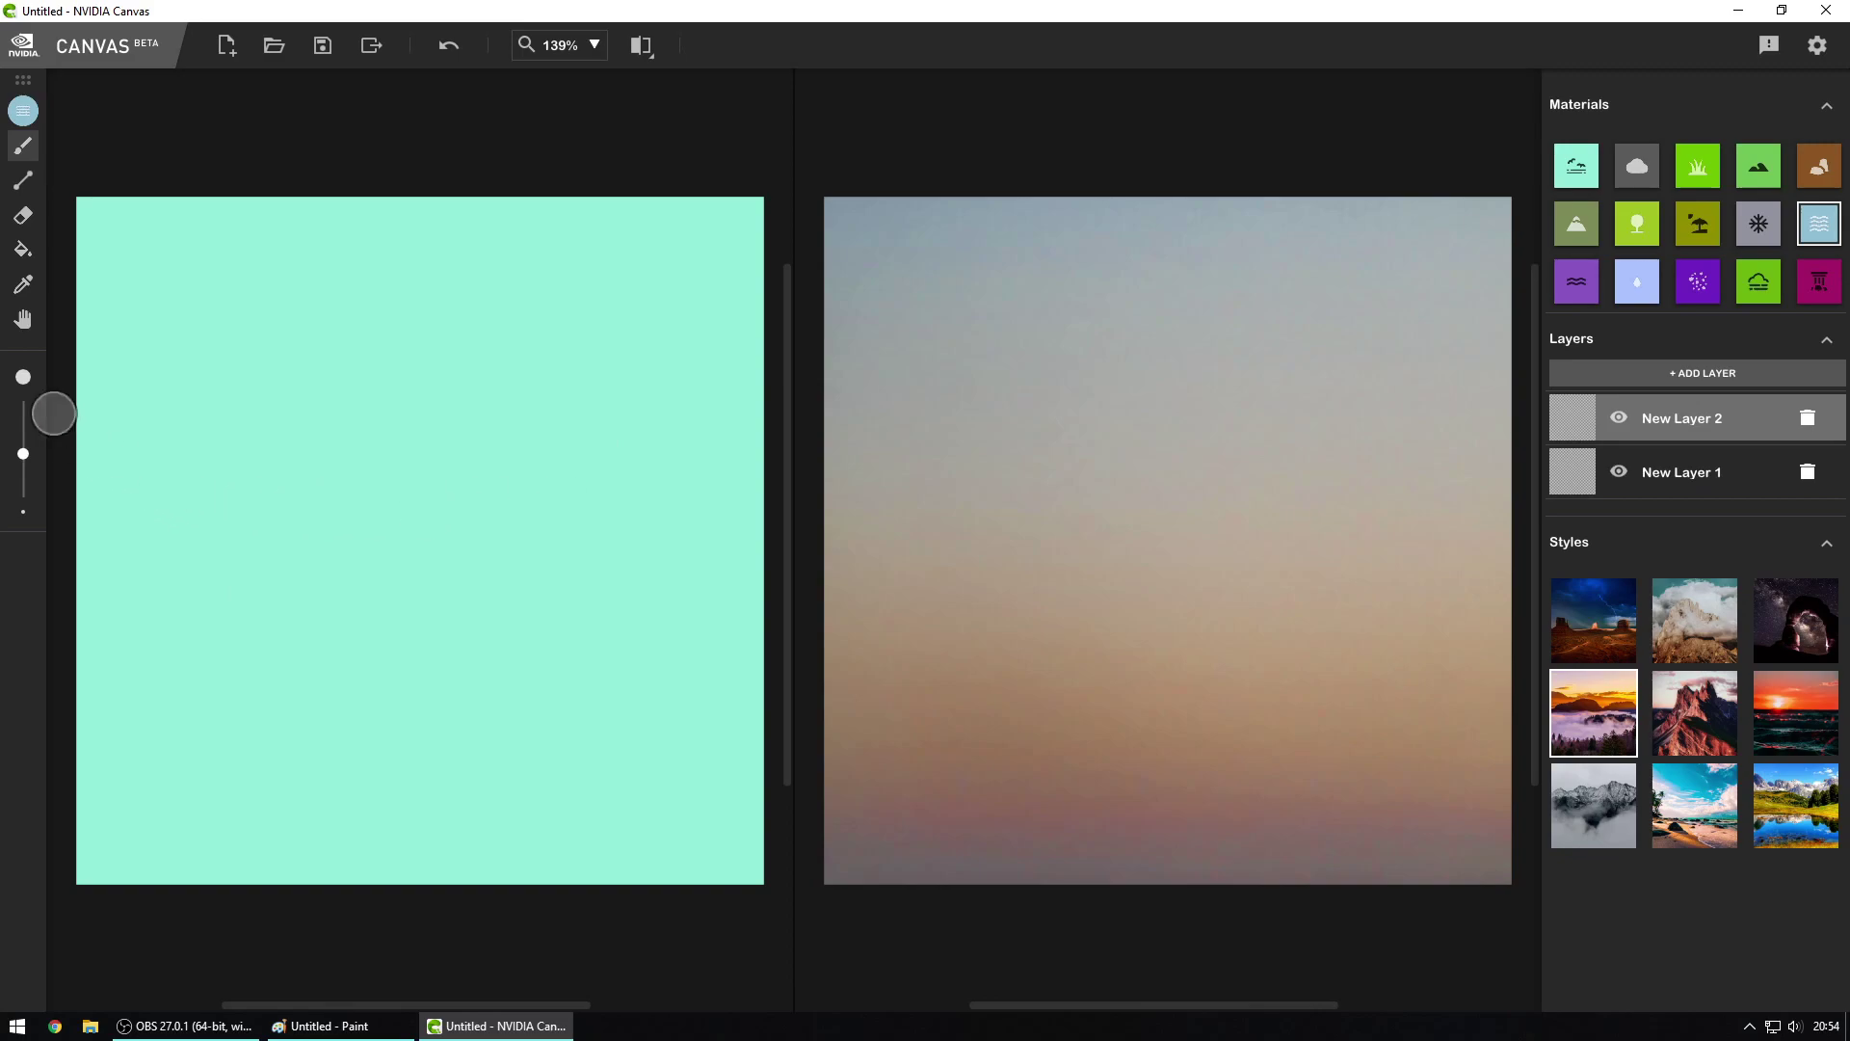
mouse_move(87, 578)
left_mouse_down()
mouse_move(746, 570)
mouse_move(752, 588)
mouse_move(678, 604)
mouse_move(200, 624)
mouse_move(100, 664)
mouse_move(648, 660)
mouse_move(678, 713)
mouse_move(39, 728)
mouse_move(799, 800)
mouse_move(142, 829)
mouse_move(329, 857)
mouse_move(900, 854)
left_mouse_up()
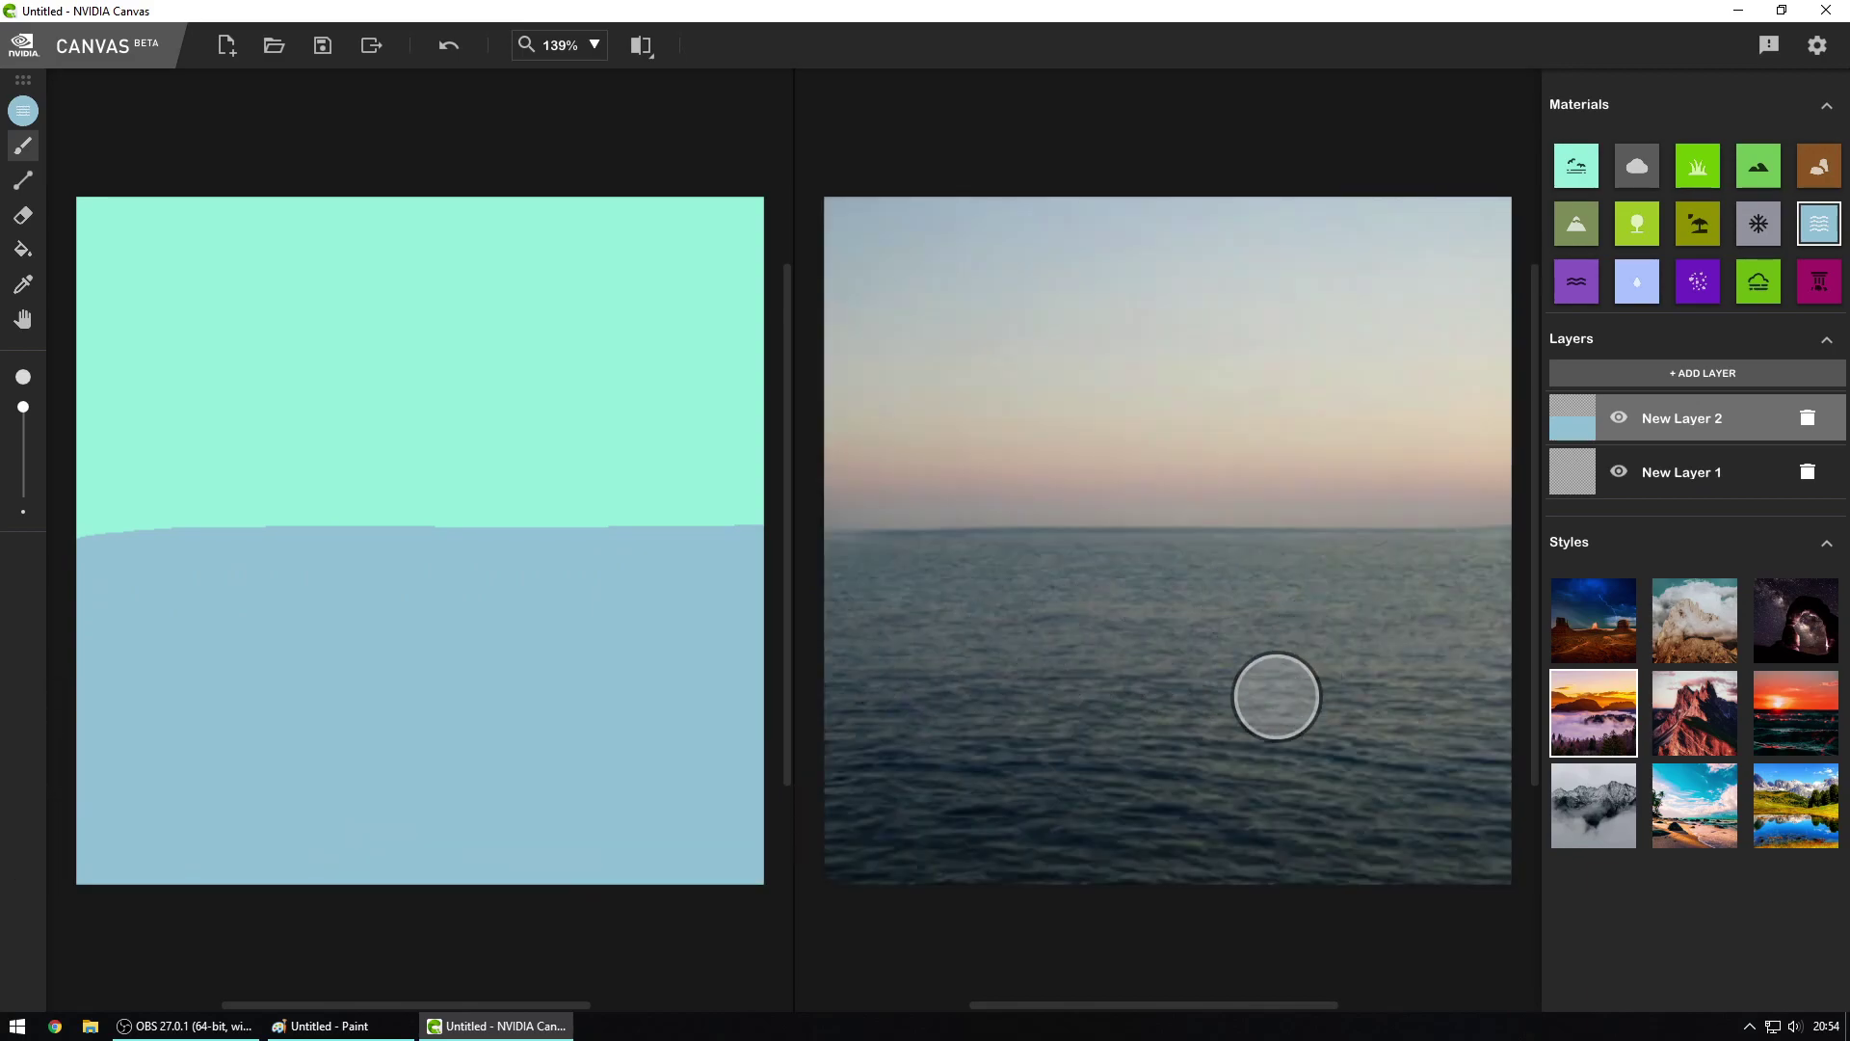
Step: Try a full-width river band across the middle of the sea and a short river stroke at its left, undoing both
left_click(1576, 282)
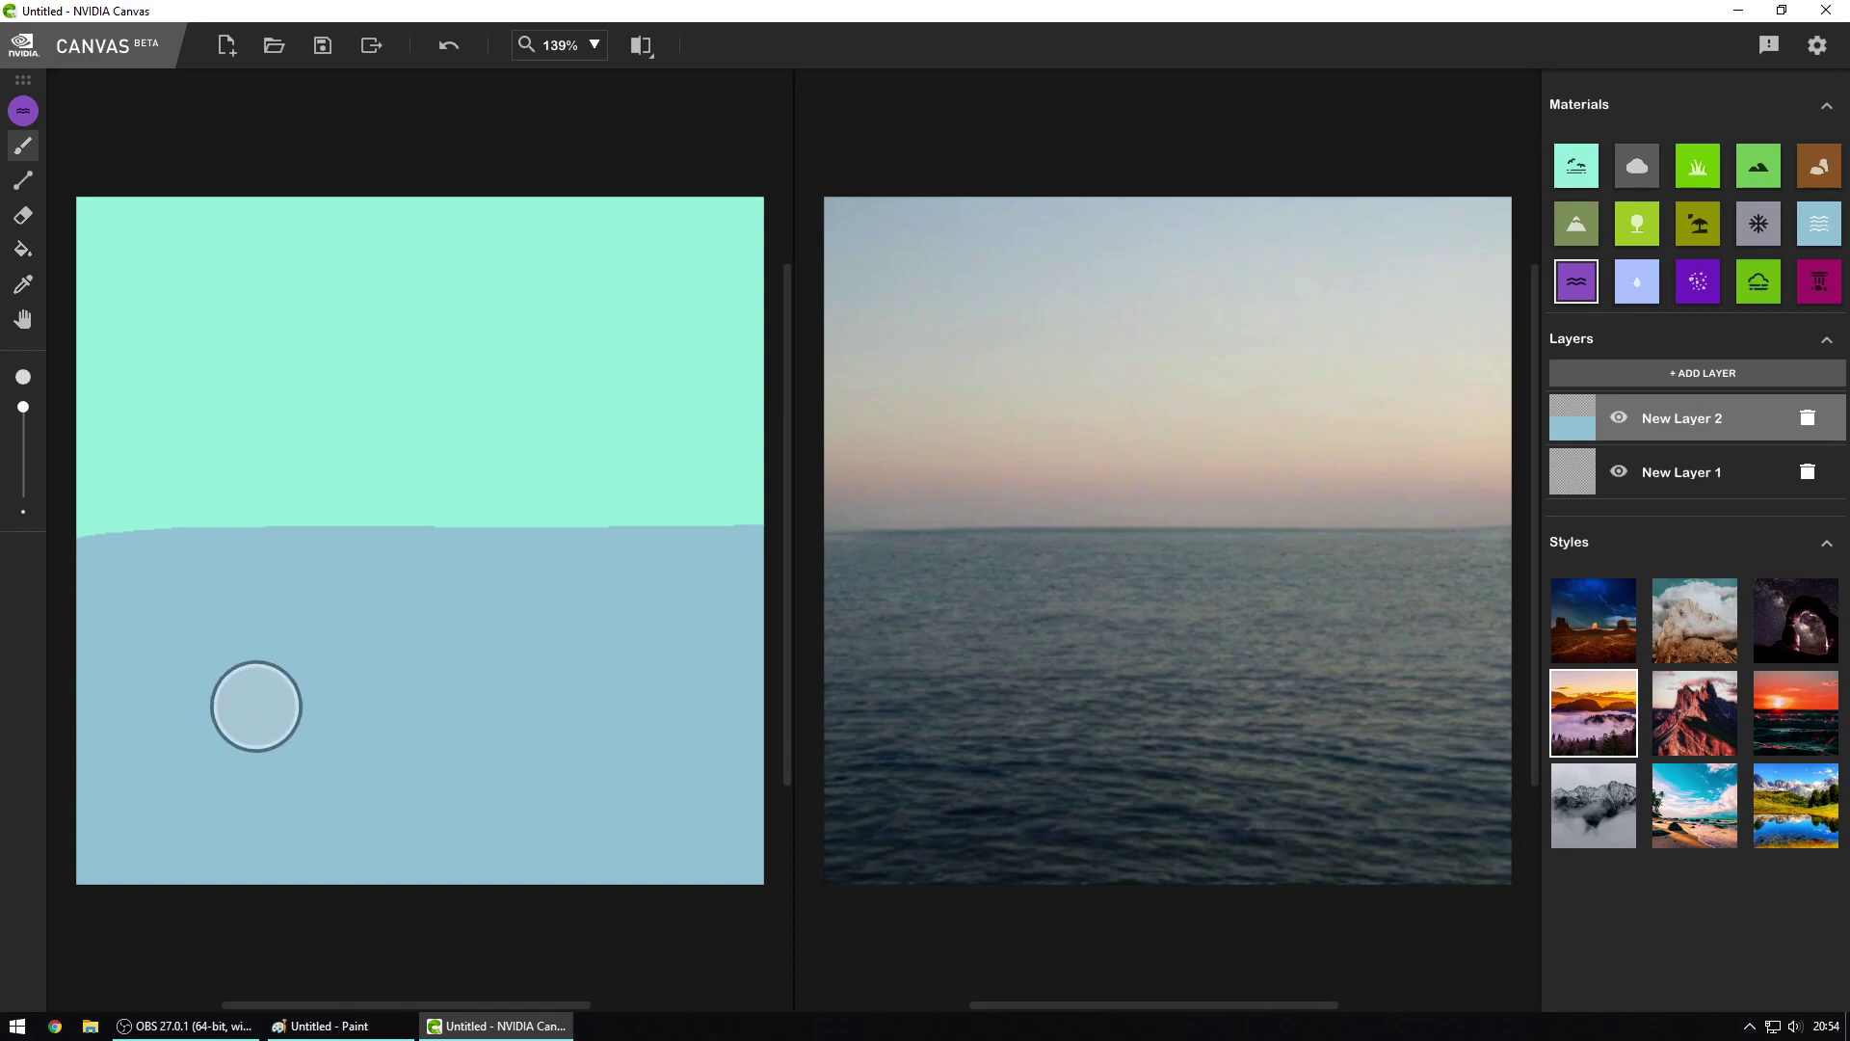
left_click_drag(82, 673, 864, 665)
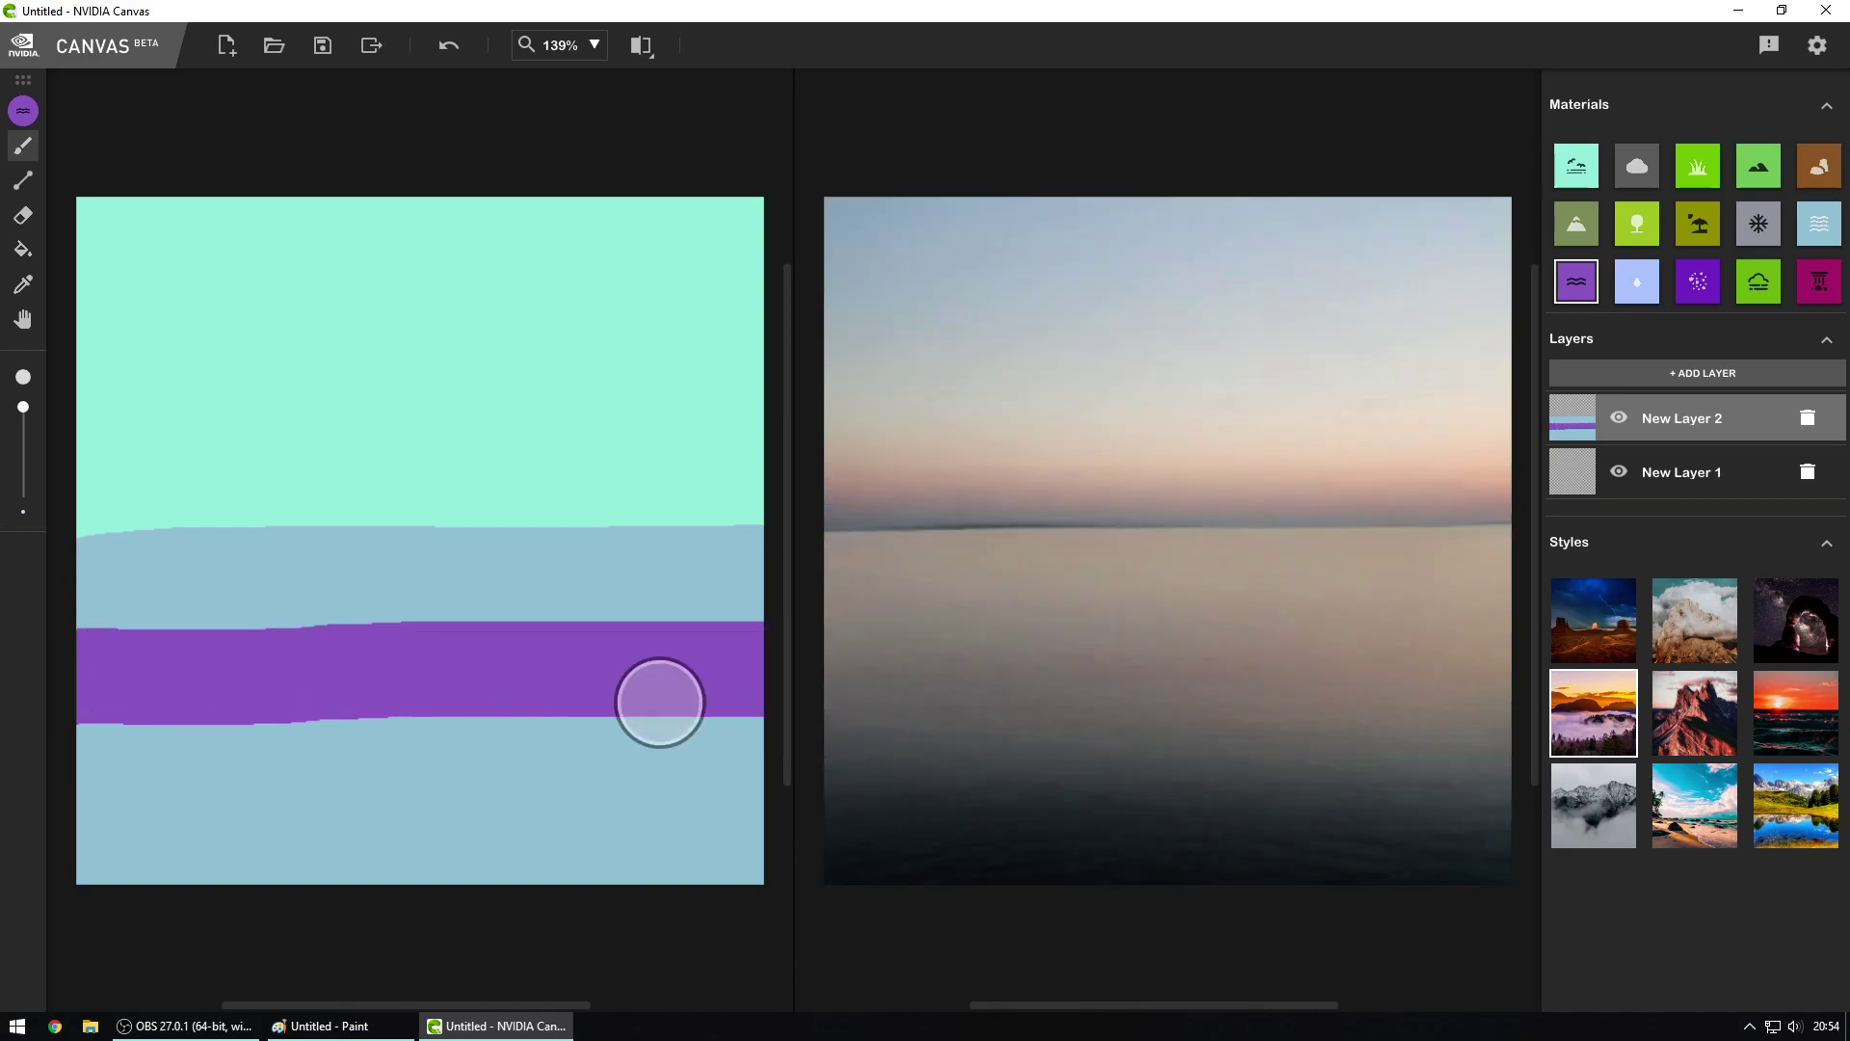
key("ctrl+z")
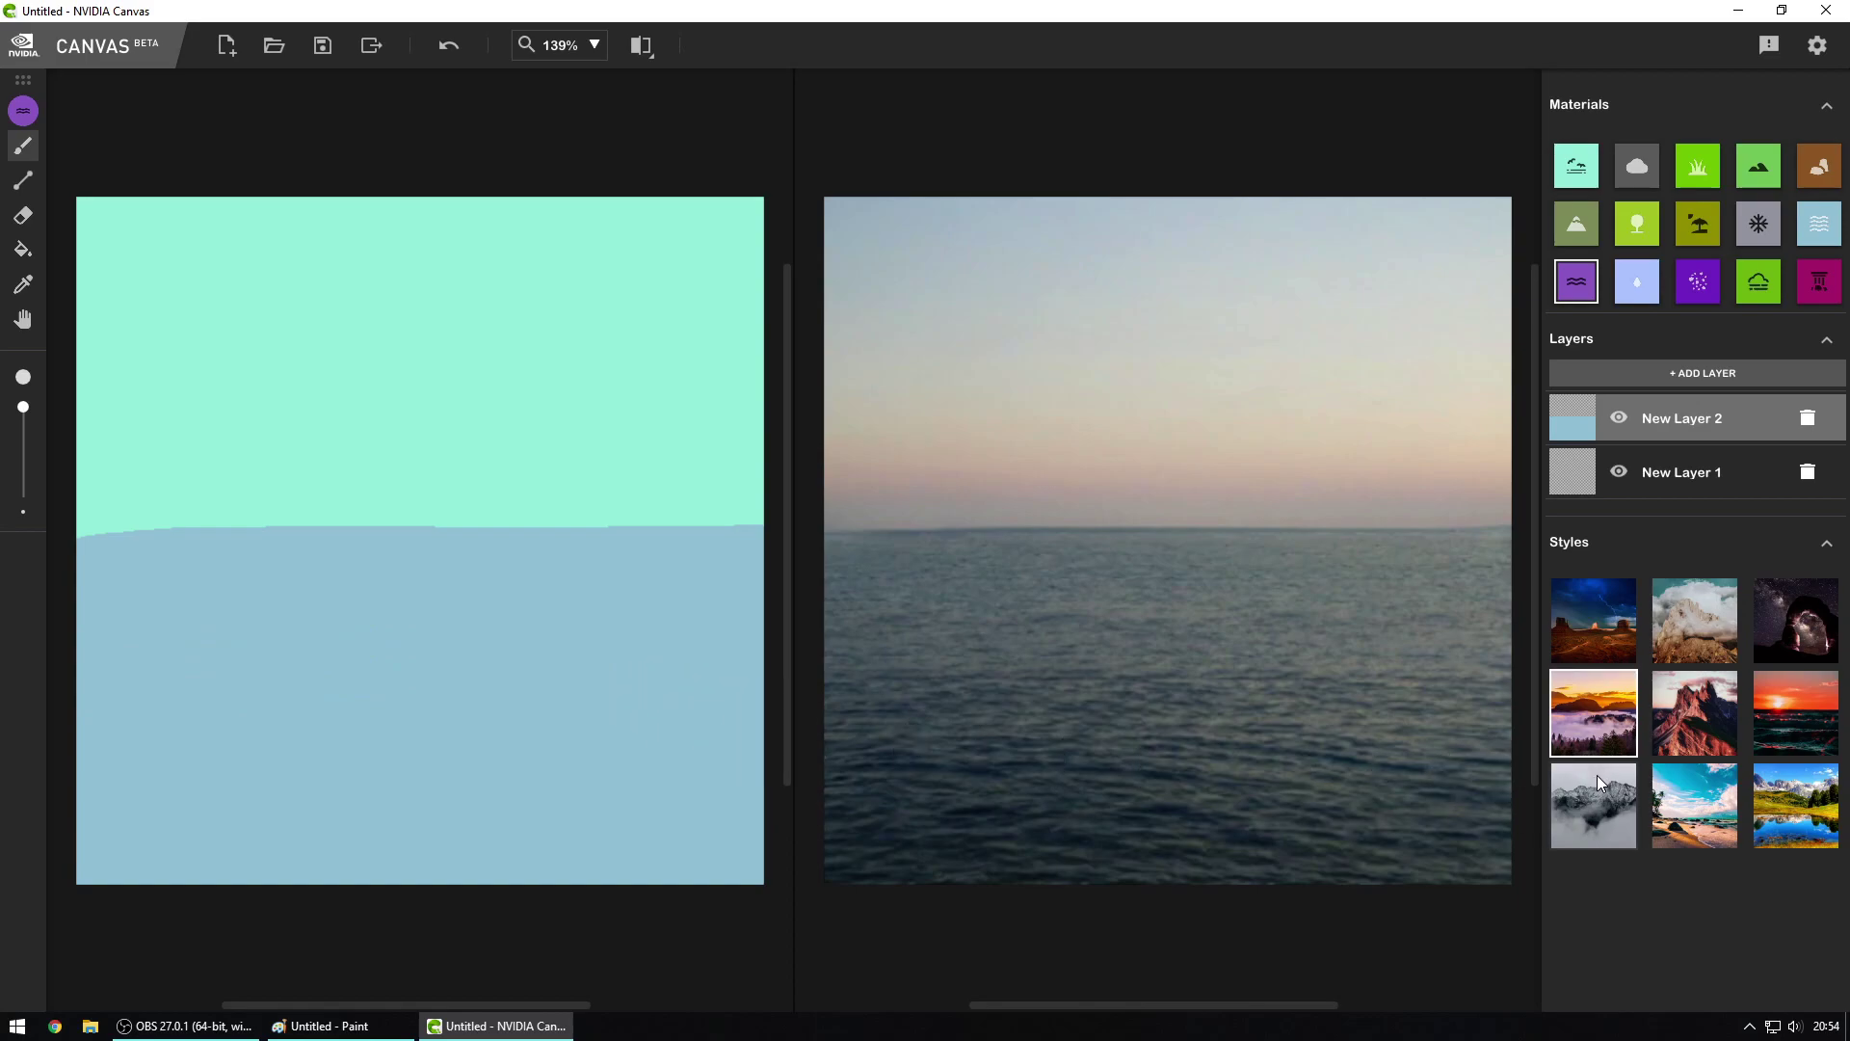
left_click(241, 739)
mouse_move(241, 739)
left_mouse_down()
mouse_move(403, 686)
mouse_move(265, 711)
mouse_move(351, 726)
left_mouse_up()
key("ctrl+z")
Step: Try a large sand mound in the middle of the sea that rises above the horizon, and undo all its strokes
left_click(1698, 224)
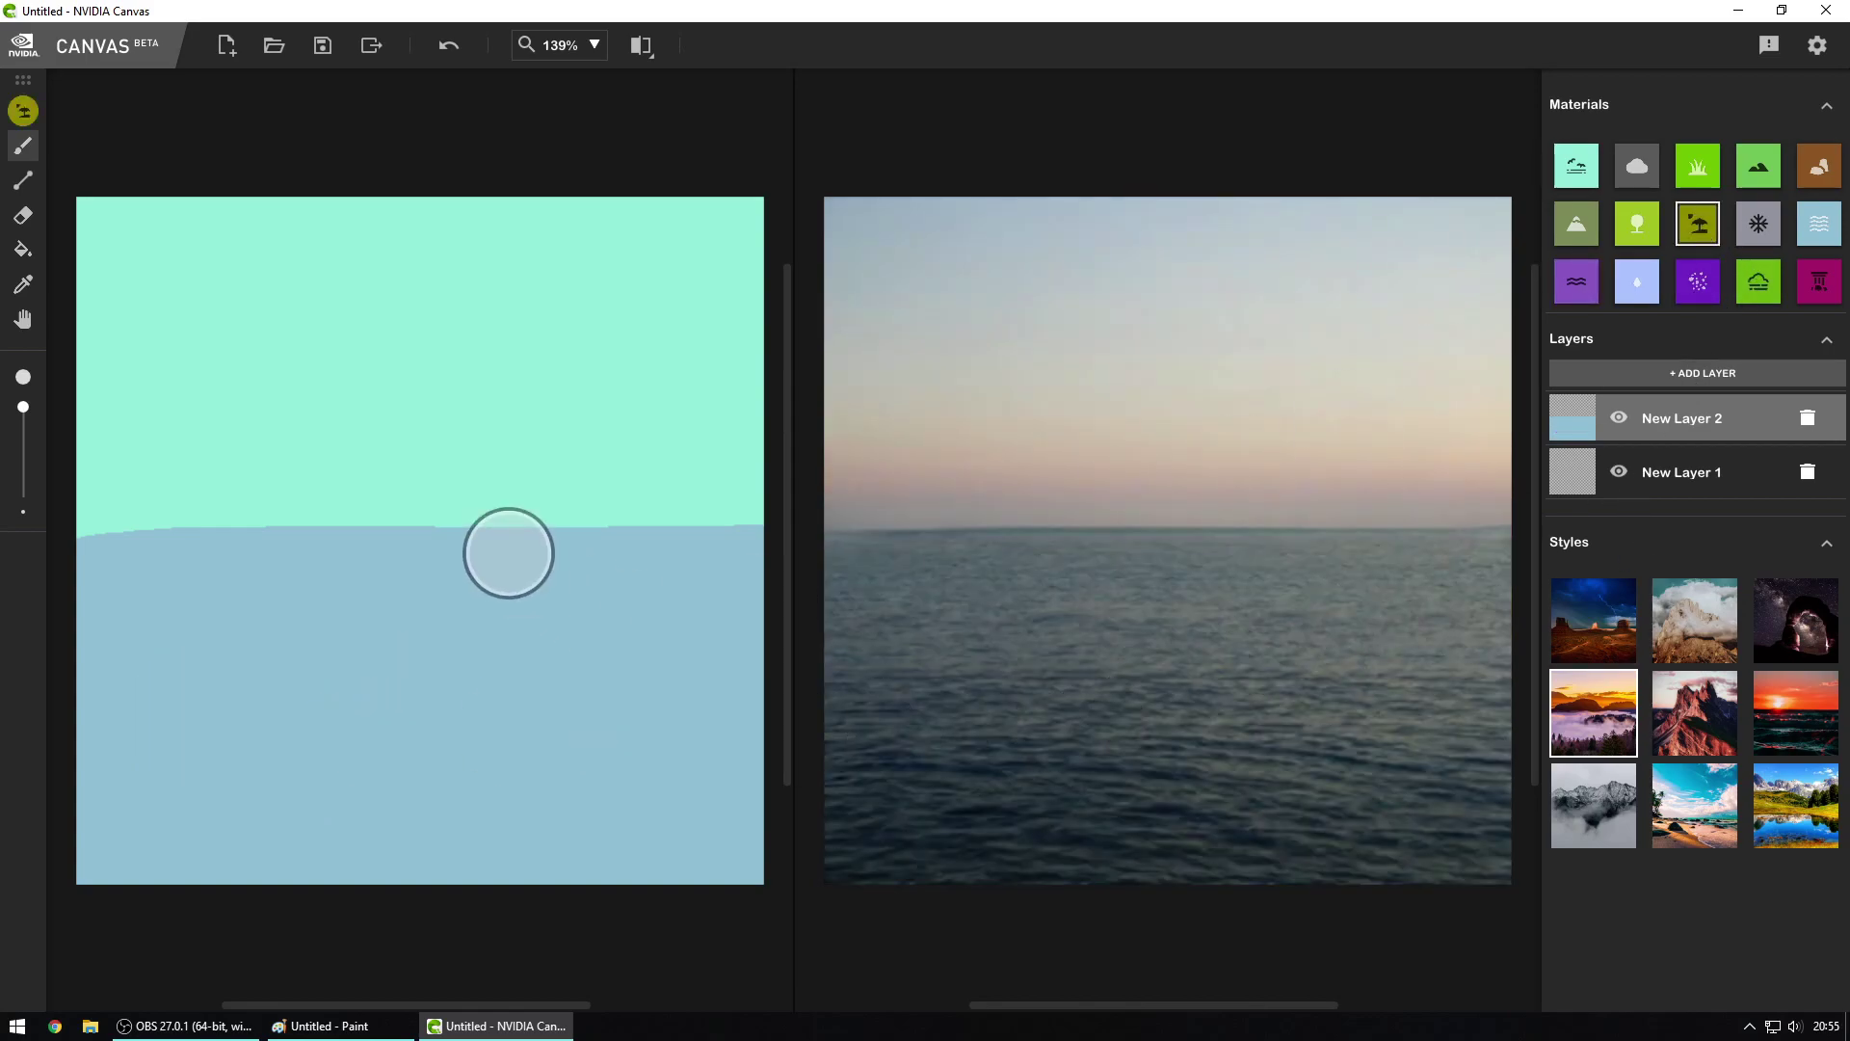
left_click(488, 639)
mouse_move(489, 639)
left_mouse_down()
mouse_move(328, 652)
mouse_move(538, 680)
mouse_move(296, 691)
mouse_move(359, 679)
mouse_move(482, 720)
mouse_move(335, 723)
mouse_move(431, 718)
mouse_move(327, 693)
mouse_move(371, 614)
mouse_move(501, 593)
mouse_move(480, 653)
mouse_move(403, 681)
mouse_move(418, 609)
mouse_move(505, 530)
mouse_move(455, 638)
left_mouse_up()
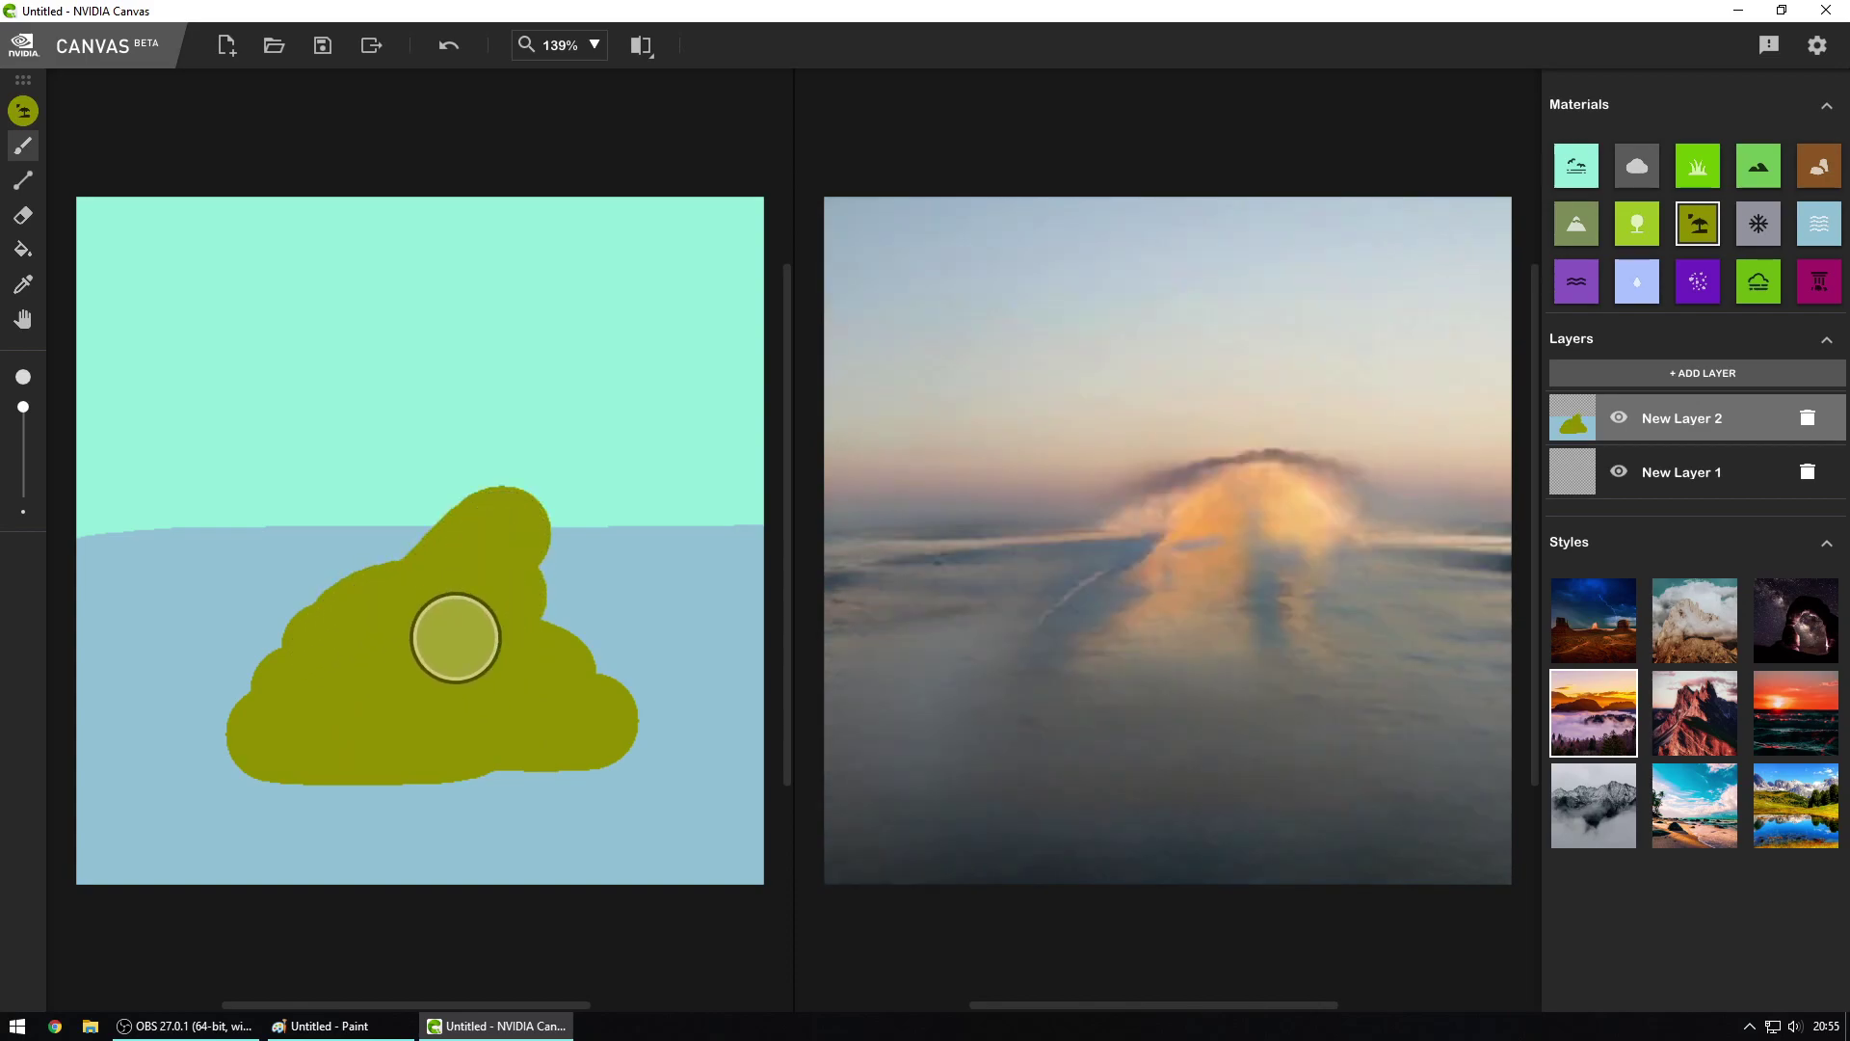
key("ctrl+z")
key("ctrl+z")
key("ctrl+z")
key("ctrl+z")
key("ctrl+z")
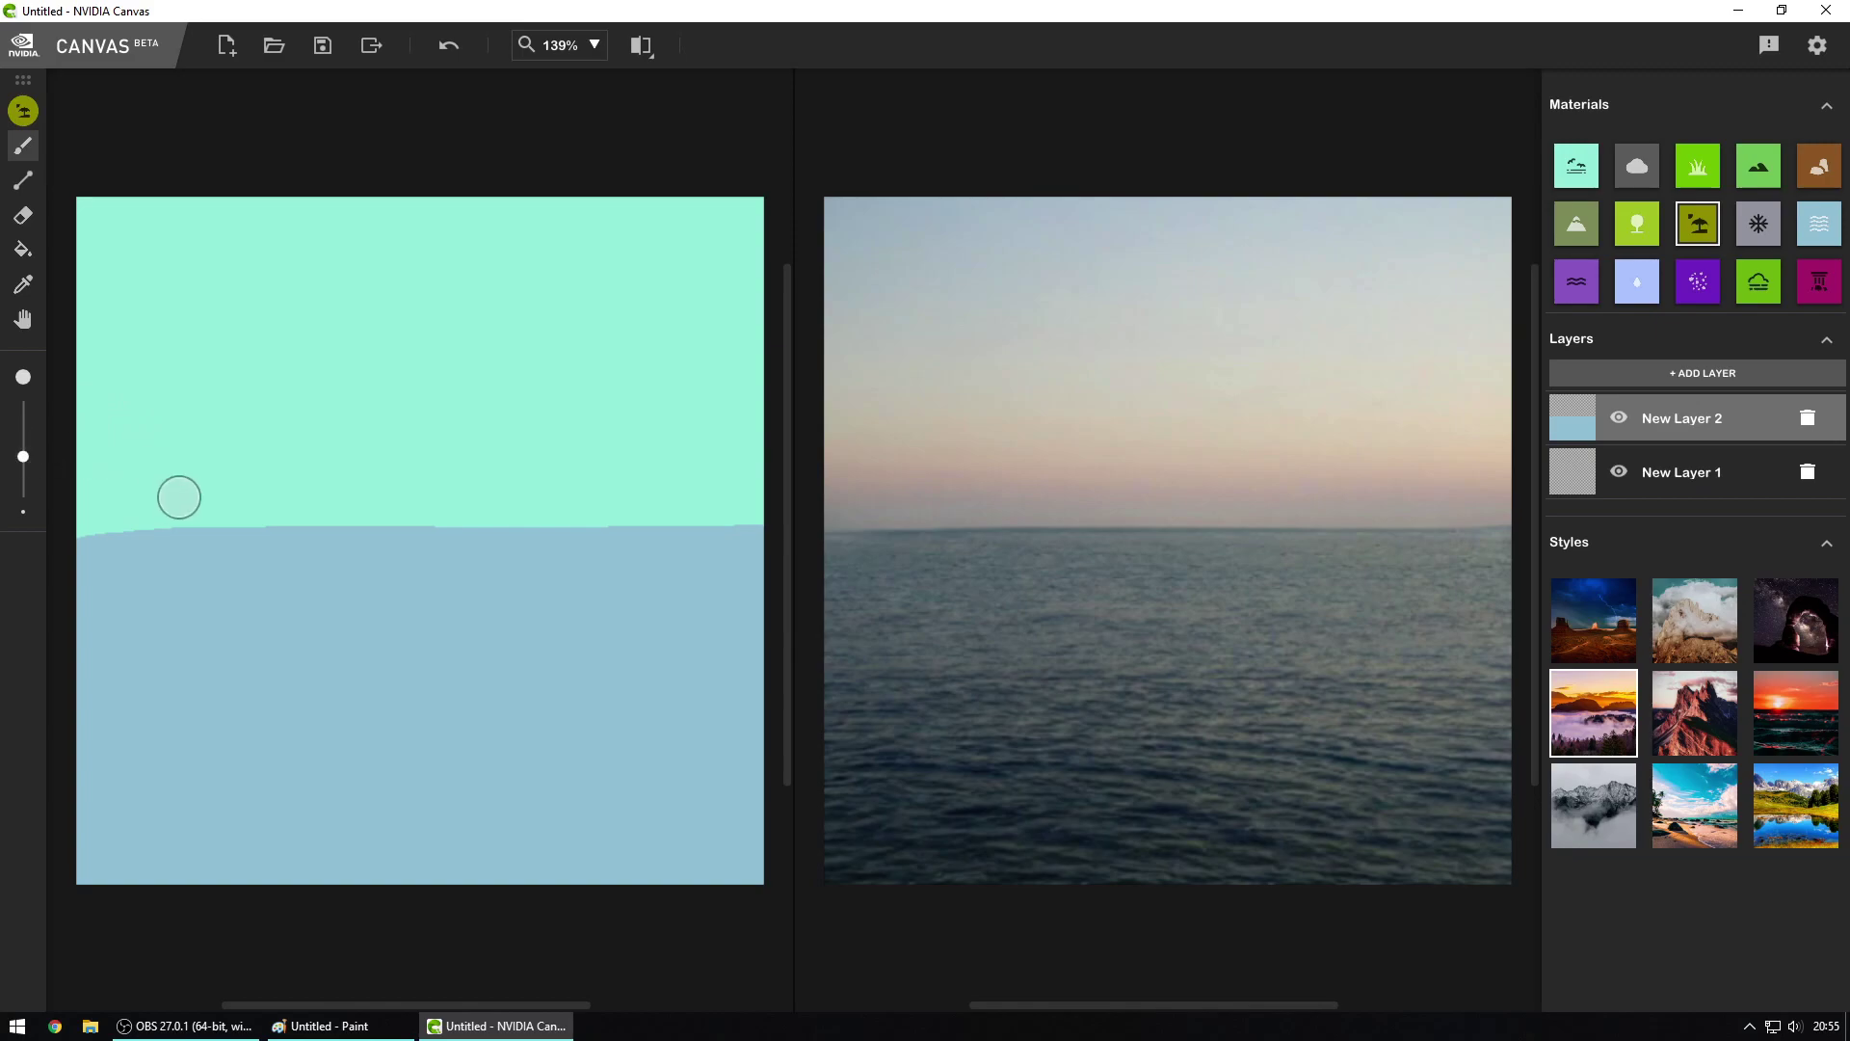
Step: Try a long, arched sand island on the horizon with a smaller brush, extend its left end, and undo it
mouse_move(212, 532)
left_mouse_down()
mouse_move(250, 511)
mouse_move(528, 529)
mouse_move(235, 529)
left_mouse_up()
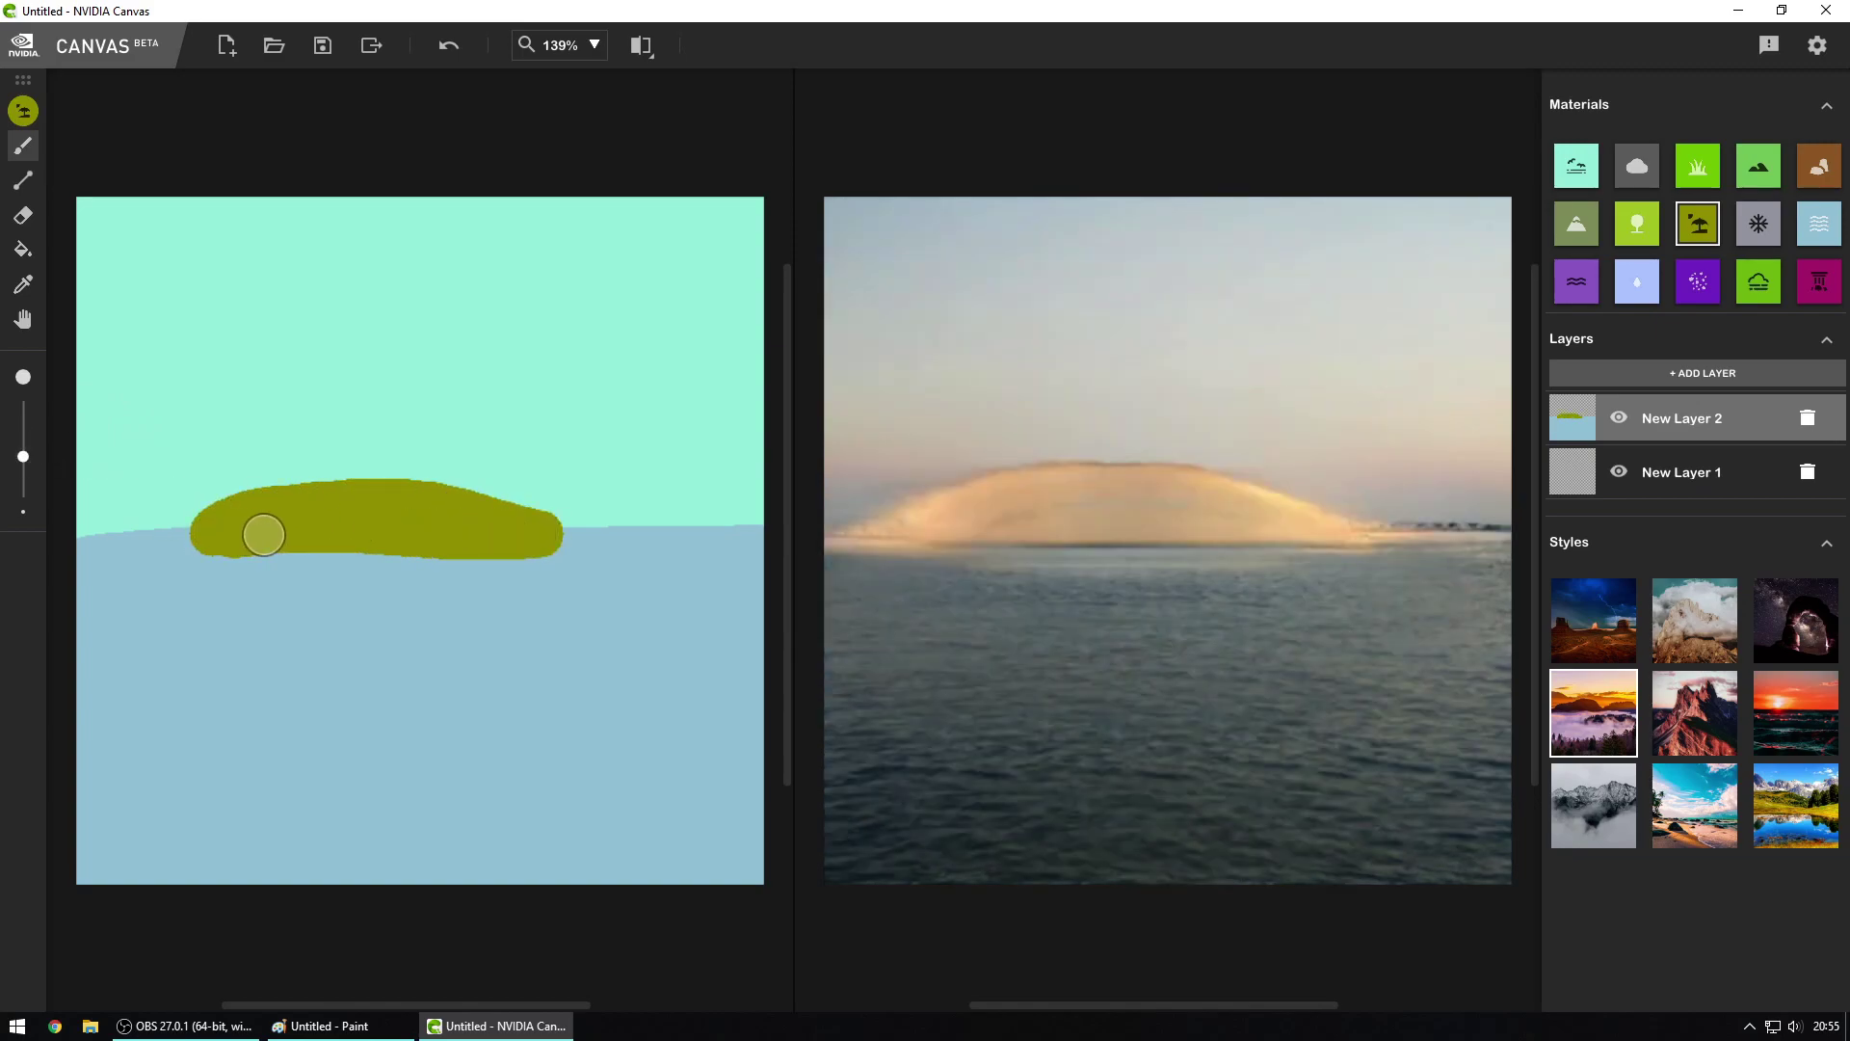
left_click_drag(205, 531, 178, 541)
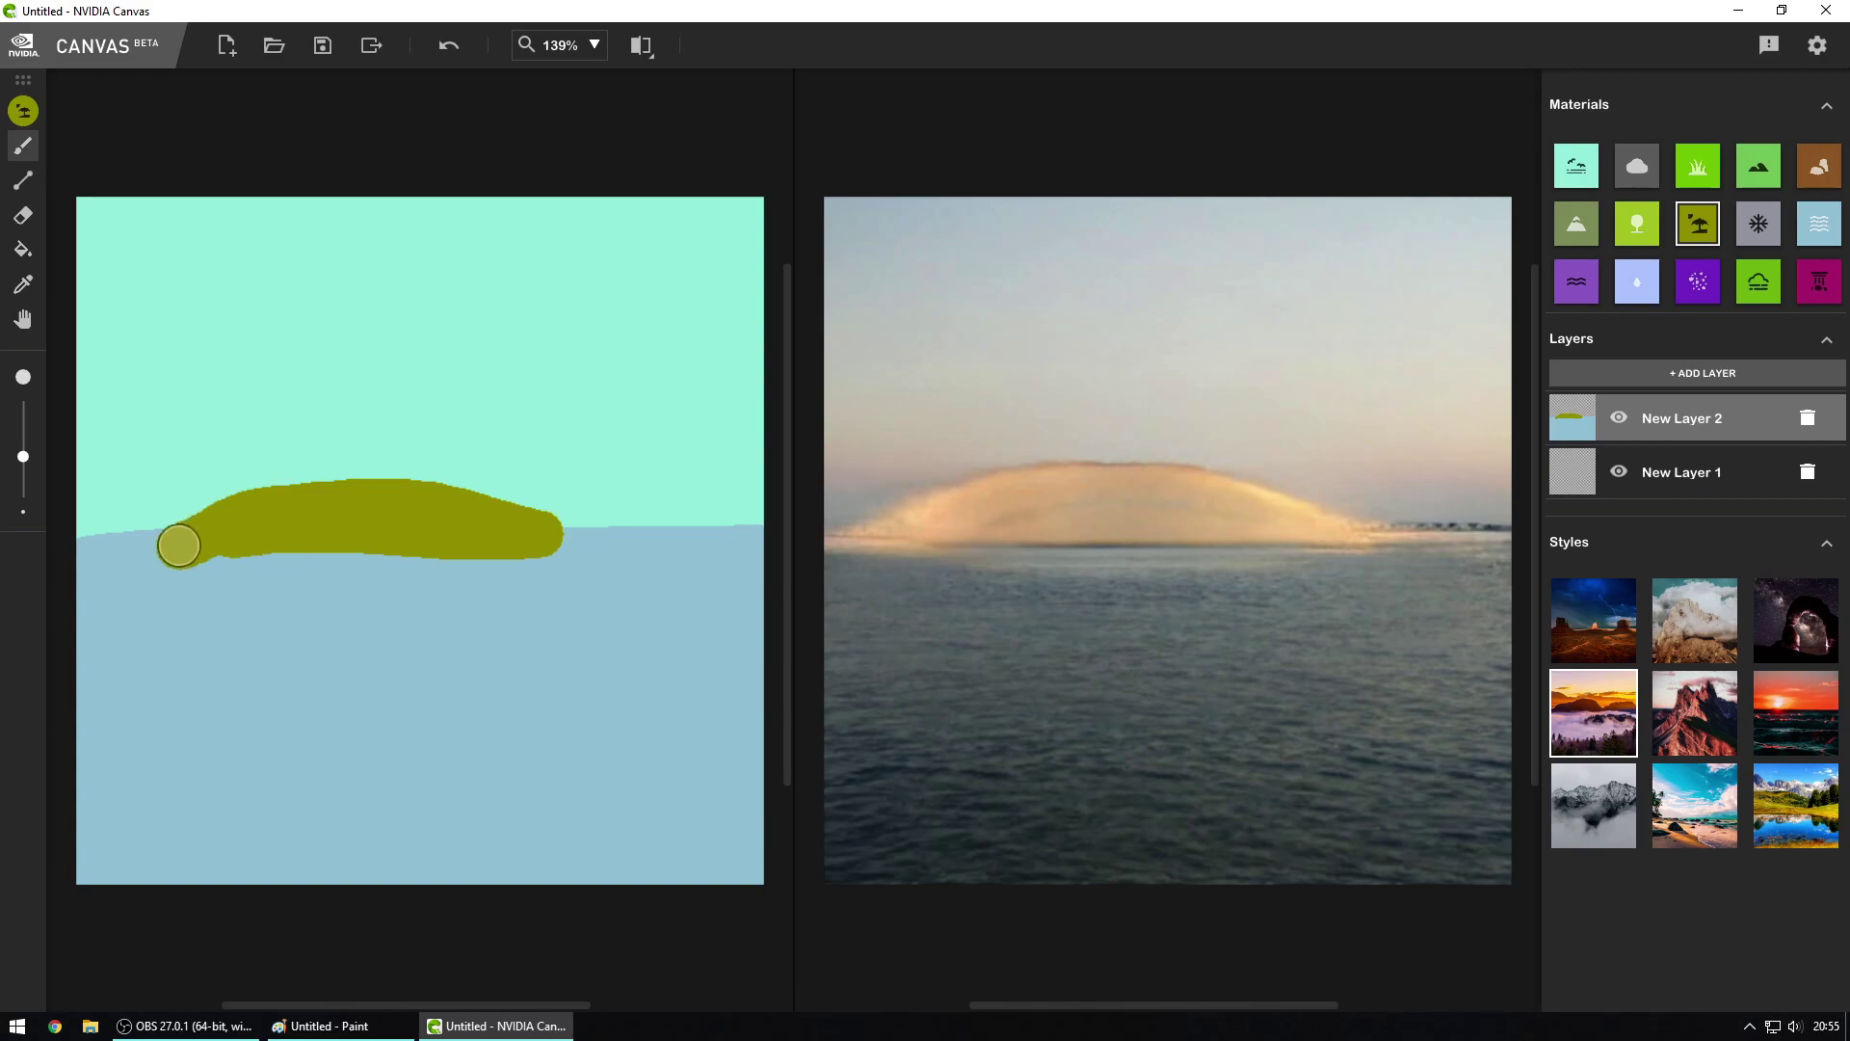
key("ctrl+z")
key("ctrl+z")
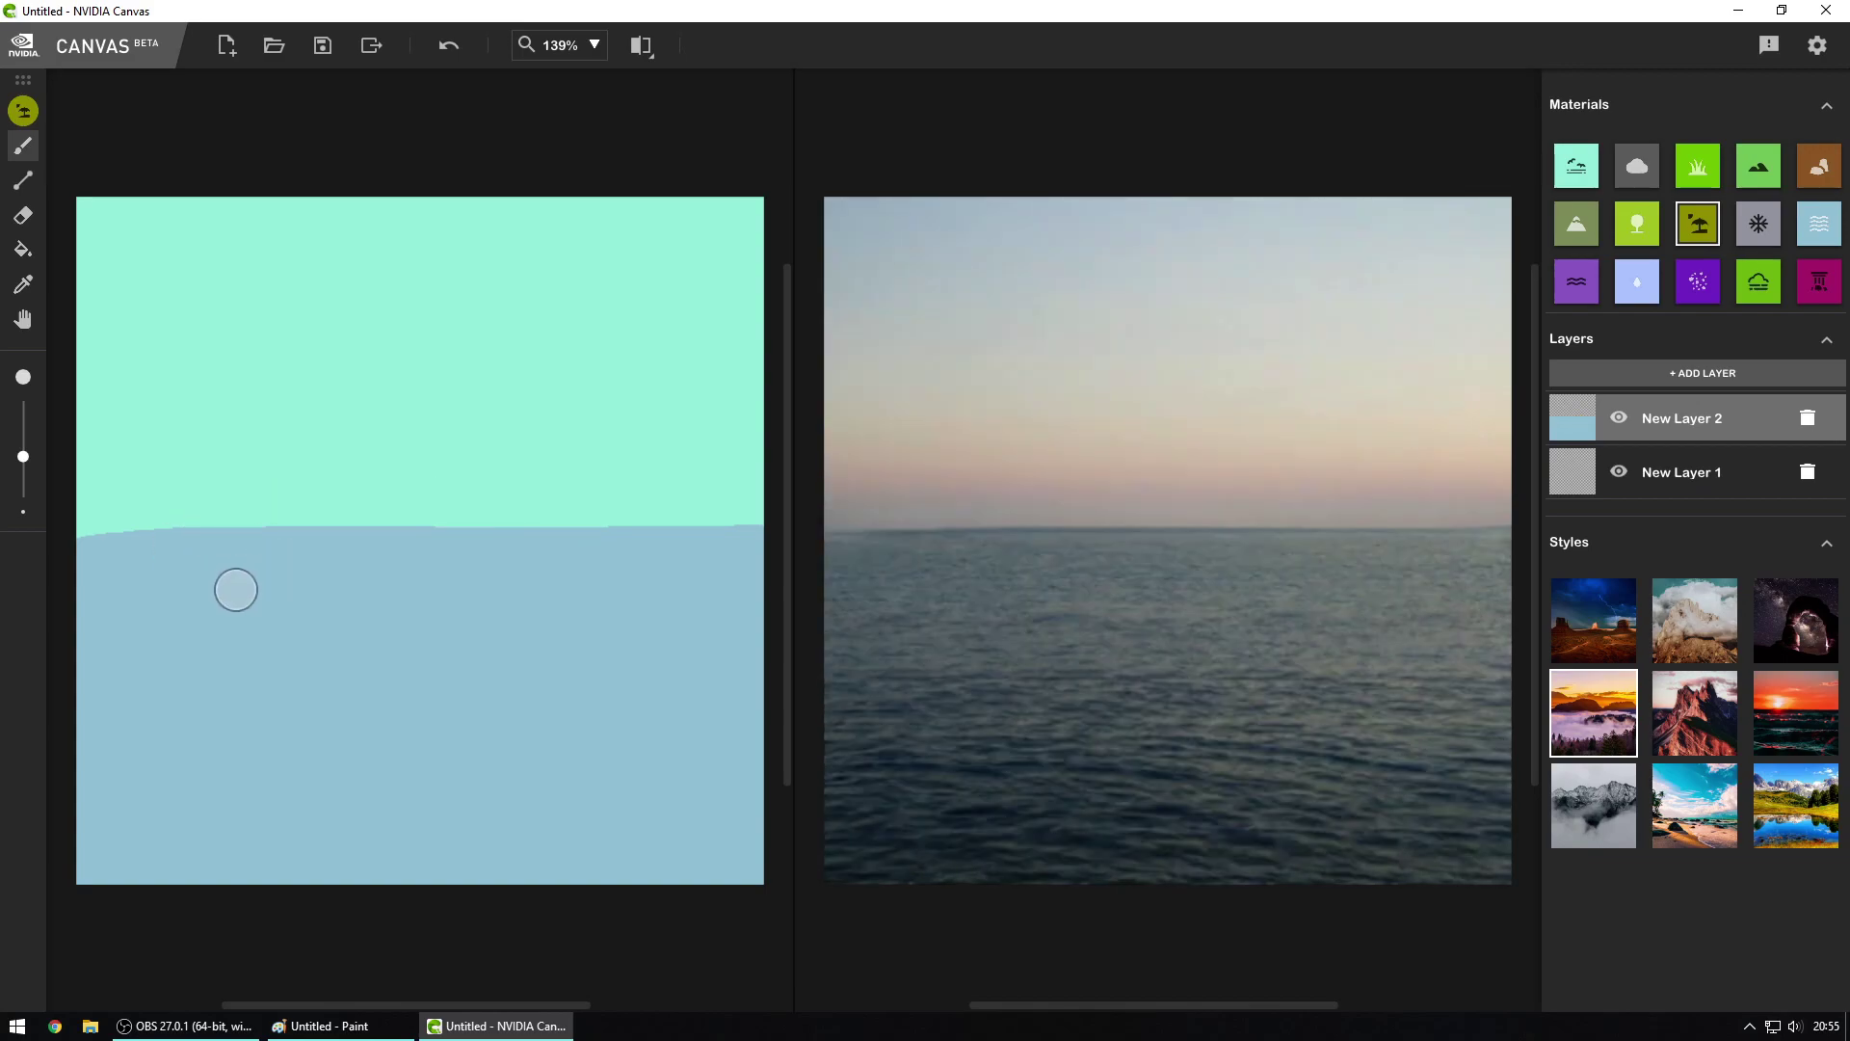
Step: Try a low sand island on the horizon with its ends extended to both sides, and undo all its strokes
left_click_drag(216, 533, 484, 526)
left_click_drag(249, 551, 479, 546)
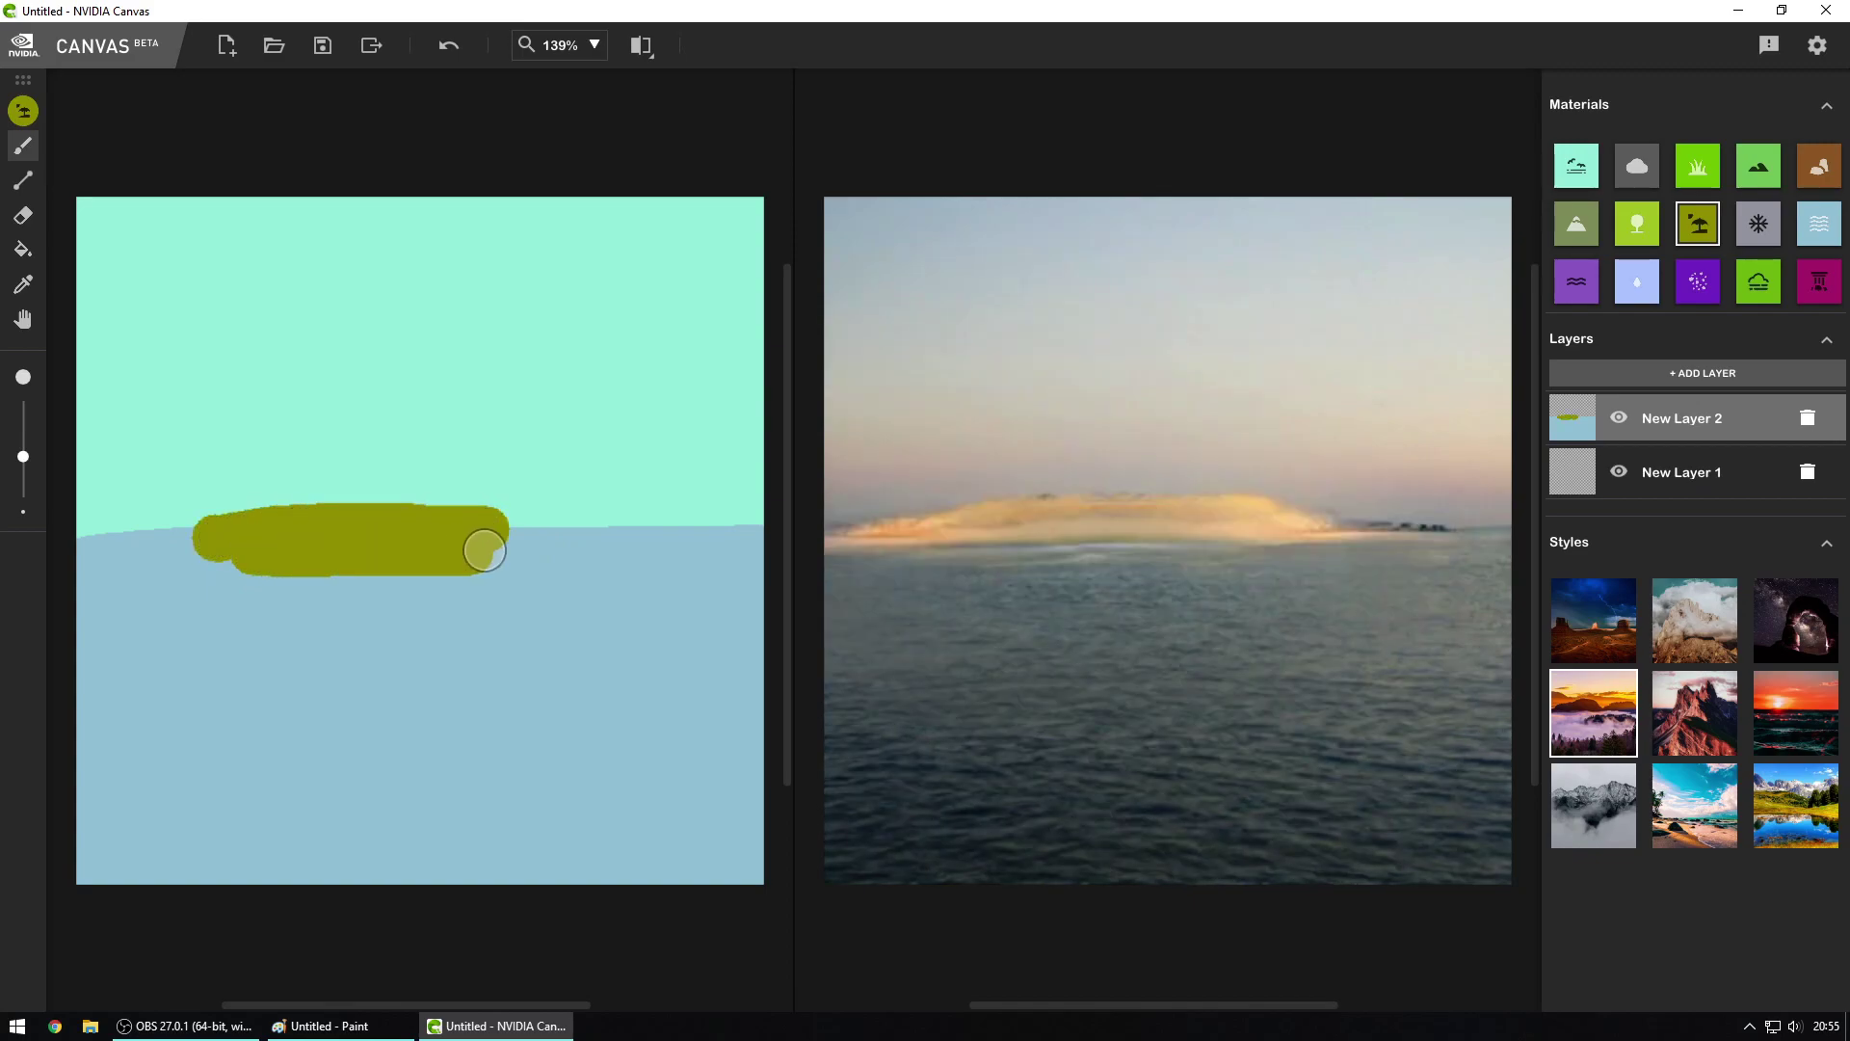
mouse_move(244, 553)
left_mouse_down()
mouse_move(483, 559)
mouse_move(506, 541)
mouse_move(341, 552)
mouse_move(190, 532)
left_mouse_up()
left_click_drag(453, 538, 580, 524)
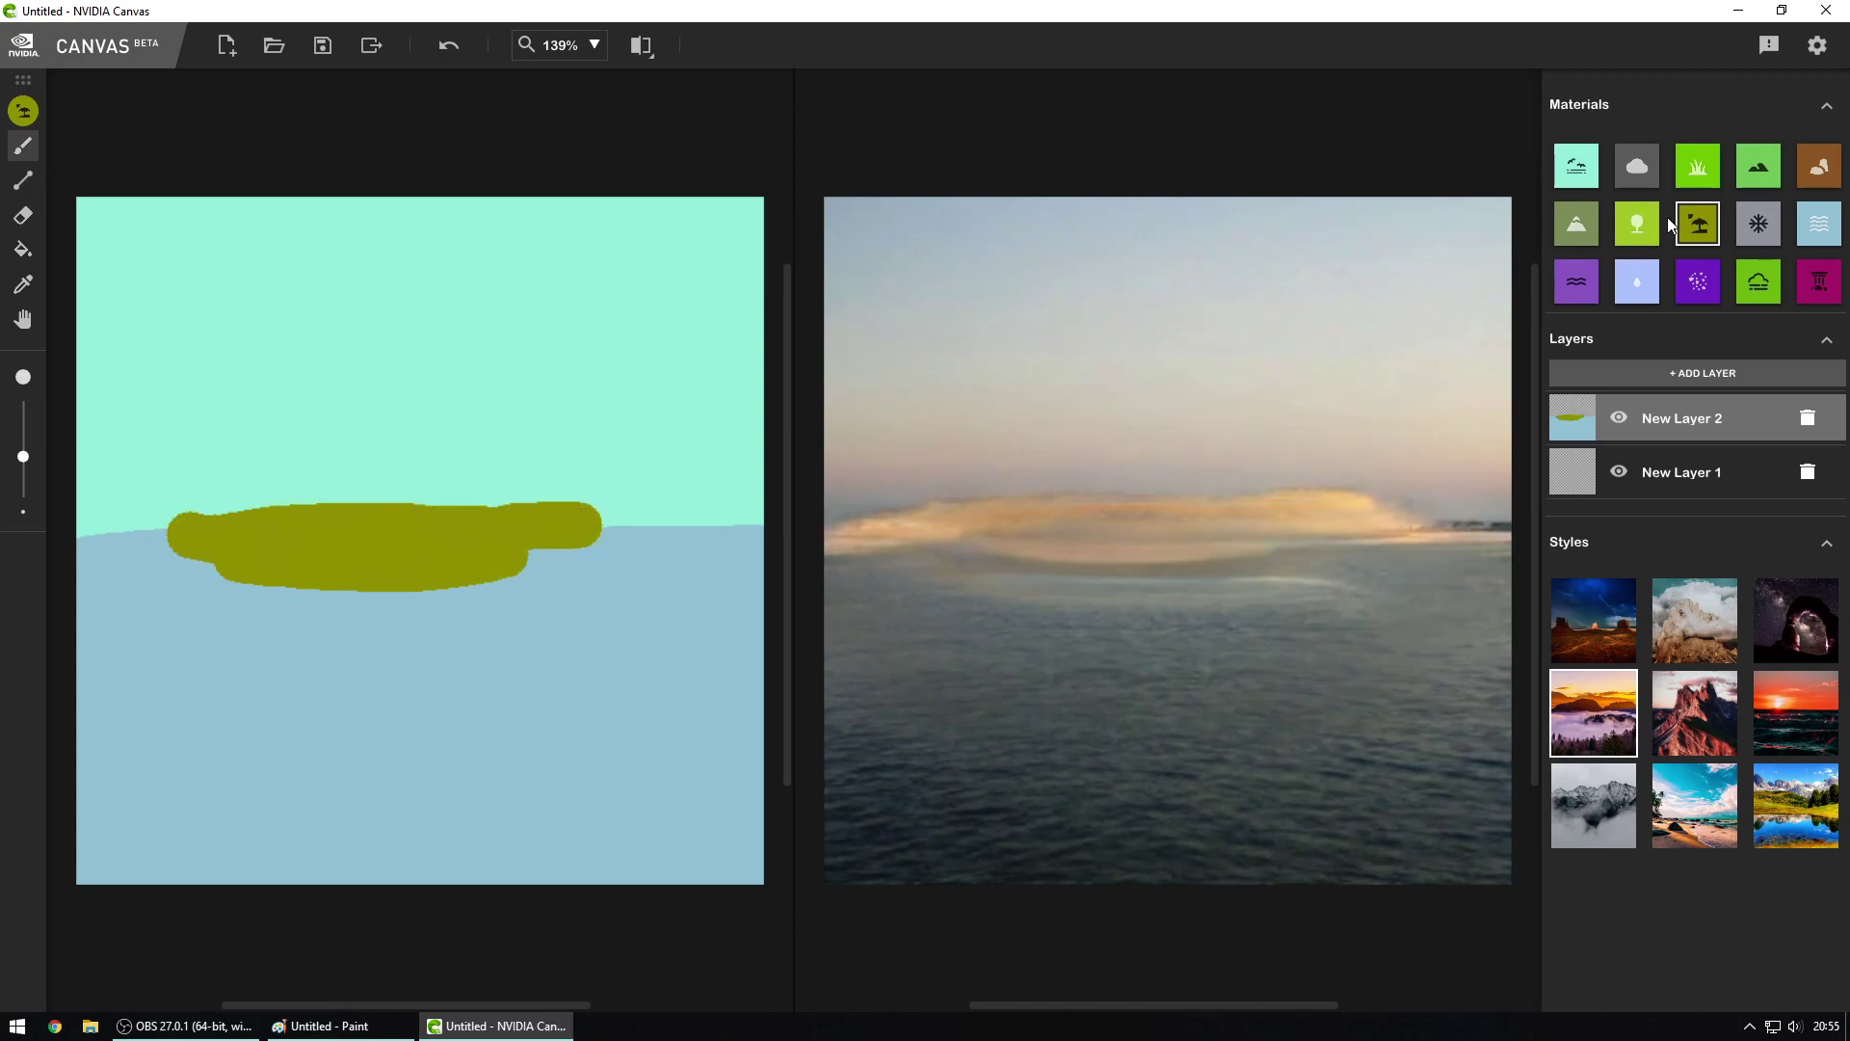
key("ctrl+z")
key("ctrl+z")
key("ctrl+z")
key("ctrl+z")
key("ctrl+z")
key("ctrl+z")
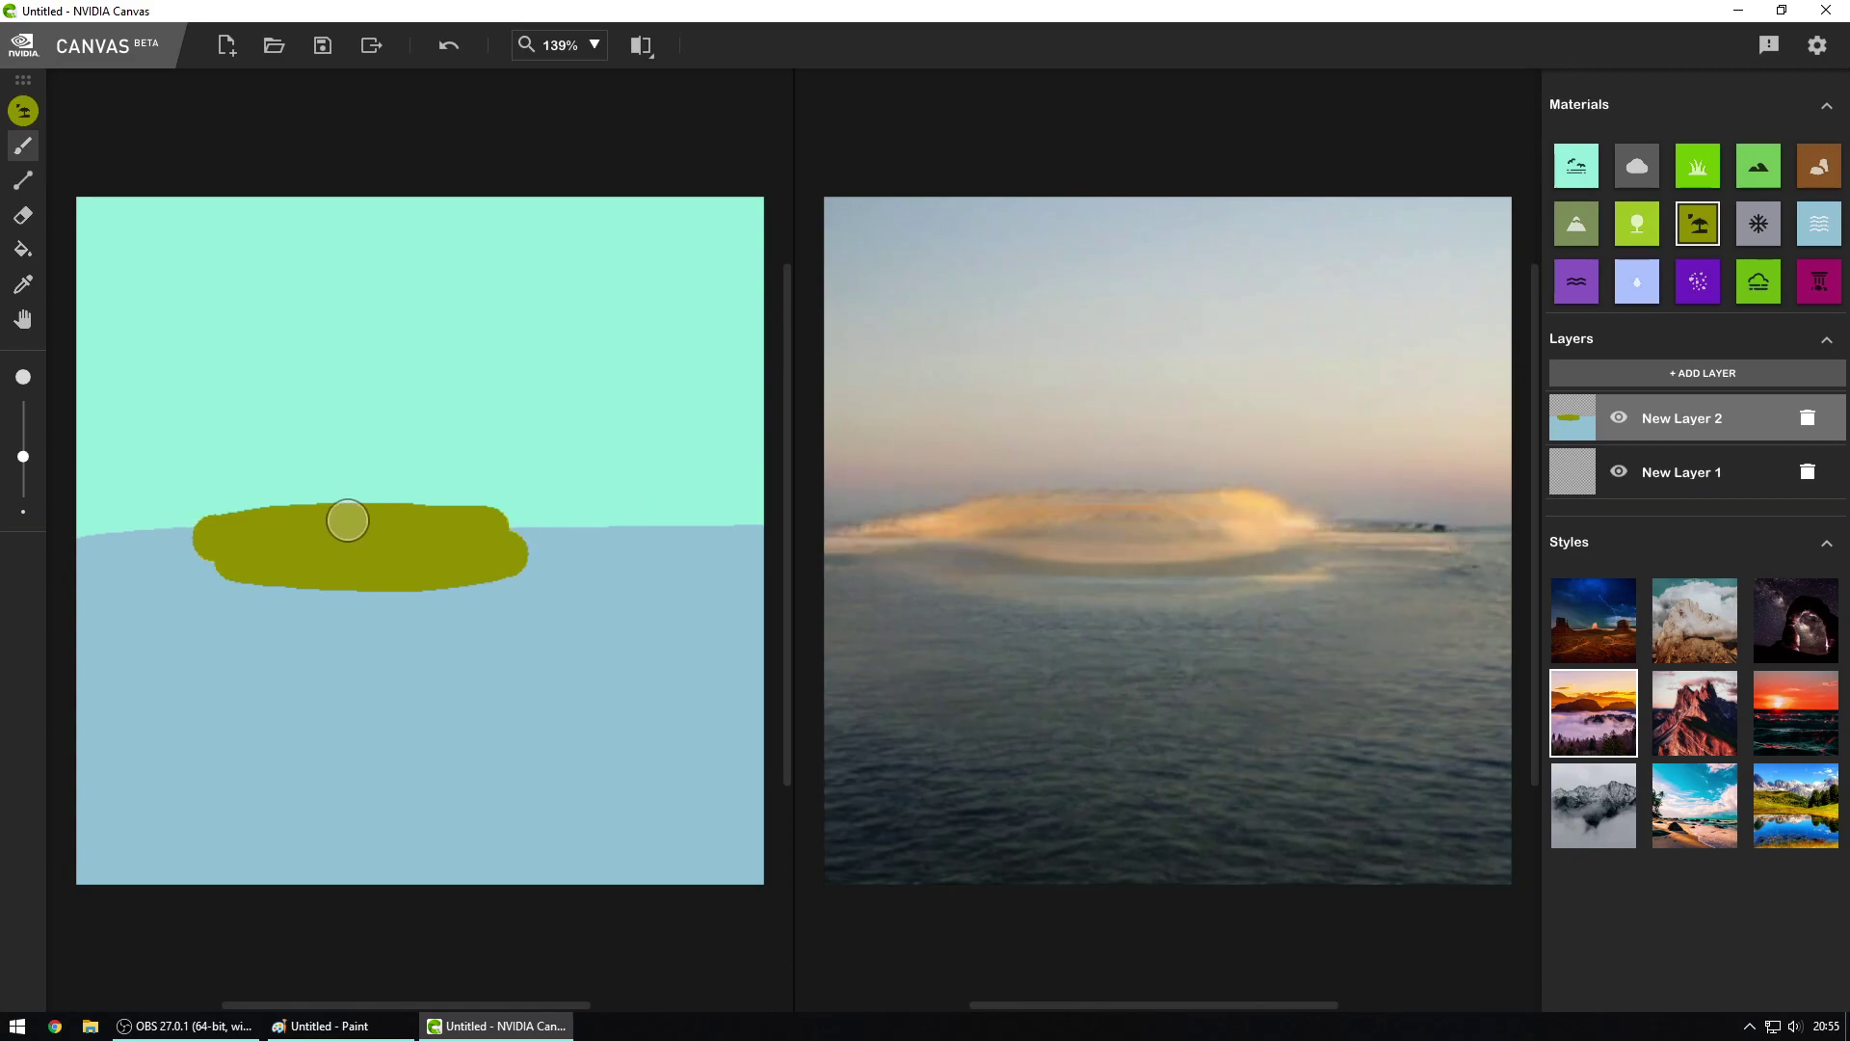
left_click_drag(500, 615, 501, 626)
key("ctrl+z")
Step: Add a third layer and try a sand headland reaching in from the canvas's right edge with a spit on the horizon, undoing the strokes
left_click(1731, 367)
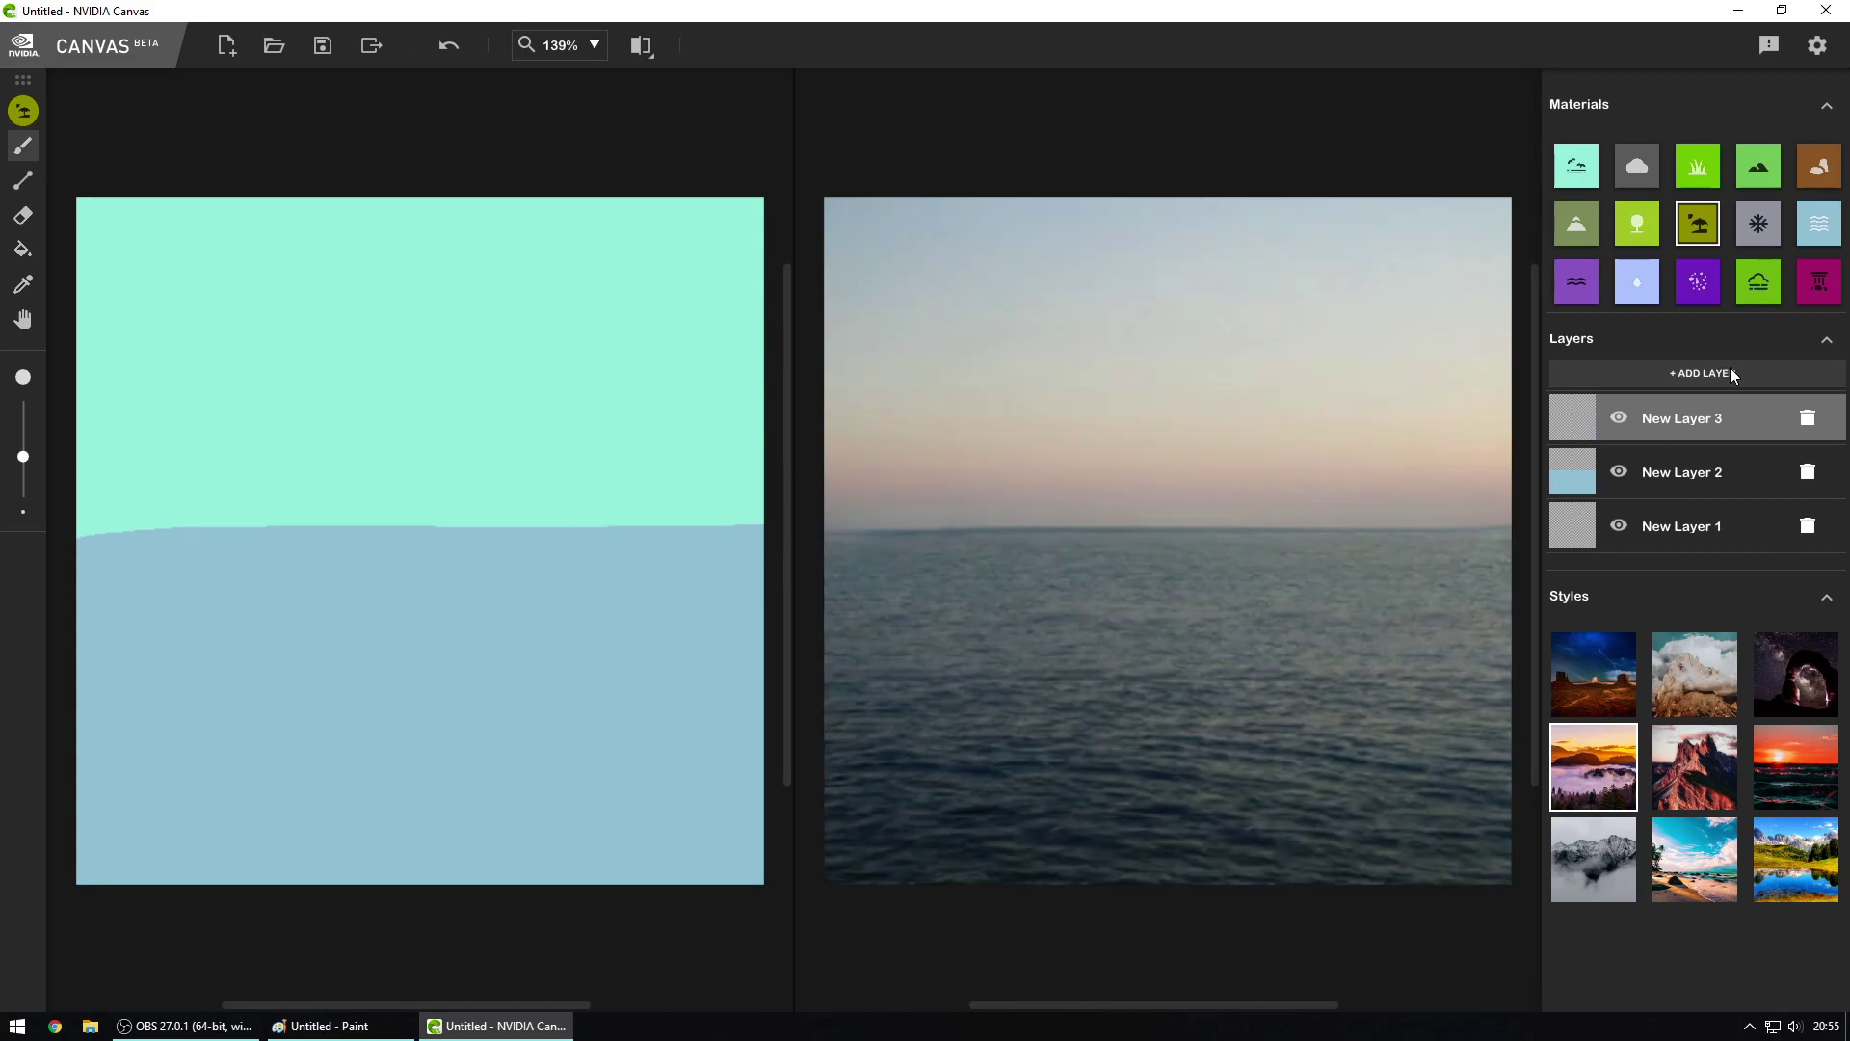
mouse_move(561, 622)
left_mouse_down()
mouse_move(829, 513)
mouse_move(579, 634)
mouse_move(719, 569)
mouse_move(731, 595)
mouse_move(609, 648)
mouse_move(784, 597)
mouse_move(623, 670)
mouse_move(804, 615)
mouse_move(624, 701)
mouse_move(822, 652)
mouse_move(643, 715)
mouse_move(822, 663)
mouse_move(568, 644)
mouse_move(545, 618)
mouse_move(649, 715)
mouse_move(840, 753)
mouse_move(666, 747)
mouse_move(723, 718)
left_mouse_up()
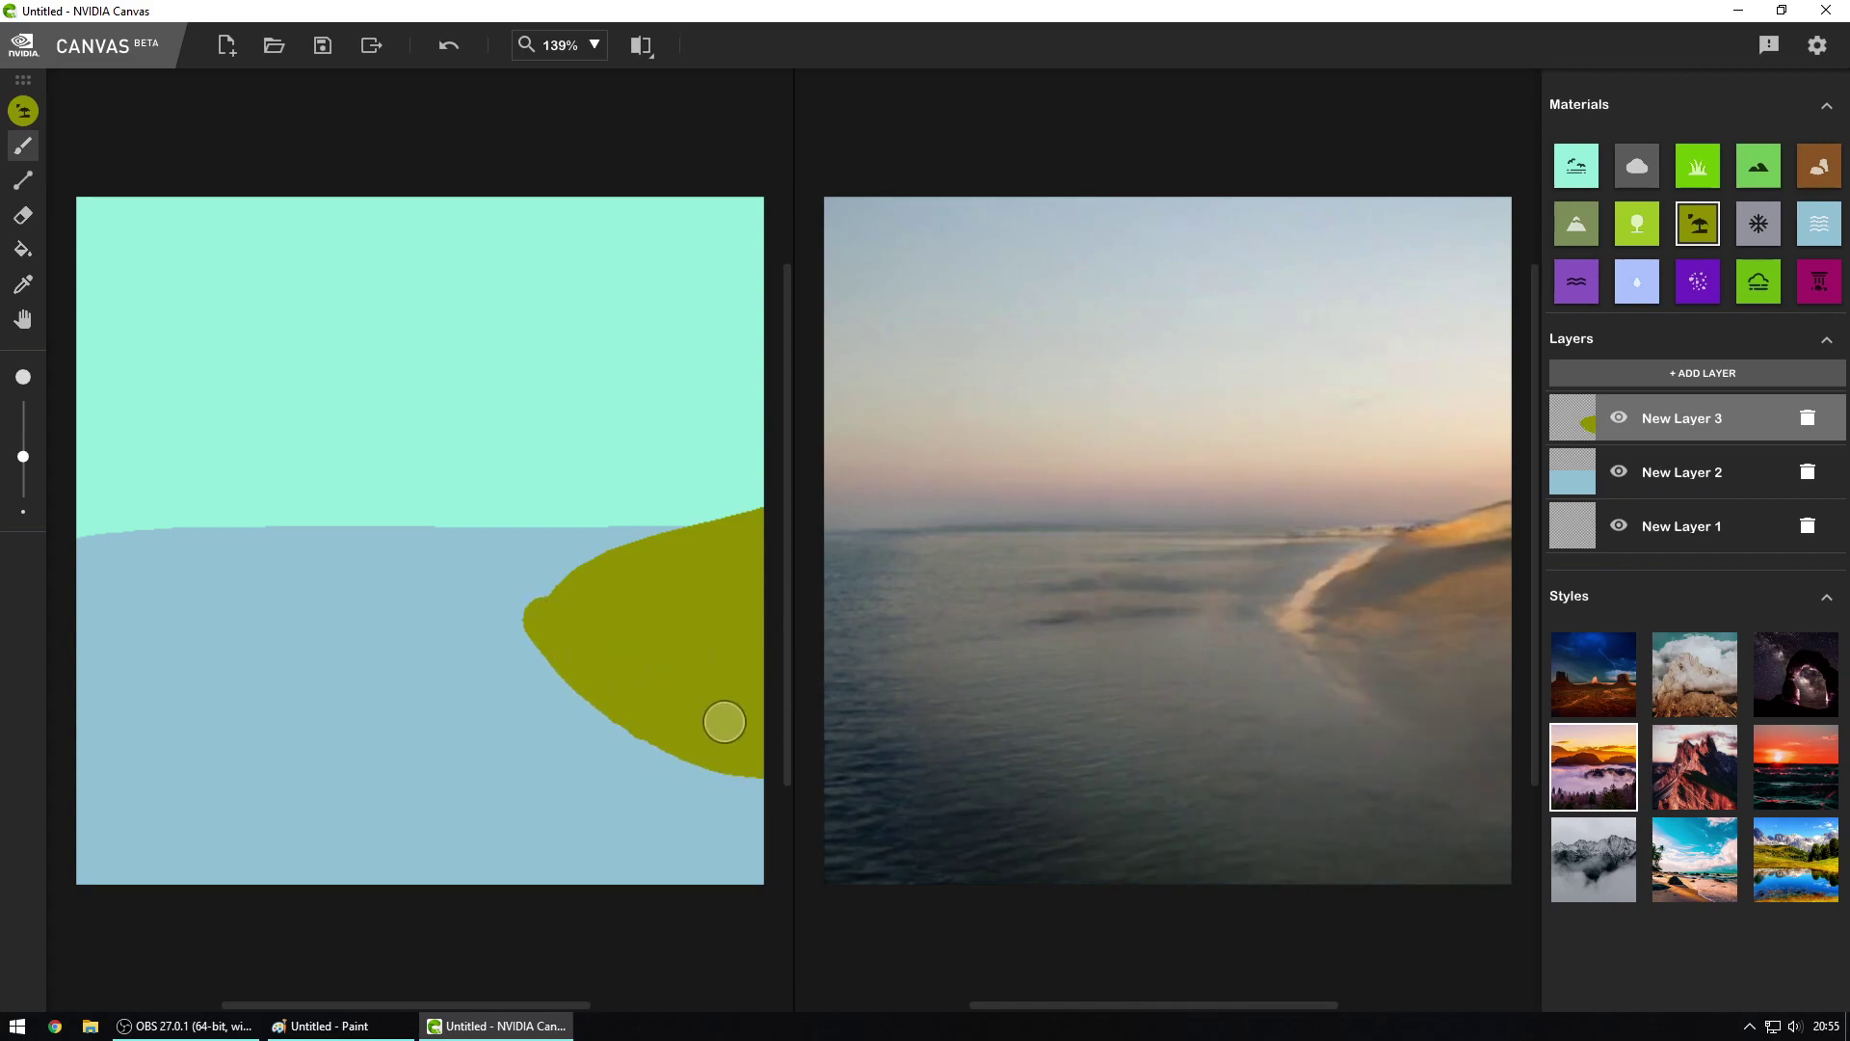
mouse_move(540, 620)
left_mouse_down()
mouse_move(738, 515)
mouse_move(762, 523)
mouse_move(538, 605)
left_mouse_up()
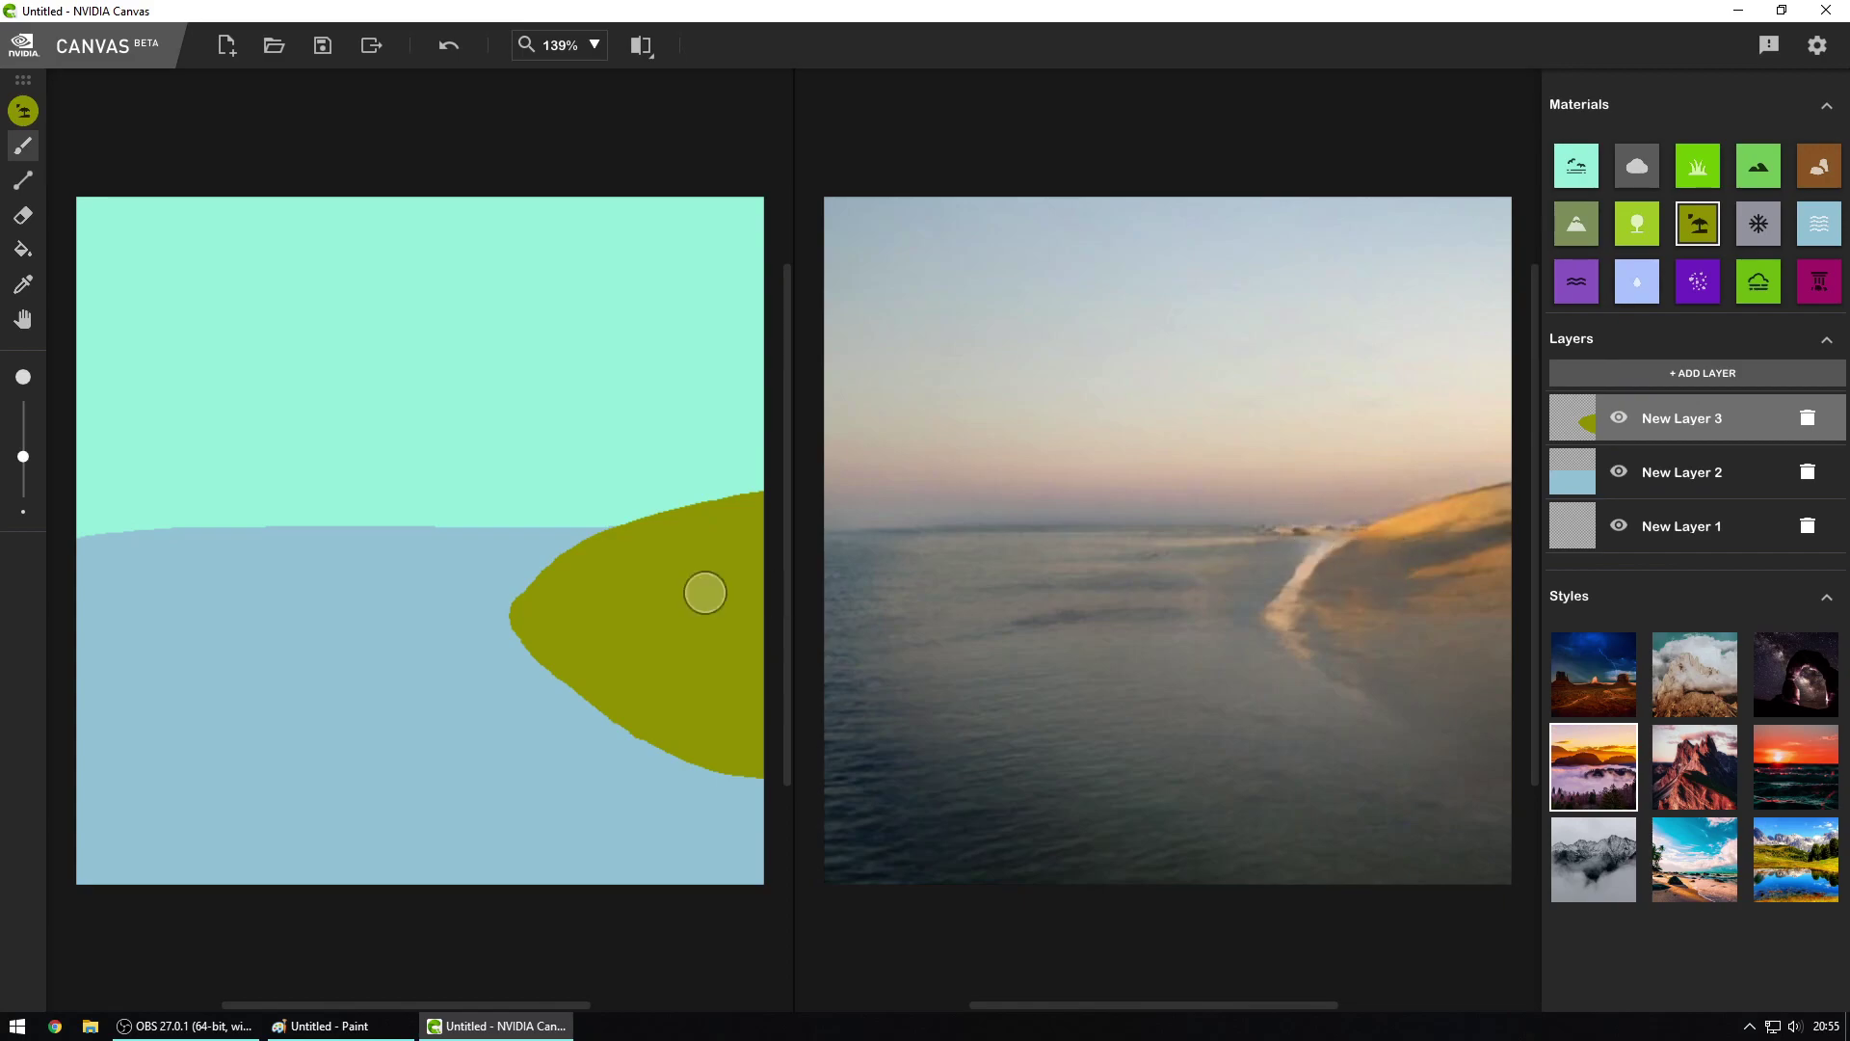
mouse_move(609, 534)
left_mouse_down()
mouse_move(702, 549)
mouse_move(537, 524)
mouse_move(484, 550)
left_mouse_up()
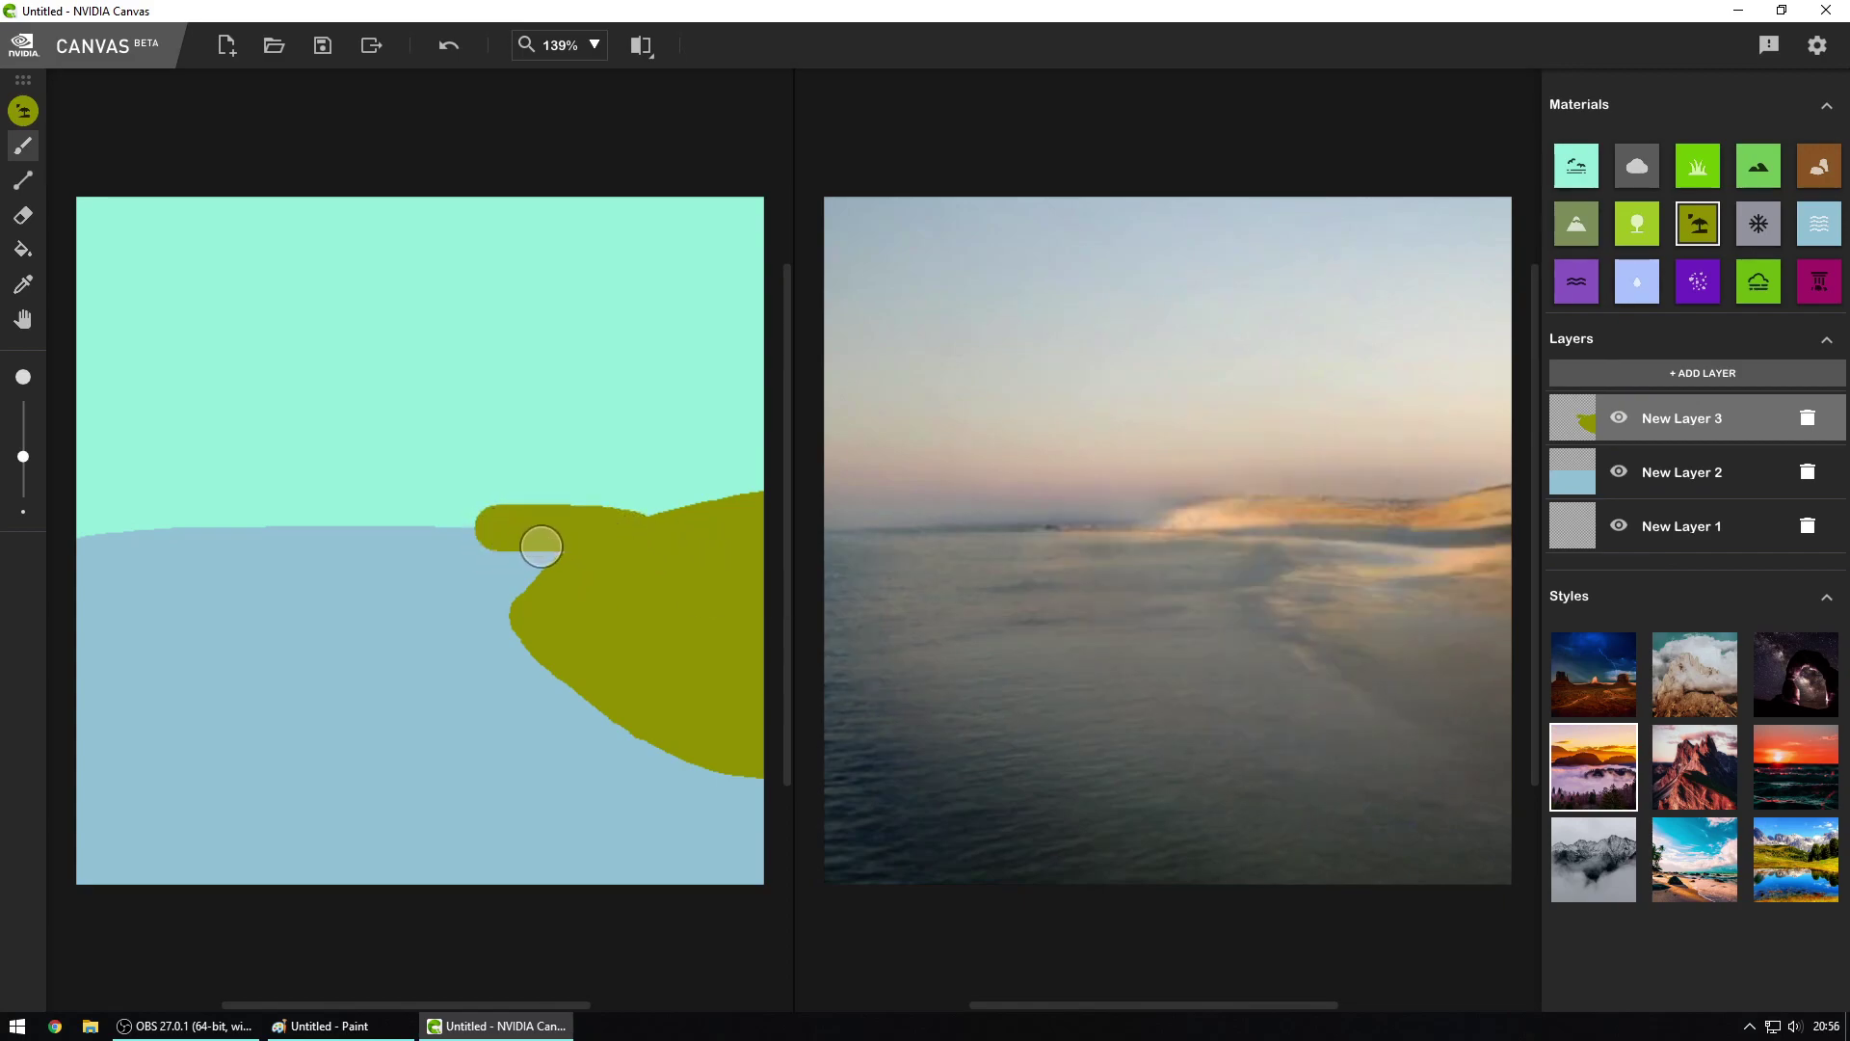
key("ctrl+z")
key("ctrl+z")
key("ctrl+z")
key("ctrl+z")
key("ctrl+z")
key("ctrl+z")
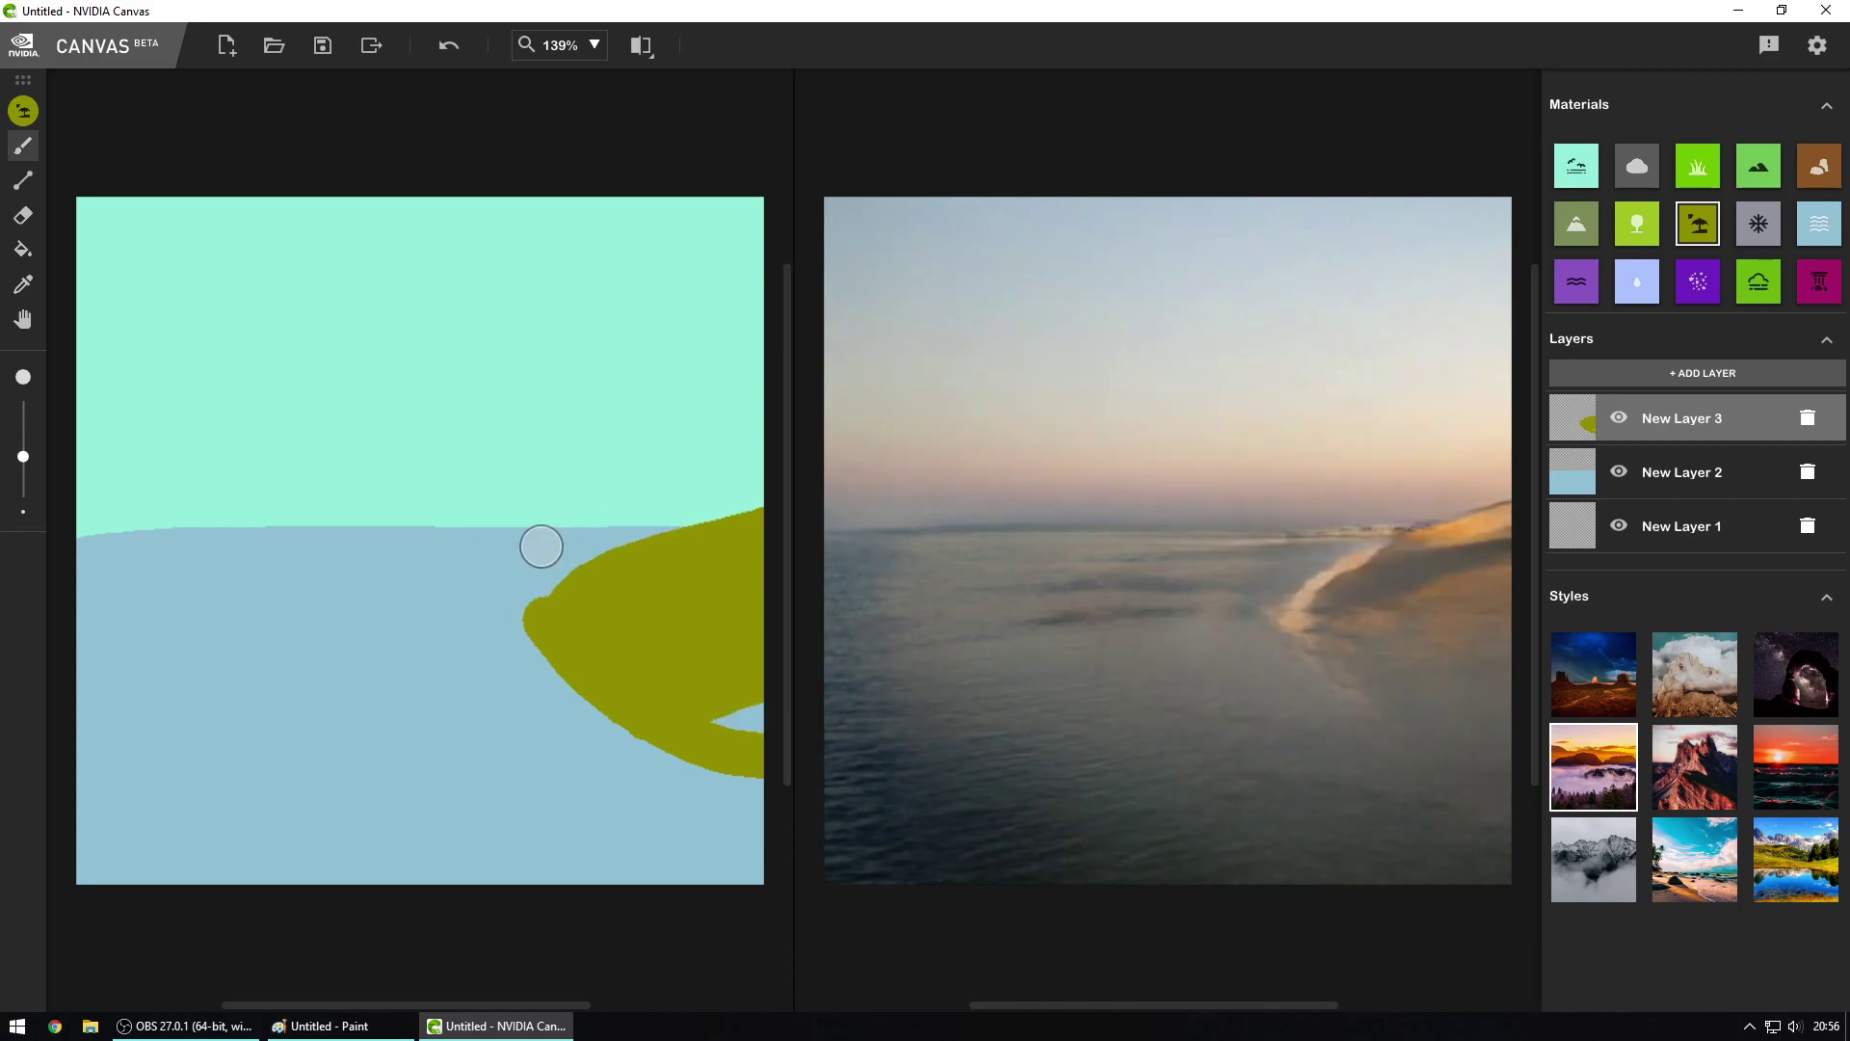
key("ctrl+z")
key("ctrl+z")
key("ctrl+z")
key("ctrl+z")
key("ctrl+z")
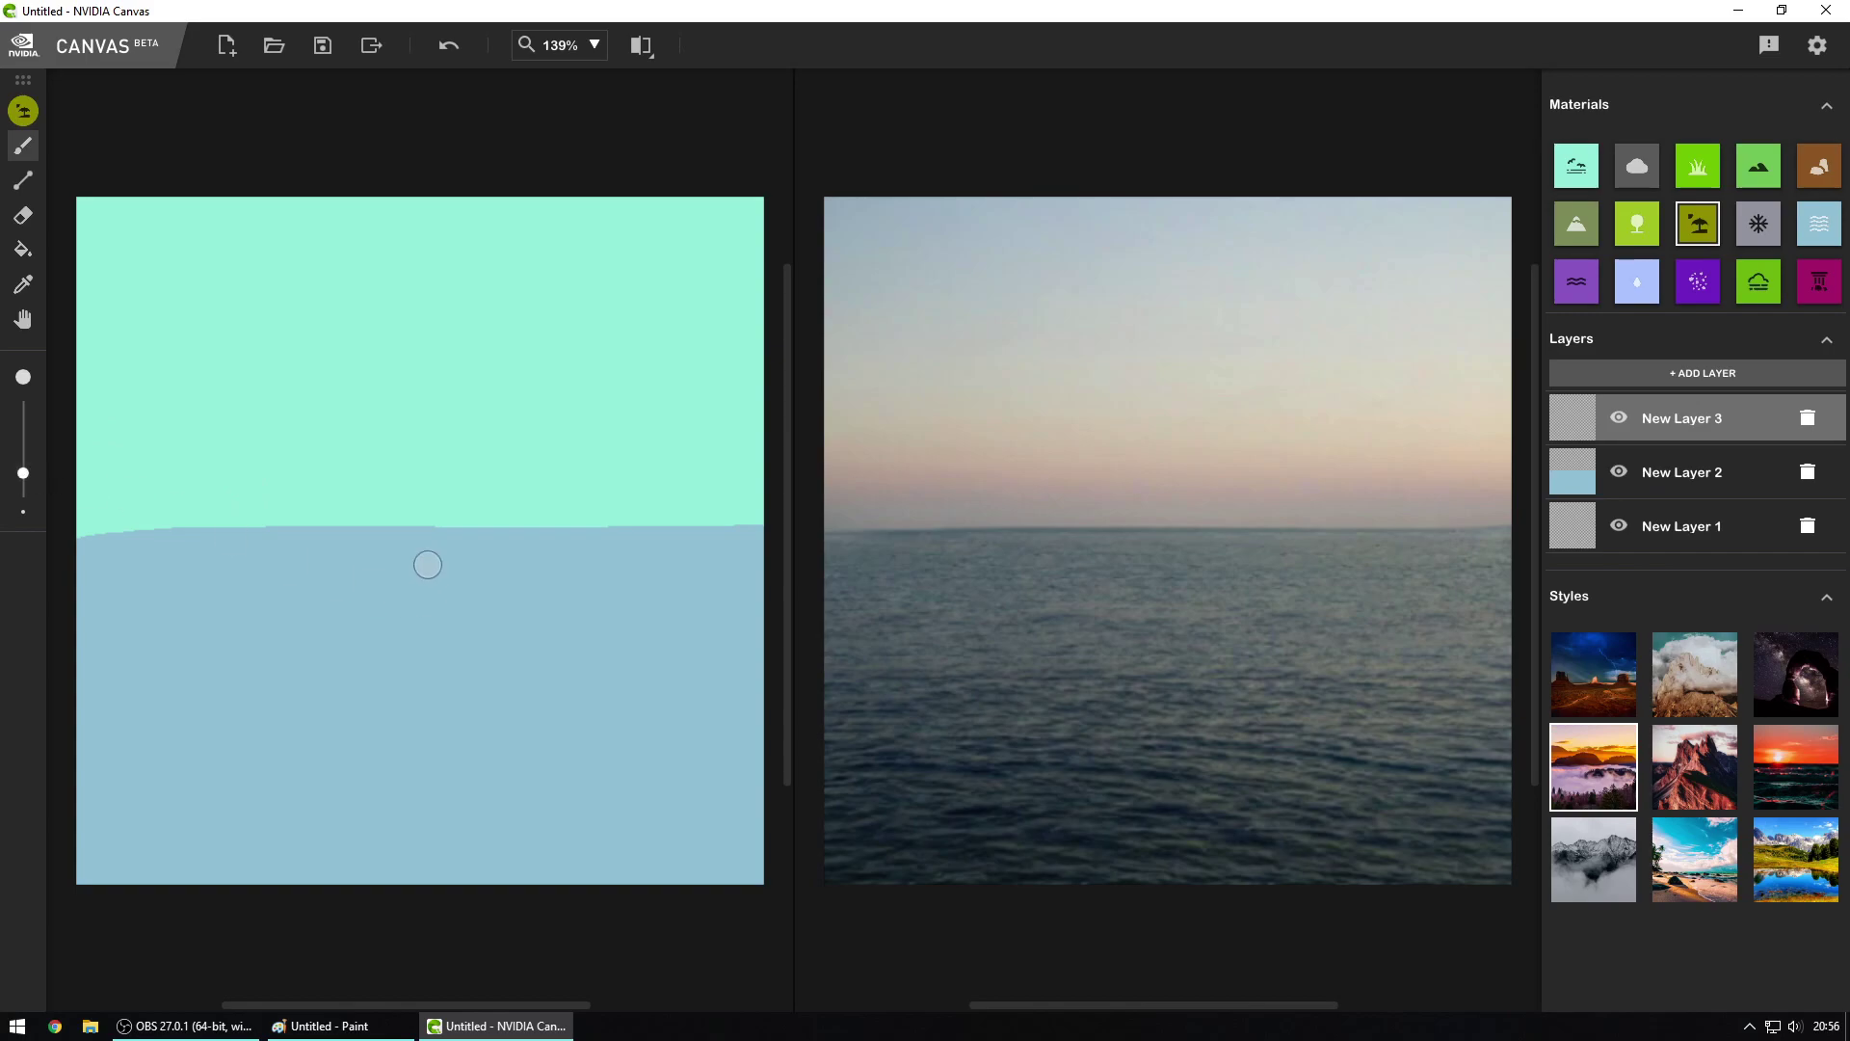
Step: Try a long, filled sand dune on the right half of the horizon with a smaller brush, and undo it together with its layer
mouse_move(343, 556)
left_mouse_down()
mouse_move(414, 517)
mouse_move(738, 504)
left_mouse_up()
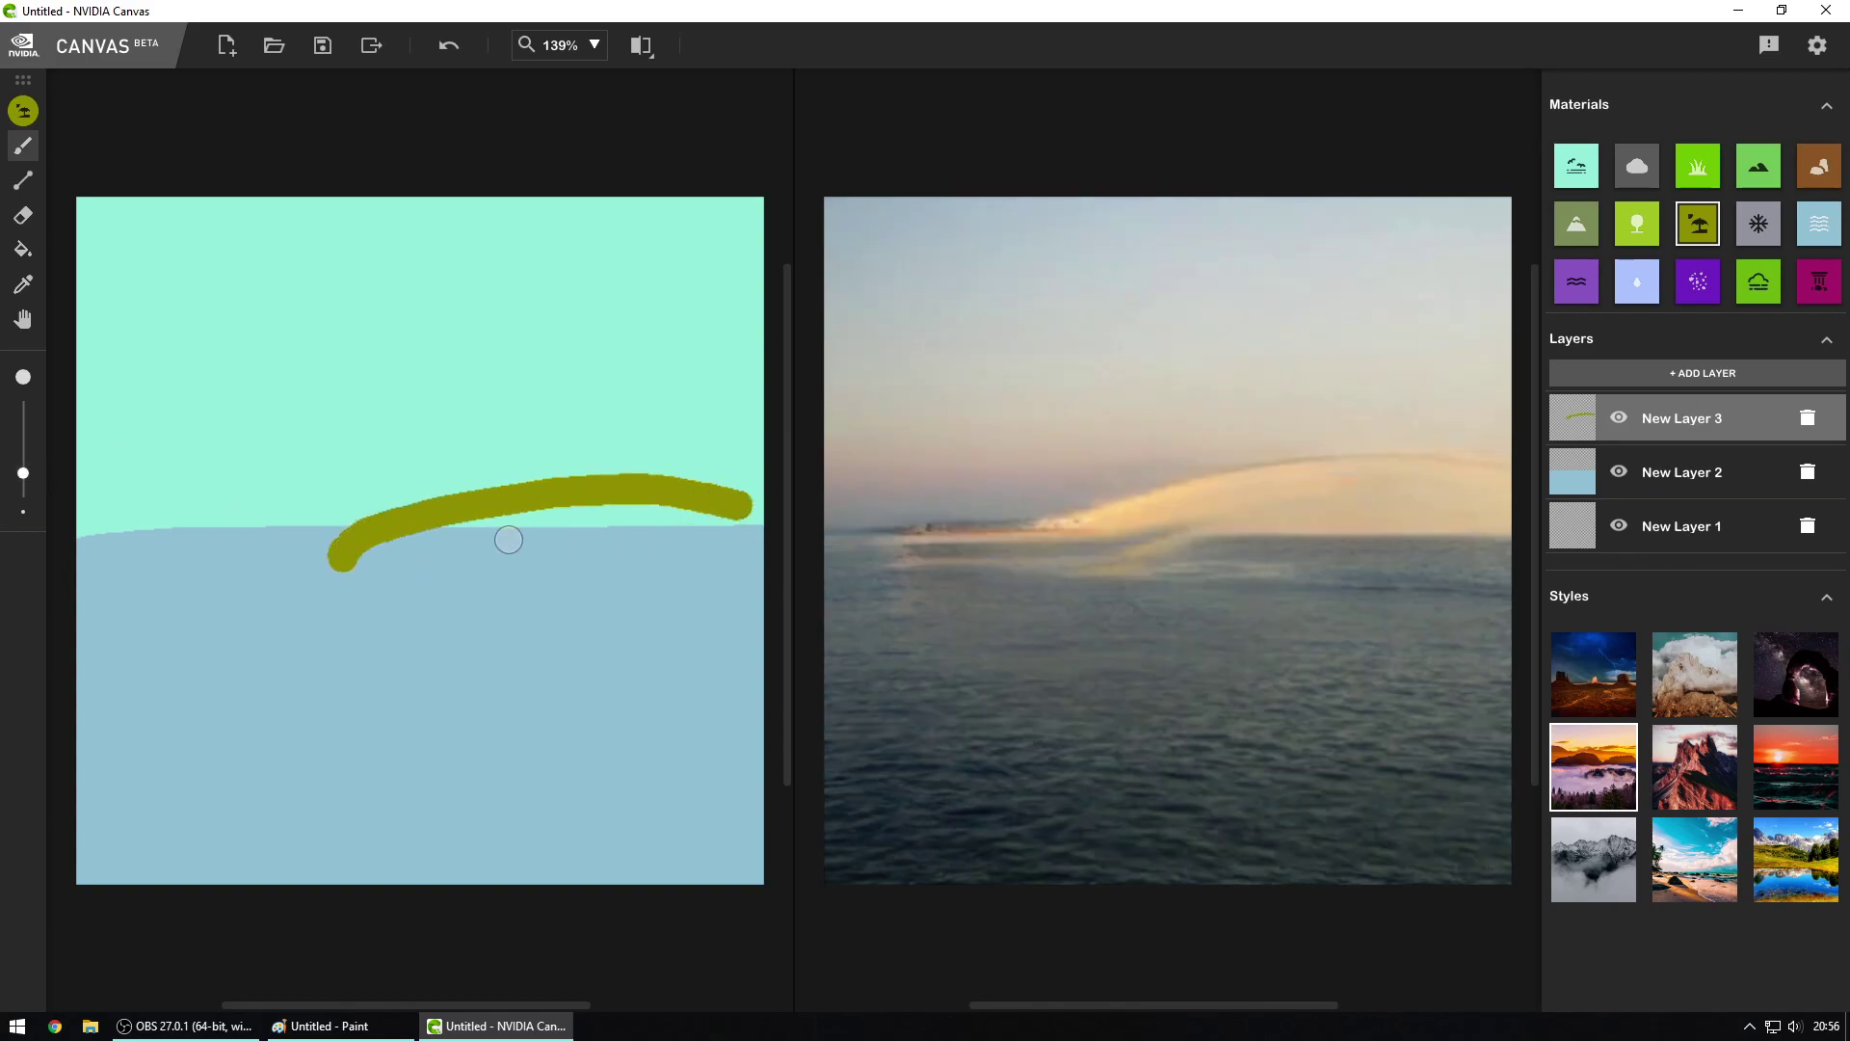
mouse_move(385, 547)
left_mouse_down()
mouse_move(721, 511)
mouse_move(750, 517)
mouse_move(356, 548)
mouse_move(735, 546)
left_mouse_up()
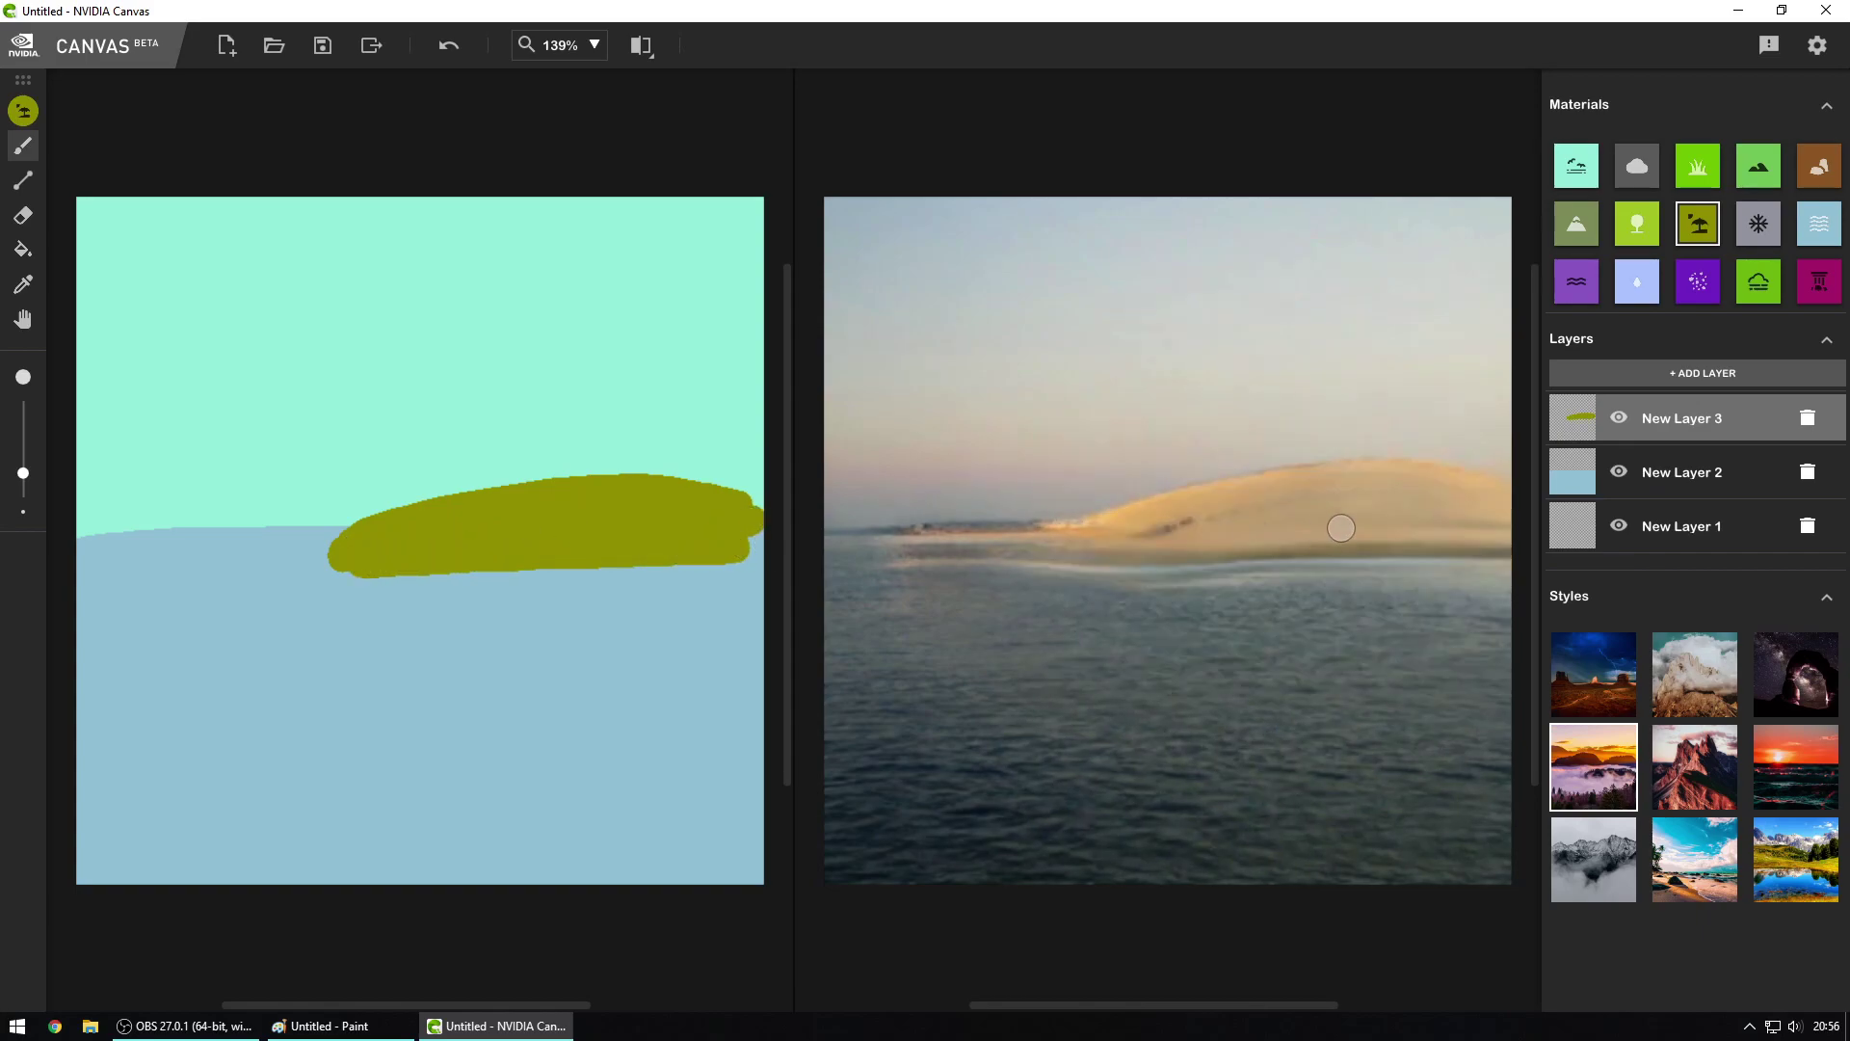
key("ctrl+z")
key("ctrl+z")
key("ctrl+z")
key("ctrl+z")
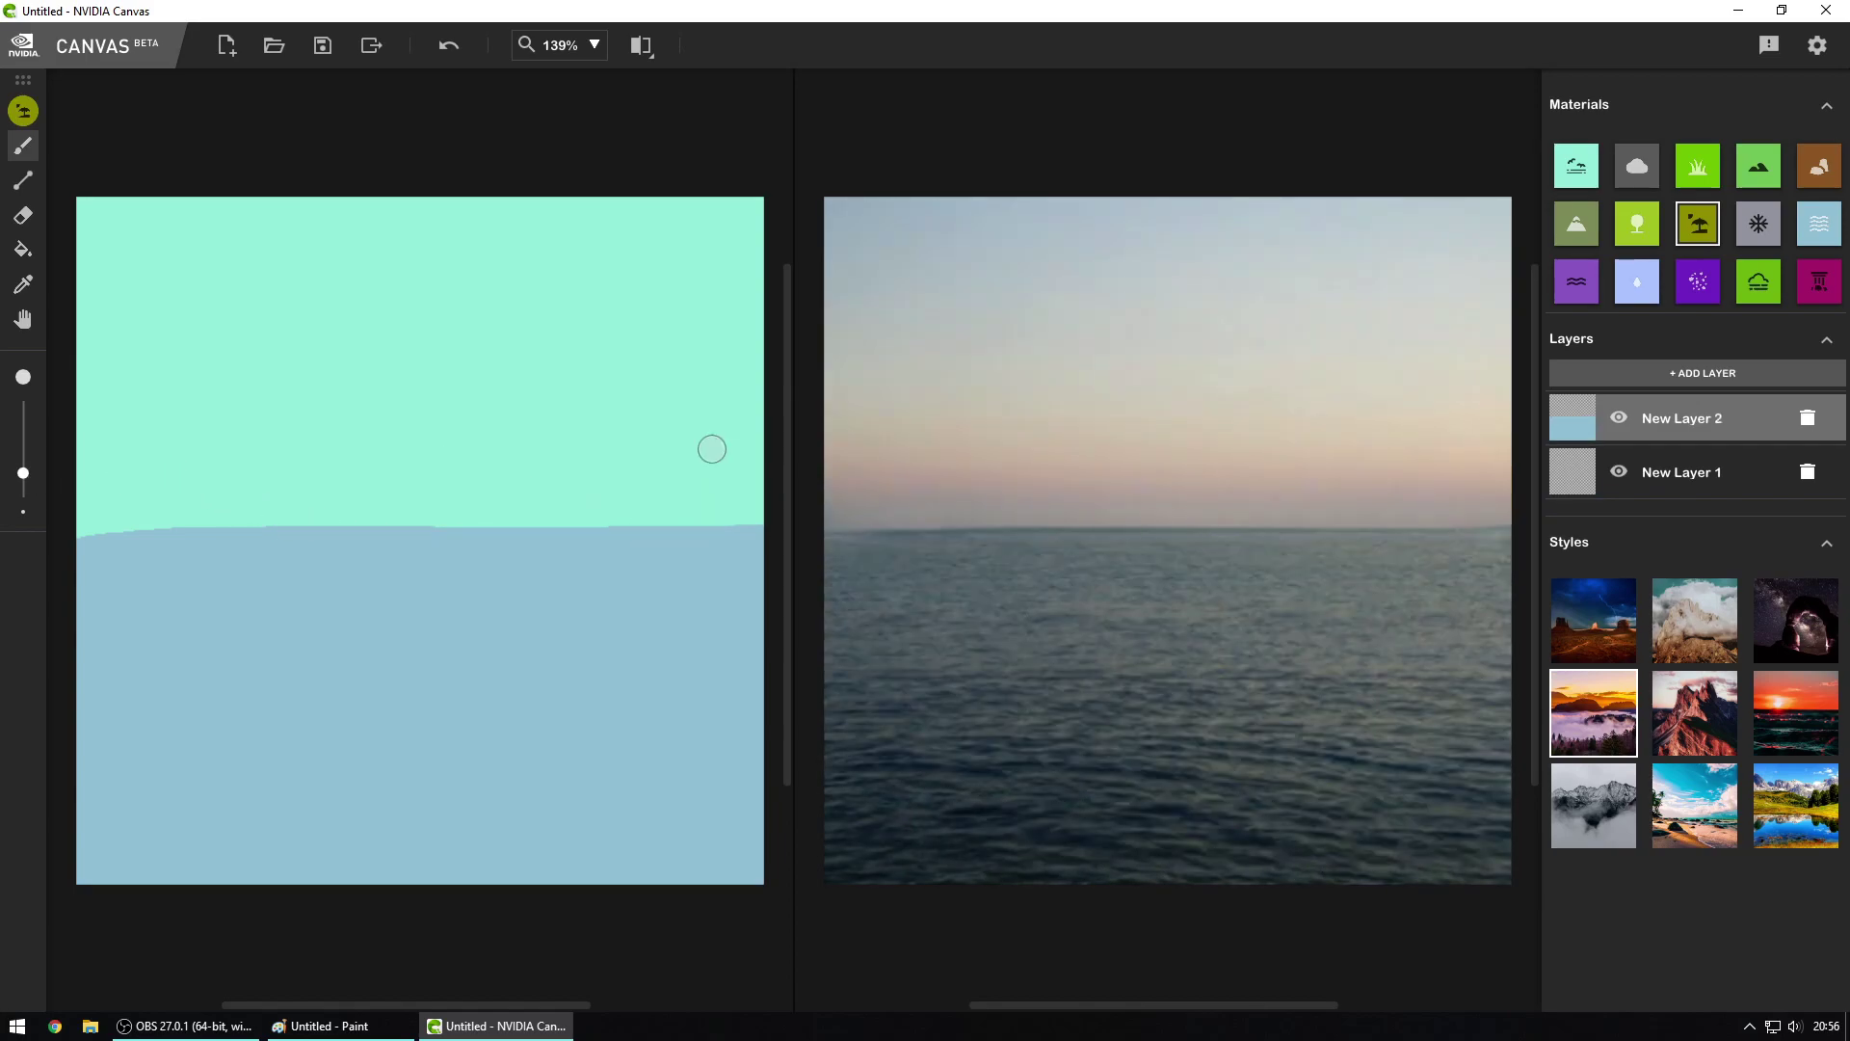
Step: Add a new layer and paint a thin sand island right of centre on the horizon with a small brush, undoing a second one at the left
left_click(1626, 372)
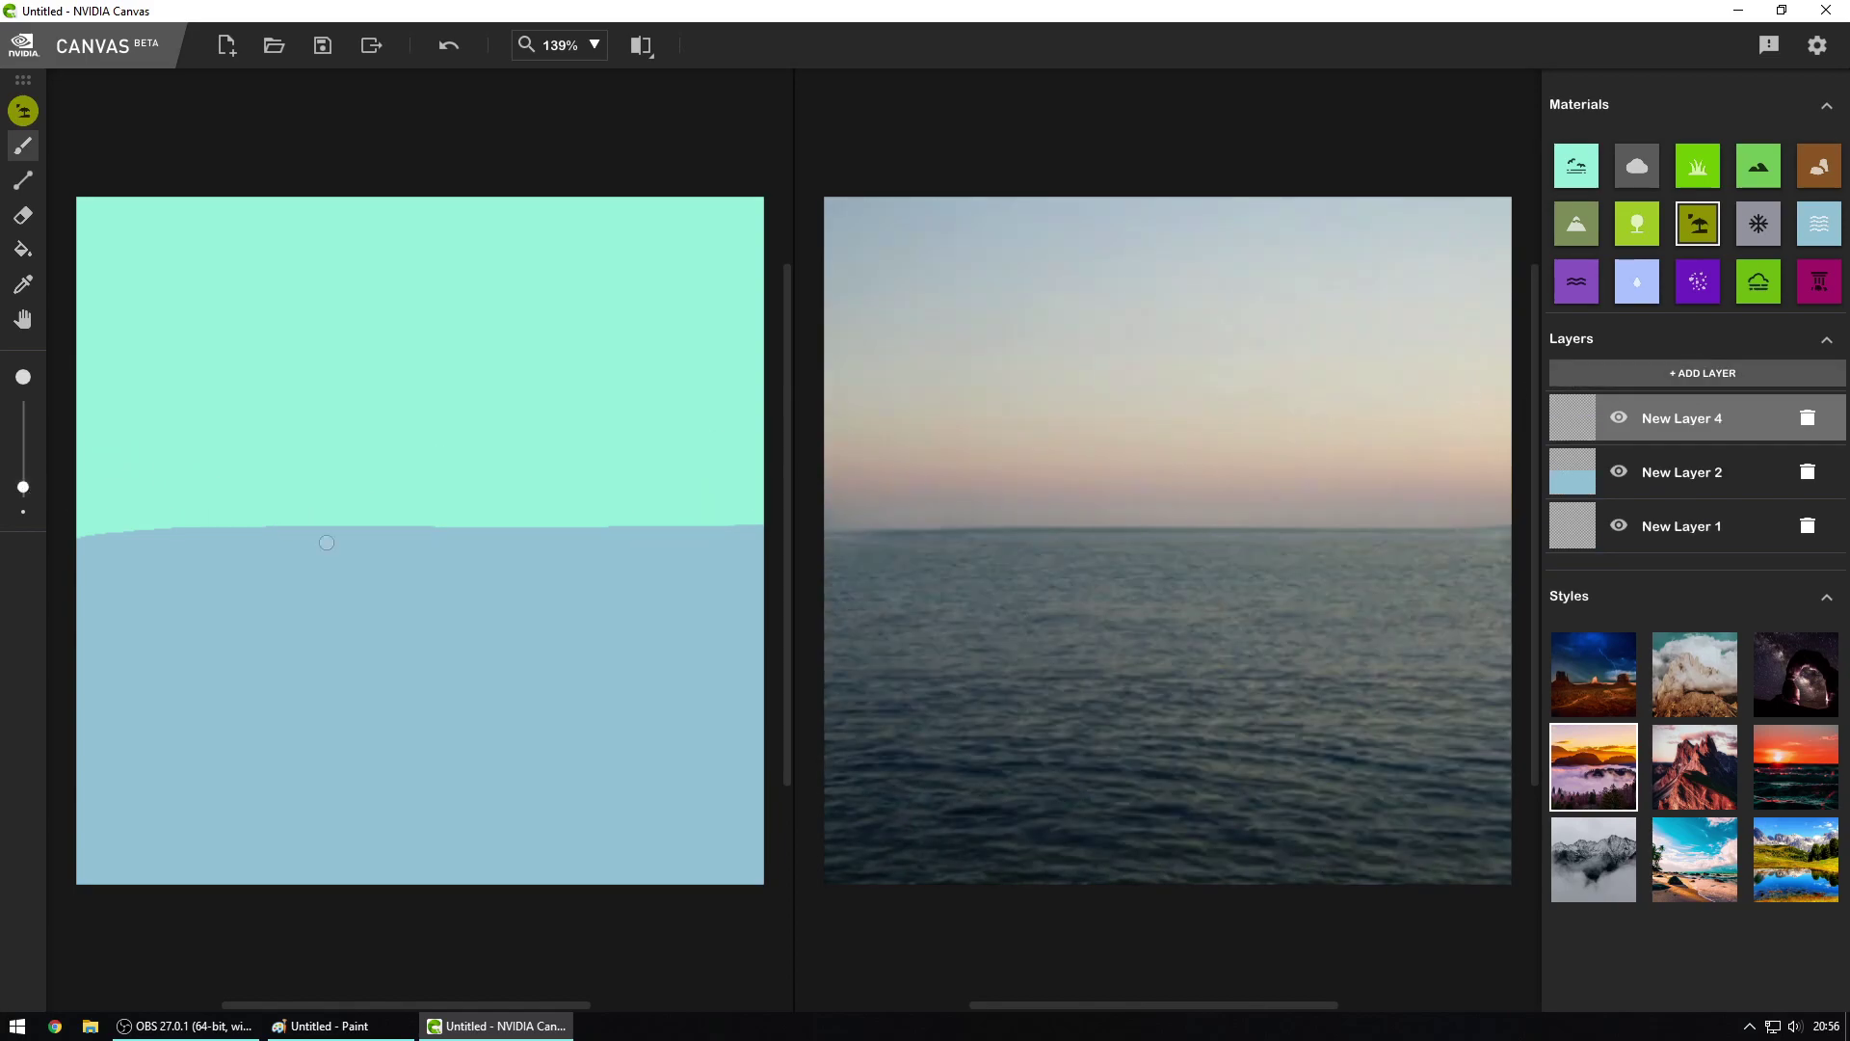
left_click_drag(462, 528, 637, 527)
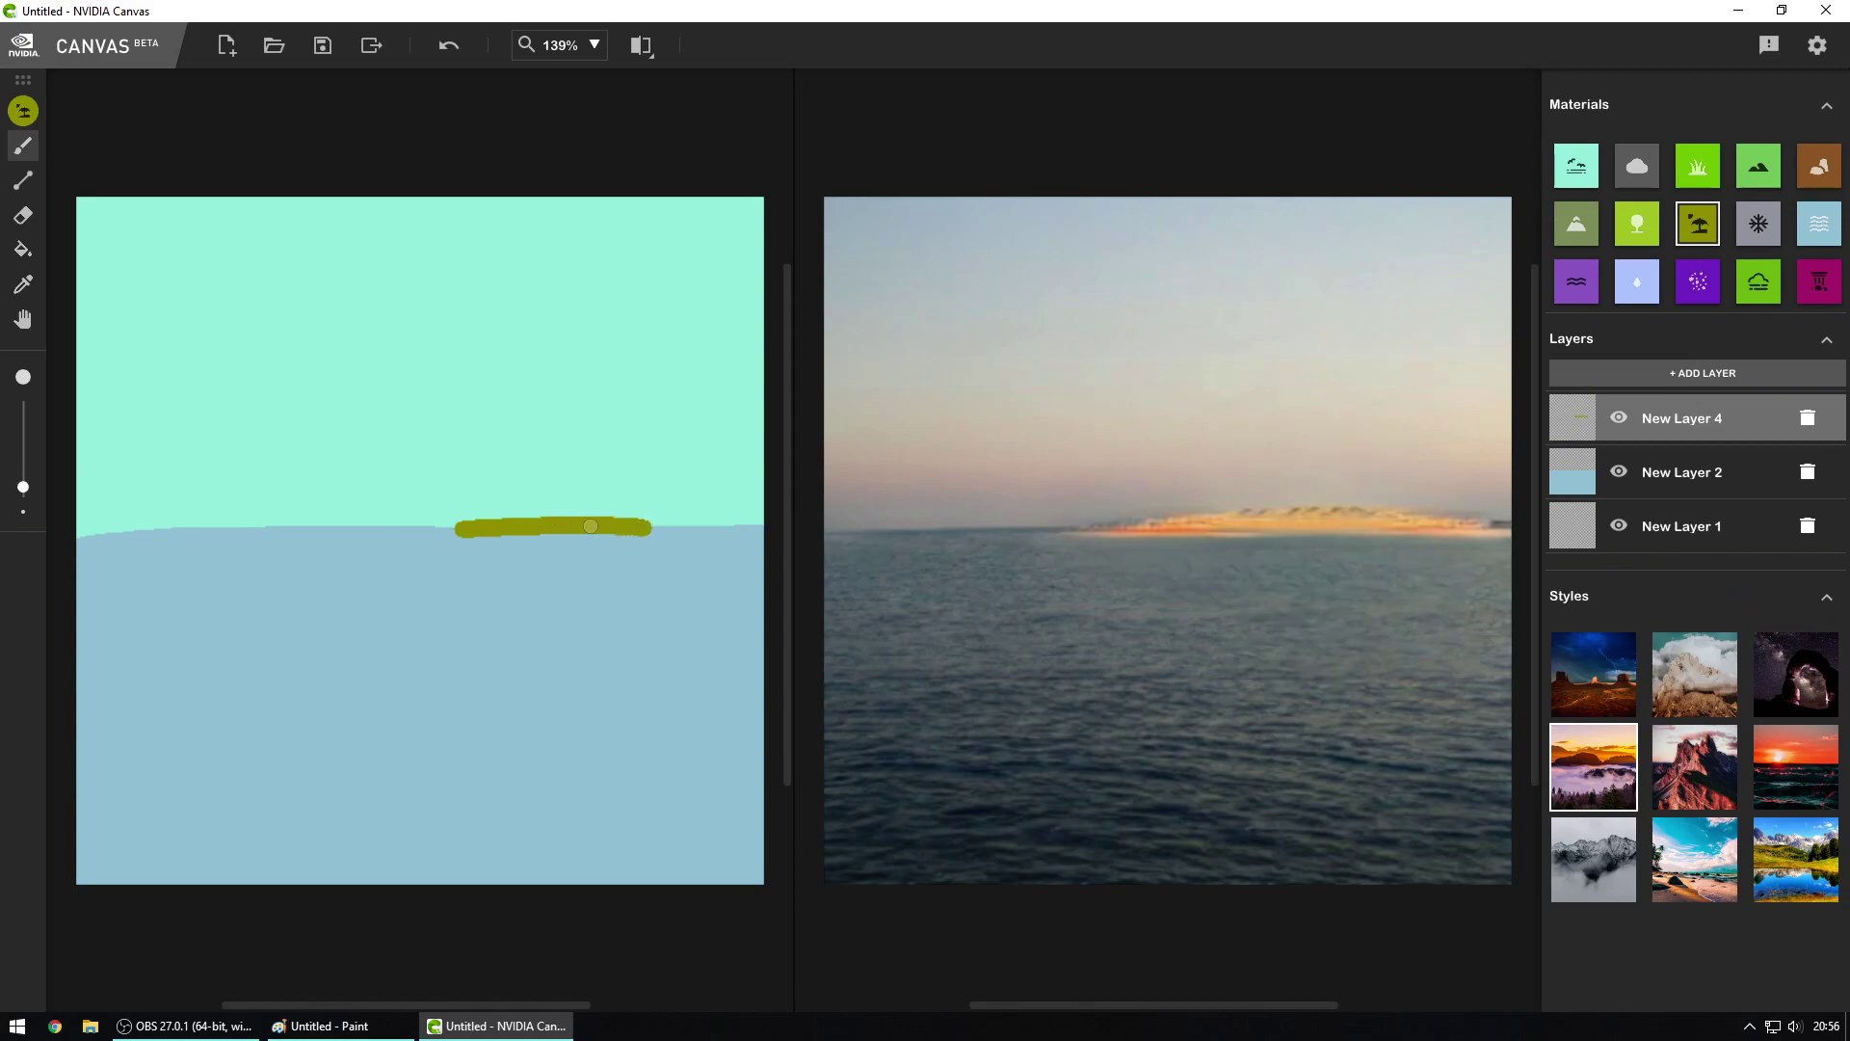
left_click_drag(646, 528, 651, 528)
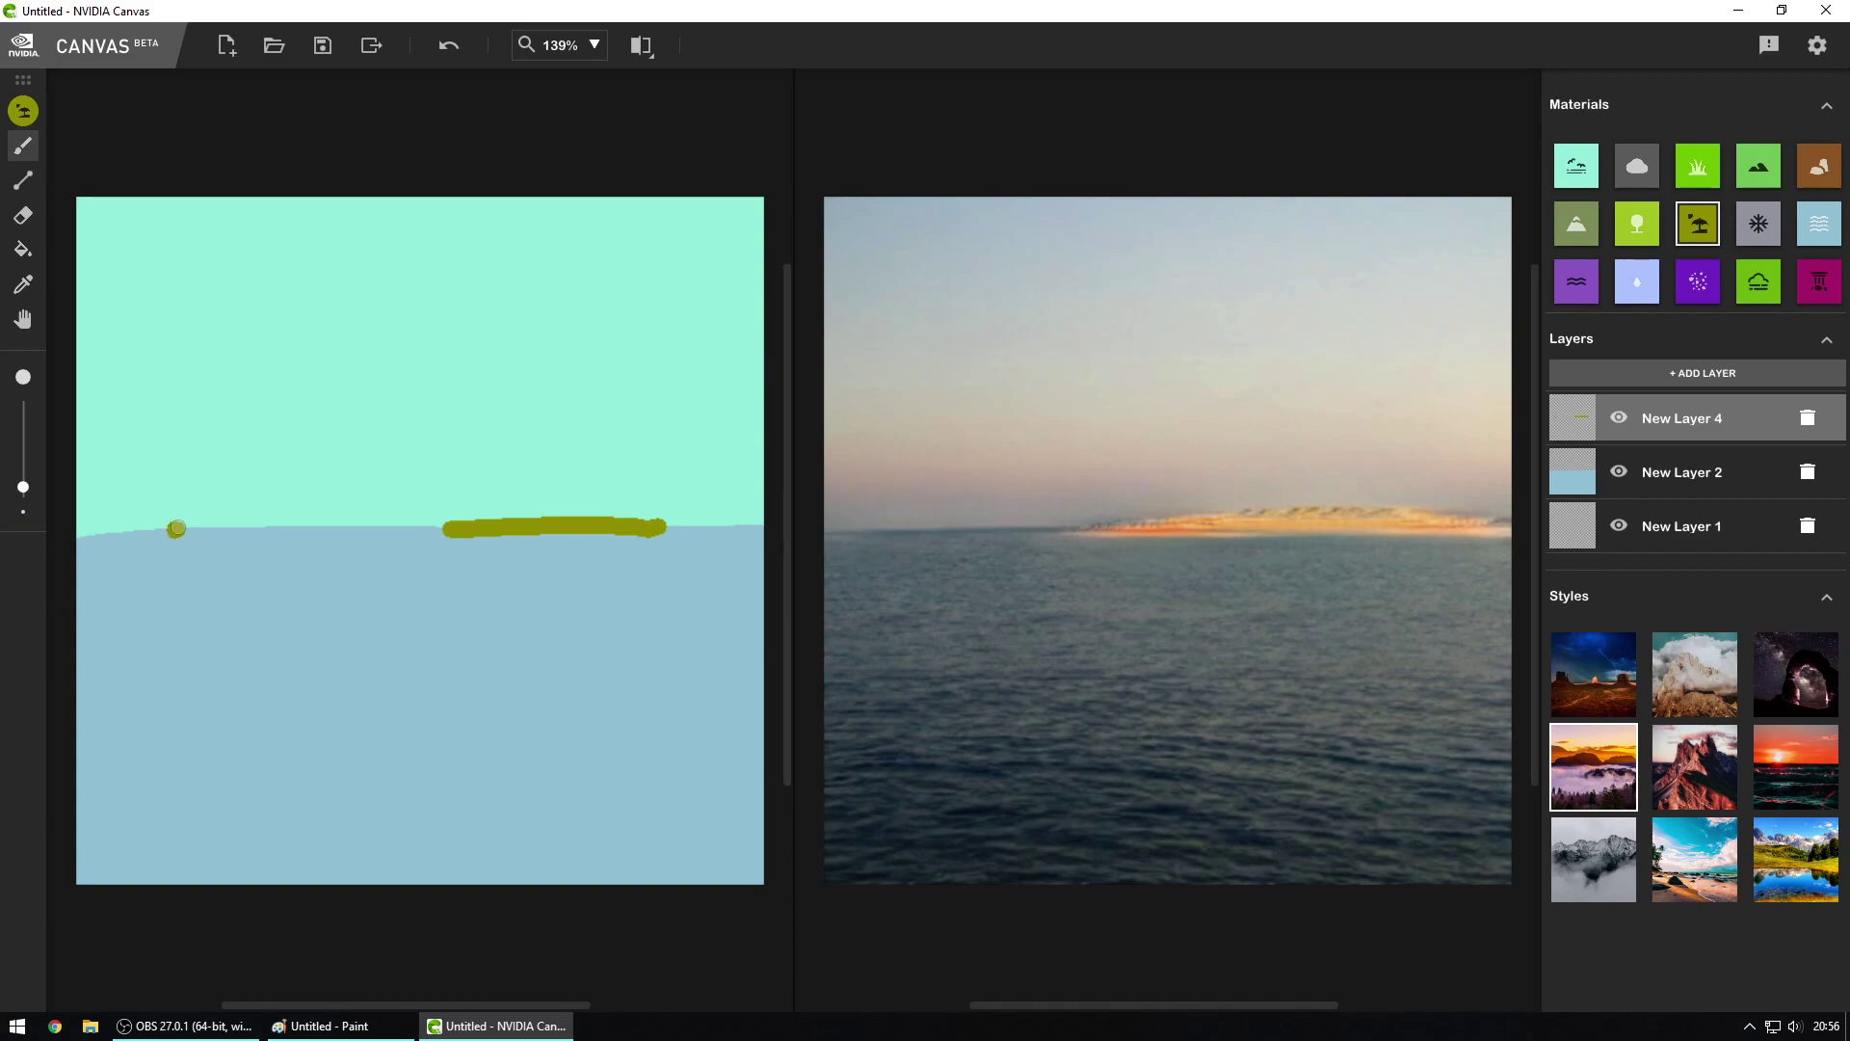
left_click_drag(174, 528, 273, 519)
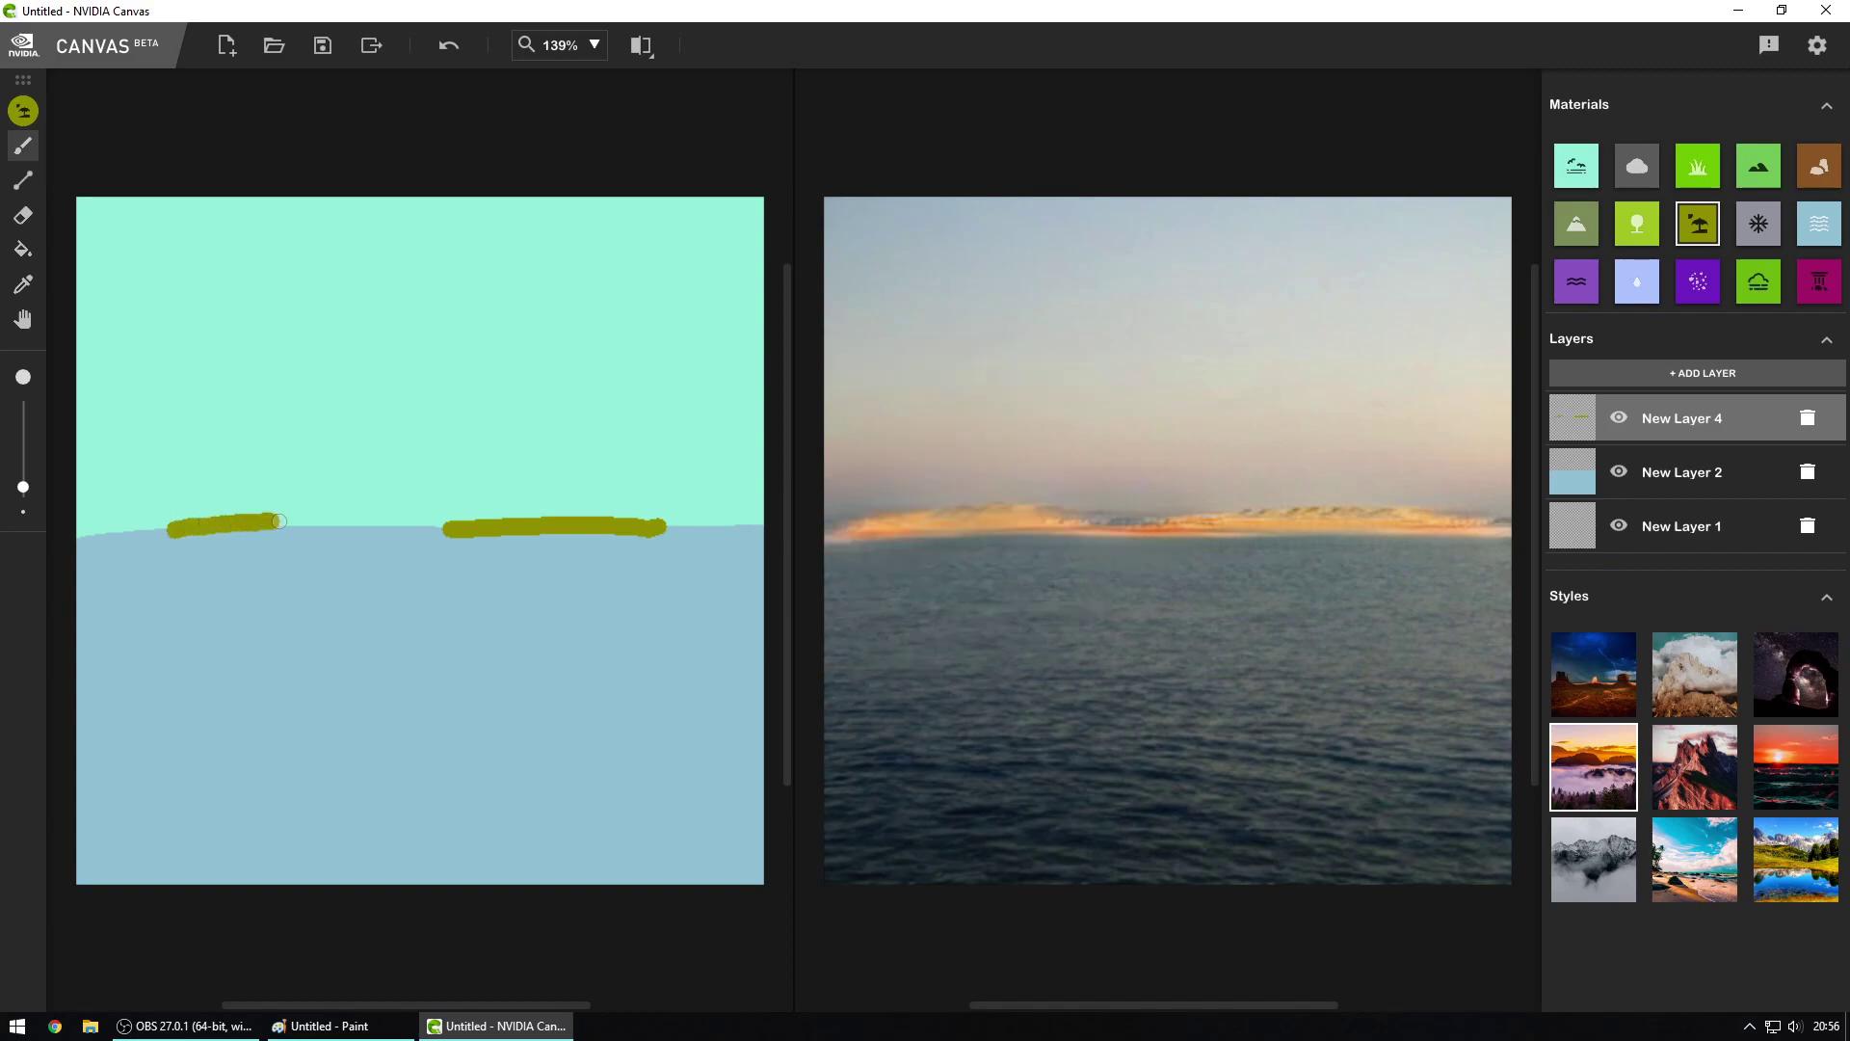
key("ctrl+z")
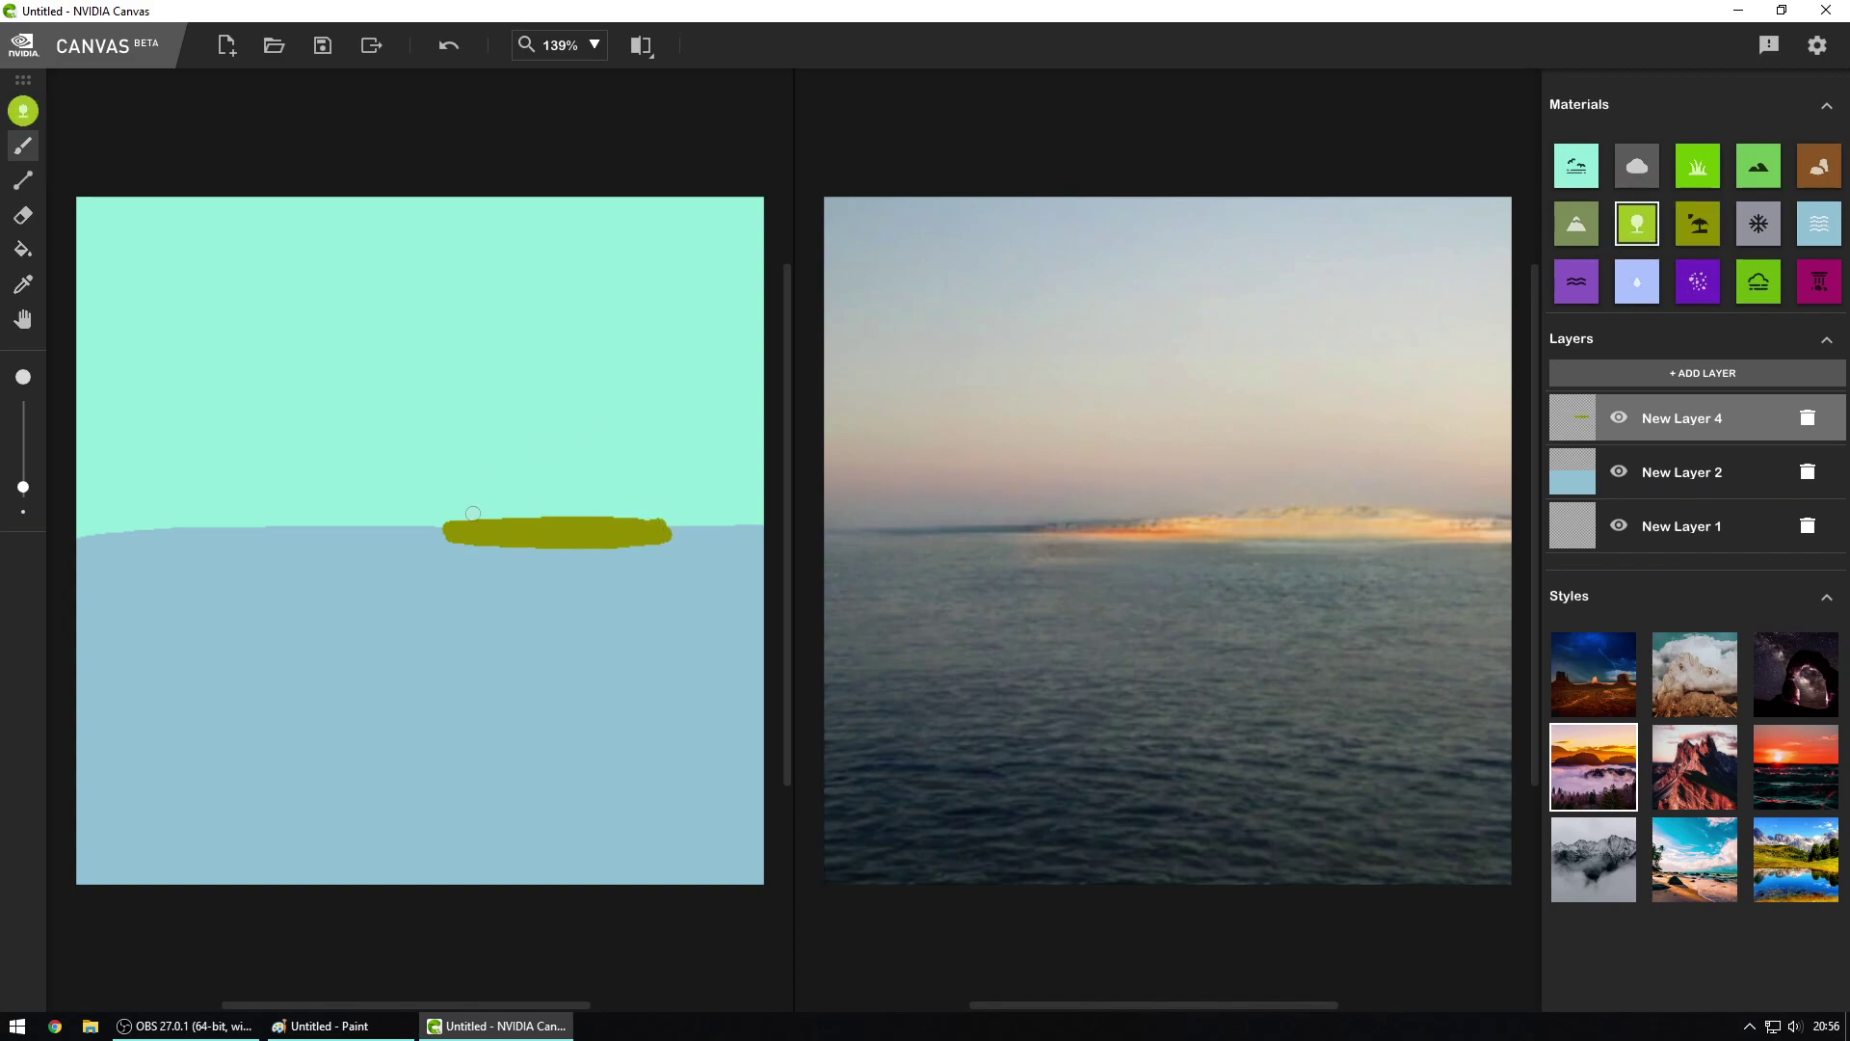
Step: Dab several small clumps of the tree material along the top edge of the sand island
left_click(598, 517)
left_click_drag(636, 516, 655, 517)
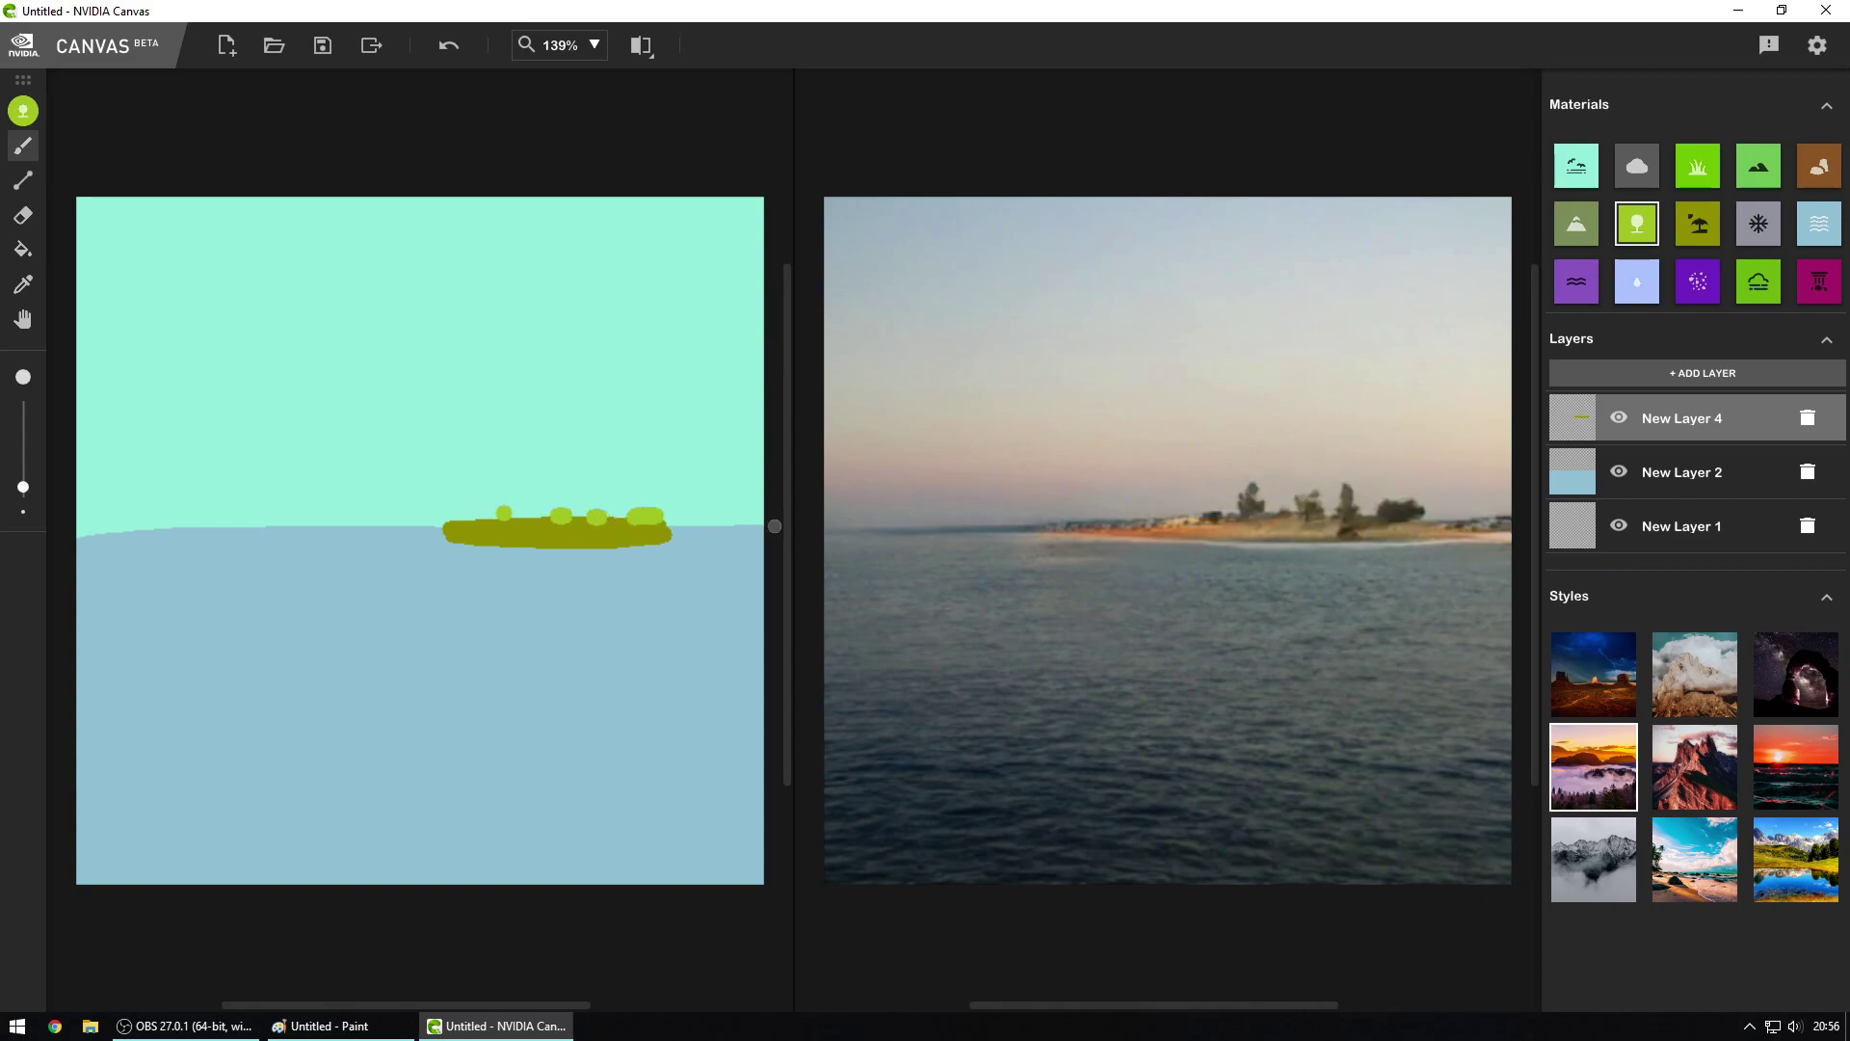
left_click(471, 515)
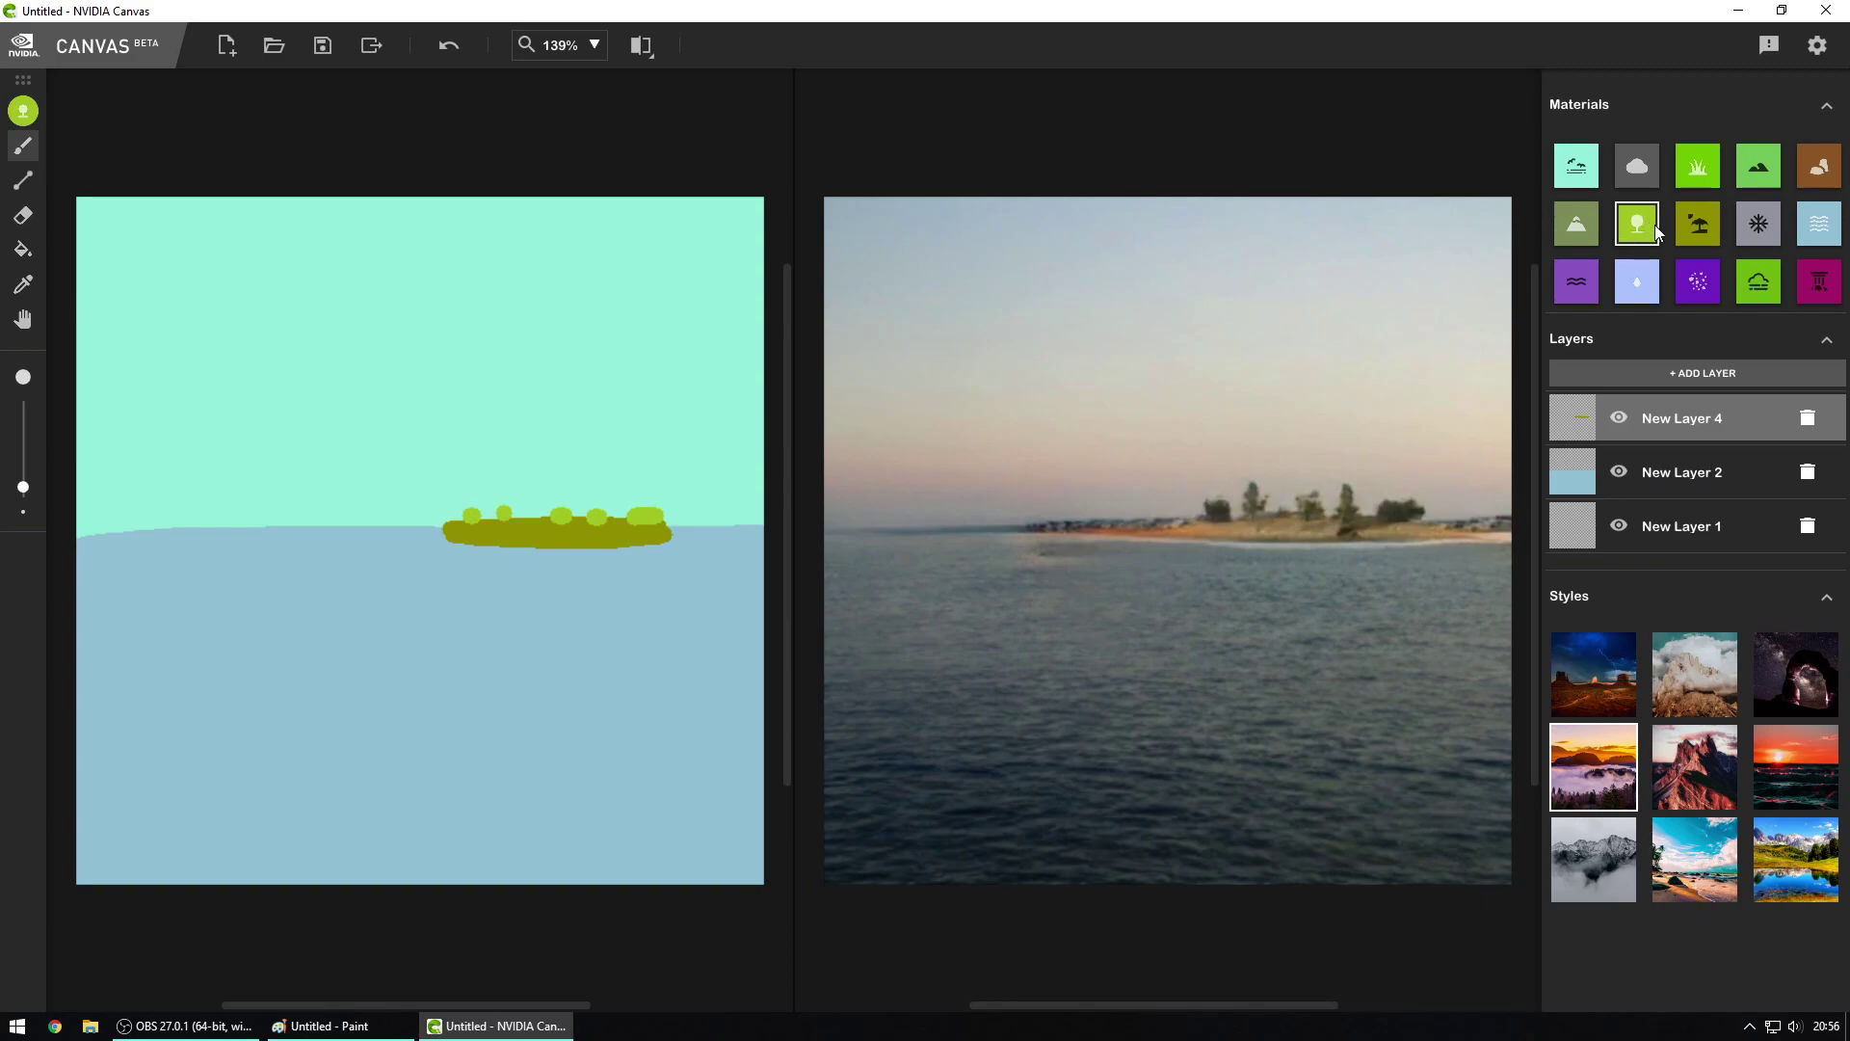
Step: Try a strip of grass across the small island, and undo the grass, tree and sand strokes
left_click(1691, 226)
left_click(1695, 183)
left_click_drag(548, 519, 665, 524)
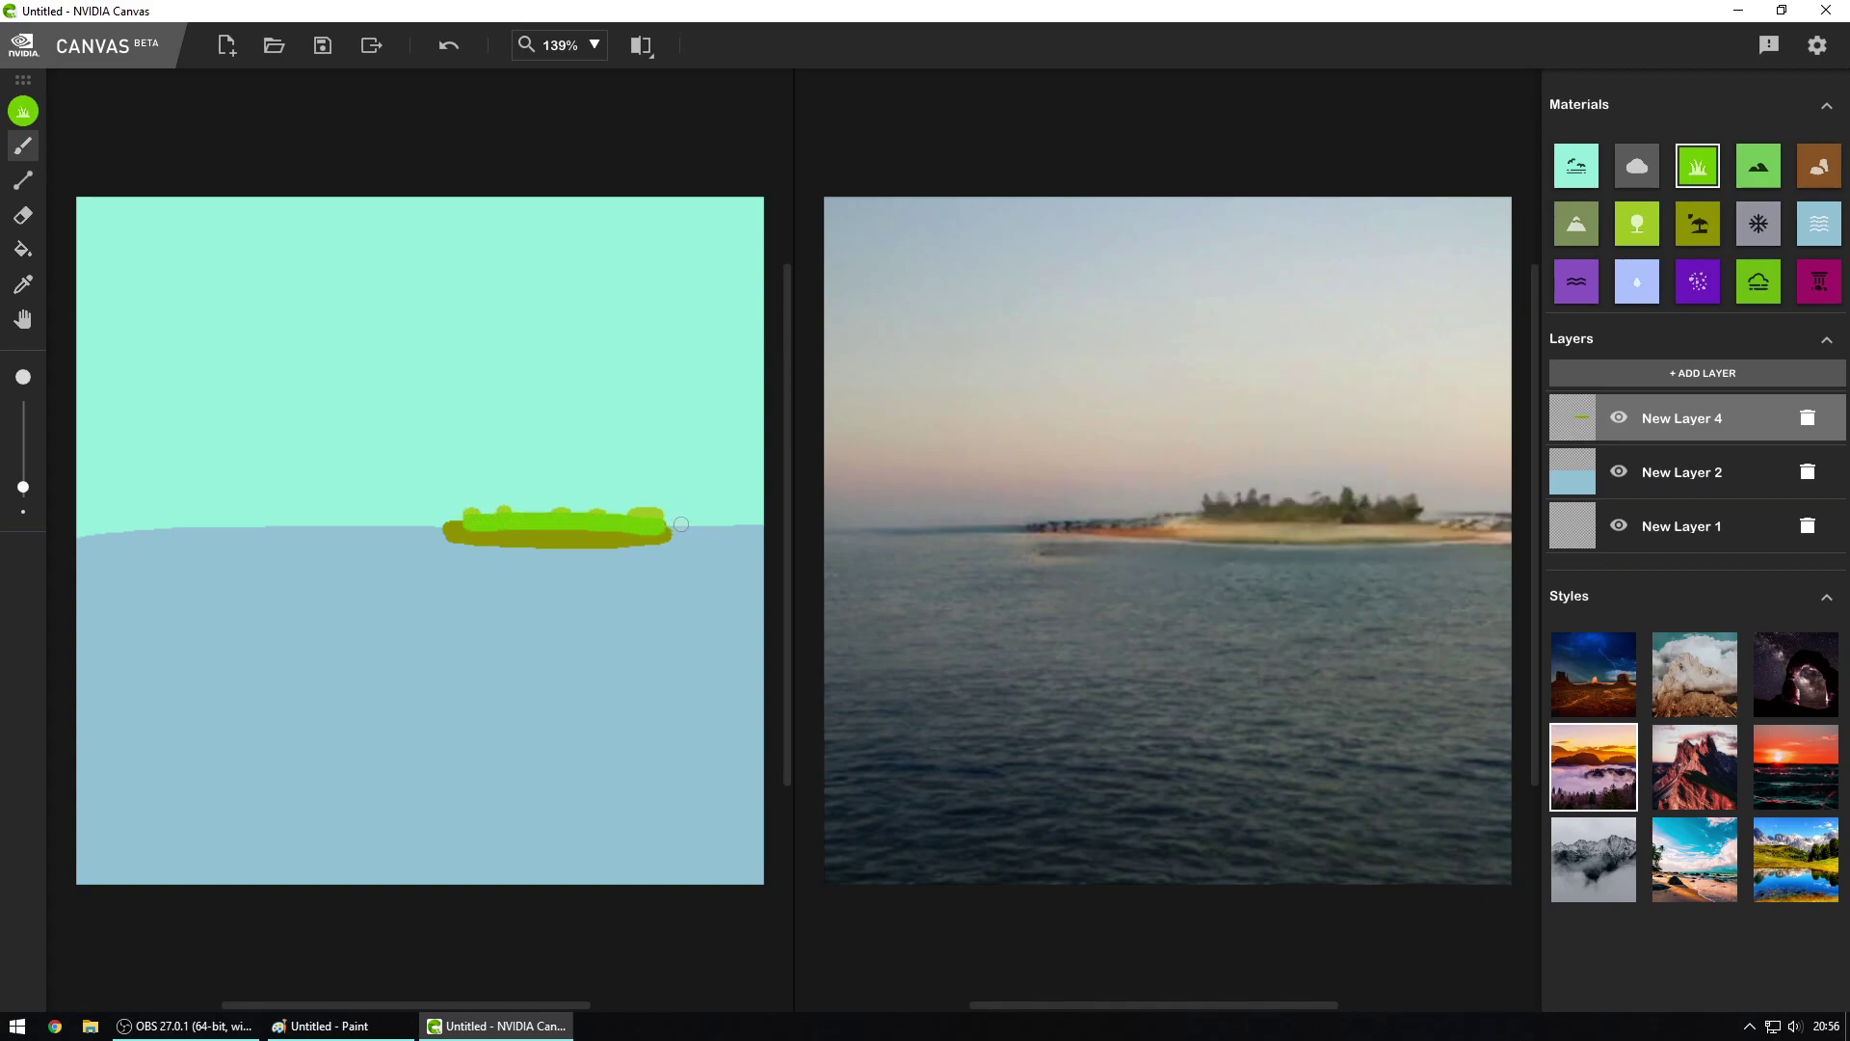
key("ctrl+z")
key("ctrl+z")
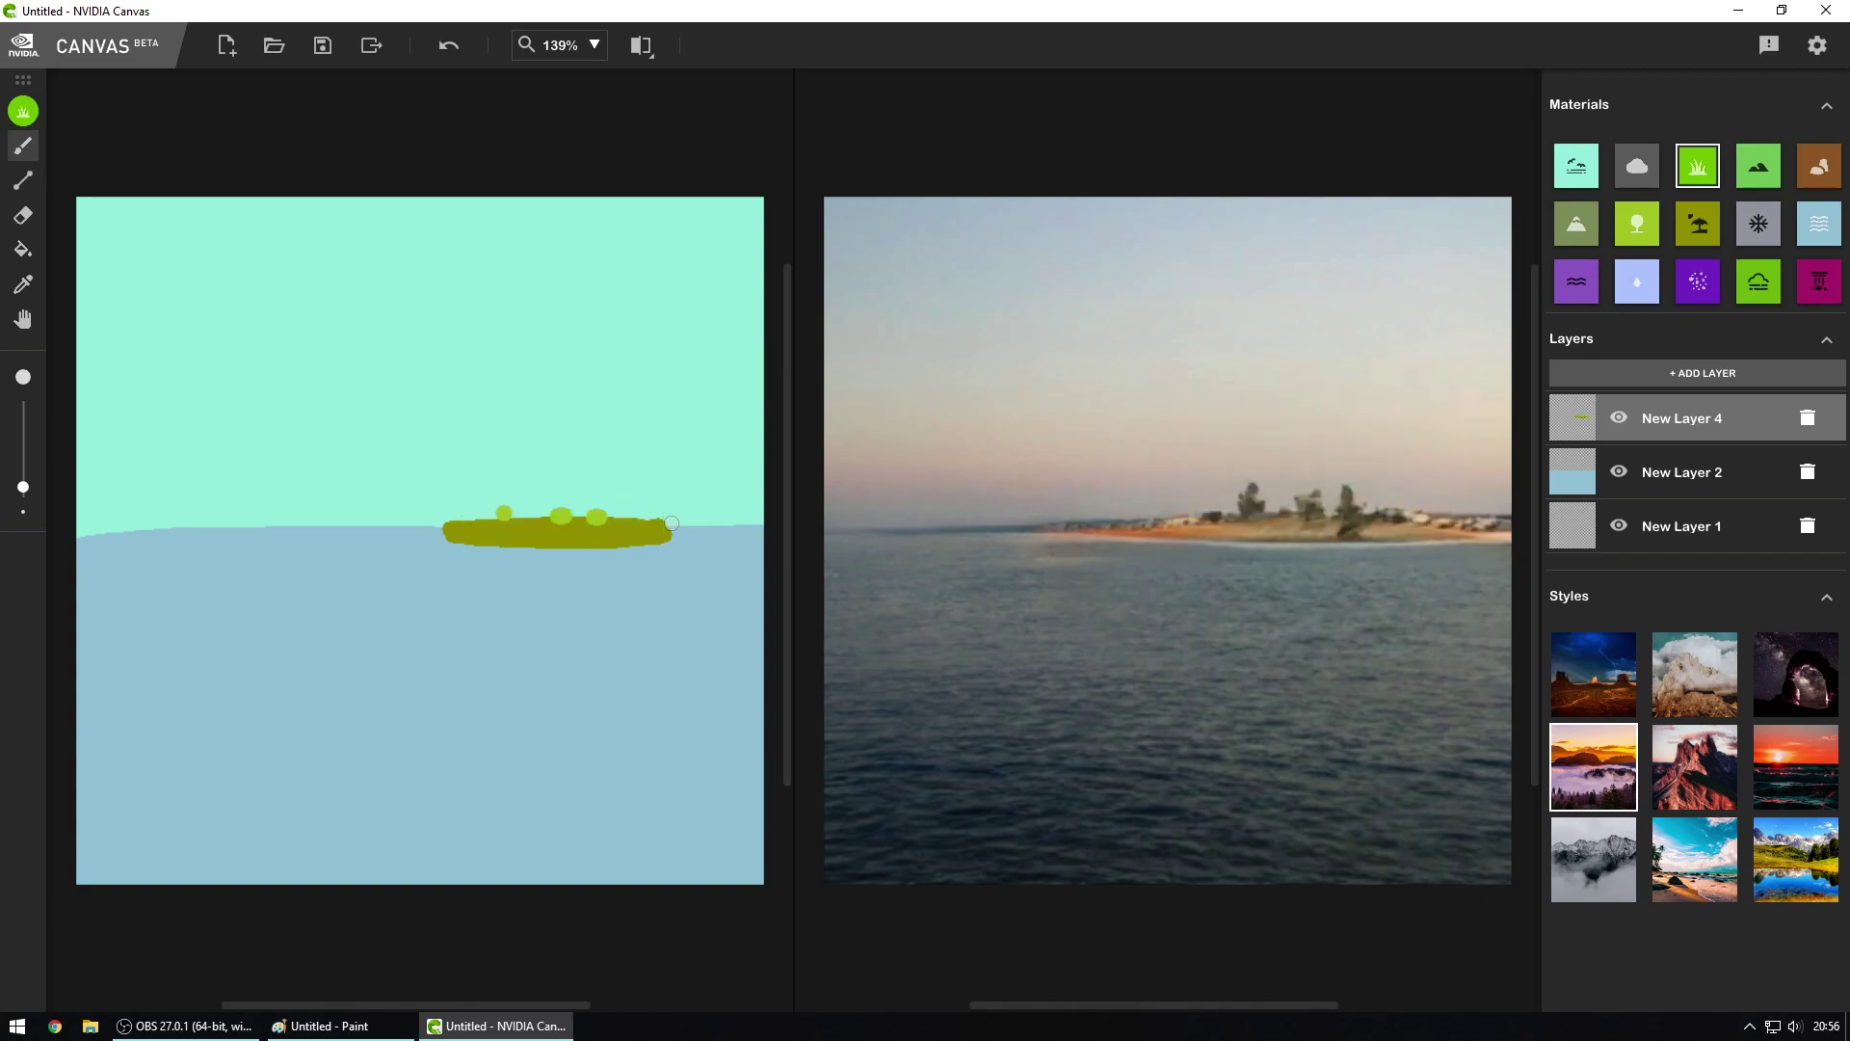
key("ctrl+z")
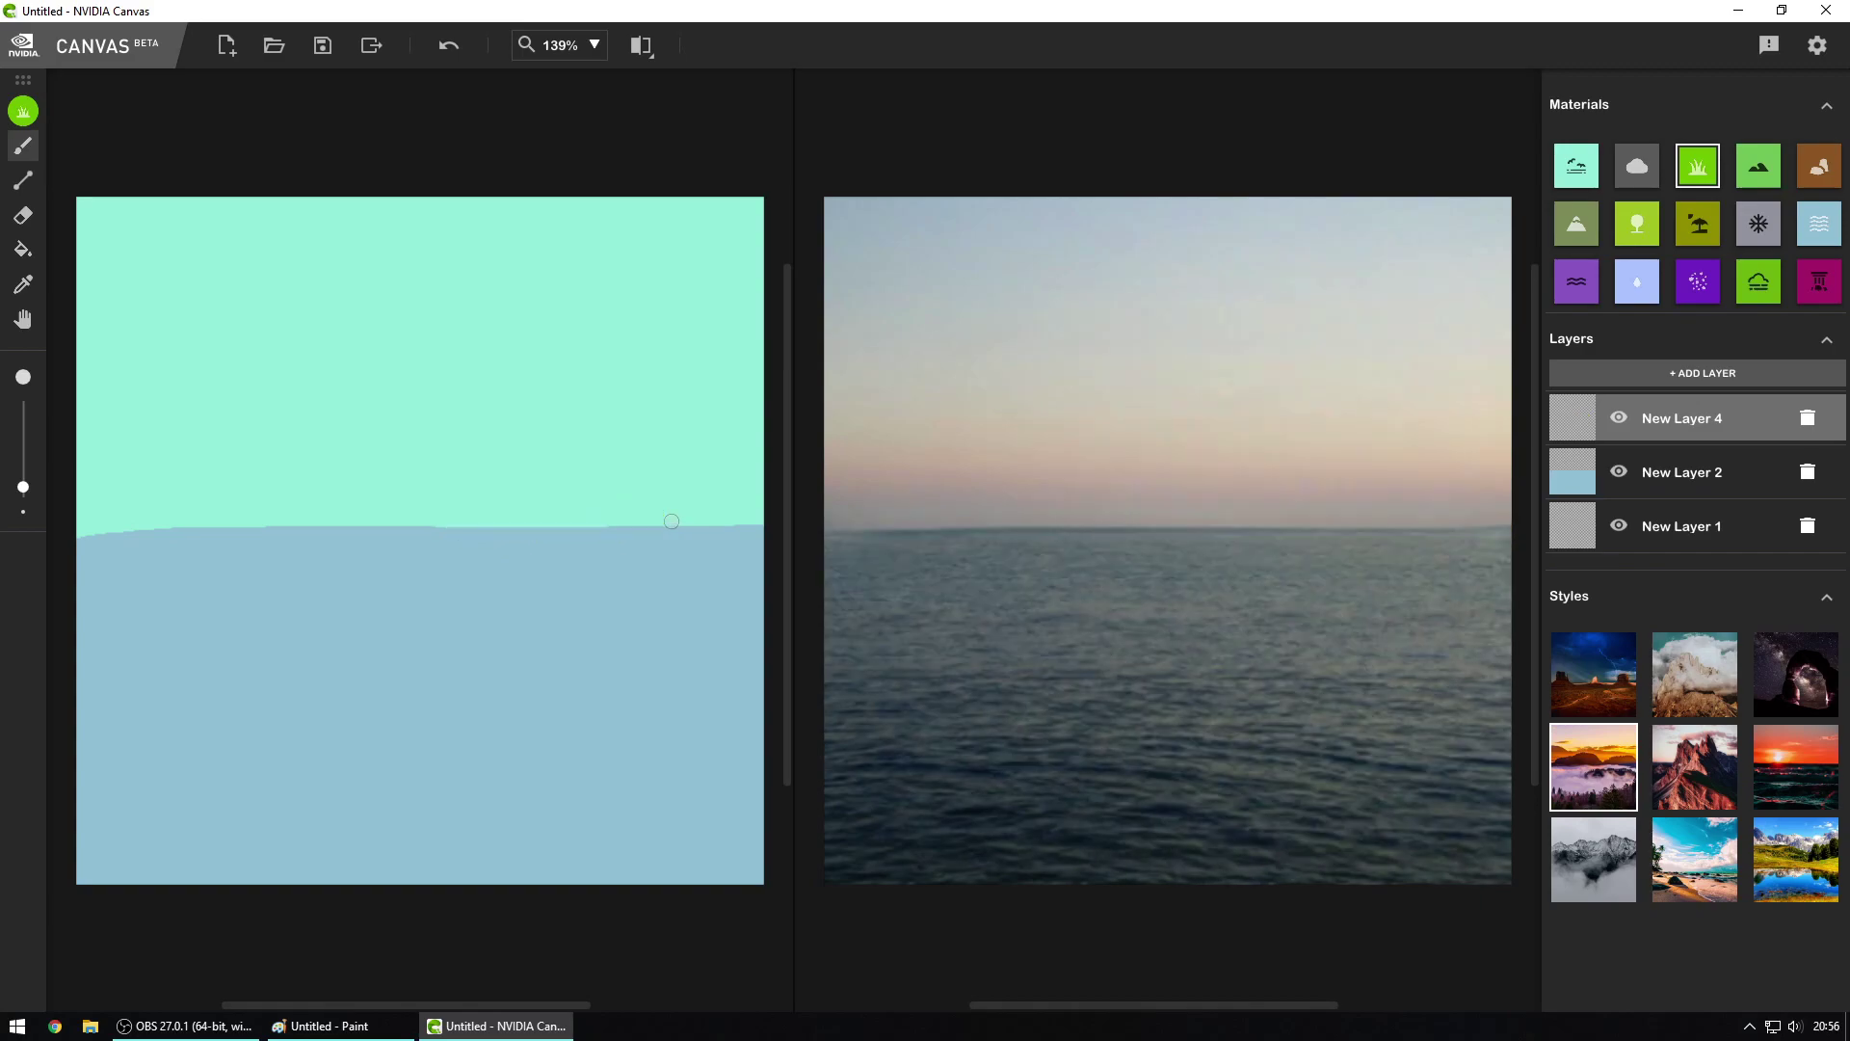
Step: Paint a wide sand island across the horizon with a larger brush and cover its upper part with grass
left_click(1698, 224)
left_click_drag(23, 487, 23, 451)
mouse_move(190, 607)
left_mouse_down()
mouse_move(655, 628)
mouse_move(186, 588)
mouse_move(403, 570)
mouse_move(643, 583)
mouse_move(198, 553)
mouse_move(657, 549)
left_mouse_up()
left_click(1697, 165)
mouse_move(227, 540)
left_mouse_down()
mouse_move(604, 540)
mouse_move(258, 568)
mouse_move(582, 565)
left_mouse_up()
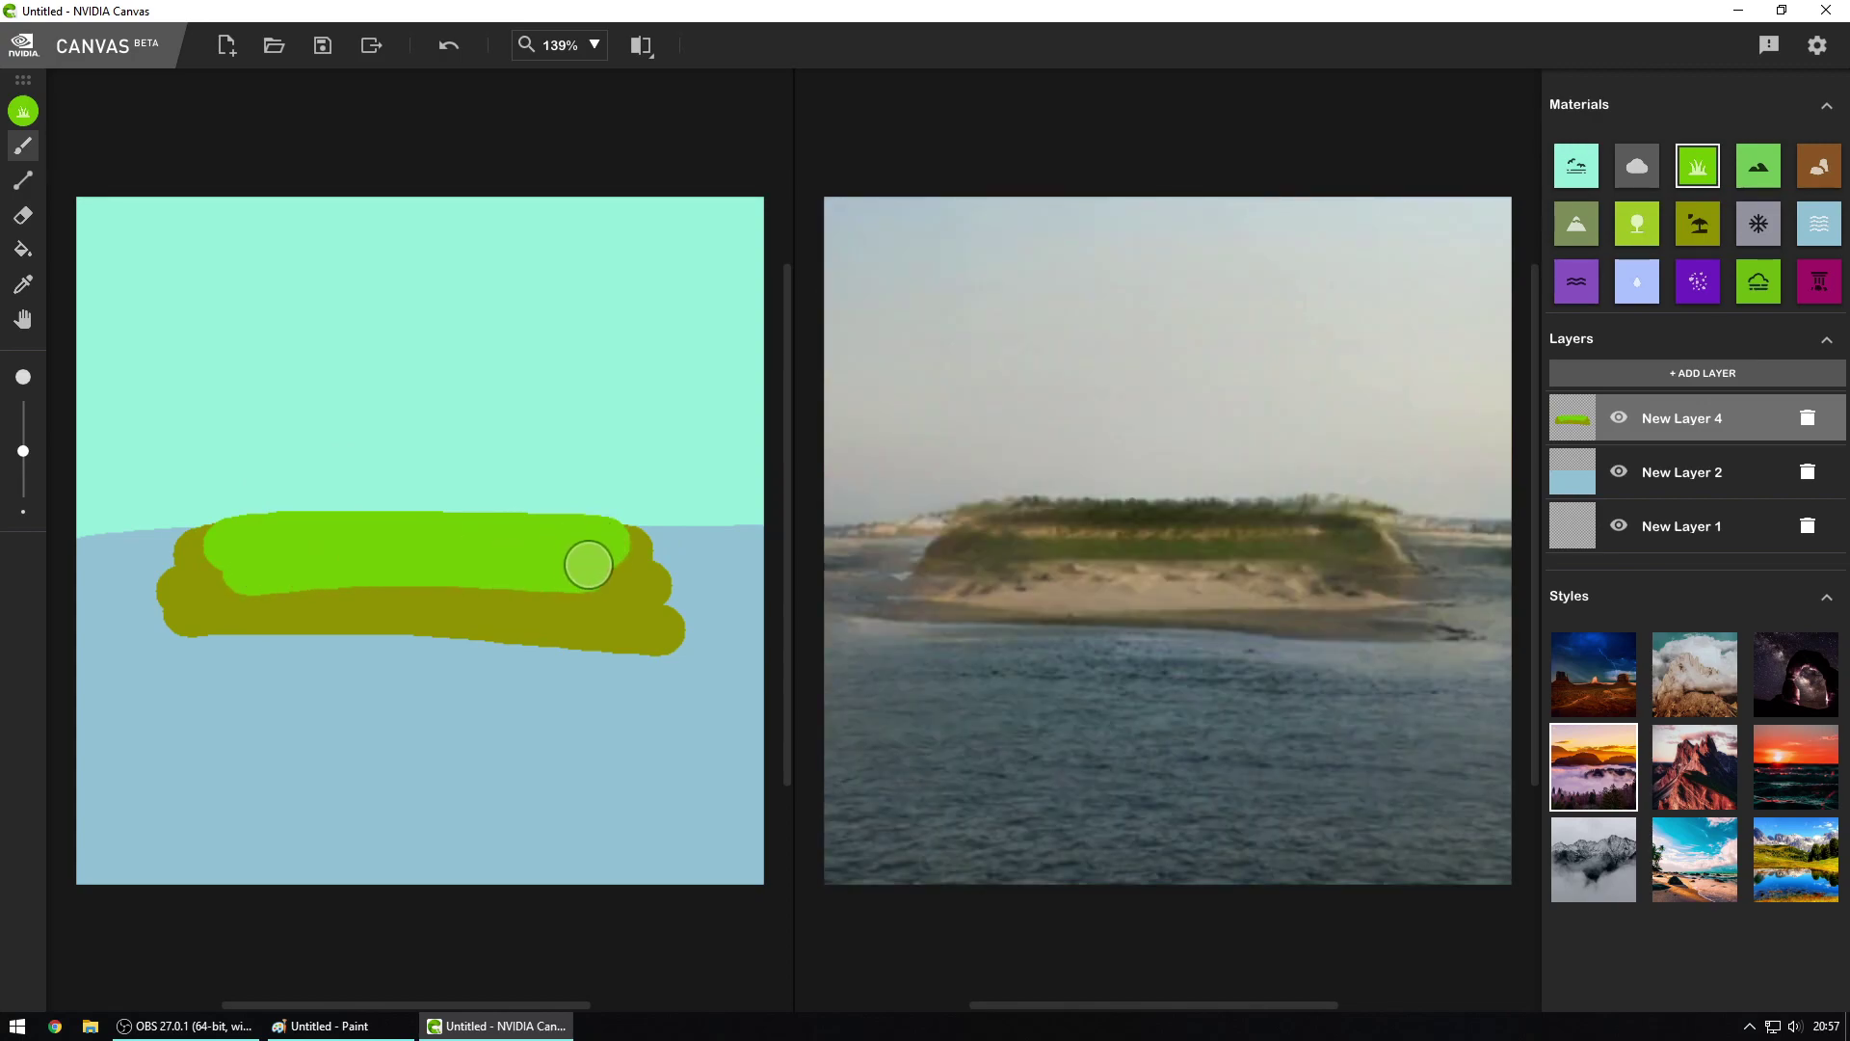
mouse_move(208, 536)
left_mouse_down()
mouse_move(295, 551)
mouse_move(239, 558)
mouse_move(227, 533)
mouse_move(330, 526)
mouse_move(627, 527)
mouse_move(620, 578)
left_mouse_up()
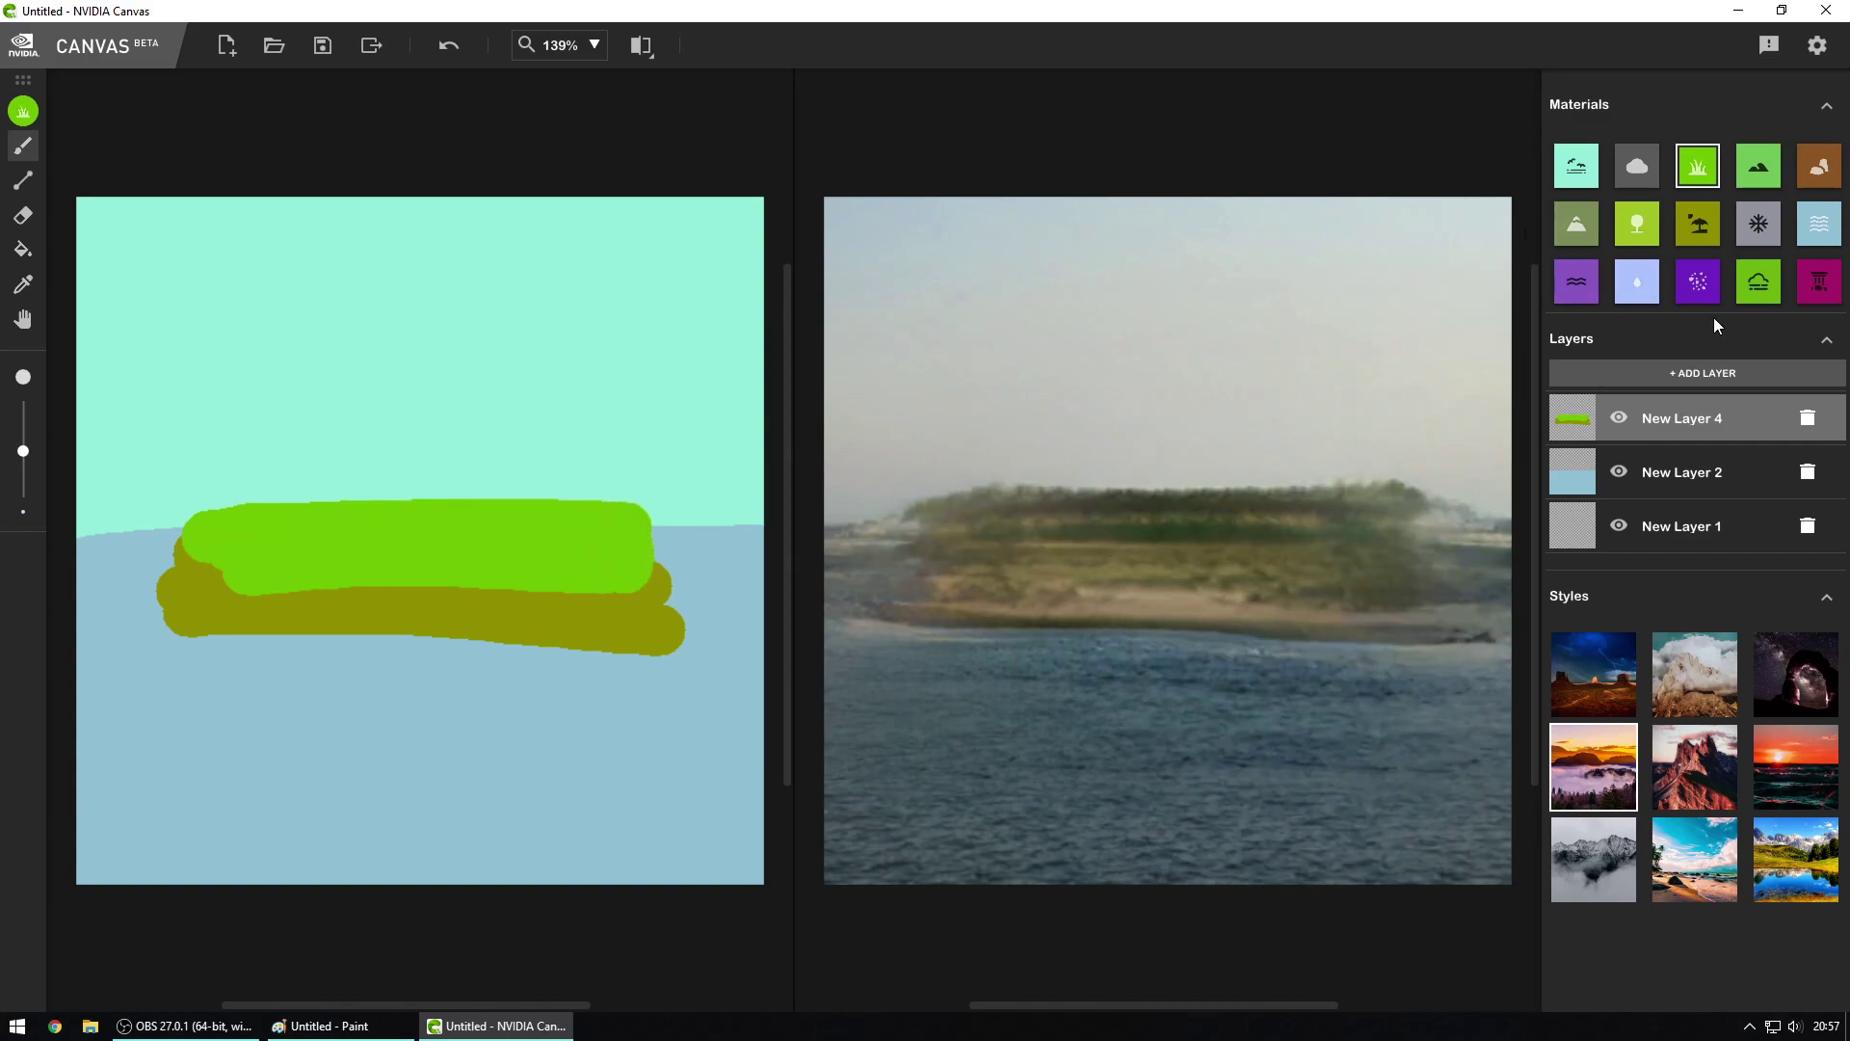
Step: Paint a thin row of trees along the top edge of the grass with a small brush
left_click(1658, 223)
left_click_drag(23, 451, 23, 486)
mouse_move(225, 501)
left_mouse_down()
mouse_move(613, 504)
mouse_move(314, 498)
left_mouse_up()
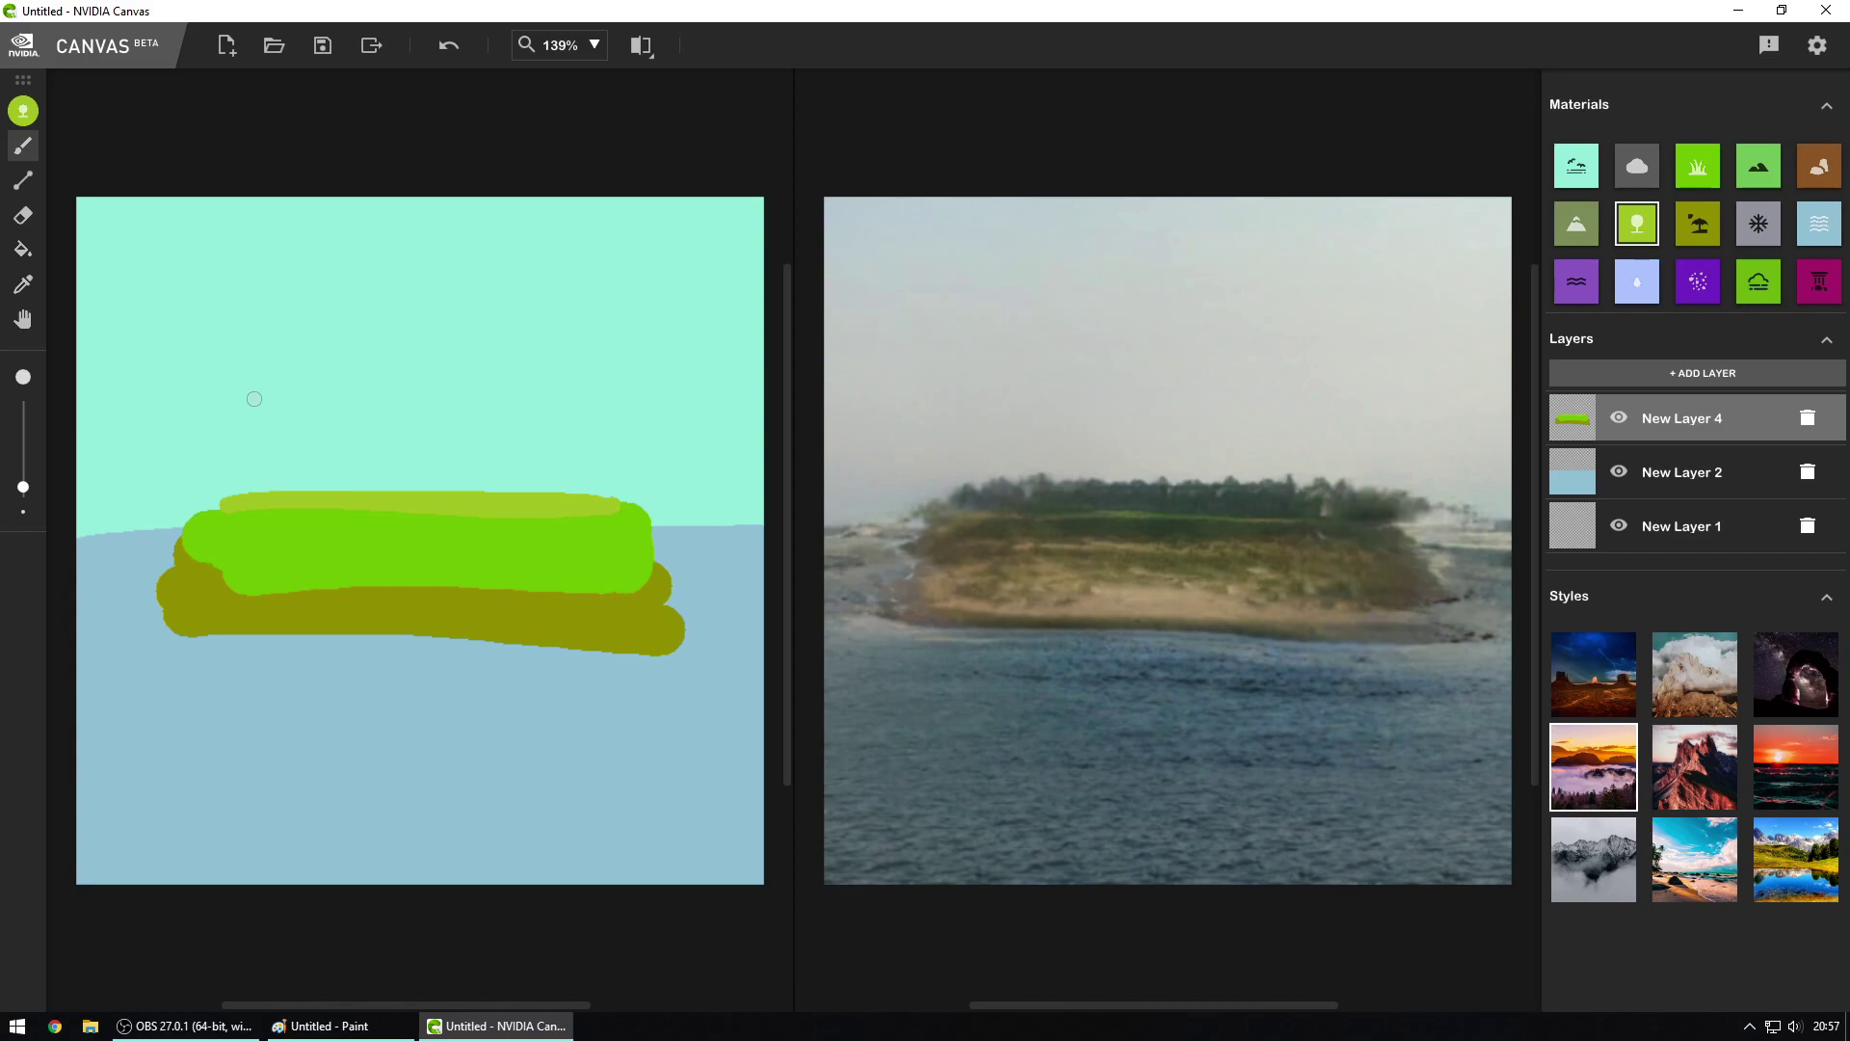
Step: Delete the layer holding the island and add an empty layer above the sea
left_click(1812, 420)
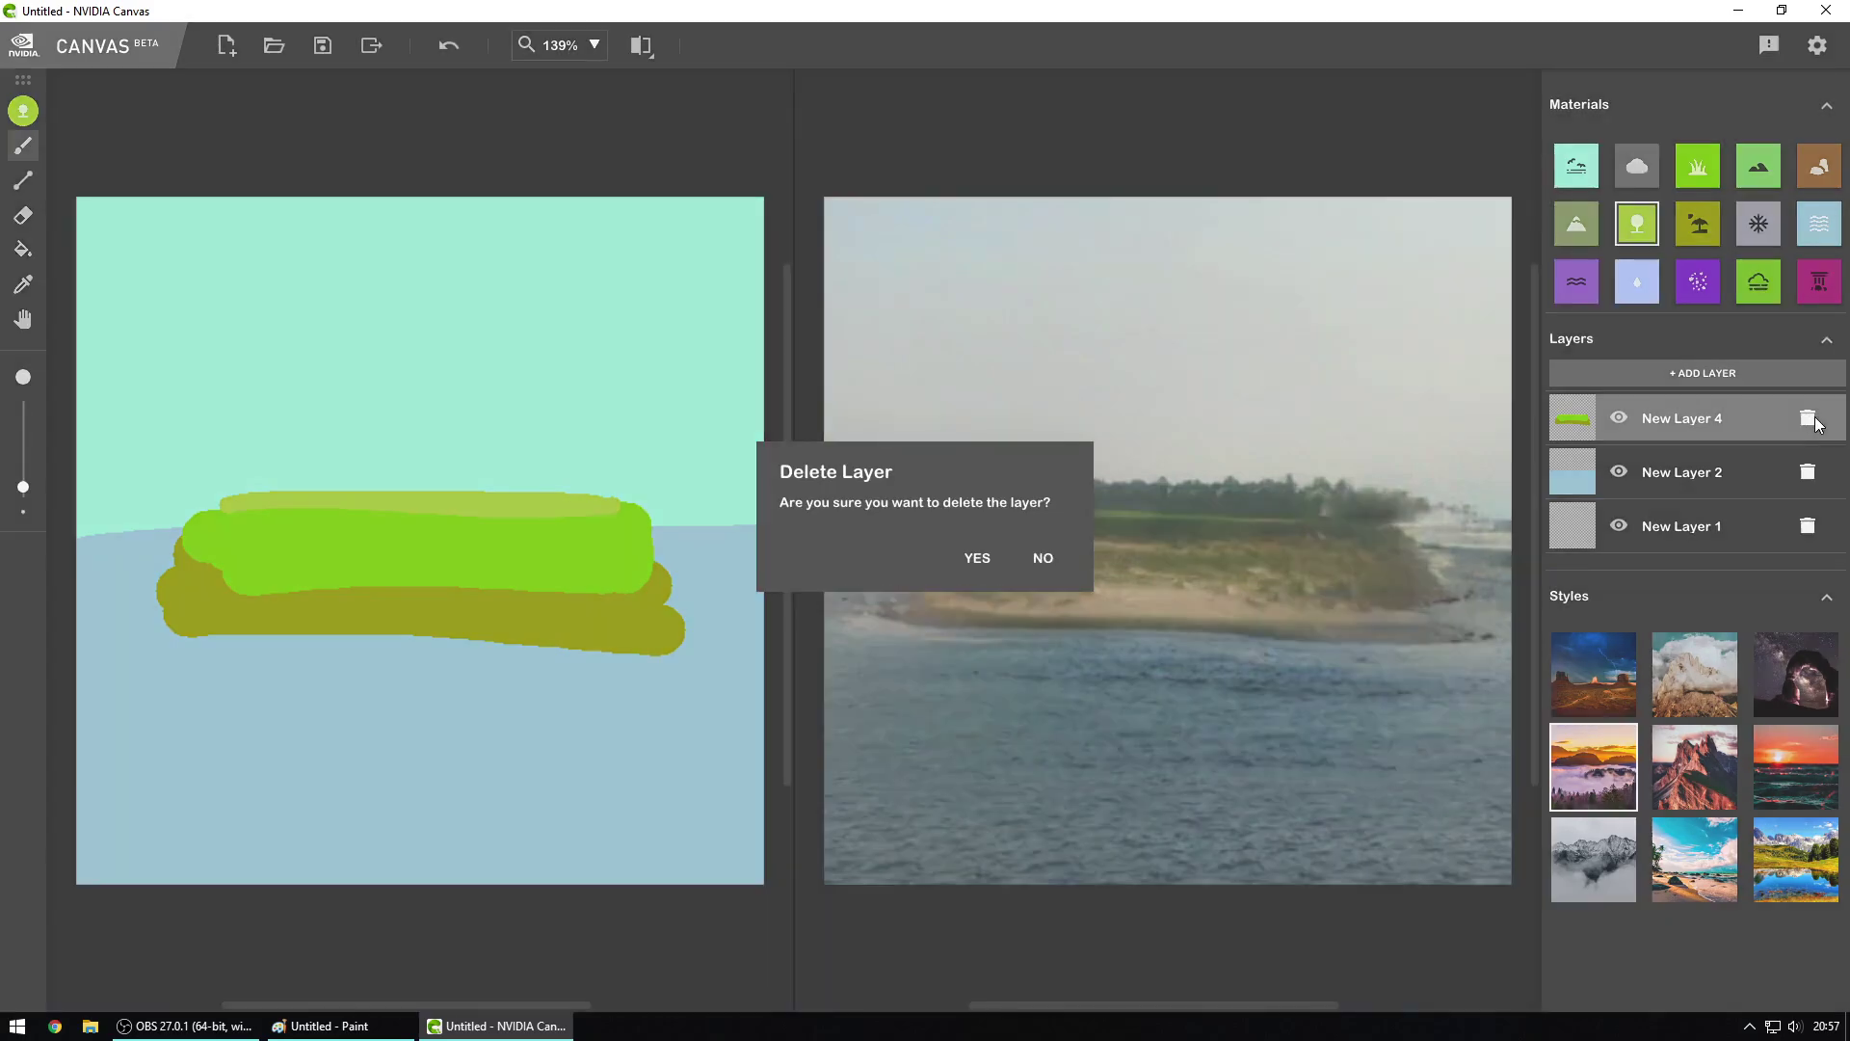
left_click(979, 558)
left_click(1658, 371)
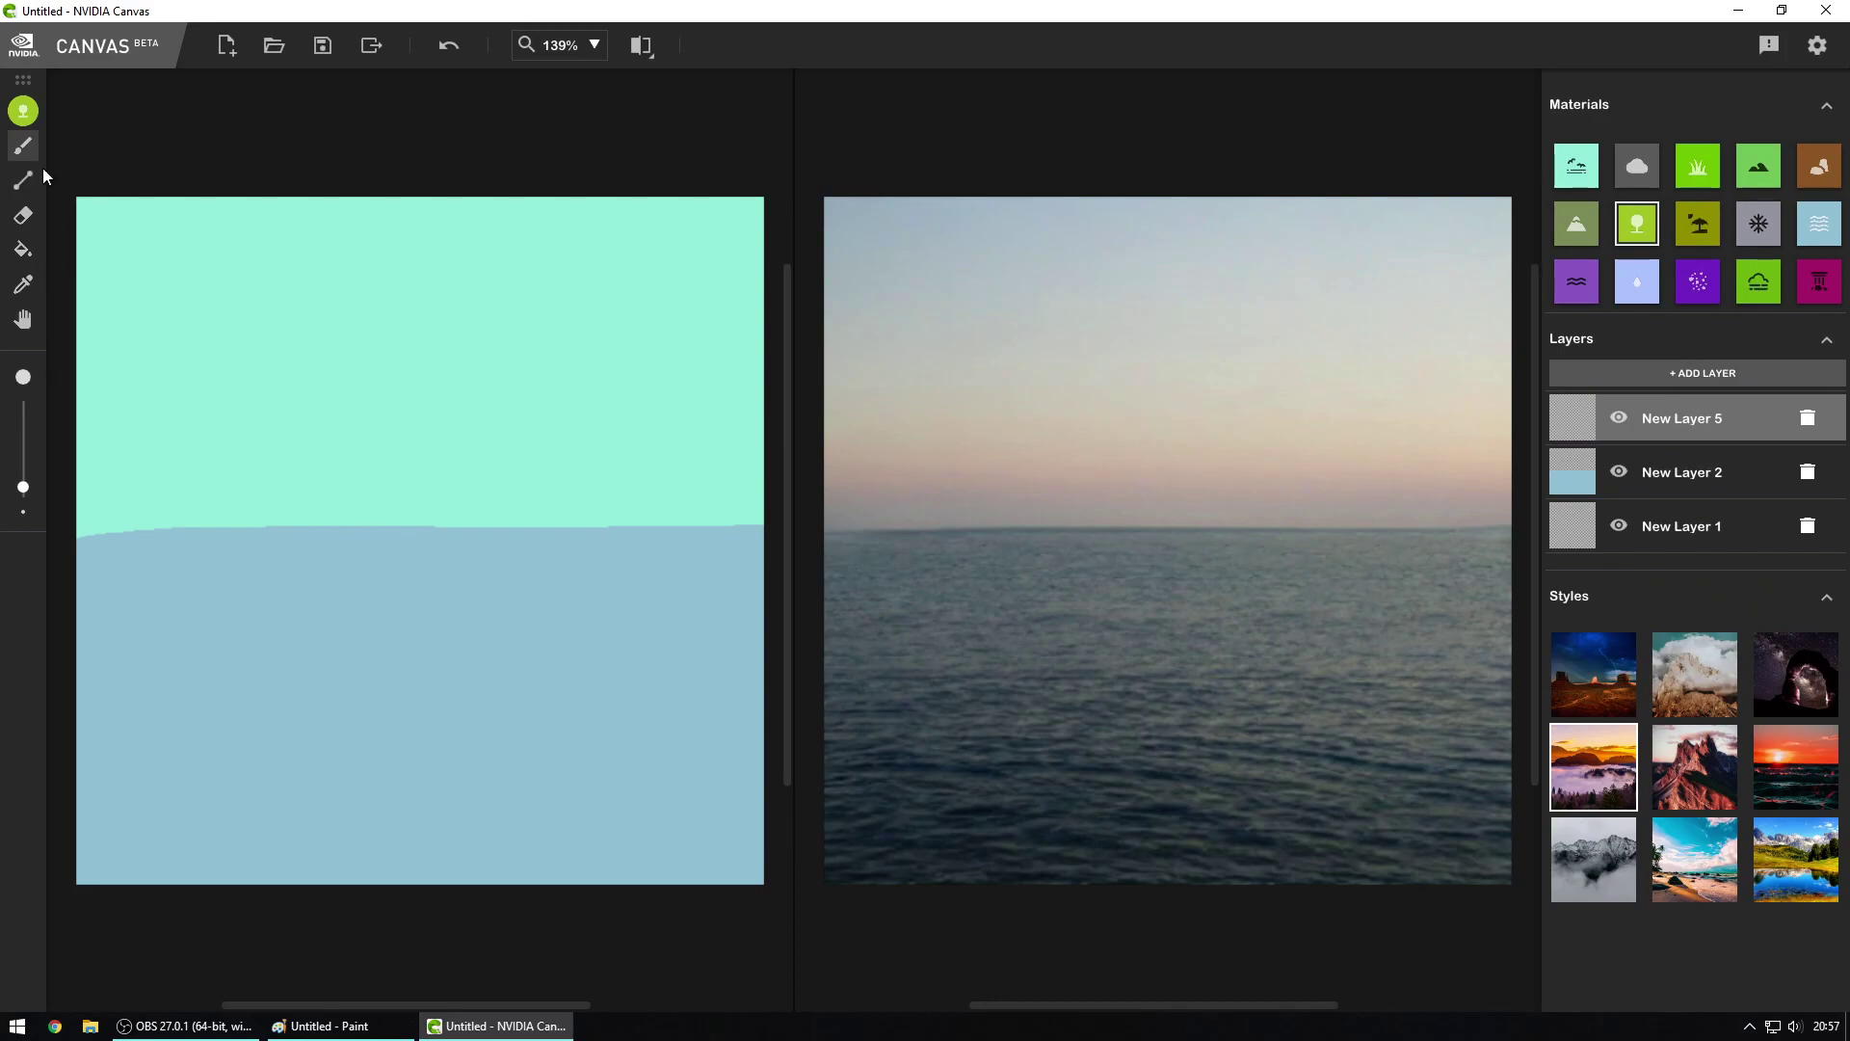
Step: Start a new image, discarding the changes to the current one, and add a second layer
left_click(228, 46)
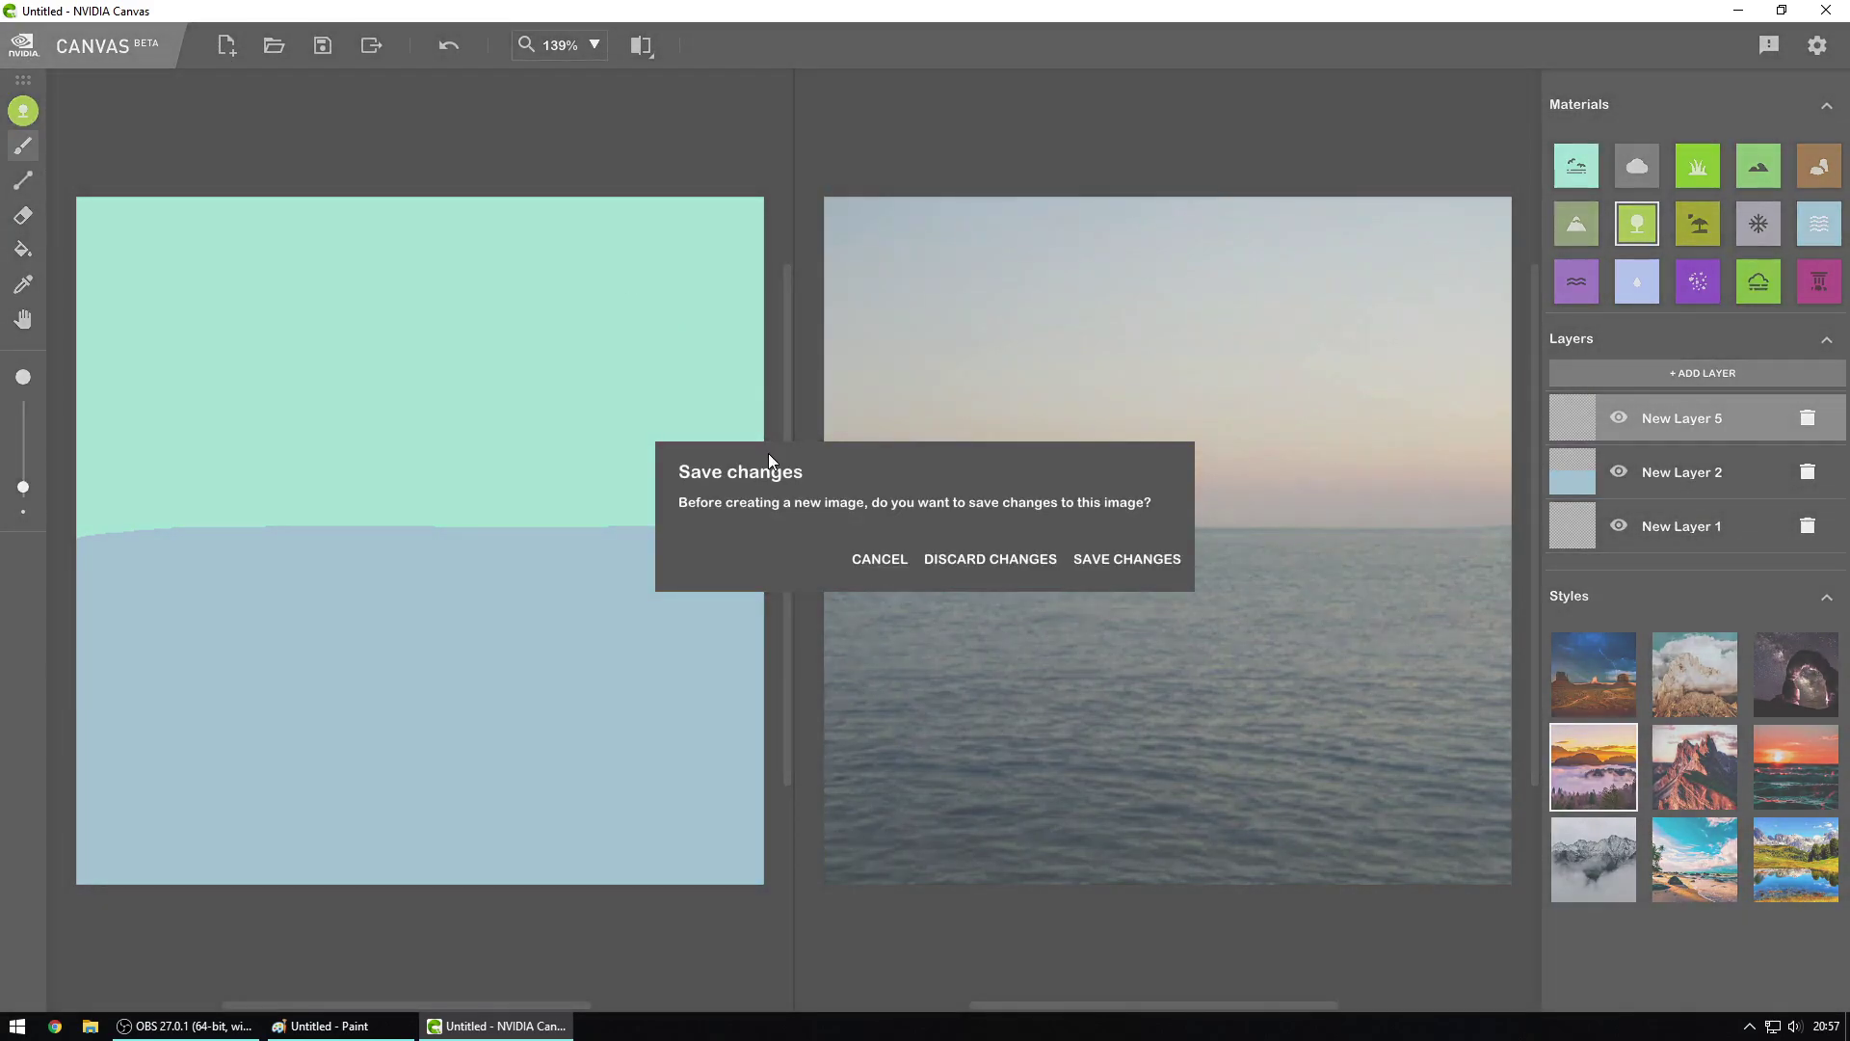
left_click(977, 558)
left_click(1673, 375)
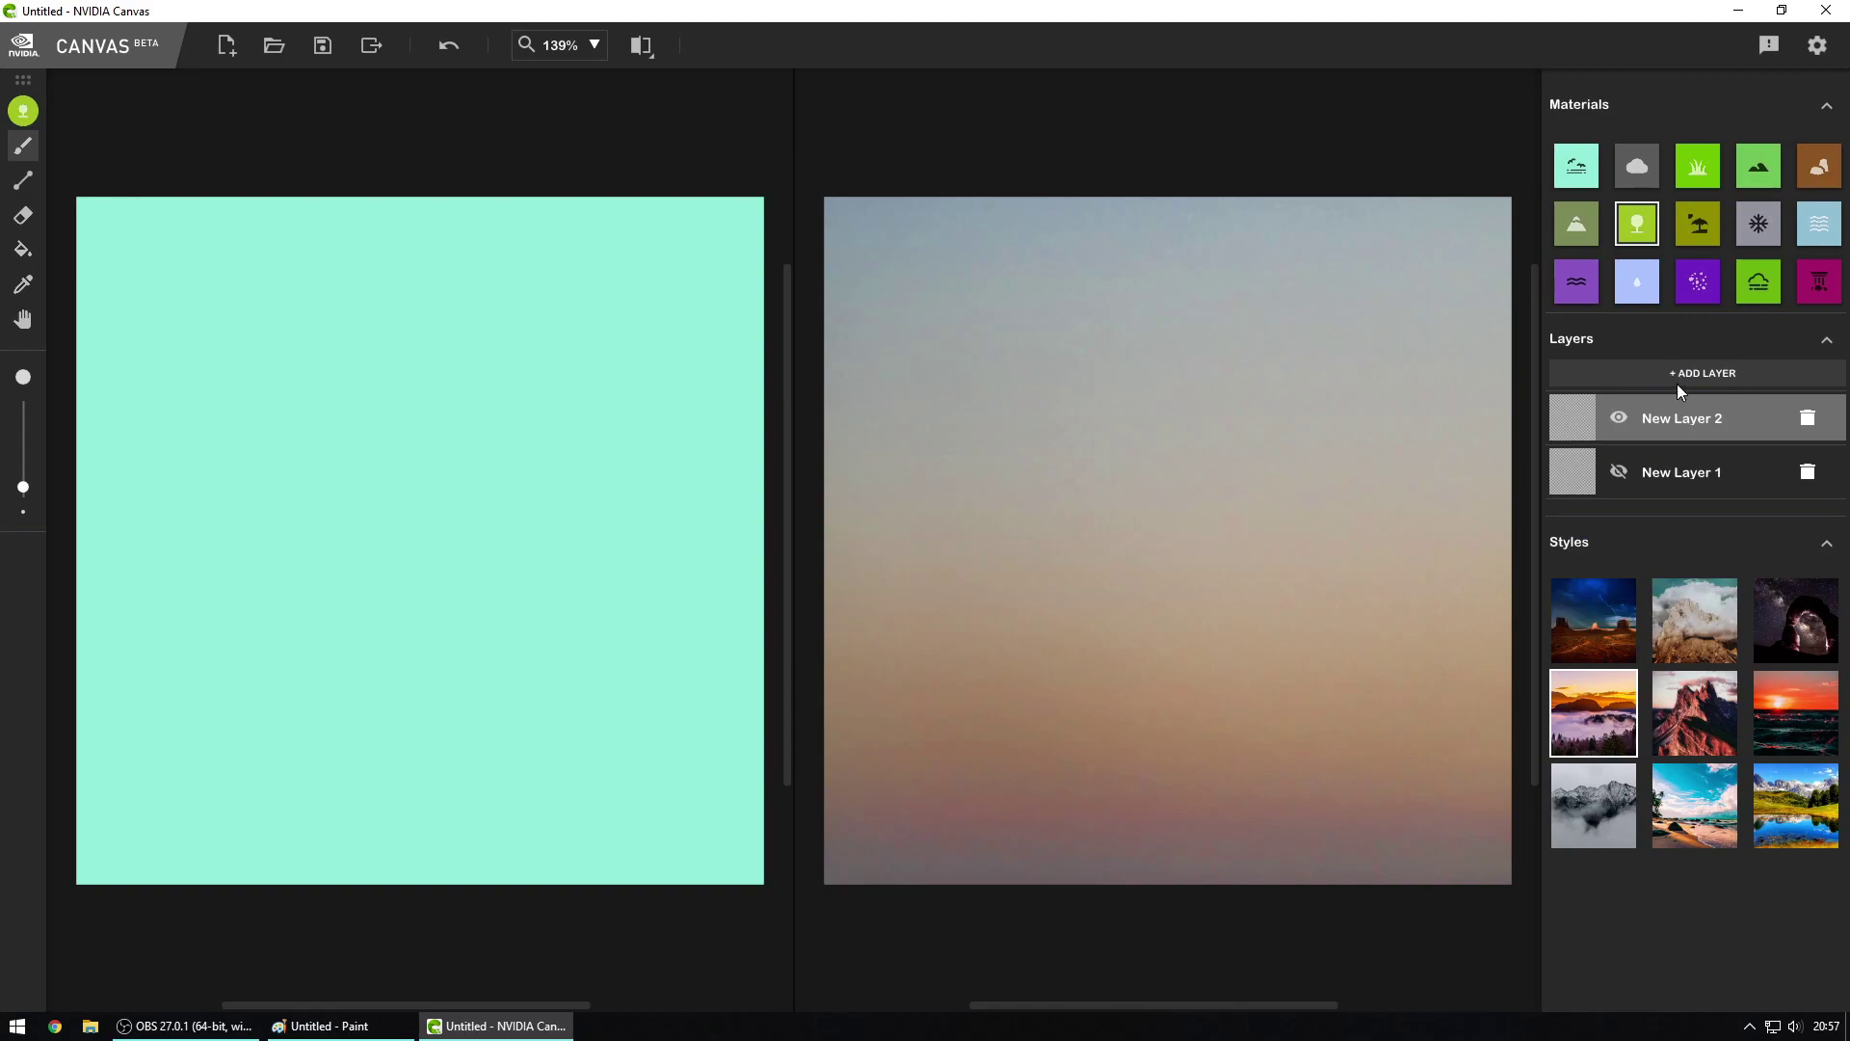
Step: Paint a wide, oval sand island on New Layer 1 with a larger brush and cover its upper part with grass
left_click(1691, 232)
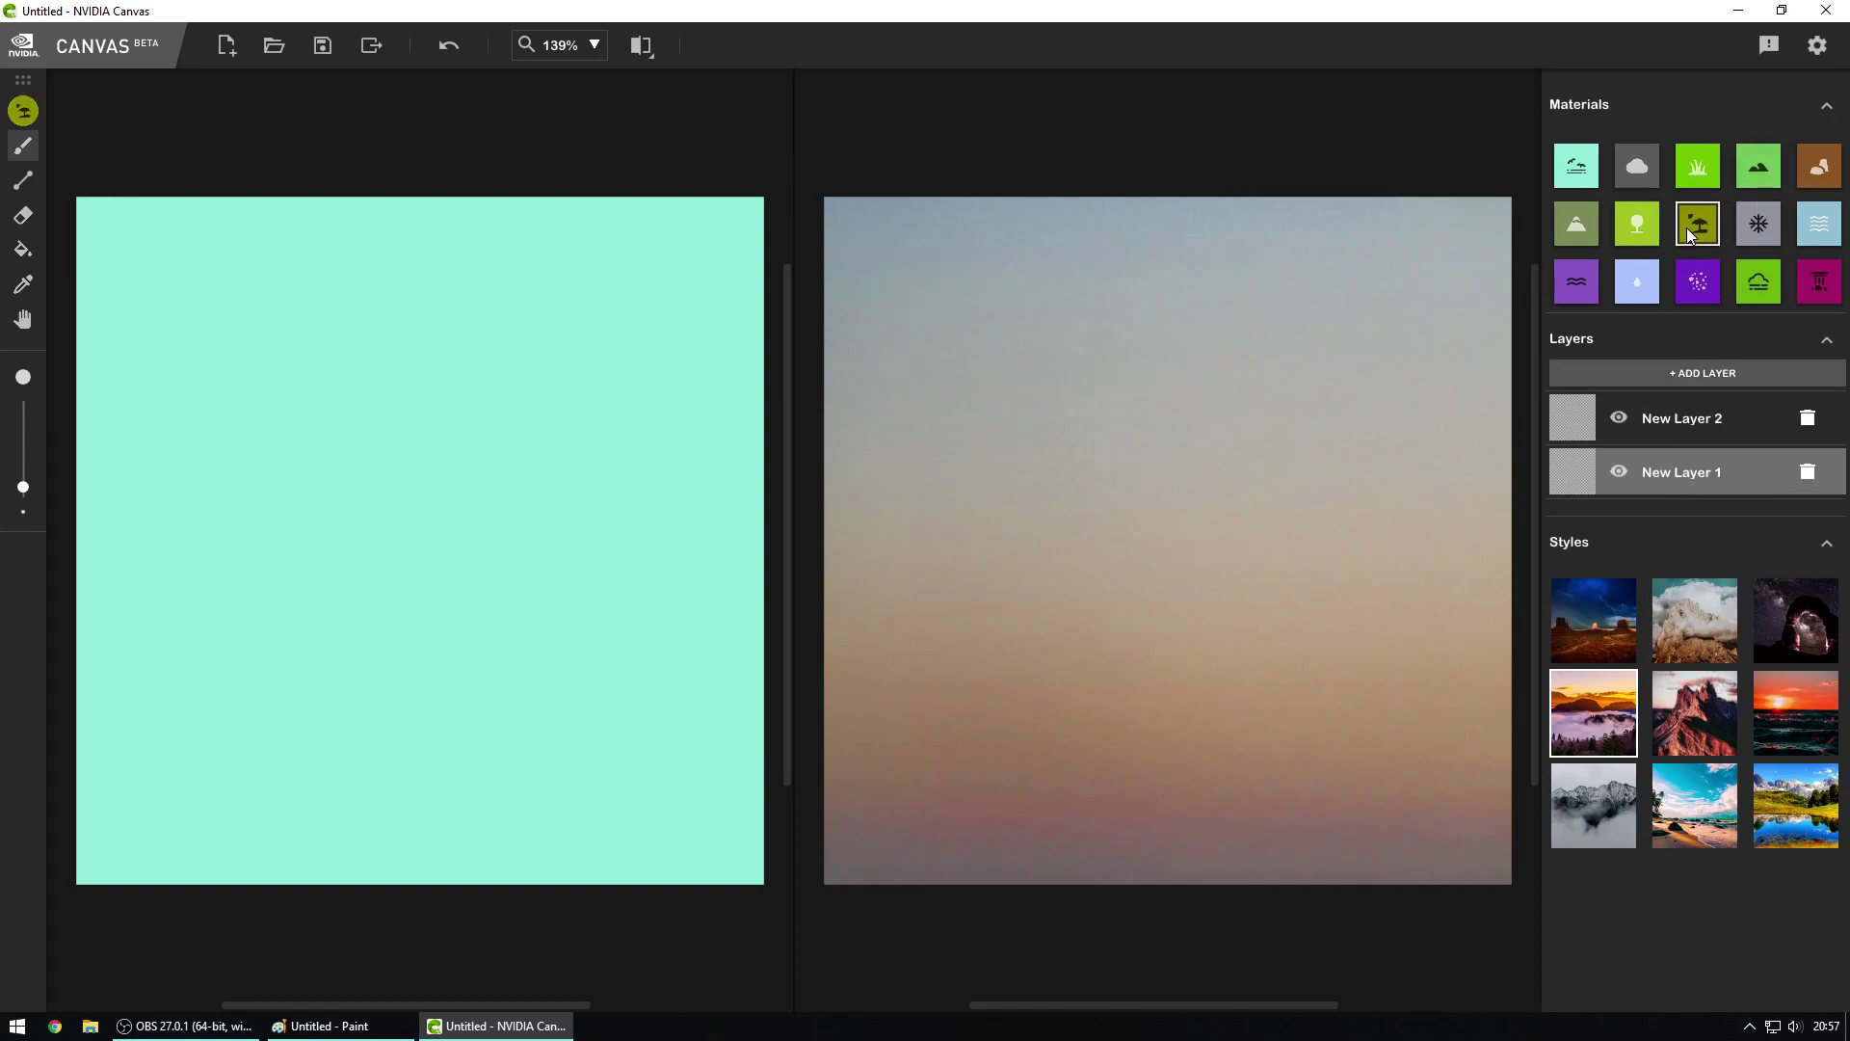
left_click_drag(23, 486, 23, 455)
left_click_drag(204, 615, 733, 578)
mouse_move(256, 619)
left_mouse_down()
mouse_move(690, 609)
mouse_move(268, 643)
mouse_move(213, 630)
mouse_move(472, 651)
mouse_move(740, 600)
mouse_move(663, 631)
mouse_move(291, 666)
mouse_move(637, 631)
mouse_move(396, 611)
left_mouse_up()
left_click(1698, 168)
mouse_move(267, 578)
left_mouse_down()
mouse_move(580, 599)
mouse_move(702, 572)
mouse_move(683, 556)
mouse_move(288, 556)
mouse_move(615, 566)
left_mouse_up()
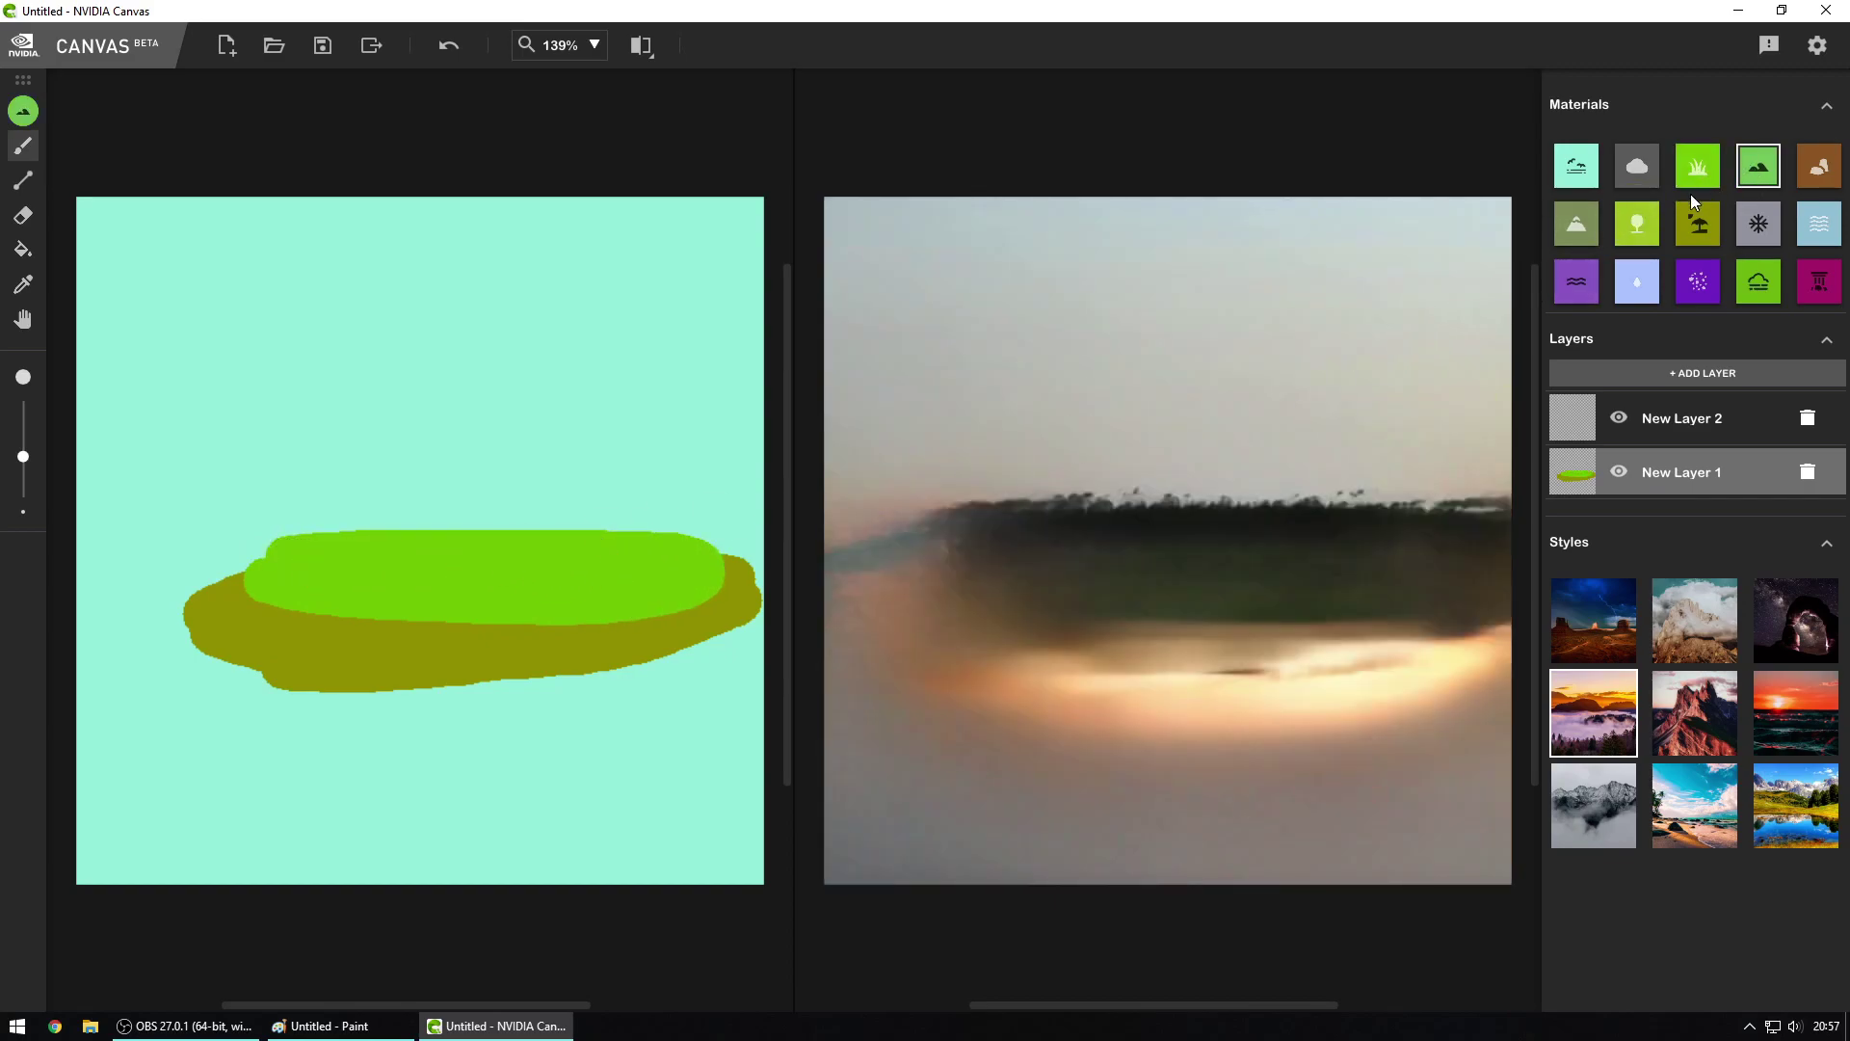
Step: Paint a band of trees along the top of the island's grass with a slightly smaller brush
left_click(1647, 214)
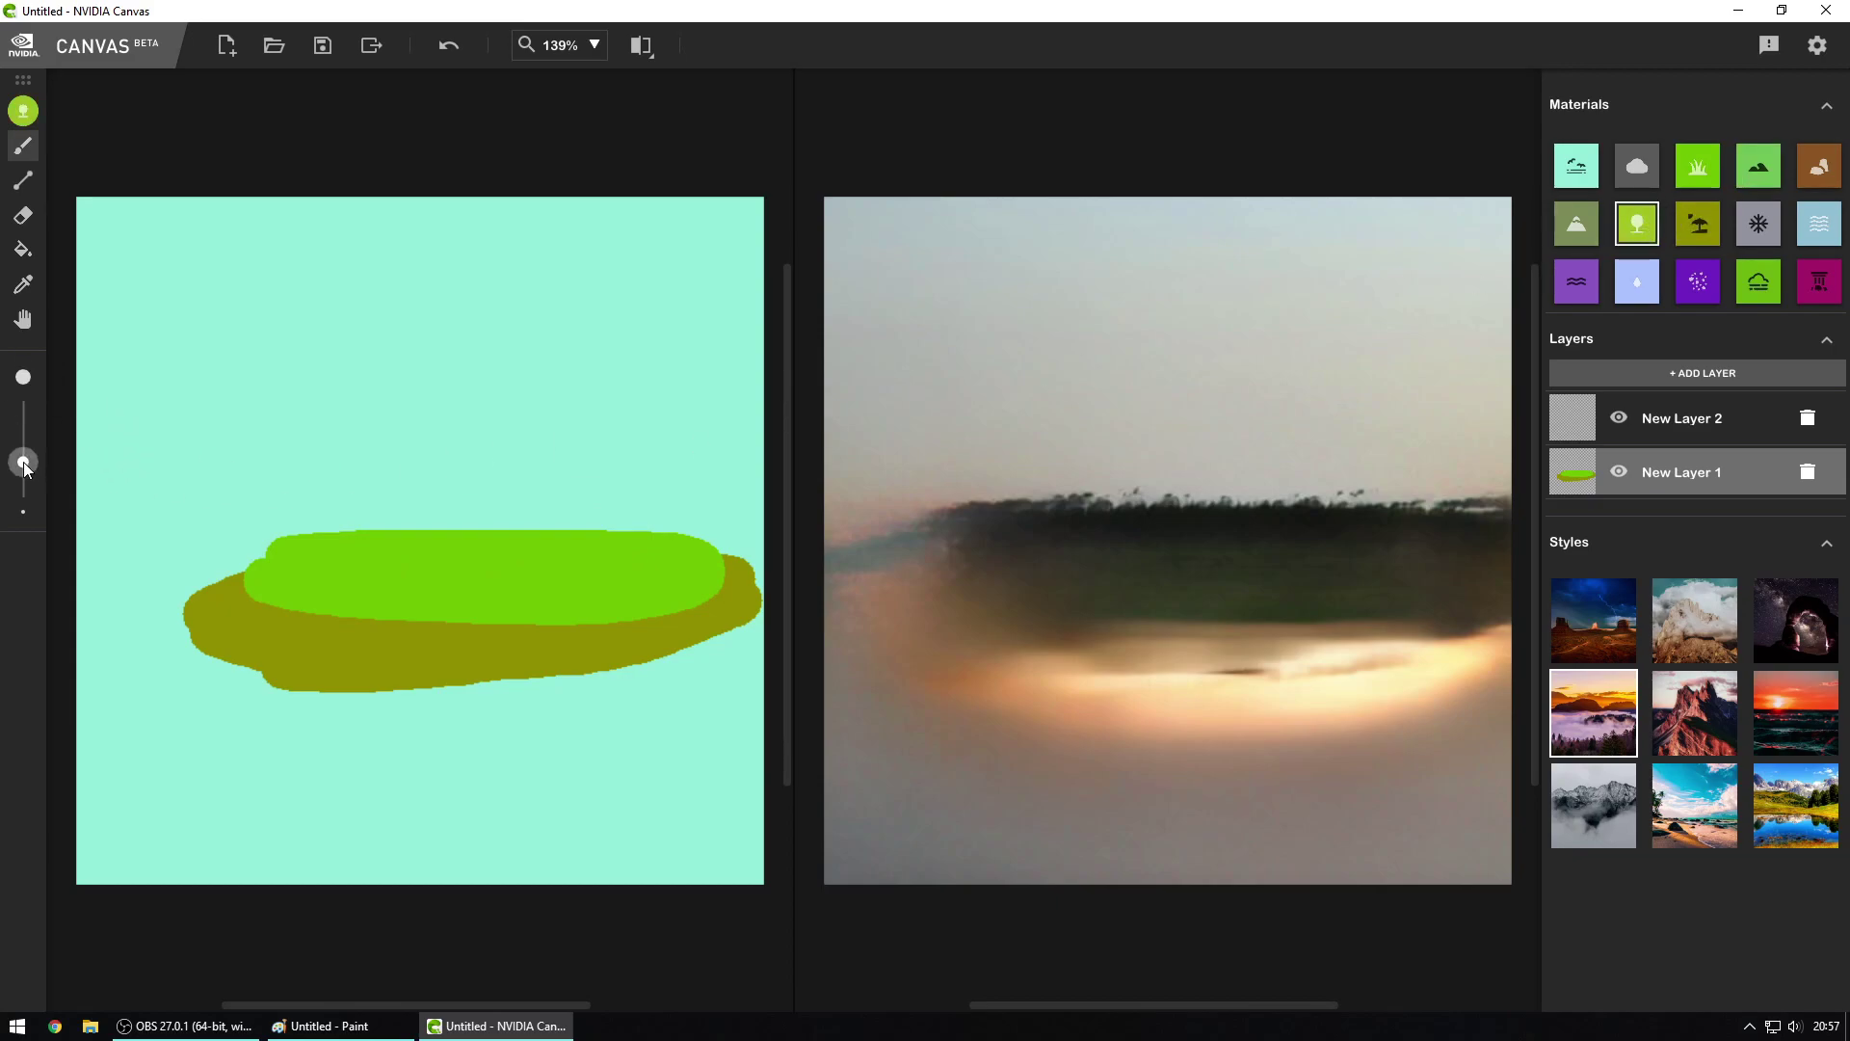
left_click_drag(324, 524, 648, 518)
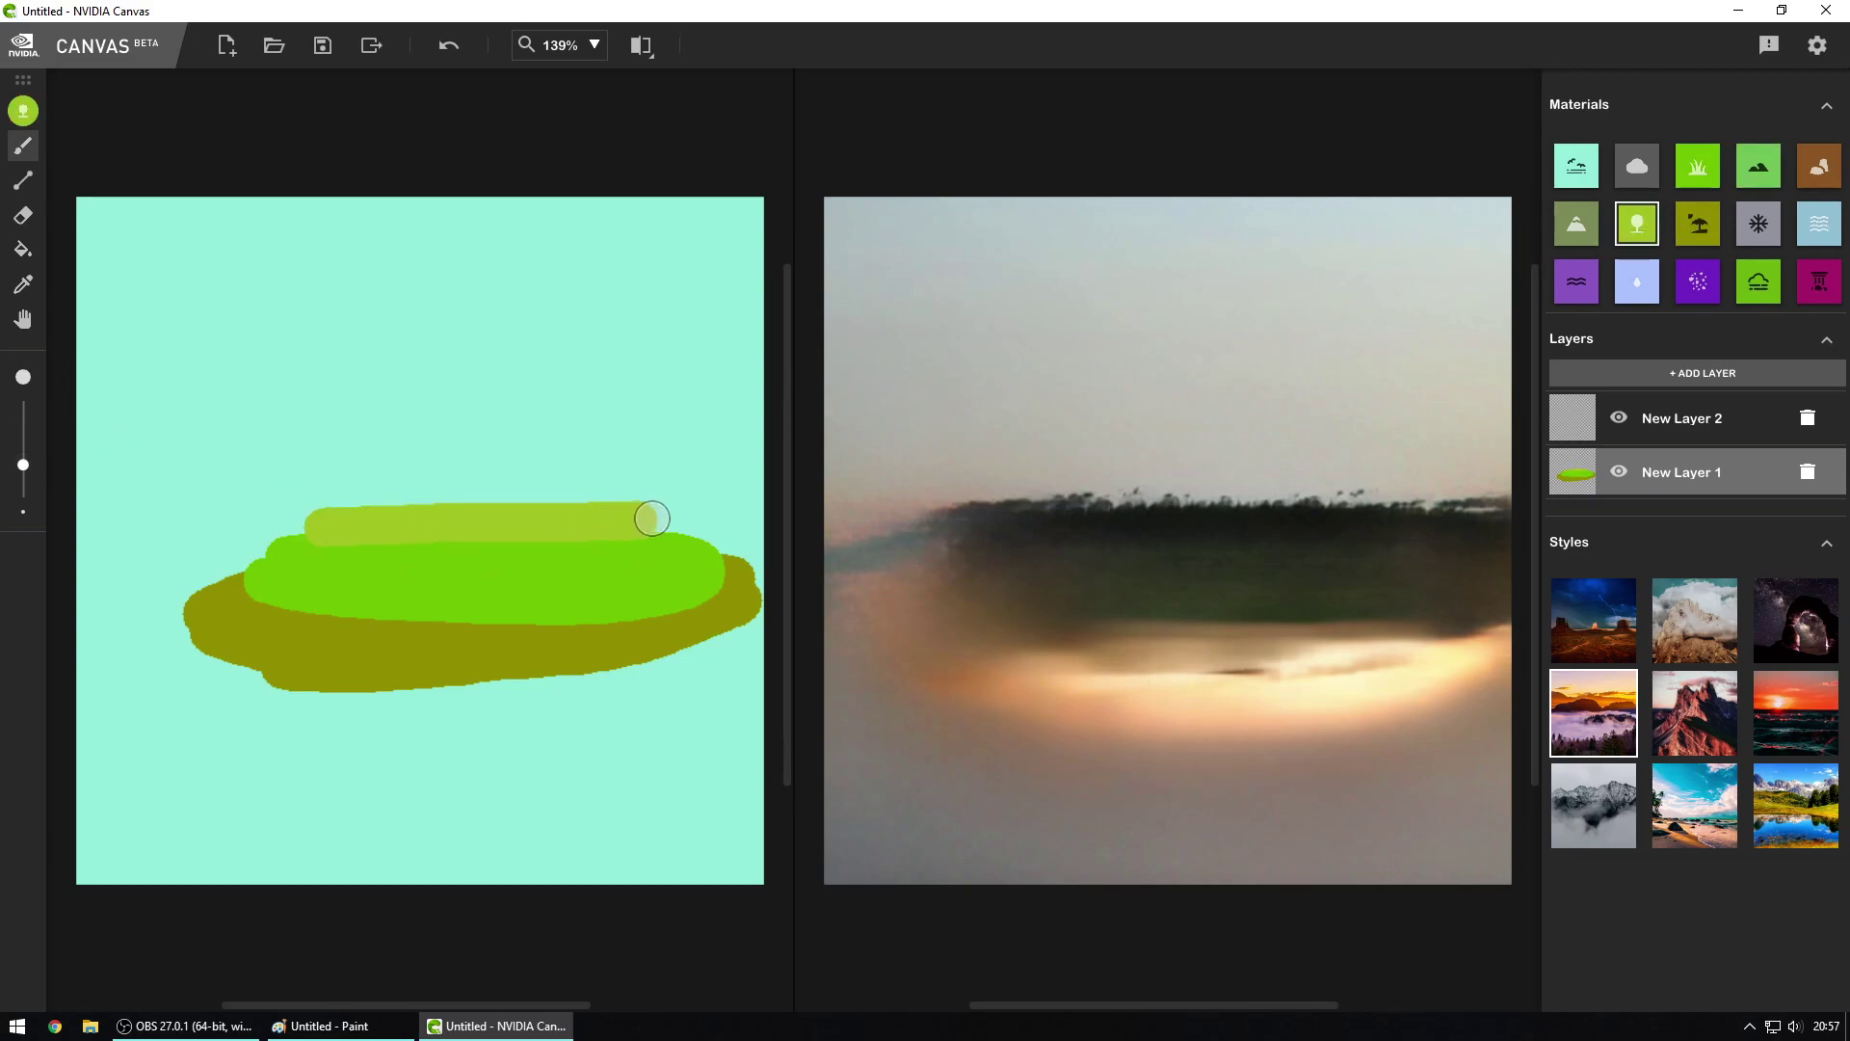
left_click_drag(343, 536, 638, 543)
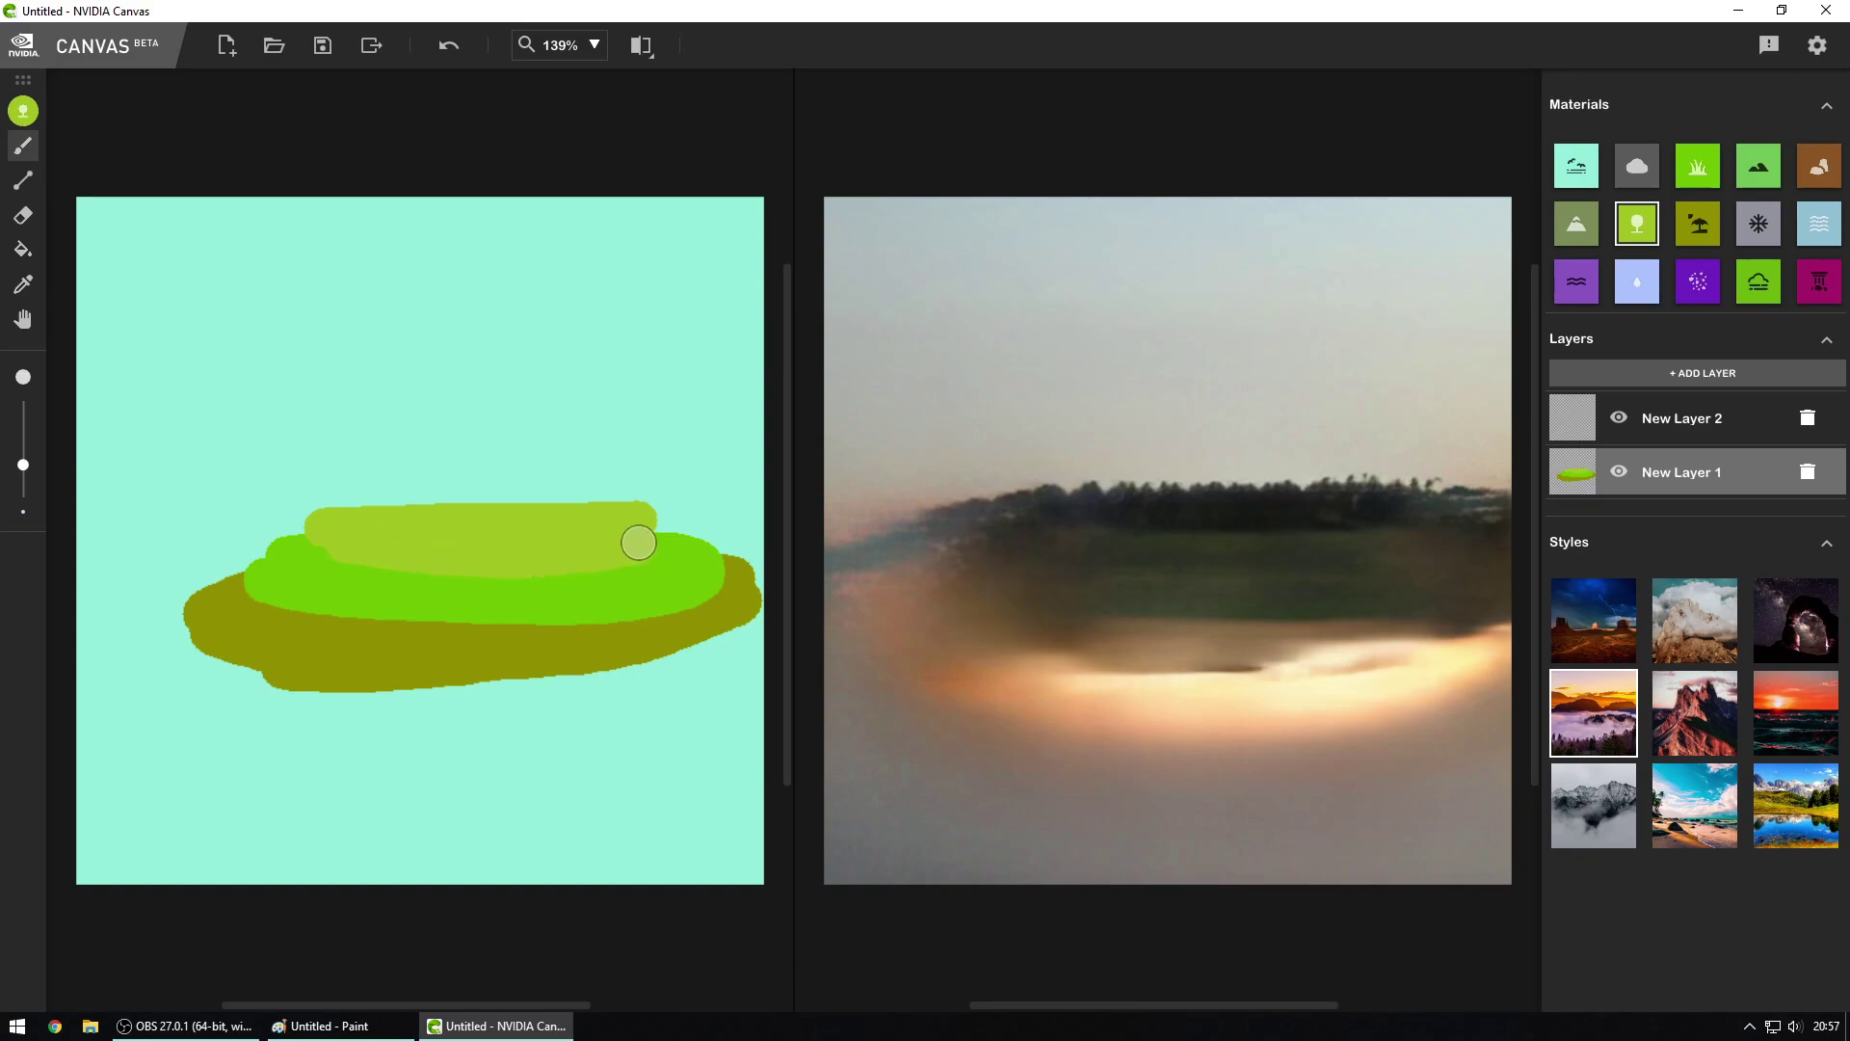
Step: Add a third layer and move the island's layer to the top of the layer stack
left_click(1623, 371)
left_click_drag(1657, 428, 1645, 472)
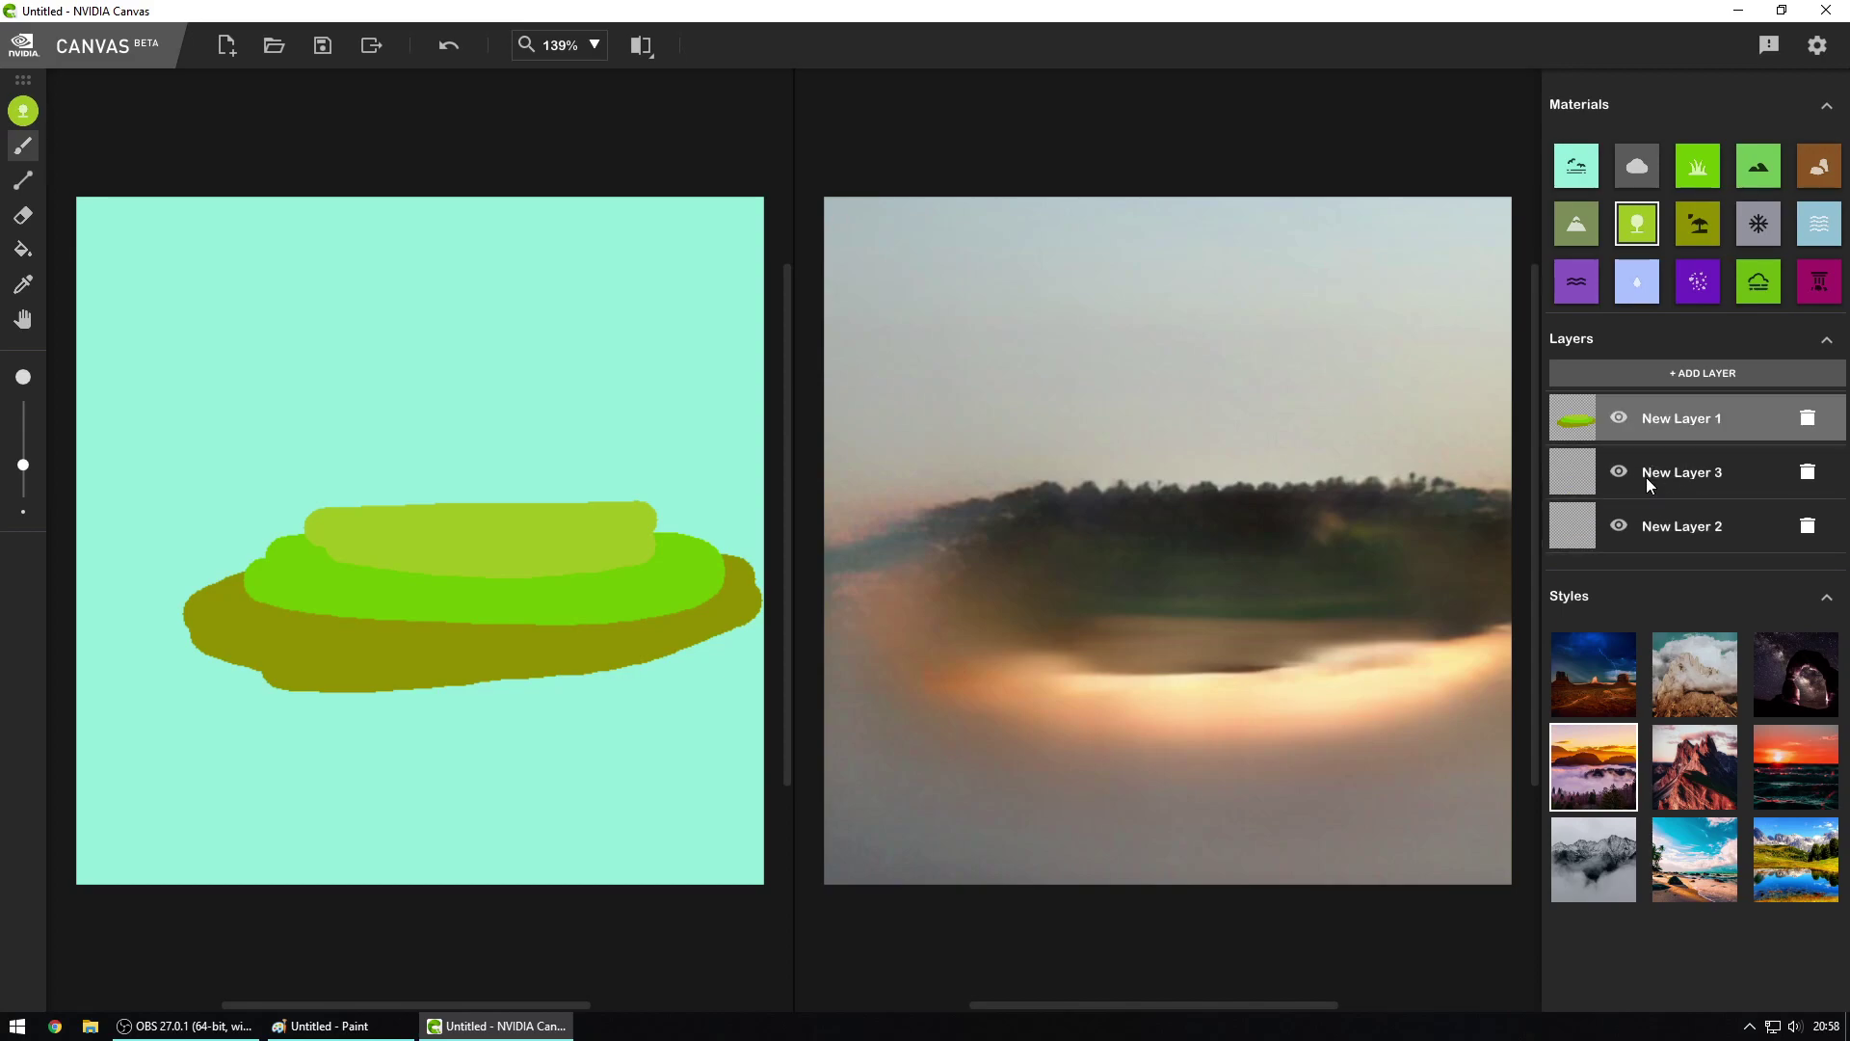
Step: Paint sea on New Layer 3 across the whole area around and below the island
left_click(1646, 477)
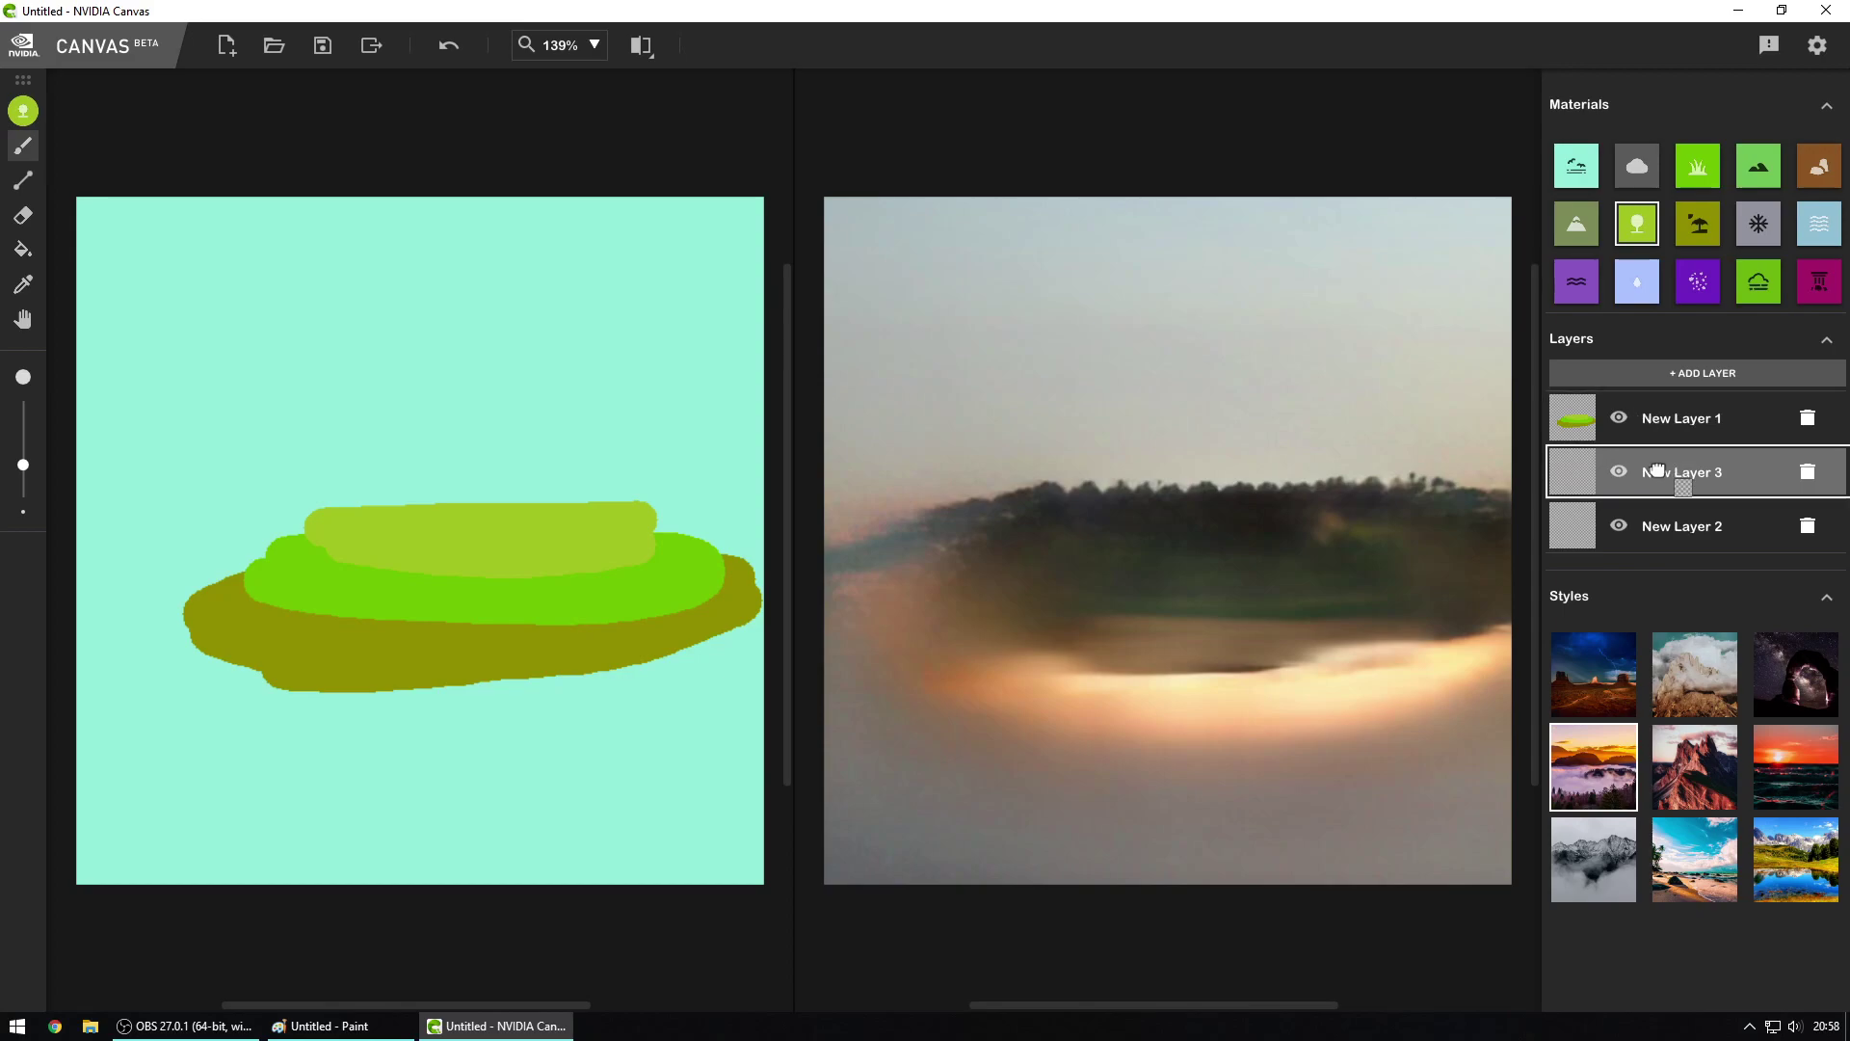
left_click(1819, 224)
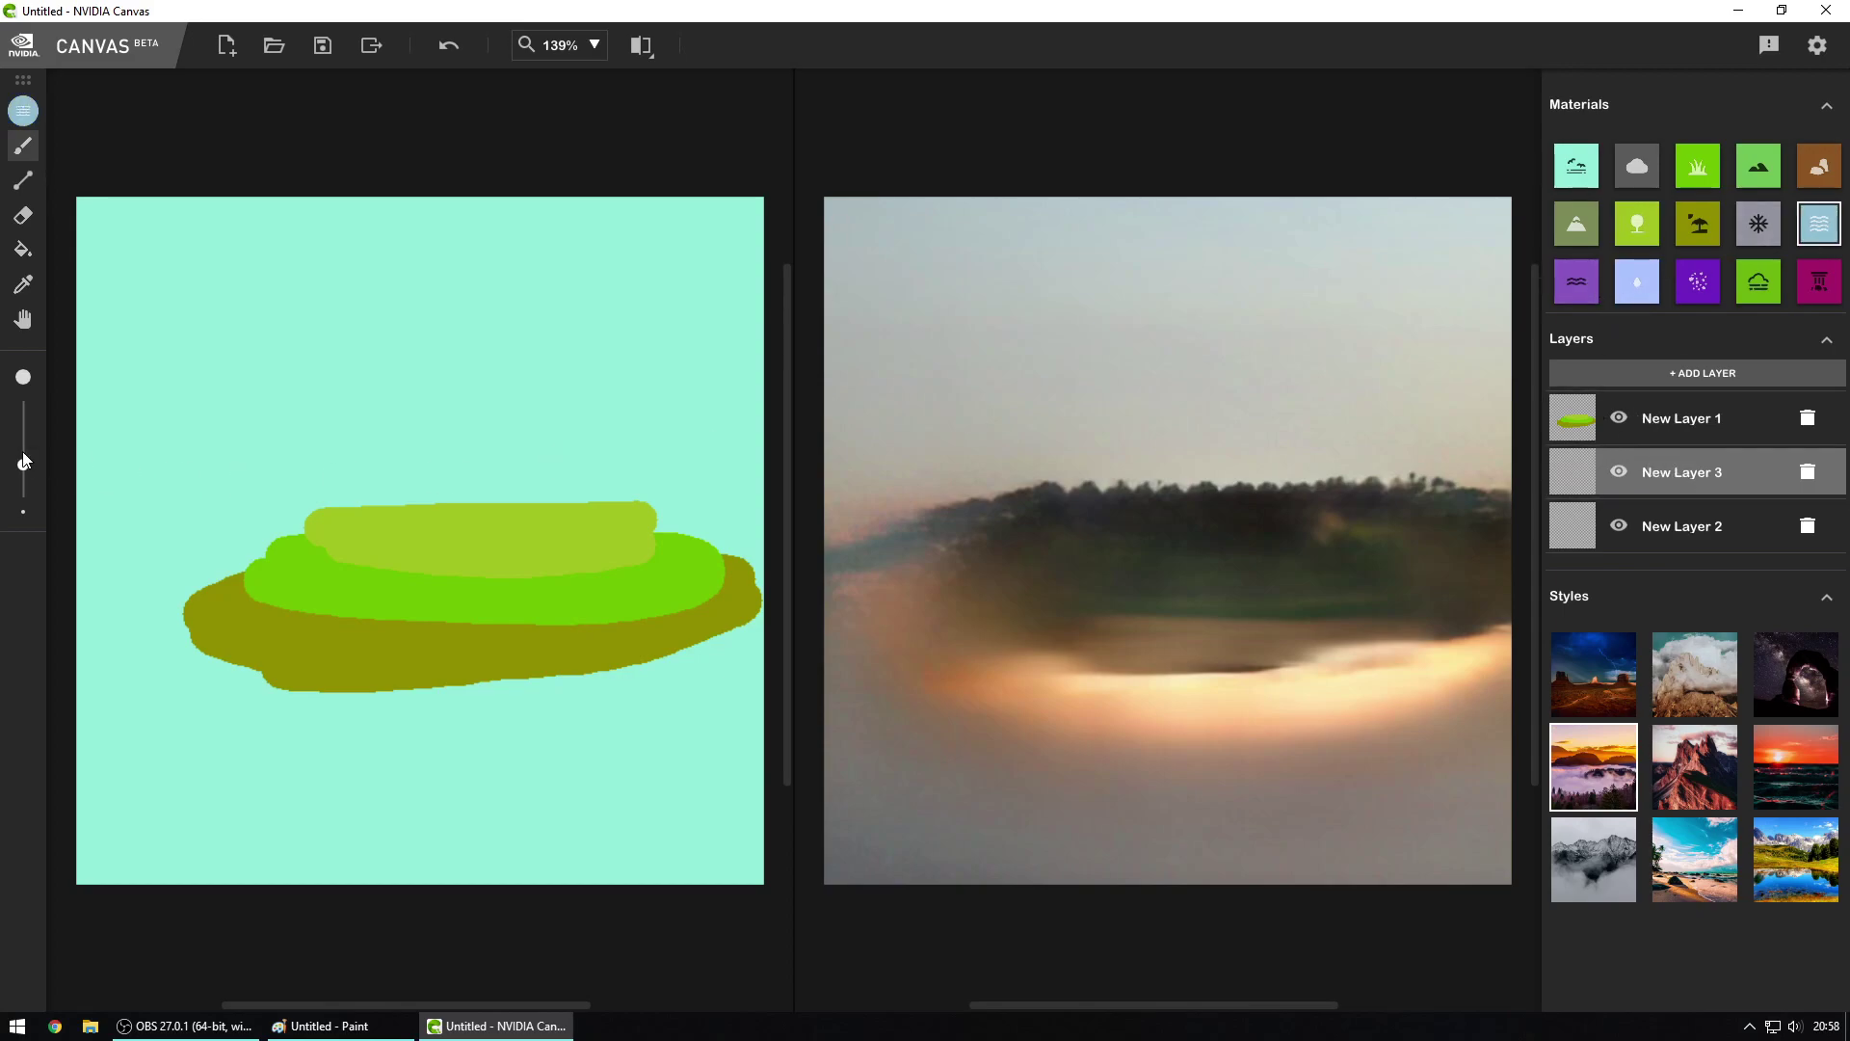
left_click_drag(95, 599, 777, 591)
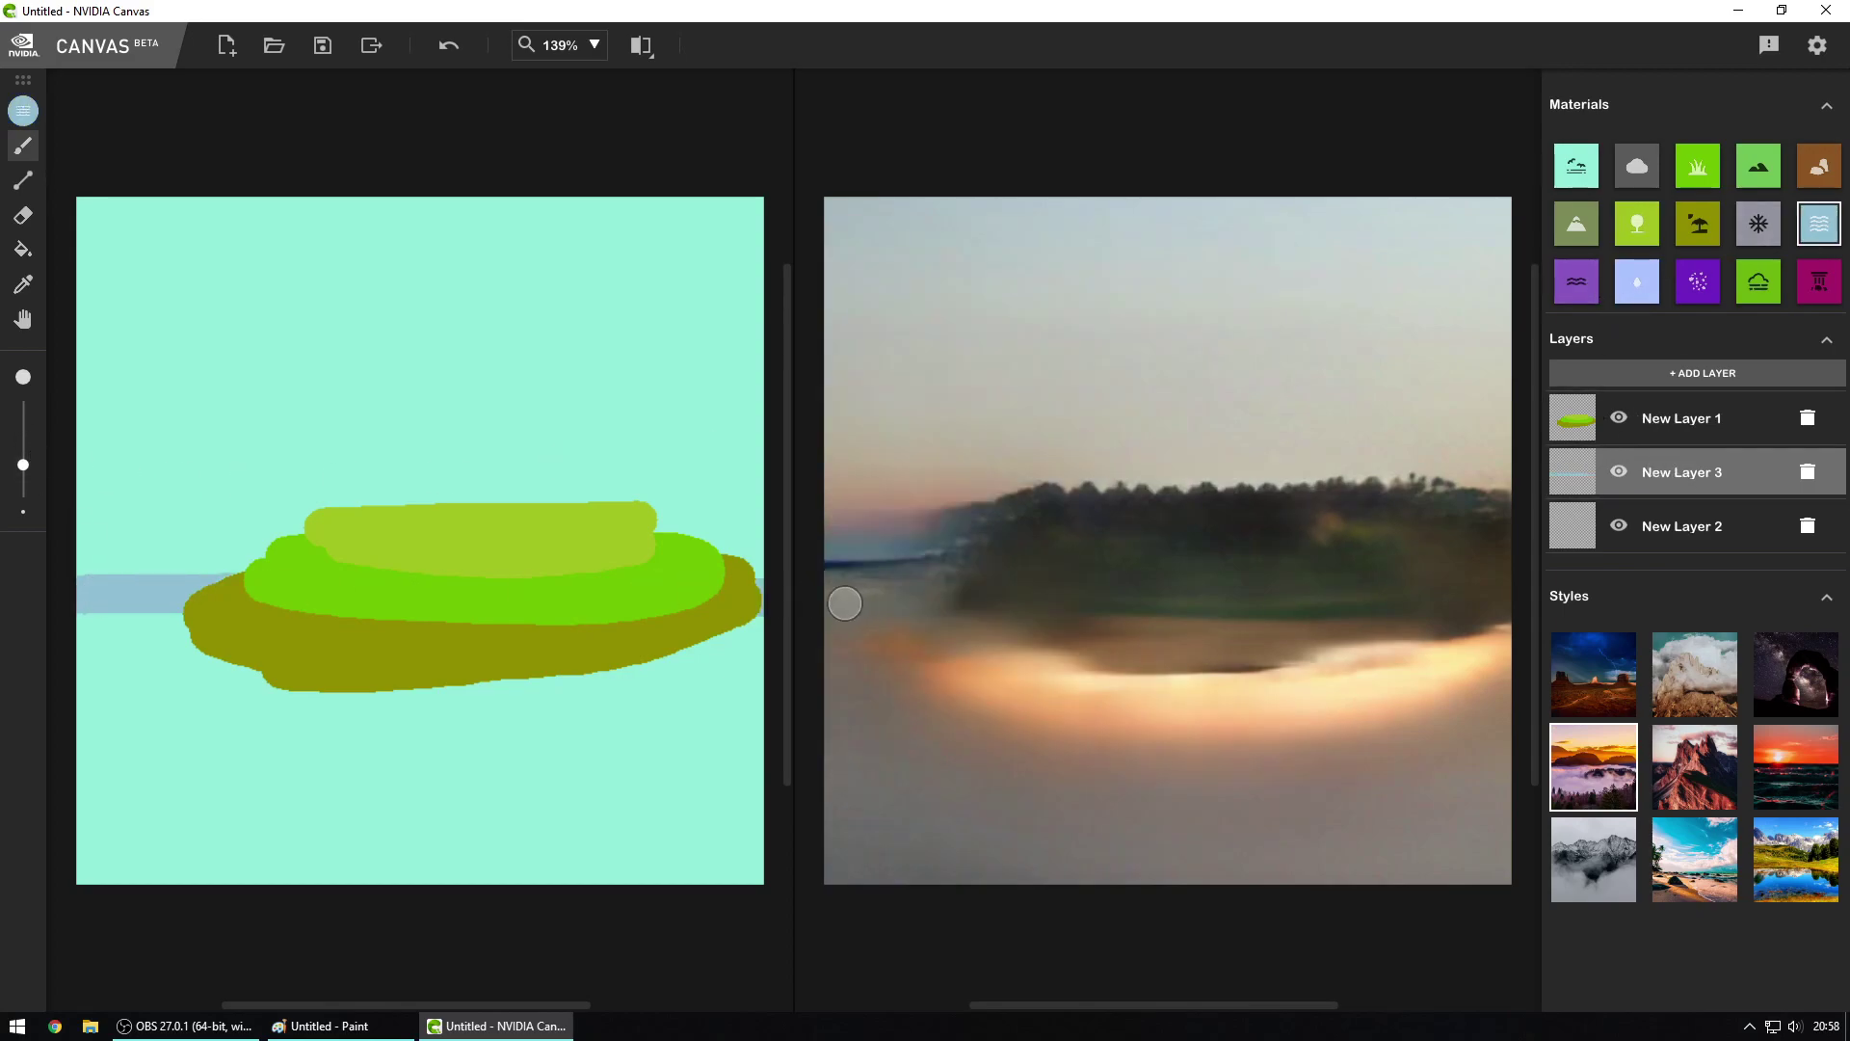
mouse_move(120, 643)
left_mouse_down()
mouse_move(846, 638)
mouse_move(103, 710)
mouse_move(58, 685)
left_mouse_up()
mouse_move(77, 804)
left_mouse_down()
mouse_move(681, 750)
mouse_move(479, 727)
mouse_move(58, 768)
mouse_move(132, 826)
mouse_move(894, 862)
left_mouse_up()
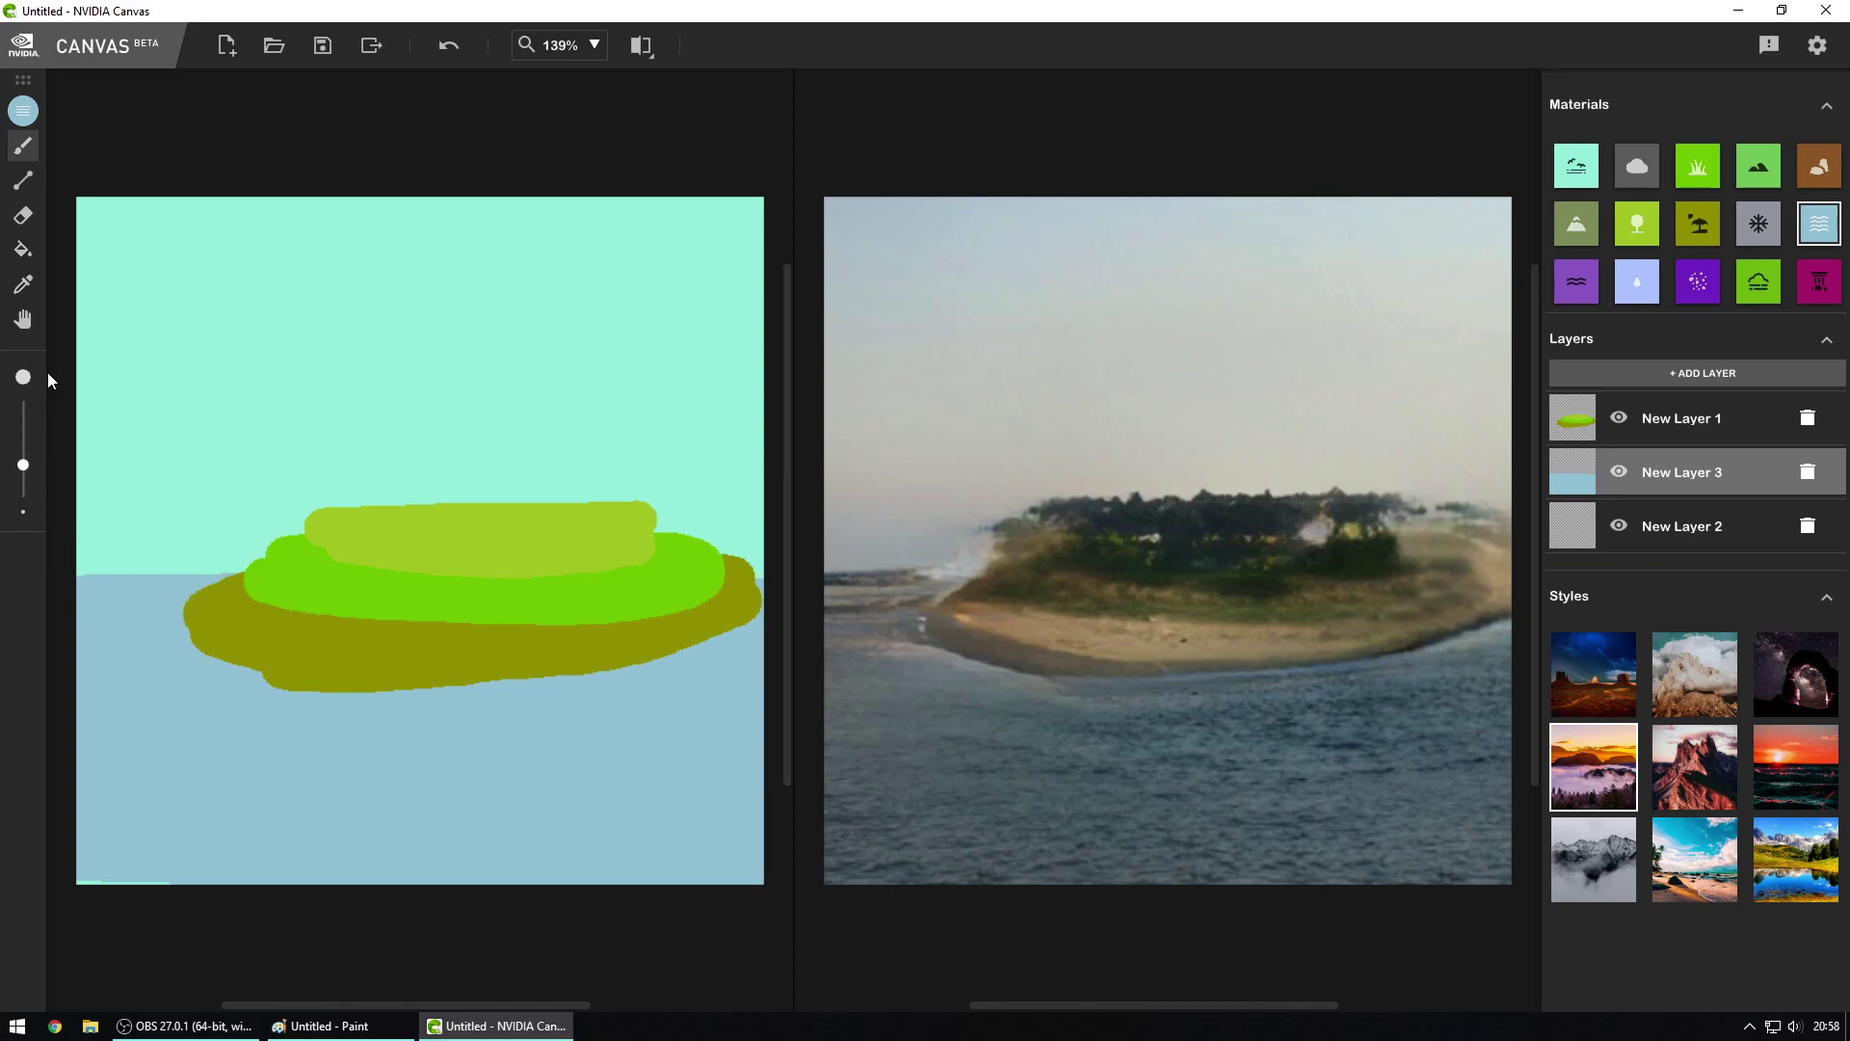
Step: Paint sky over the upper edge of the sea on New Layer 3 to lower the horizon behind the island
left_click(1579, 171)
mouse_move(72, 582)
left_mouse_down()
mouse_move(868, 577)
mouse_move(66, 586)
mouse_move(783, 588)
left_mouse_up()
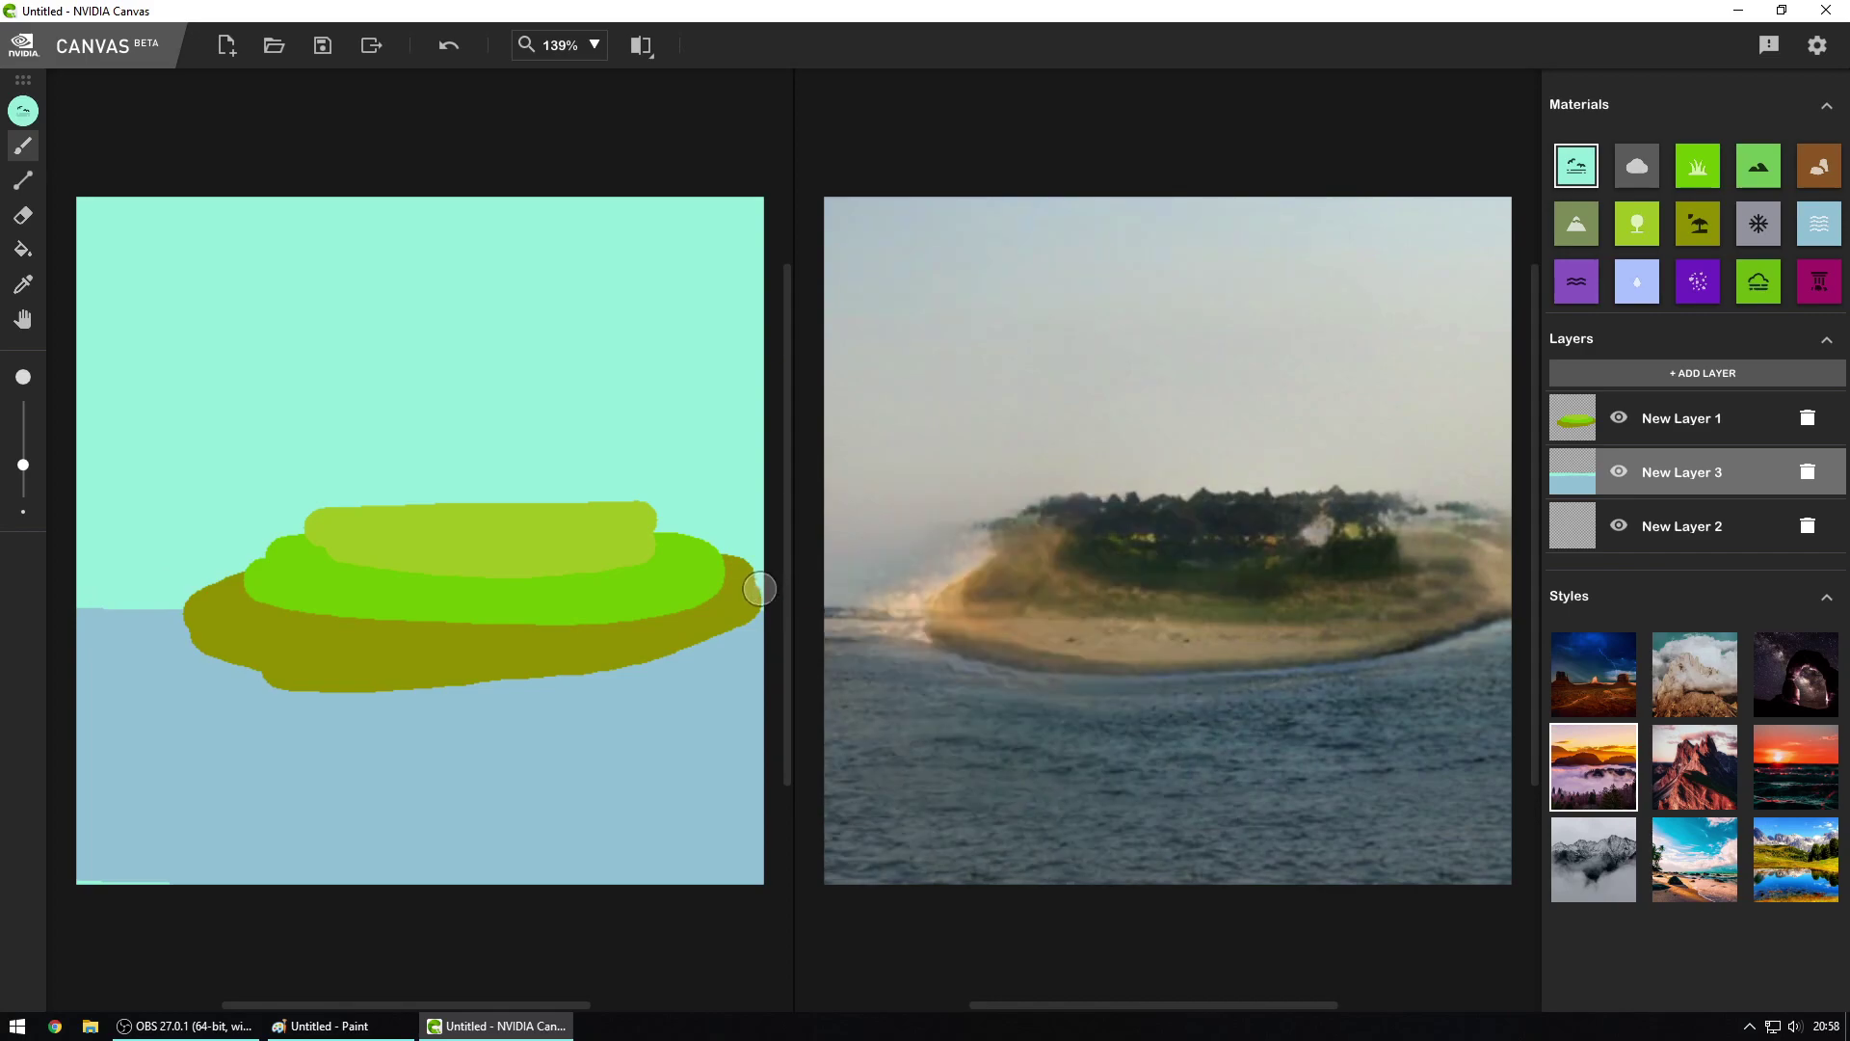
mouse_move(96, 608)
left_mouse_down()
mouse_move(536, 615)
mouse_move(54, 628)
left_mouse_up()
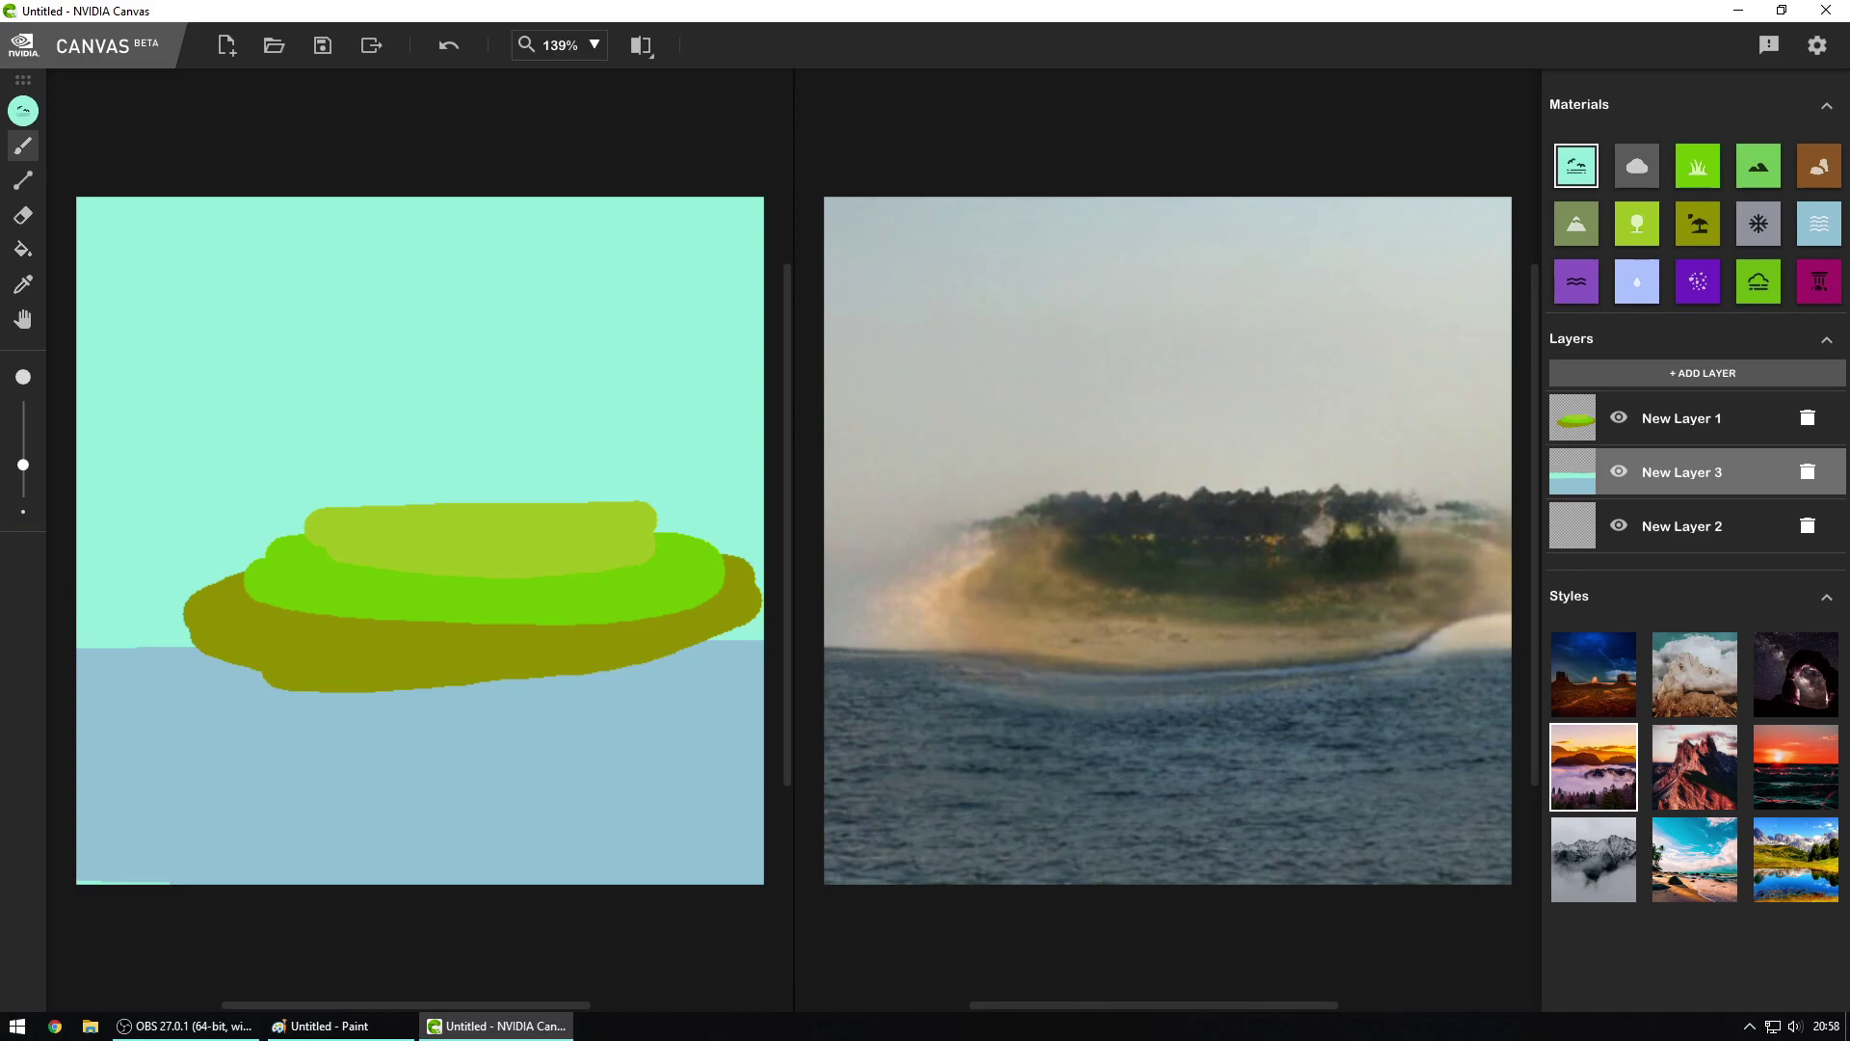
Step: Cancel starting a new image, view Beach.png in Photos and check its file properties, and close them to return to the Canvas image
left_click(227, 45)
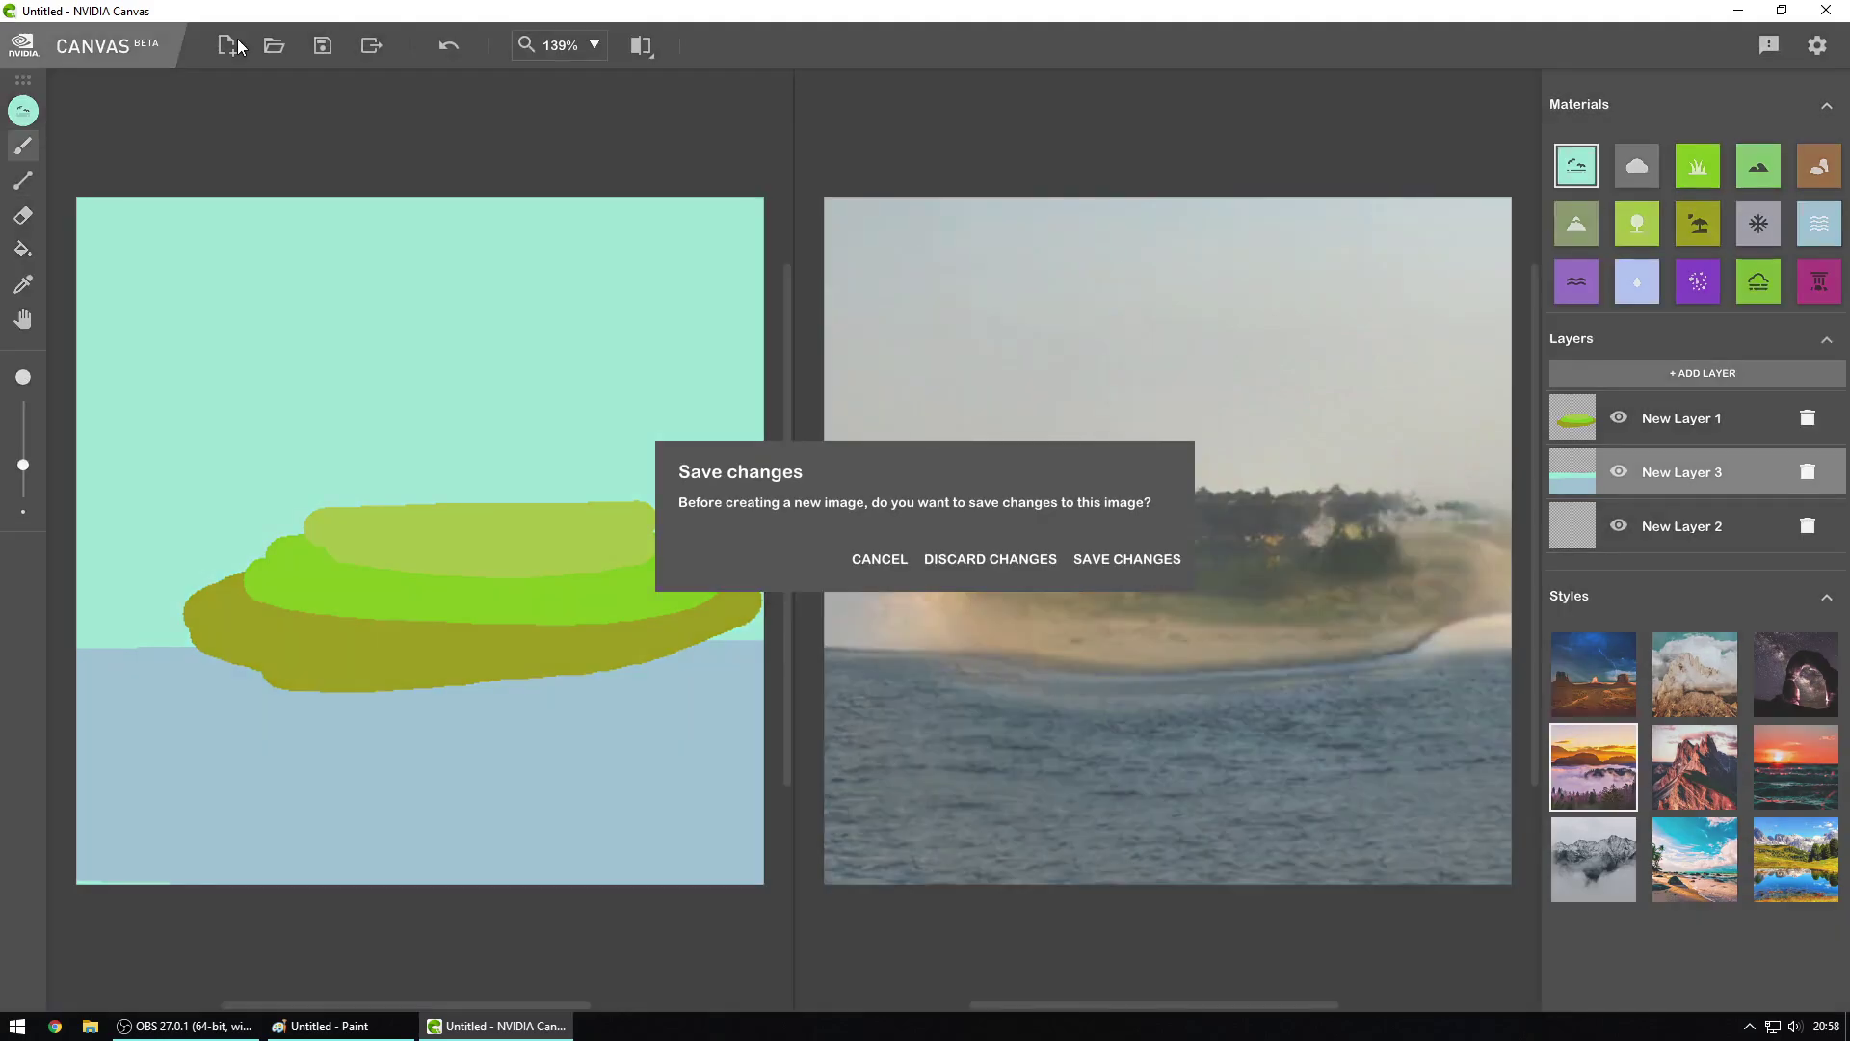
left_click(867, 563)
left_click(90, 1026)
left_click_drag(476, 108, 0, 183)
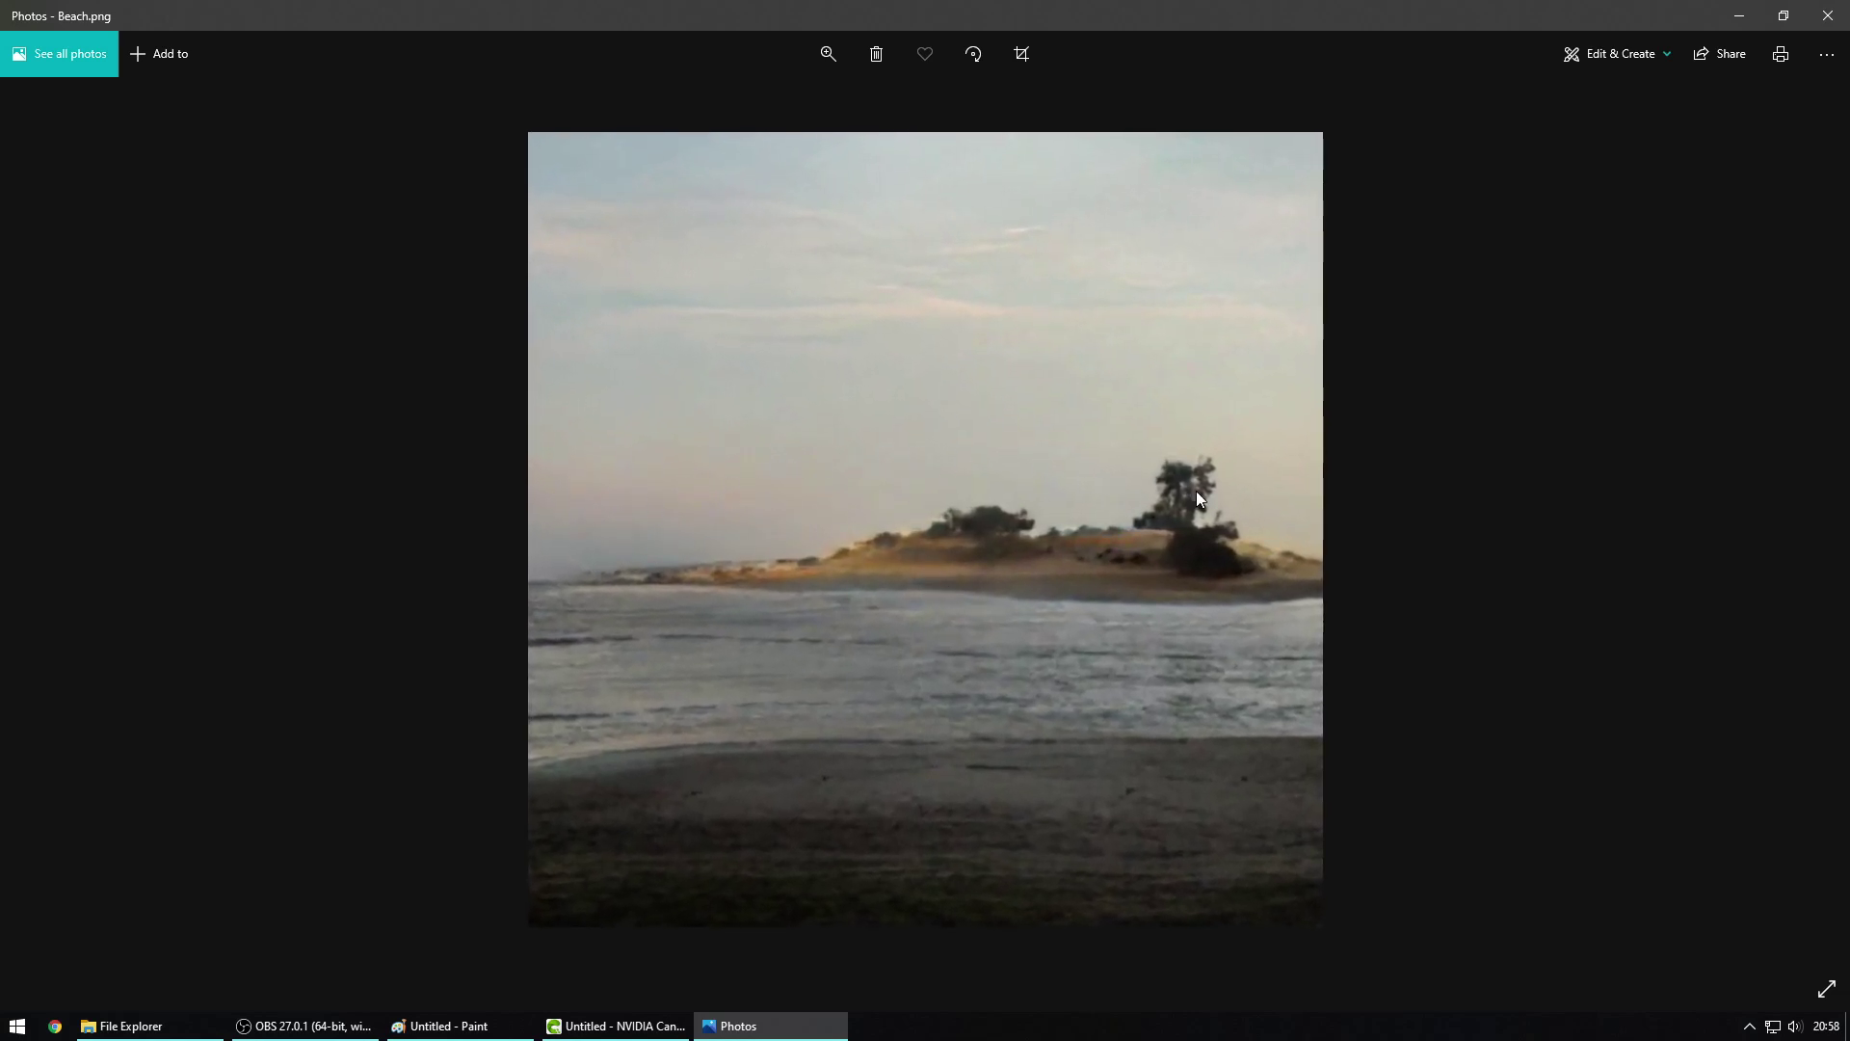
key("super+e")
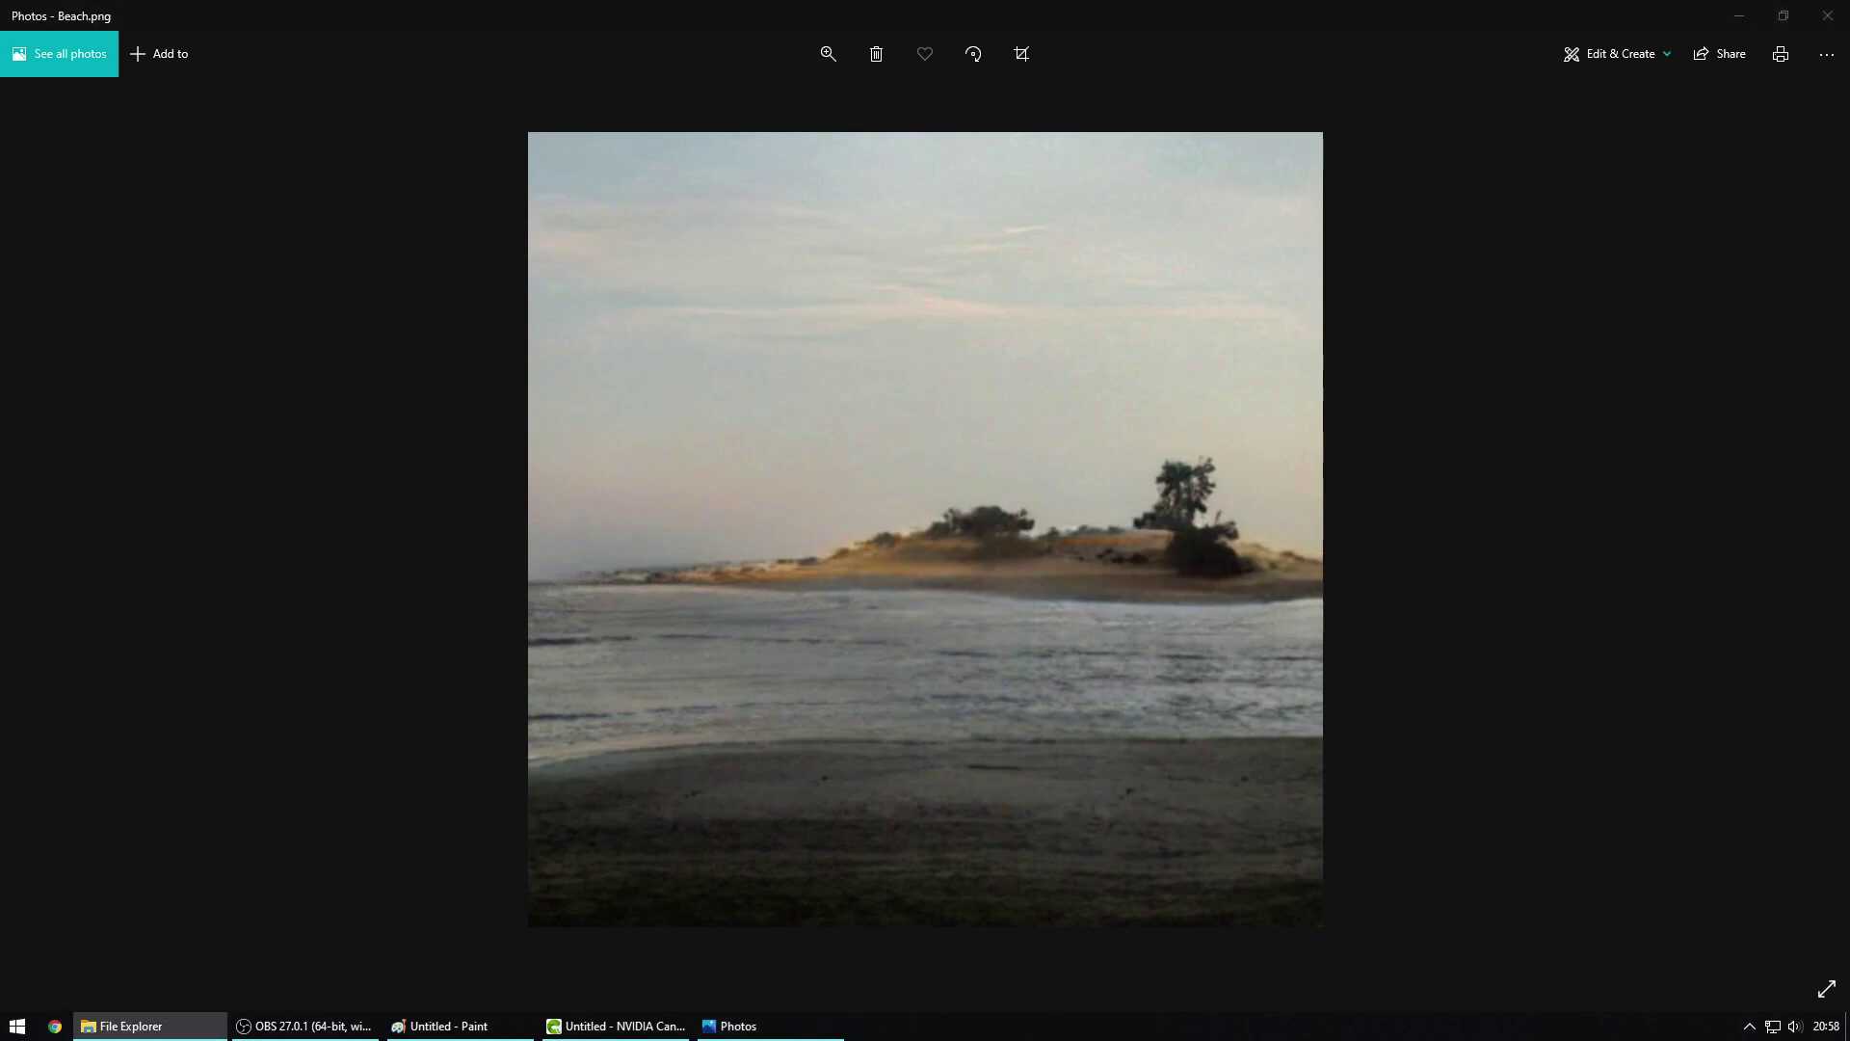
key("alt+Return")
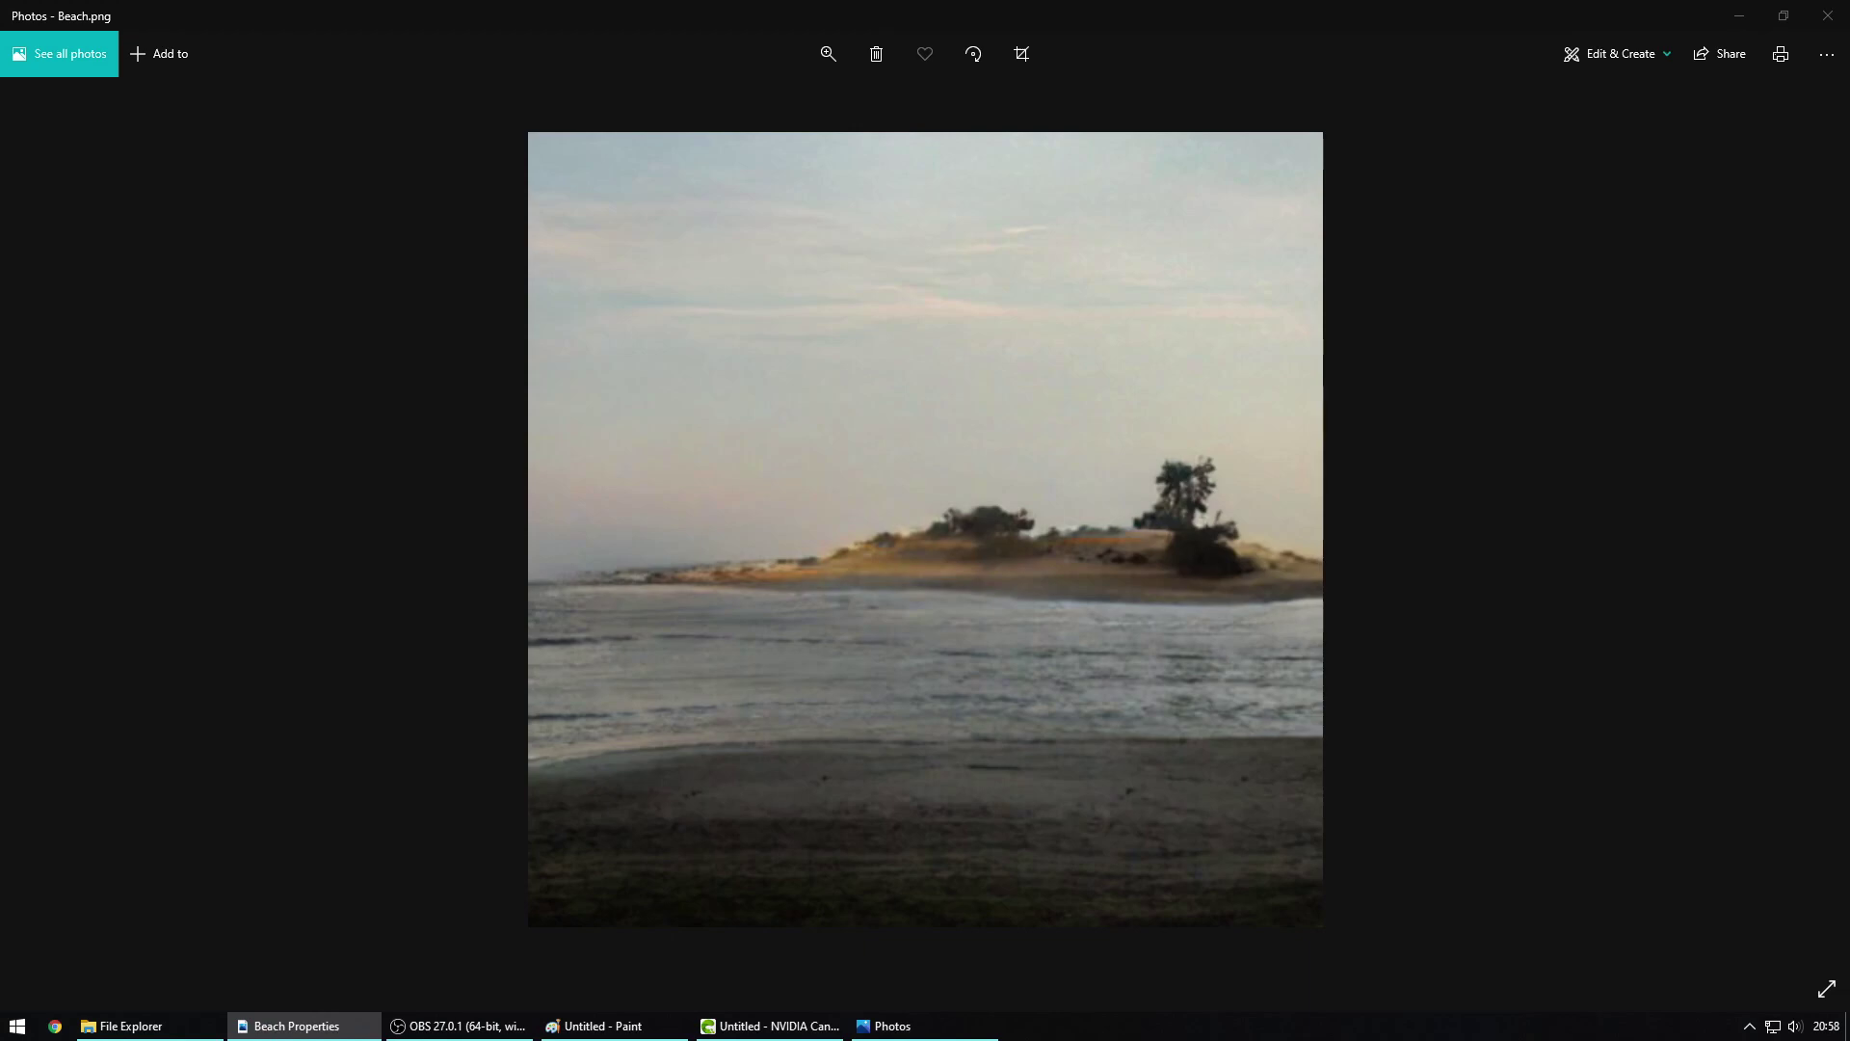
key("Escape")
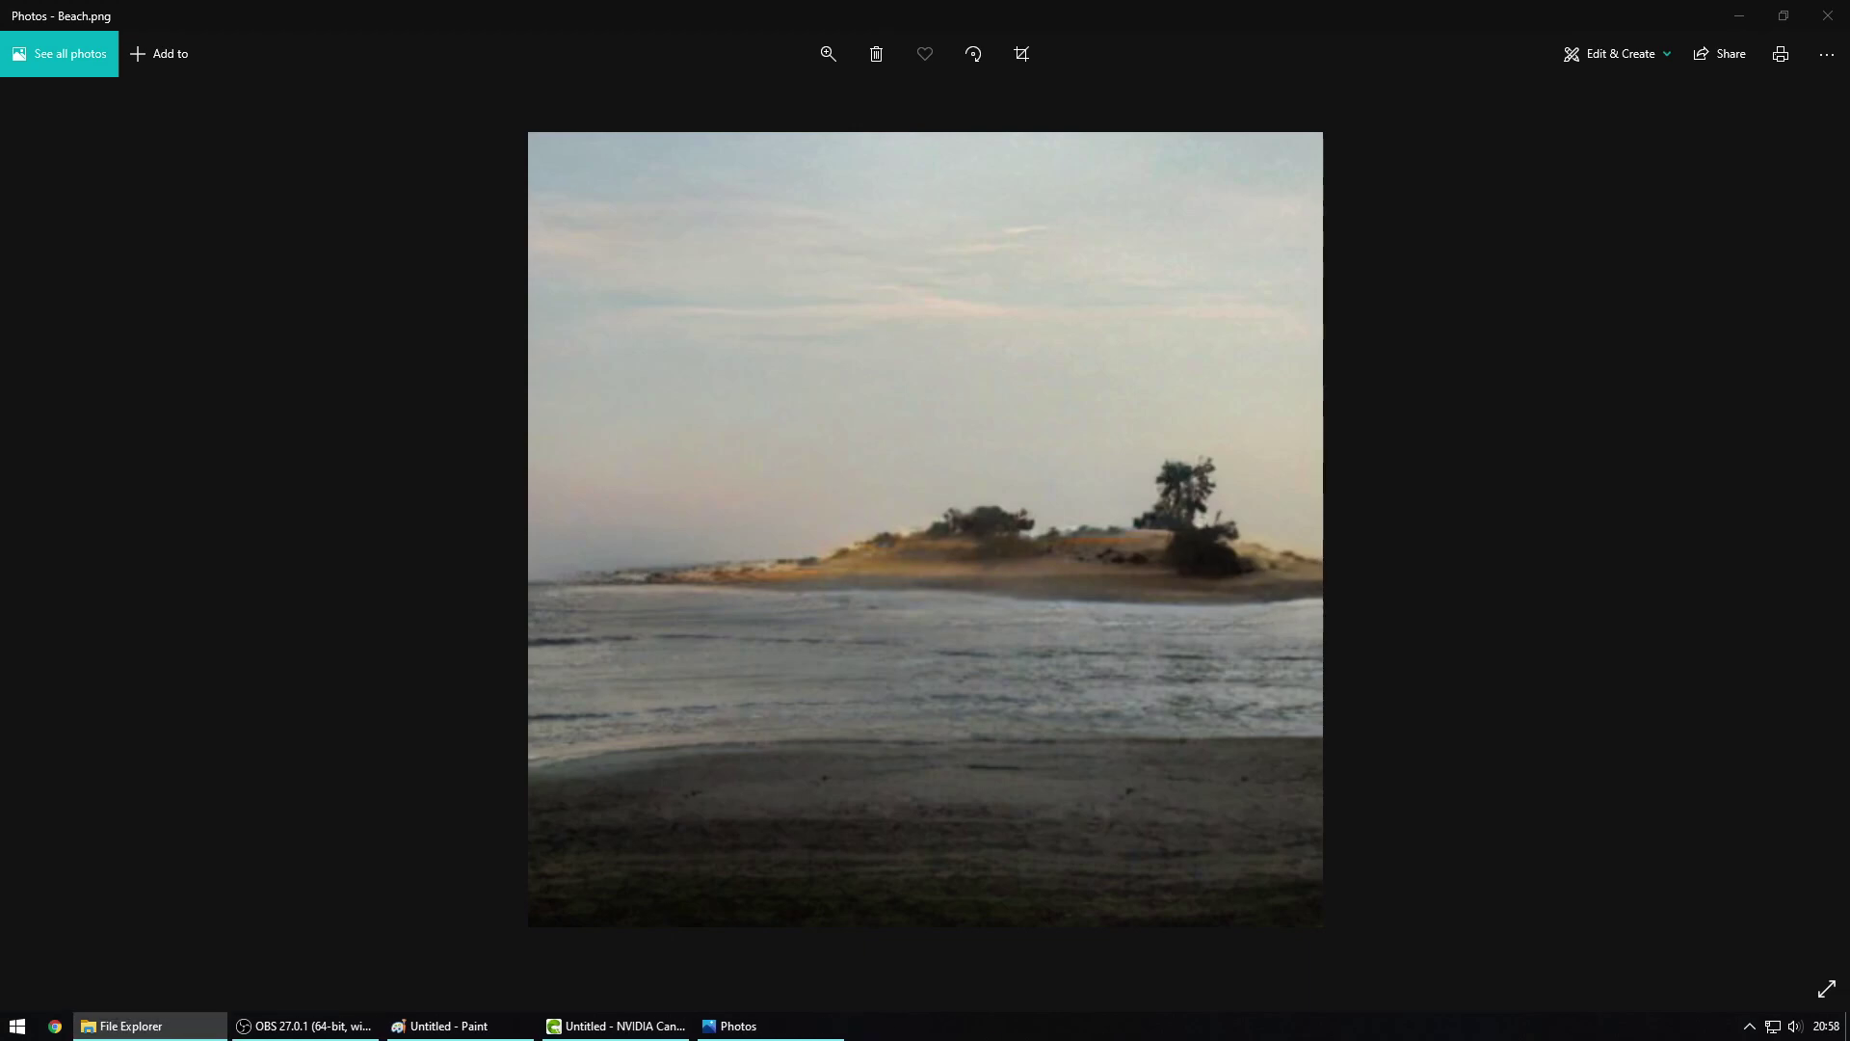
key("alt+F4")
key("alt+F4")
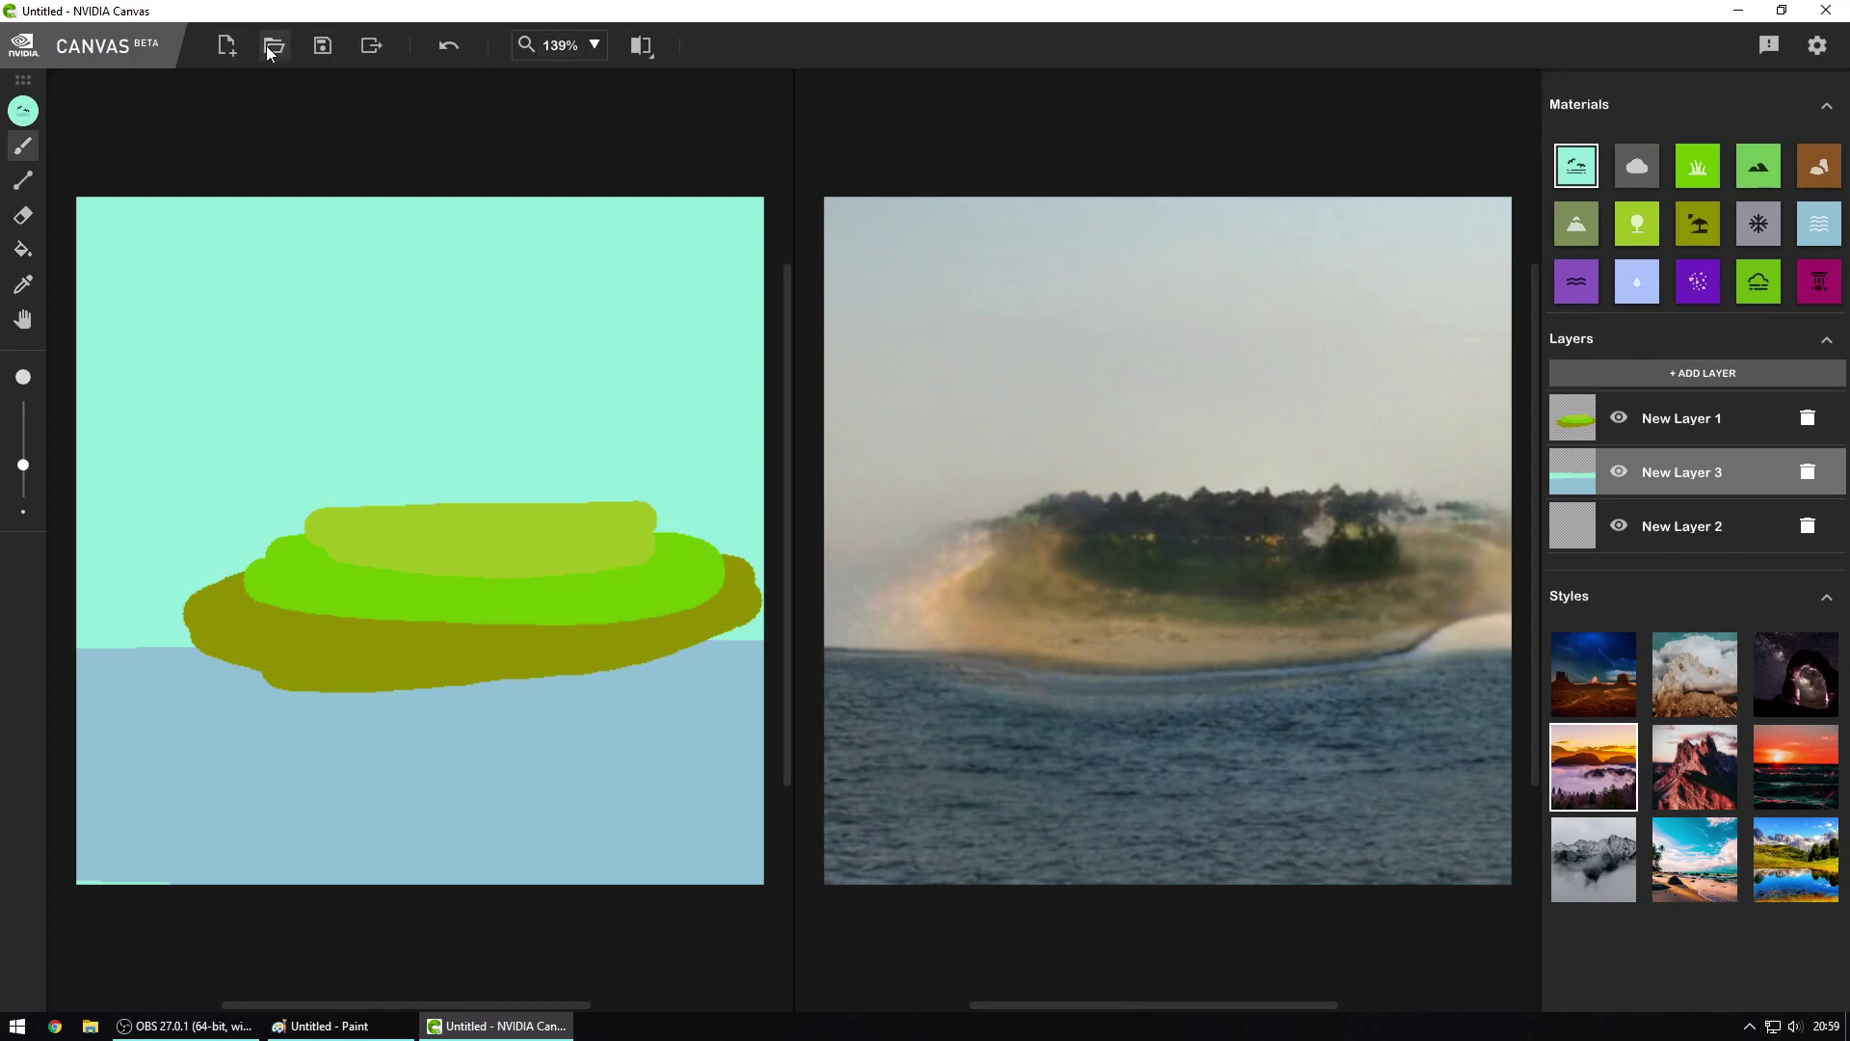
Step: Start a new image, discarding the changes to the current one, select the grass material and add a second layer
left_click(228, 45)
left_click(990, 553)
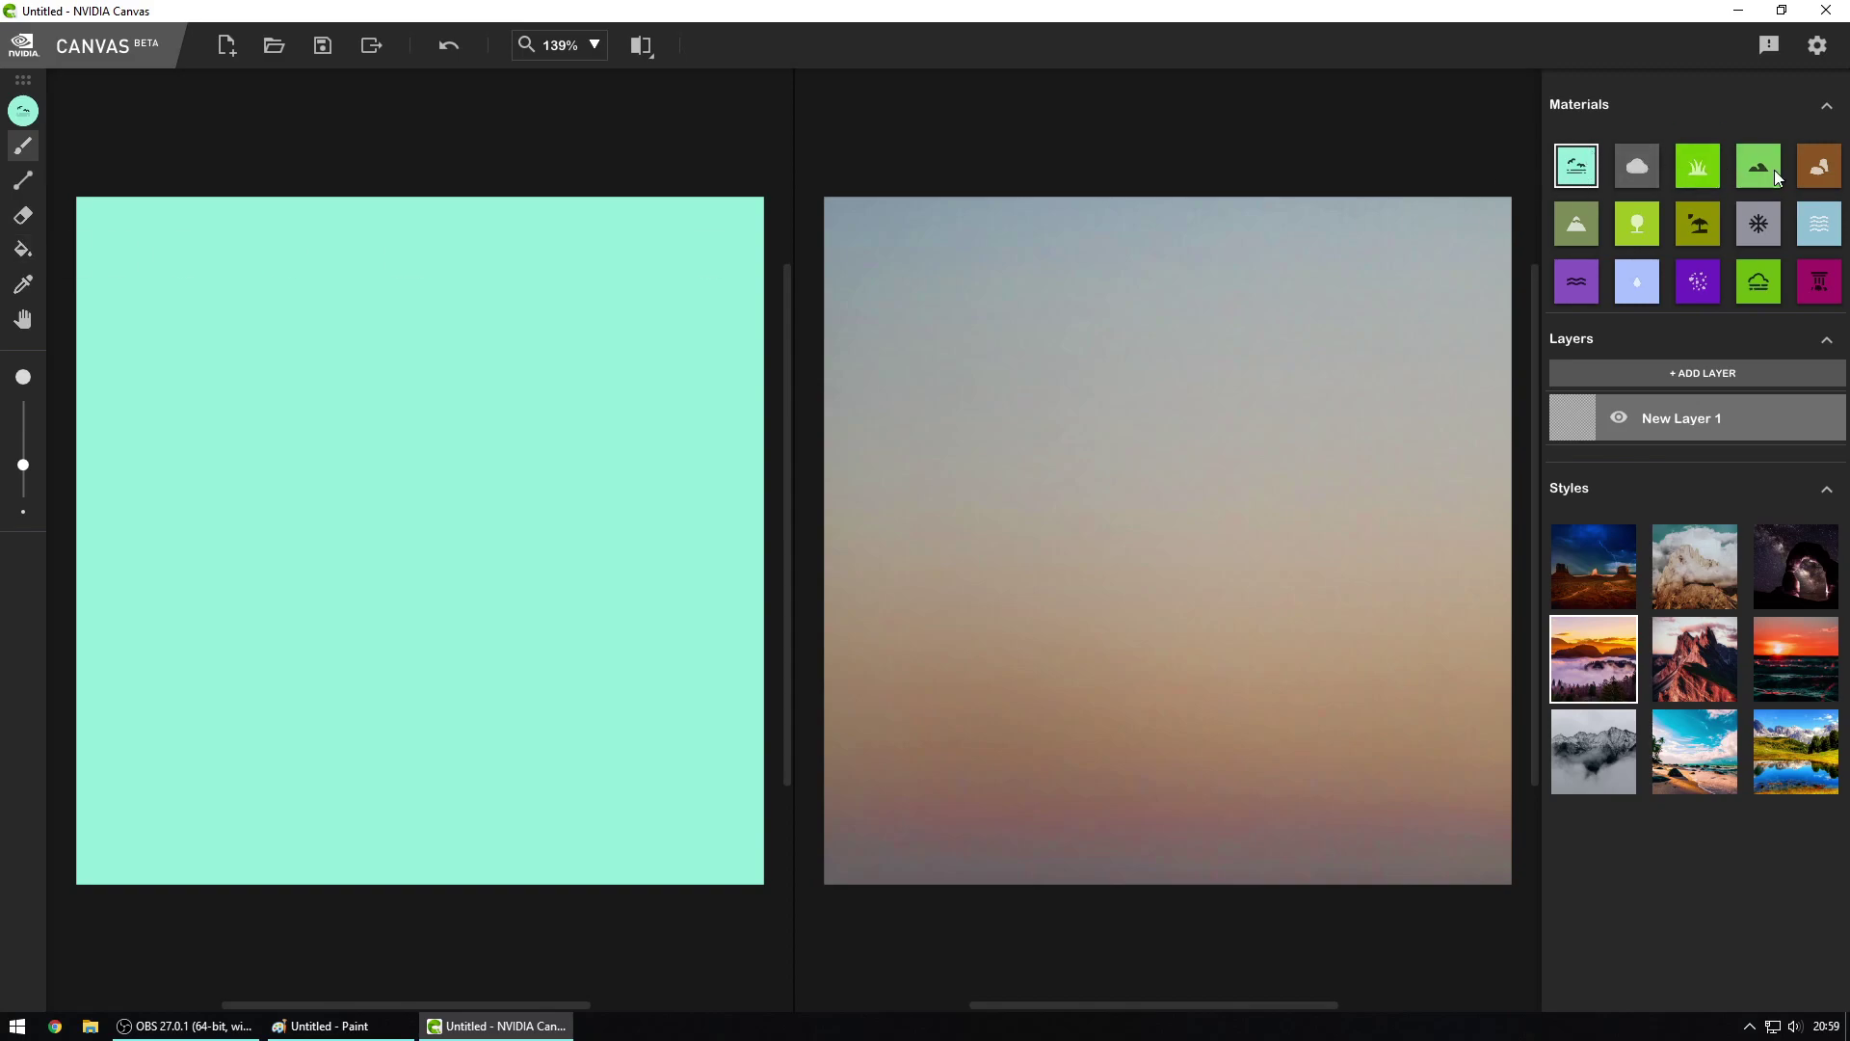
left_click(1590, 228)
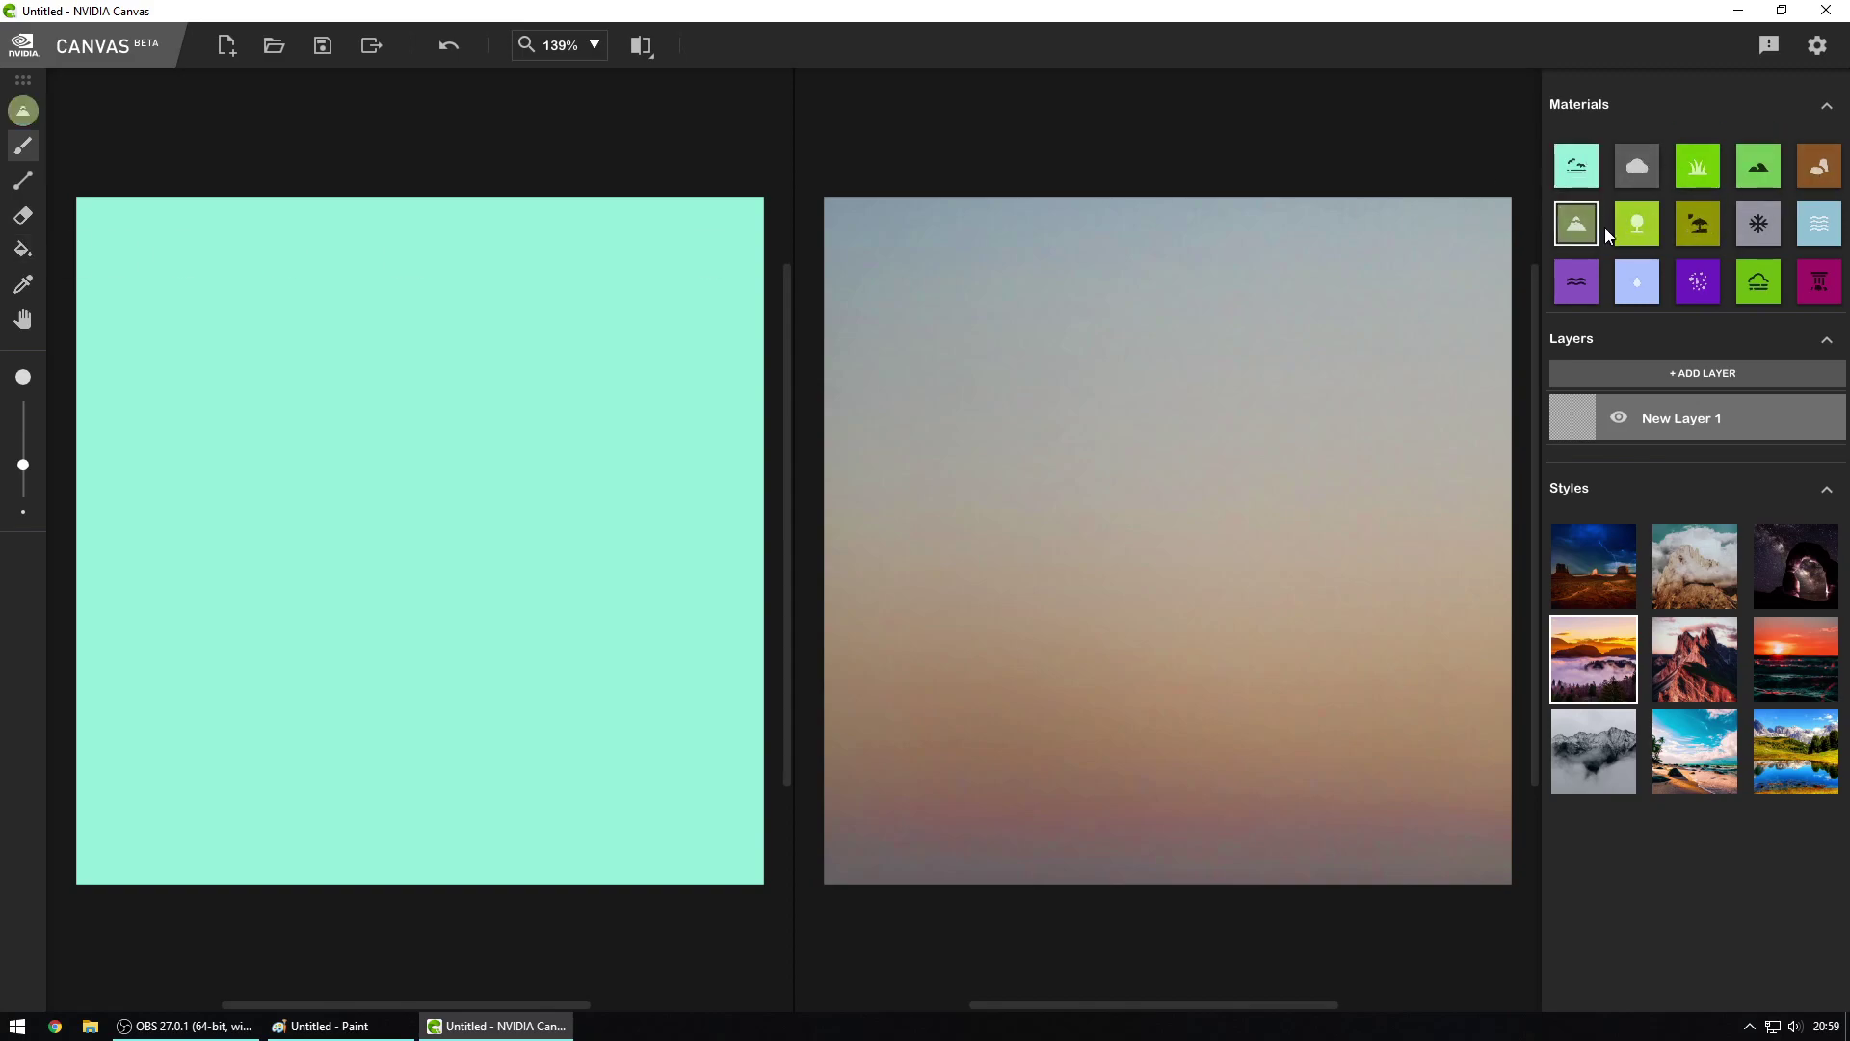
left_click(1708, 173)
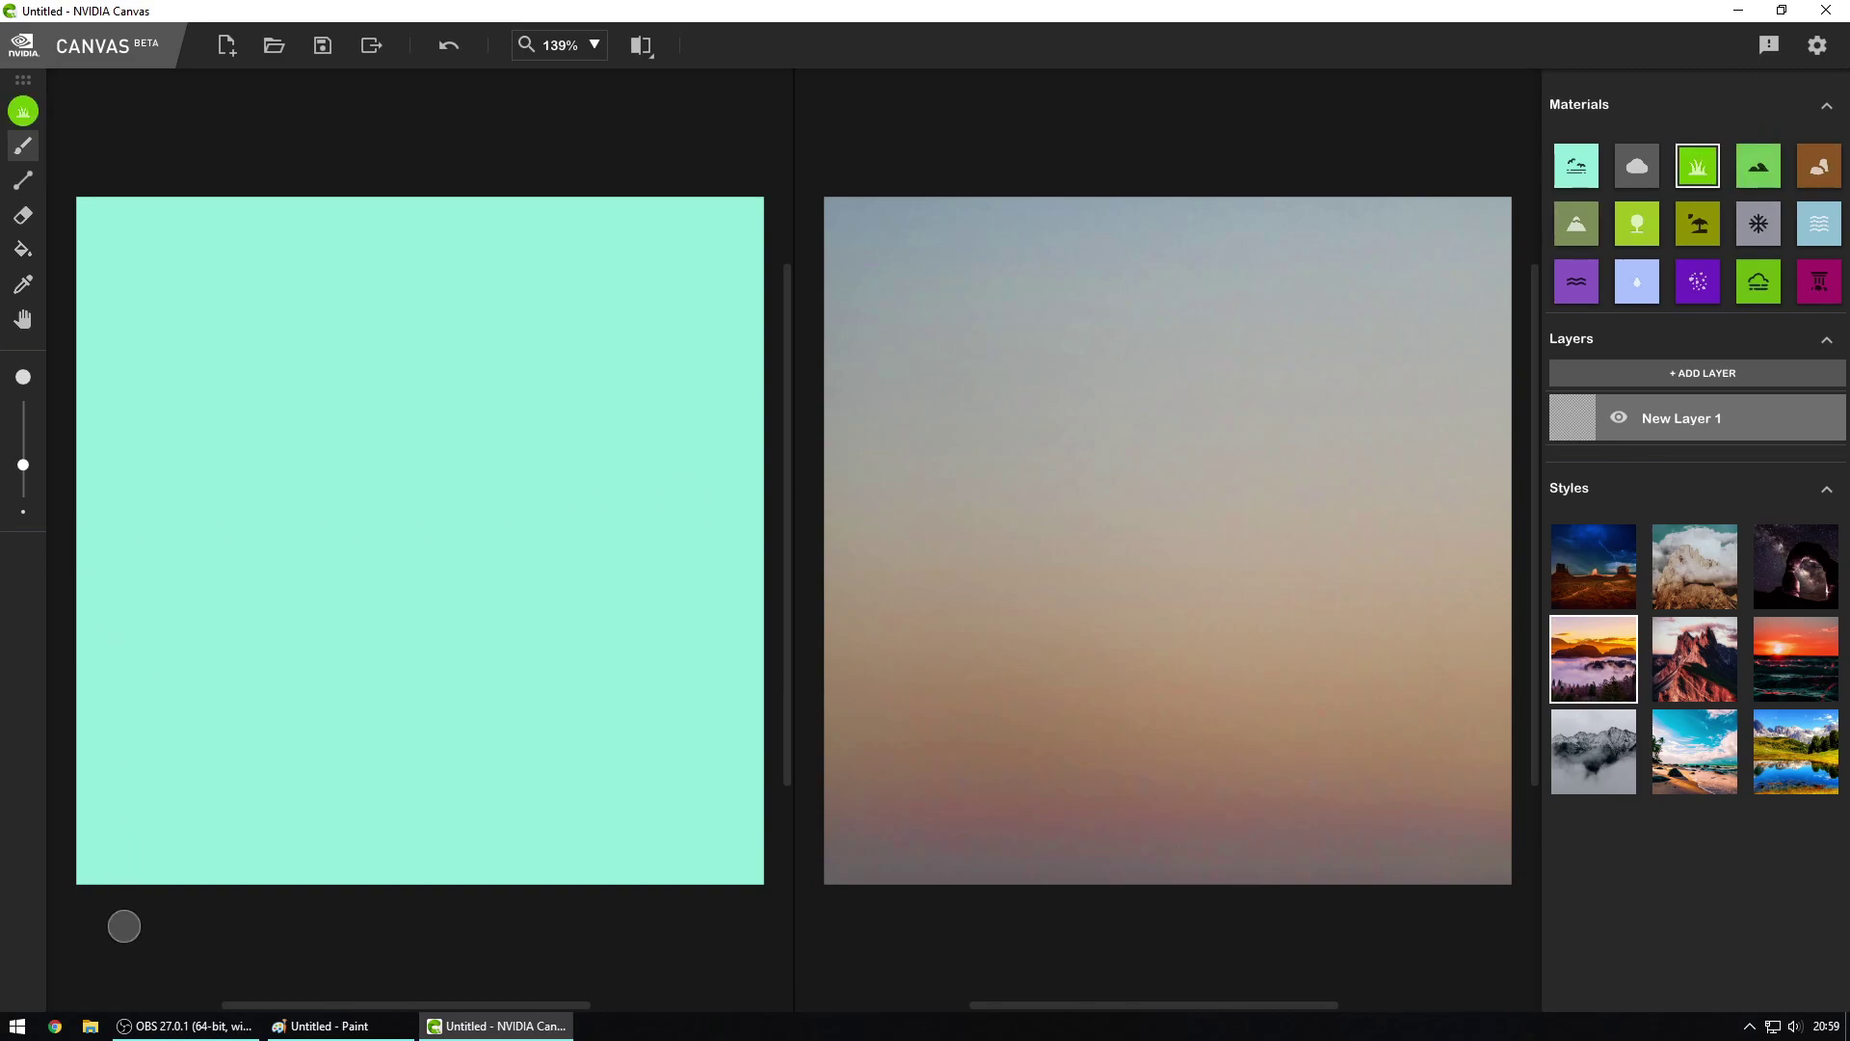
left_click(318, 1026)
left_click(326, 1026)
left_click(1680, 380)
Step: Paint a grass hill outline on New Layer 2 following the reference photo in Paint, and fill everything below it using a larger brush
mouse_move(81, 594)
left_mouse_down()
mouse_move(111, 574)
mouse_move(430, 578)
mouse_move(583, 621)
left_mouse_up()
left_click(362, 1031)
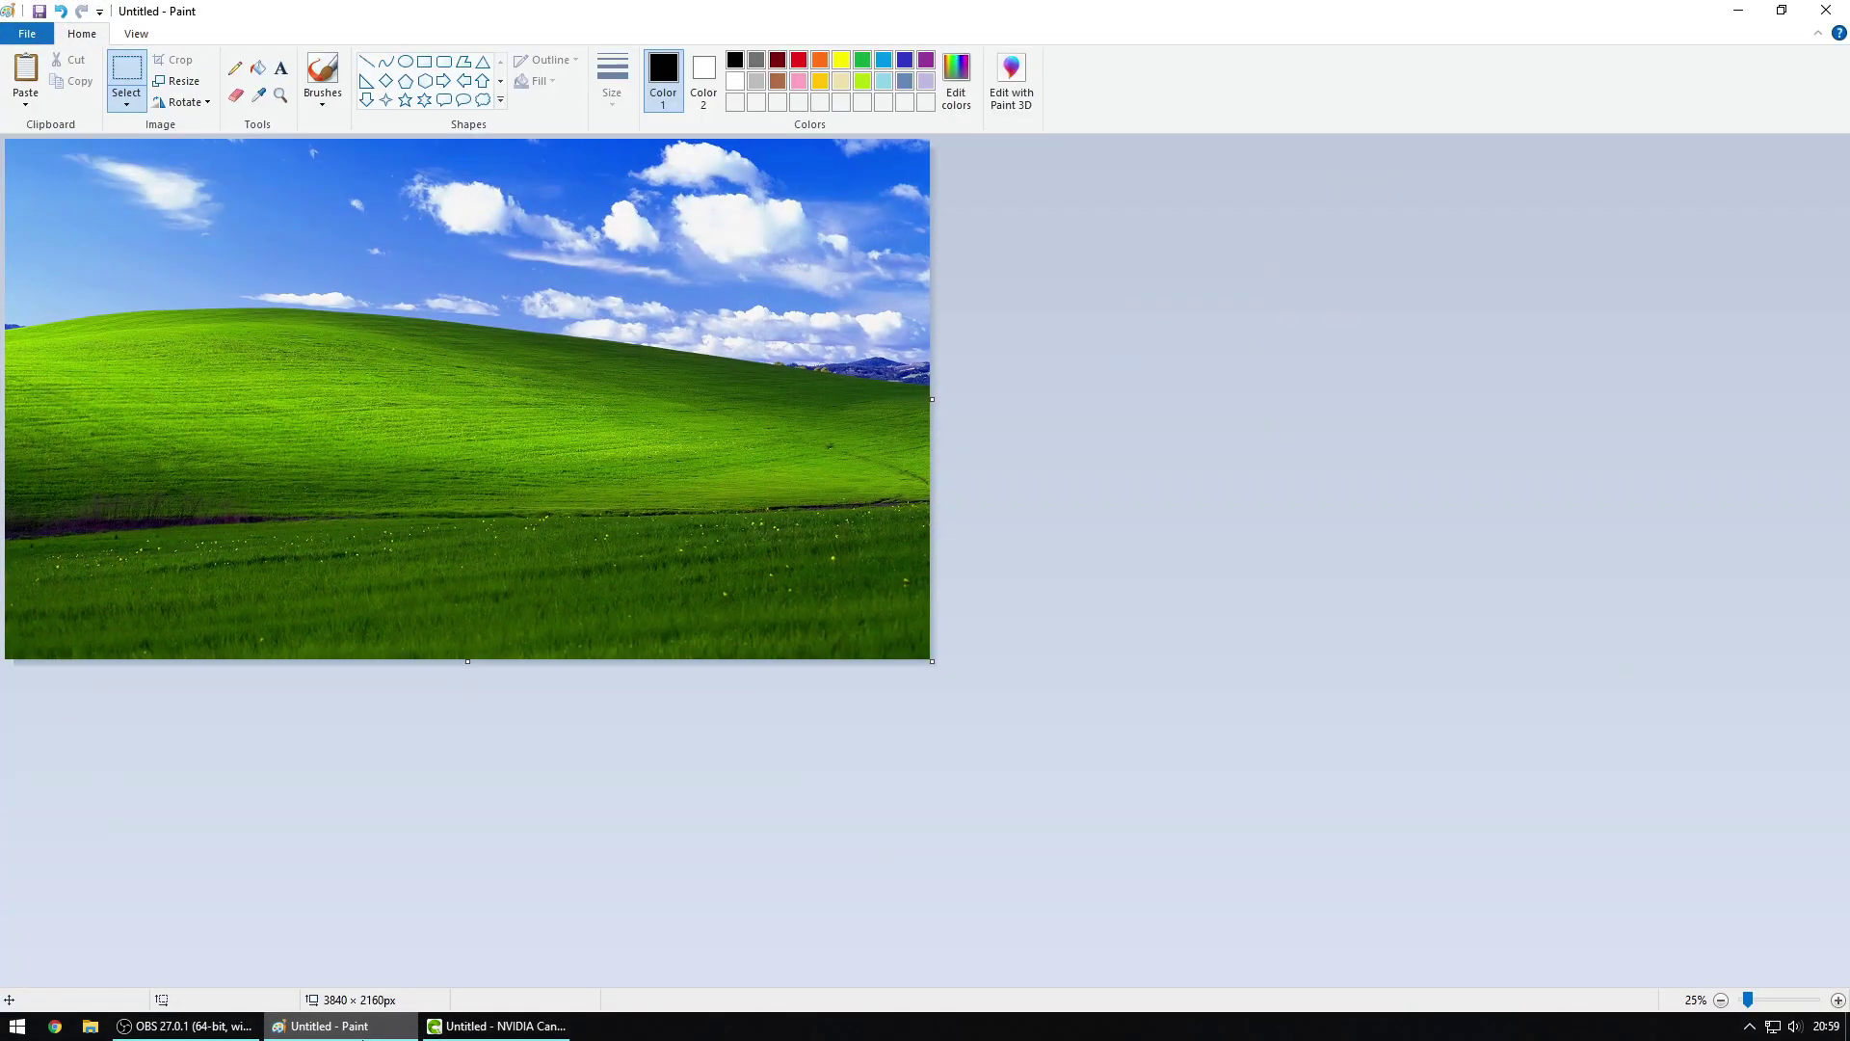
left_click(363, 1031)
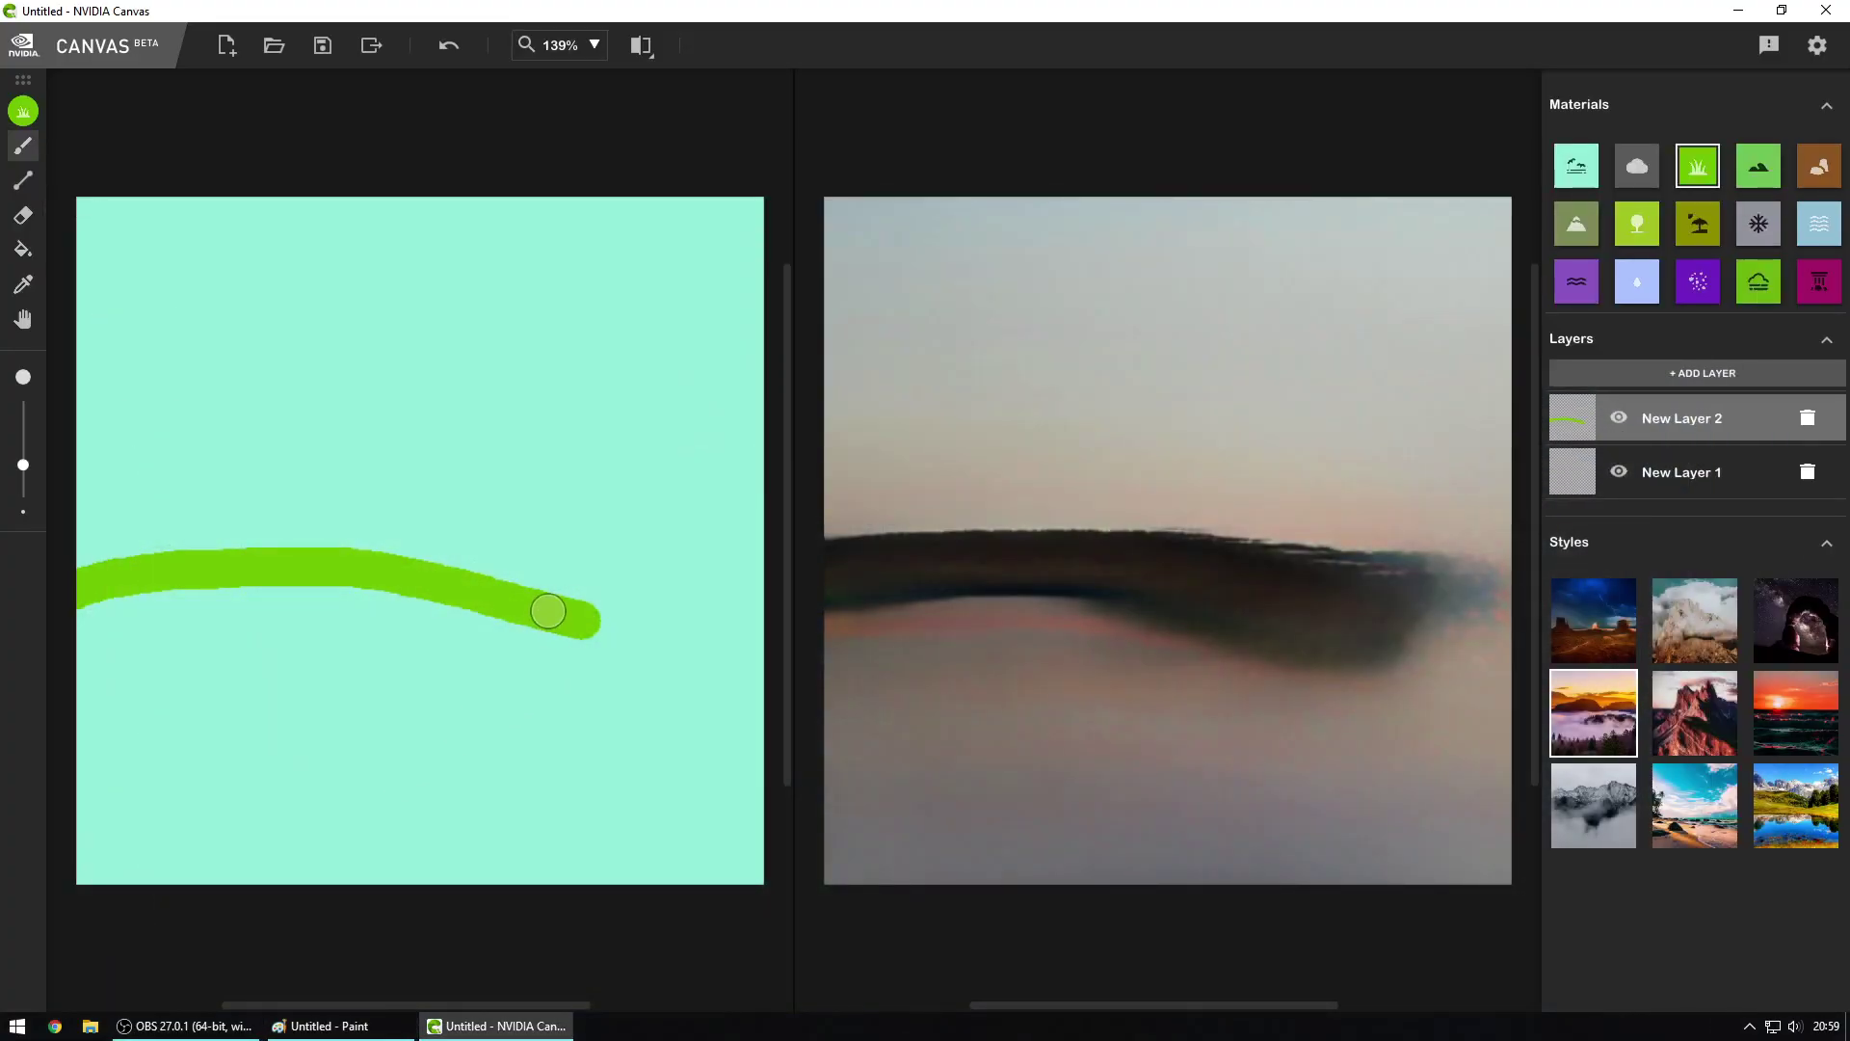
left_click_drag(549, 611, 722, 650)
left_click(330, 1031)
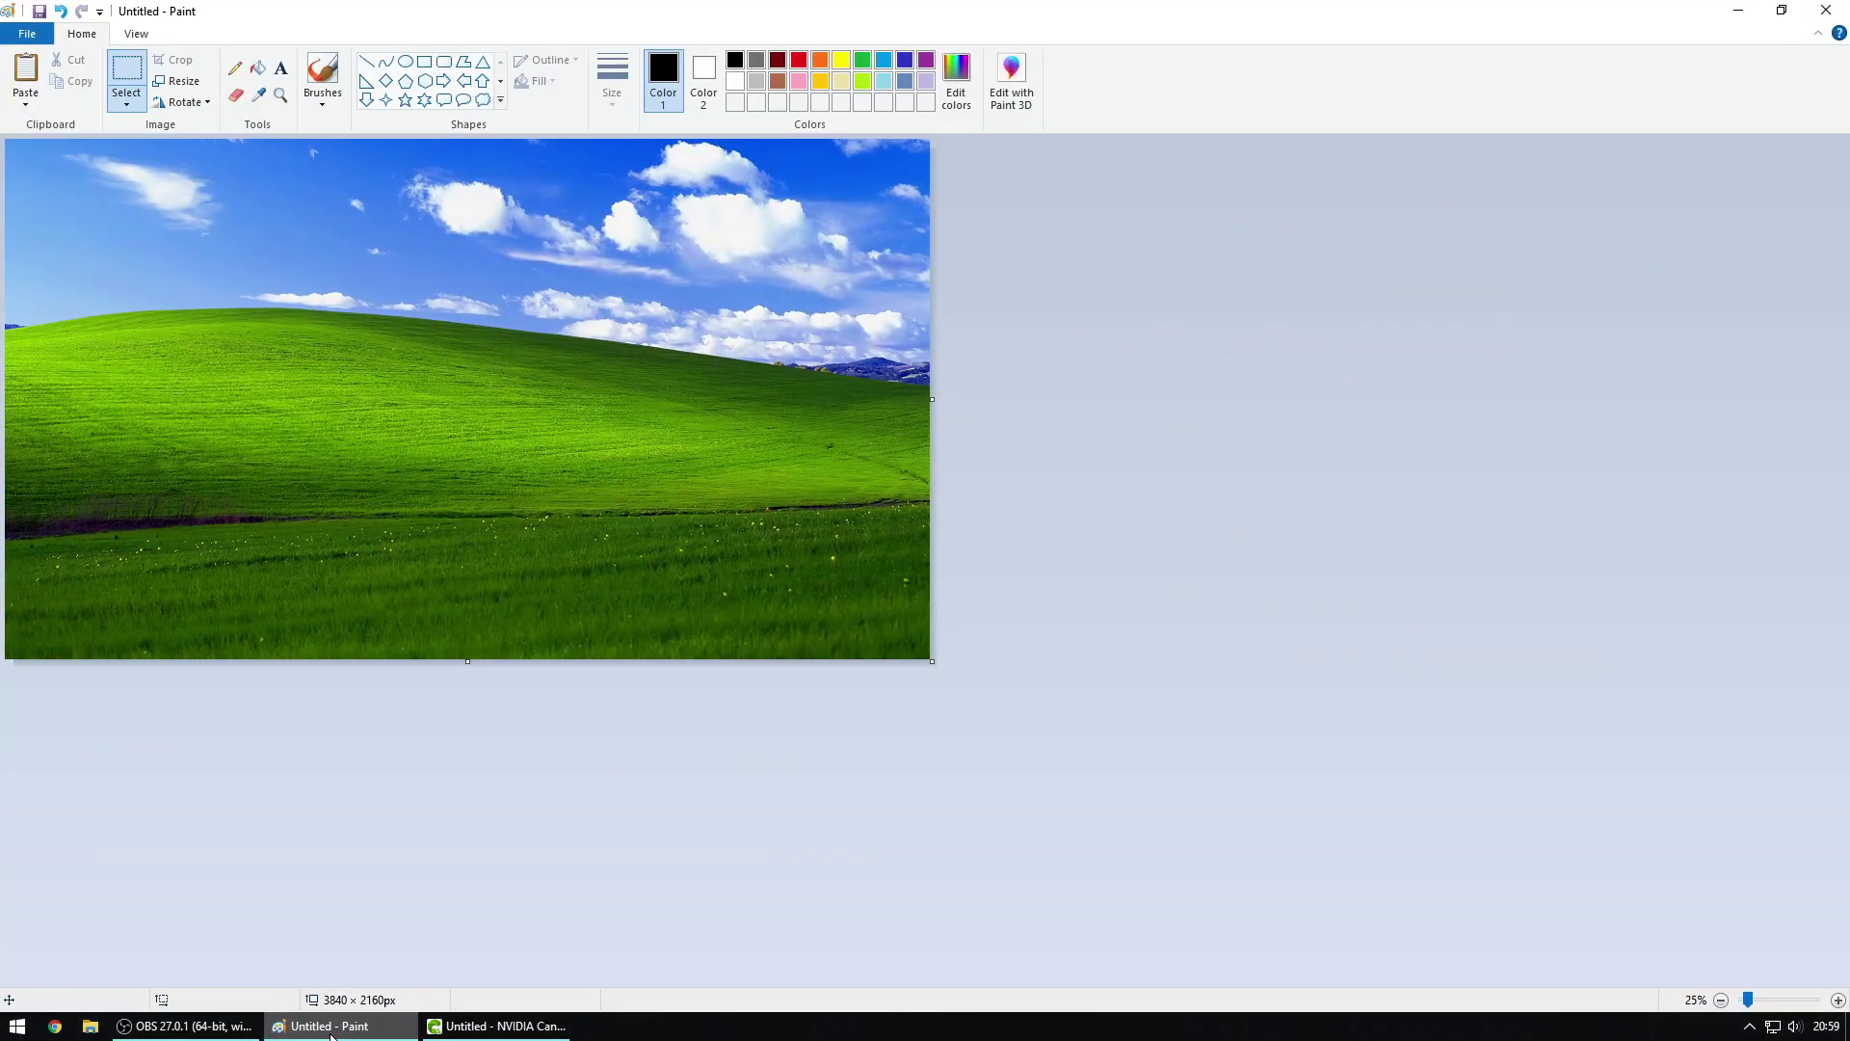
left_click(334, 1031)
left_click_drag(23, 465, 23, 407)
mouse_move(83, 628)
left_mouse_down()
mouse_move(264, 607)
mouse_move(599, 677)
mouse_move(442, 681)
mouse_move(421, 714)
mouse_move(818, 799)
mouse_move(58, 848)
mouse_move(104, 871)
left_mouse_up()
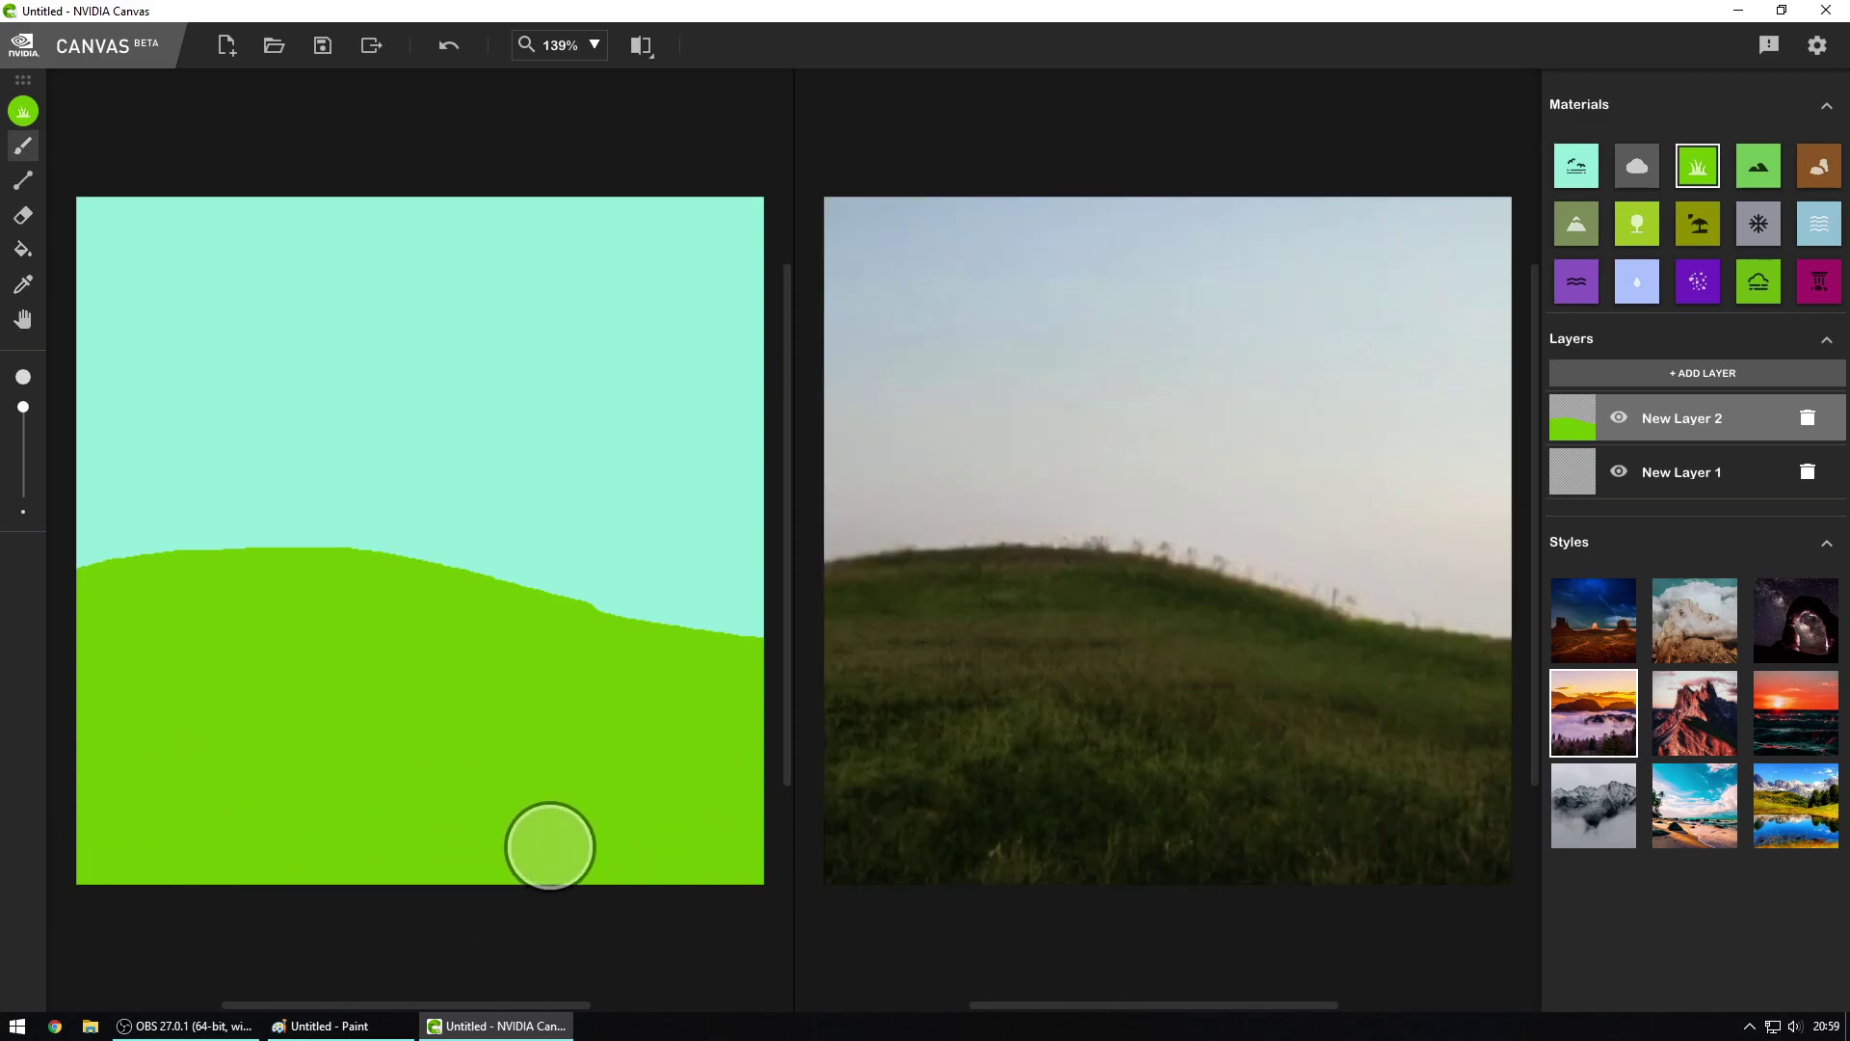
Step: Try the misty mountain, beach, red peak and lake styles on the hill and compare the result with the reference photo in Paint
left_click(1623, 799)
left_click(1672, 789)
left_click(1673, 732)
left_click(1705, 812)
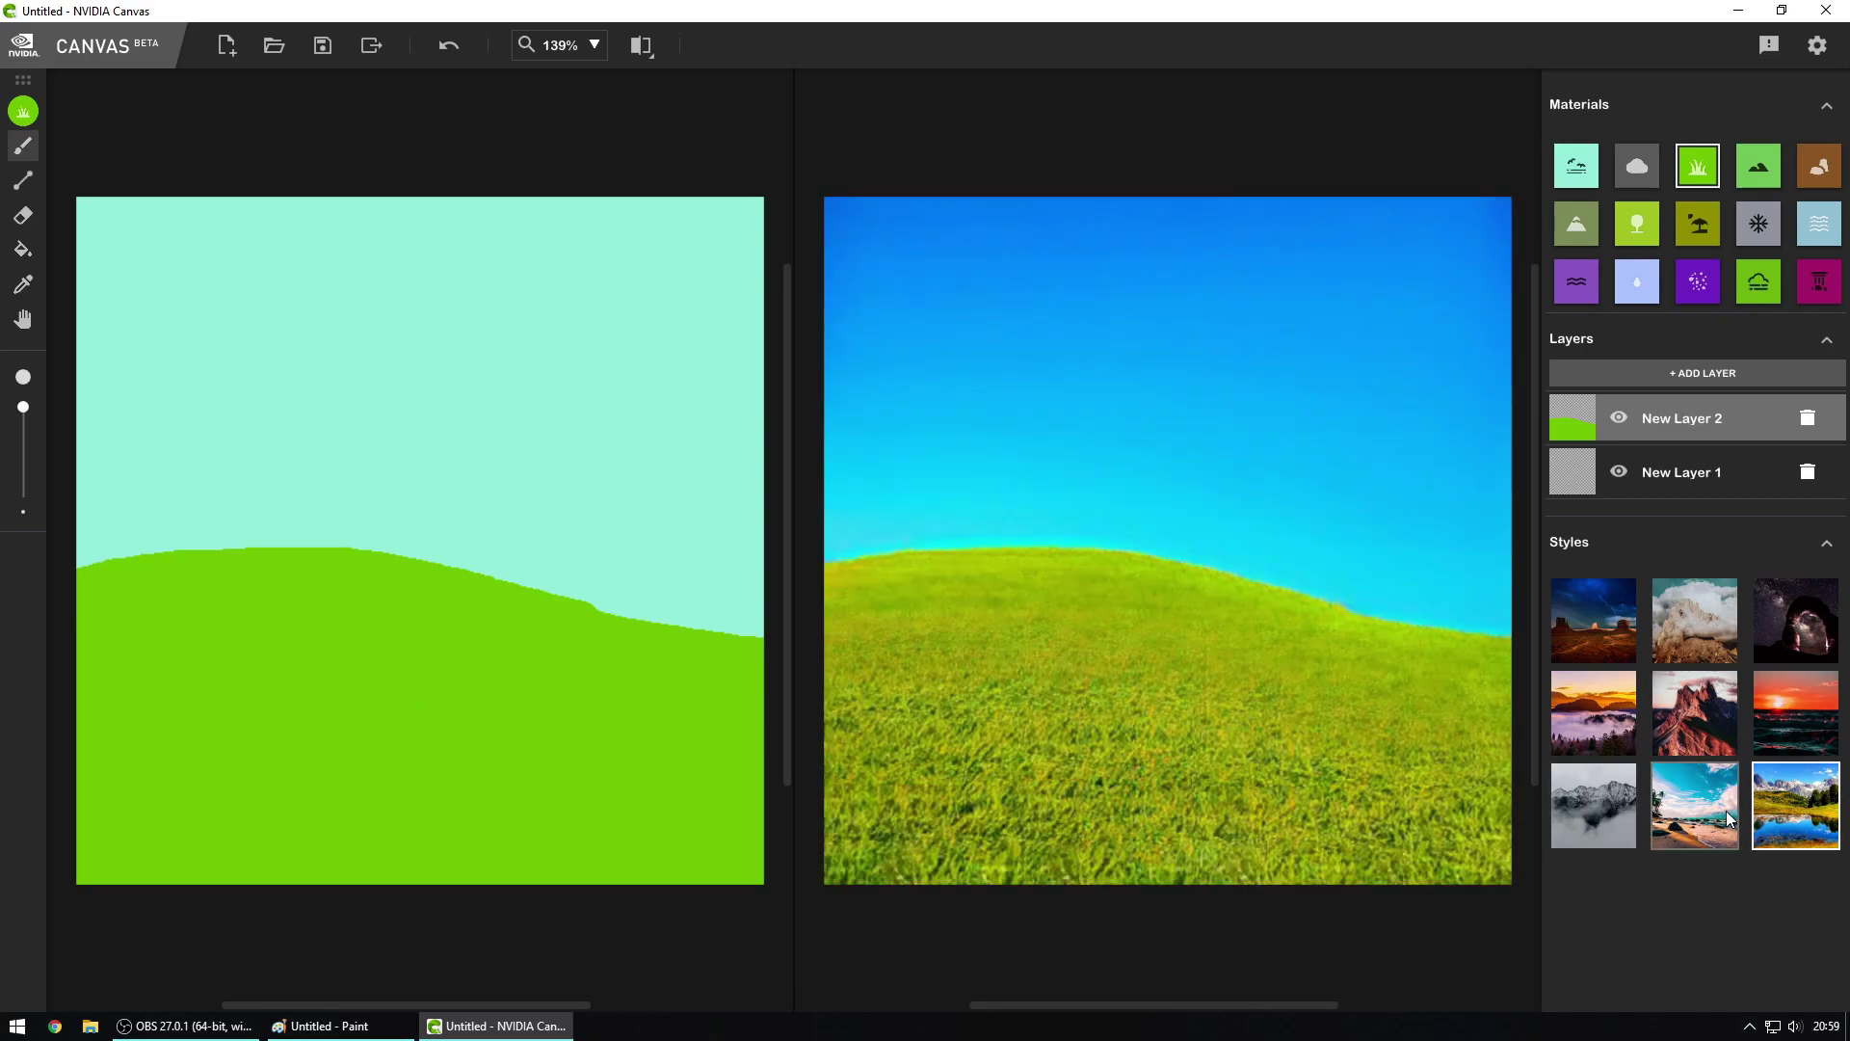
left_click(405, 1029)
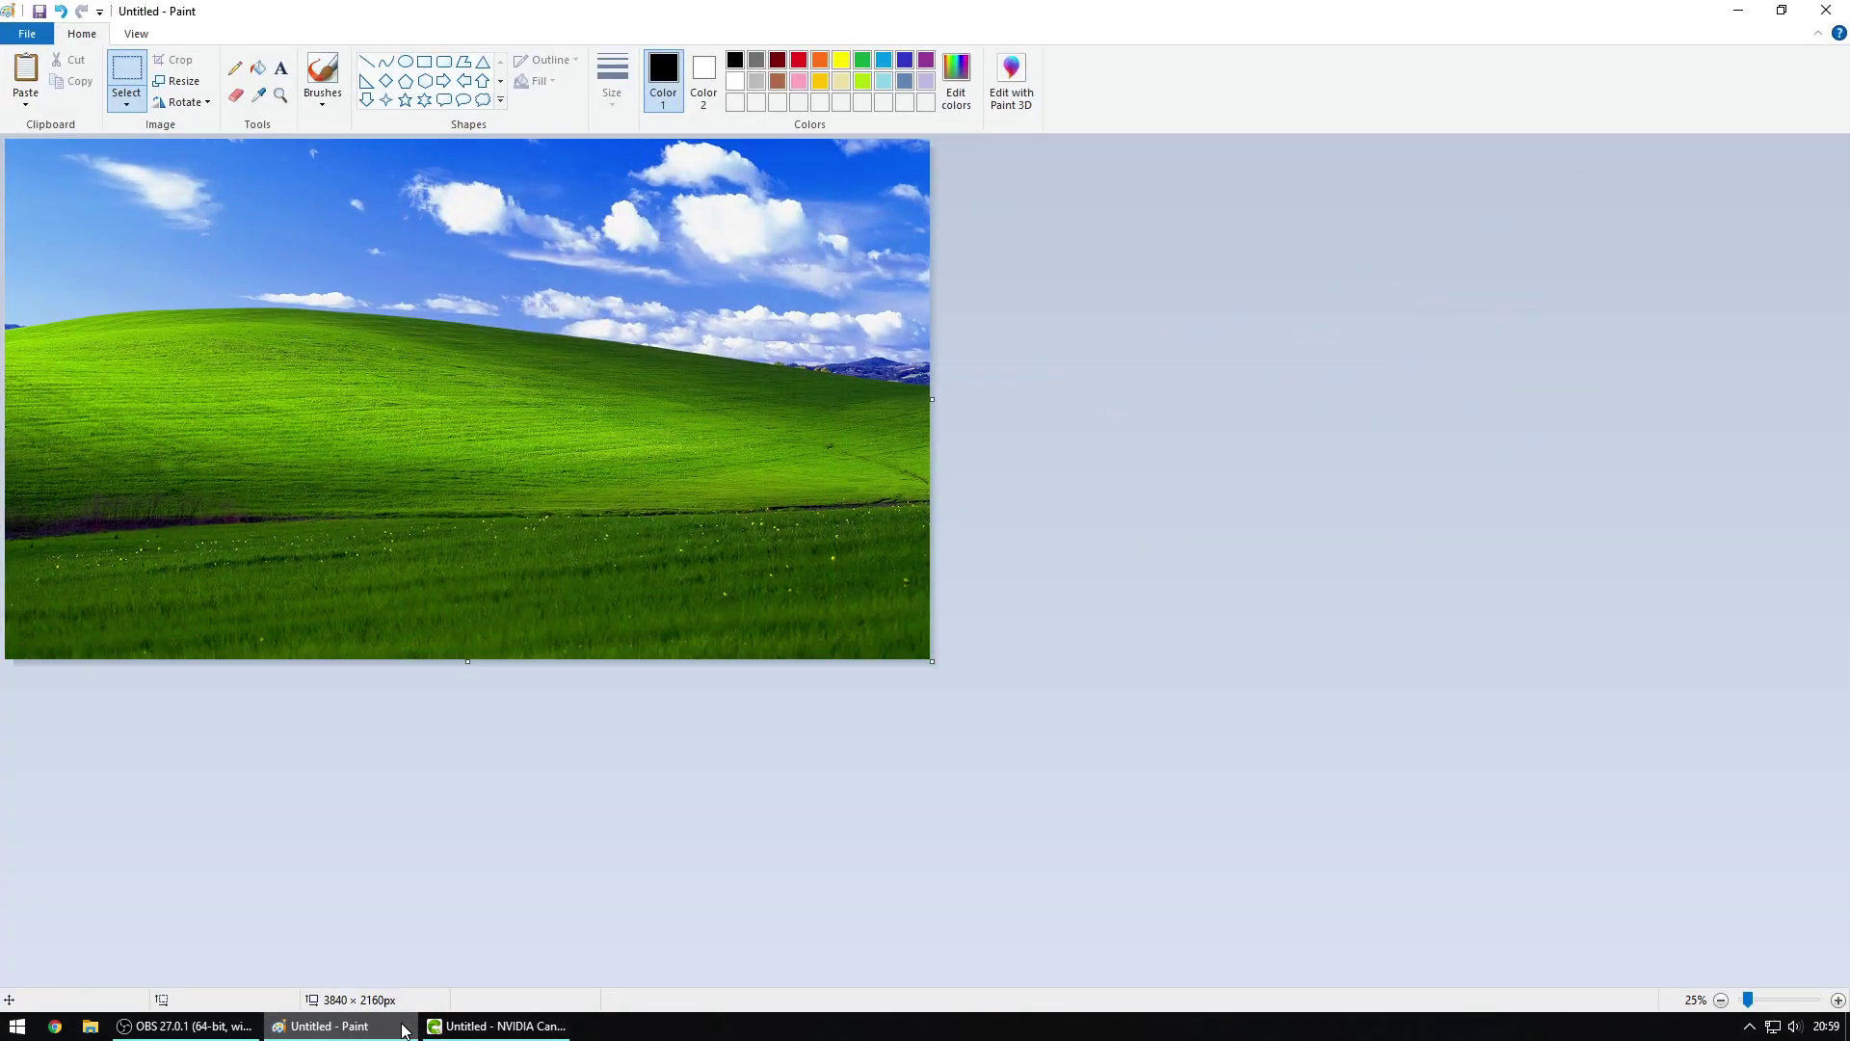
left_click(464, 1026)
Step: Try the sea sunset, night sky, desert and misty mountain styles on the hill and settle on the white cloud style
left_click(1789, 726)
left_click(1777, 628)
left_click(1688, 634)
left_click(1593, 638)
left_click(1723, 628)
left_click(1721, 630)
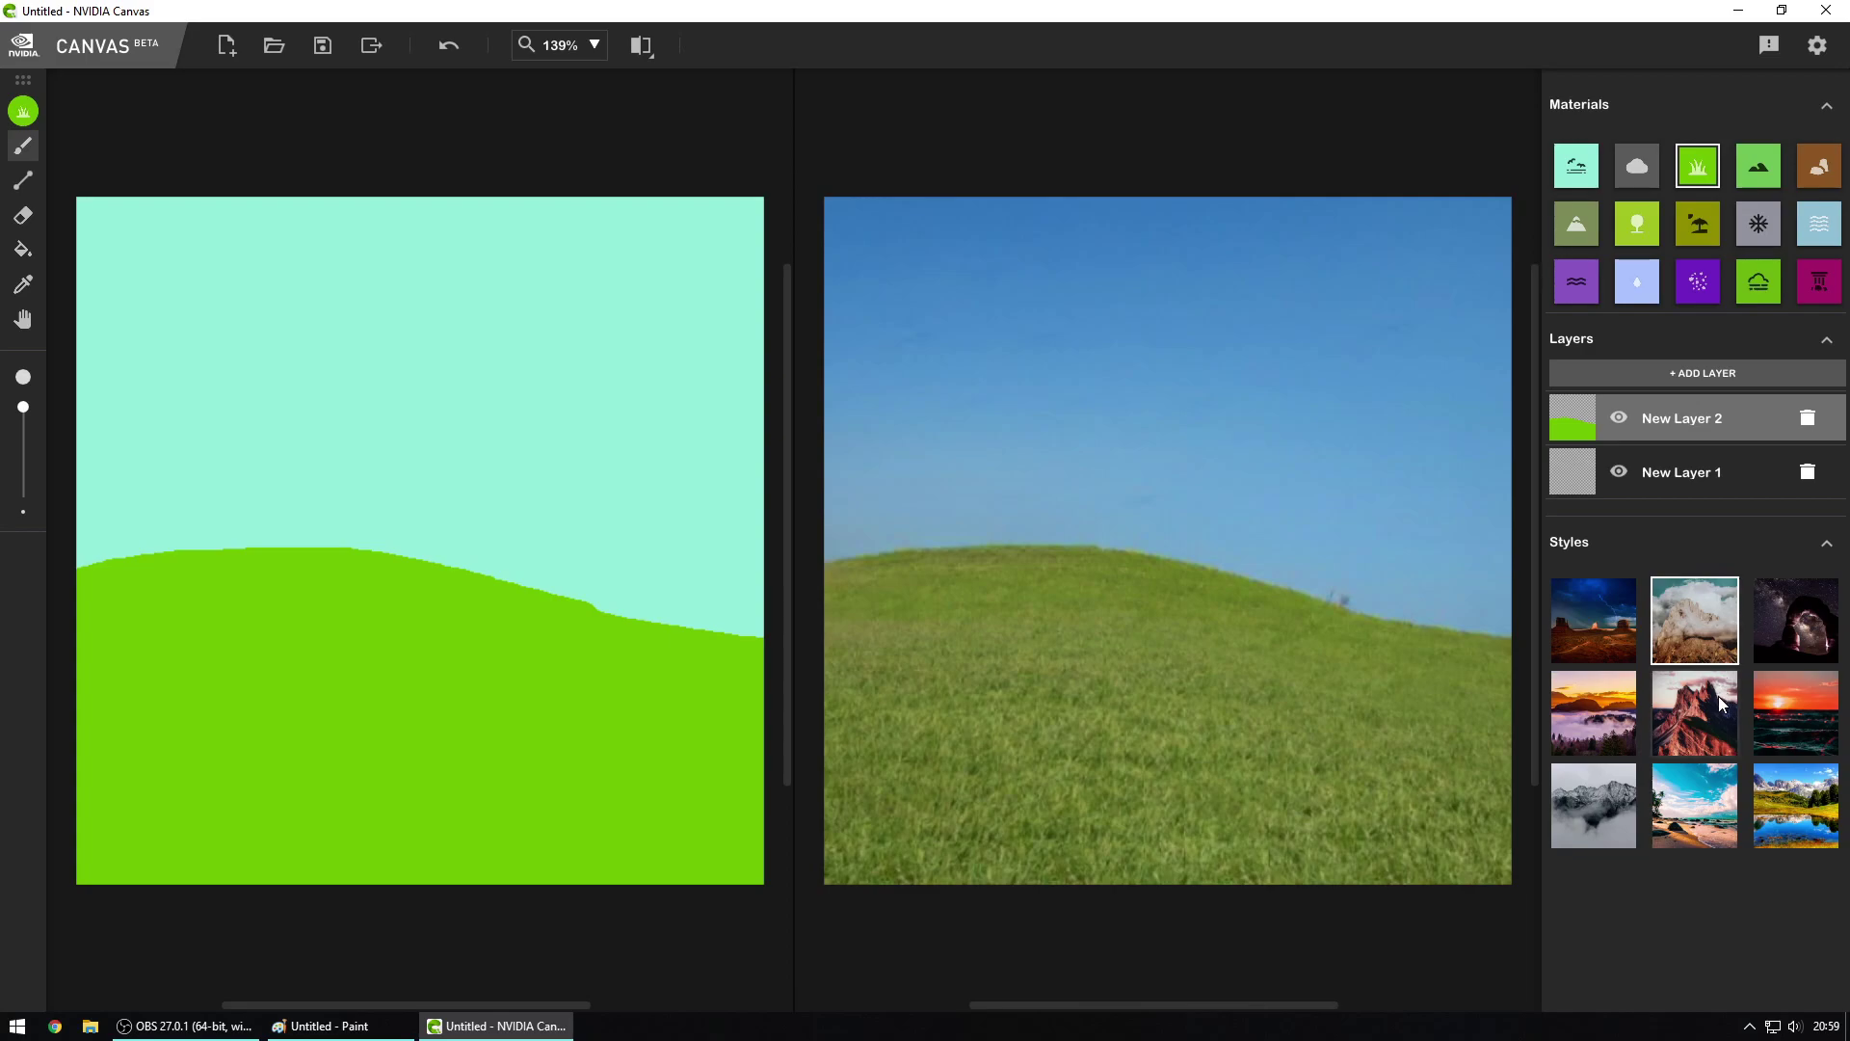
left_click(357, 1024)
left_click(357, 1024)
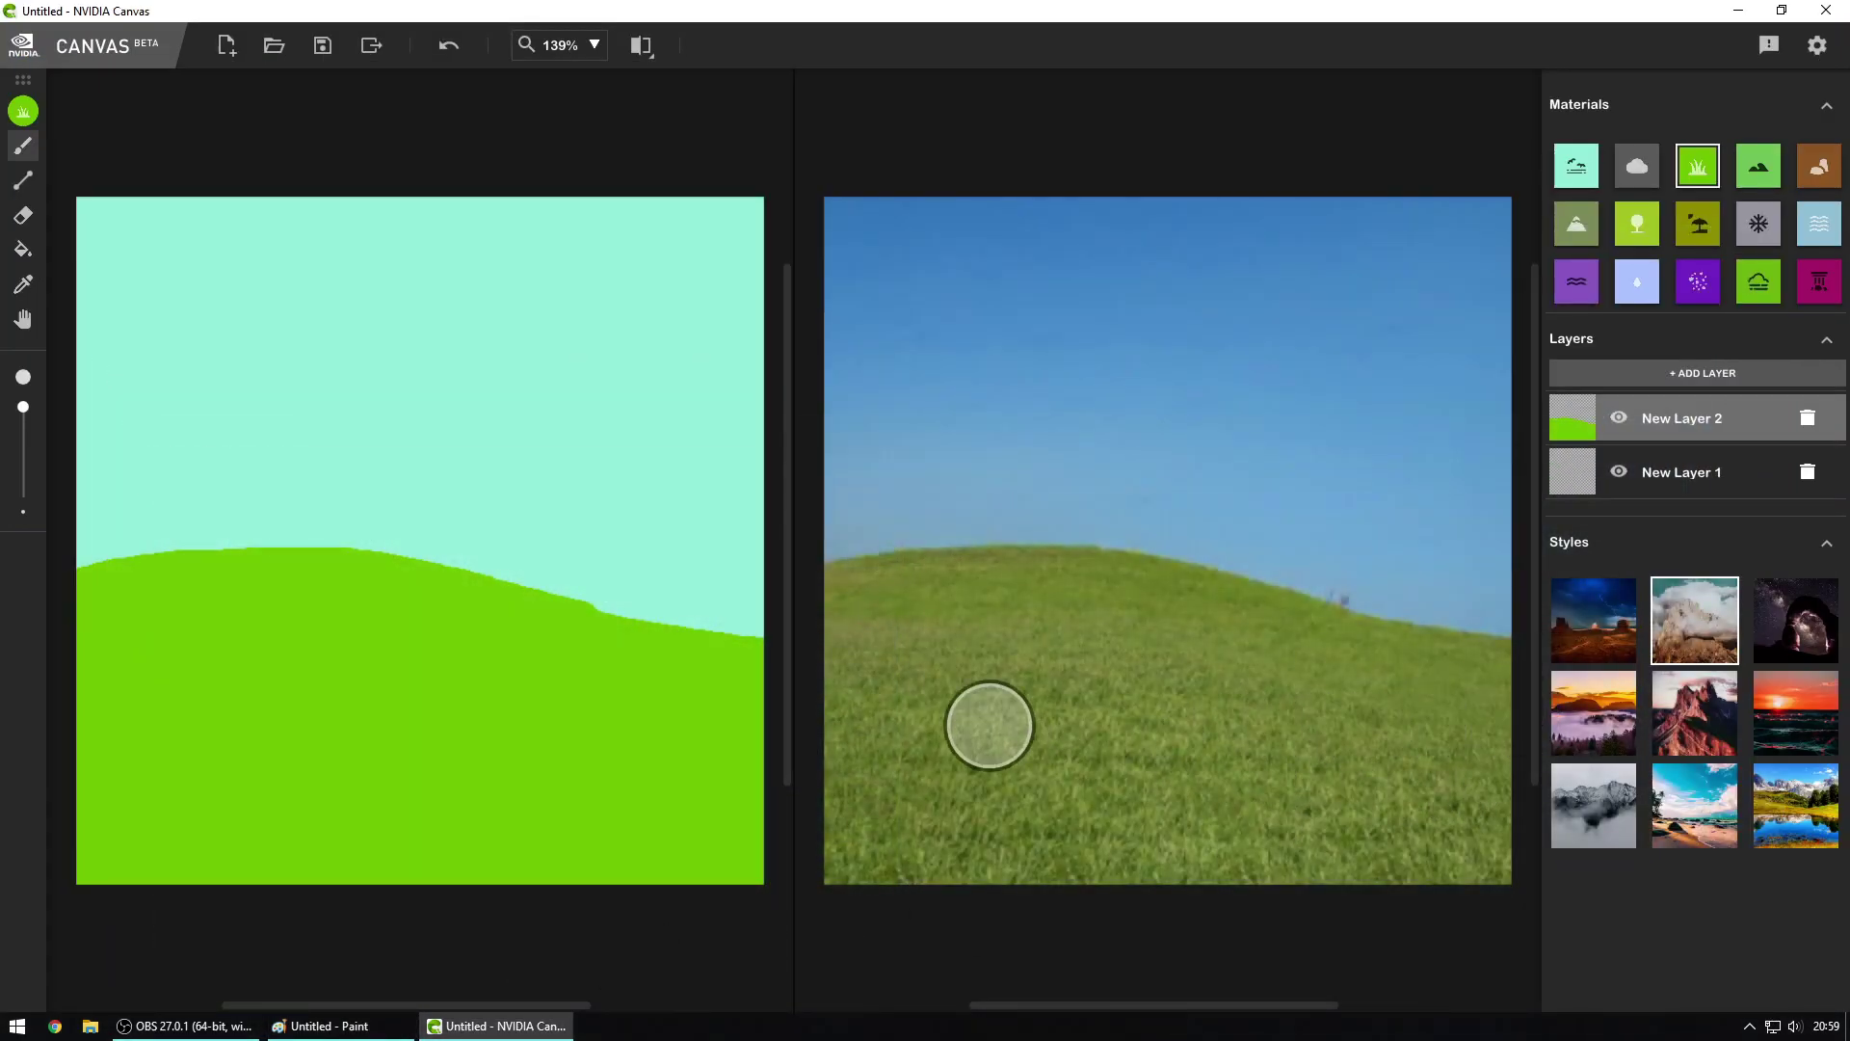
left_click(1603, 789)
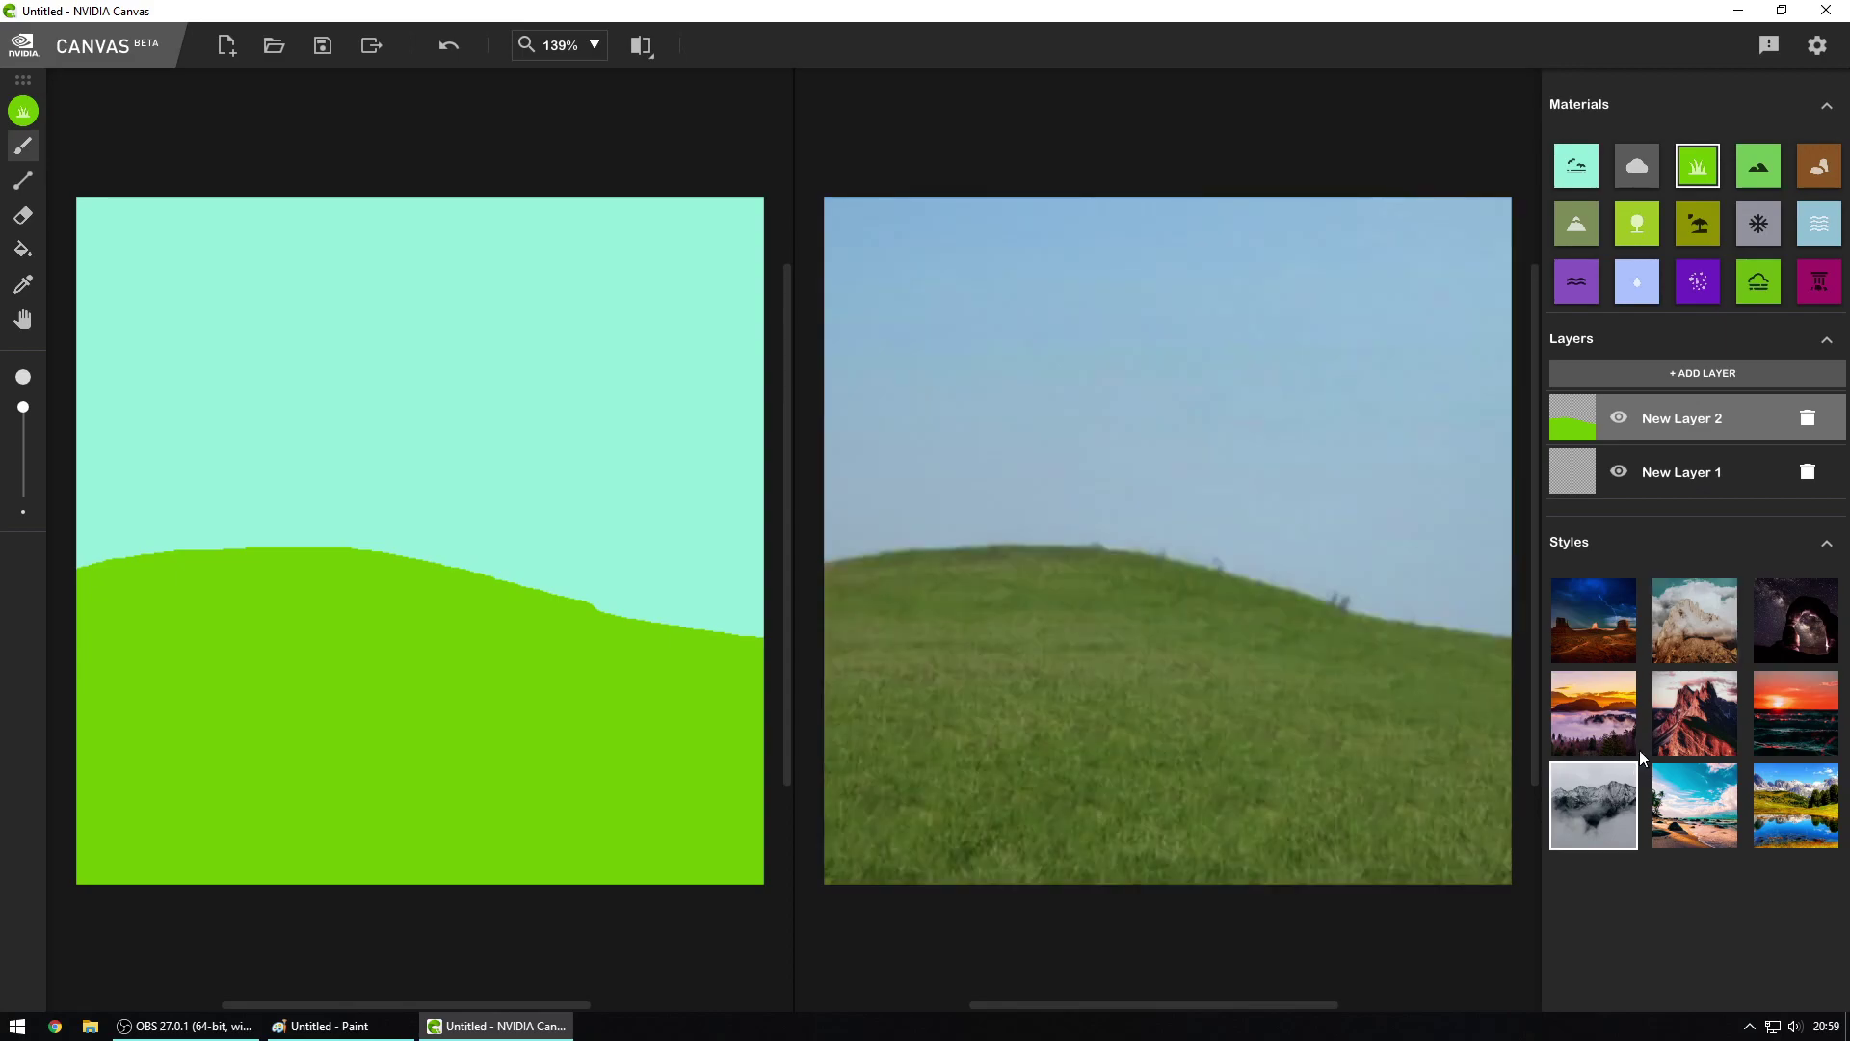
left_click(1681, 620)
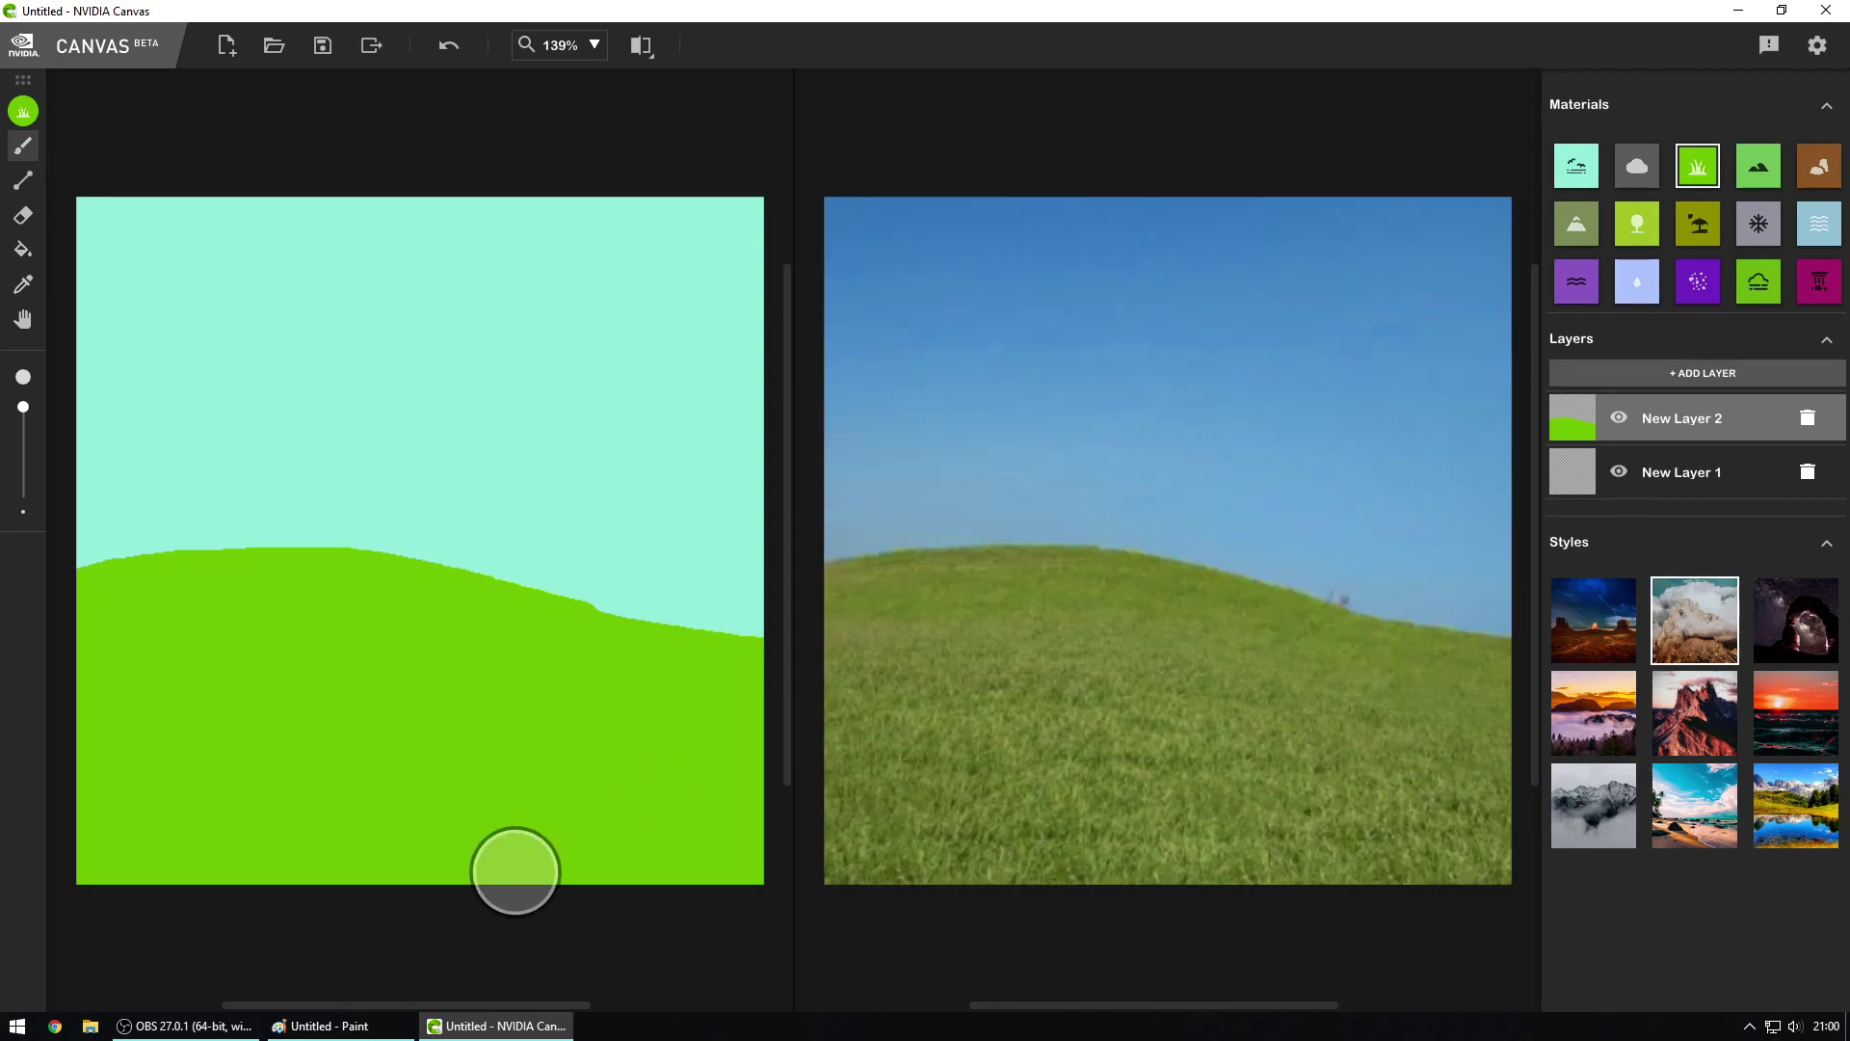
Step: Paint a slanted cloud high in the sky on New Layer 2 with a smaller brush, following the reference photo in Paint
left_click(347, 1025)
left_click(358, 1026)
left_click(1641, 178)
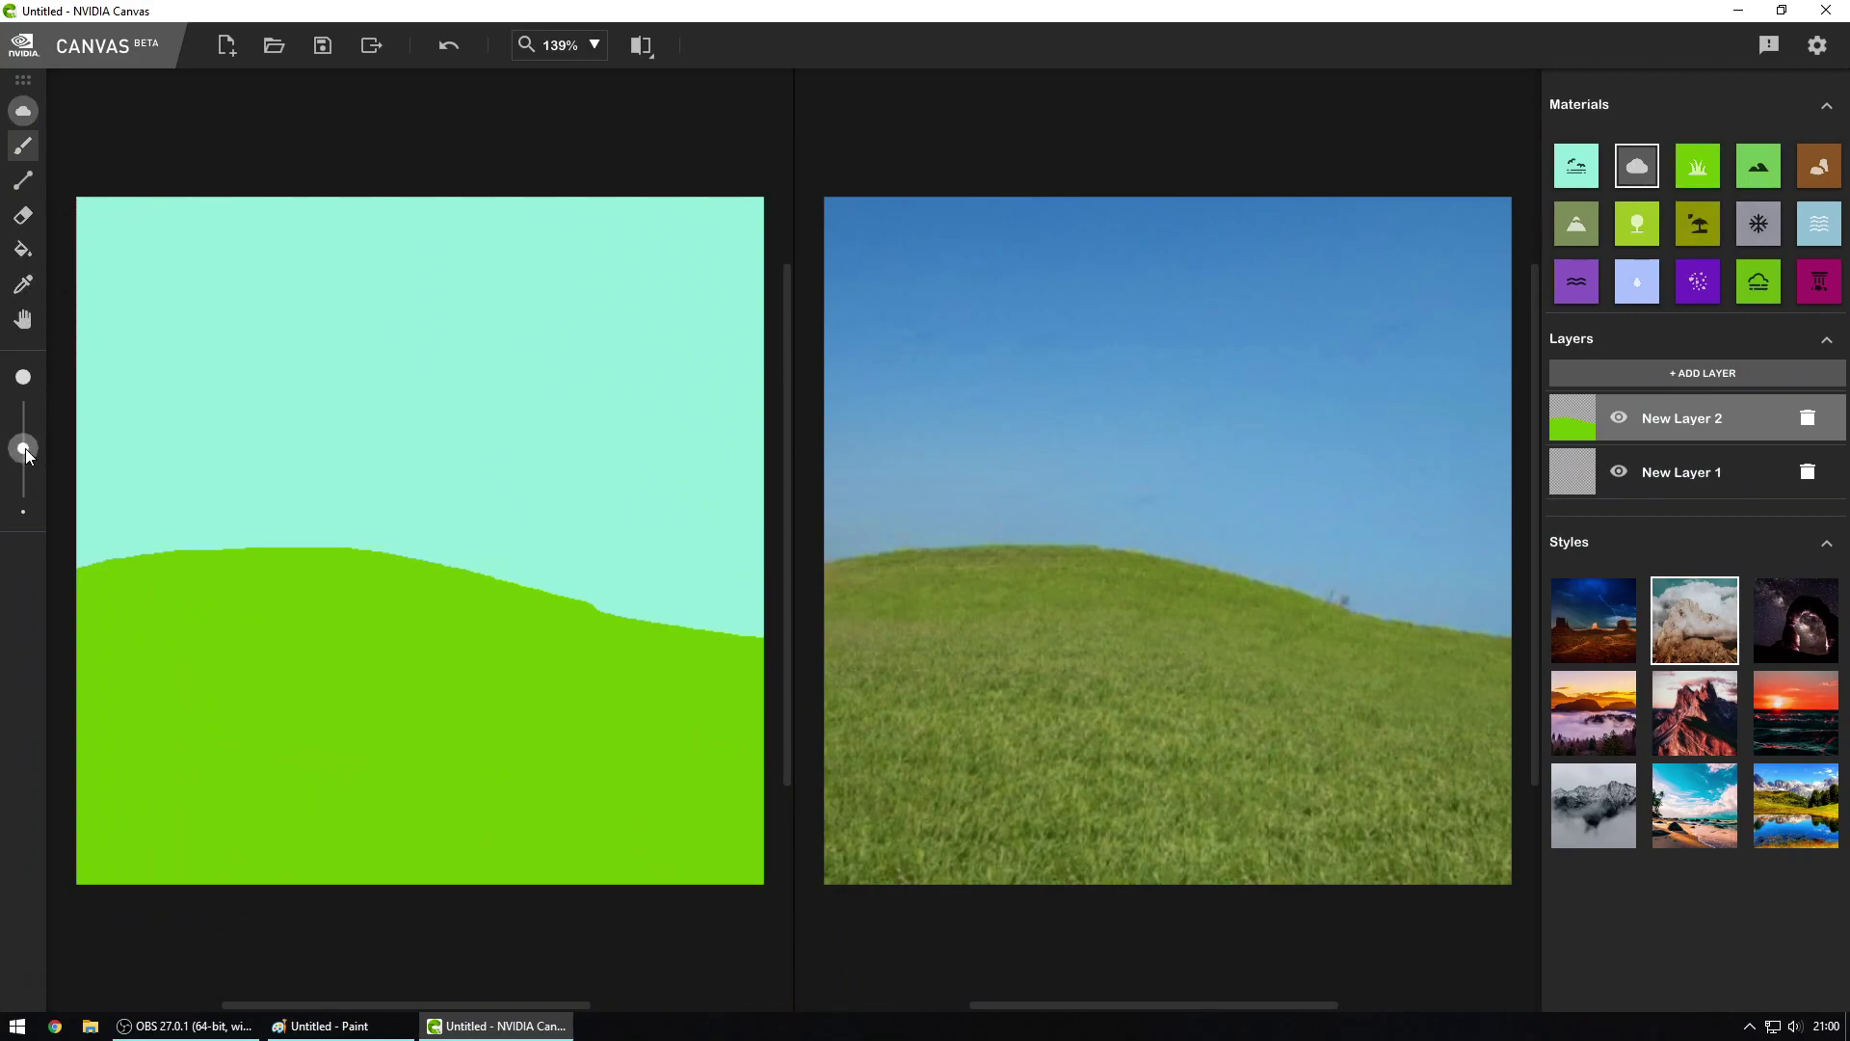
left_click(328, 1025)
left_click(328, 1025)
mouse_move(635, 300)
left_mouse_down()
mouse_move(578, 270)
mouse_move(570, 289)
left_mouse_up()
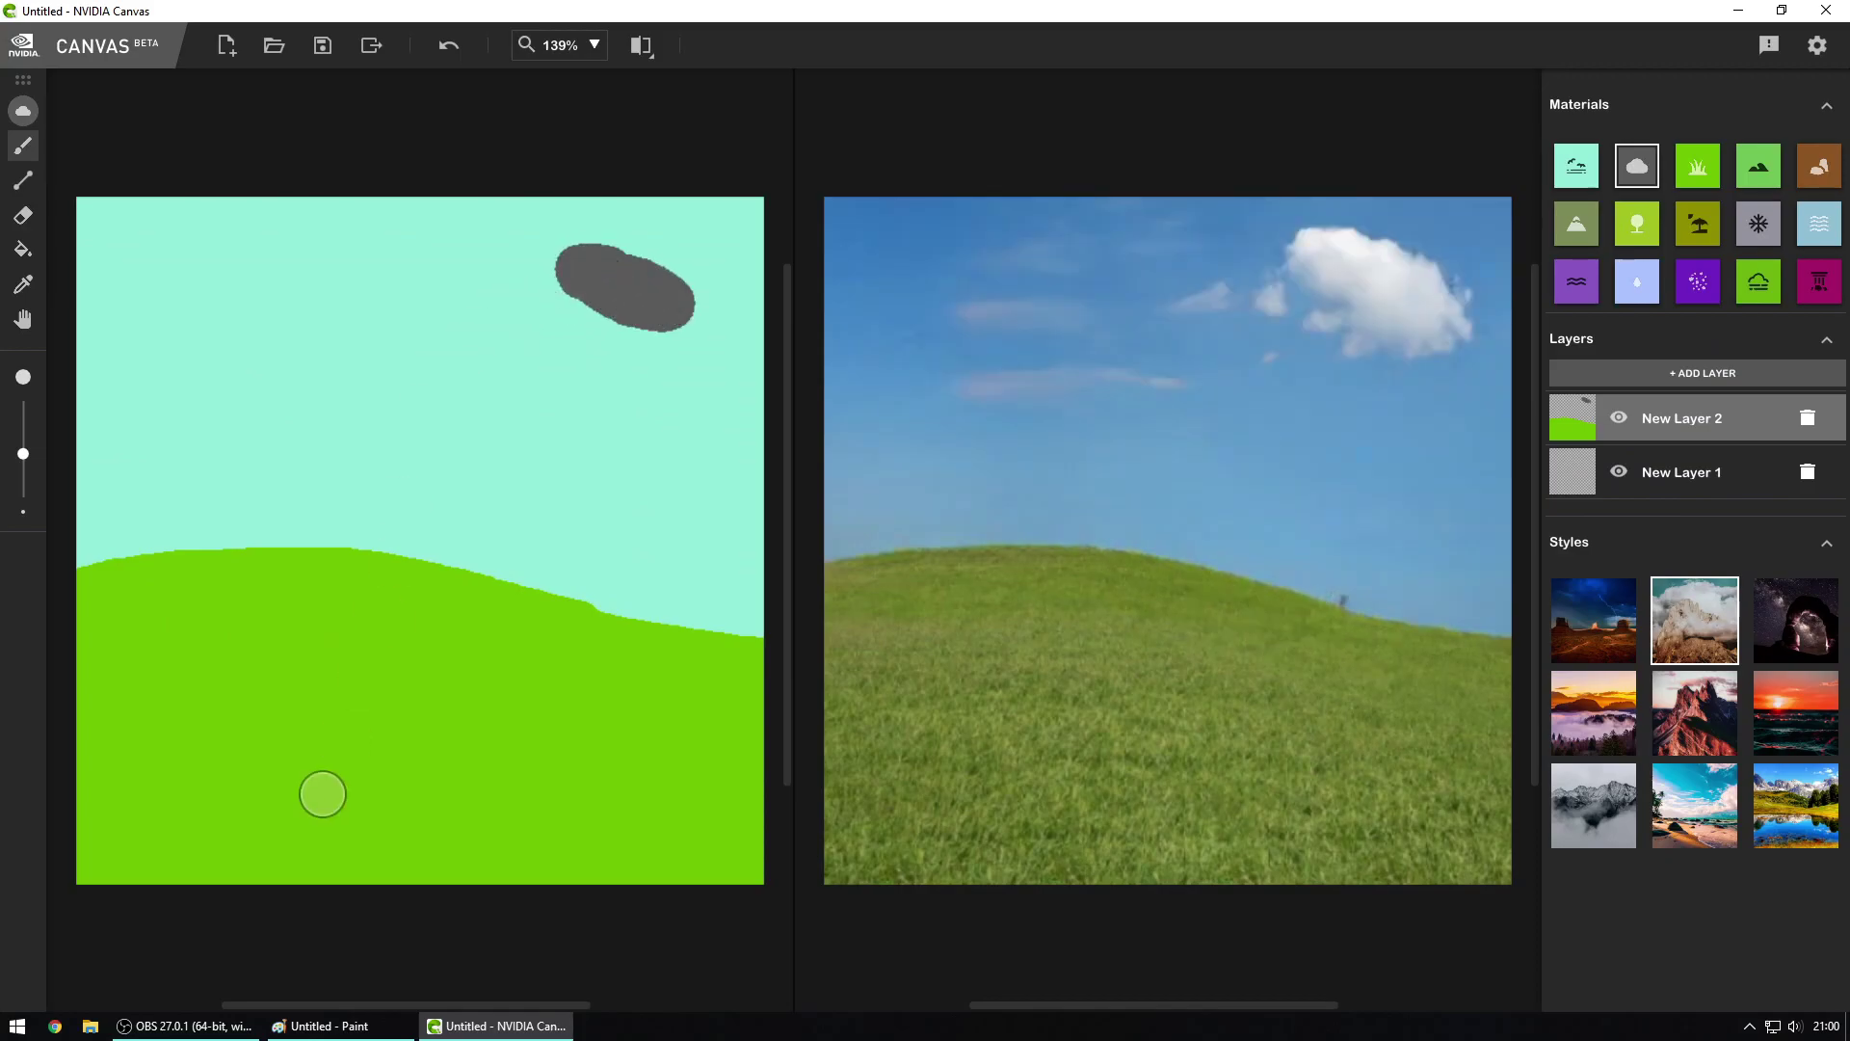
Step: Paint three more clouds on New Layer 2, including a long band just above the hill, following the Paint reference
left_click(340, 1027)
left_click(339, 1027)
mouse_move(626, 380)
left_mouse_down()
mouse_move(521, 392)
mouse_move(708, 390)
left_mouse_up()
left_click_drag(380, 281, 418, 287)
left_click_drag(599, 497, 657, 500)
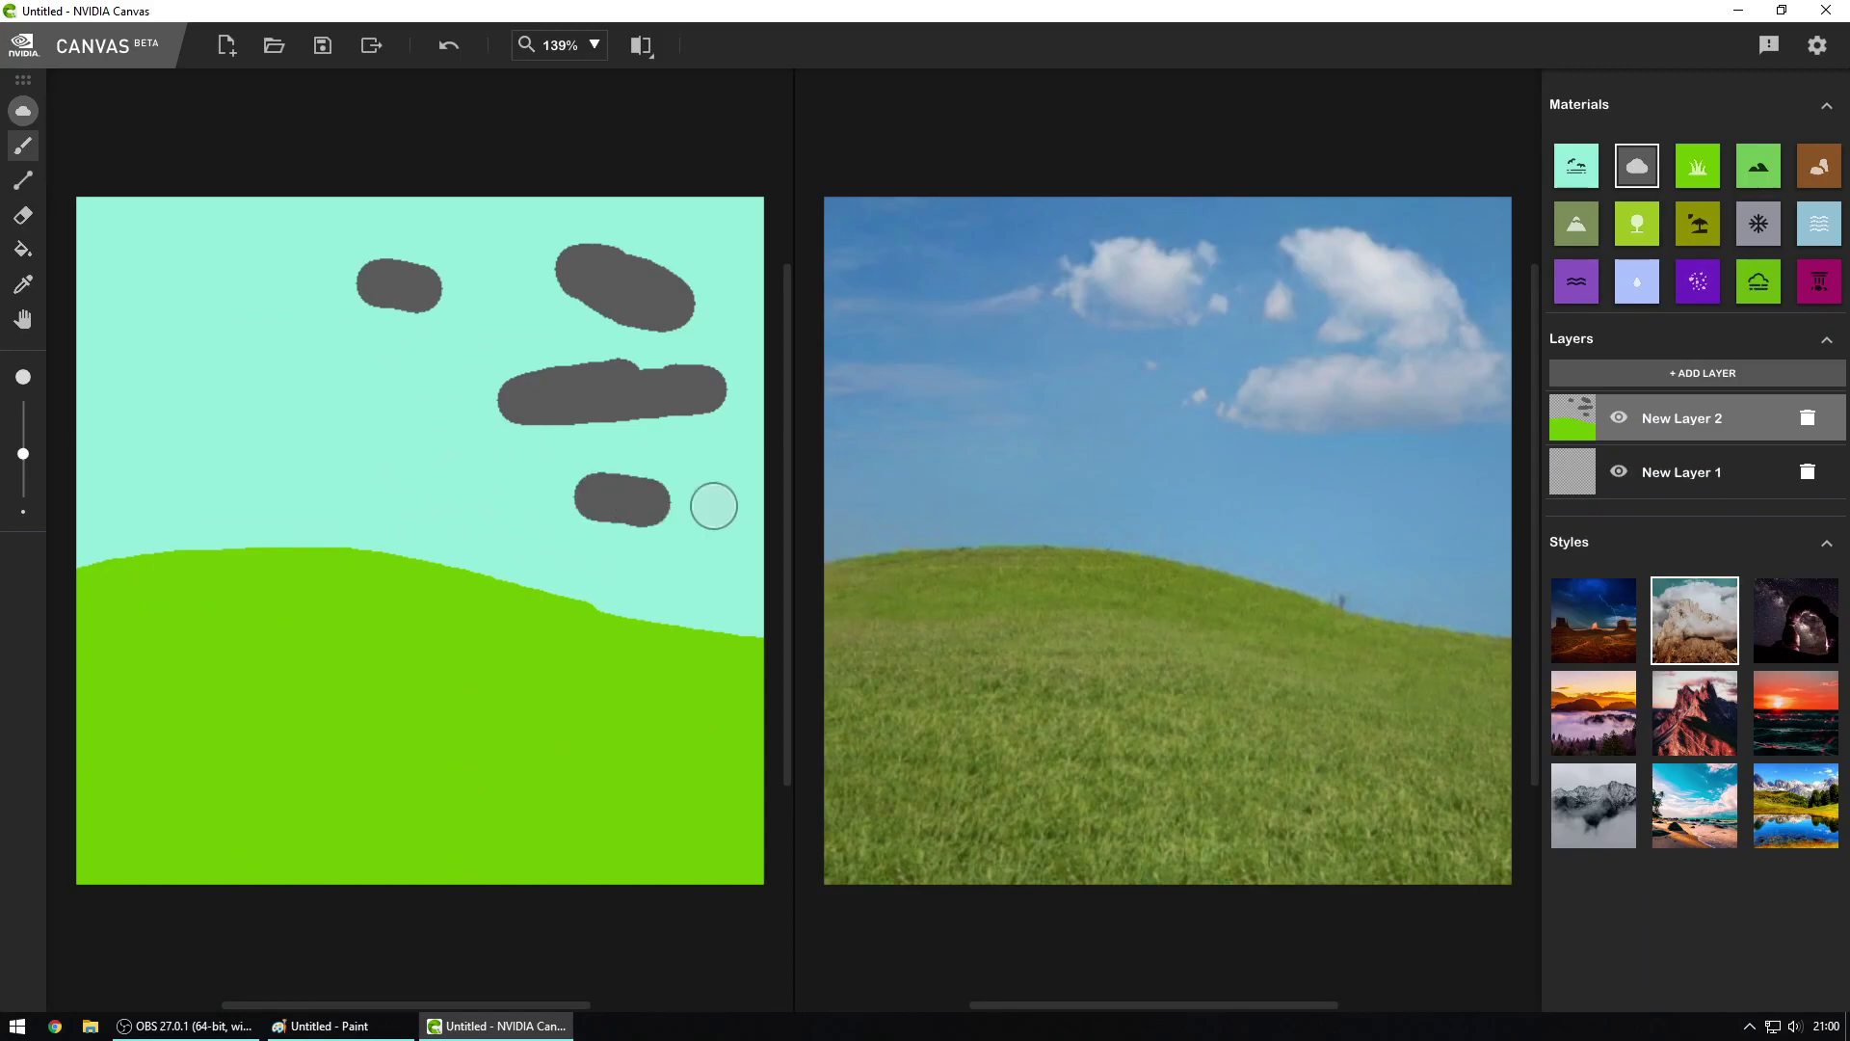
left_click(339, 1027)
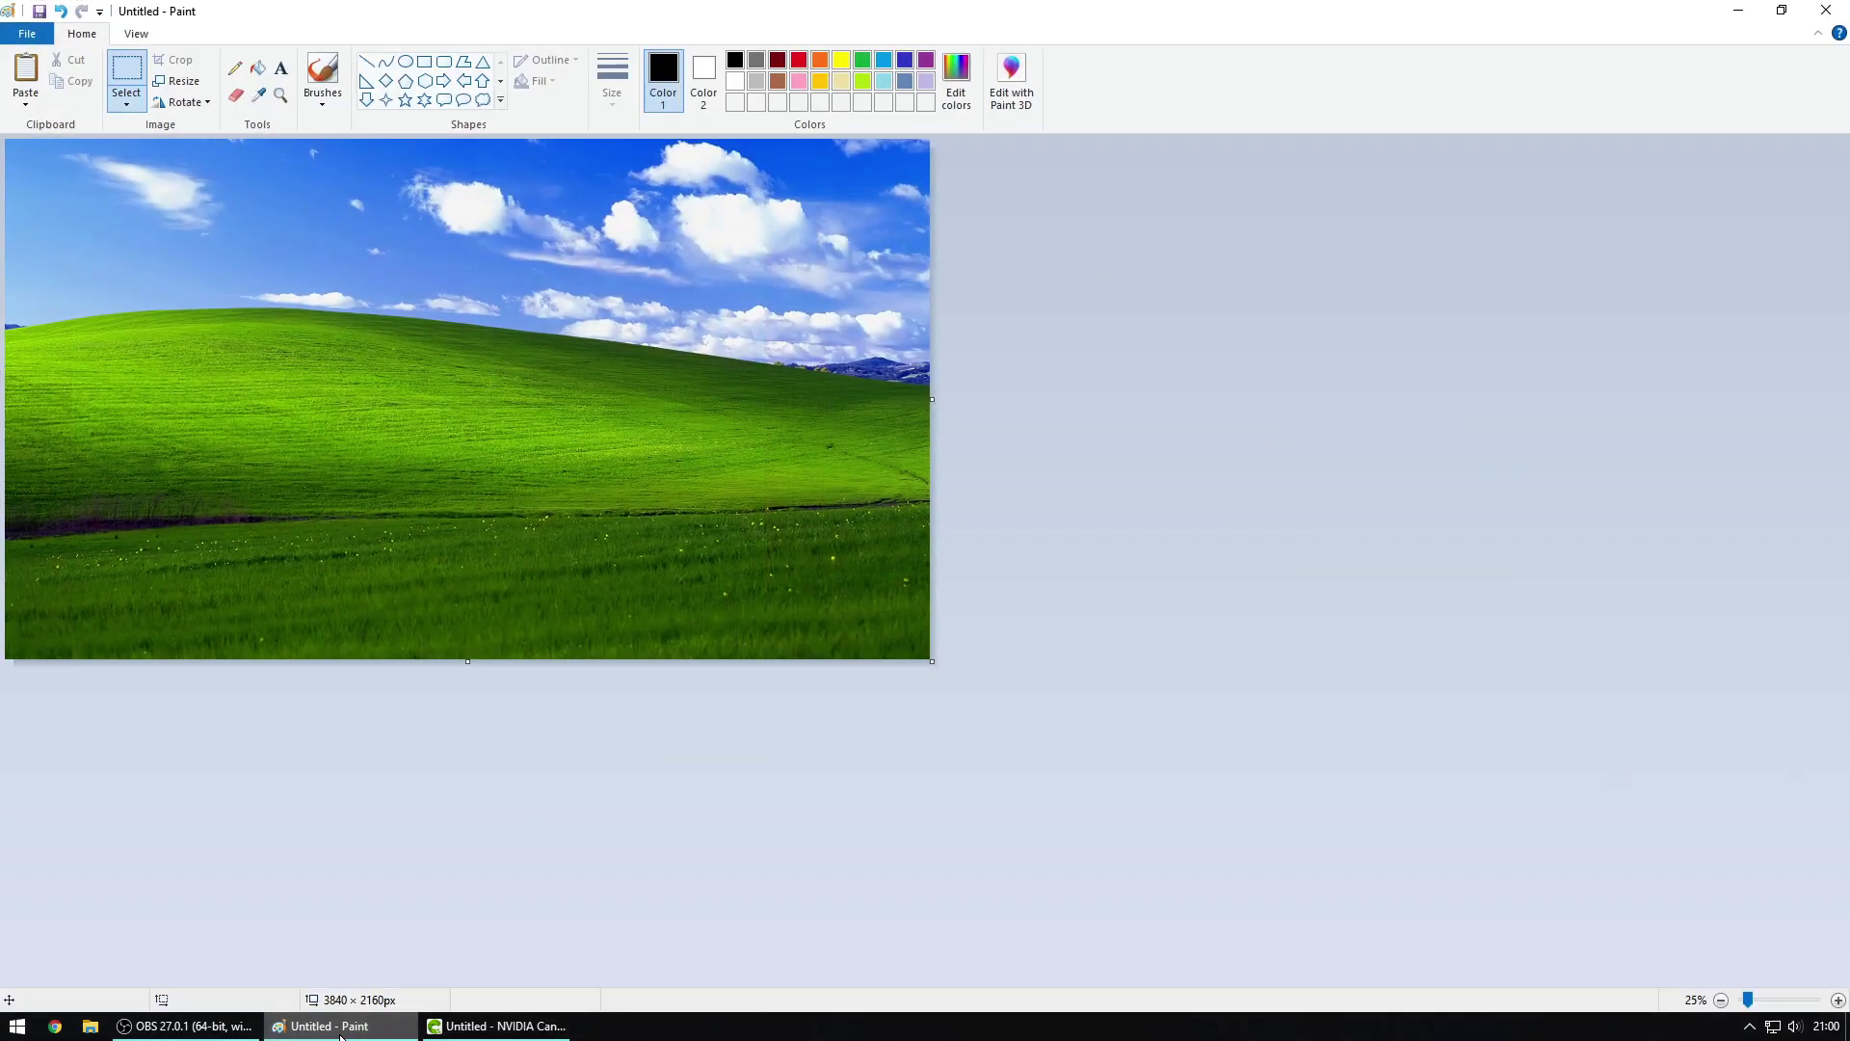
left_click(339, 1027)
left_click_drag(445, 506, 819, 502)
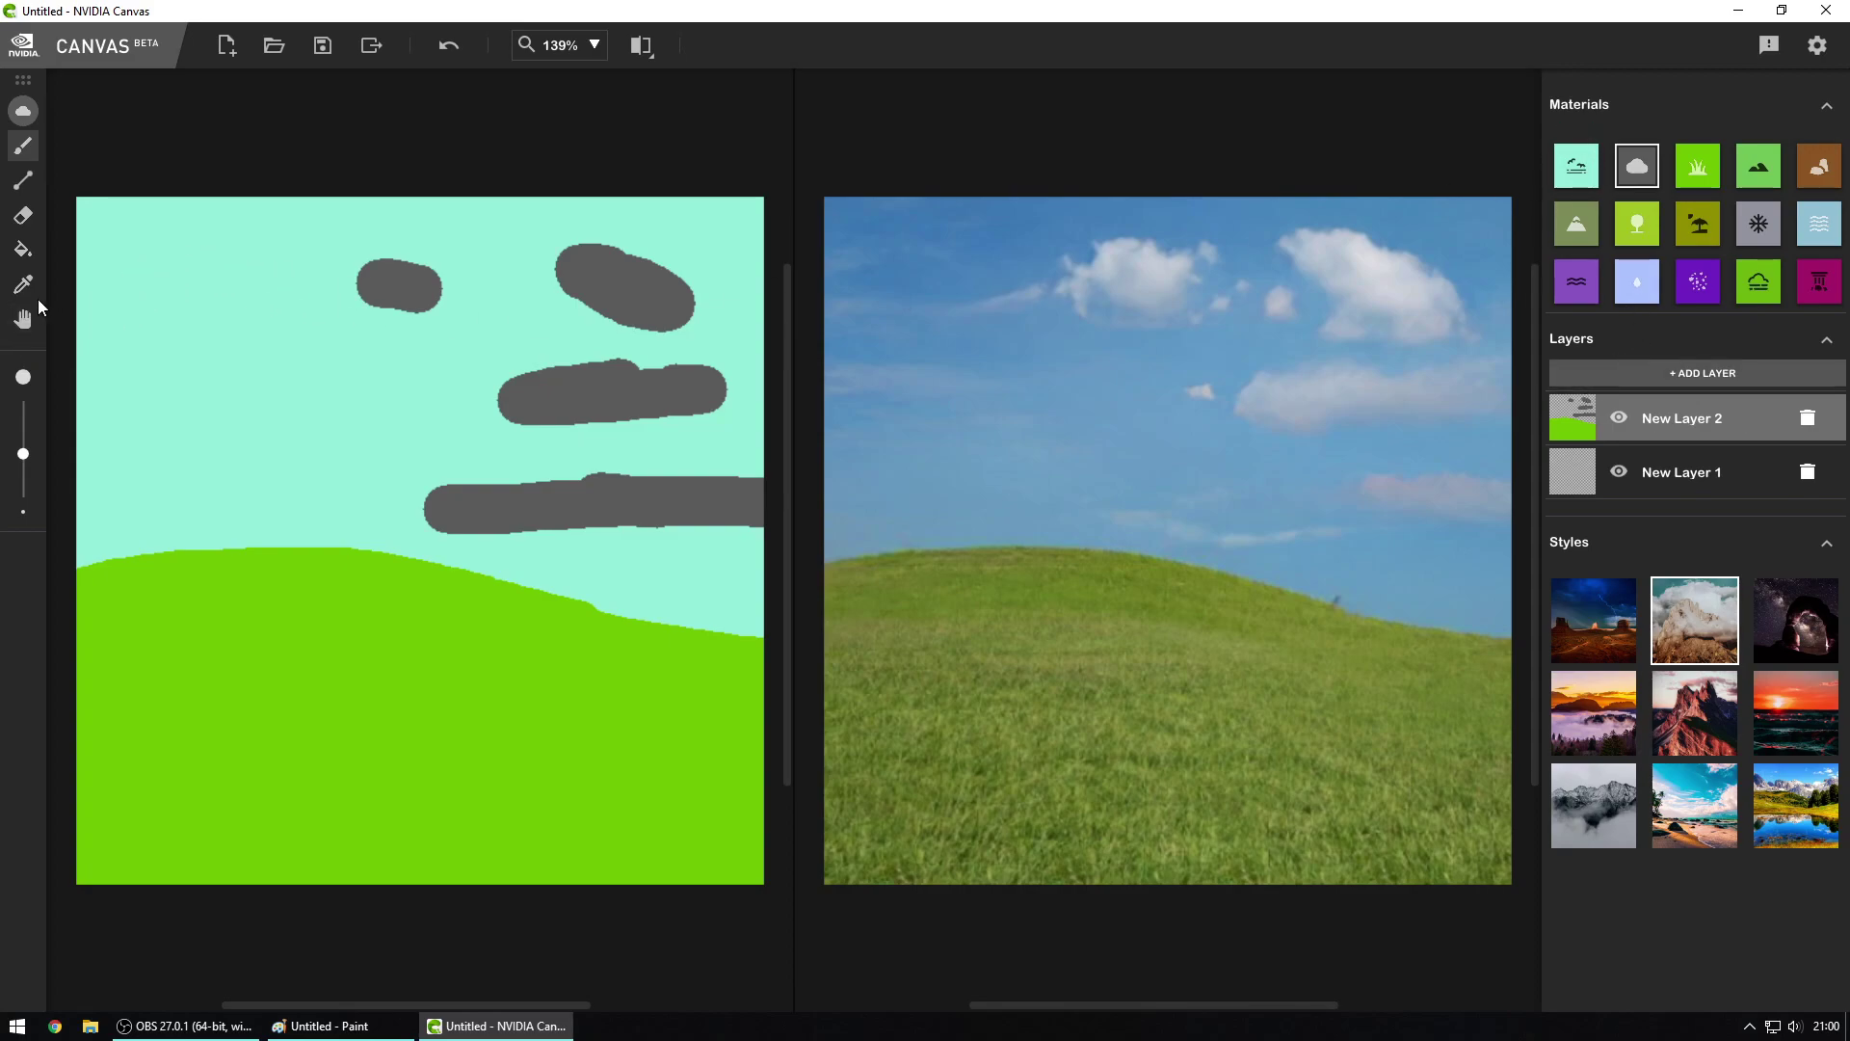
Step: Undo all the cloud strokes on New Layer 2
key("ctrl+z")
key("ctrl+z")
key("ctrl+z")
key("ctrl+z")
key("ctrl+z")
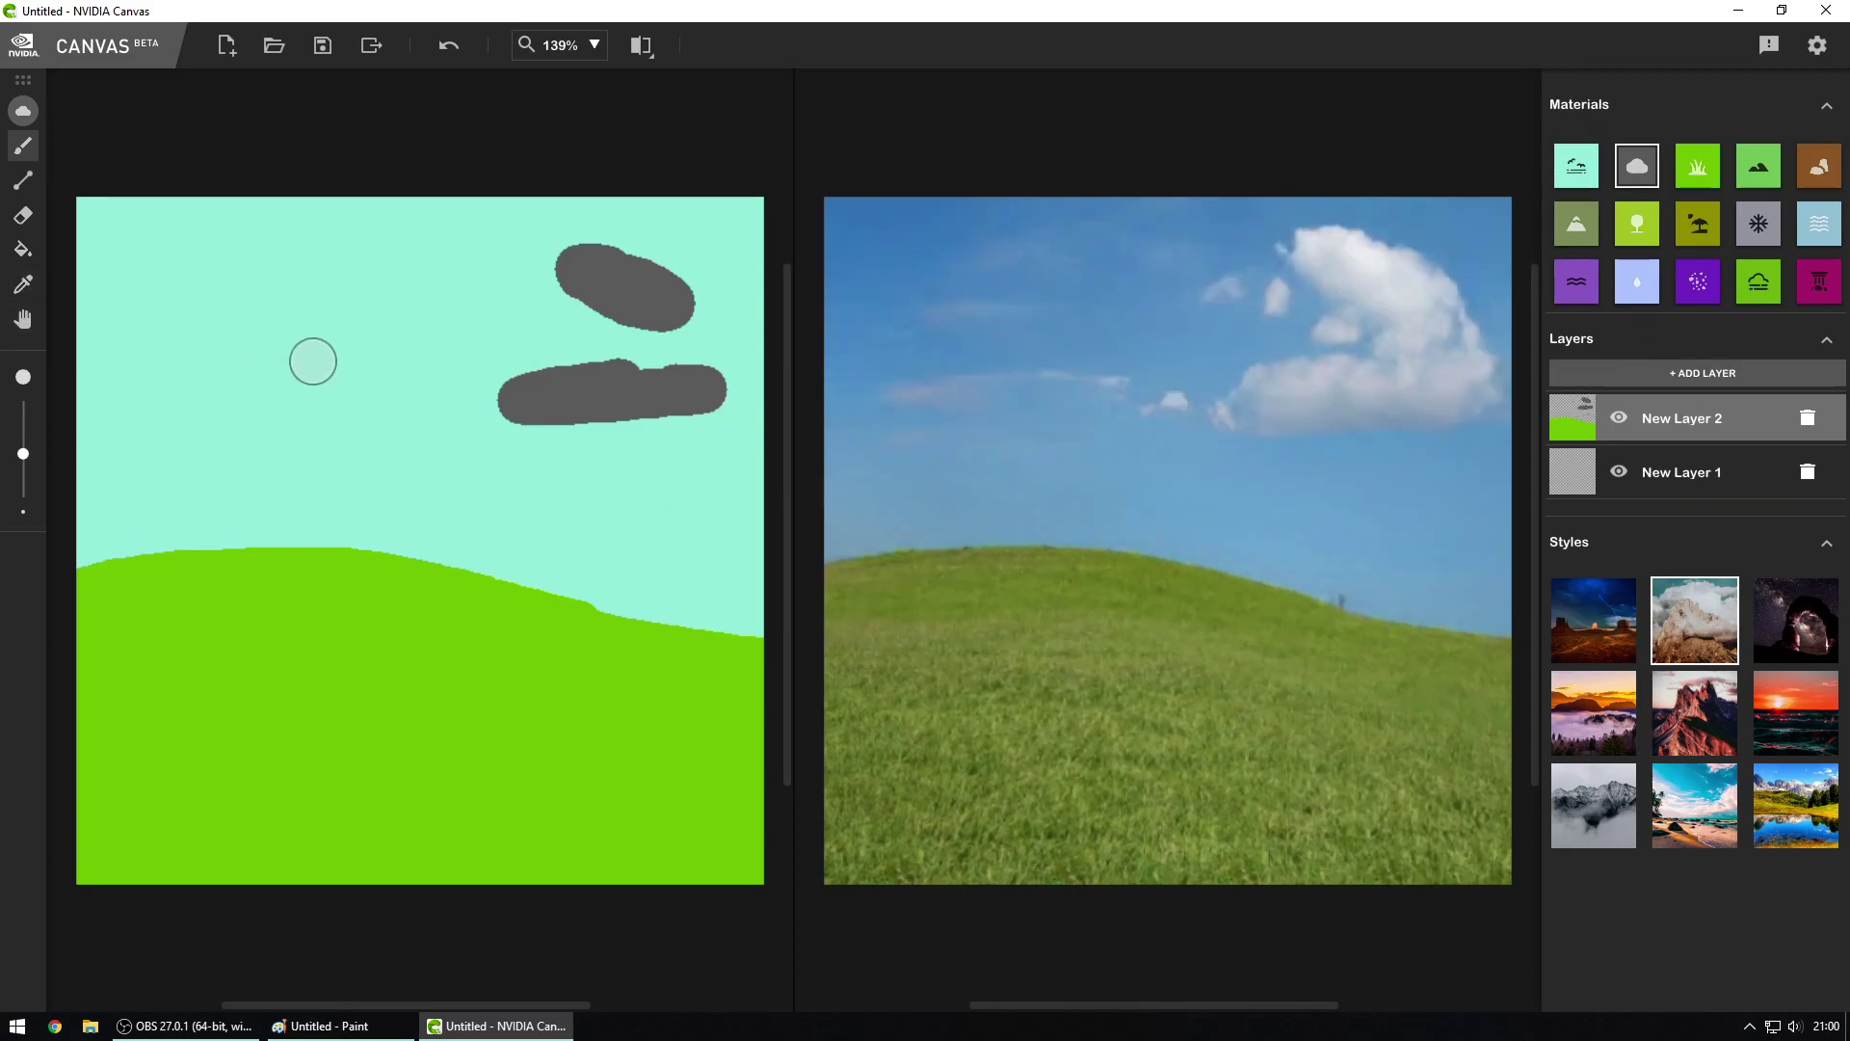
Step: Add two more layers and paint four separate clouds of different lengths across the sky on the topmost one
left_click(1615, 372)
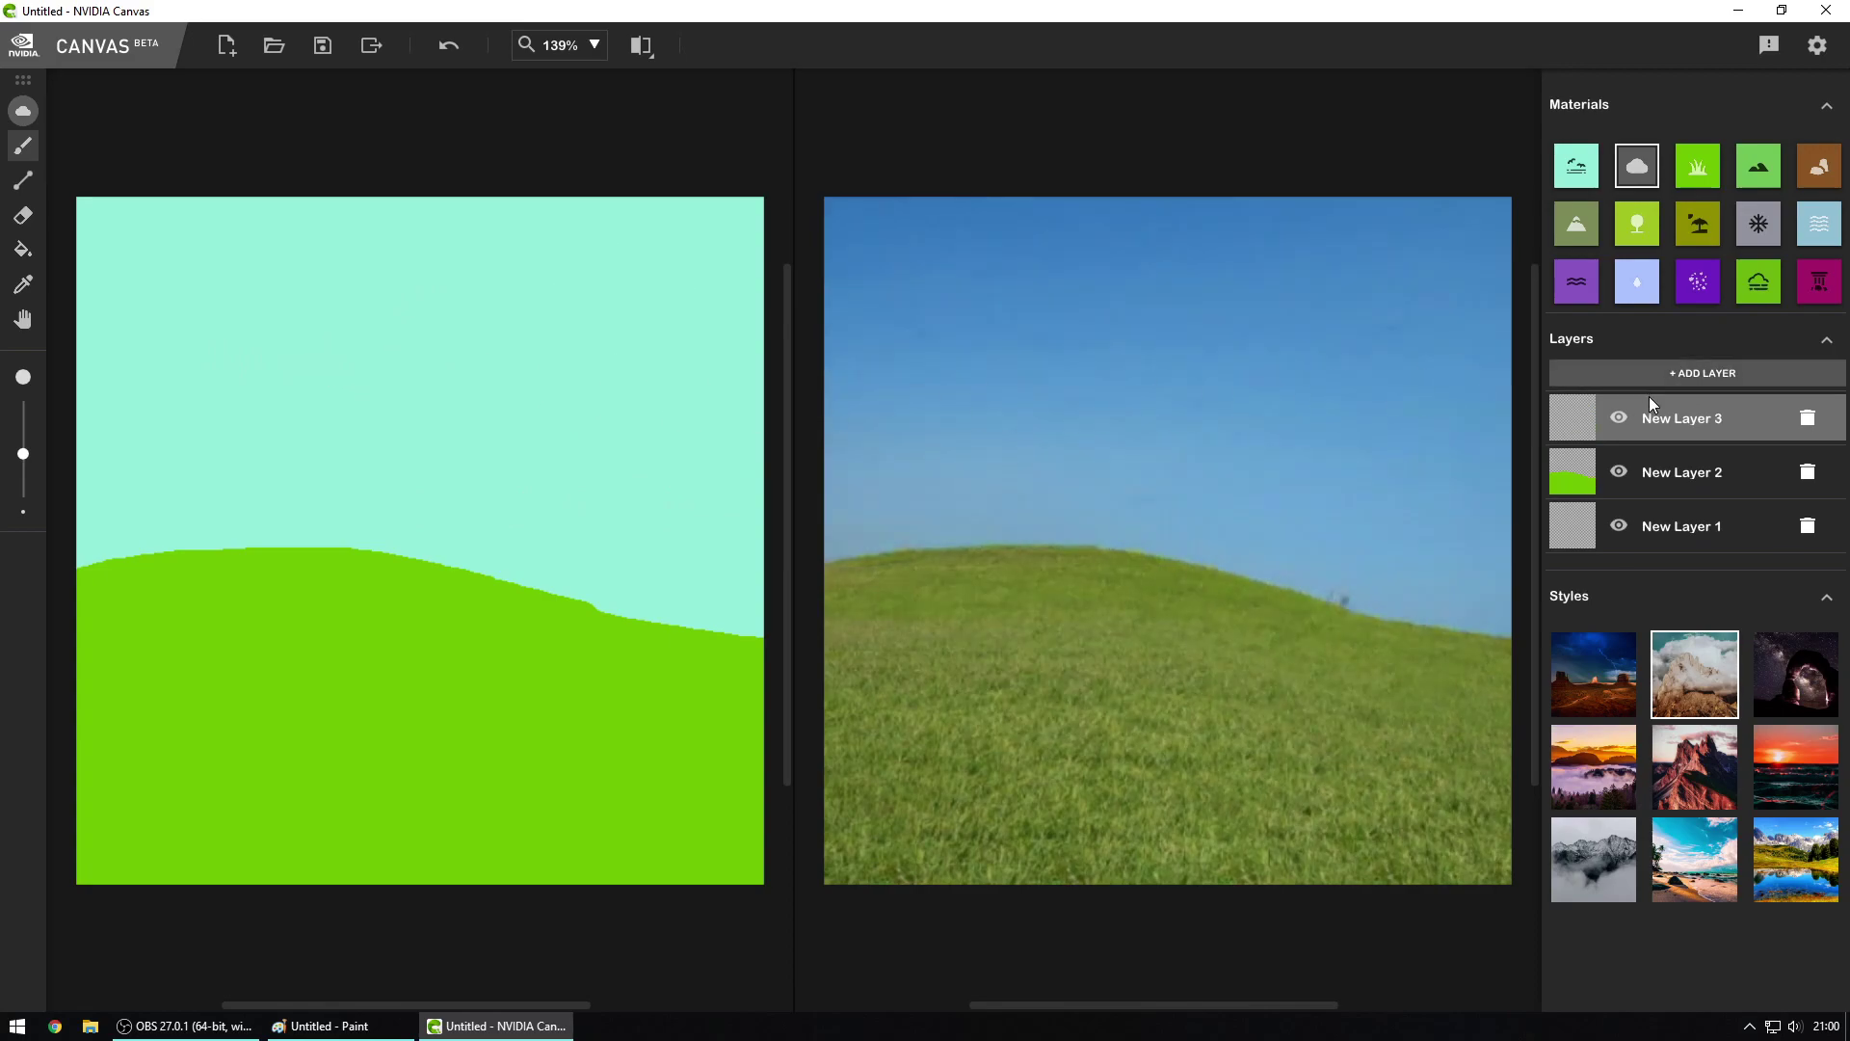
left_click(1685, 373)
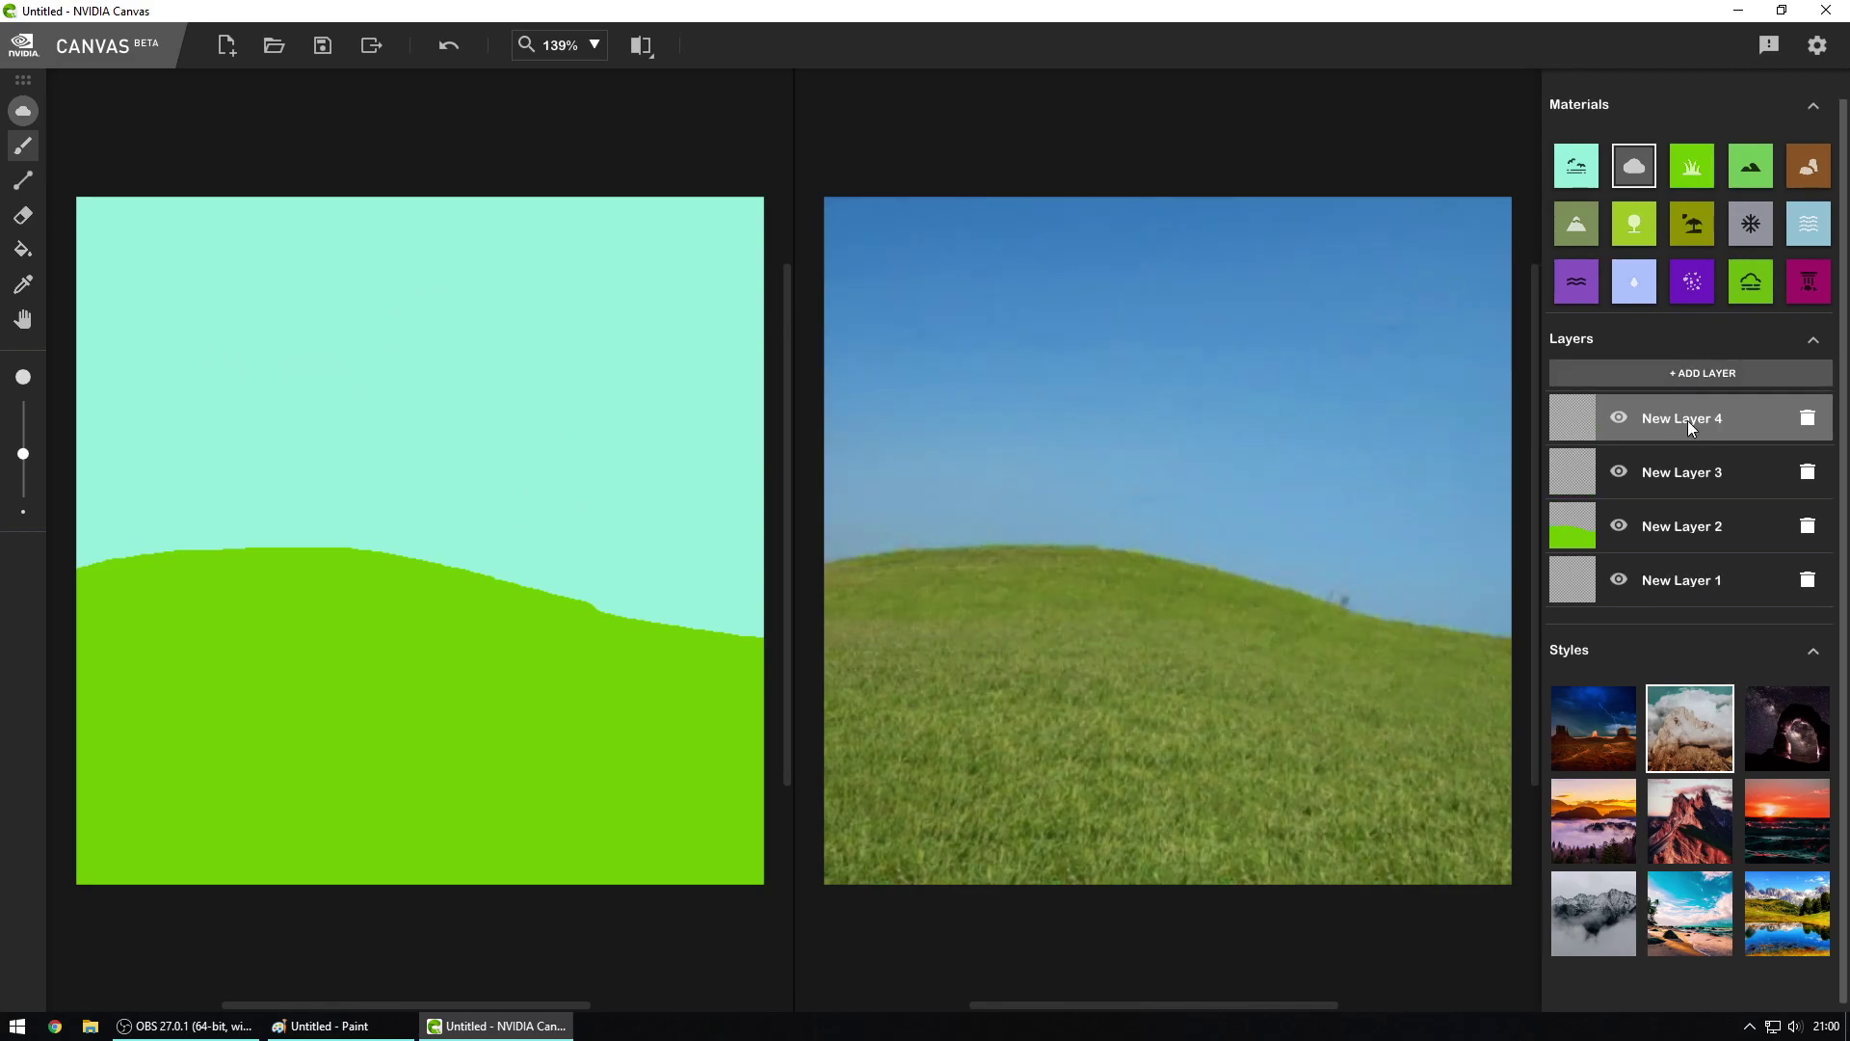
left_click_drag(386, 260, 613, 258)
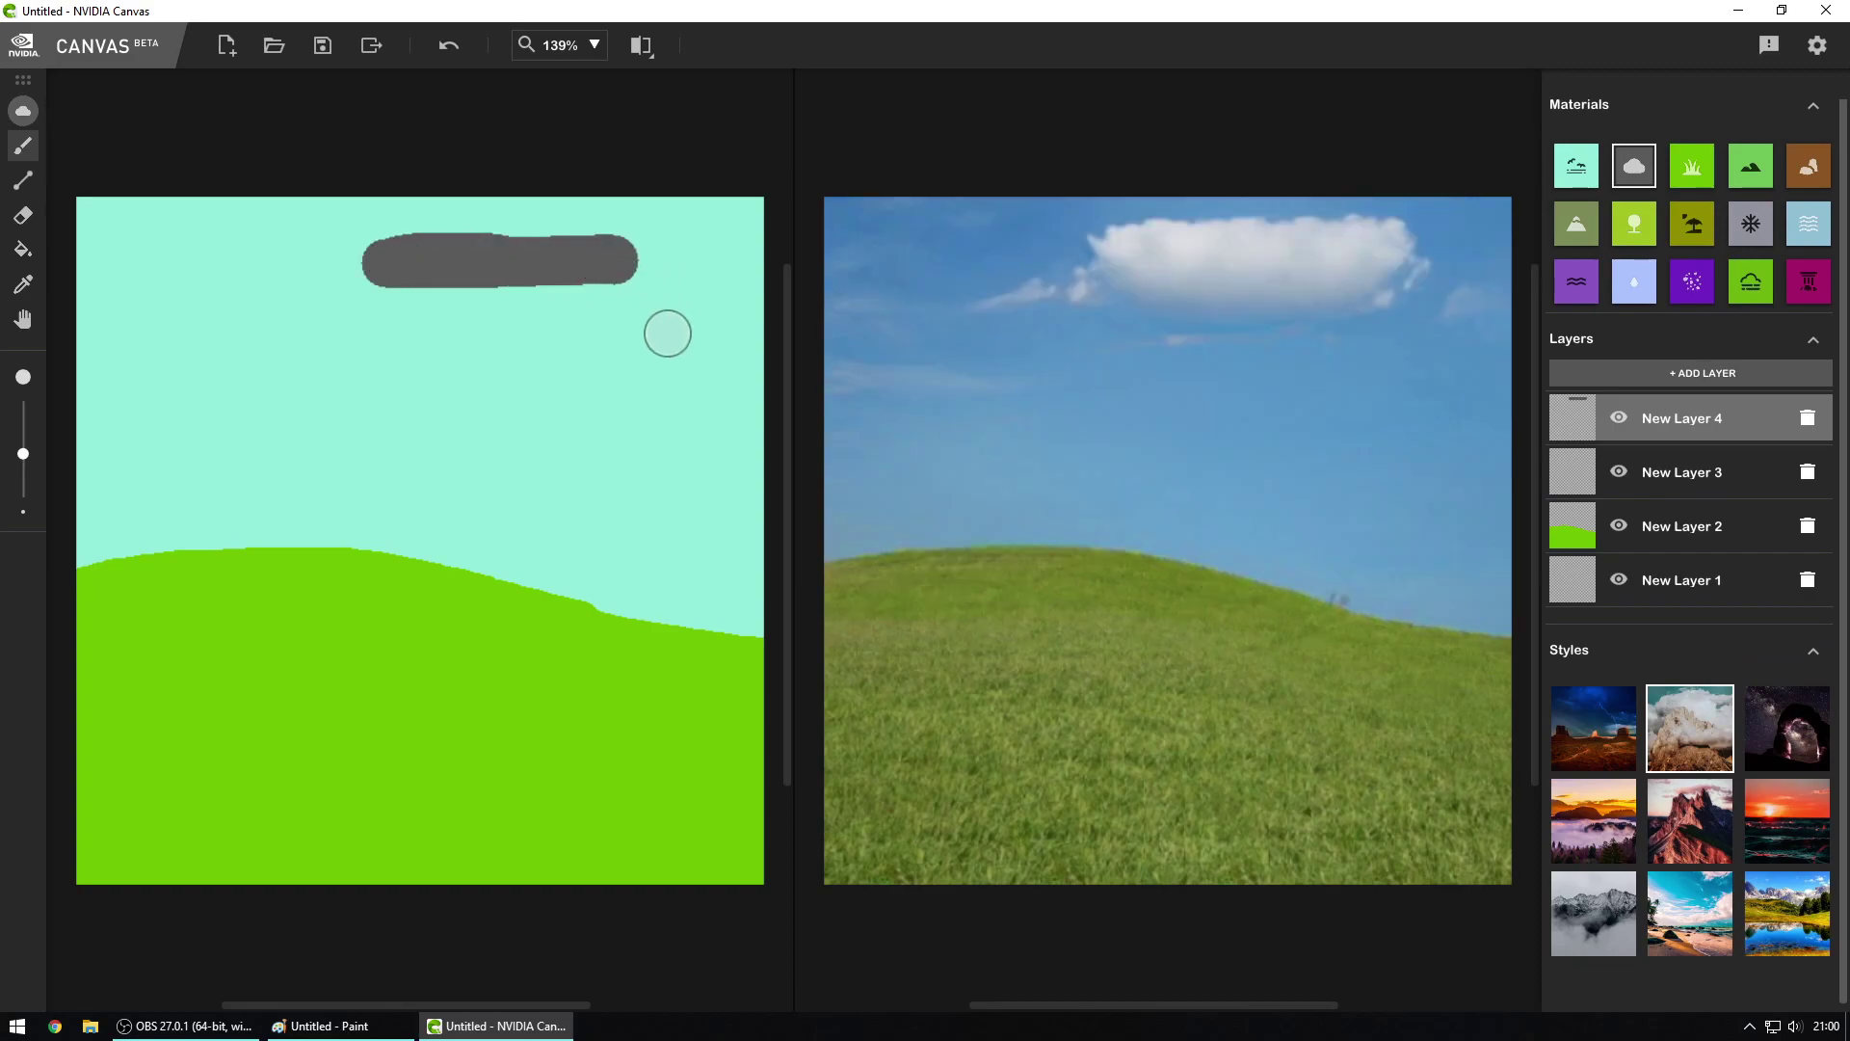
left_click_drag(628, 347, 734, 368)
left_click_drag(539, 438, 591, 464)
left_click(445, 404)
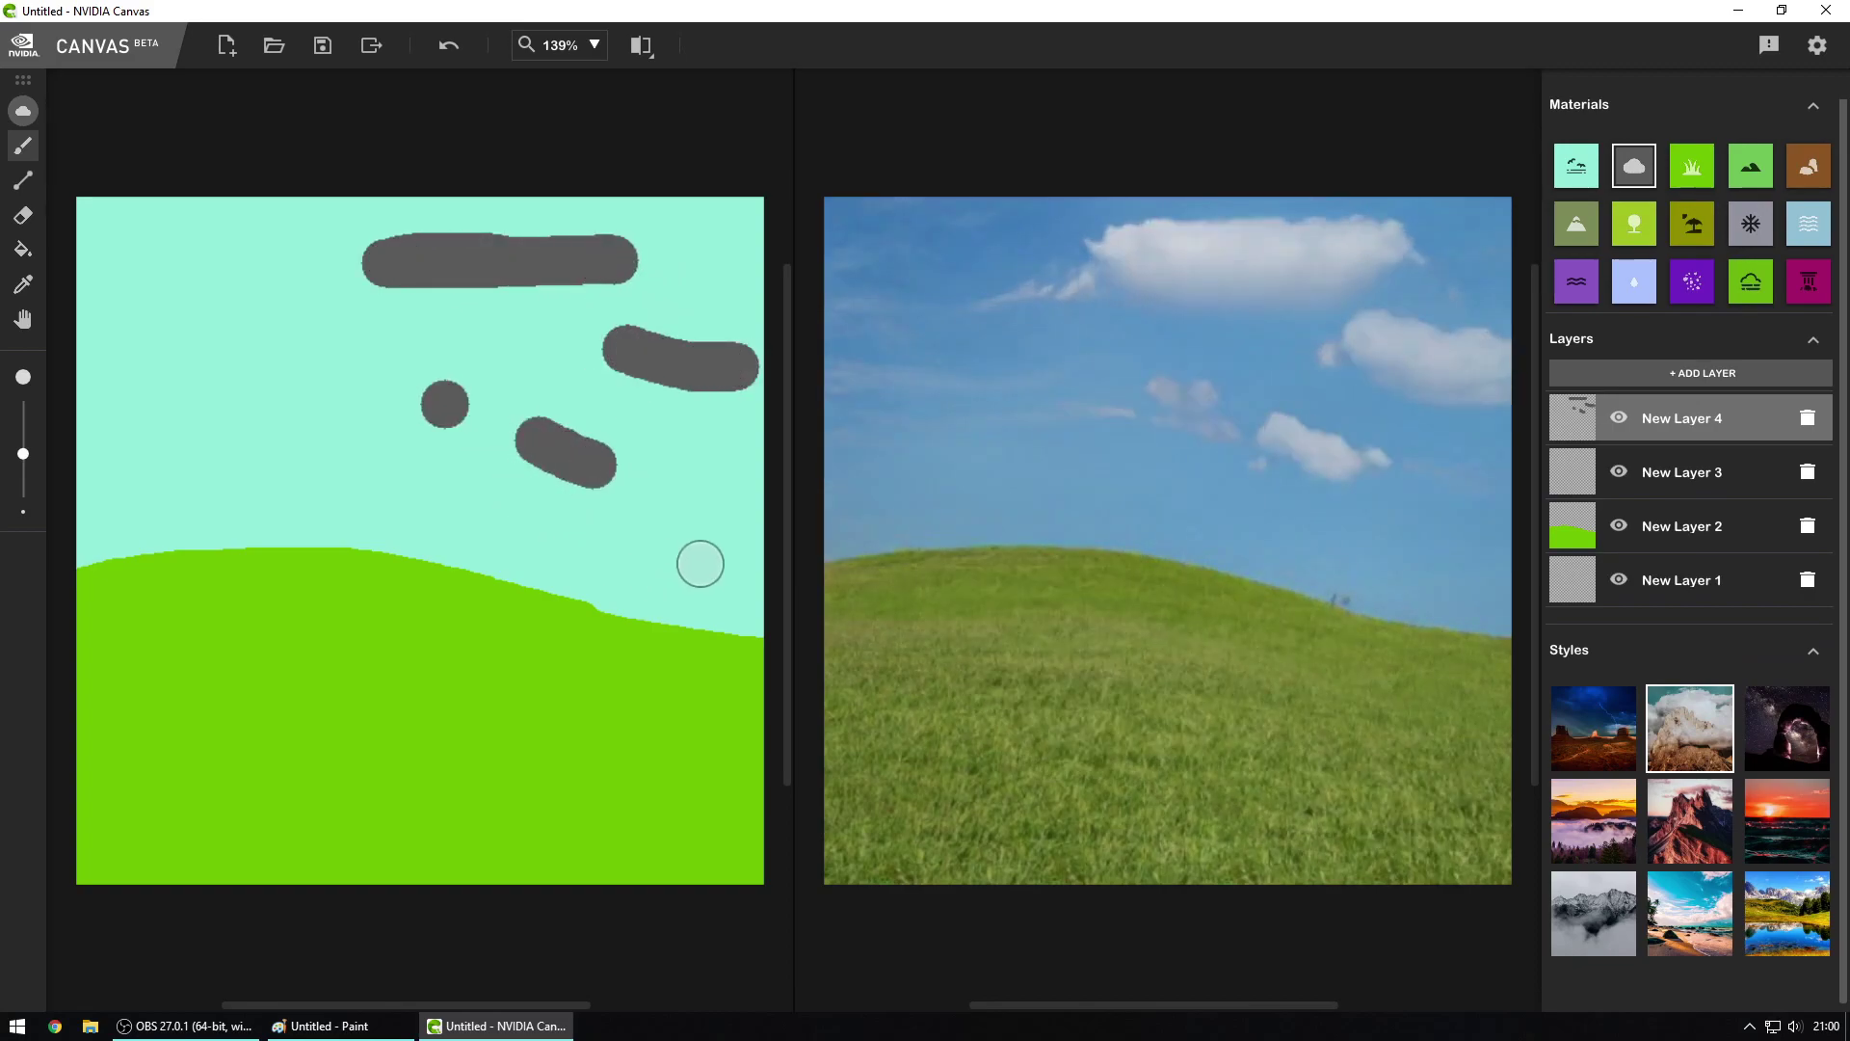
Step: Paint a small round cloud and a long horizontal cloud band just above the hill's right slope on New Layer 4, following the Paint reference
left_click(720, 508)
key("alt+Tab")
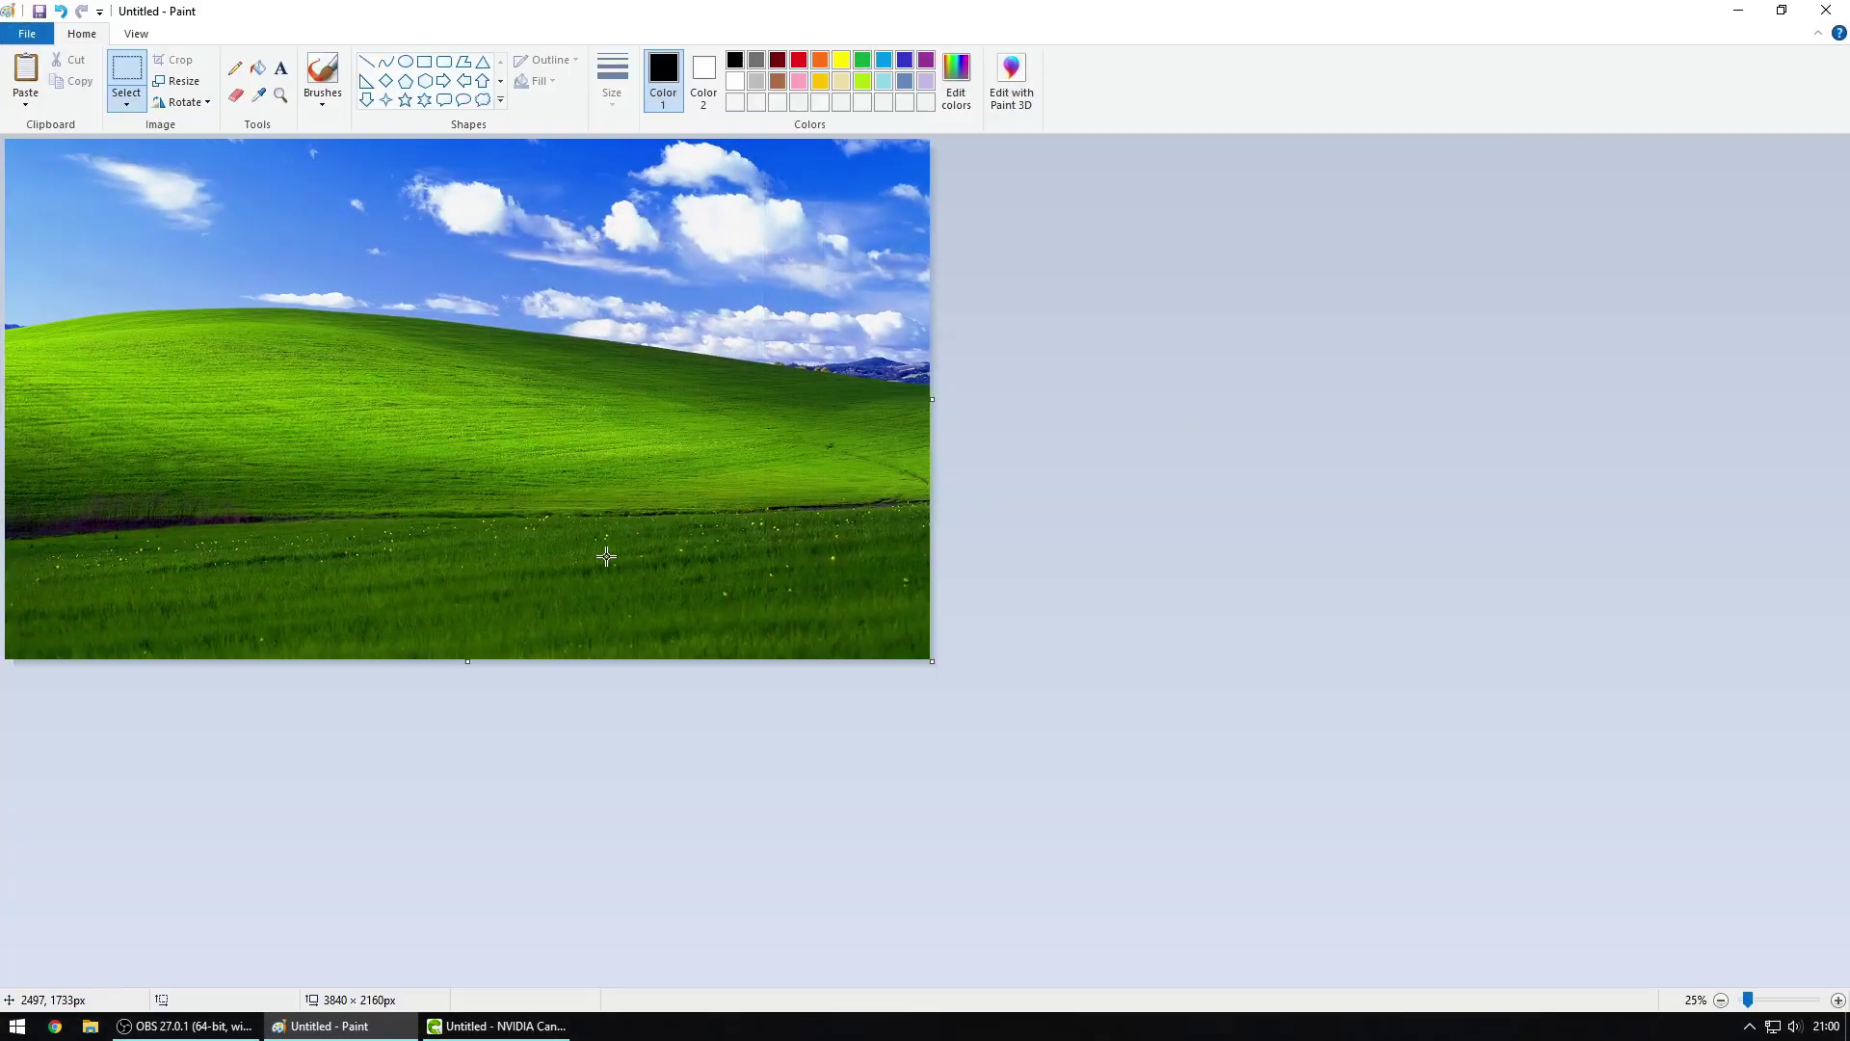
key("alt+Tab")
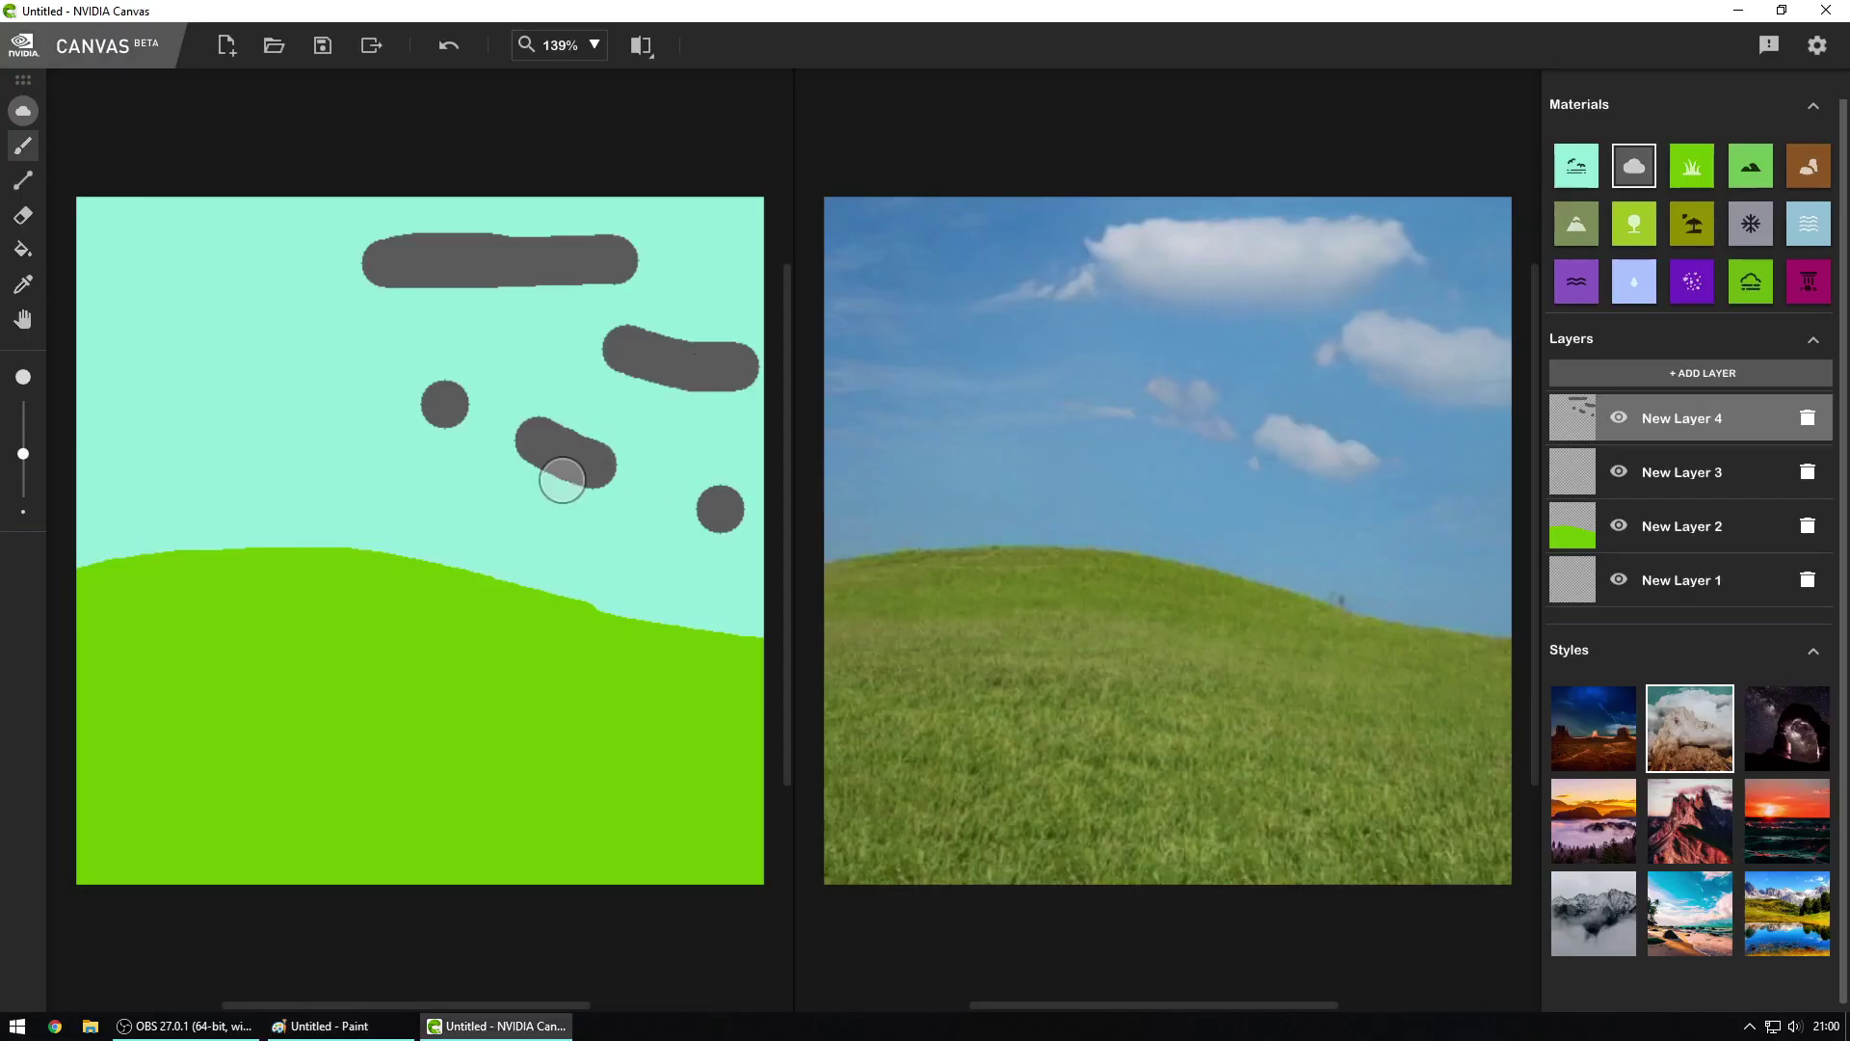
left_click_drag(494, 544, 805, 546)
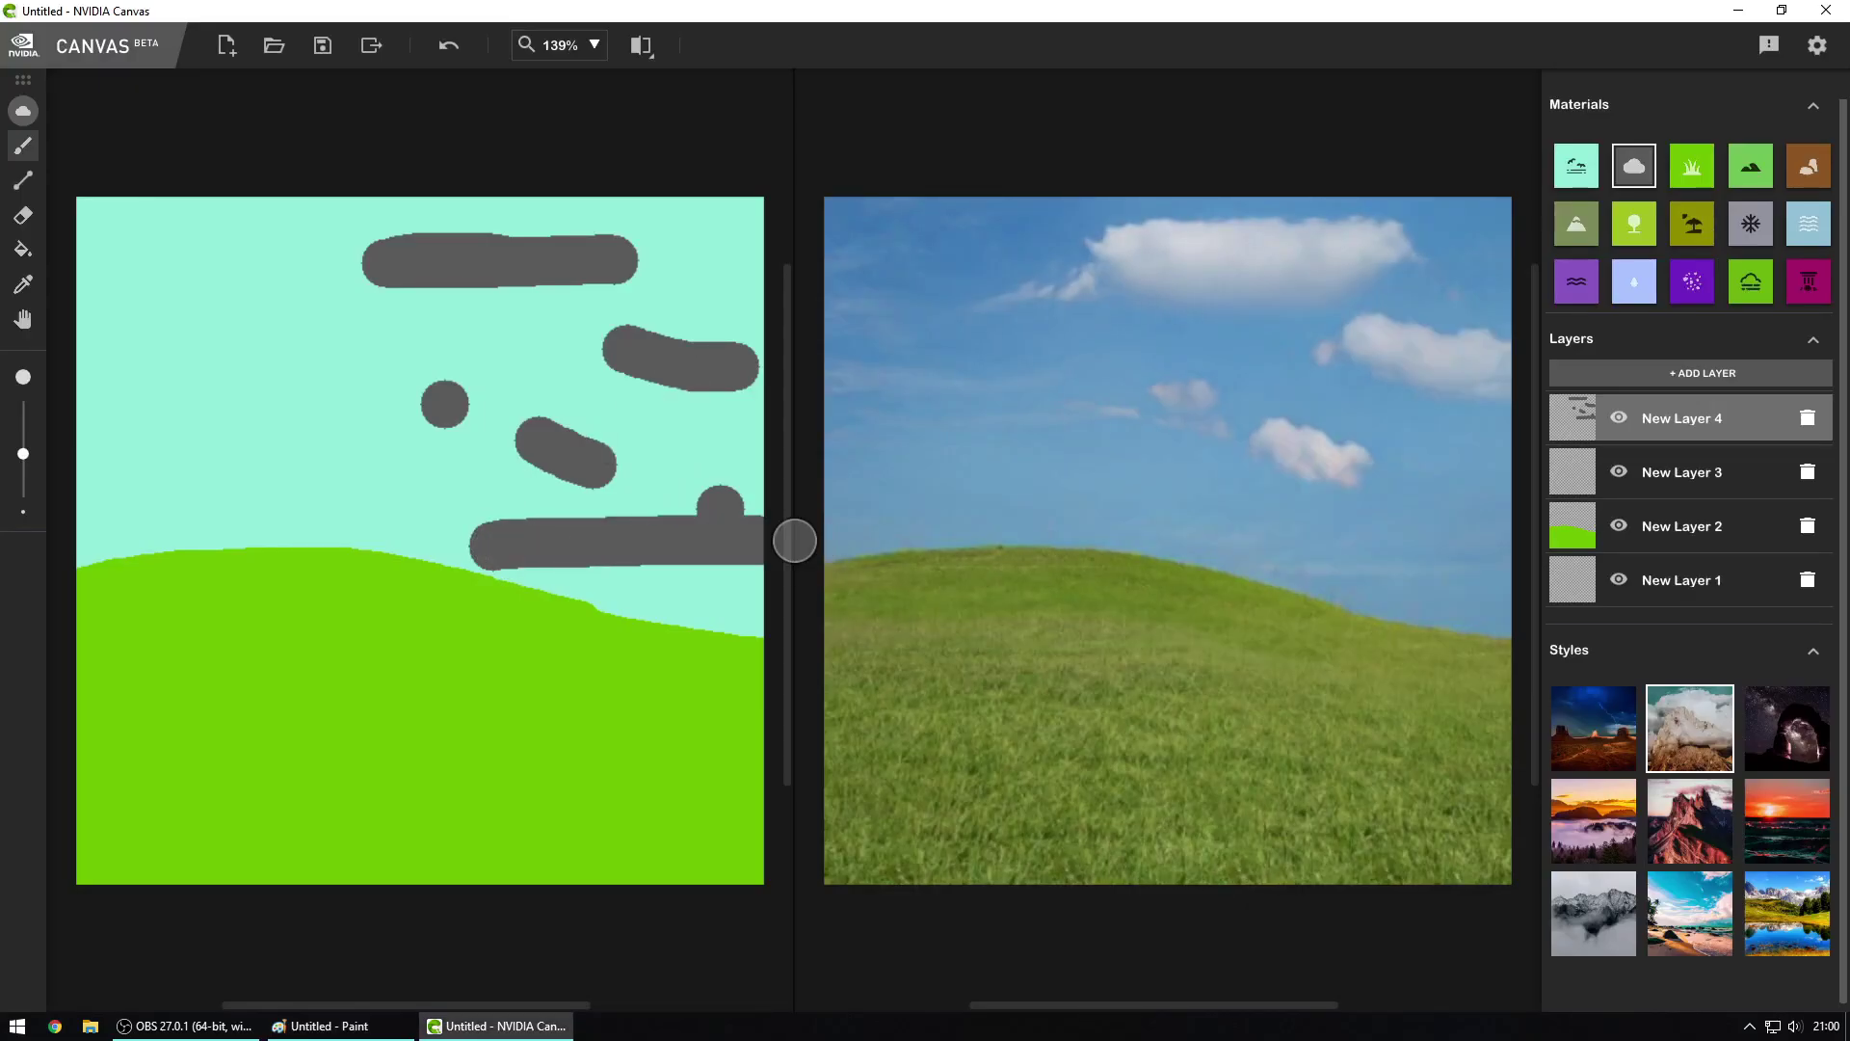
Step: Move New Layer 4 and New Layer 3 beneath New Layer 2, and paint a pointed mountain behind the hill's right slope on New Layer 3
left_click_drag(1640, 417, 1637, 521)
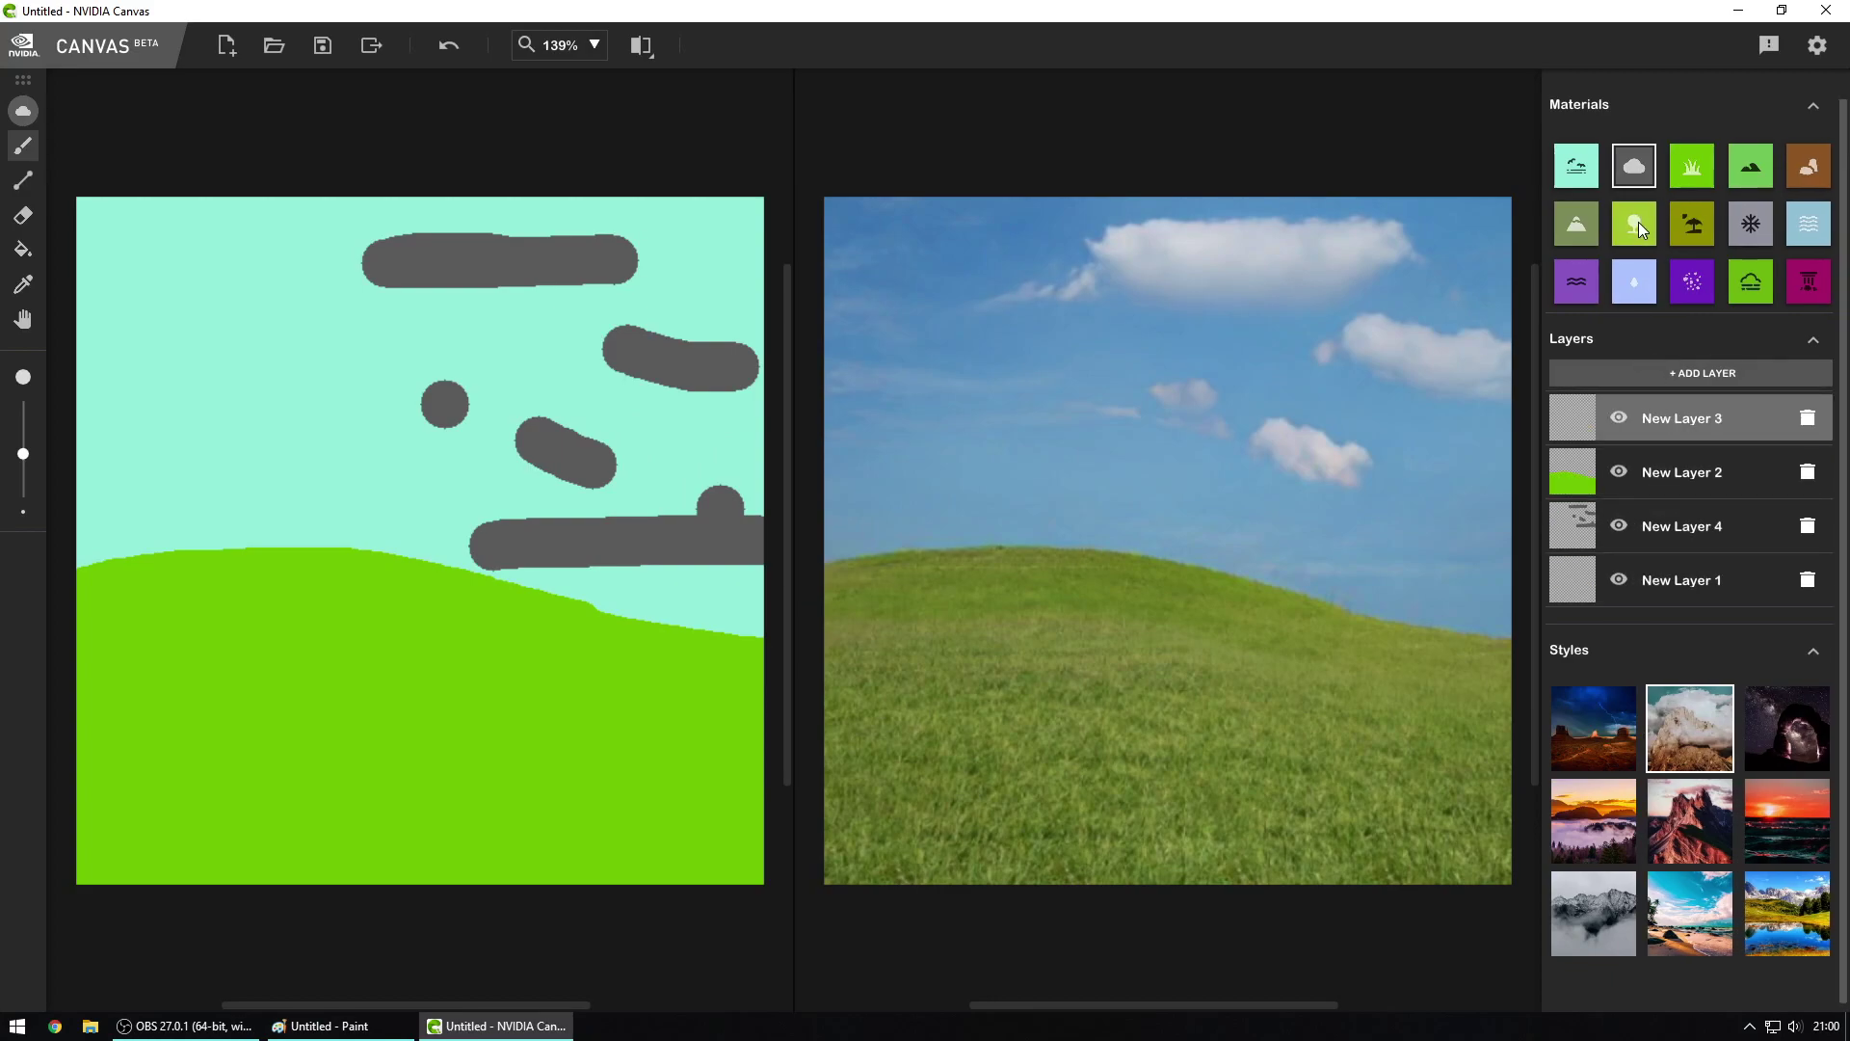
left_click_drag(1674, 424, 1680, 487)
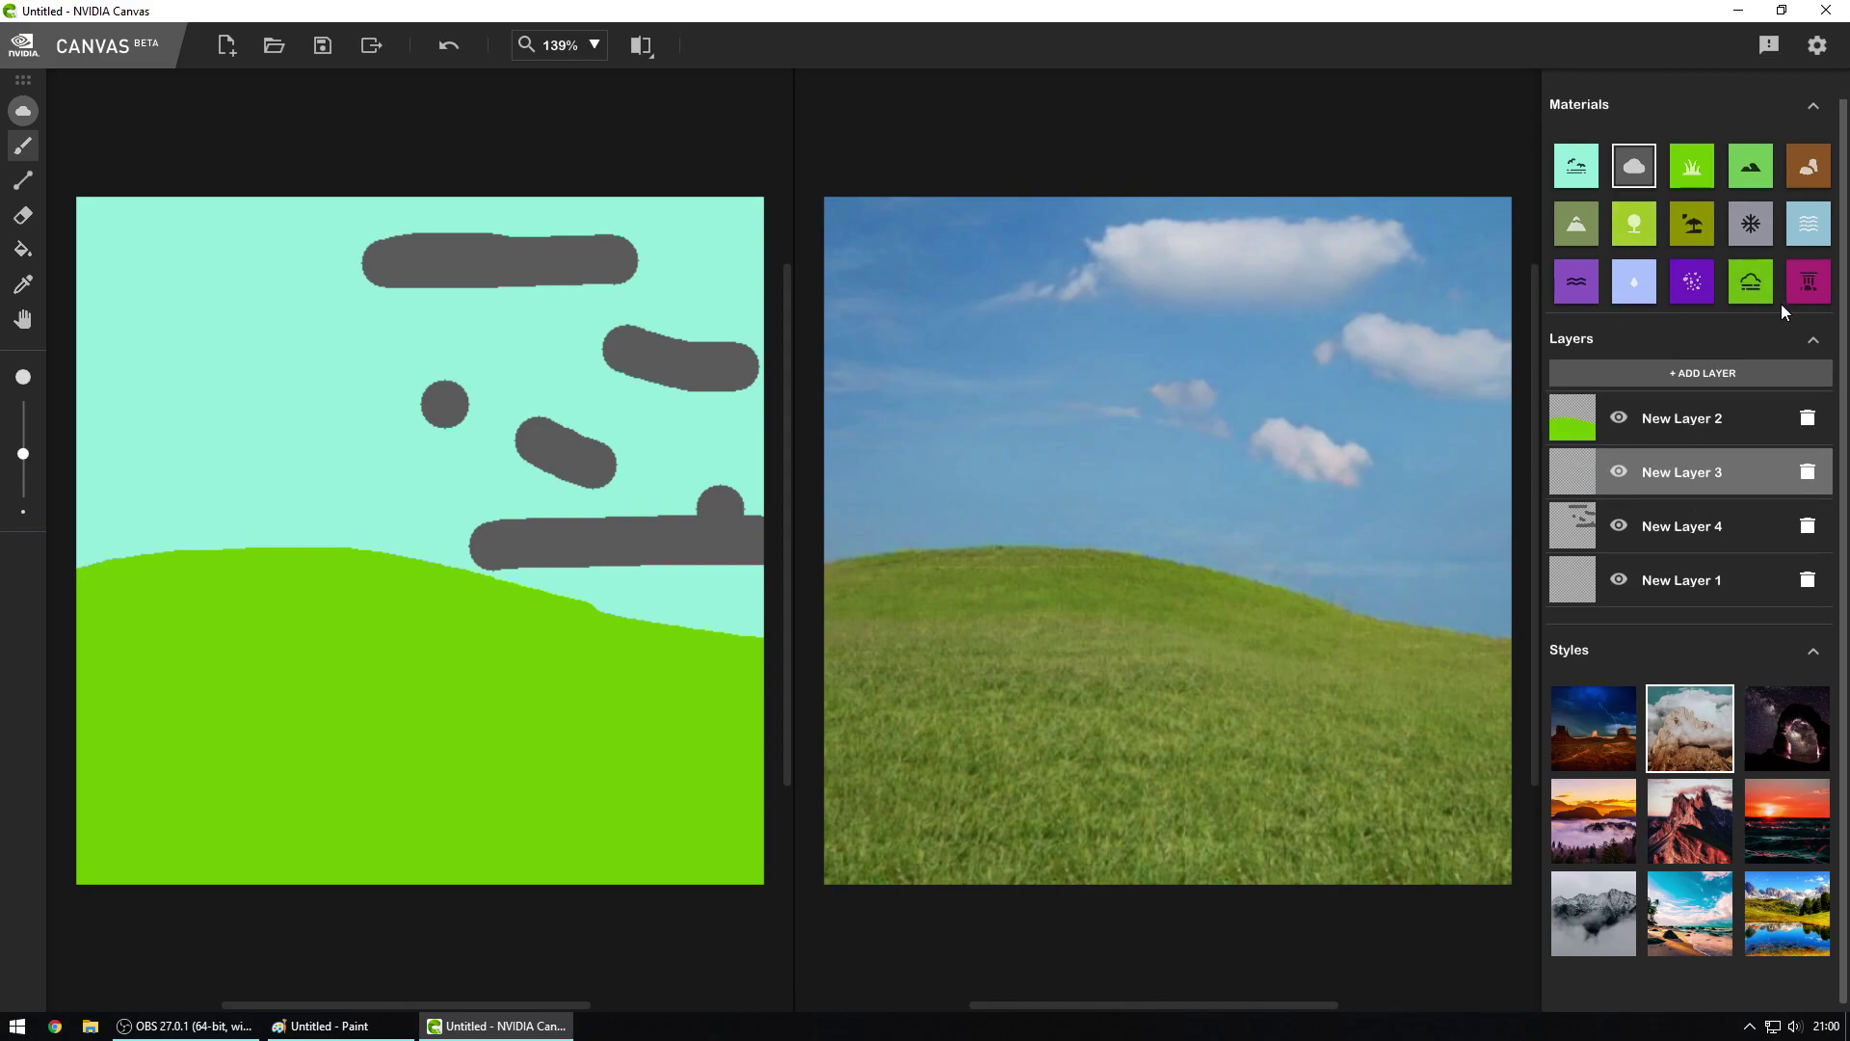
left_click(1562, 233)
key("alt+Tab")
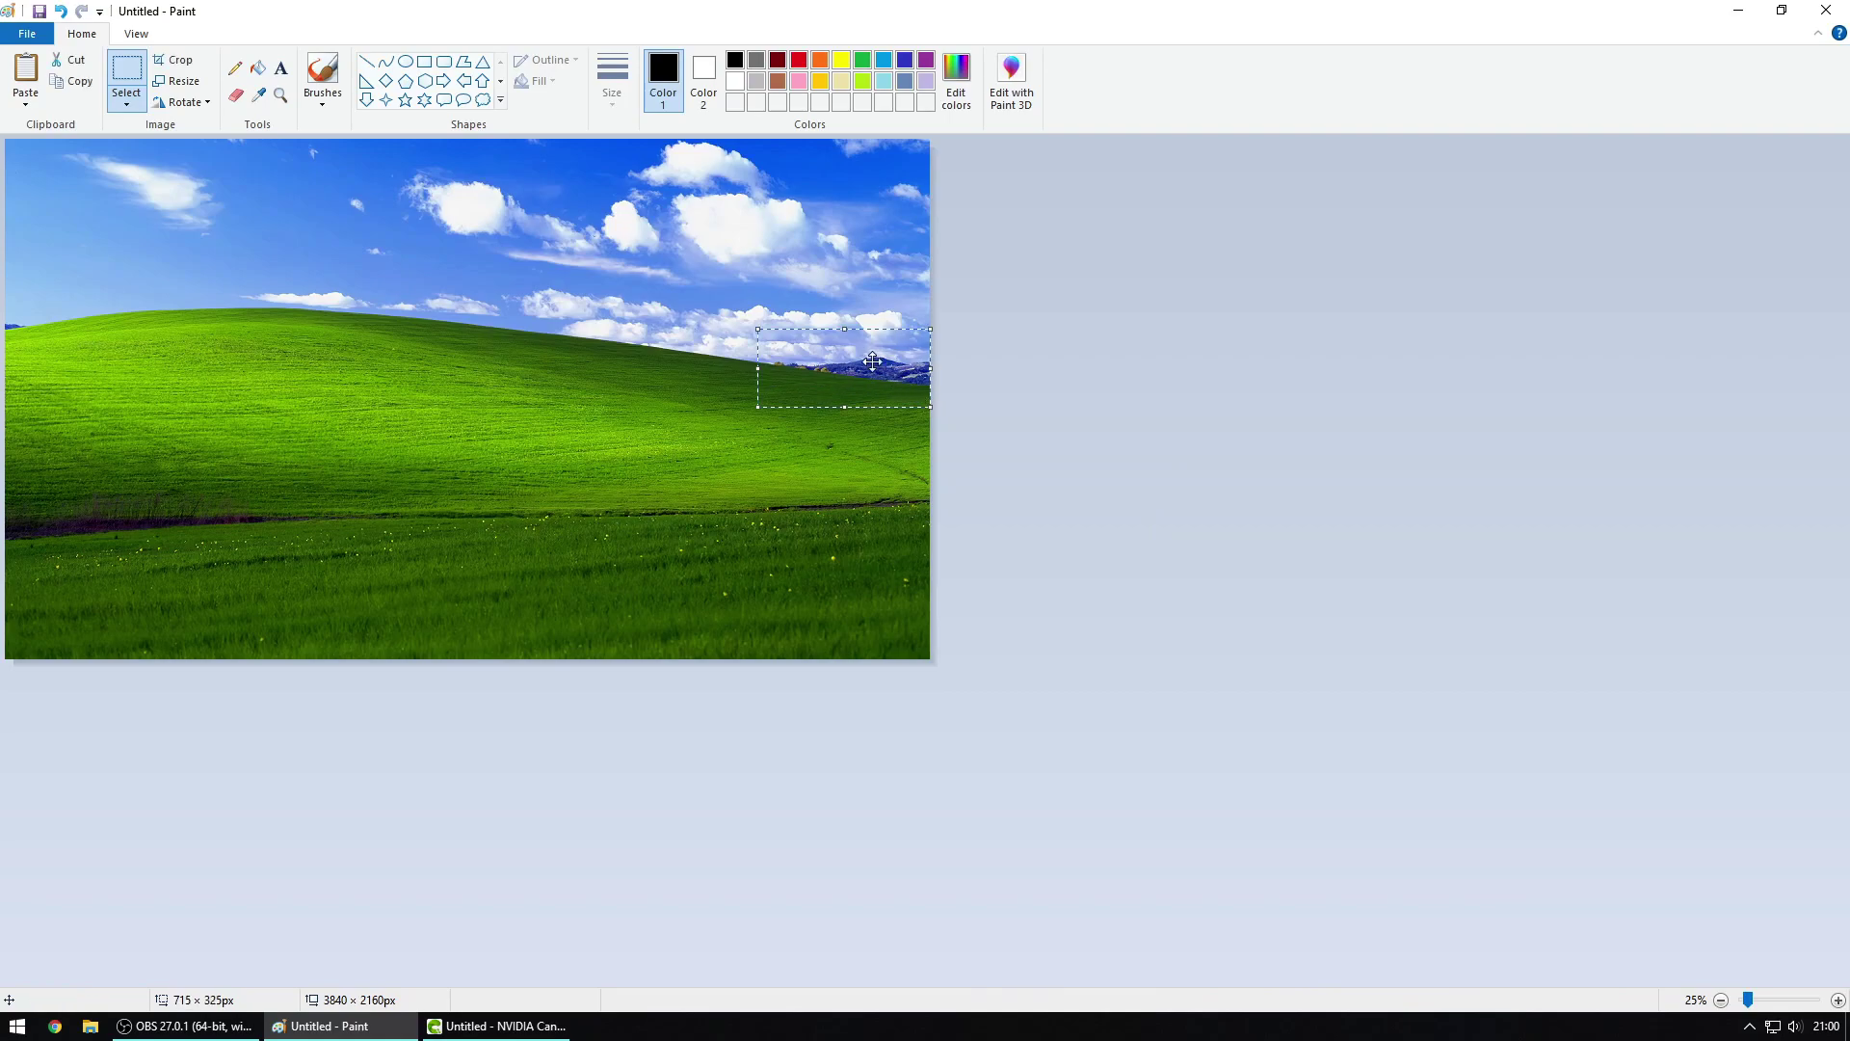
scroll(856, 362, "up", 2)
scroll(954, 400, "down", 1)
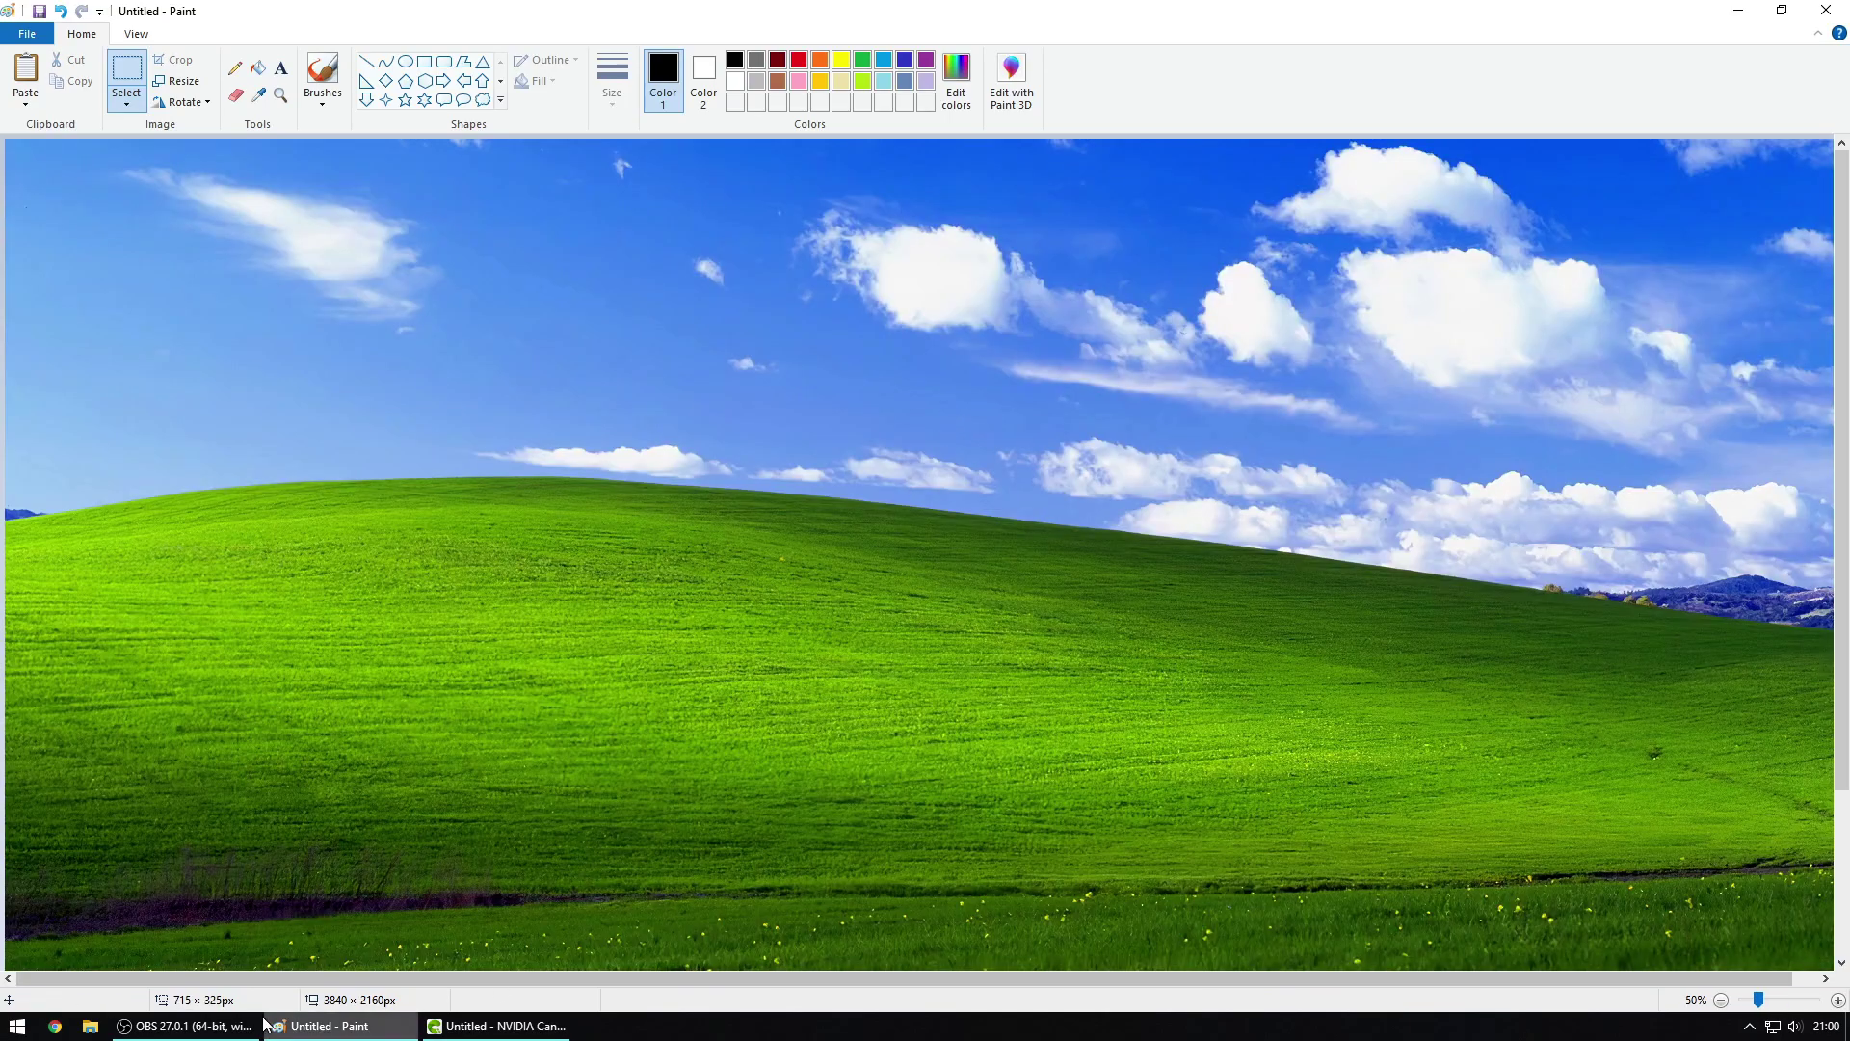
key("alt+Tab")
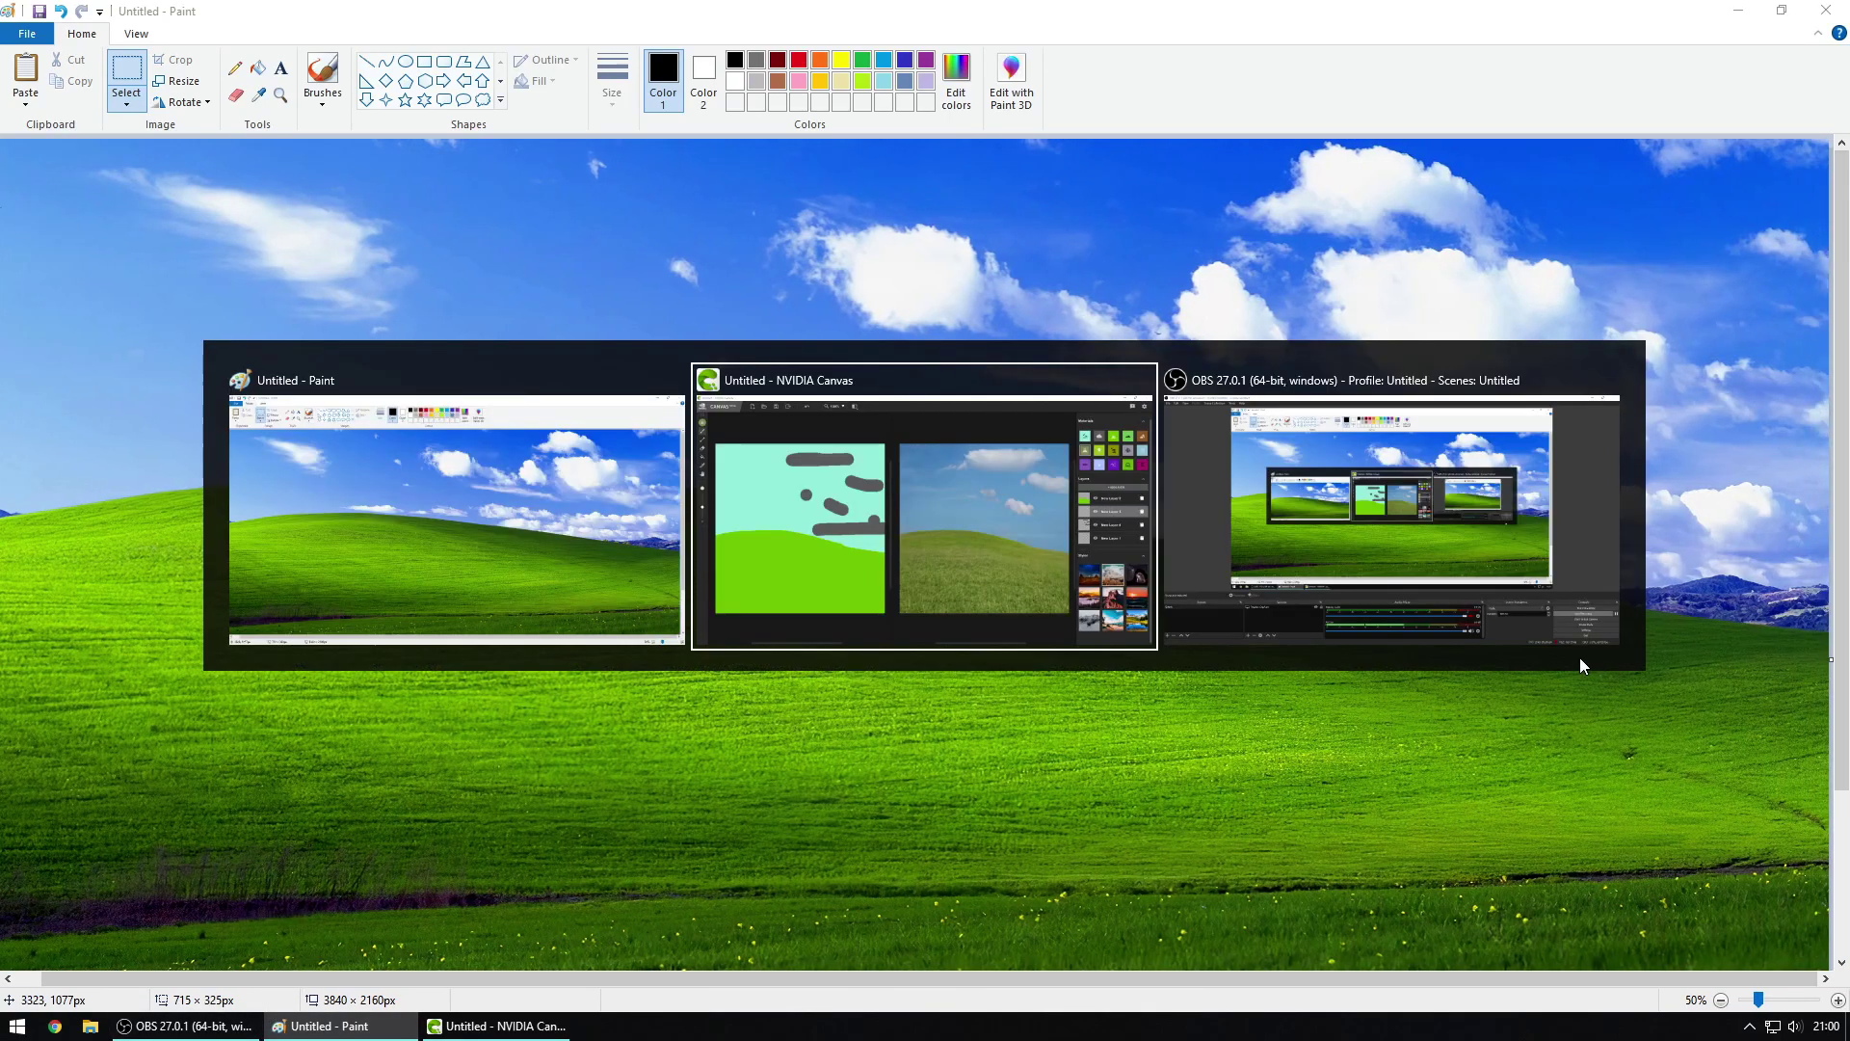
mouse_move(598, 623)
left_mouse_down()
mouse_move(731, 590)
mouse_move(680, 620)
left_mouse_up()
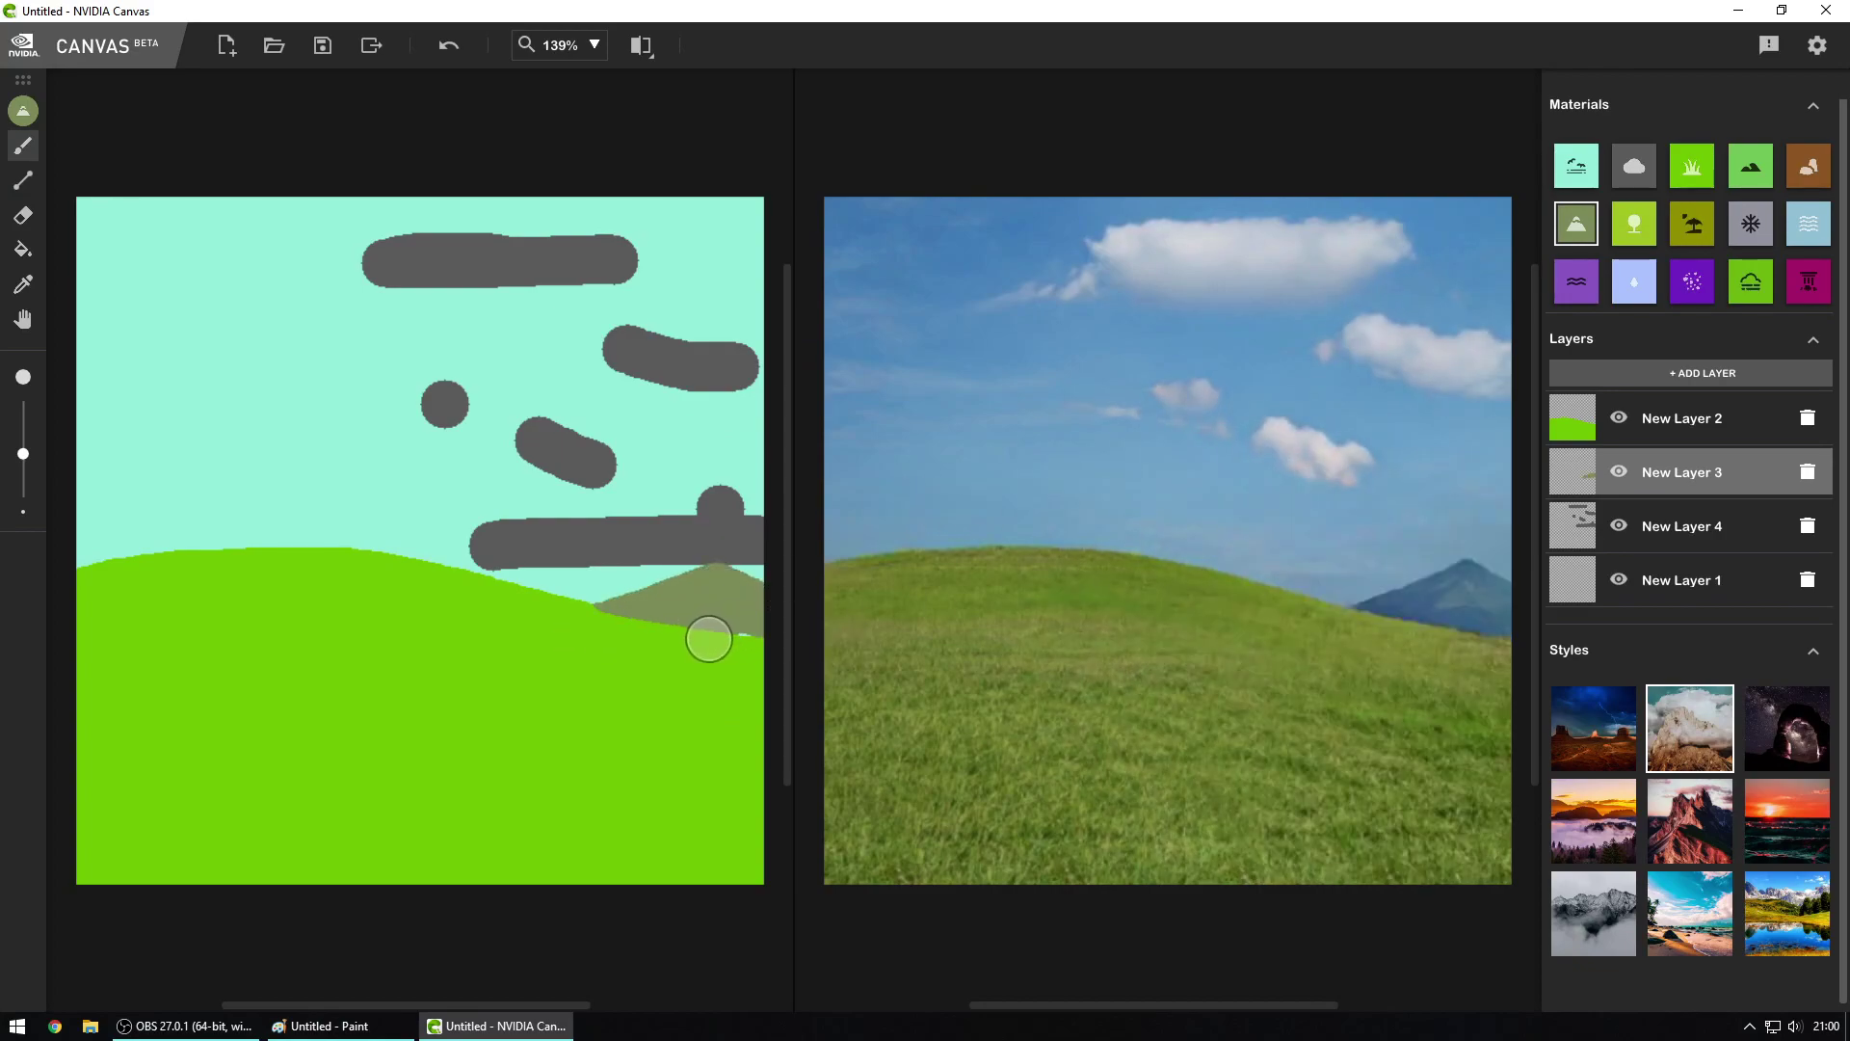
Step: Erase the mountain's peak on New Layer 3 down to a low, flat ridge, comparing it with the Paint reference
key("alt+Tab")
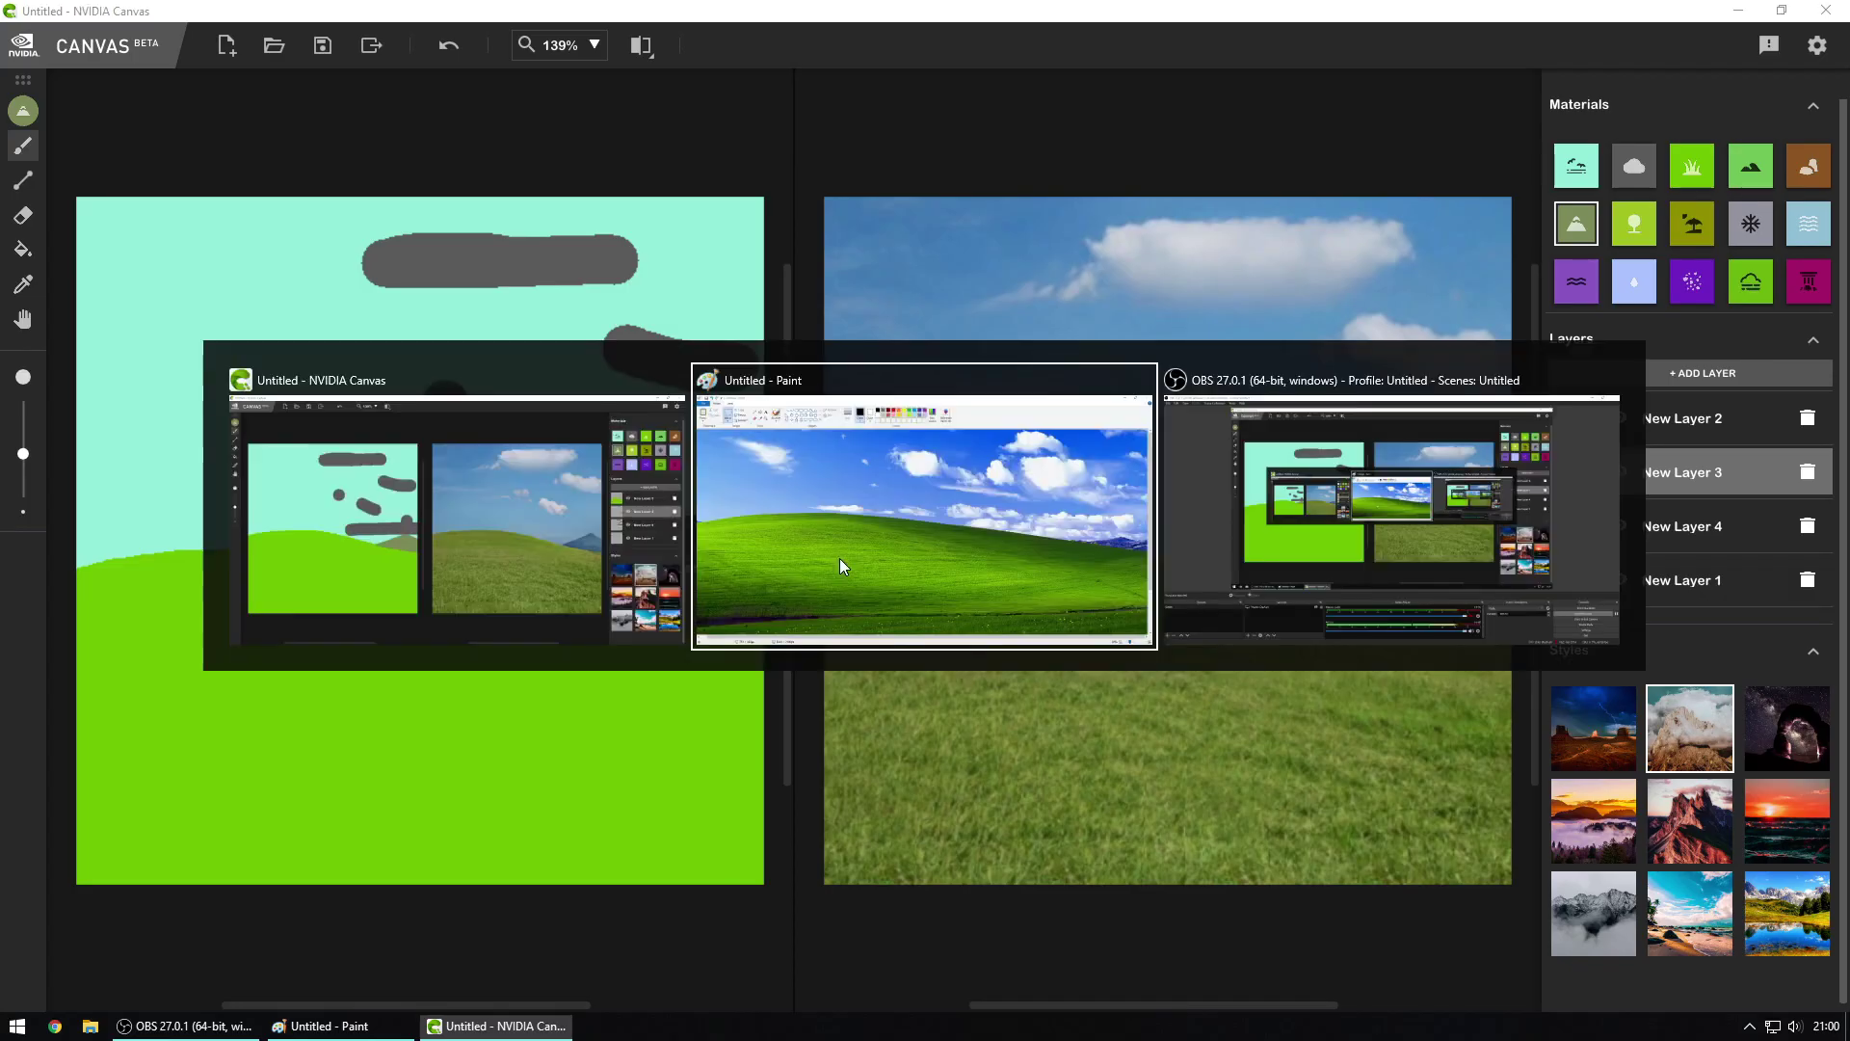
key("alt+Tab")
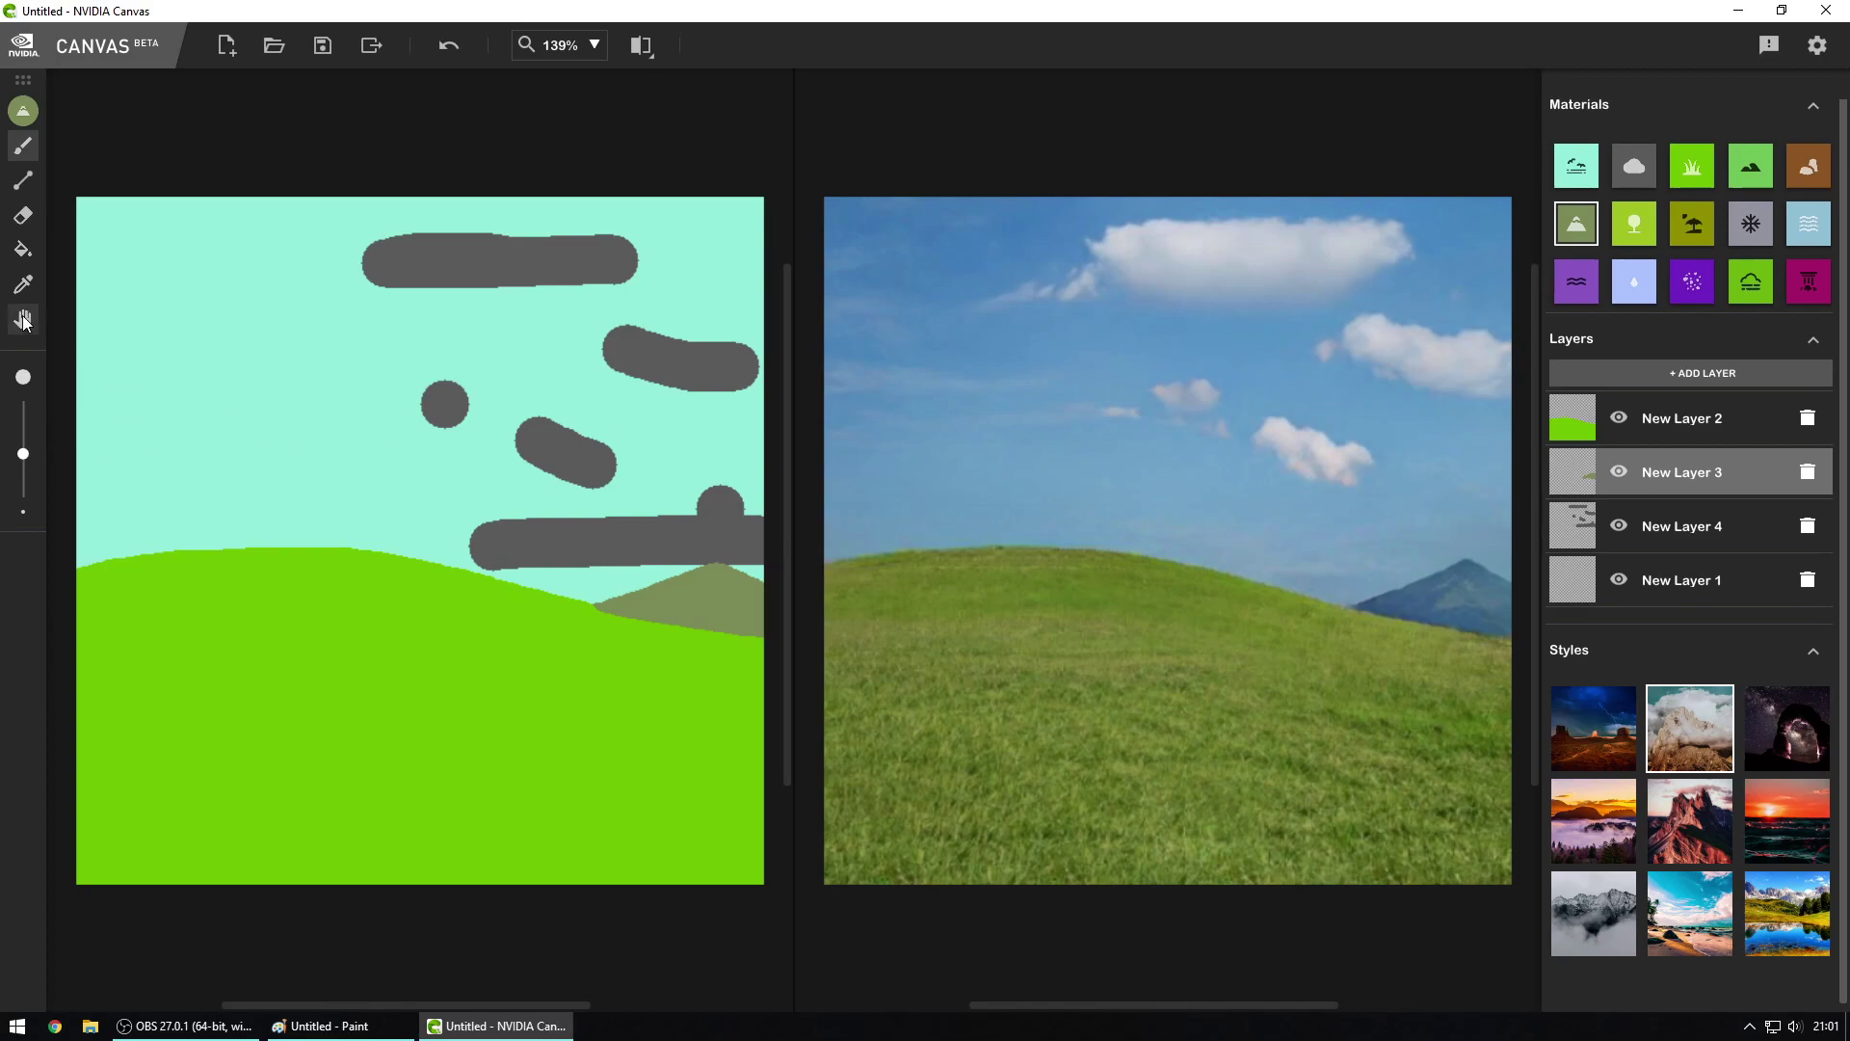
left_click(23, 215)
left_click_drag(627, 545, 770, 563)
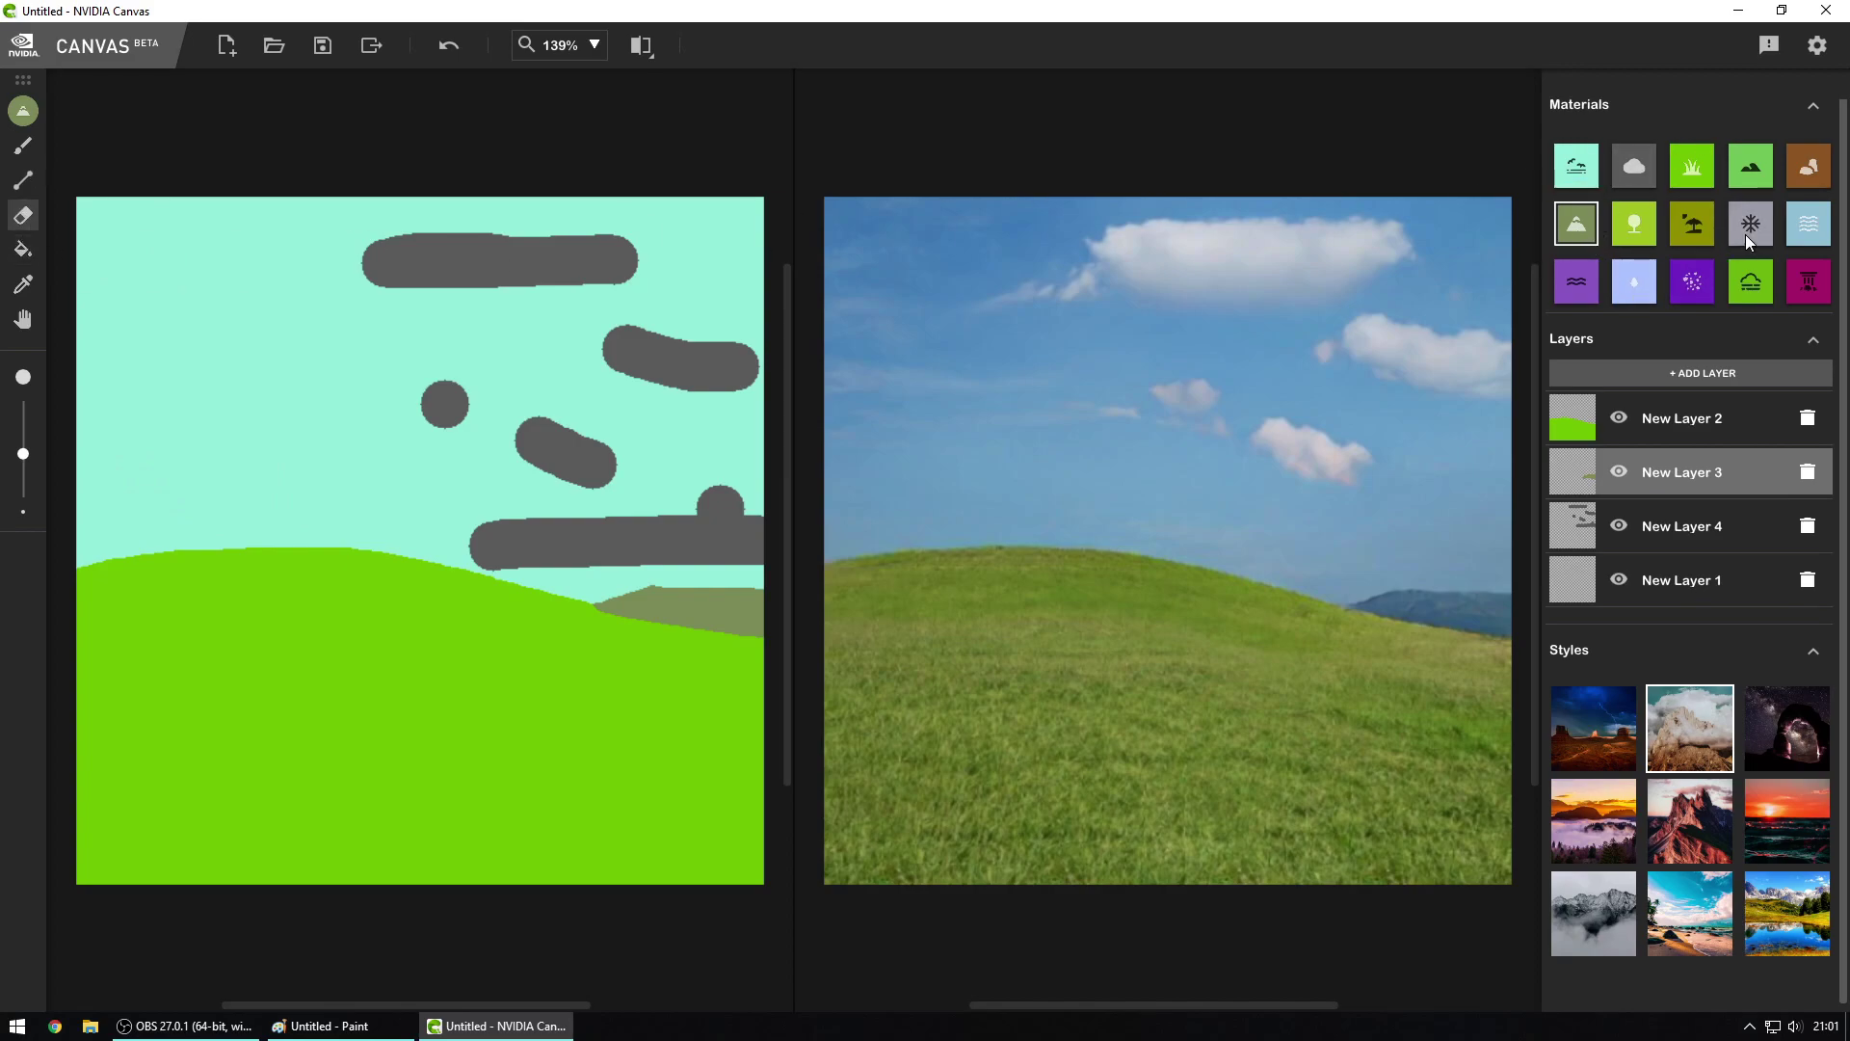
key("alt+Tab")
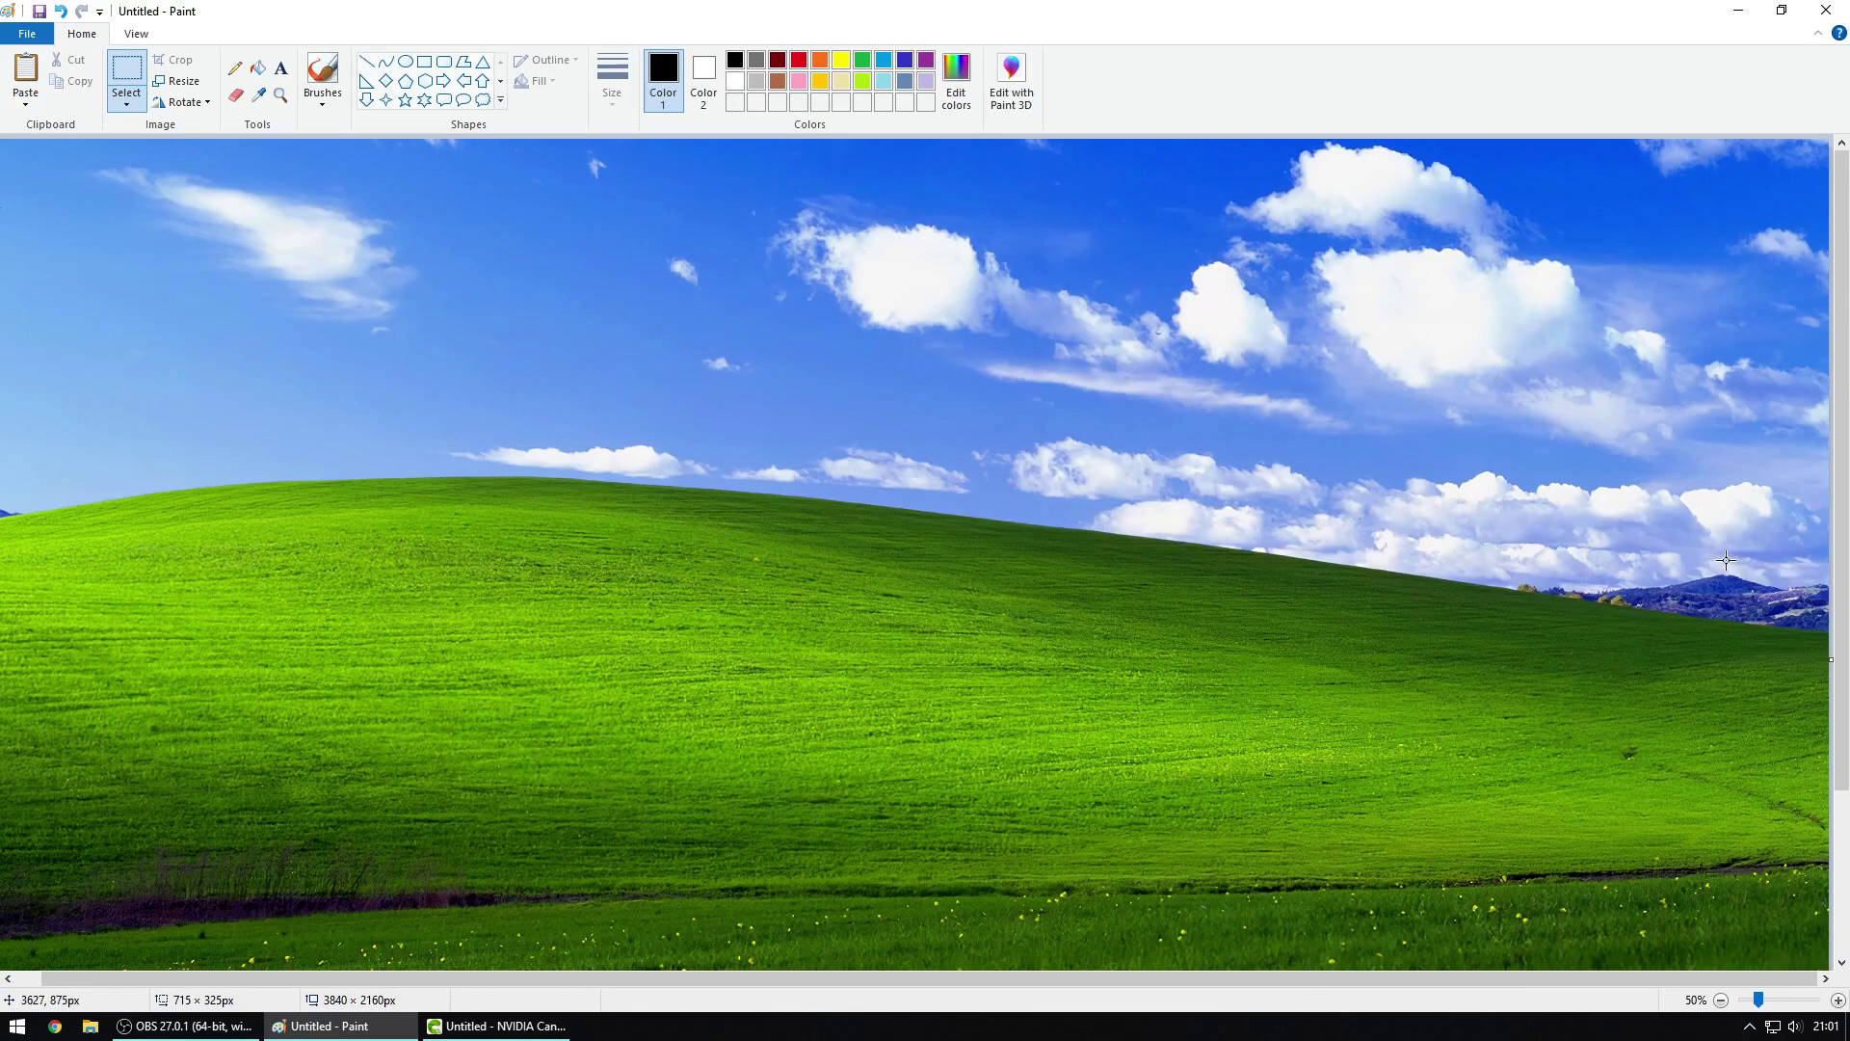
key("alt+Tab")
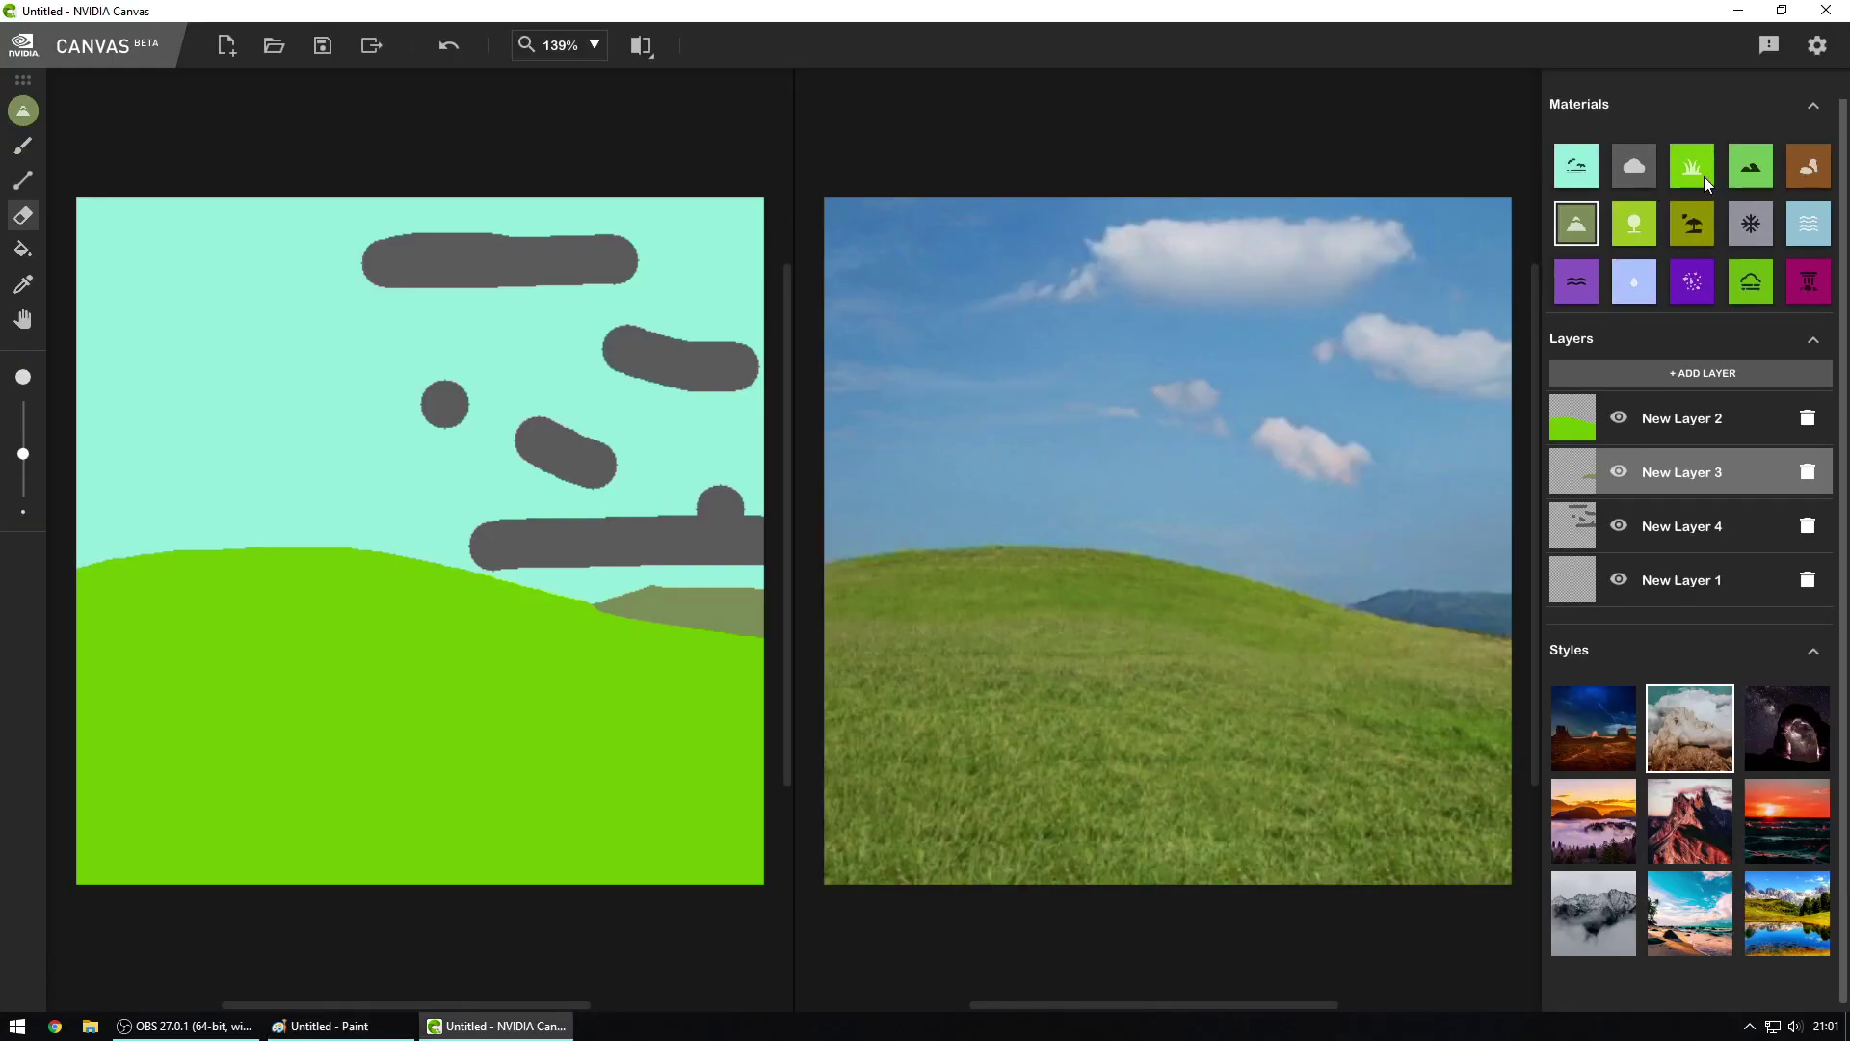
Step: Examine the hill's surface, the dark strip and the foreground grass in the Paint reference photo
key("alt+Tab")
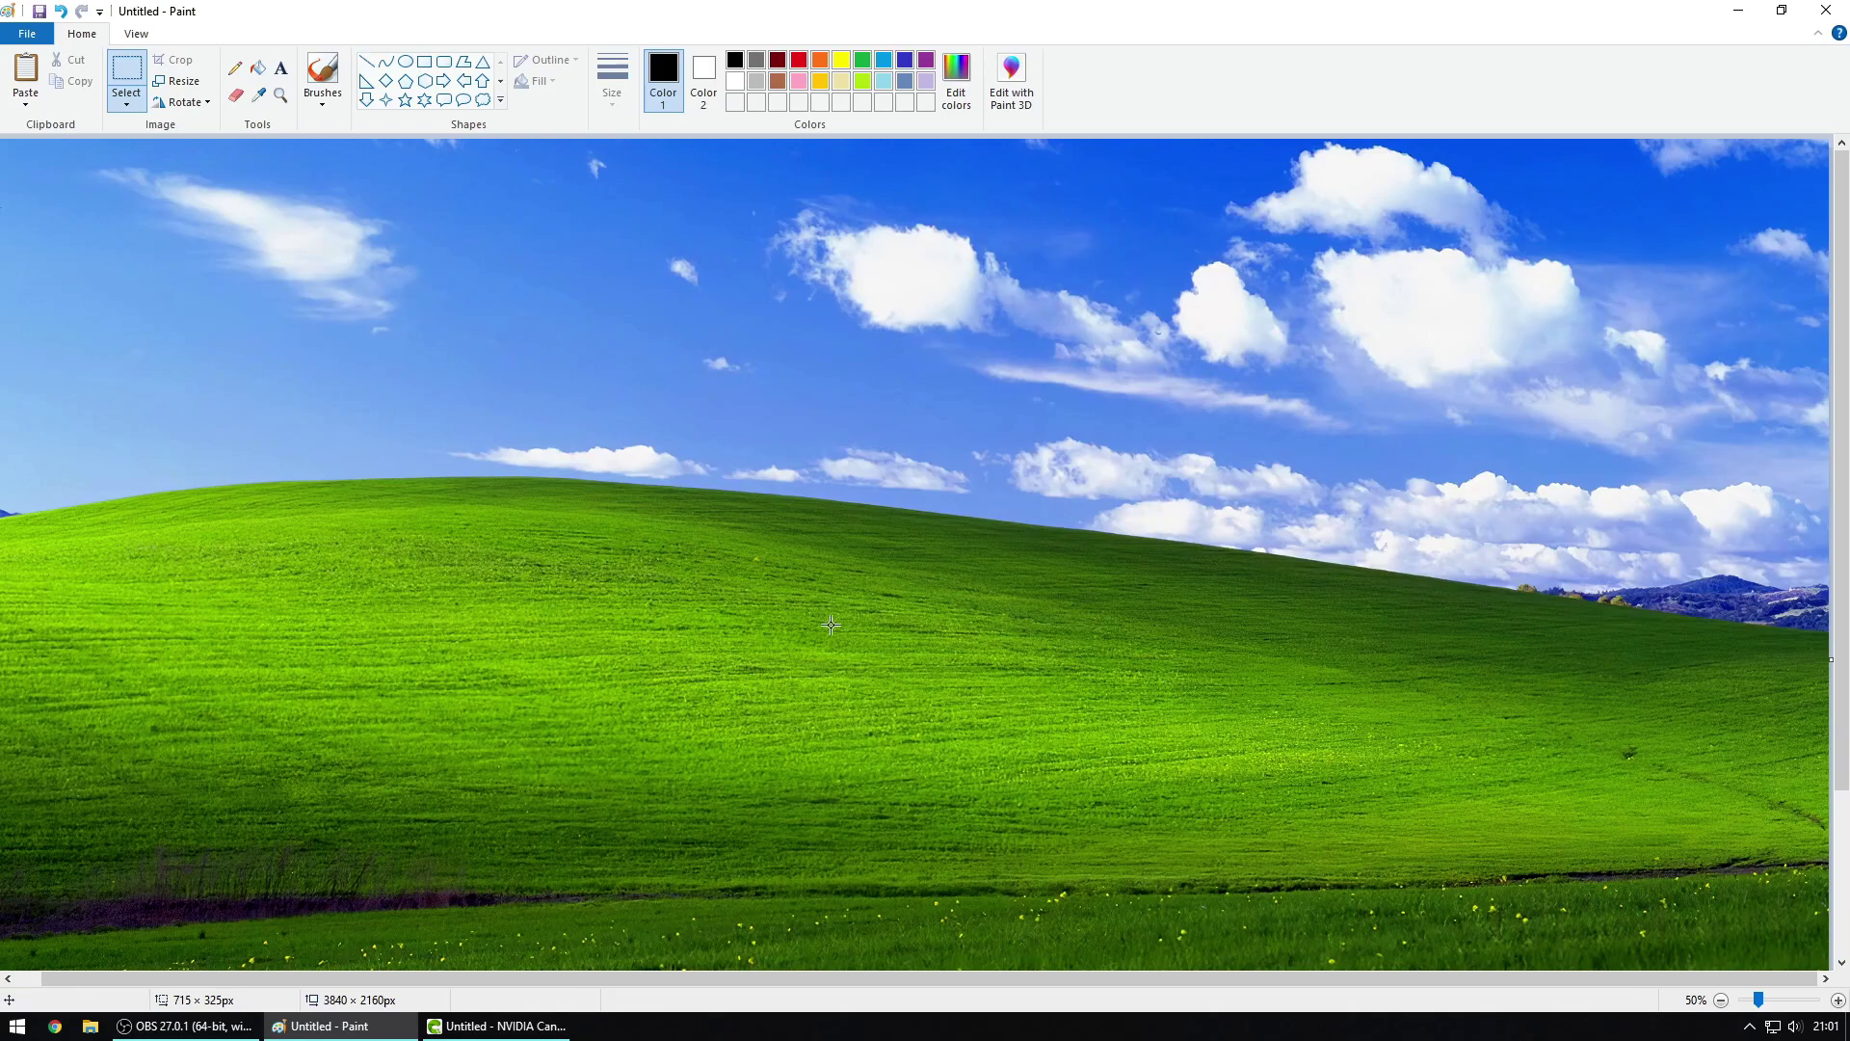
scroll(839, 625, "down", 2)
scroll(743, 607, "down", 1)
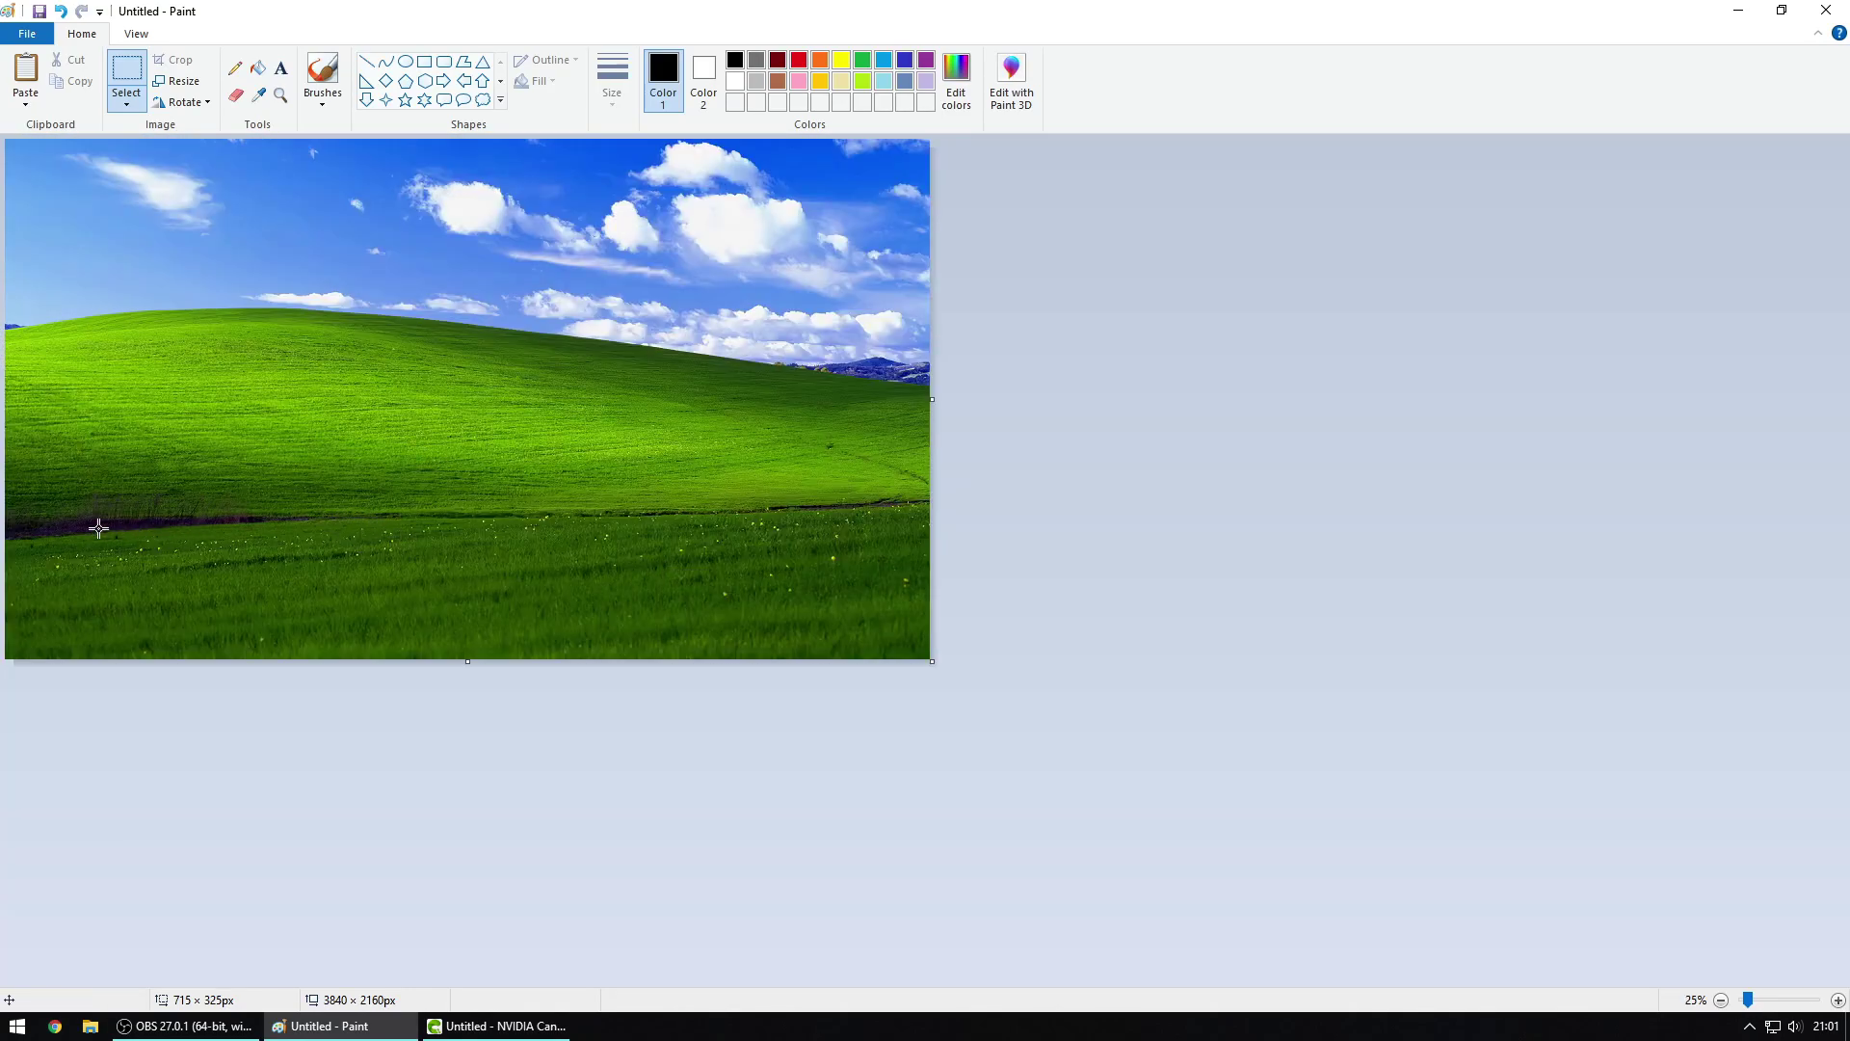
left_click_drag(754, 580, 927, 590)
left_click(104, 241)
left_click_drag(289, 533, 302, 546)
key("ctrl+z")
key("alt+Tab")
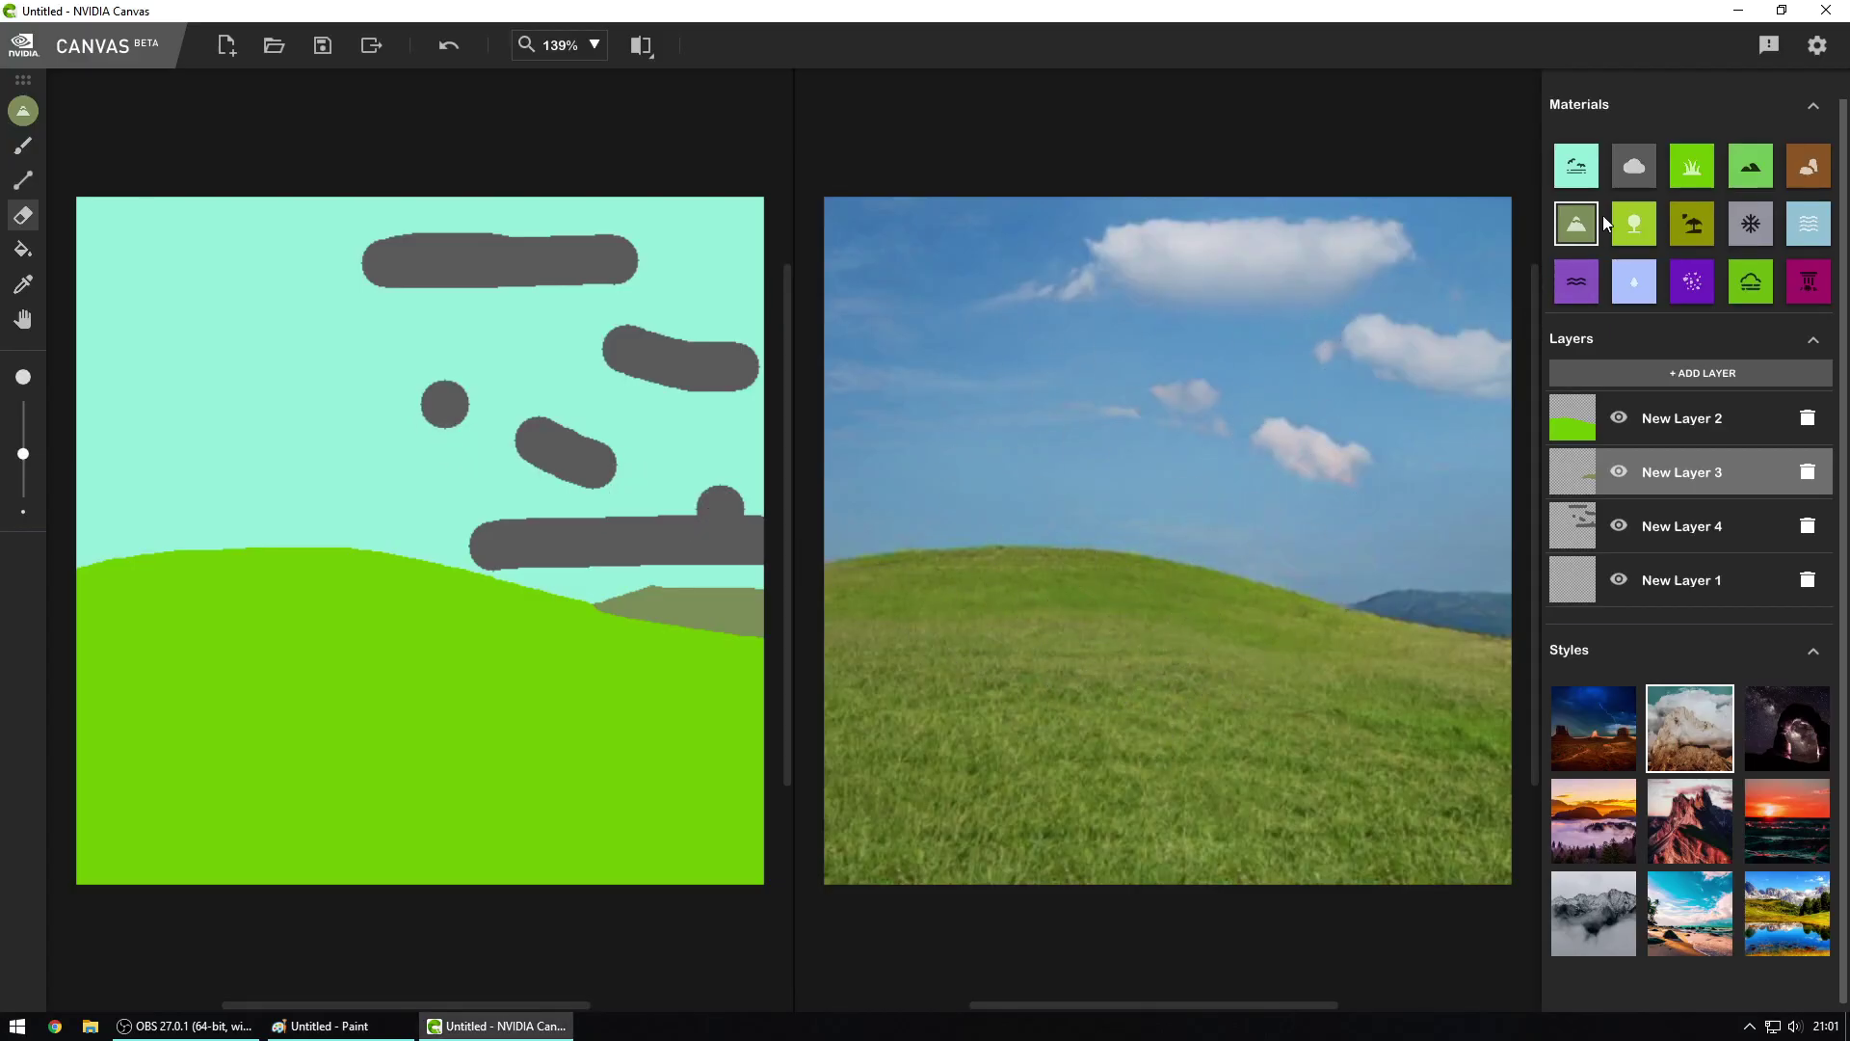
Step: Try the hill material on New Layer 2, first as a mound and then as a band along the crest, and undo both attempts
left_click(1704, 165)
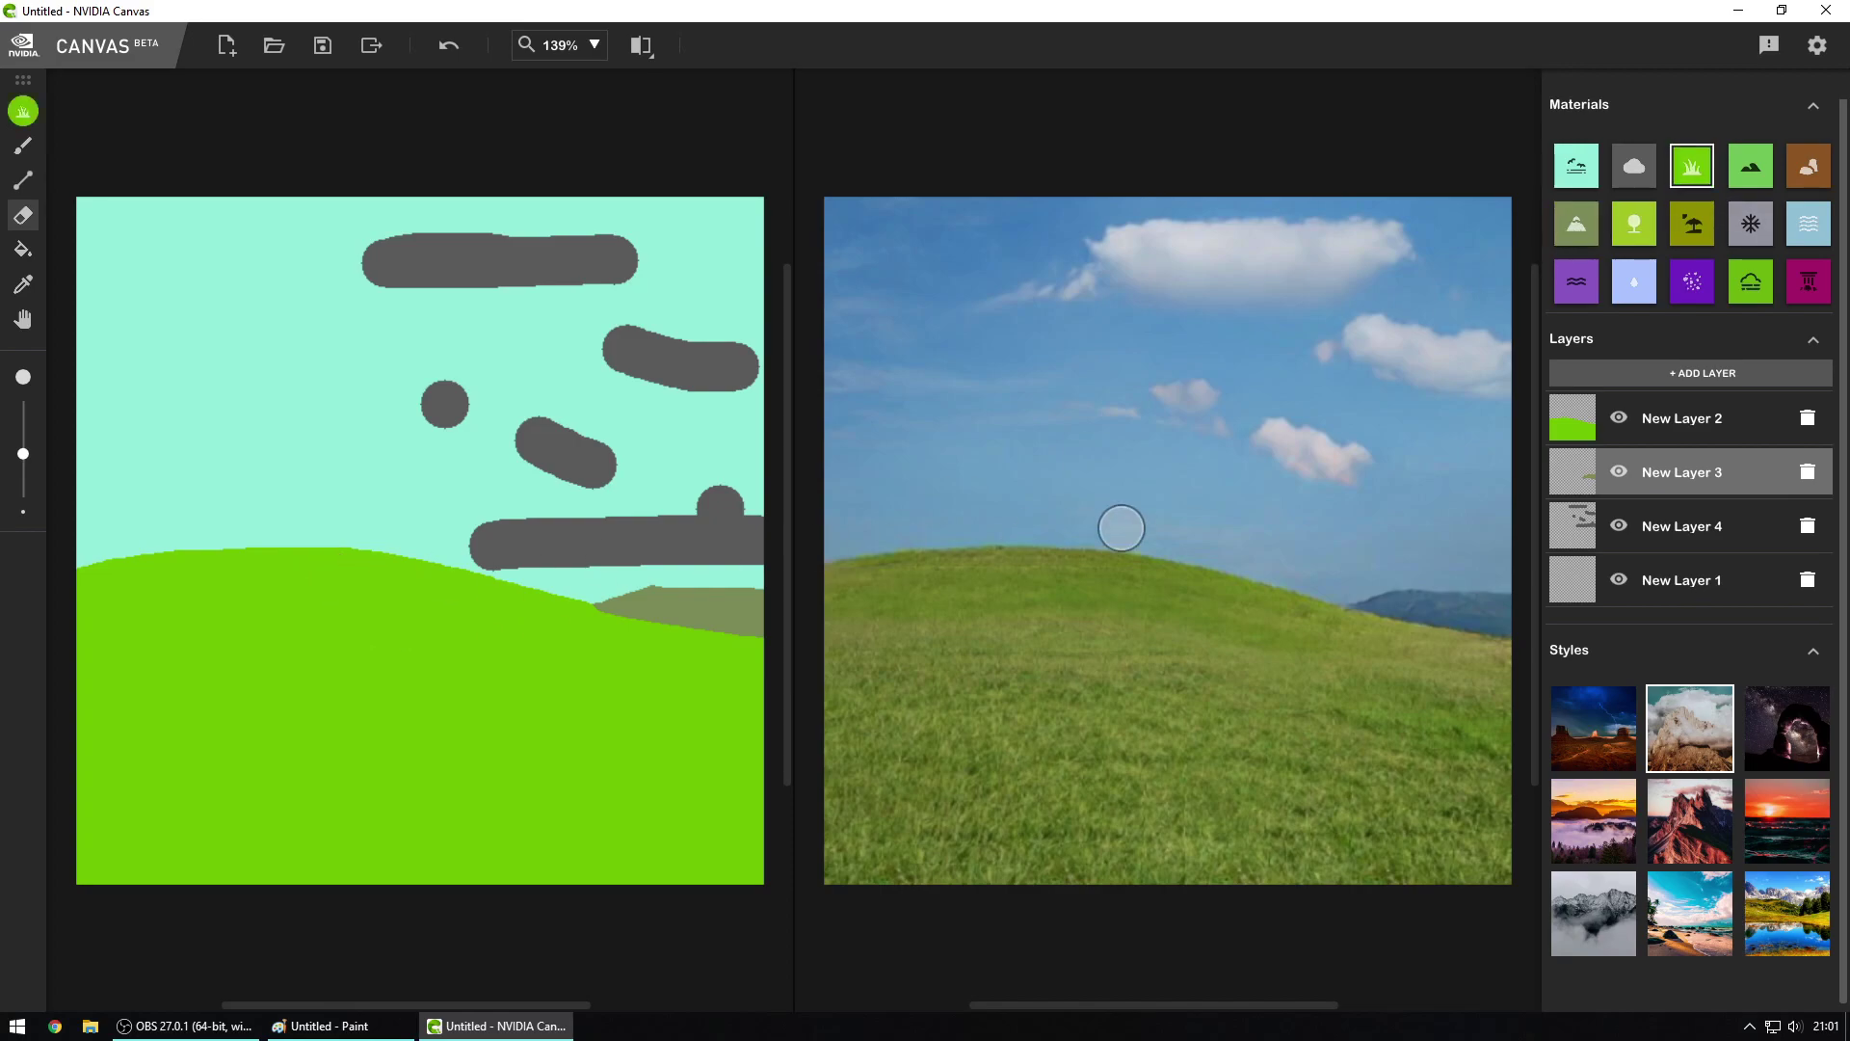
left_click(1751, 166)
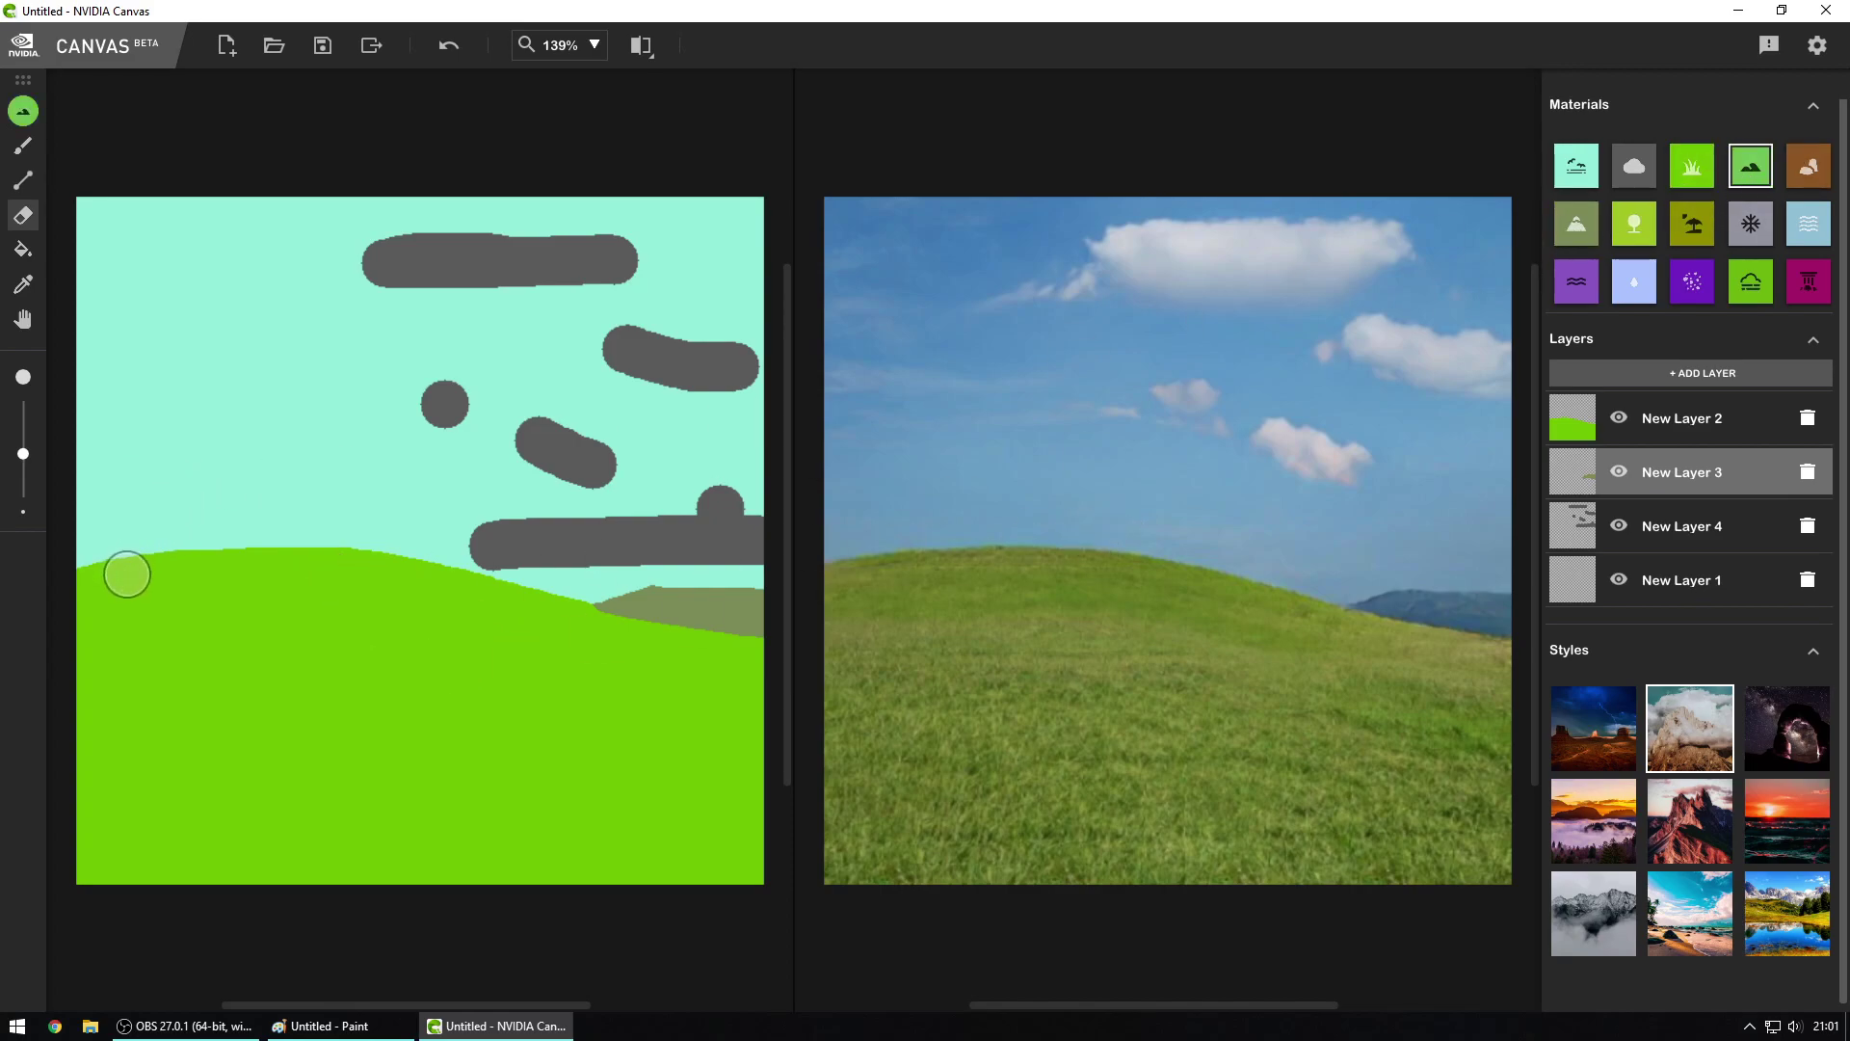
left_click(1699, 427)
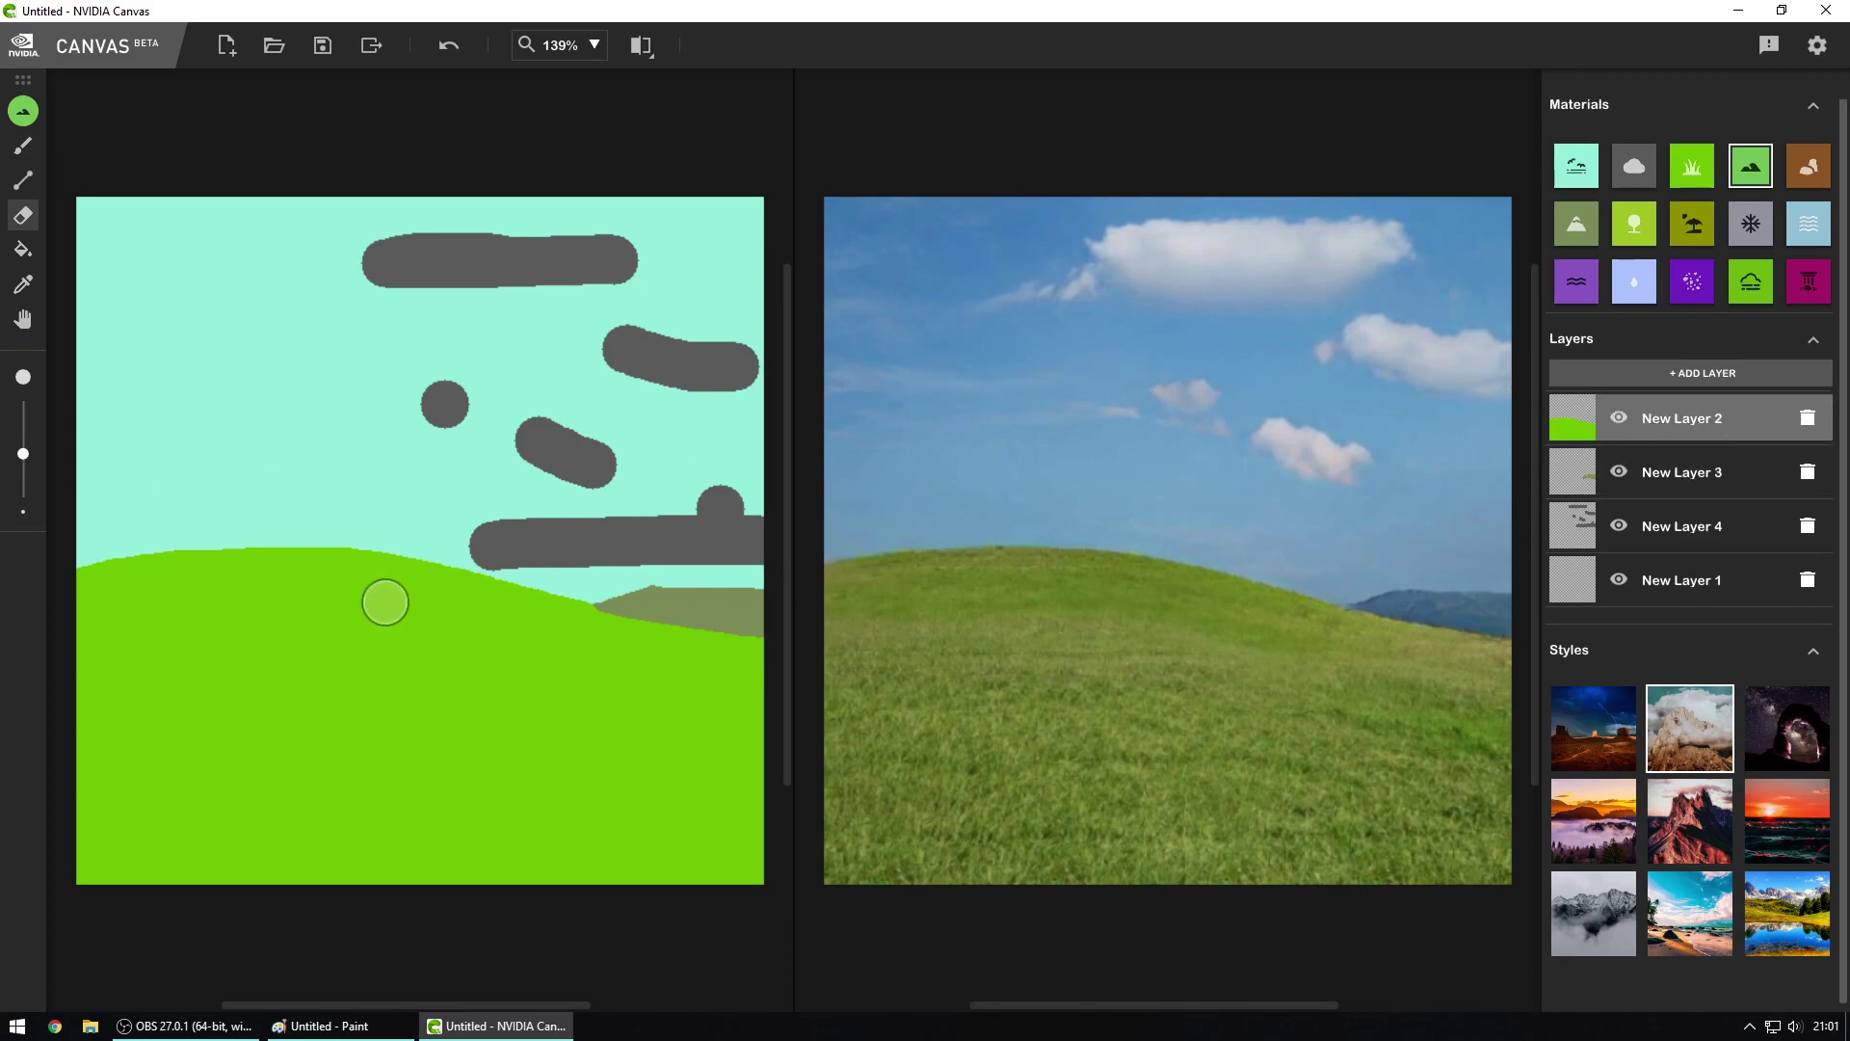
mouse_move(113, 590)
left_mouse_down()
mouse_move(249, 488)
mouse_move(280, 571)
left_mouse_up()
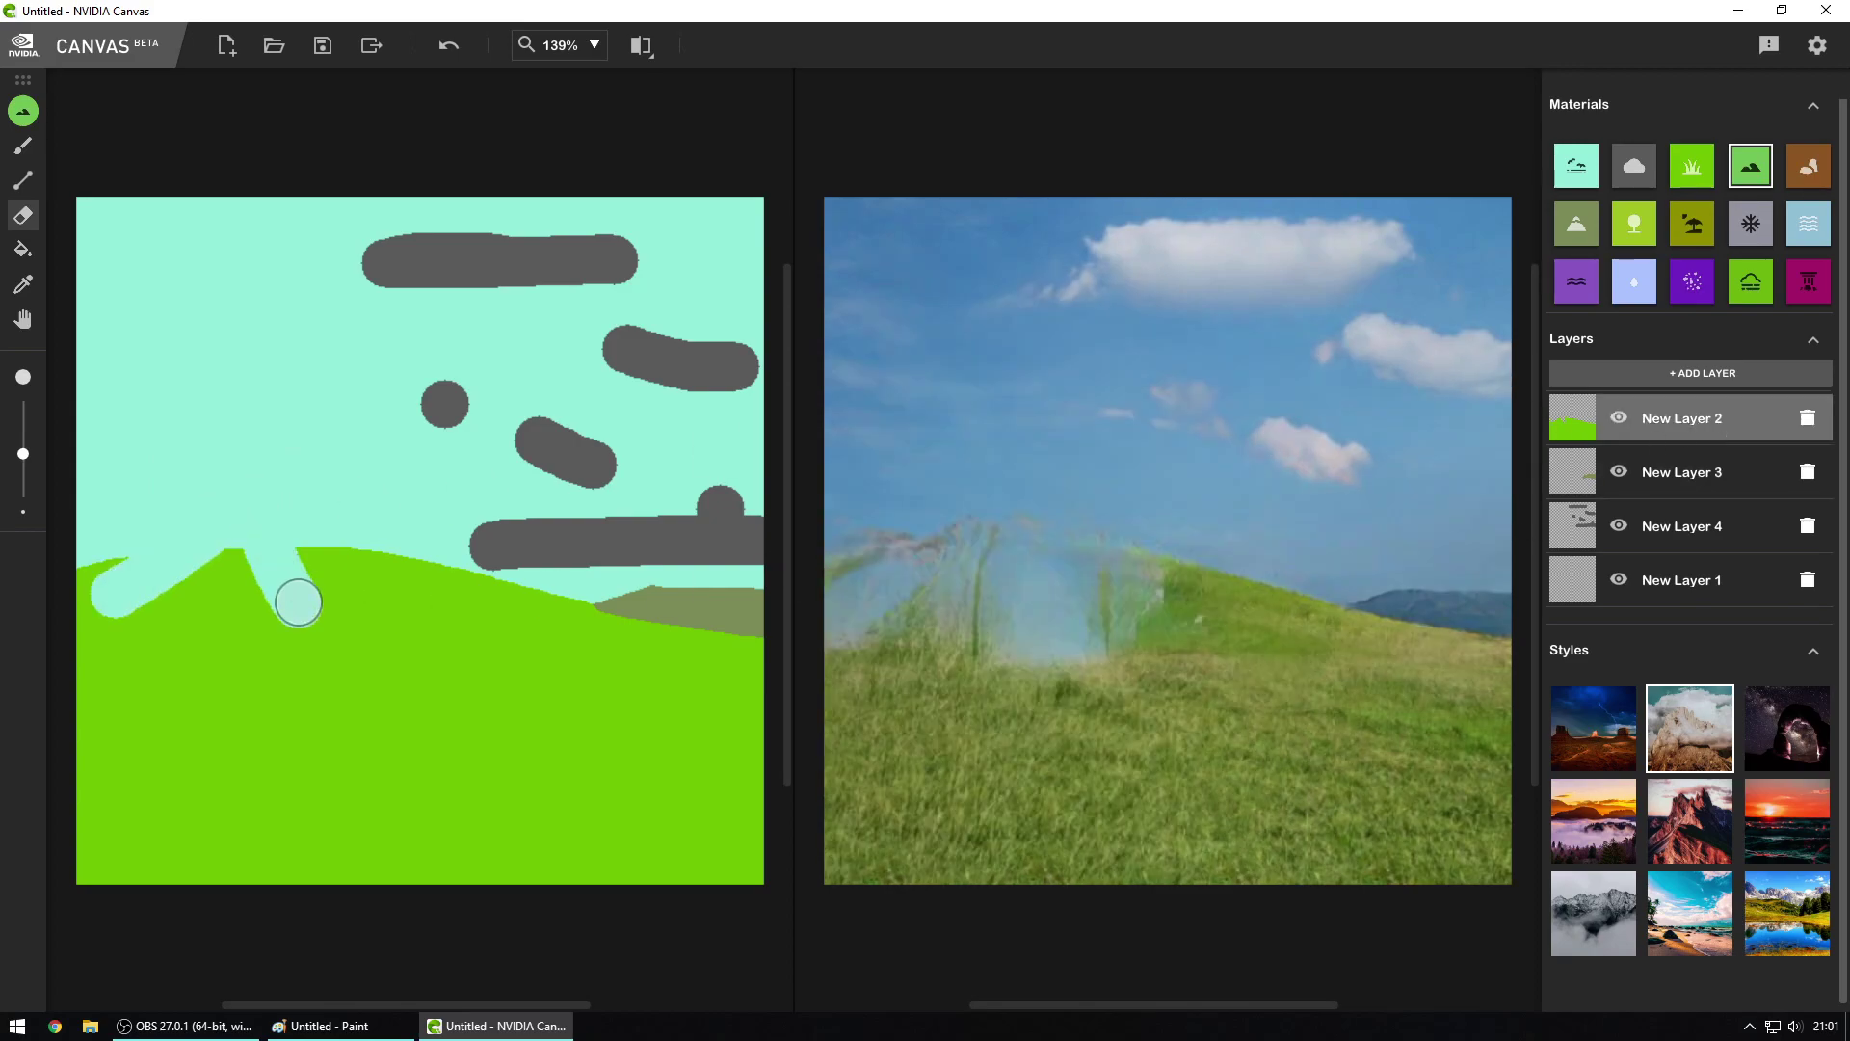
key("ctrl+z")
key("b")
mouse_move(111, 612)
left_mouse_down()
mouse_move(216, 496)
mouse_move(260, 567)
mouse_move(252, 627)
mouse_move(142, 605)
mouse_move(186, 598)
left_mouse_up()
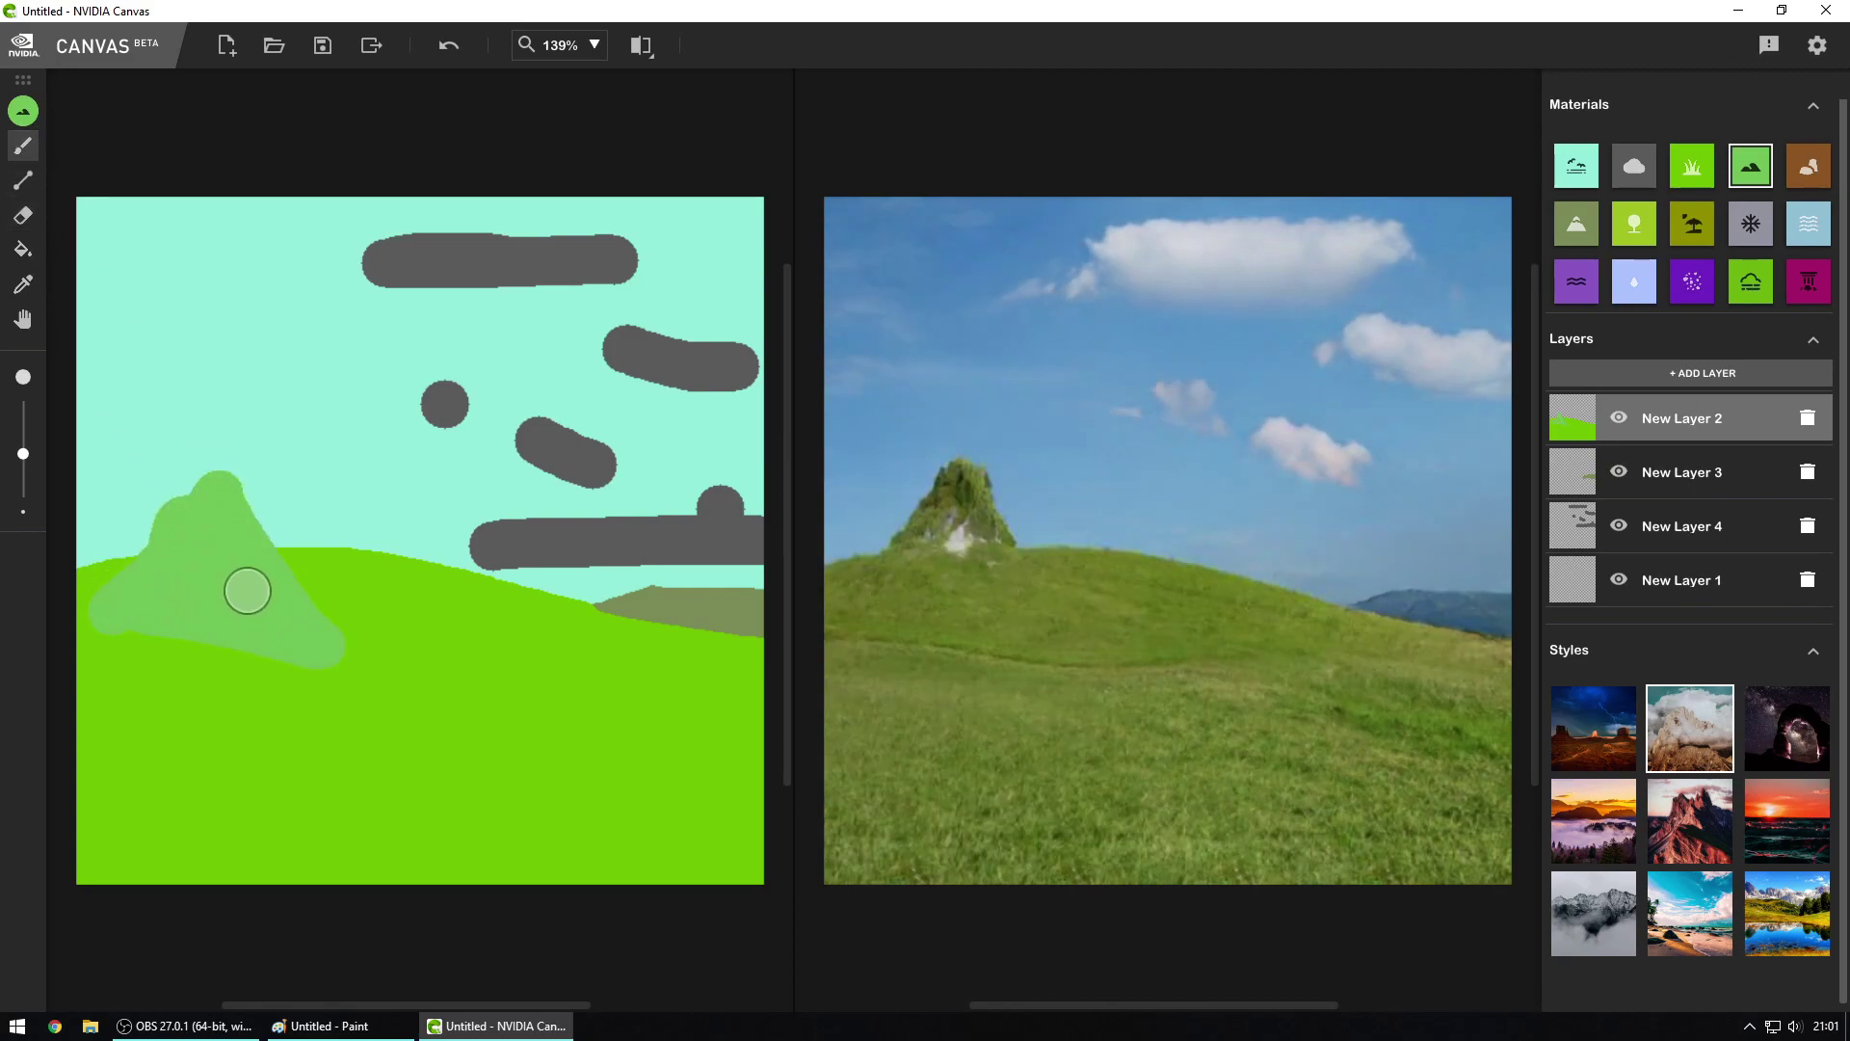
key("ctrl+z")
mouse_move(82, 582)
left_mouse_down()
mouse_move(246, 559)
mouse_move(418, 576)
mouse_move(772, 660)
left_mouse_up()
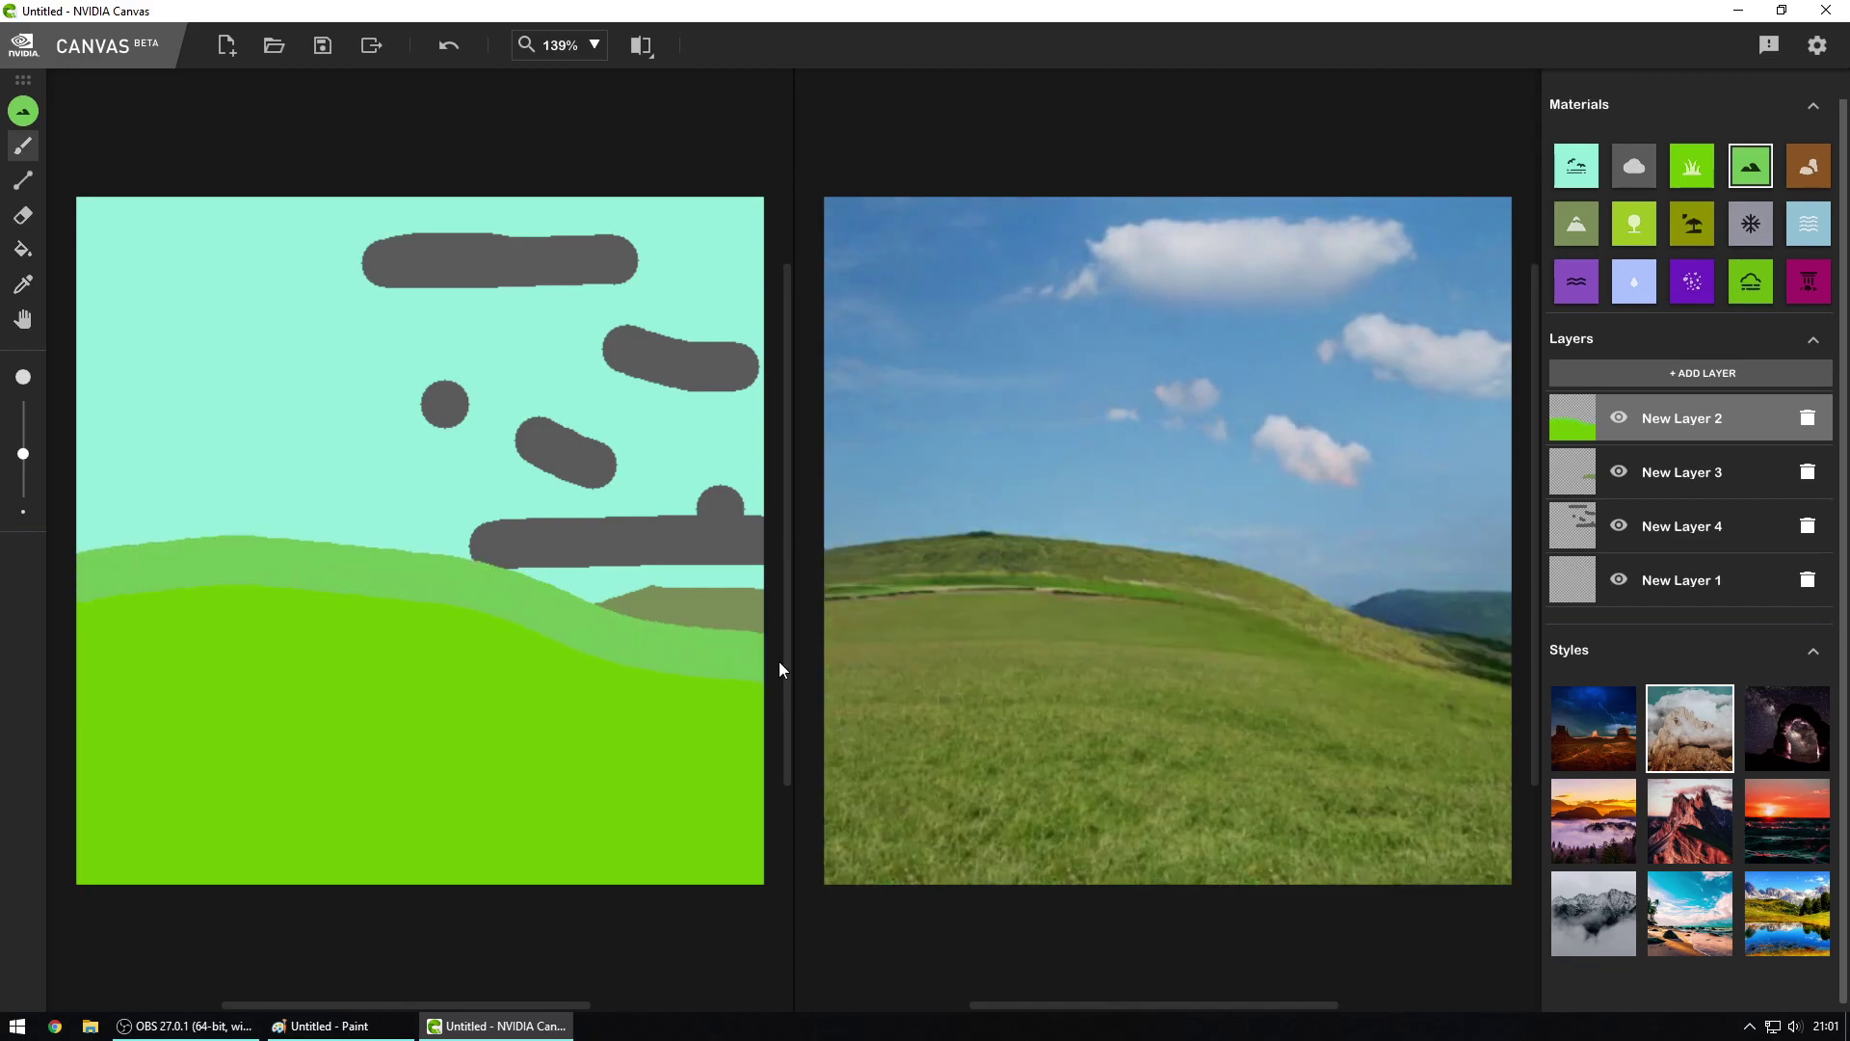
key("ctrl+z")
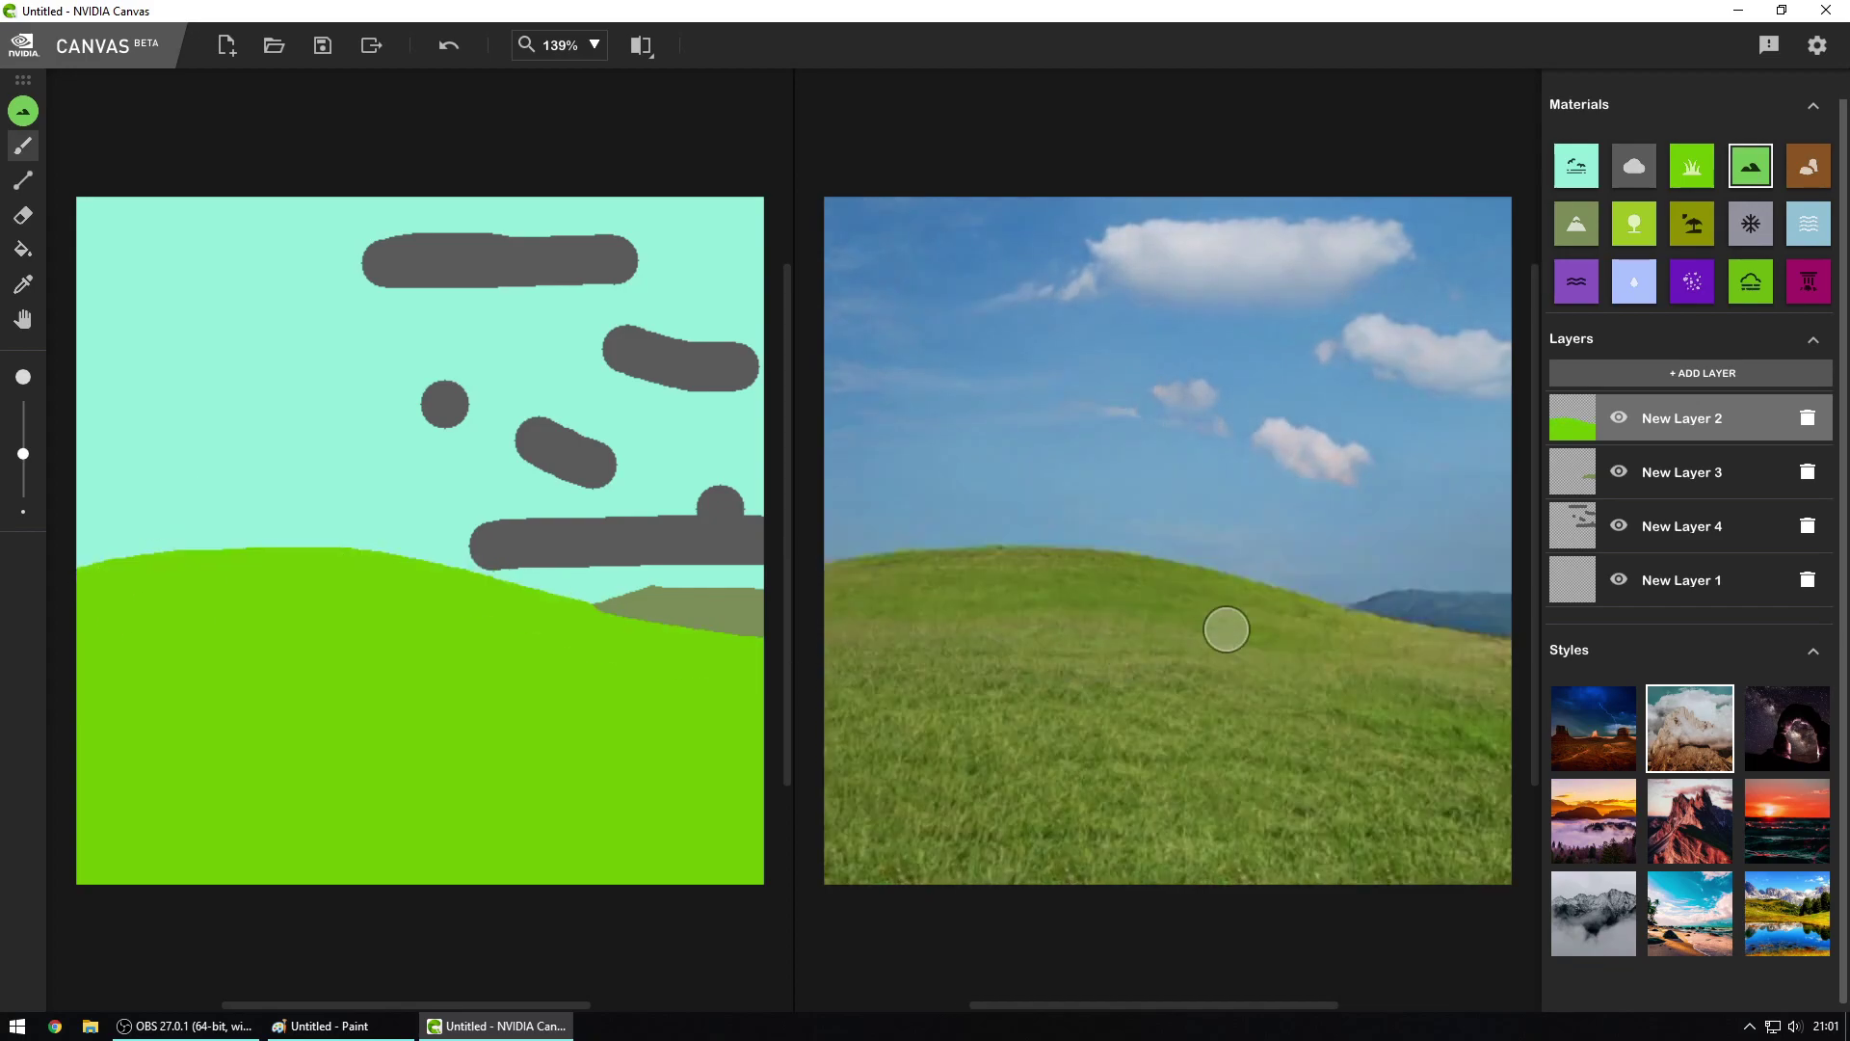
Step: Add a top layer, cover the whole grassy hill on it with the hill material, and hide and show that layer to compare
left_click(1659, 372)
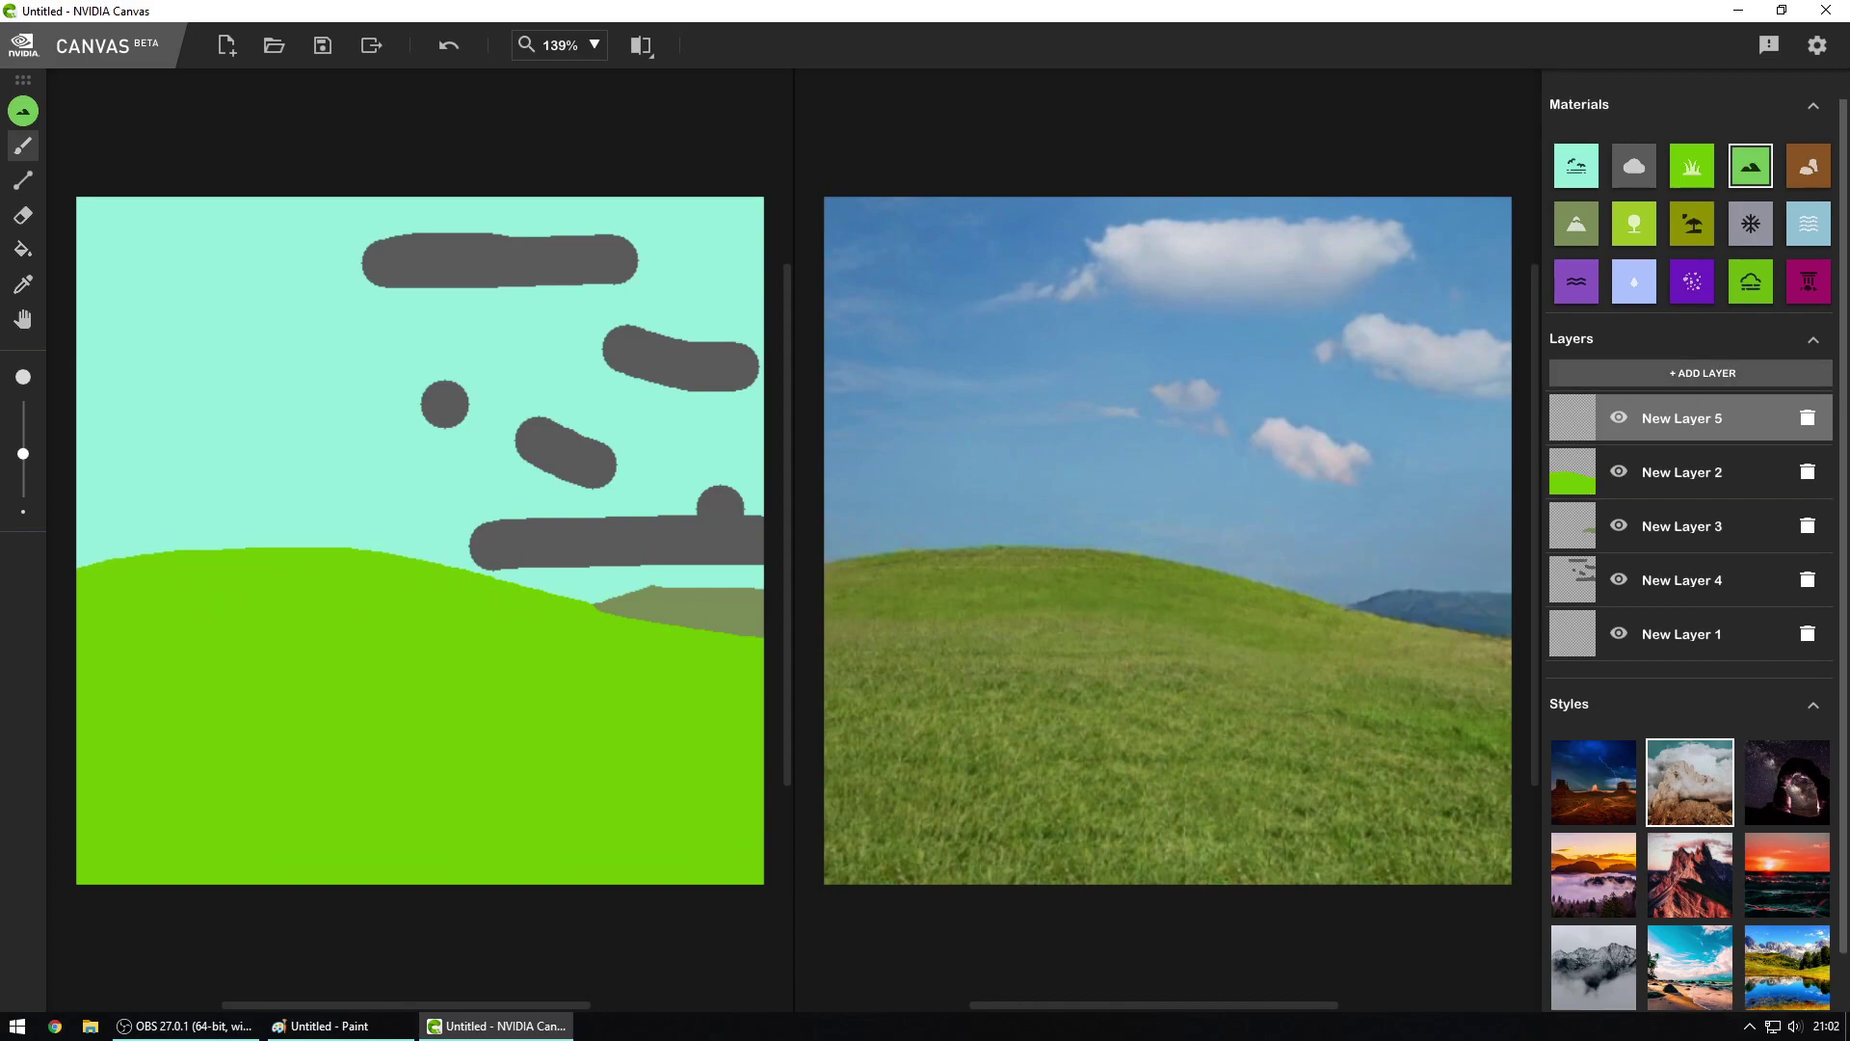
mouse_move(106, 578)
left_mouse_down()
mouse_move(384, 566)
mouse_move(756, 656)
mouse_move(62, 604)
mouse_move(726, 656)
mouse_move(78, 656)
mouse_move(405, 669)
mouse_move(553, 698)
mouse_move(16, 727)
mouse_move(567, 768)
mouse_move(260, 842)
mouse_move(434, 871)
mouse_move(825, 781)
mouse_move(705, 777)
left_mouse_up()
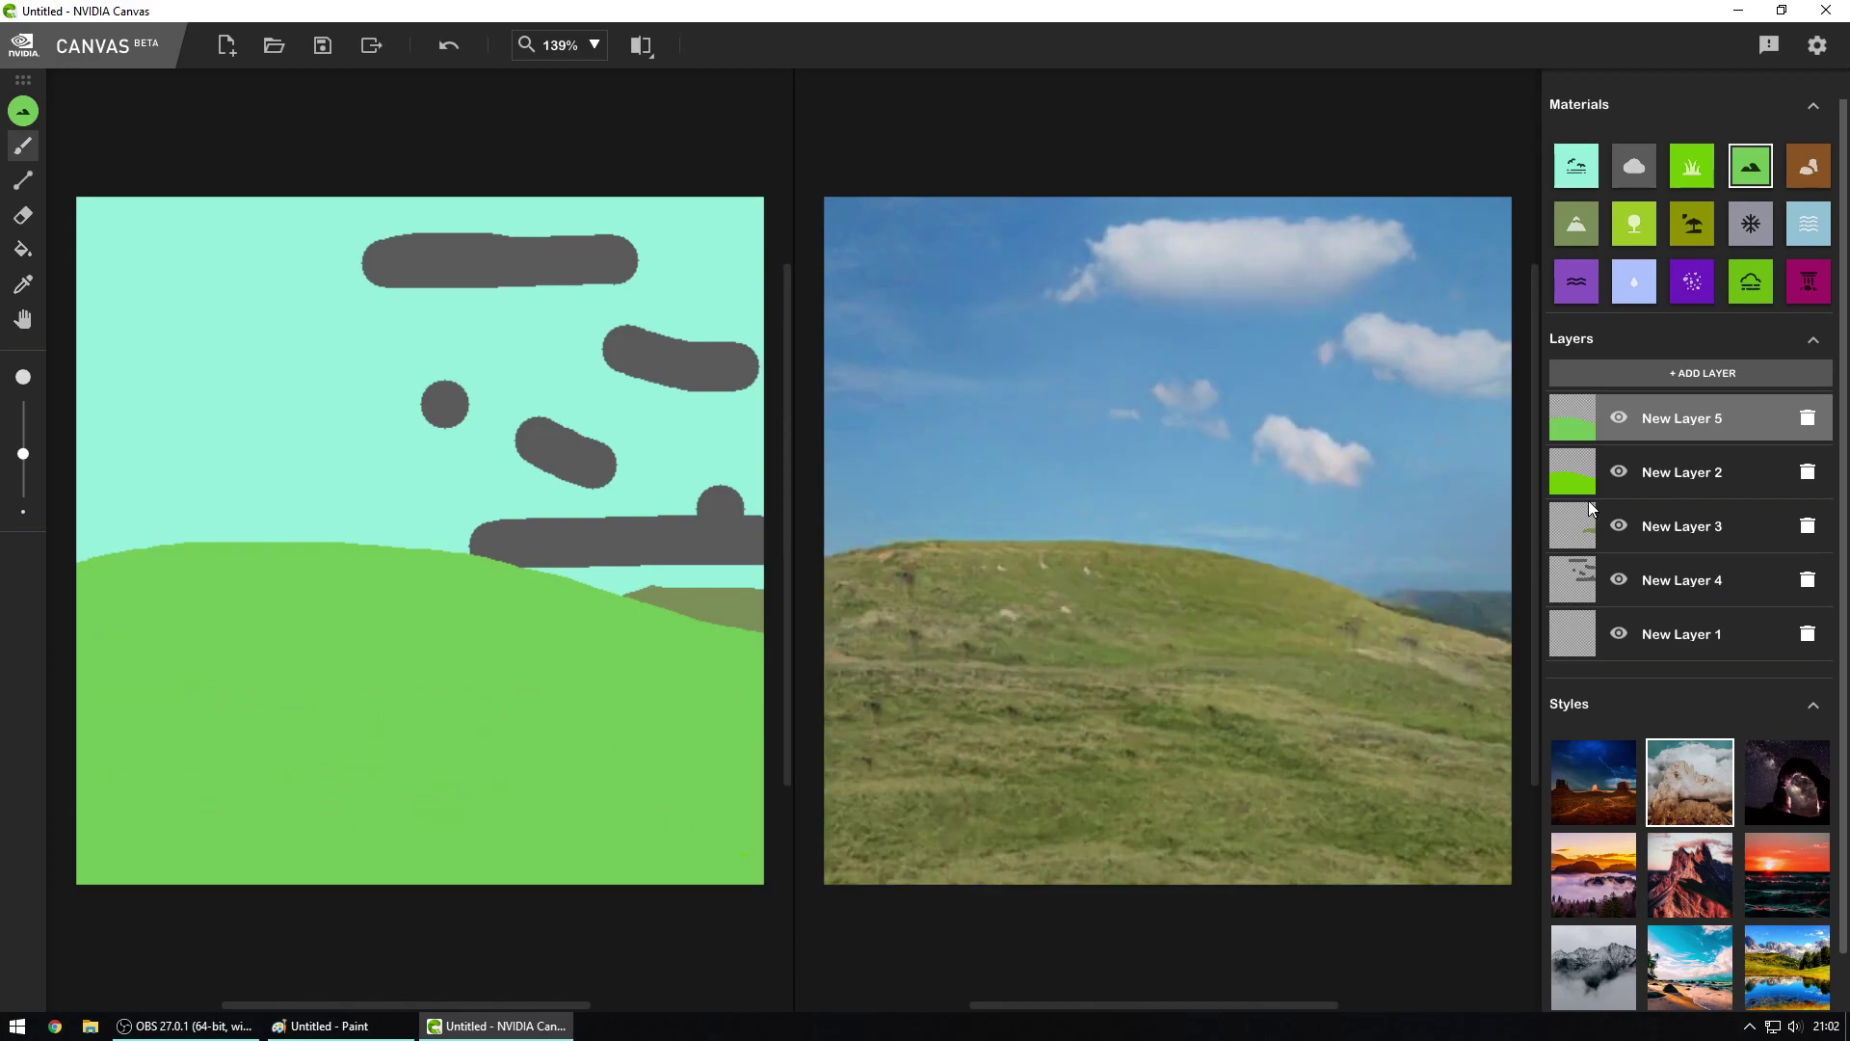
left_click(1617, 420)
left_click(1618, 424)
left_click(1616, 422)
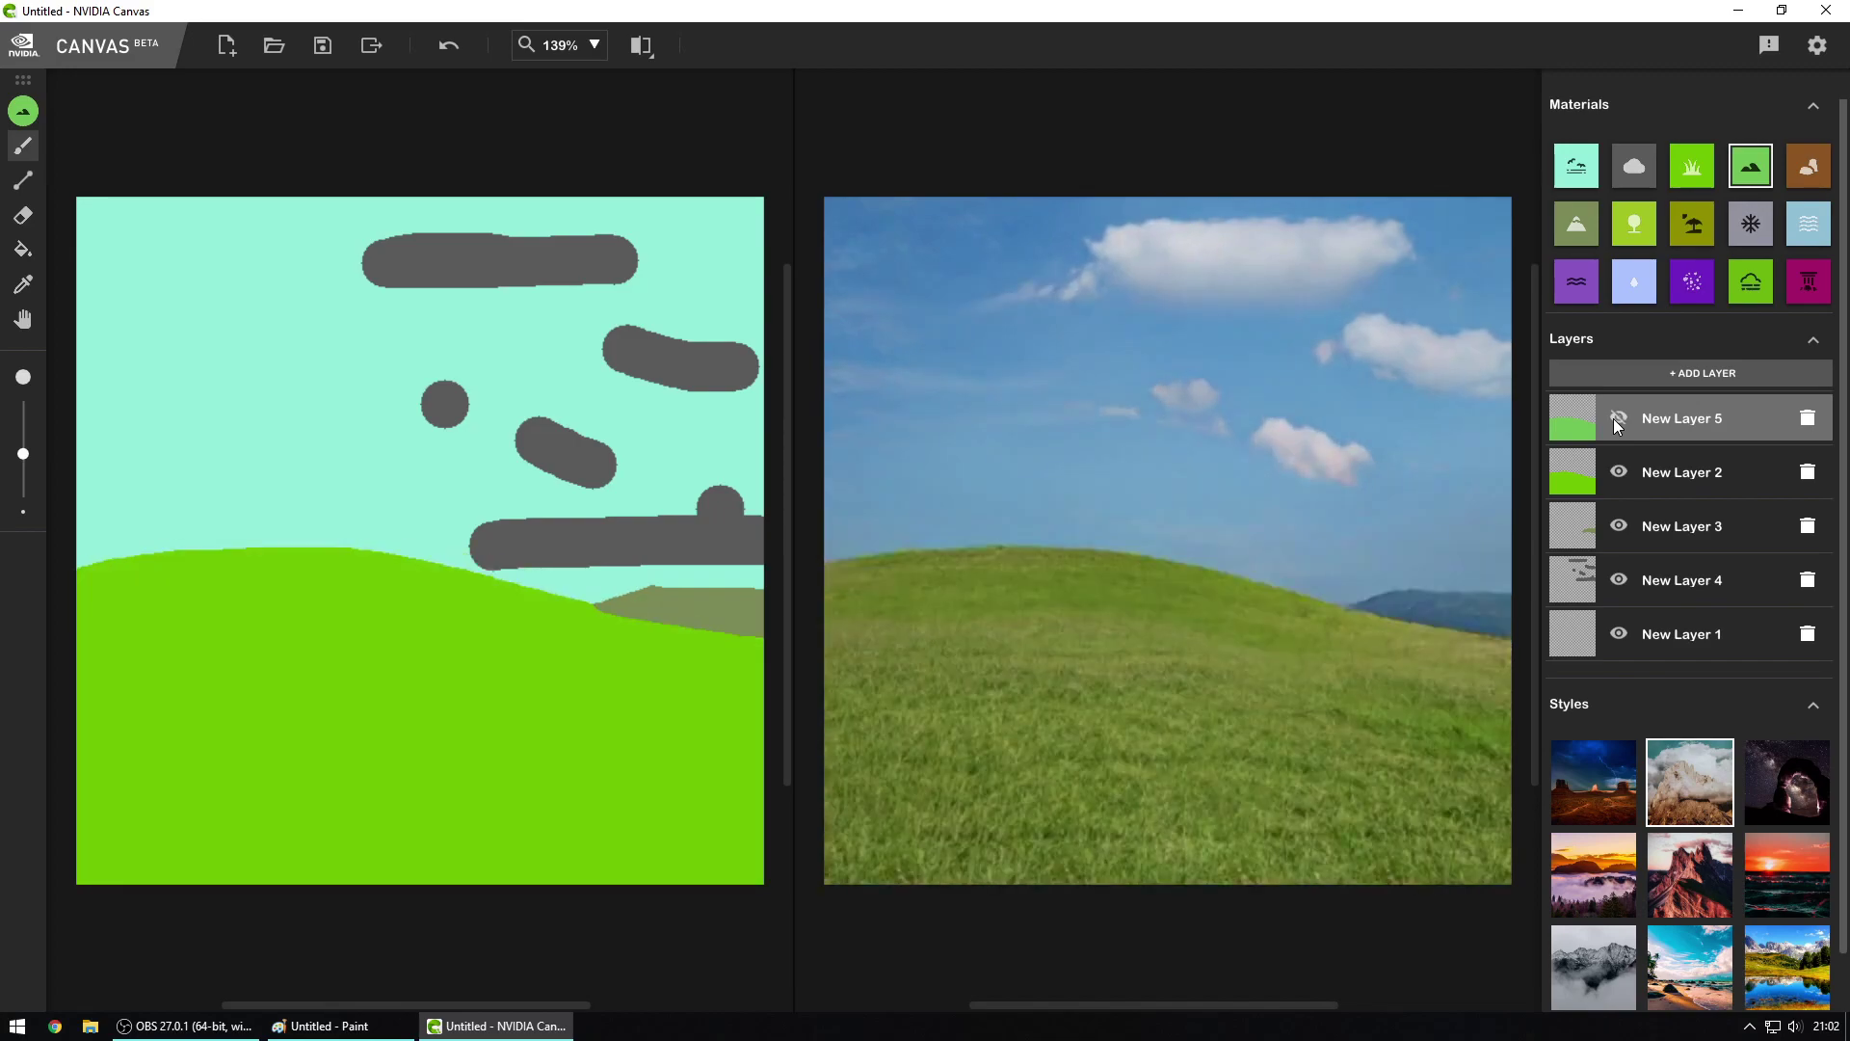
left_click(1617, 422)
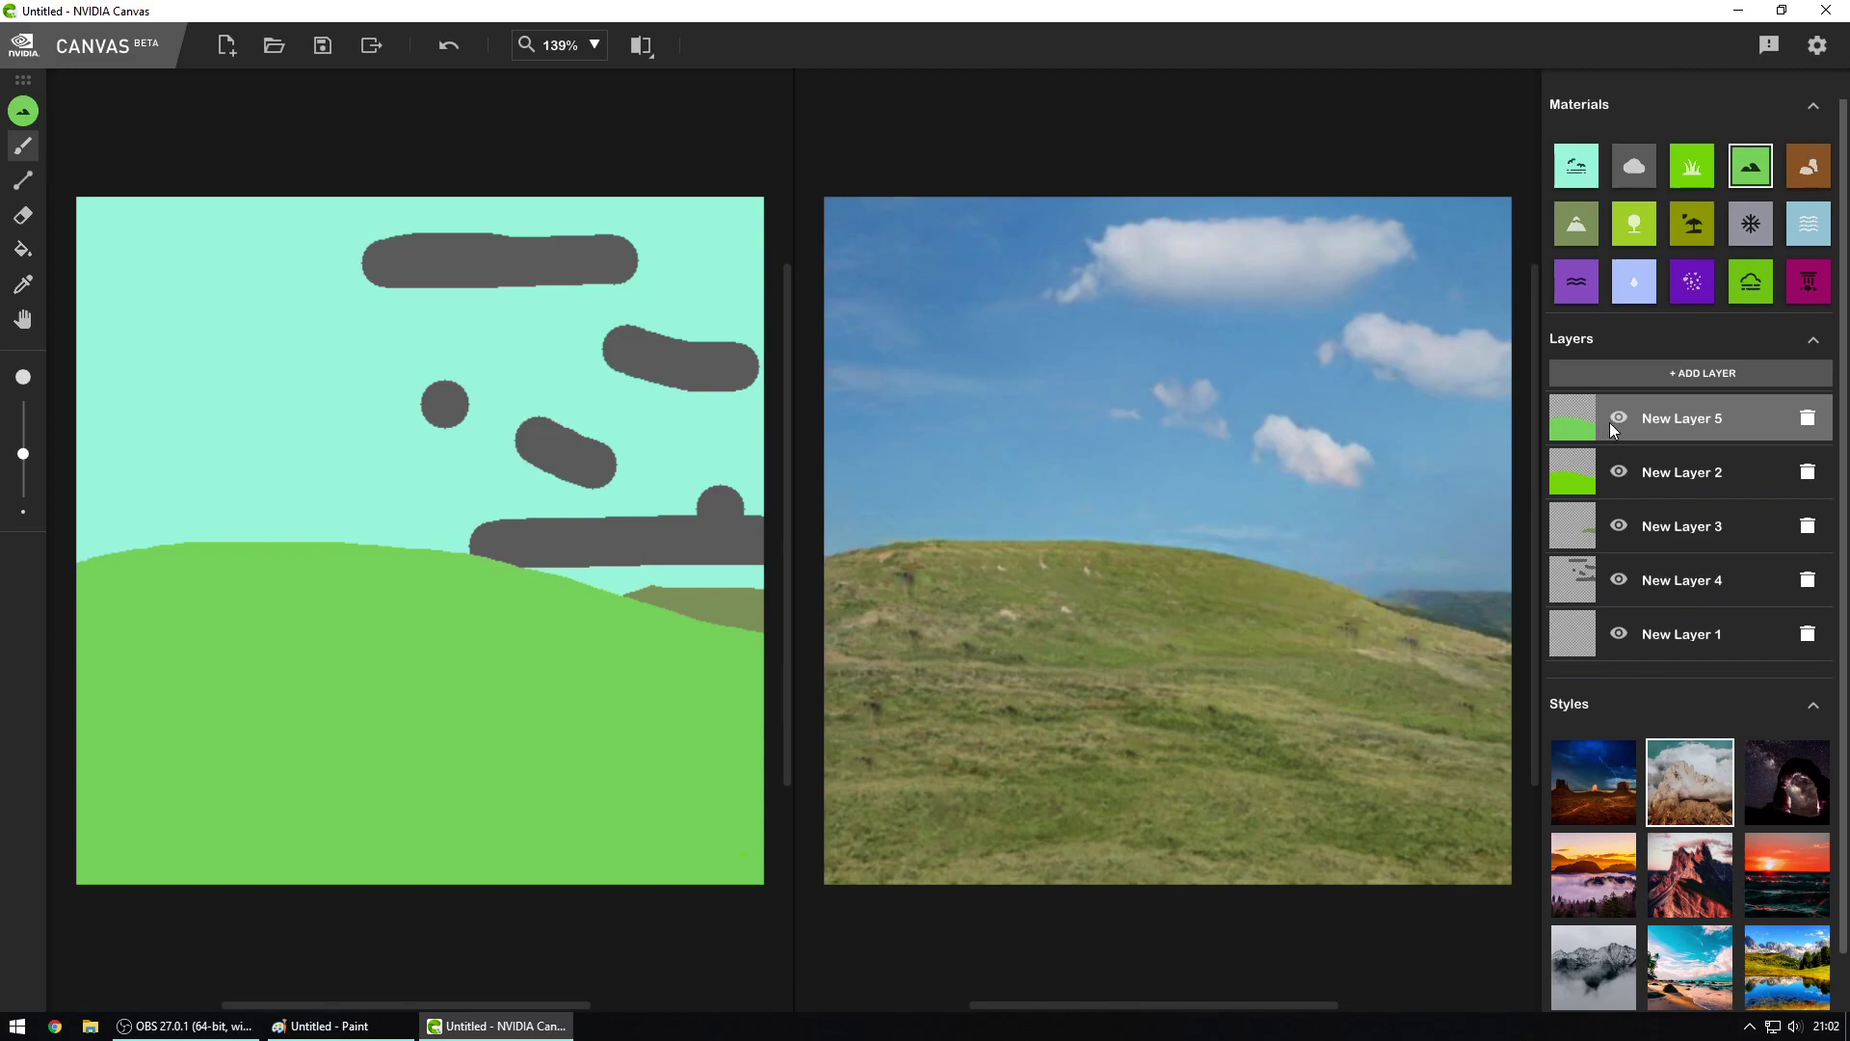
Step: Paint two streaks and three spots of the purple gravel-like material across the hill on New Layer 5
left_click(1694, 260)
left_click_drag(371, 647, 529, 701)
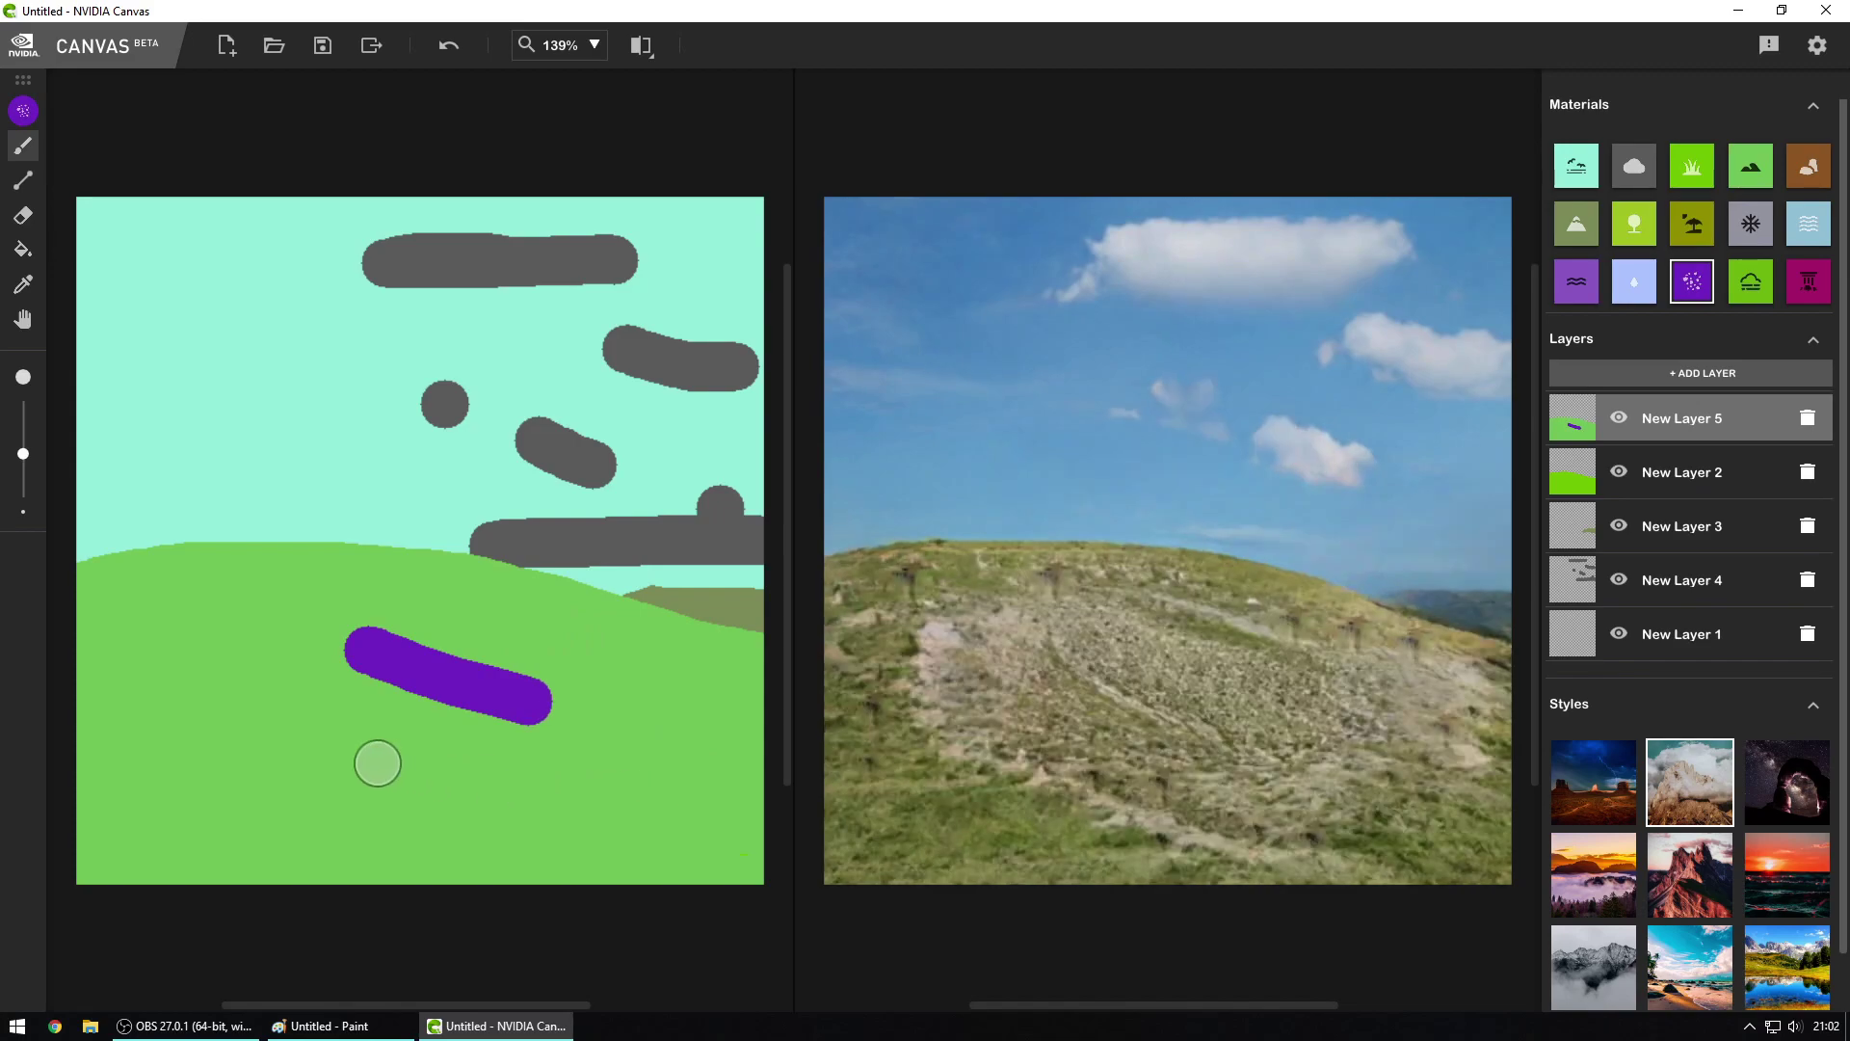
left_click_drag(217, 766, 280, 768)
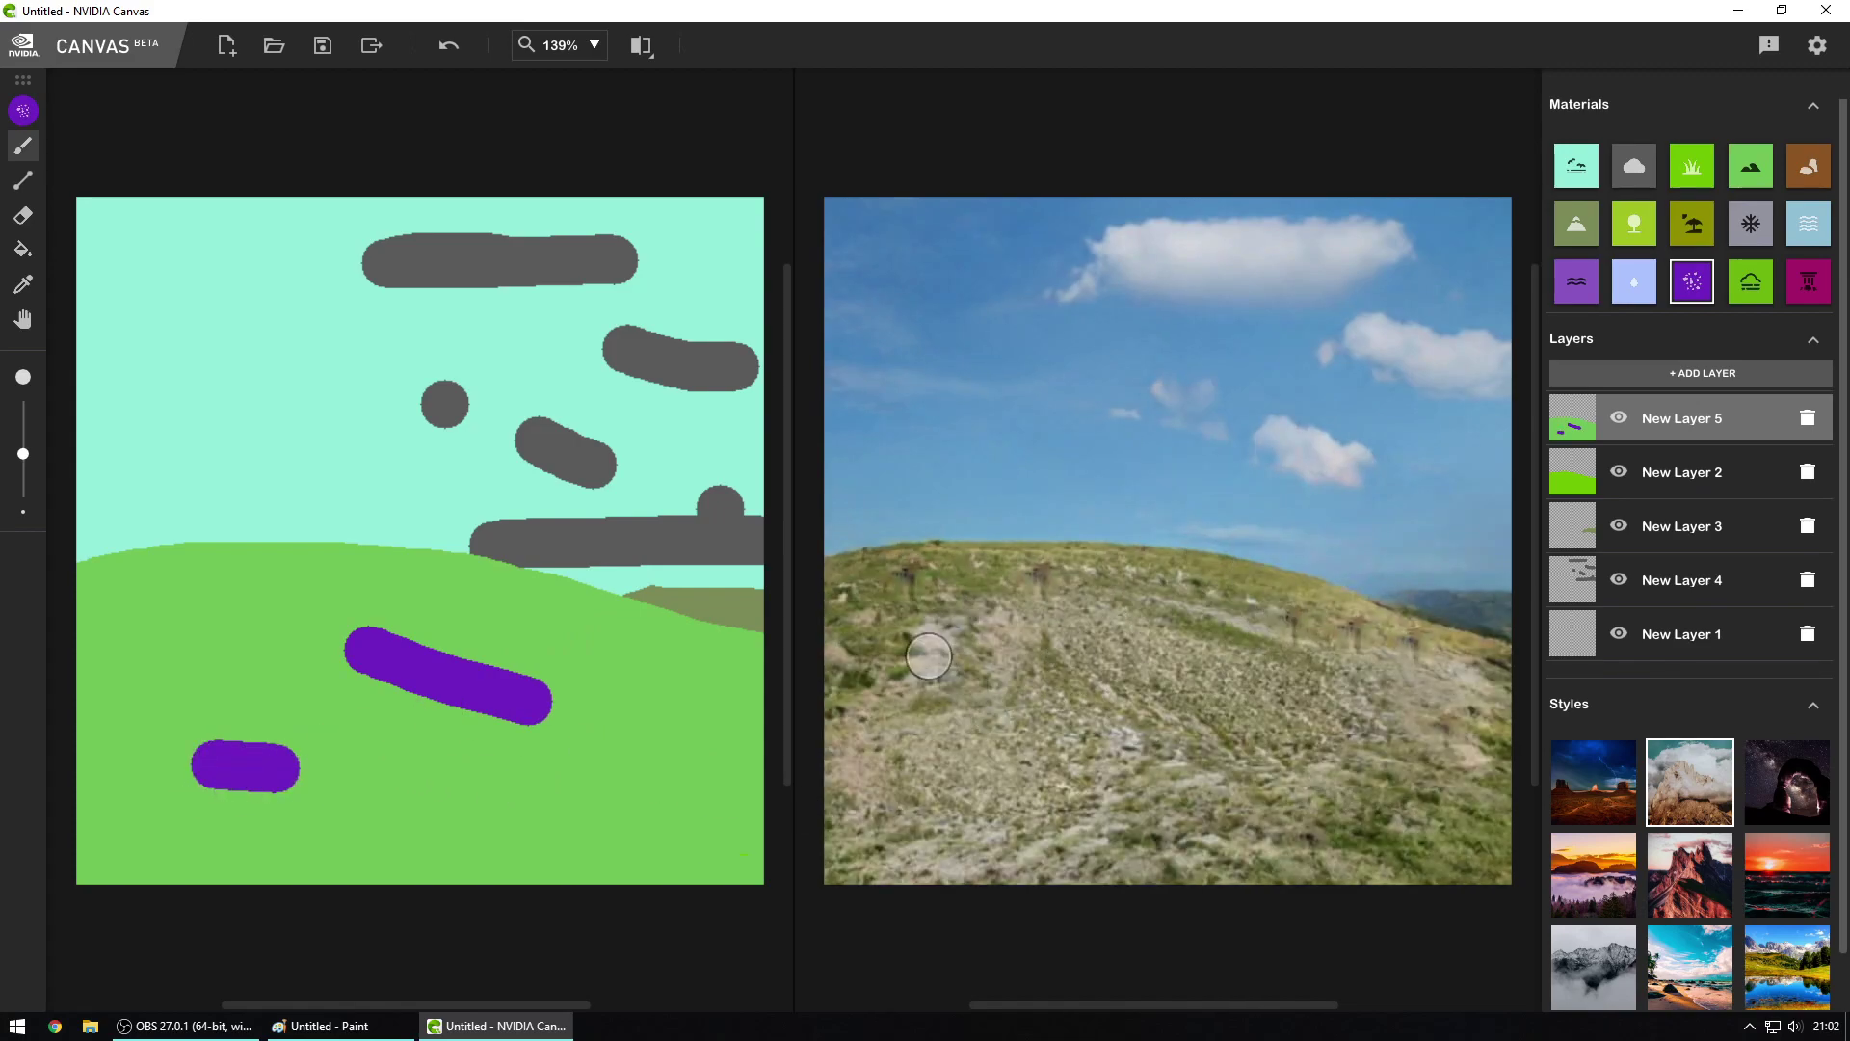
left_click(549, 652)
left_click(170, 634)
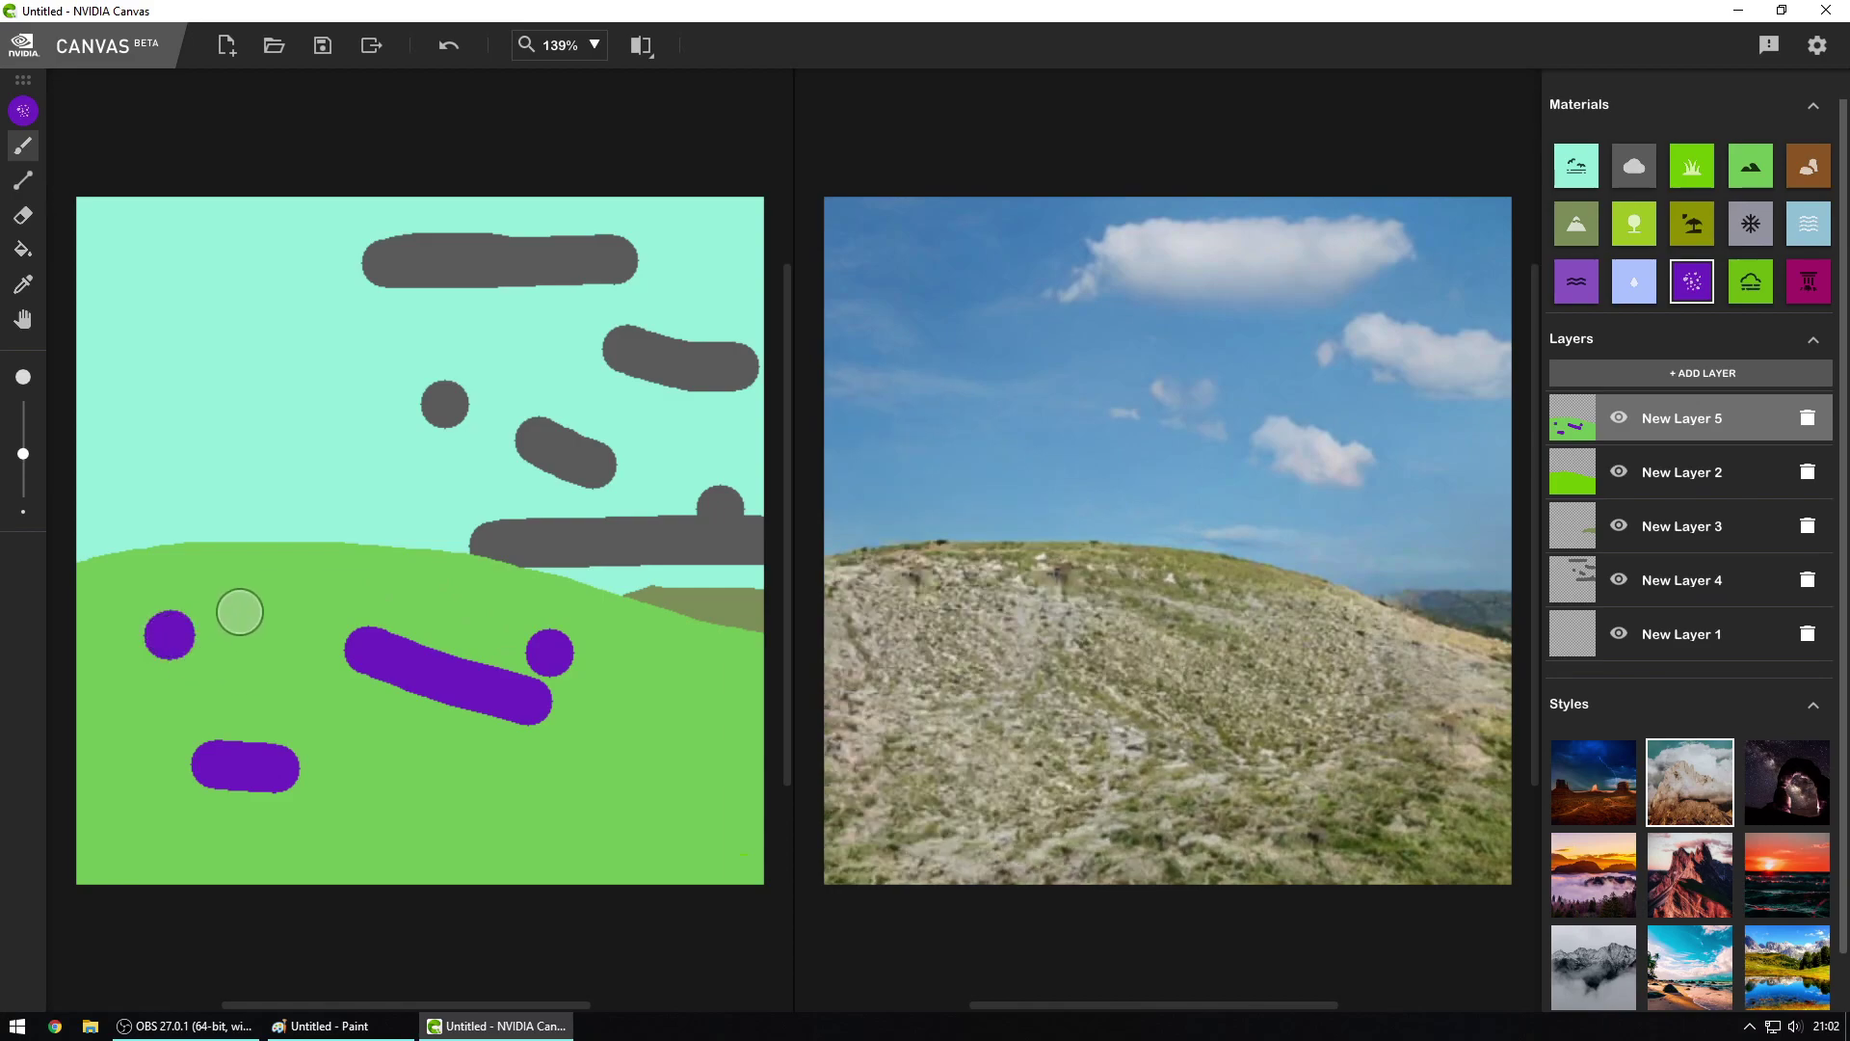
left_click(239, 612)
Step: Scatter brown rock spots over the hill on New Layer 5 and add a long diagonal rock streak on its lower right slope
left_click(1808, 166)
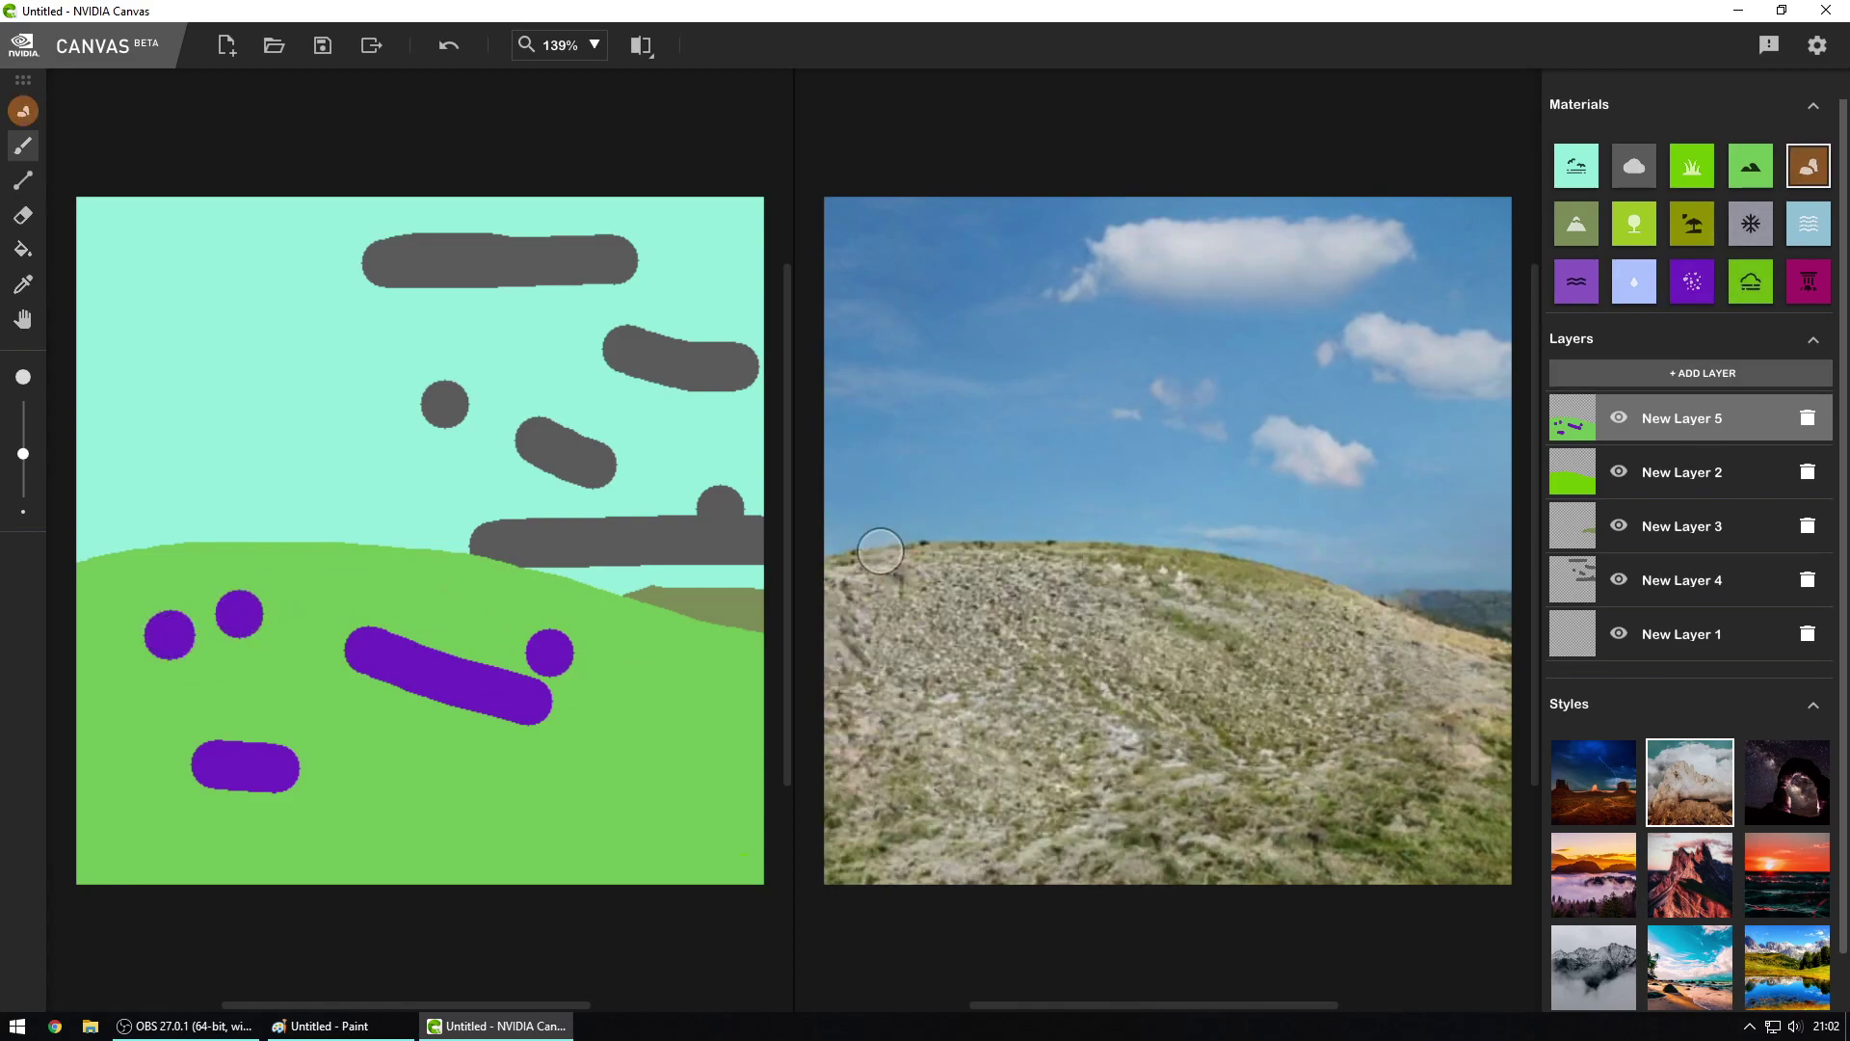
left_click(364, 602)
left_click(458, 769)
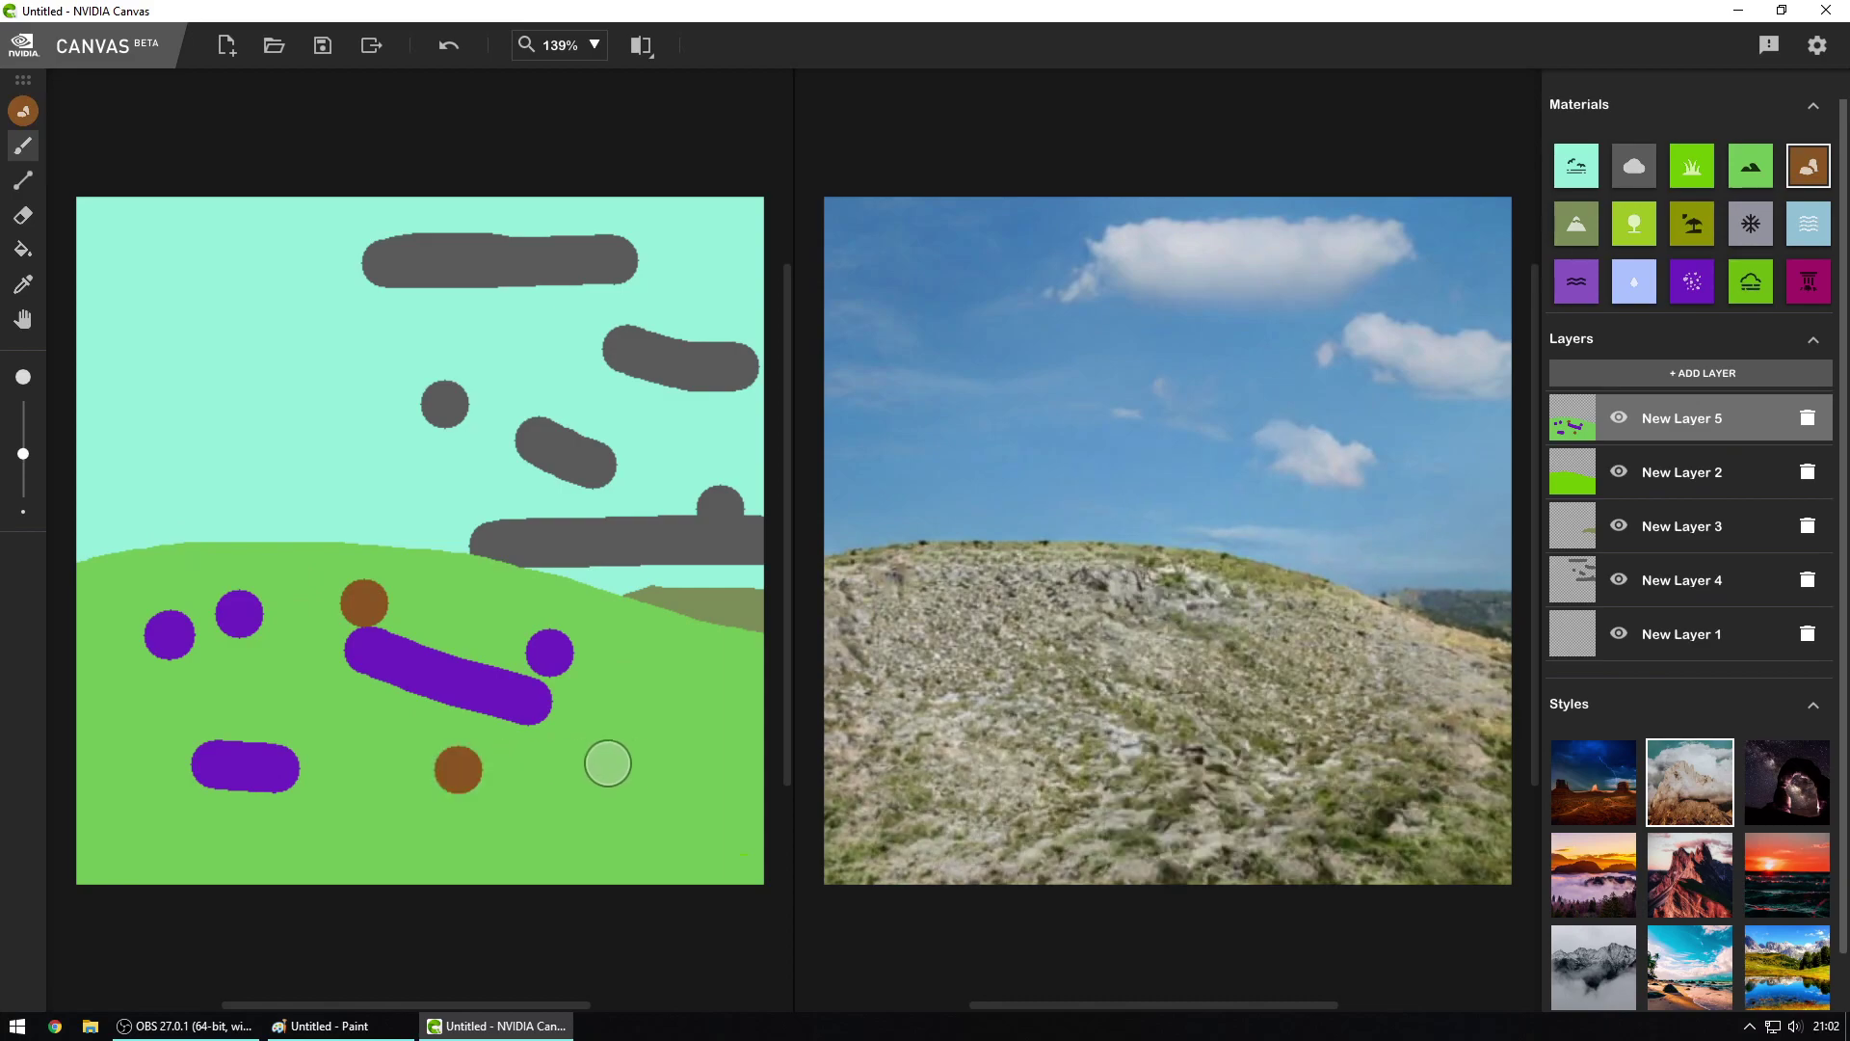
left_click(648, 763)
left_click(263, 805)
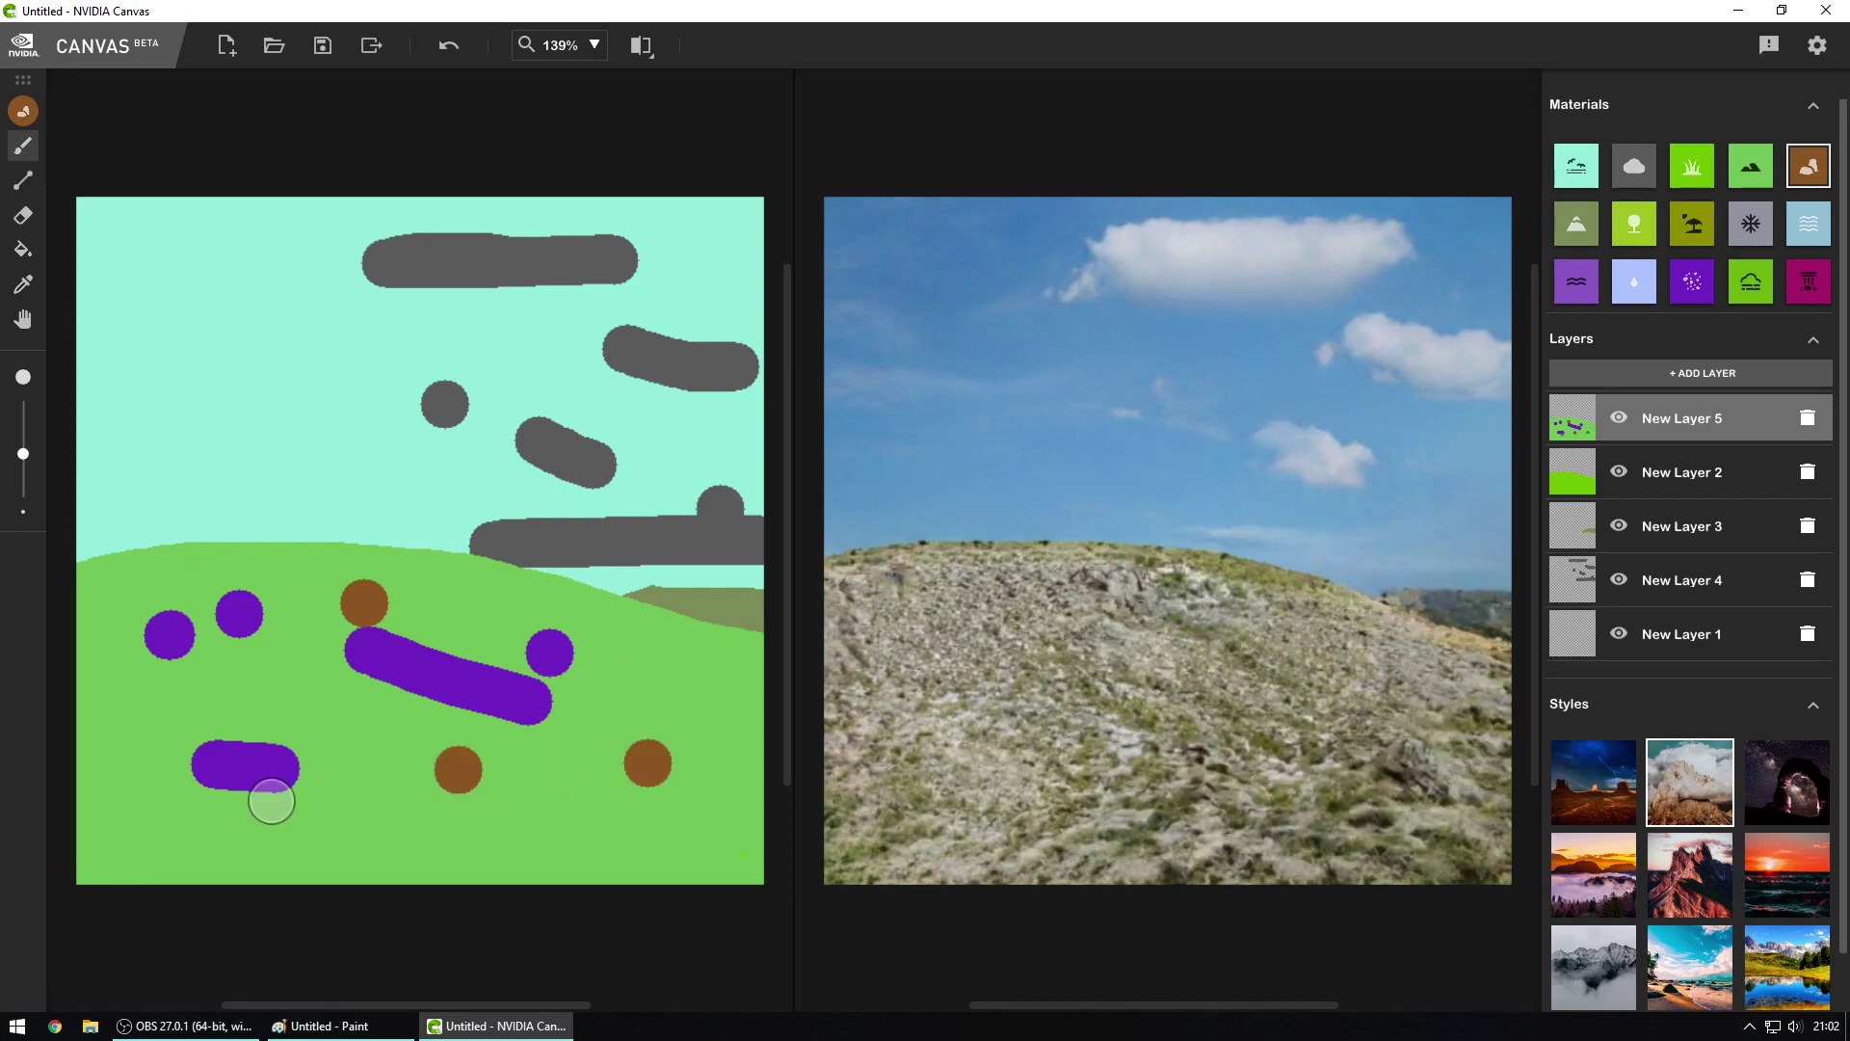
left_click(568, 810)
left_click_drag(693, 717, 523, 805)
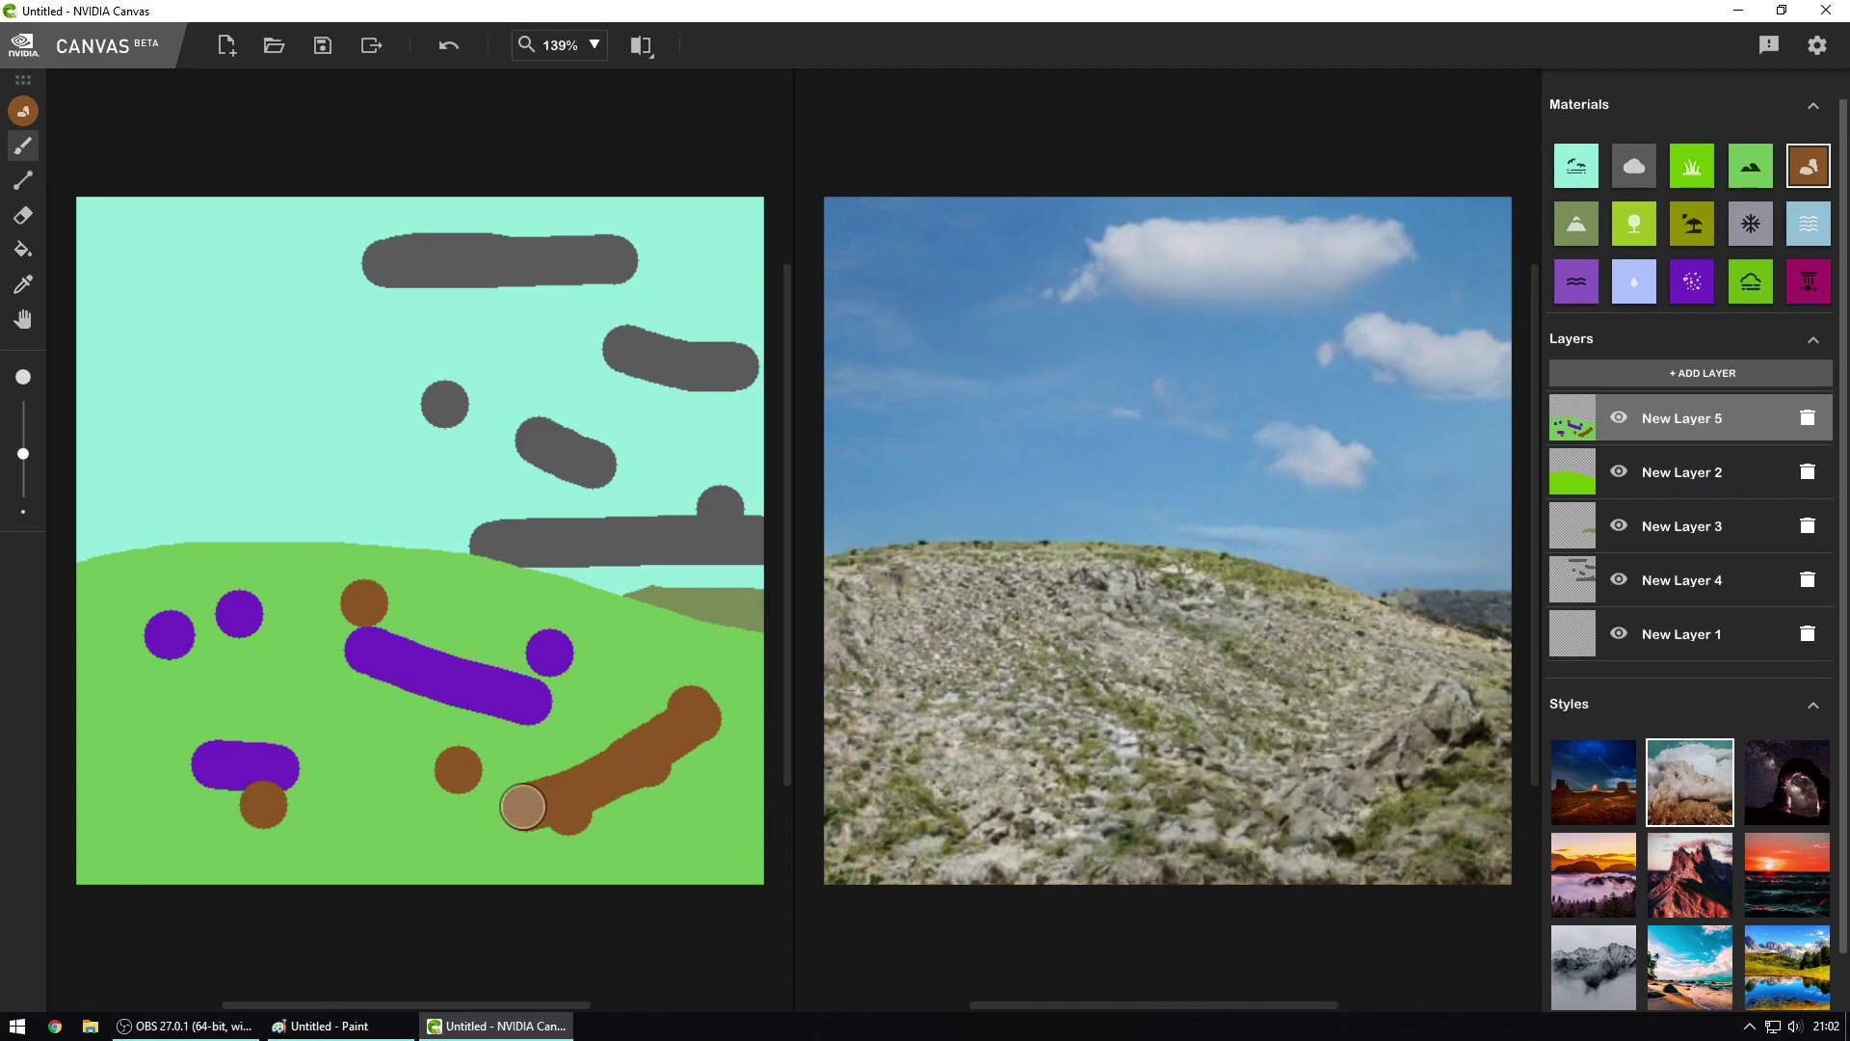
Step: Delete New Layer 5 with its gravel and rock spots
left_click(1807, 420)
left_click(975, 559)
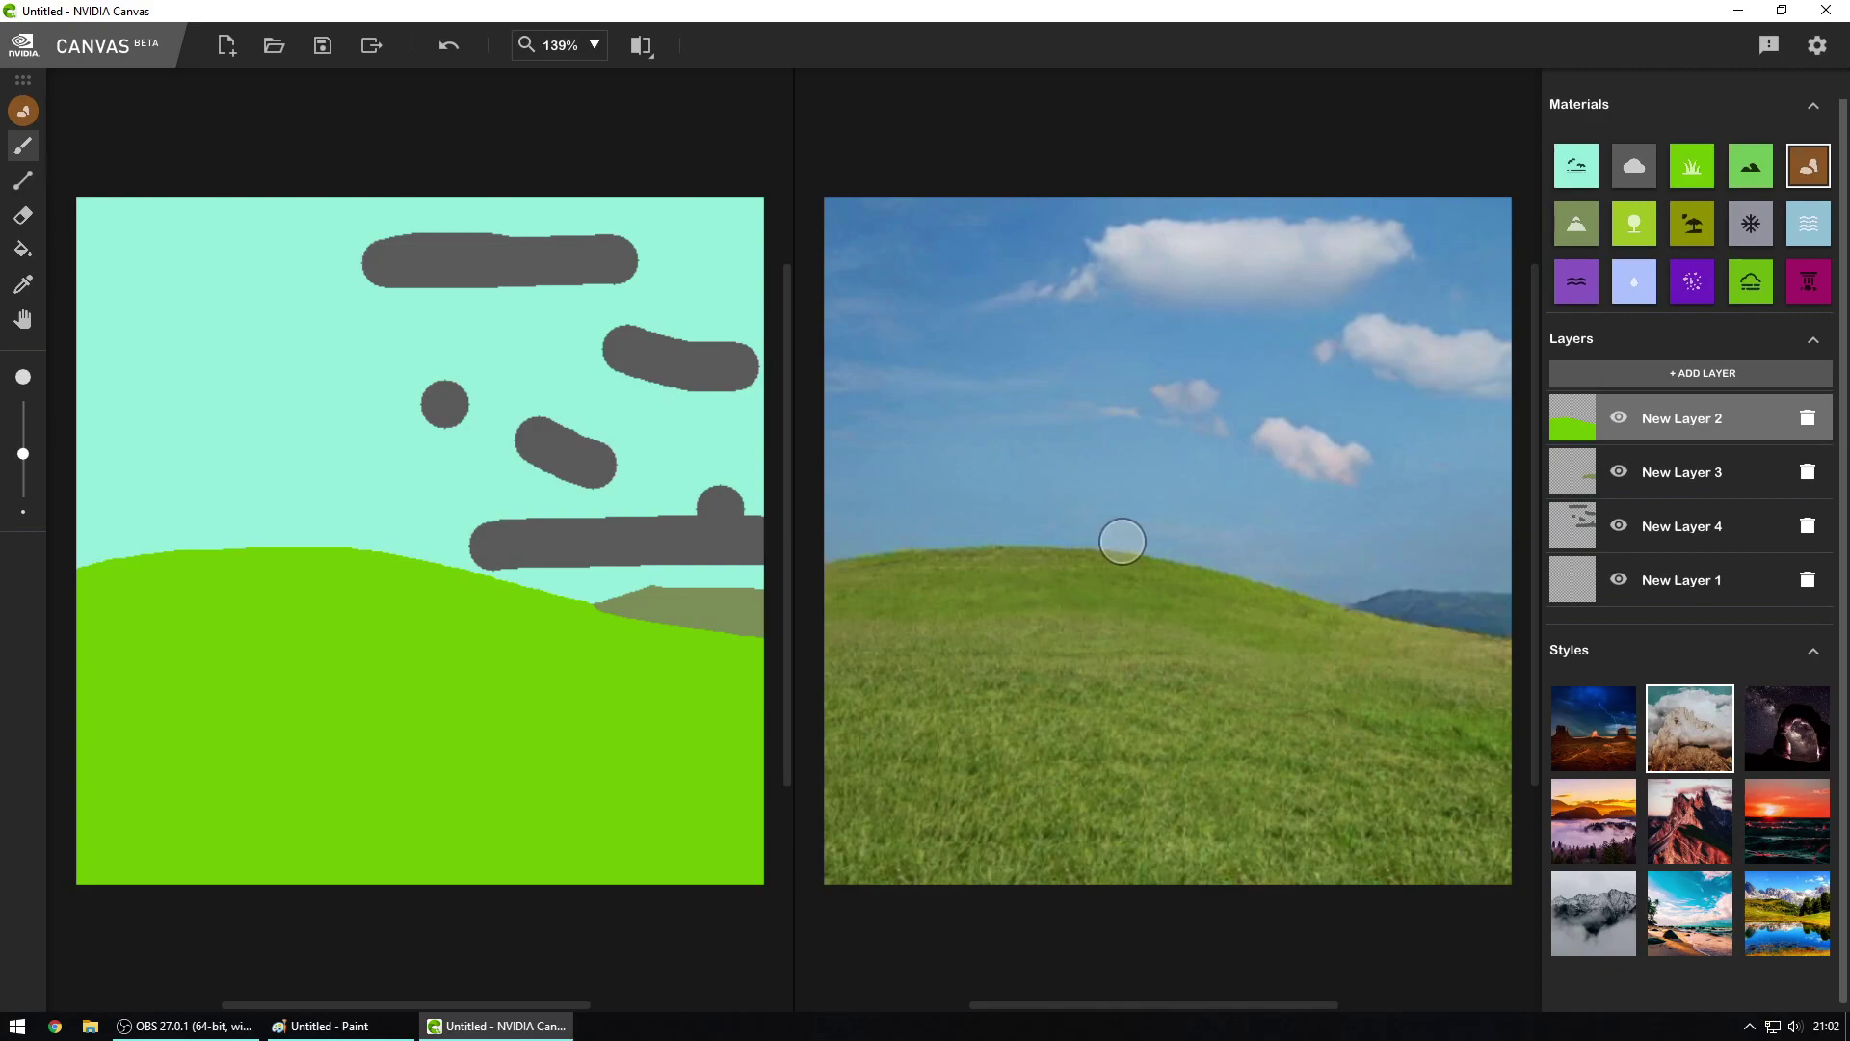
Step: Try a thin snow streak along the hill's right shoulder on New Layer 2 with a small brush, and undo it
left_click(1754, 213)
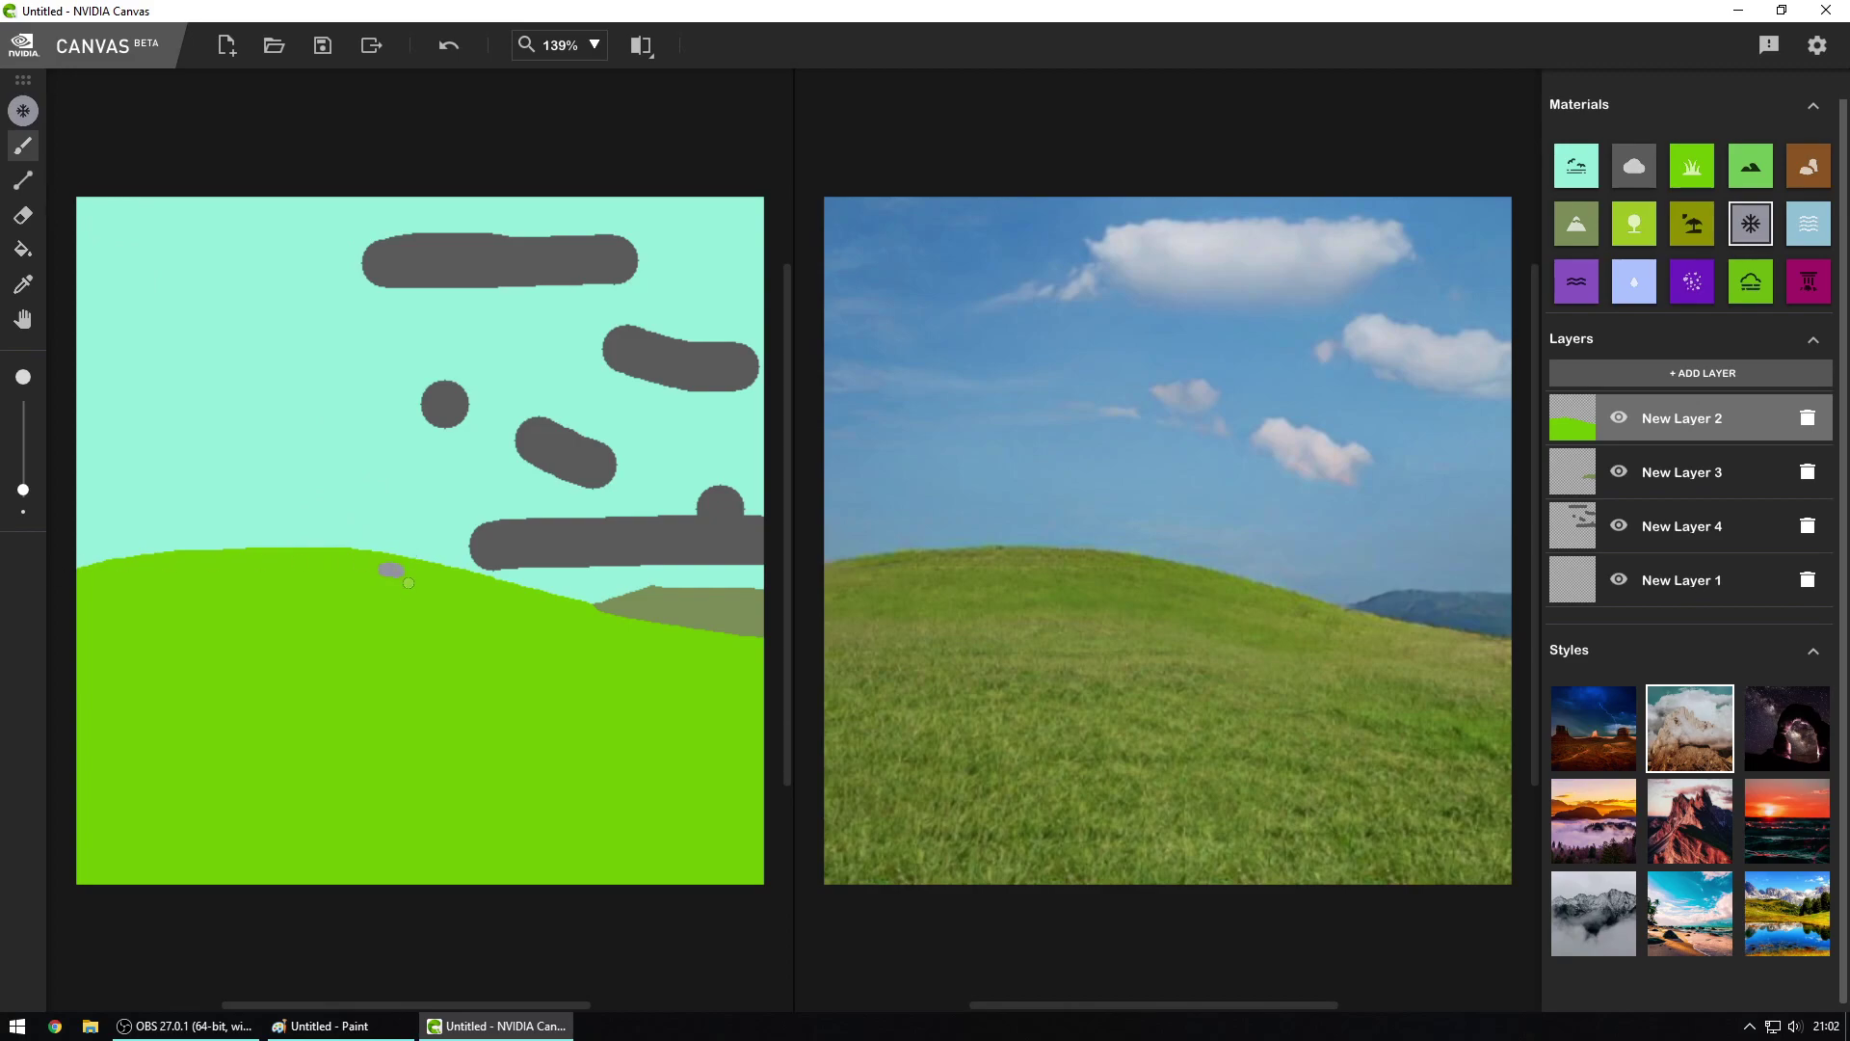
left_click_drag(410, 576, 562, 606)
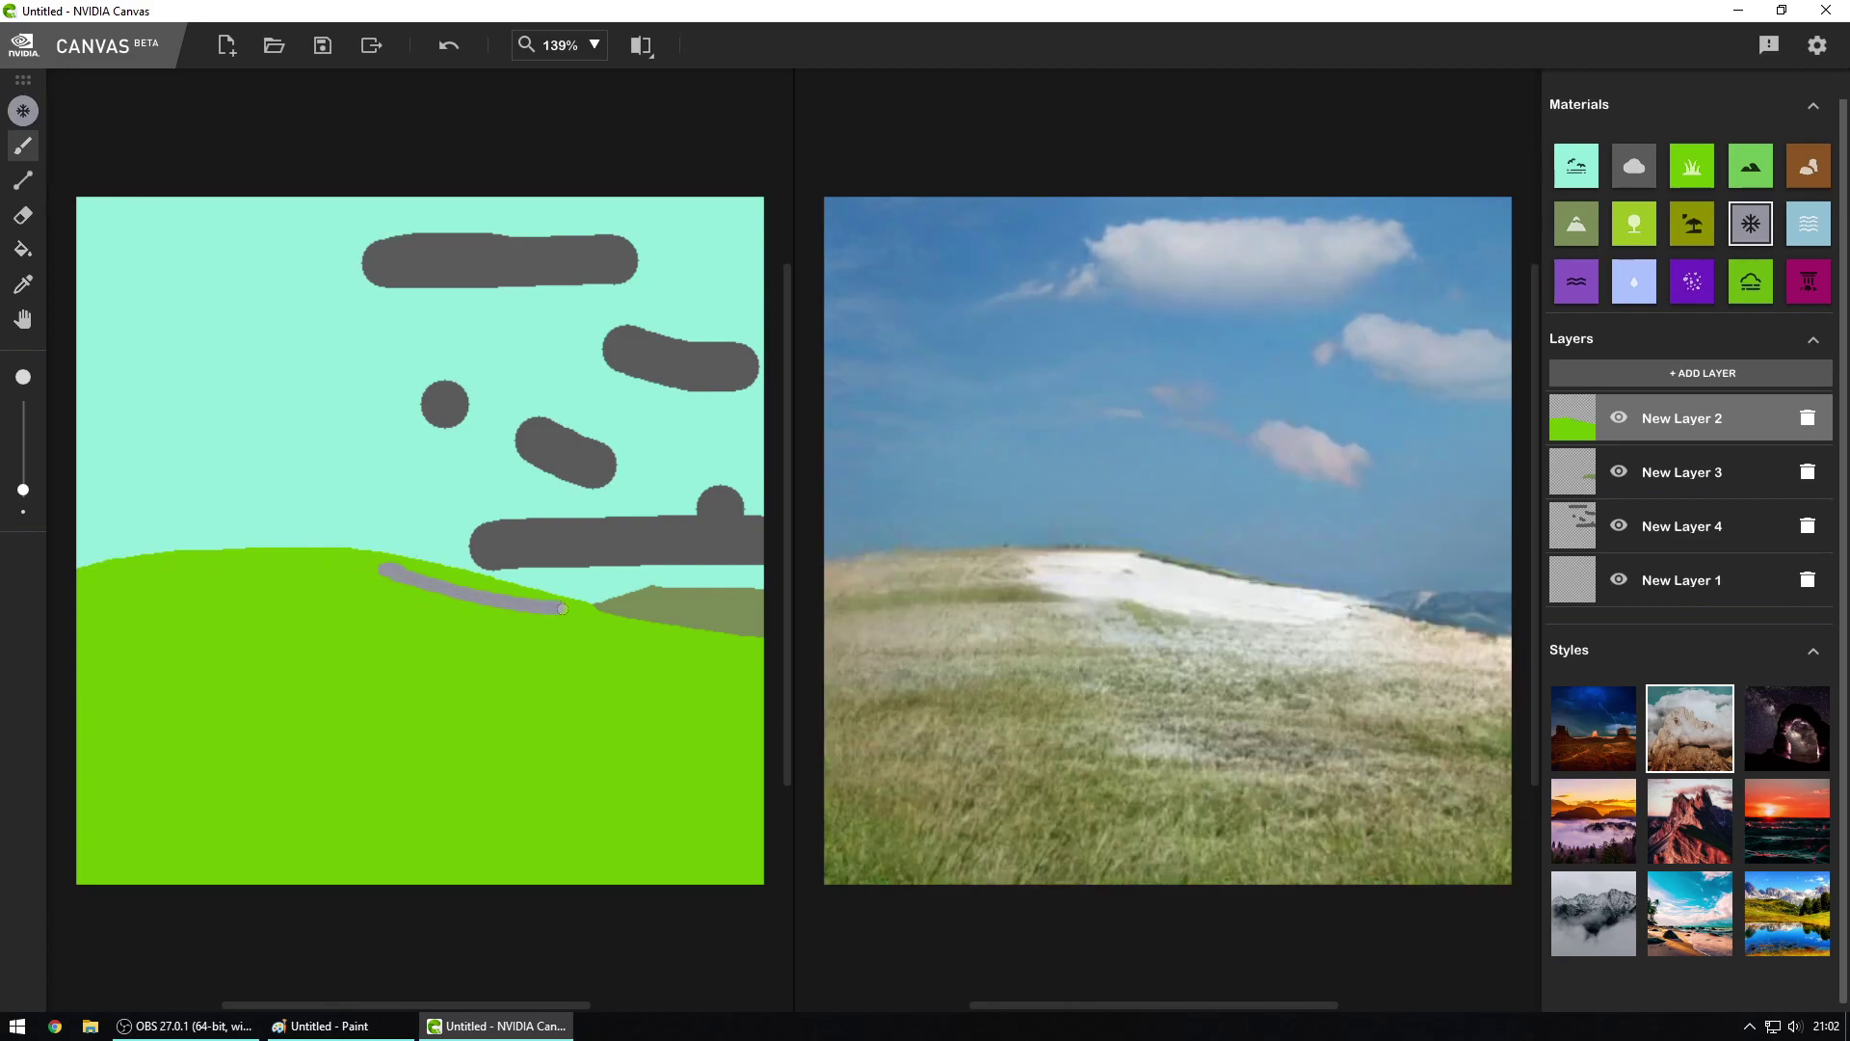
key("ctrl+z")
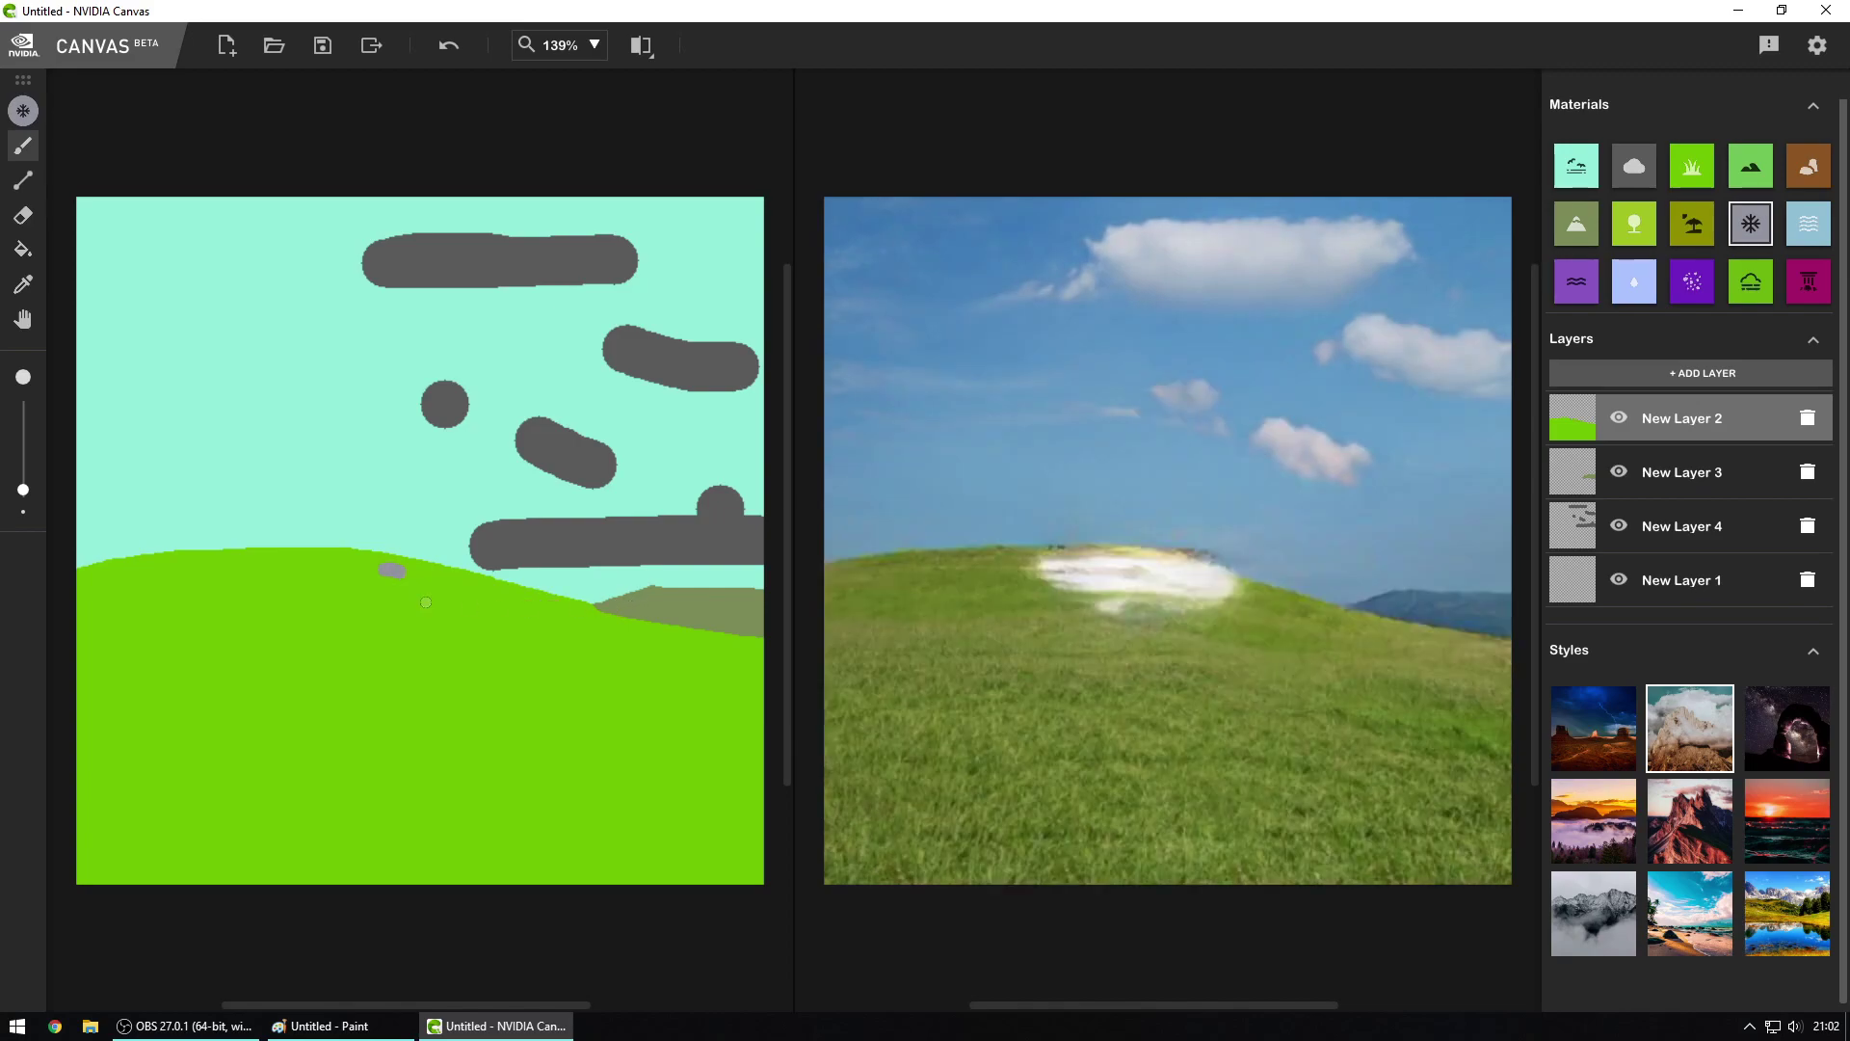
key("ctrl+z")
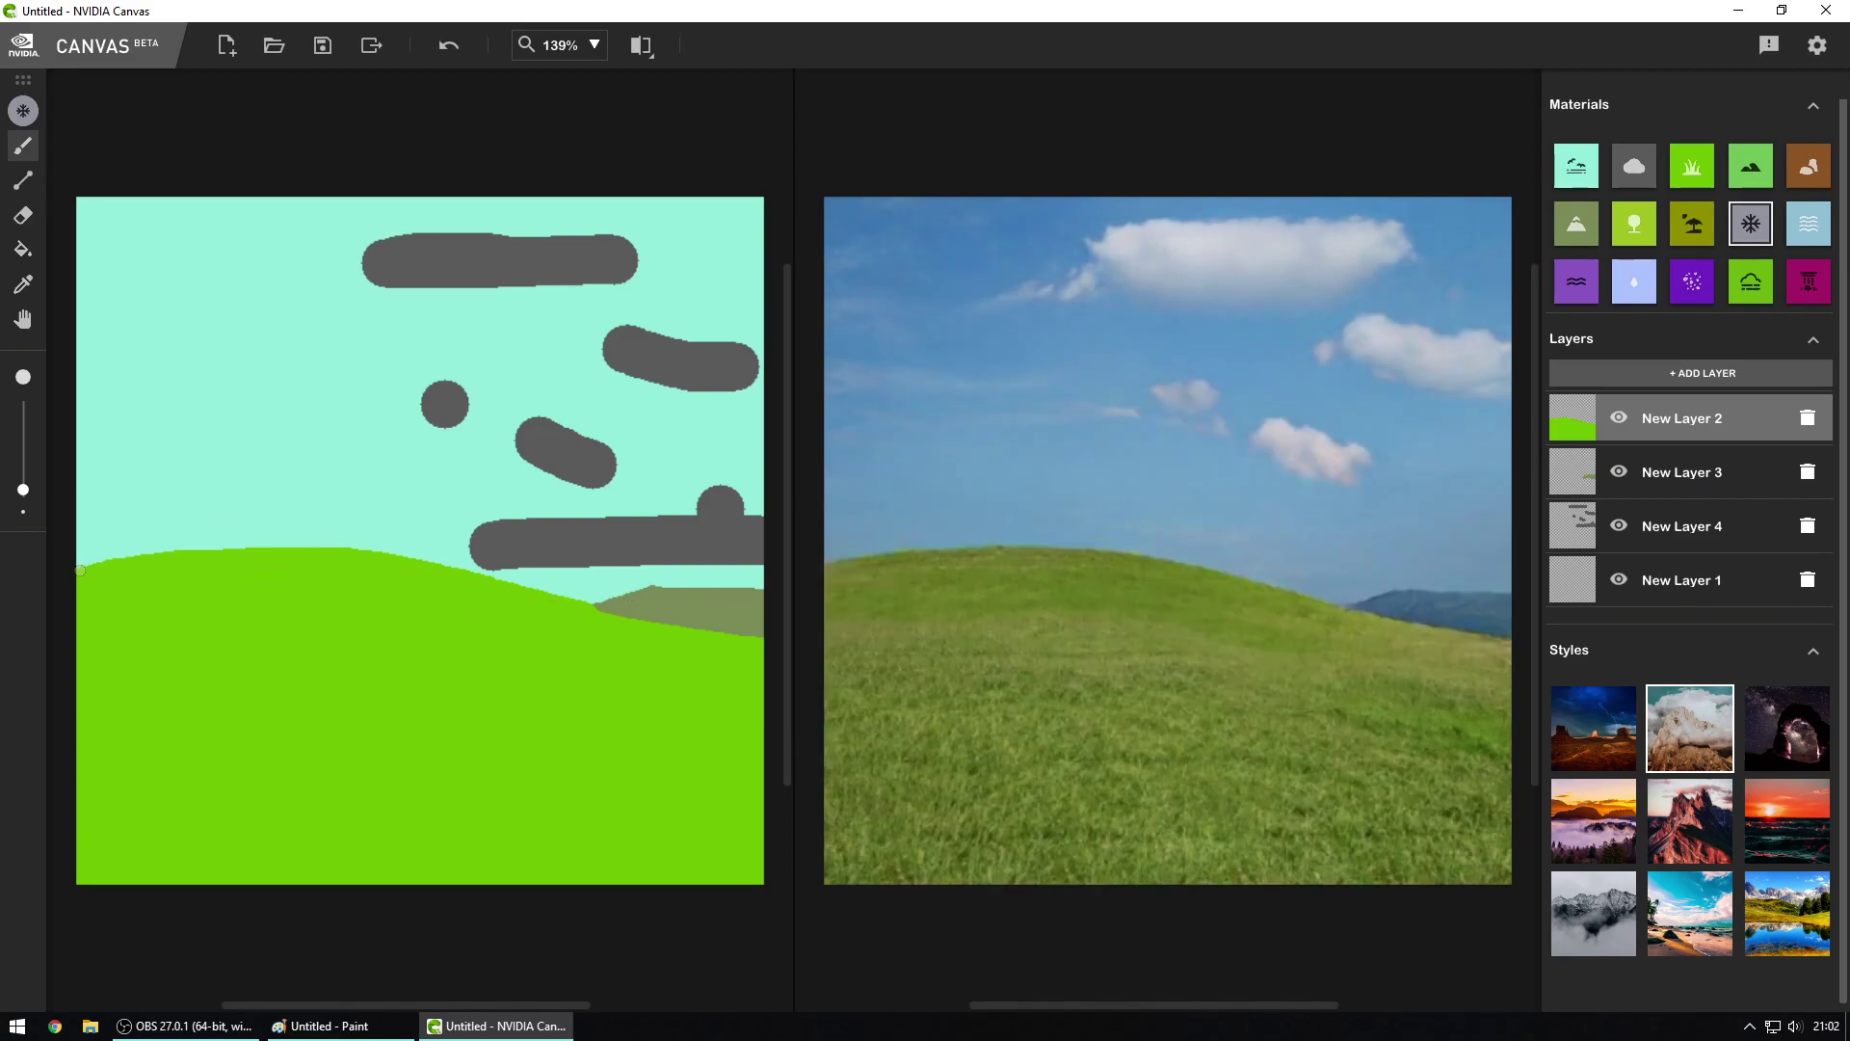
Step: Try six small snow dots scattered across the grassy hill on New Layer 2, and undo them all
left_click(112, 606)
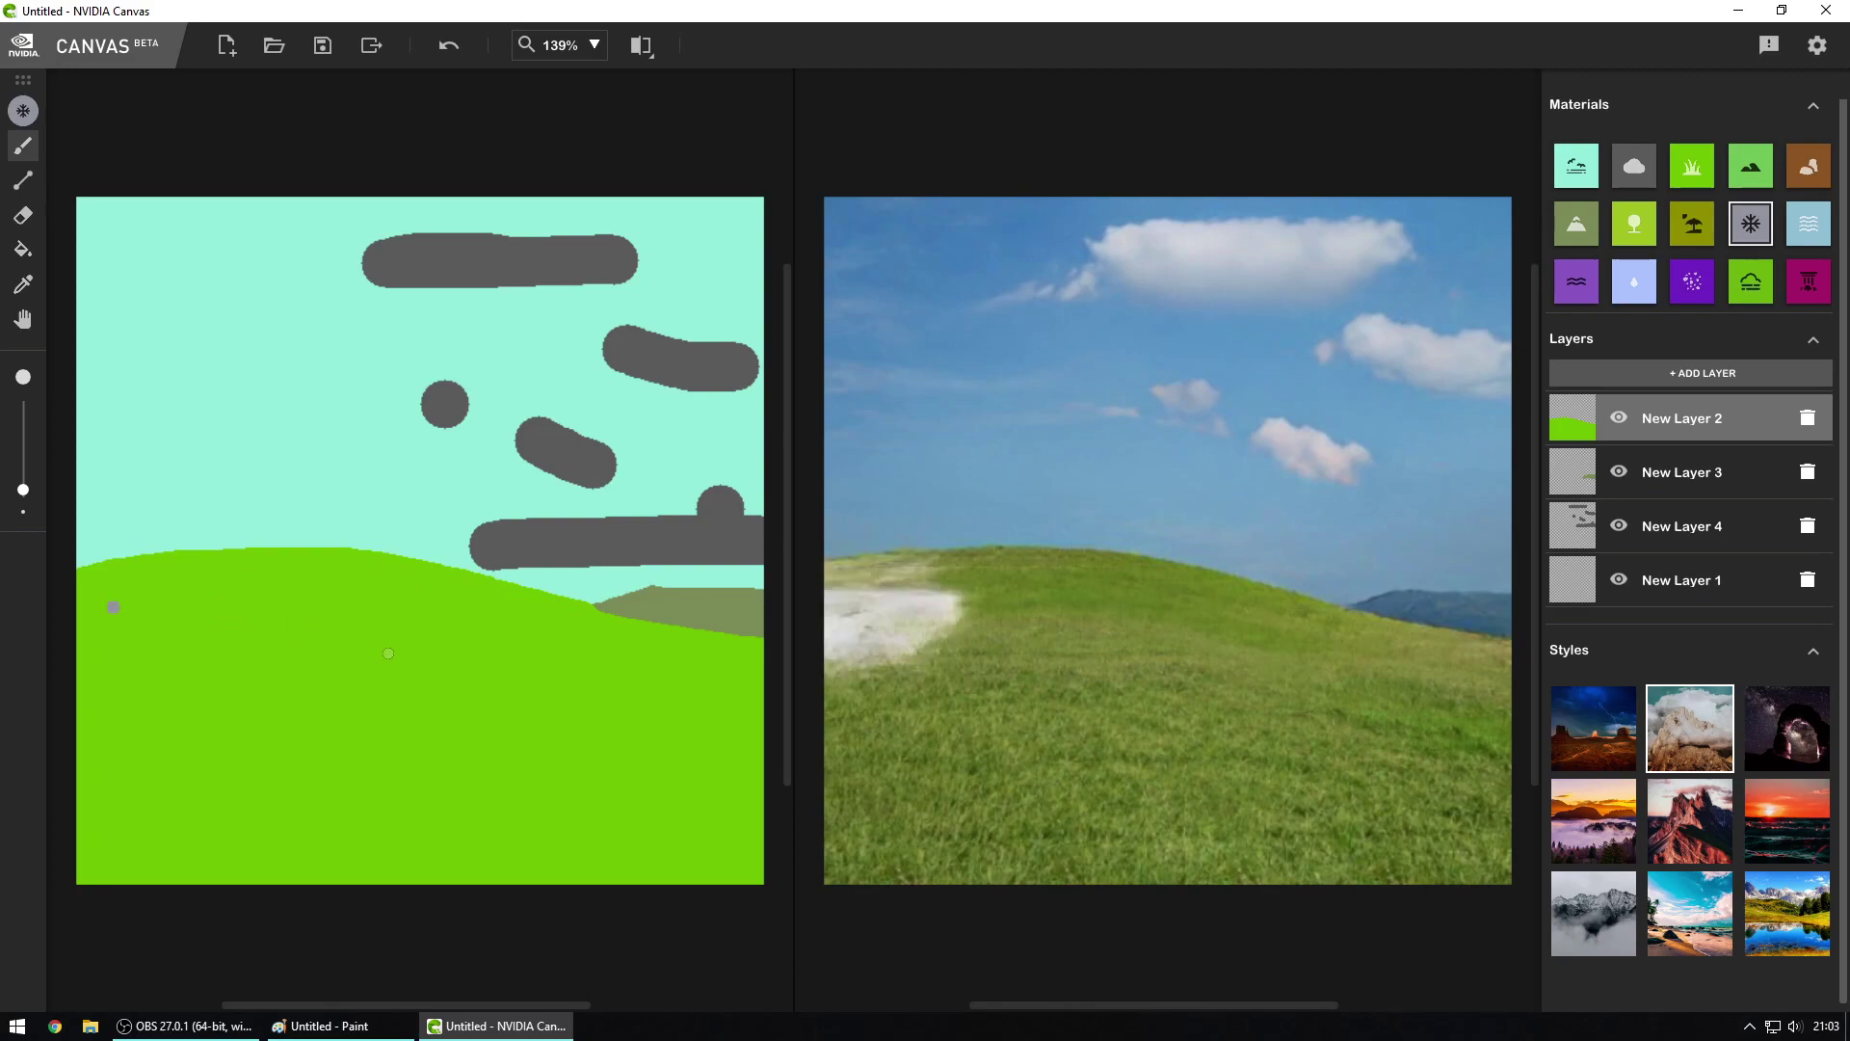
left_click(380, 652)
left_click(572, 700)
left_click(202, 786)
left_click(460, 813)
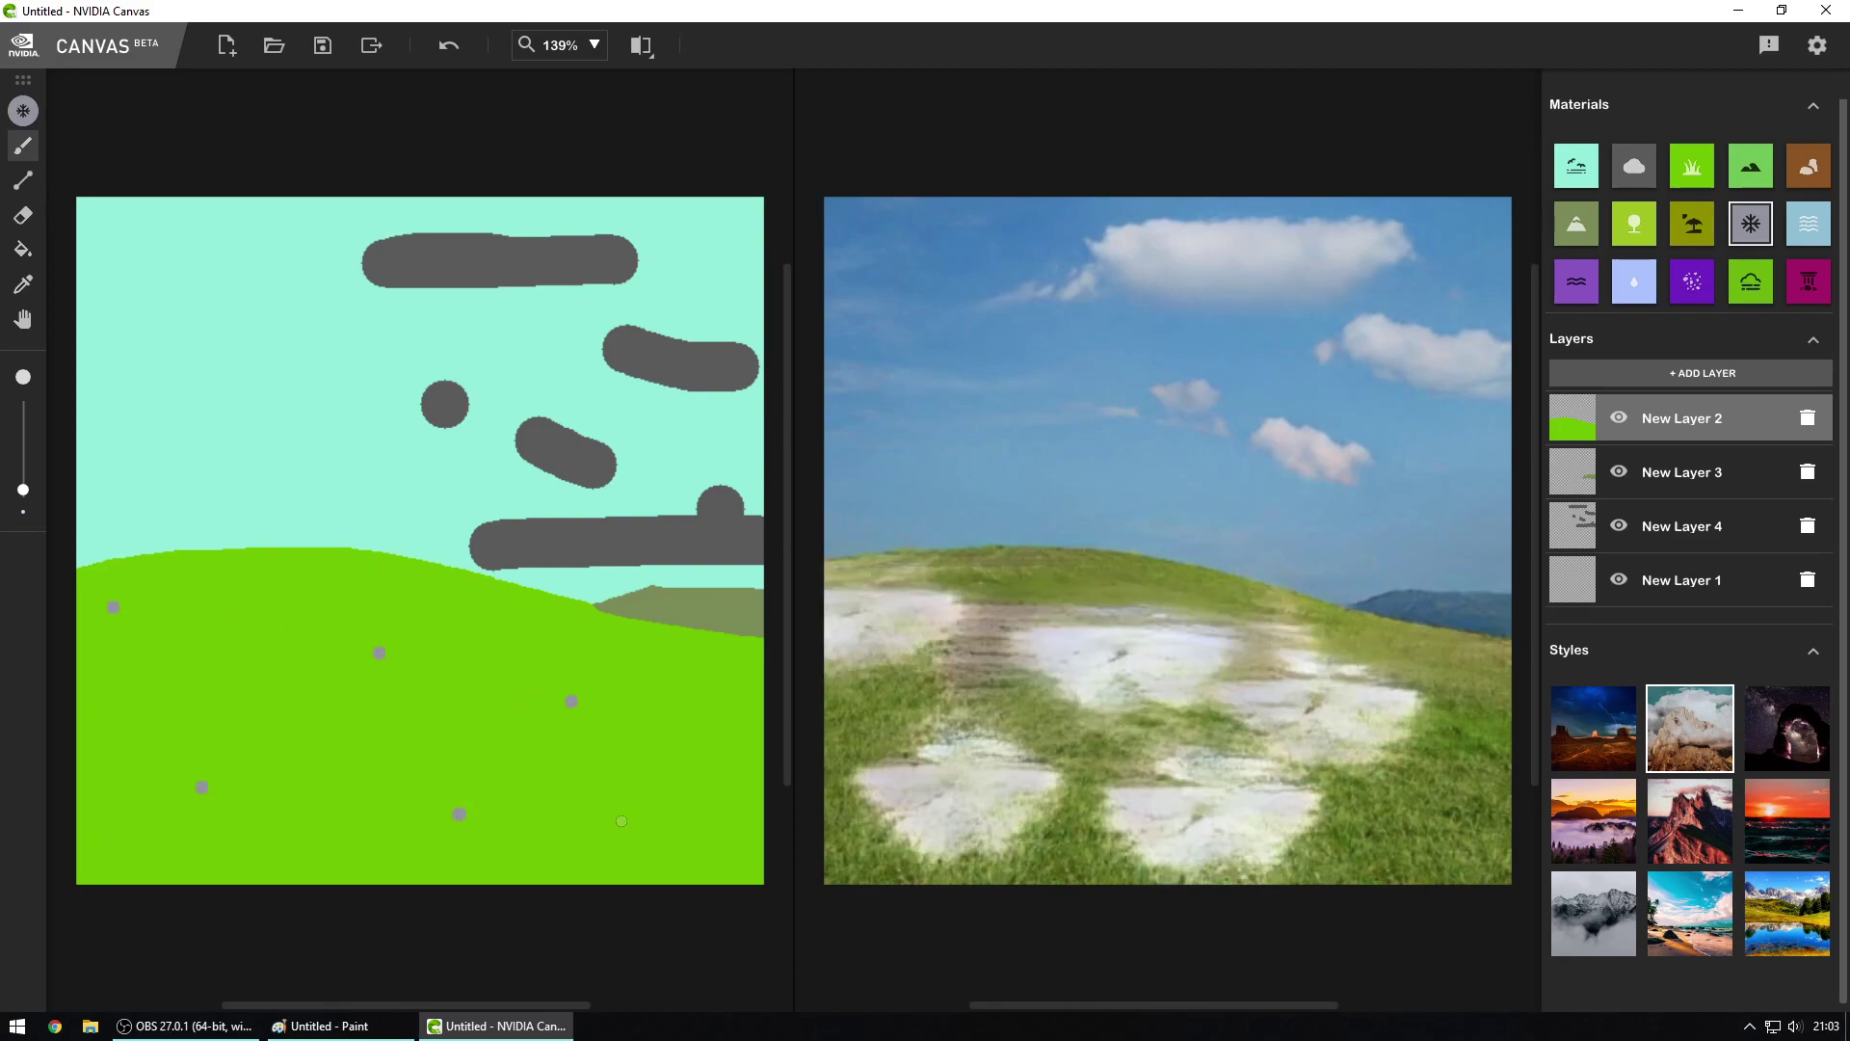
left_click(621, 821)
key("ctrl+z")
key("ctrl+z")
key("ctrl+z")
key("ctrl+z")
key("ctrl+z")
key("ctrl+z")
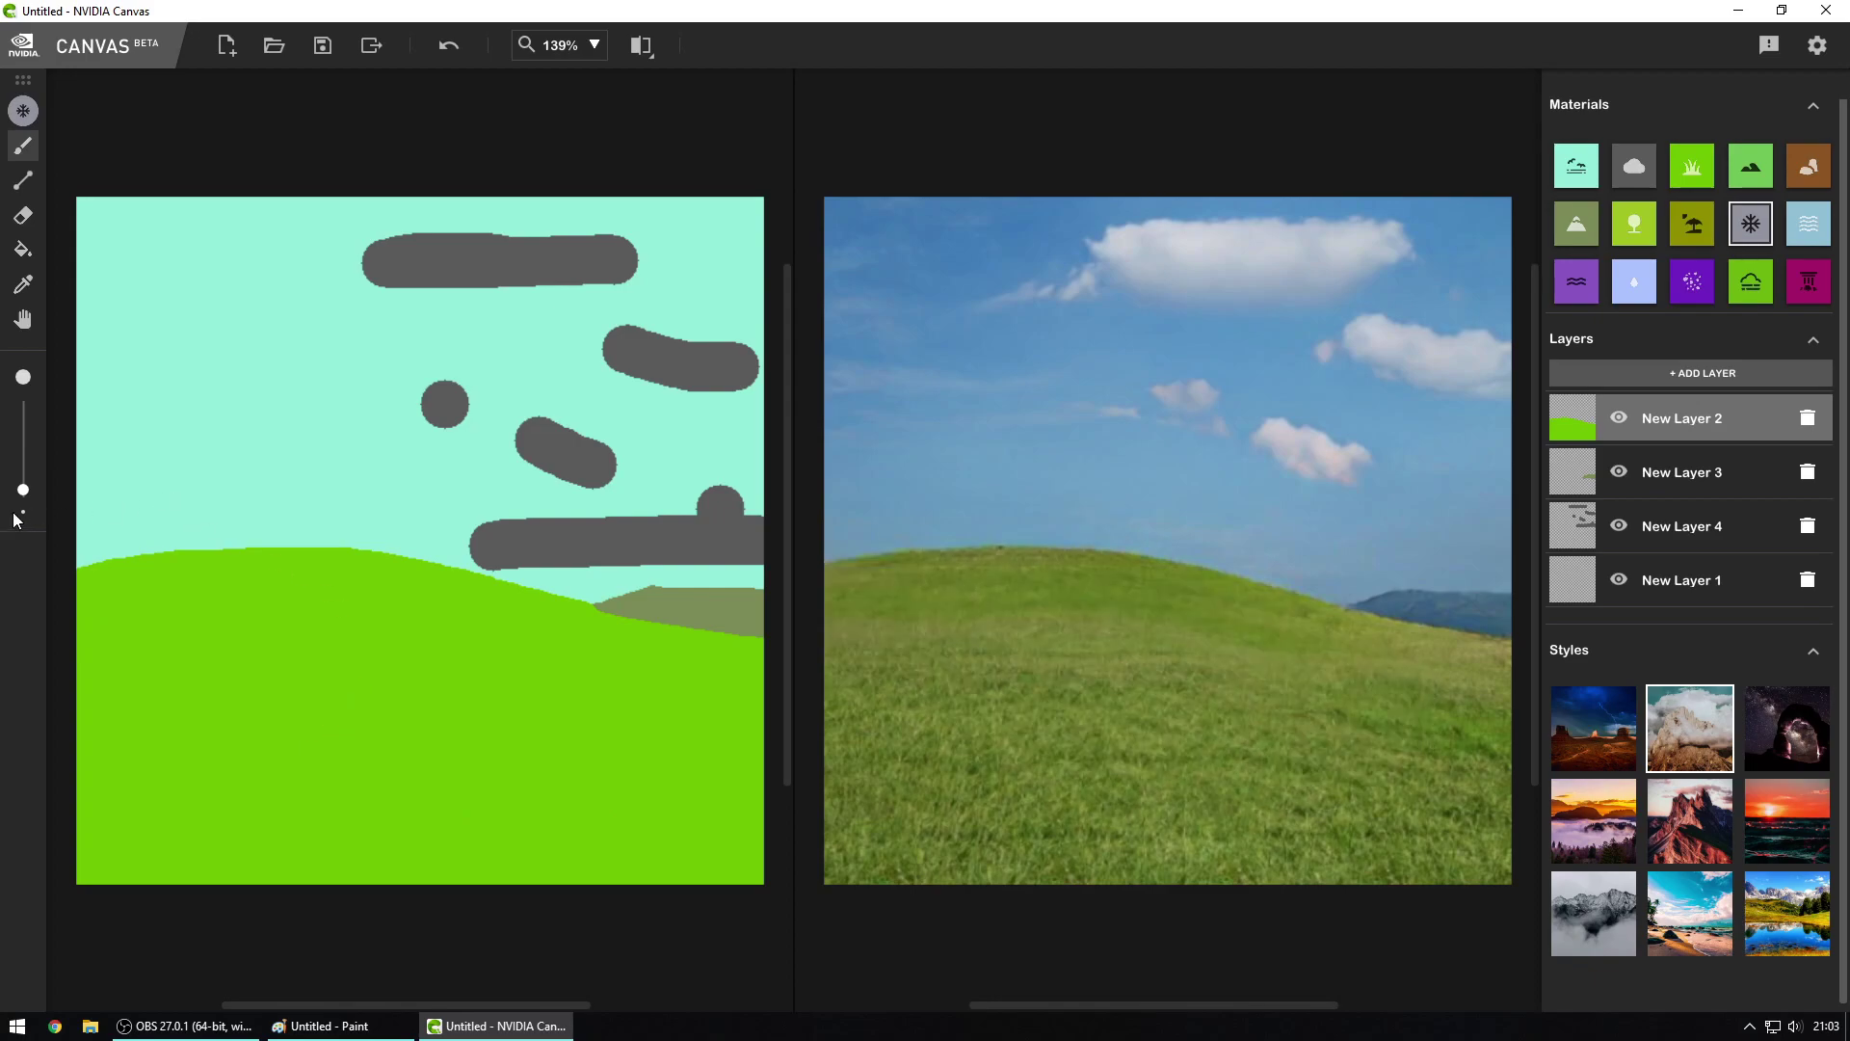
Step: Enlarge the brush and cover the whole grassy hill on New Layer 2 with snow
left_click_drag(22, 493, 23, 407)
mouse_move(87, 601)
left_mouse_down()
mouse_move(400, 595)
mouse_move(789, 686)
mouse_move(401, 689)
mouse_move(90, 663)
mouse_move(343, 652)
mouse_move(136, 746)
mouse_move(177, 758)
mouse_move(96, 777)
mouse_move(367, 822)
mouse_move(156, 846)
mouse_move(130, 875)
mouse_move(37, 884)
mouse_move(373, 768)
left_mouse_up()
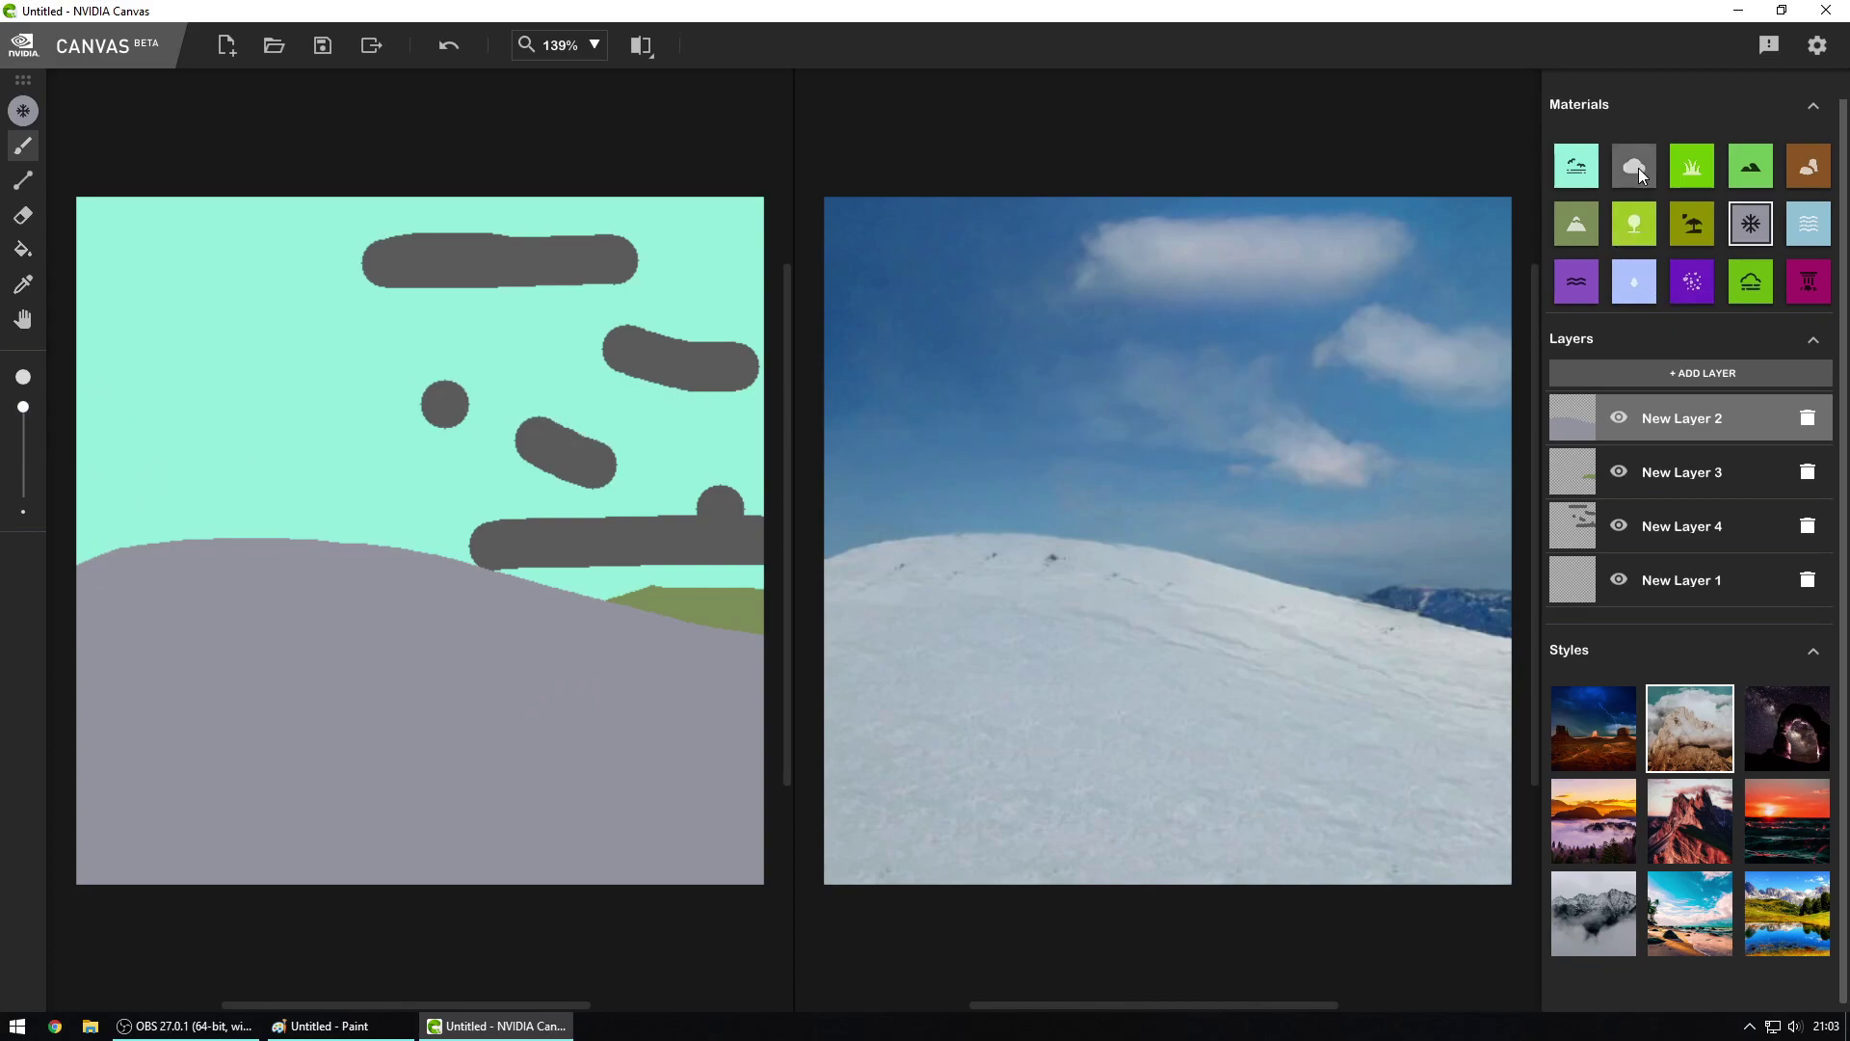
Step: Try a band of fog behind the snowy hill's crest on New Layer 4 with a smaller brush, and undo it
left_click(1750, 281)
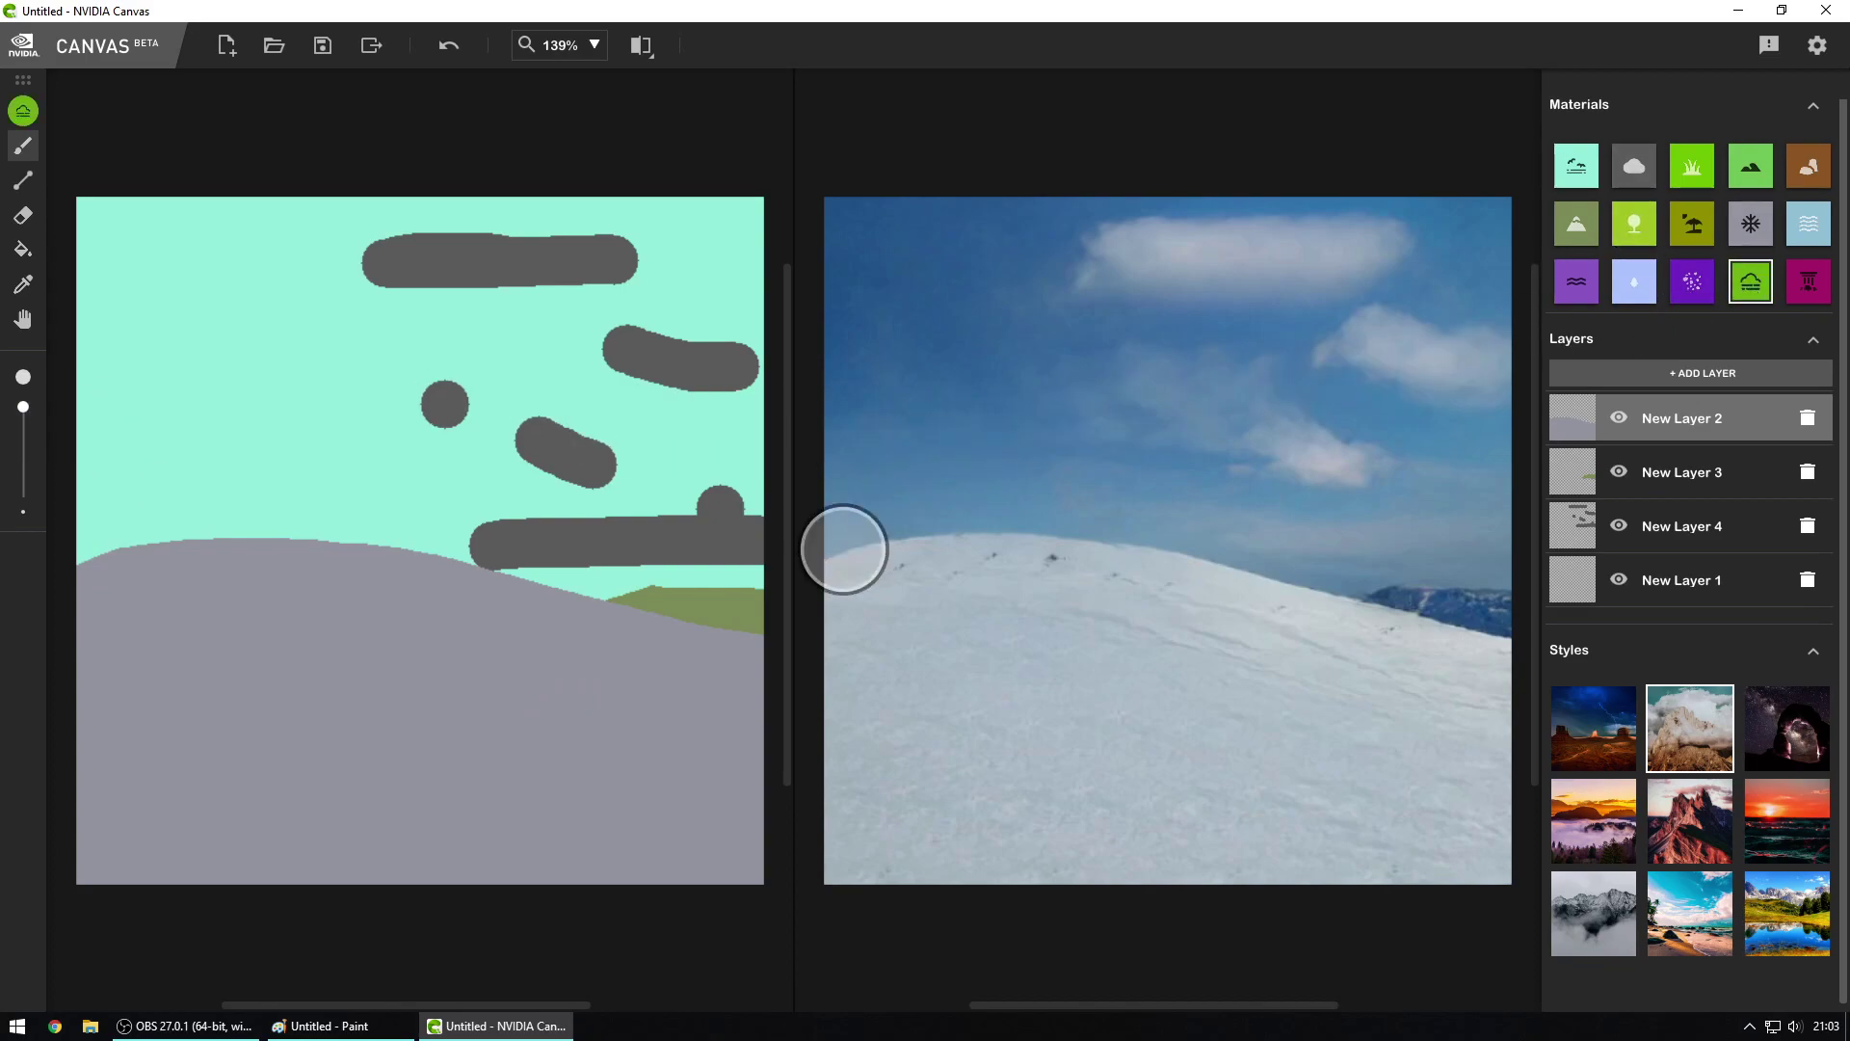
left_click_drag(23, 406, 23, 465)
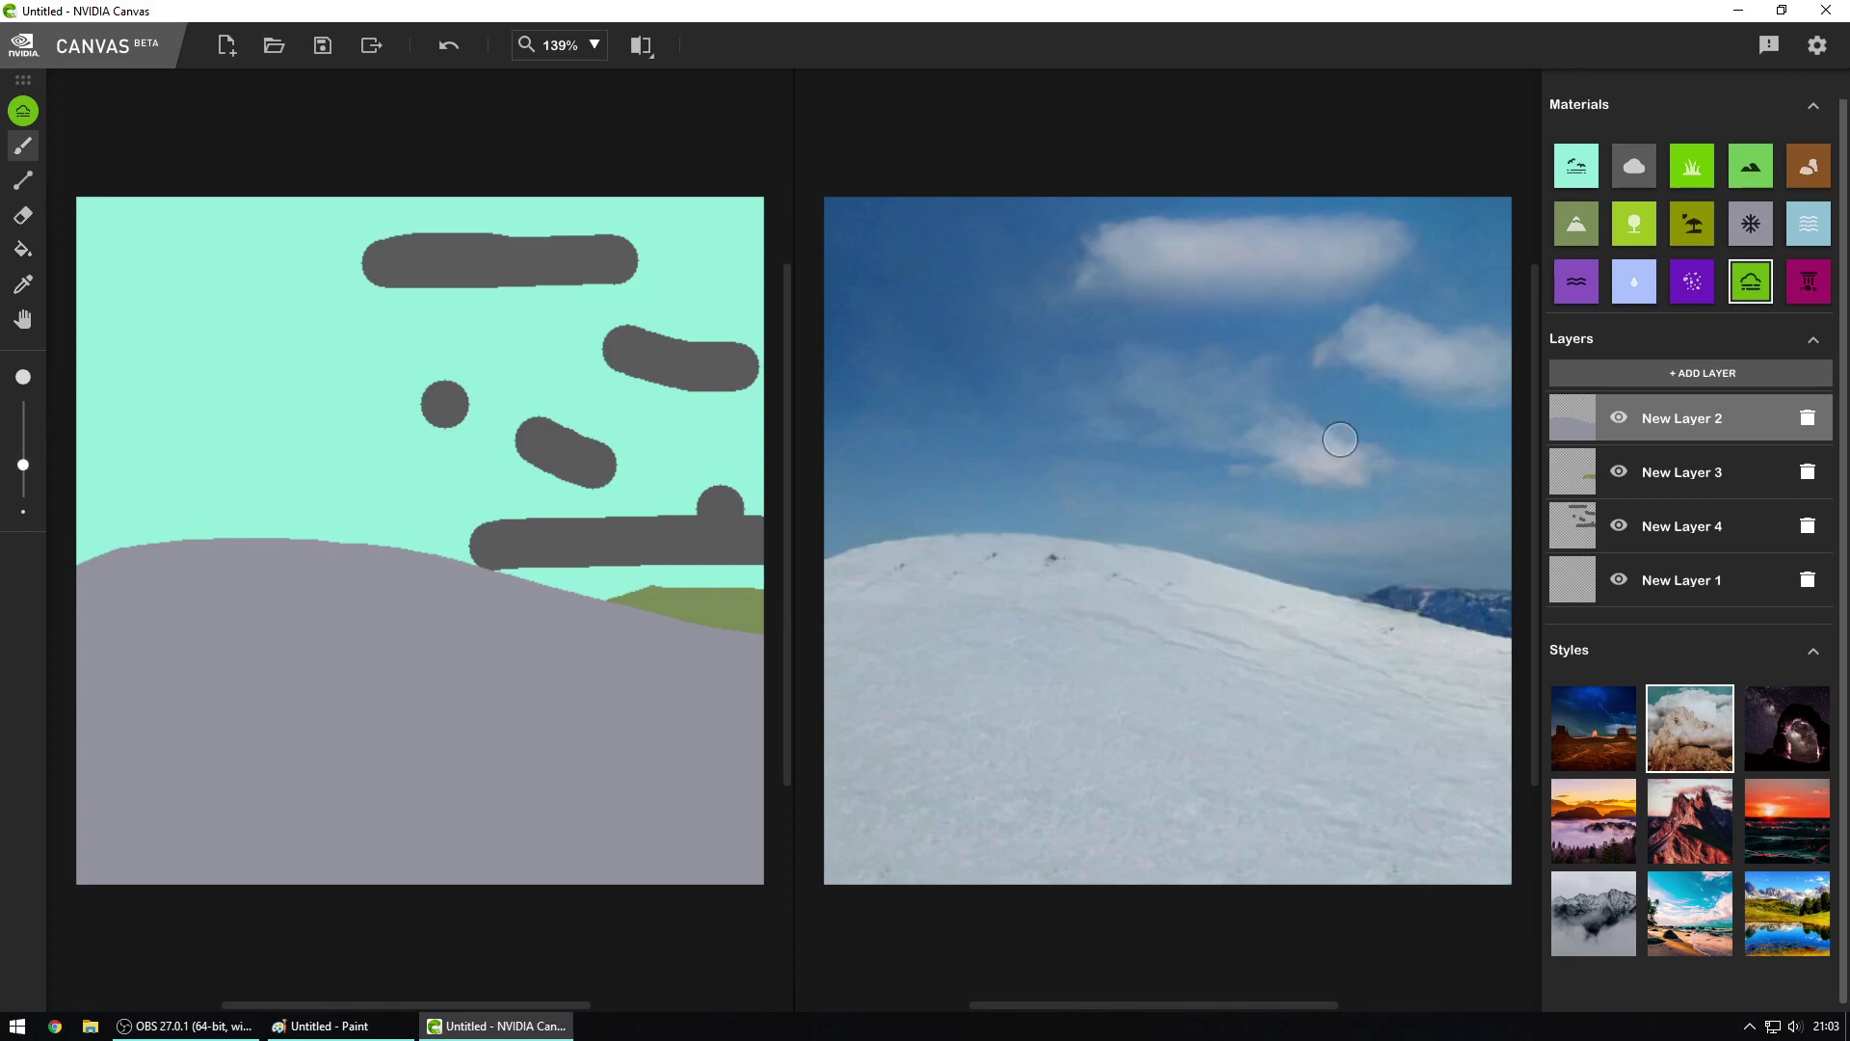
left_click(1647, 484)
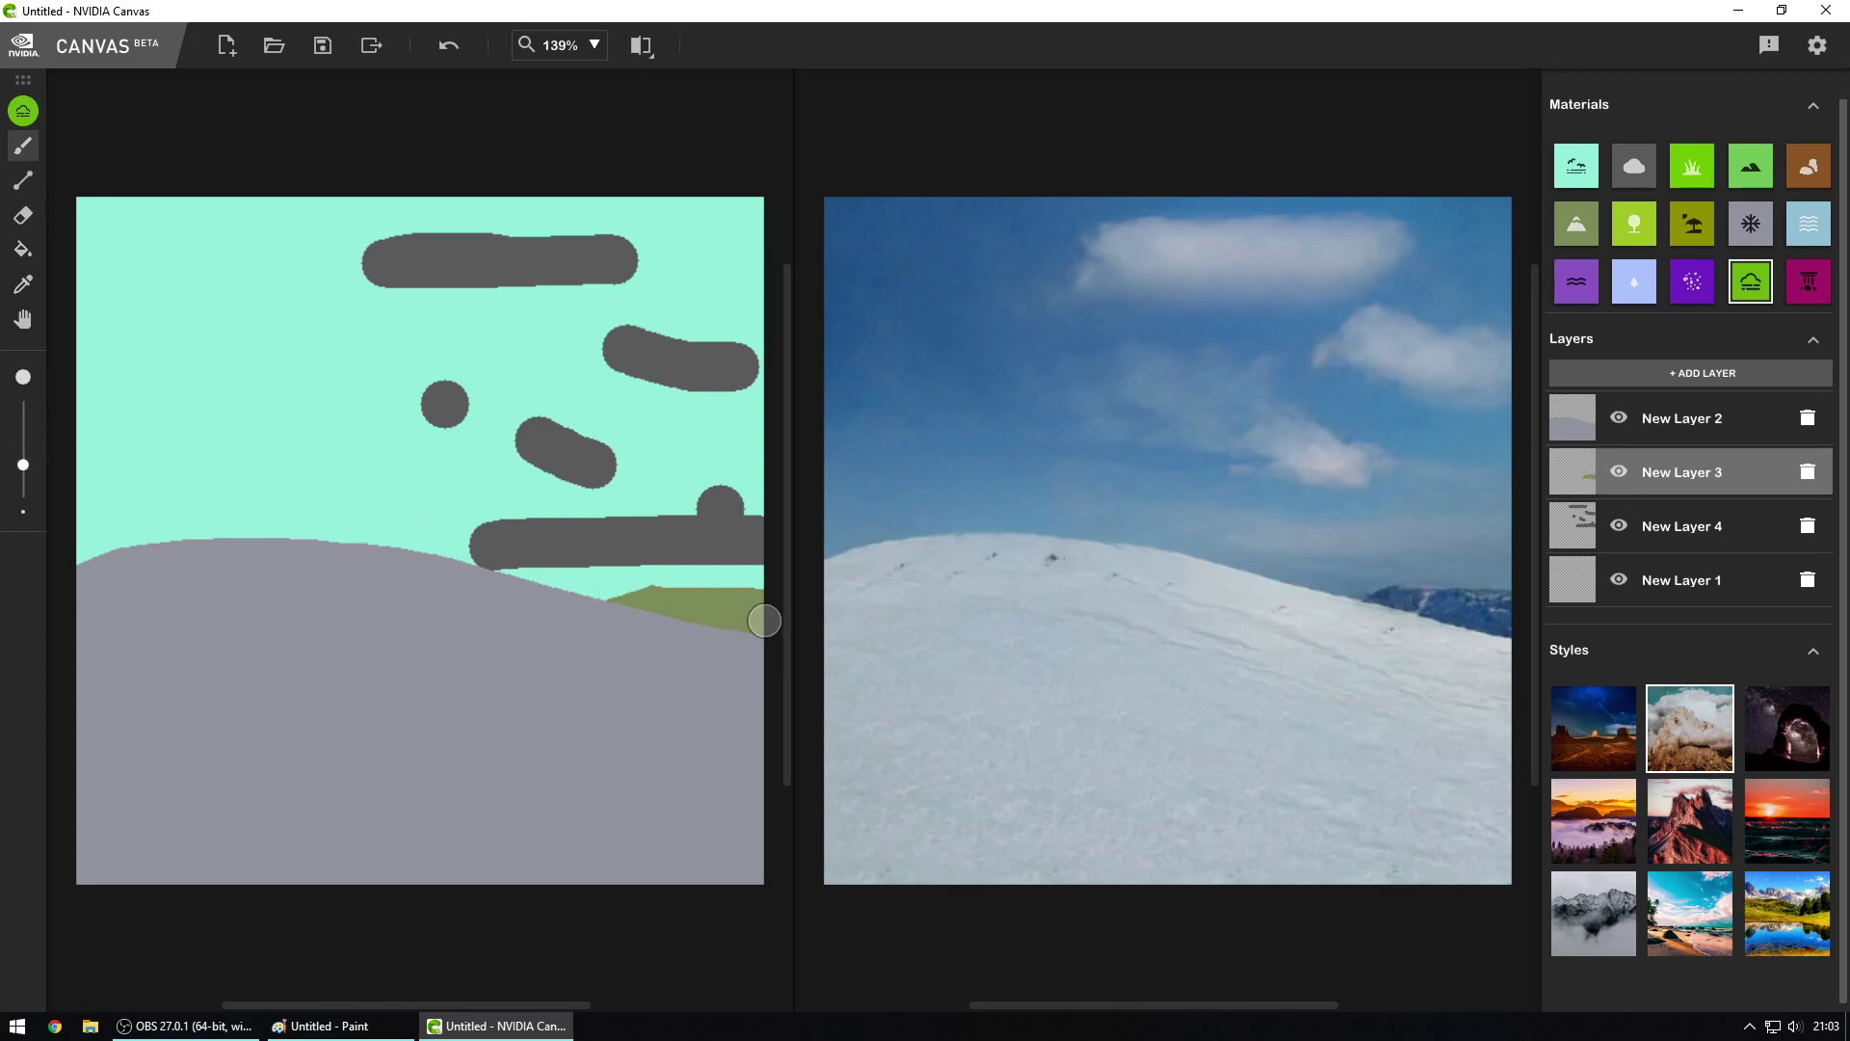
left_click(1669, 525)
mouse_move(766, 578)
left_mouse_down()
mouse_move(582, 589)
mouse_move(242, 541)
mouse_move(54, 554)
left_mouse_up()
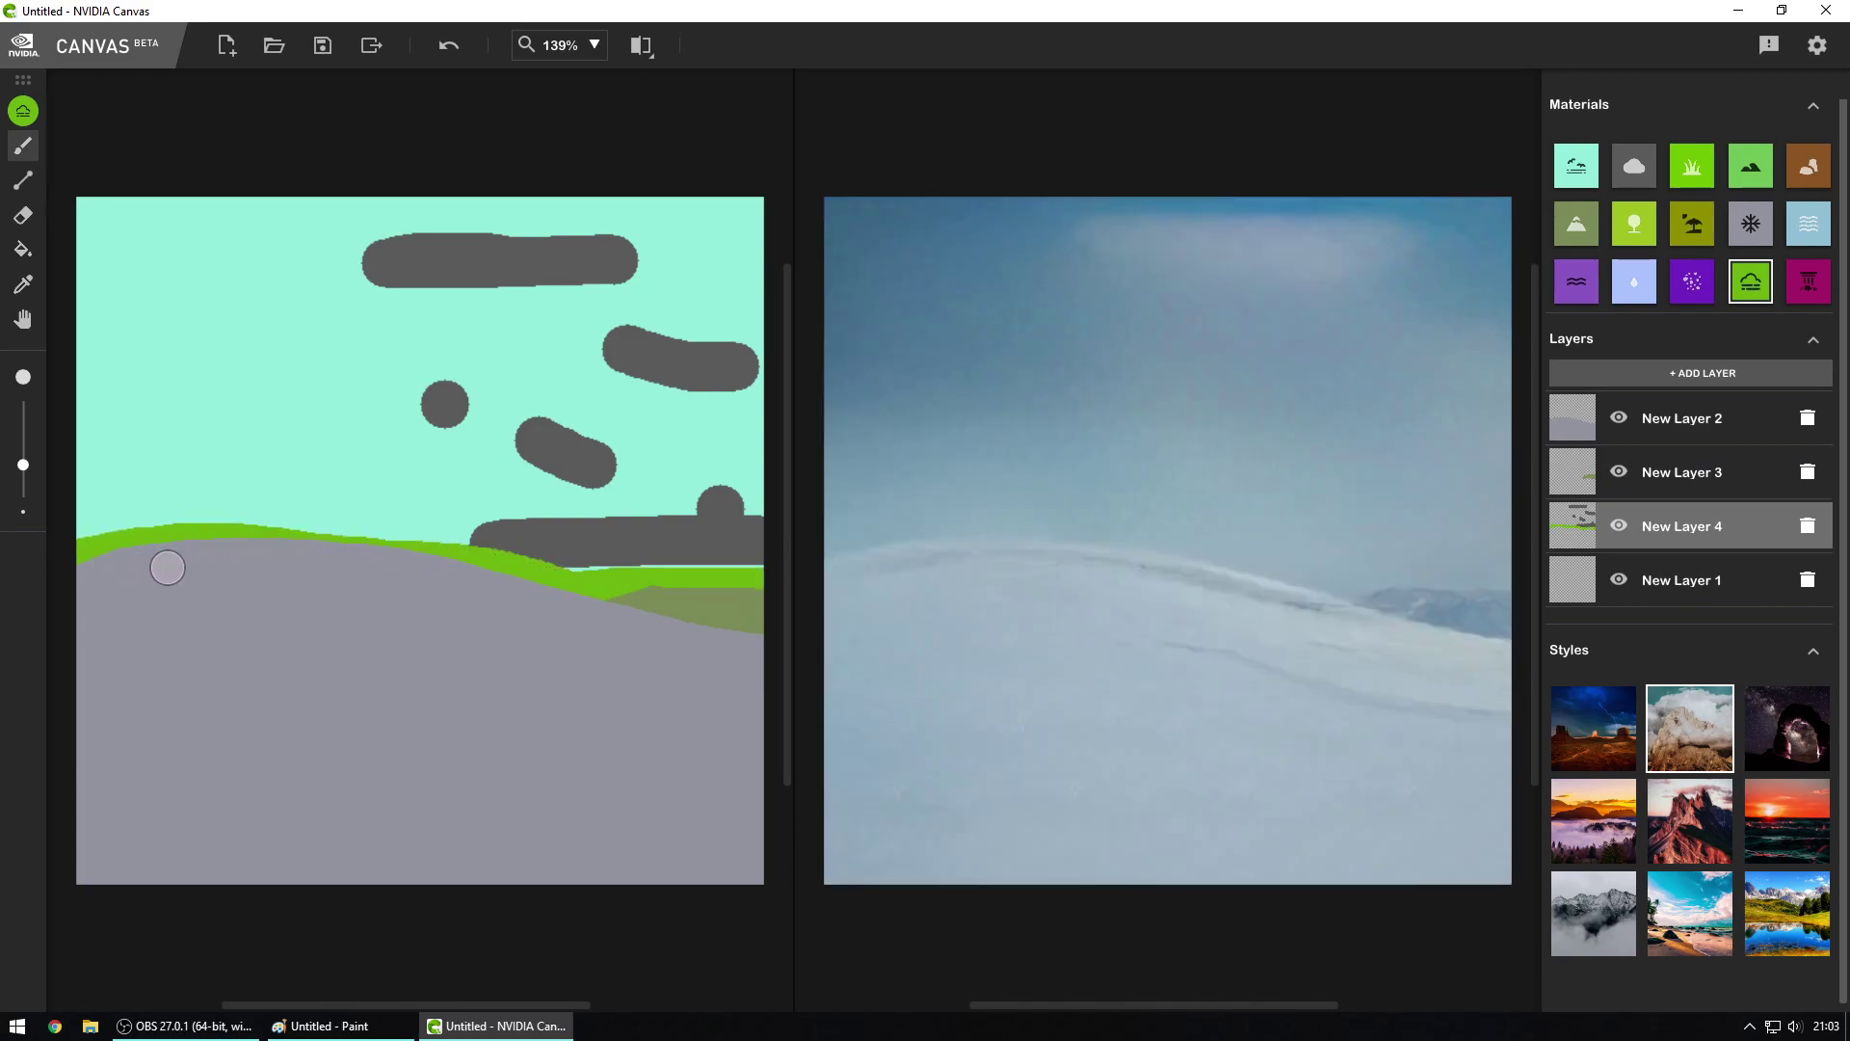
key("ctrl+z")
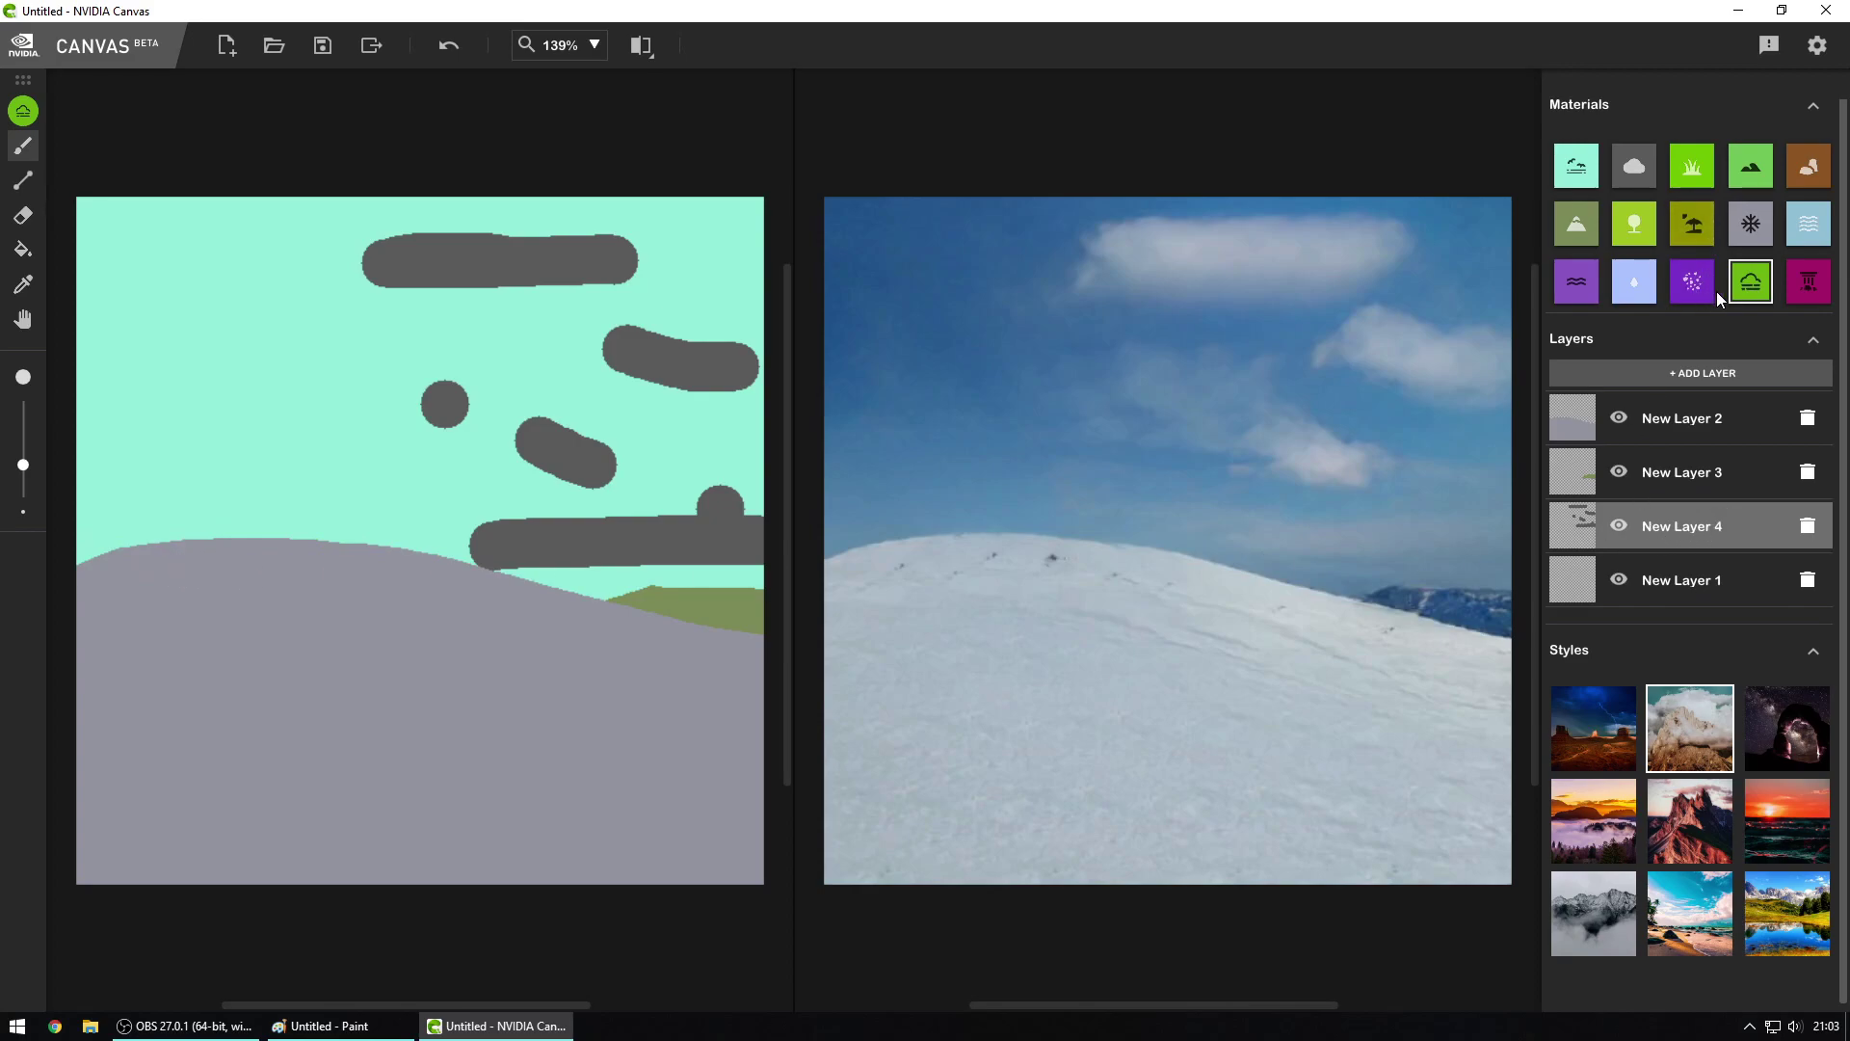
Step: Try a light blue sea band running diagonally down the snowy hill on New Layer 2, widen it, and undo every stroke
left_click(1753, 225)
left_click(1812, 234)
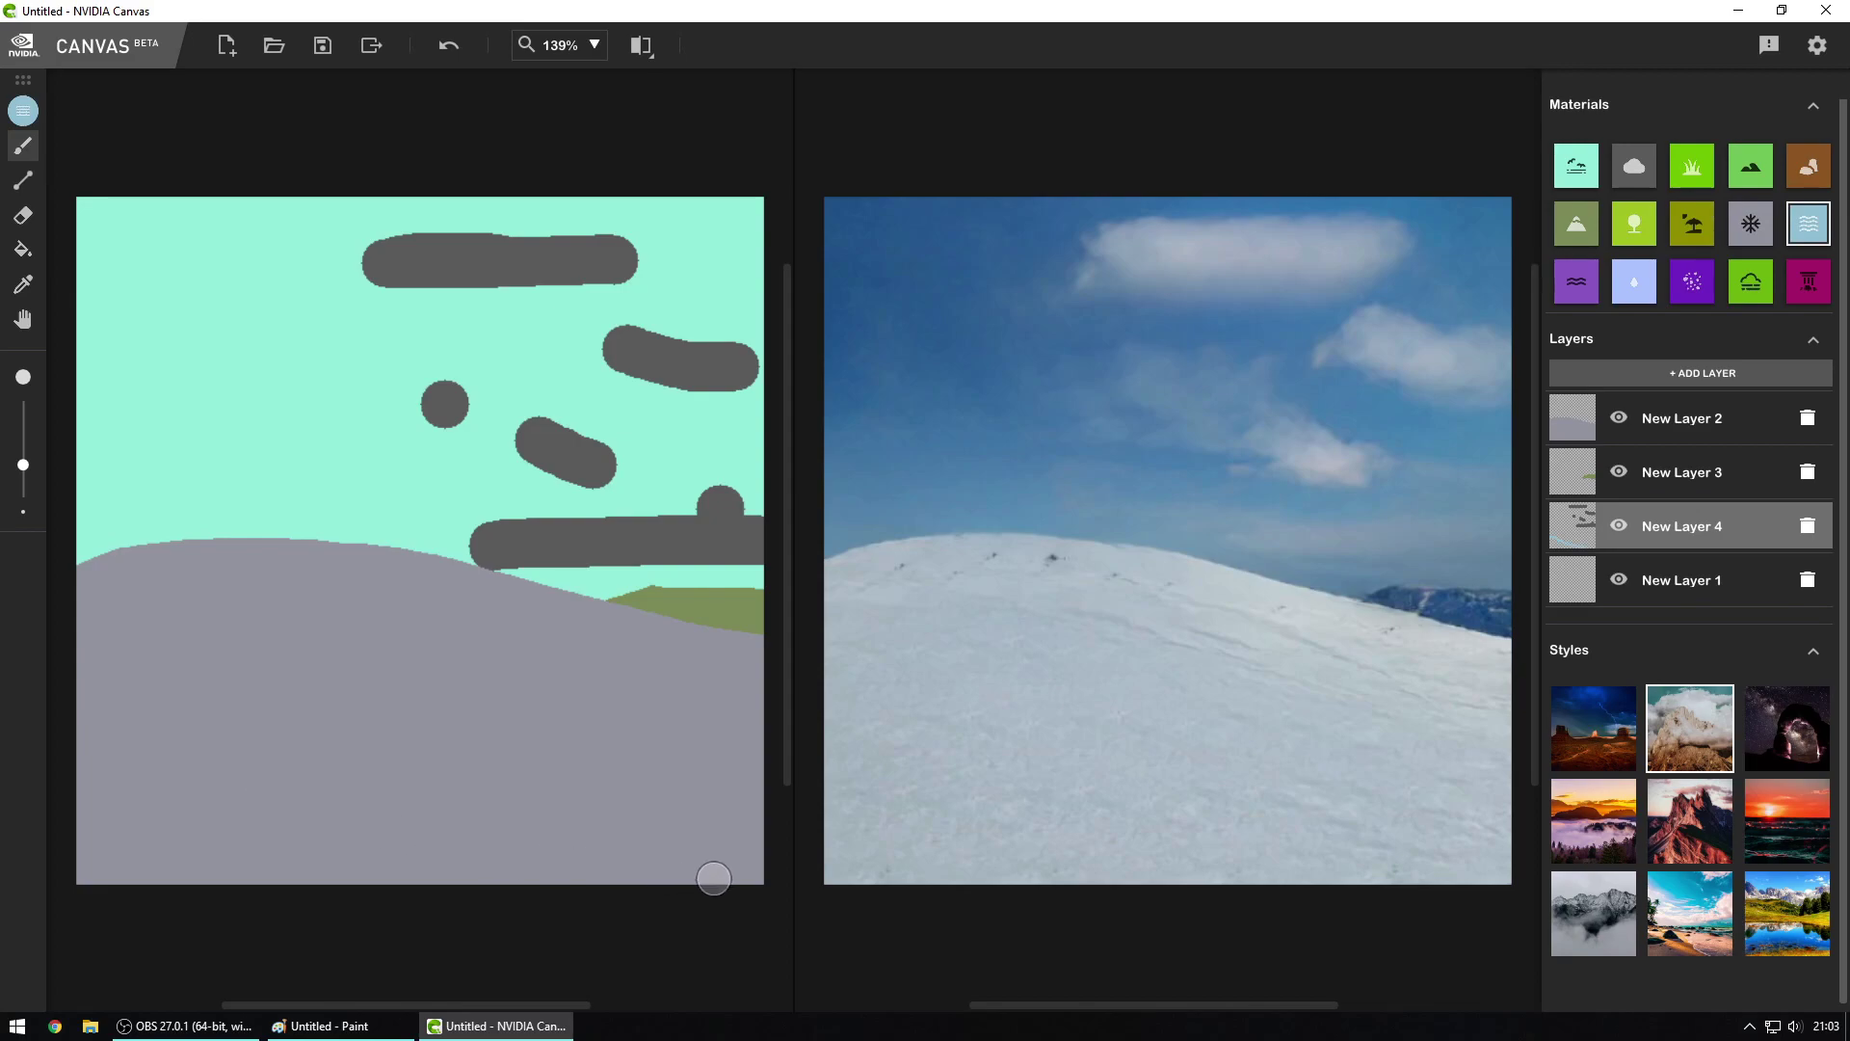
left_click(1671, 491)
left_click(1676, 418)
mouse_move(58, 723)
left_mouse_down()
mouse_move(450, 860)
mouse_move(796, 927)
left_mouse_up()
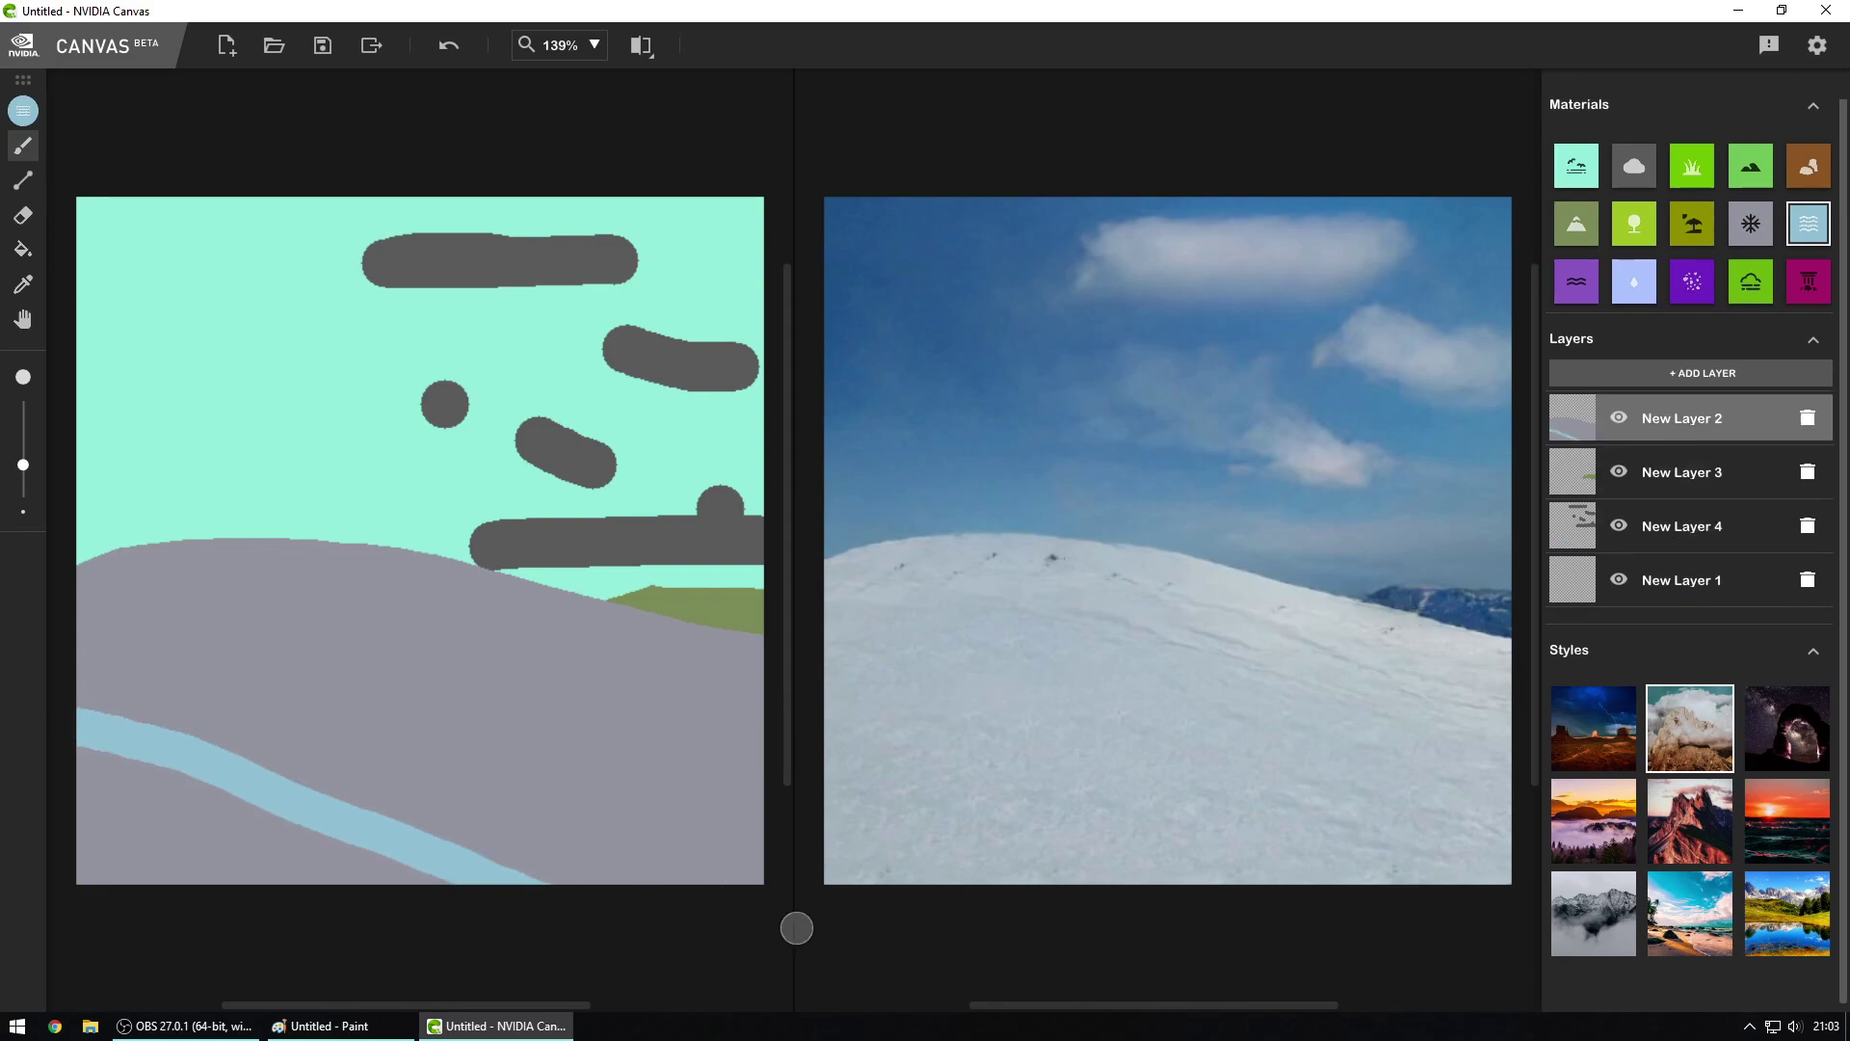
key("ctrl+z")
left_click_drag(62, 723, 554, 891)
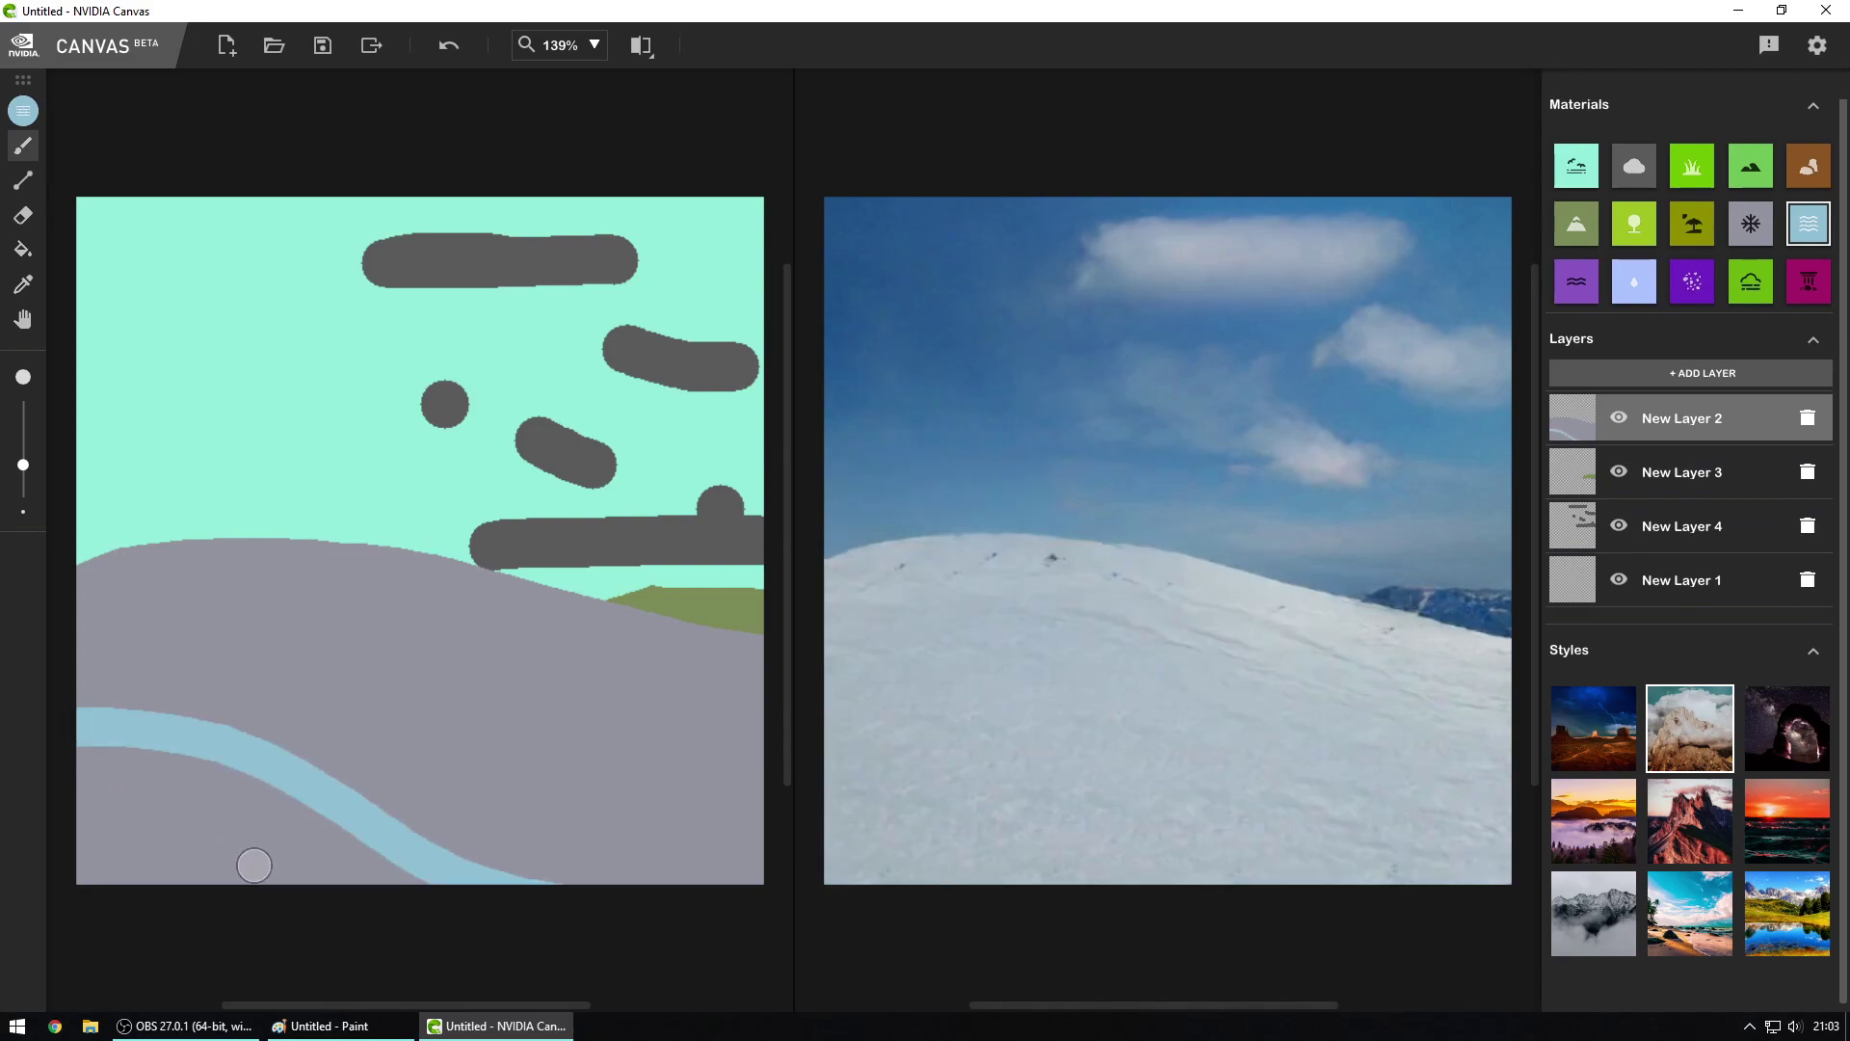
left_click_drag(74, 751, 507, 900)
mouse_move(339, 801)
left_mouse_down()
mouse_move(497, 884)
mouse_move(63, 781)
mouse_move(363, 880)
left_mouse_up()
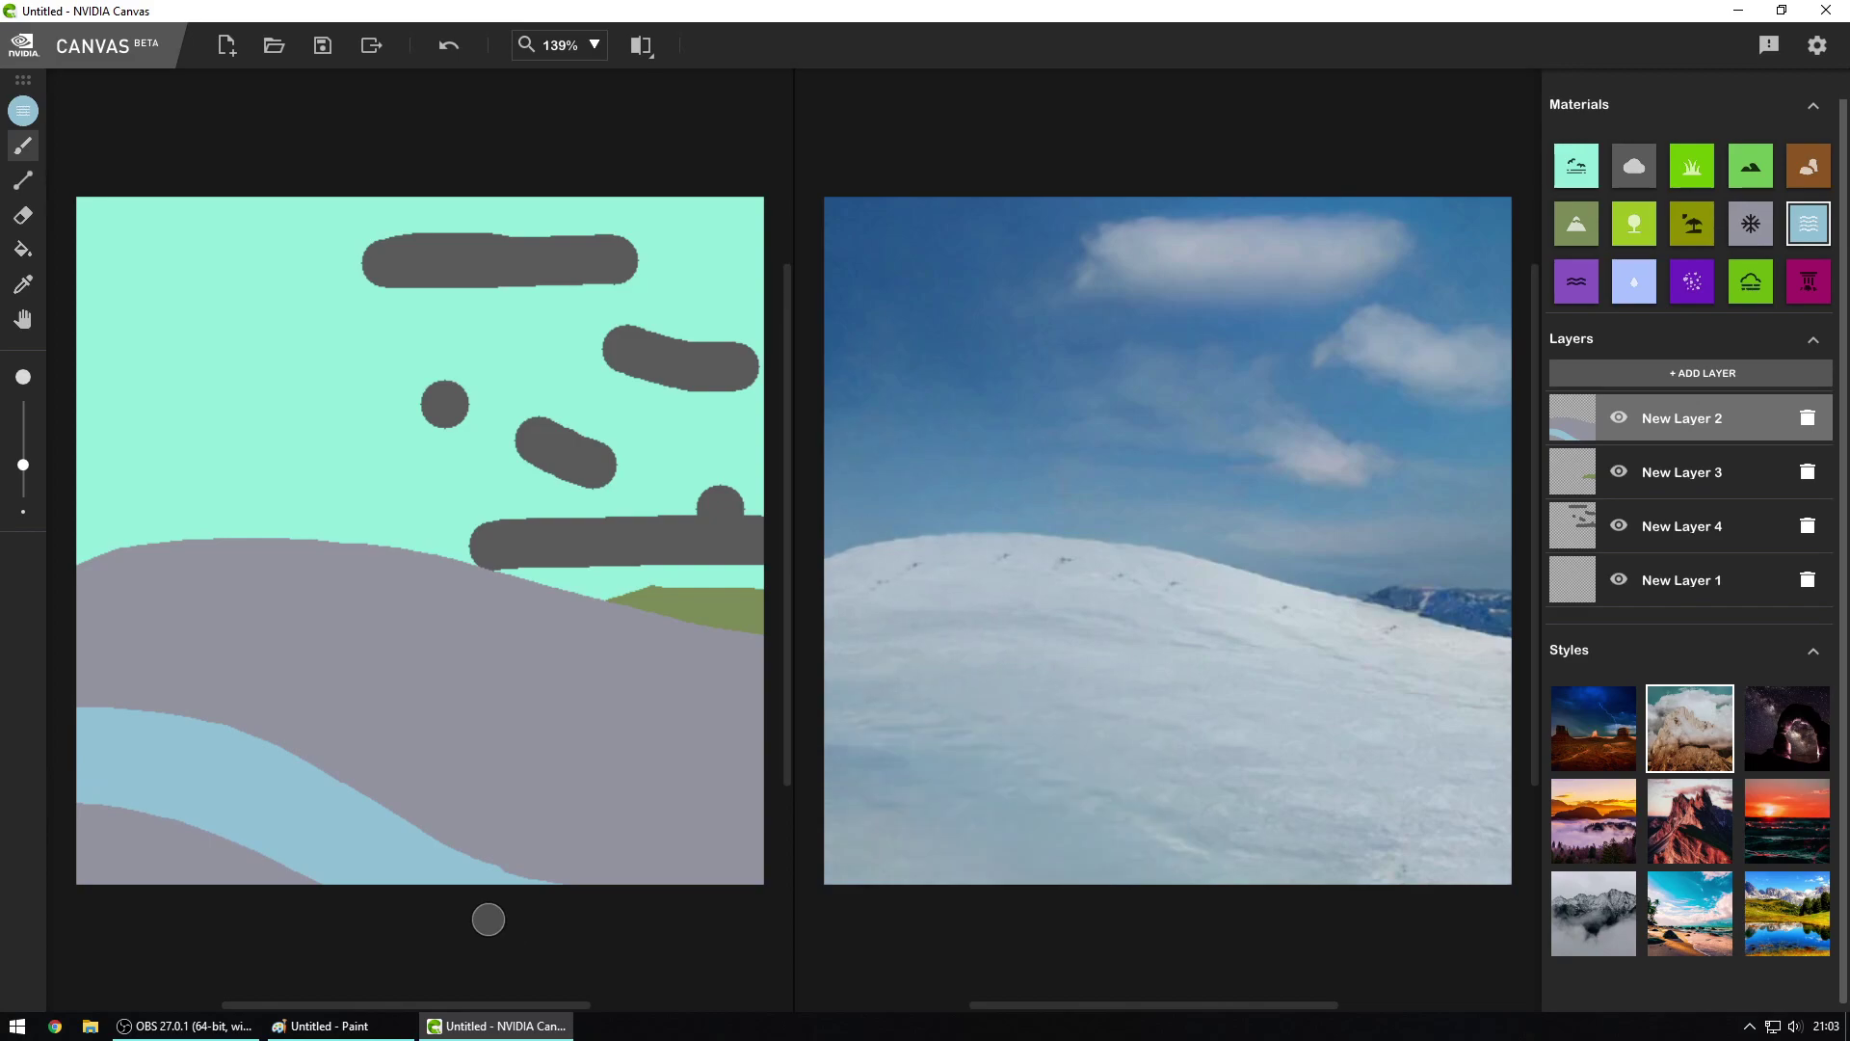
key("ctrl+z")
key("ctrl+z")
key("ctrl+z")
key("ctrl+z")
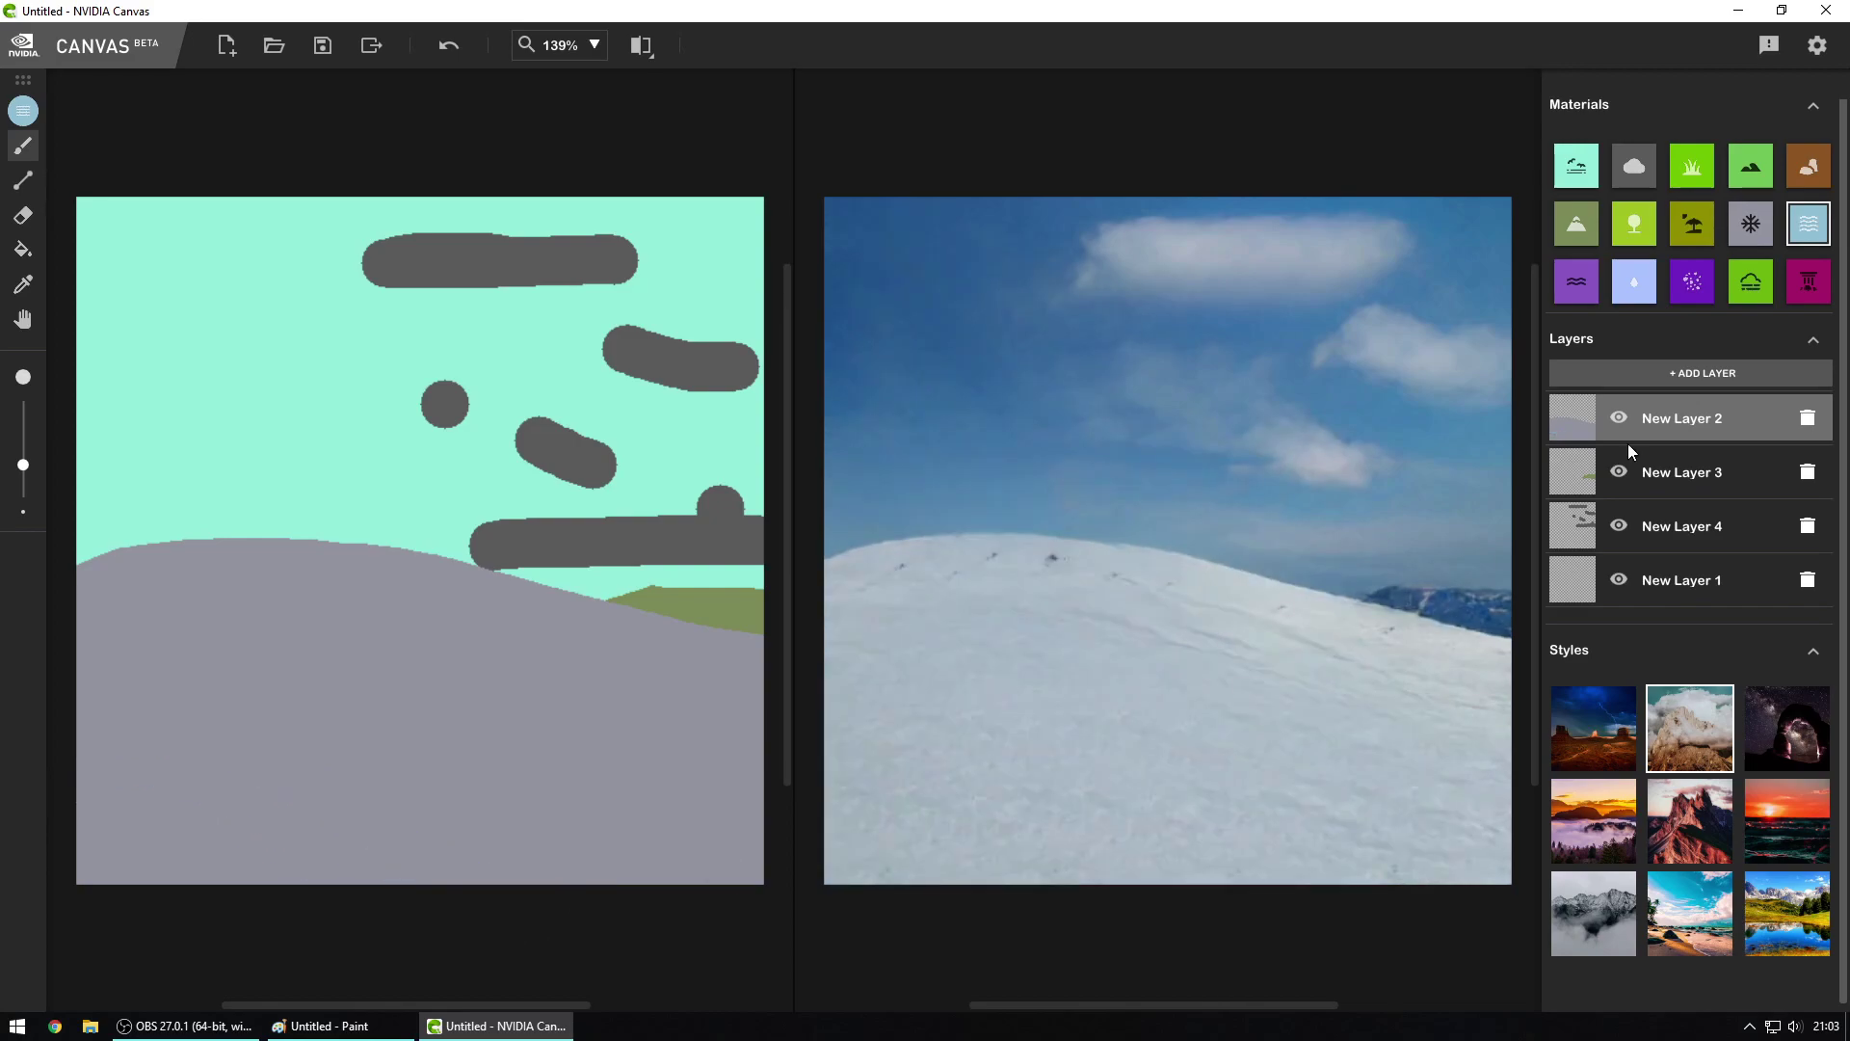
Step: Try a purple river band running diagonally down the snowy hill on New Layer 2, and undo its strokes
left_click(1576, 281)
mouse_move(91, 711)
left_mouse_down()
mouse_move(215, 731)
mouse_move(554, 882)
left_mouse_up()
left_click_drag(90, 747, 616, 882)
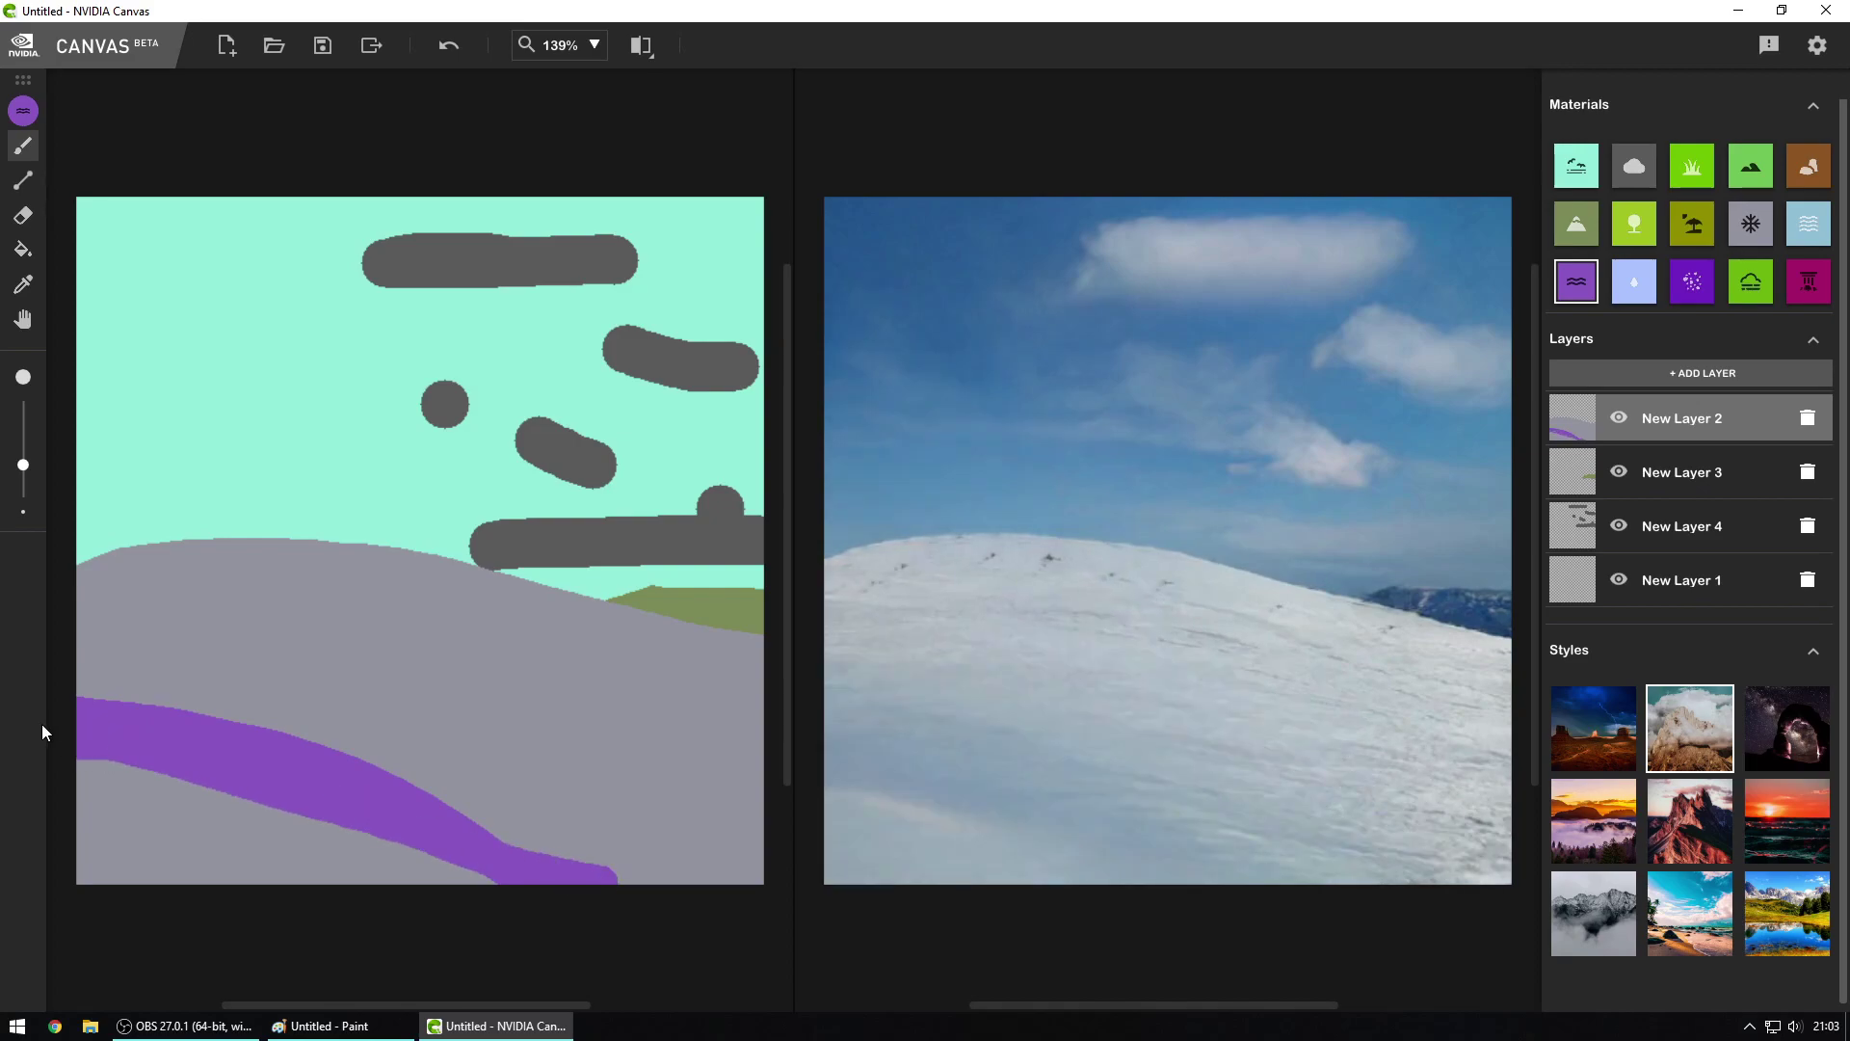
left_click_drag(41, 726, 541, 903)
key("ctrl+z")
key("ctrl+z")
key("ctrl+z")
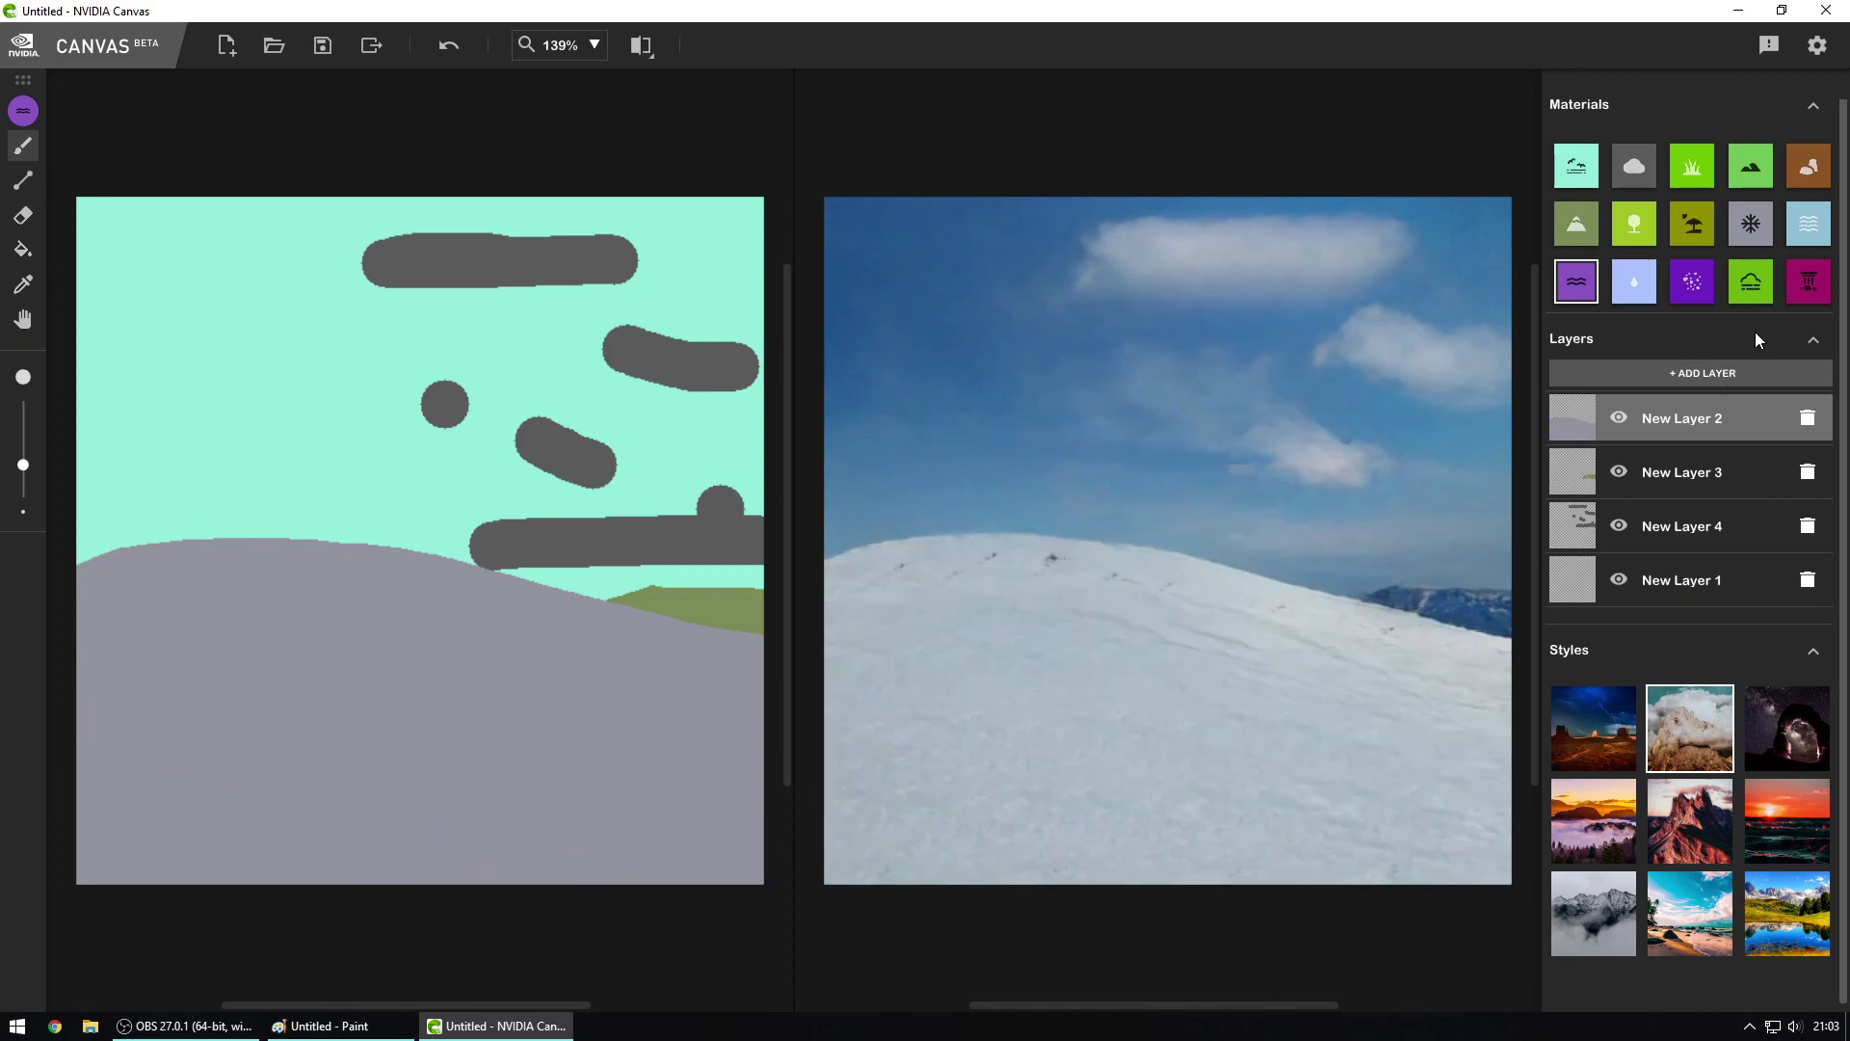
Step: Try a wide pale blue water band curving across the full width of the snowy hill, and undo its strokes
left_click(1634, 281)
mouse_move(58, 722)
left_mouse_down()
mouse_move(332, 719)
mouse_move(887, 875)
left_mouse_up()
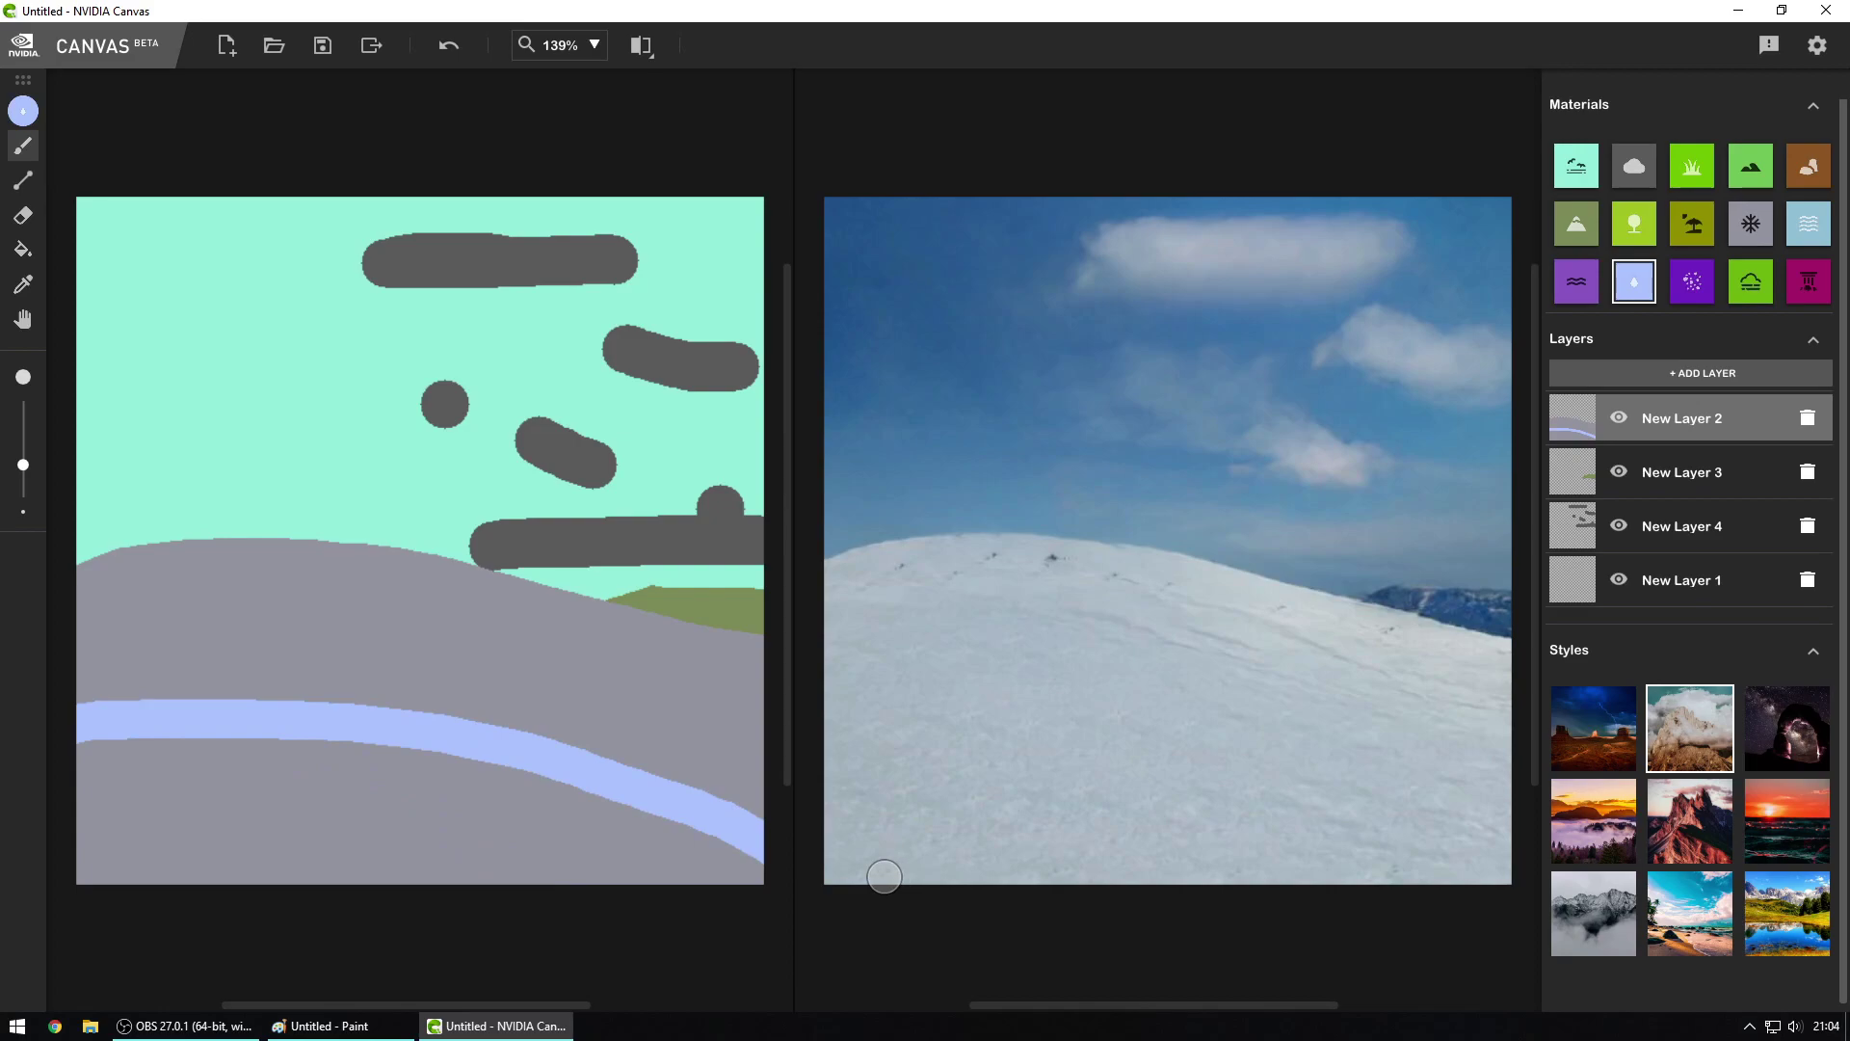
mouse_move(69, 739)
left_mouse_down()
mouse_move(384, 762)
mouse_move(806, 892)
mouse_move(563, 784)
mouse_move(335, 743)
left_mouse_up()
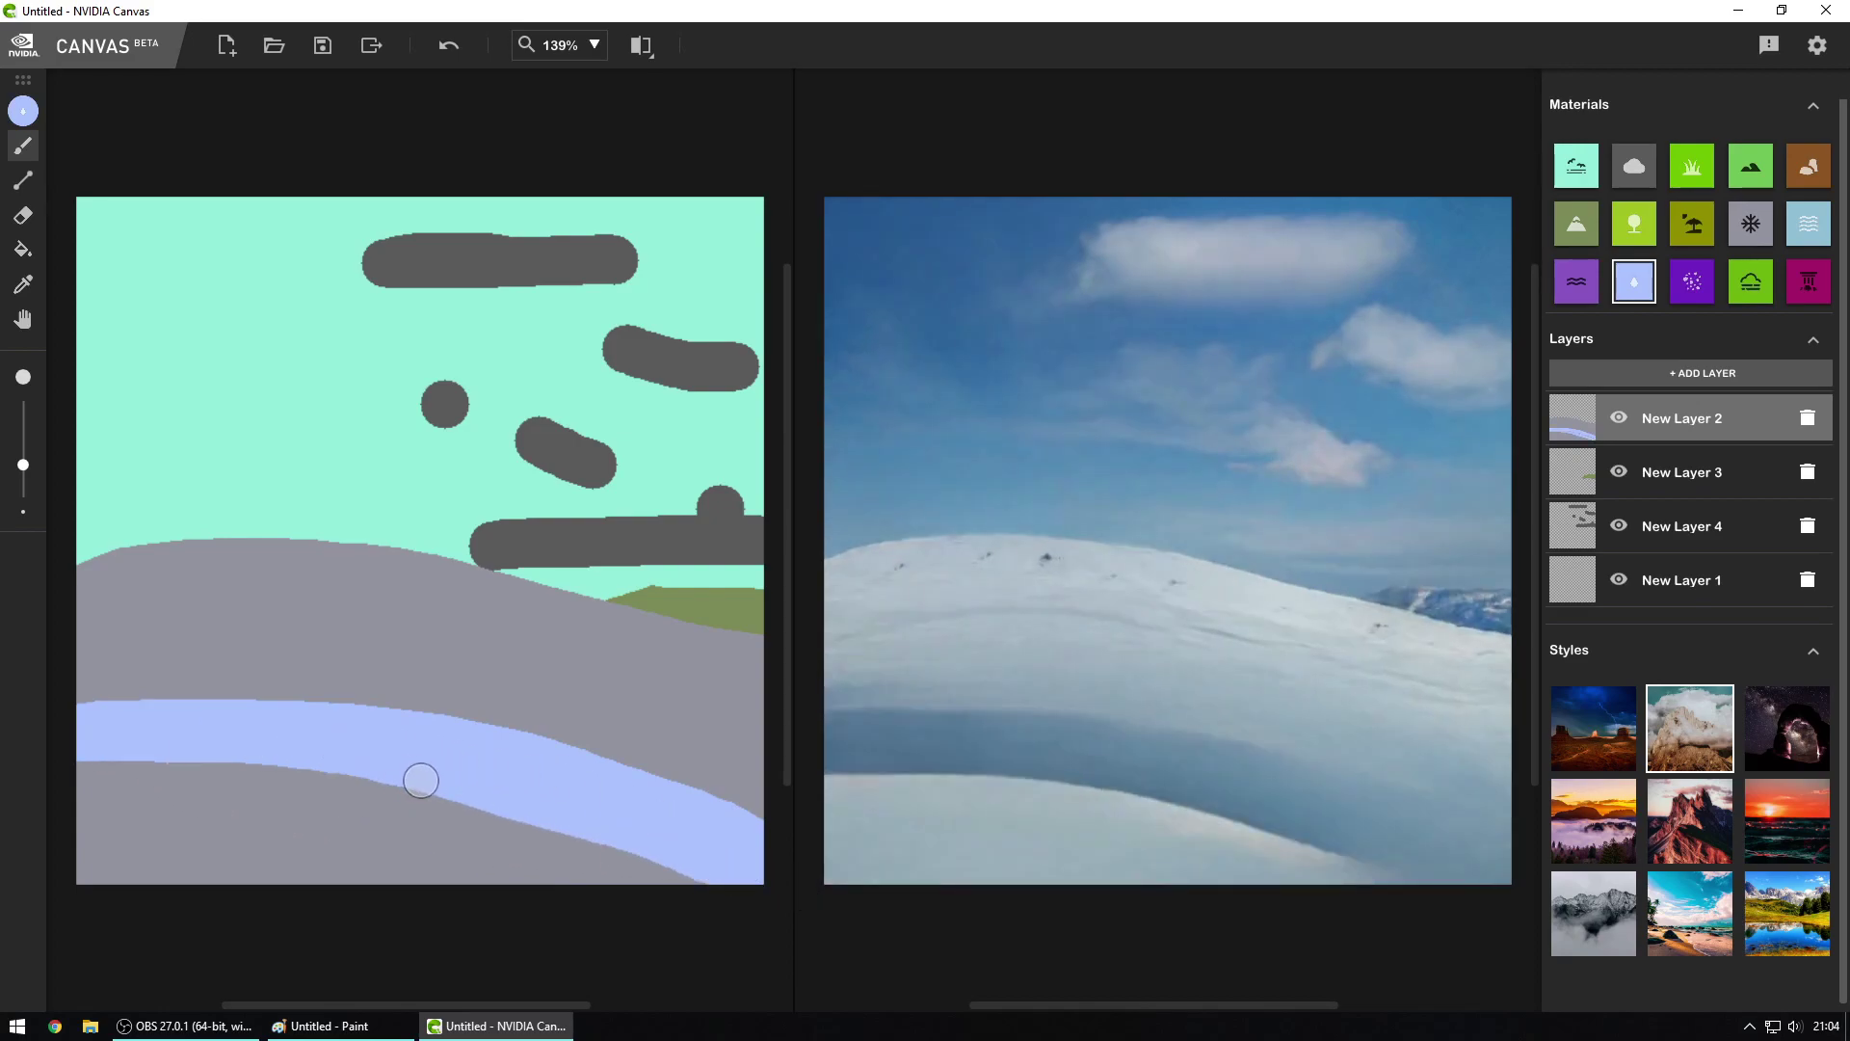
key("ctrl+z")
key("ctrl+z")
key("ctrl+z")
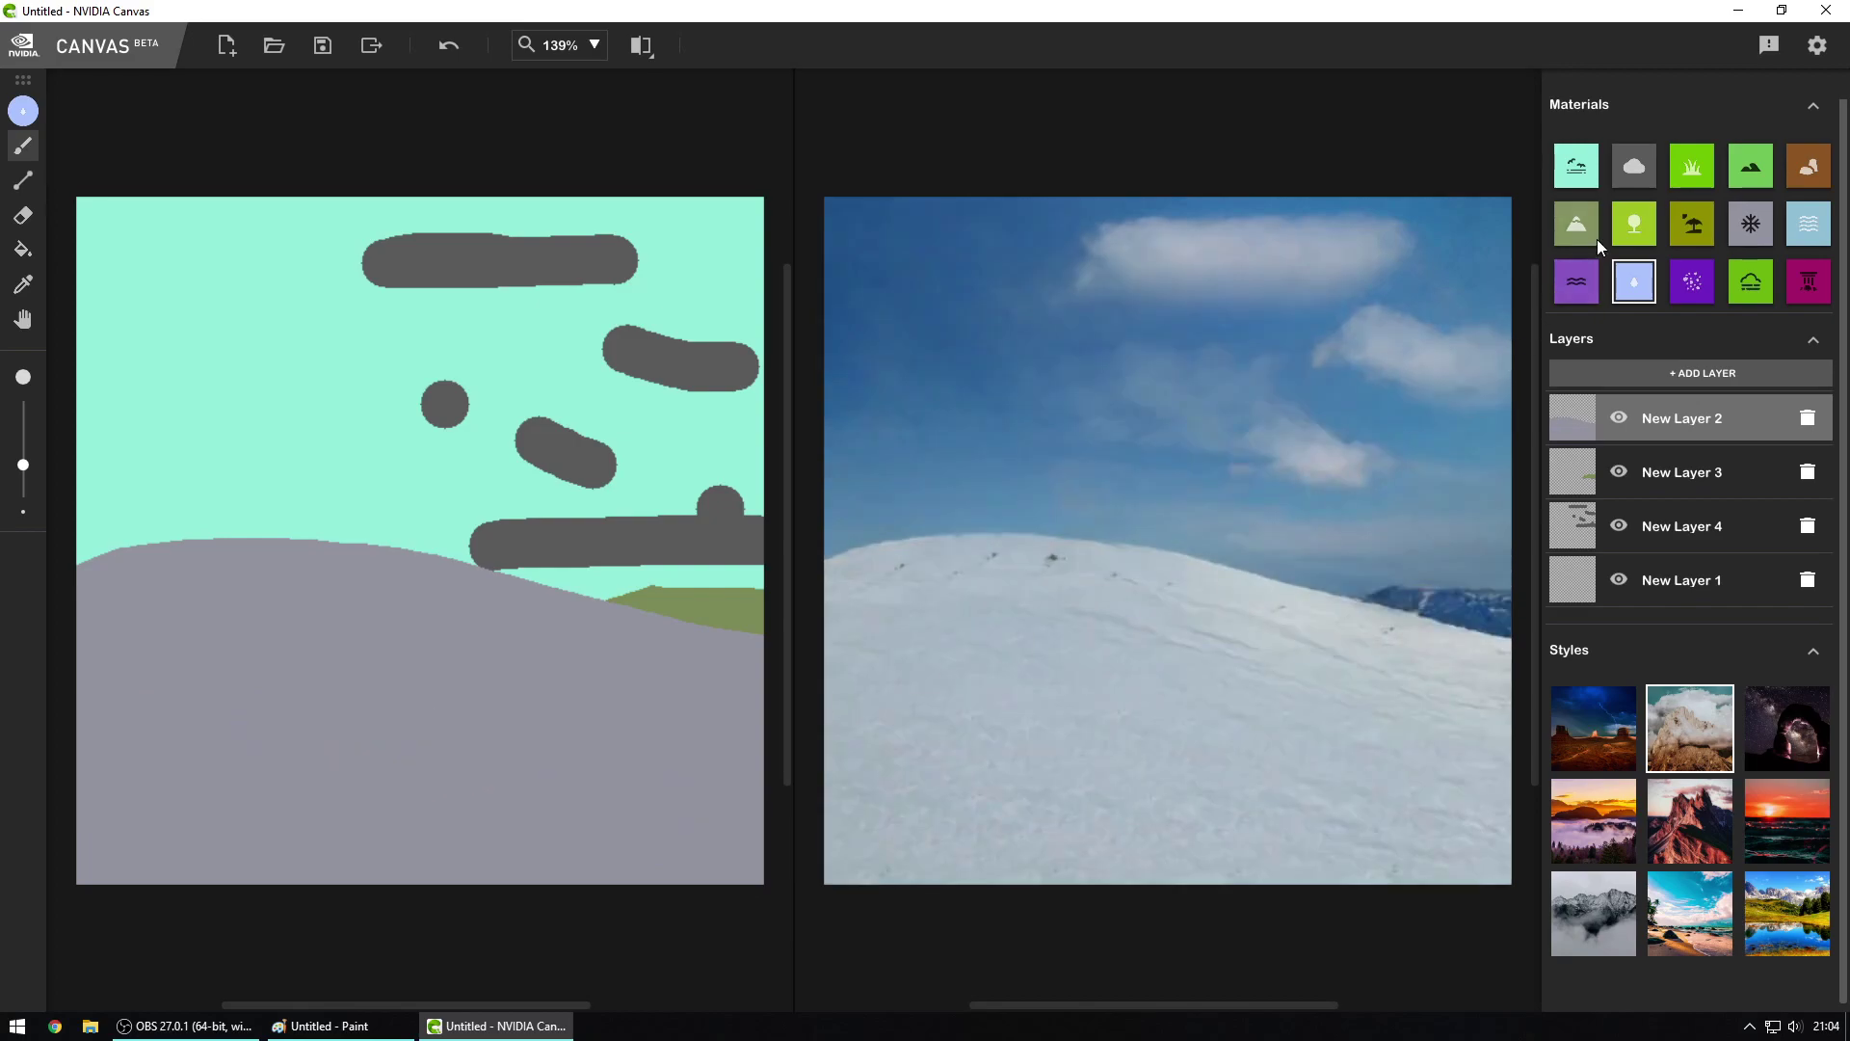
Step: Compare the snowy hill in the other landscape styles, and return to the style with clouds over pale rocks
left_click(1683, 226)
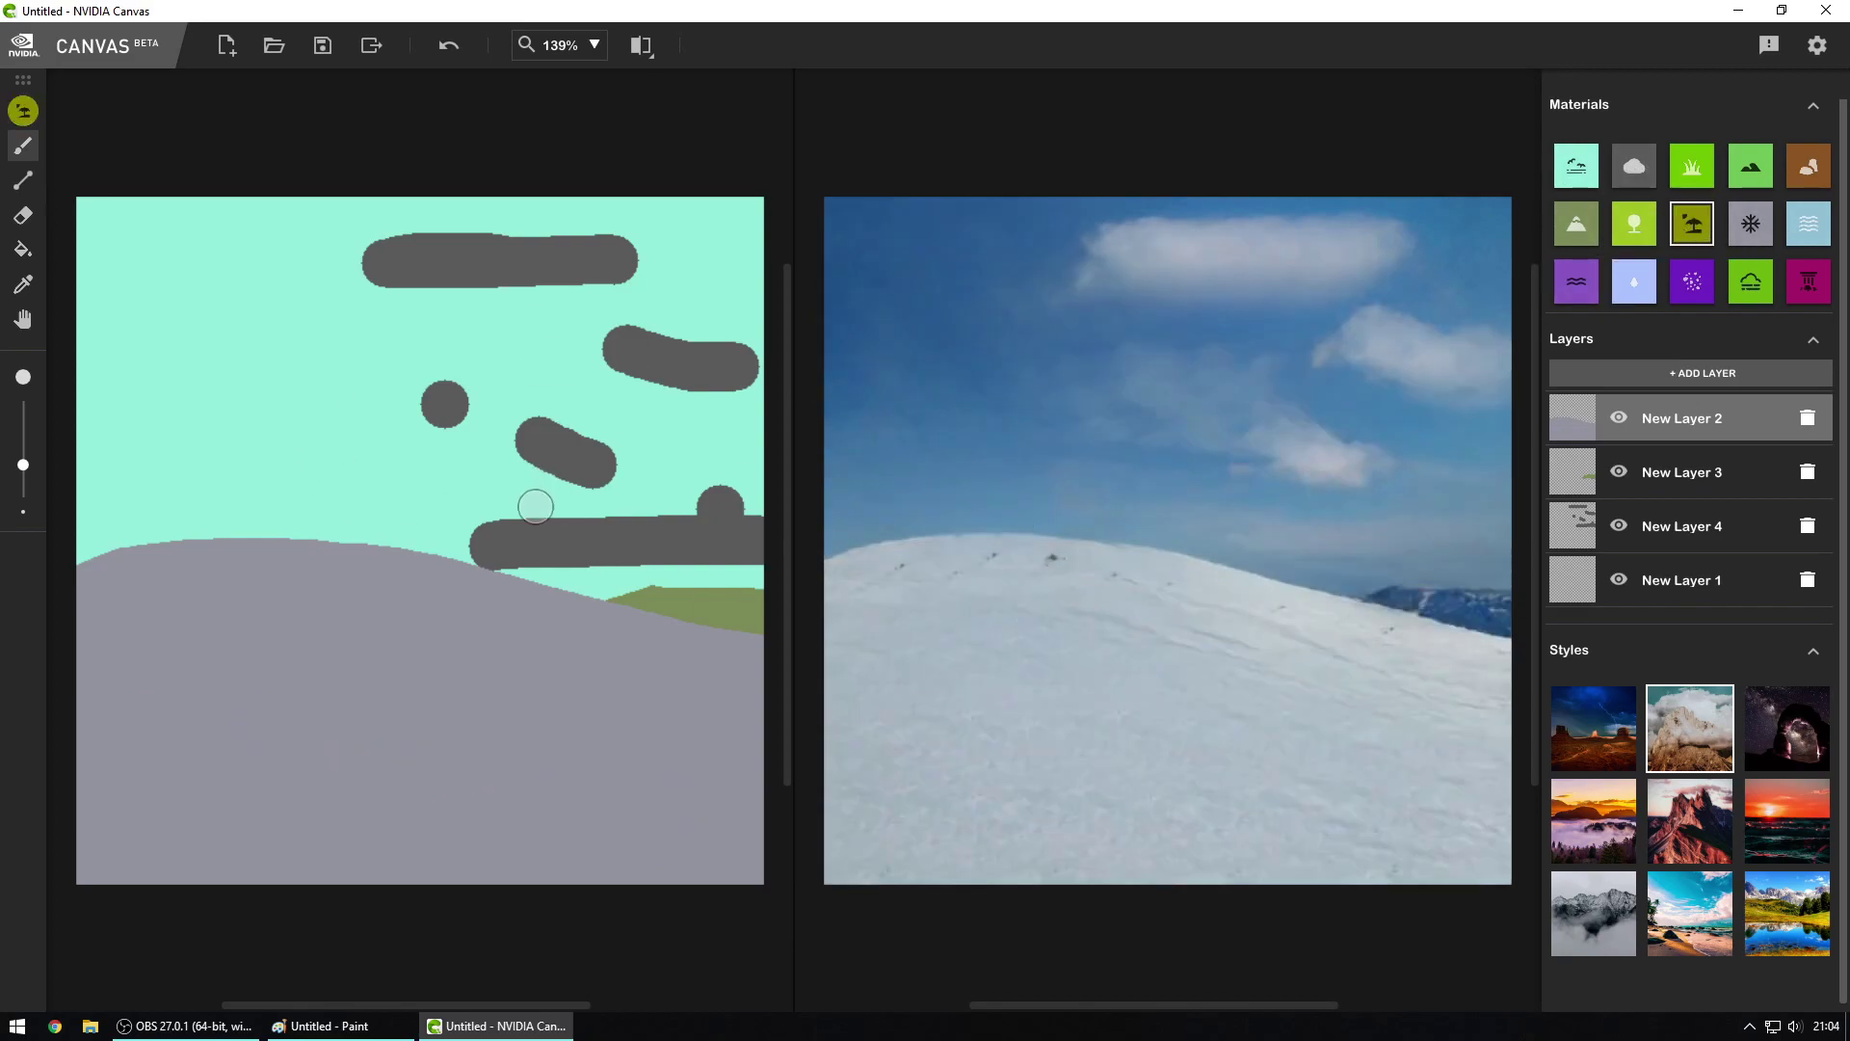
left_click(1625, 913)
left_click(1665, 909)
left_click(1669, 844)
left_click(1609, 824)
left_click(1578, 768)
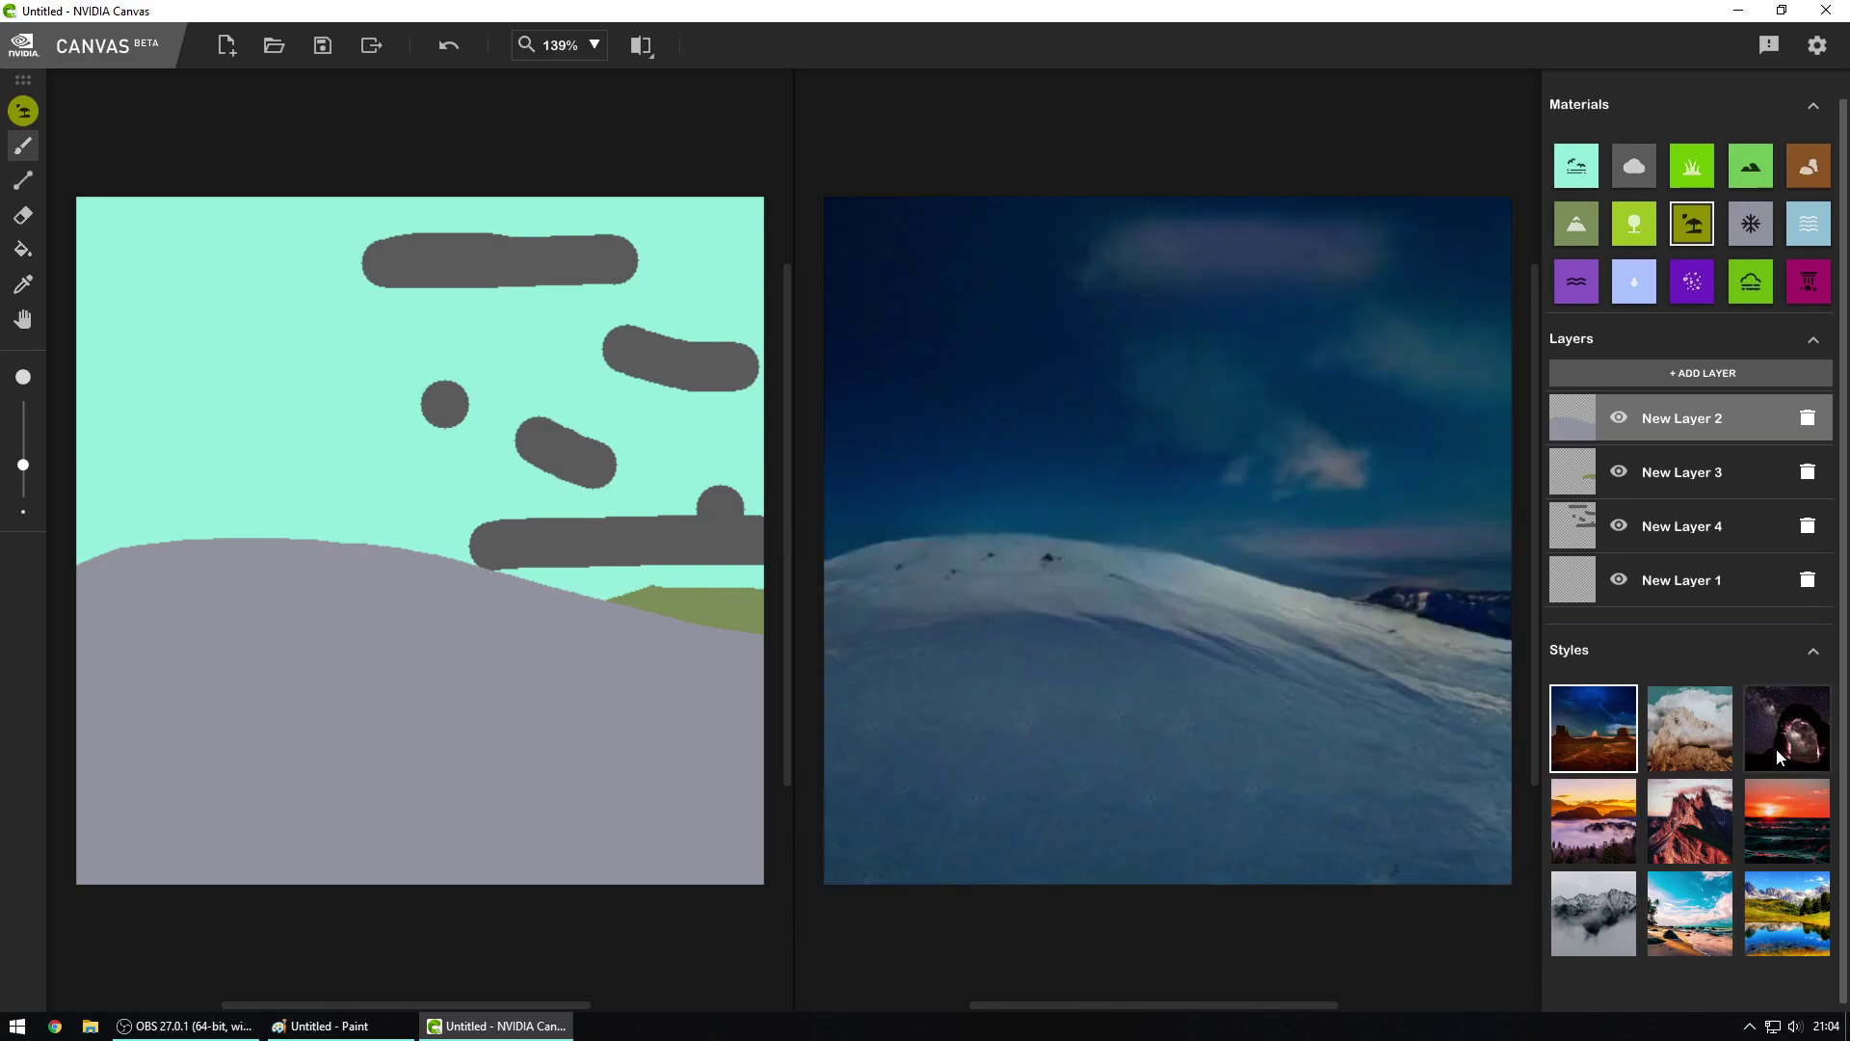
left_click(1777, 748)
left_click(1779, 835)
left_click(1794, 926)
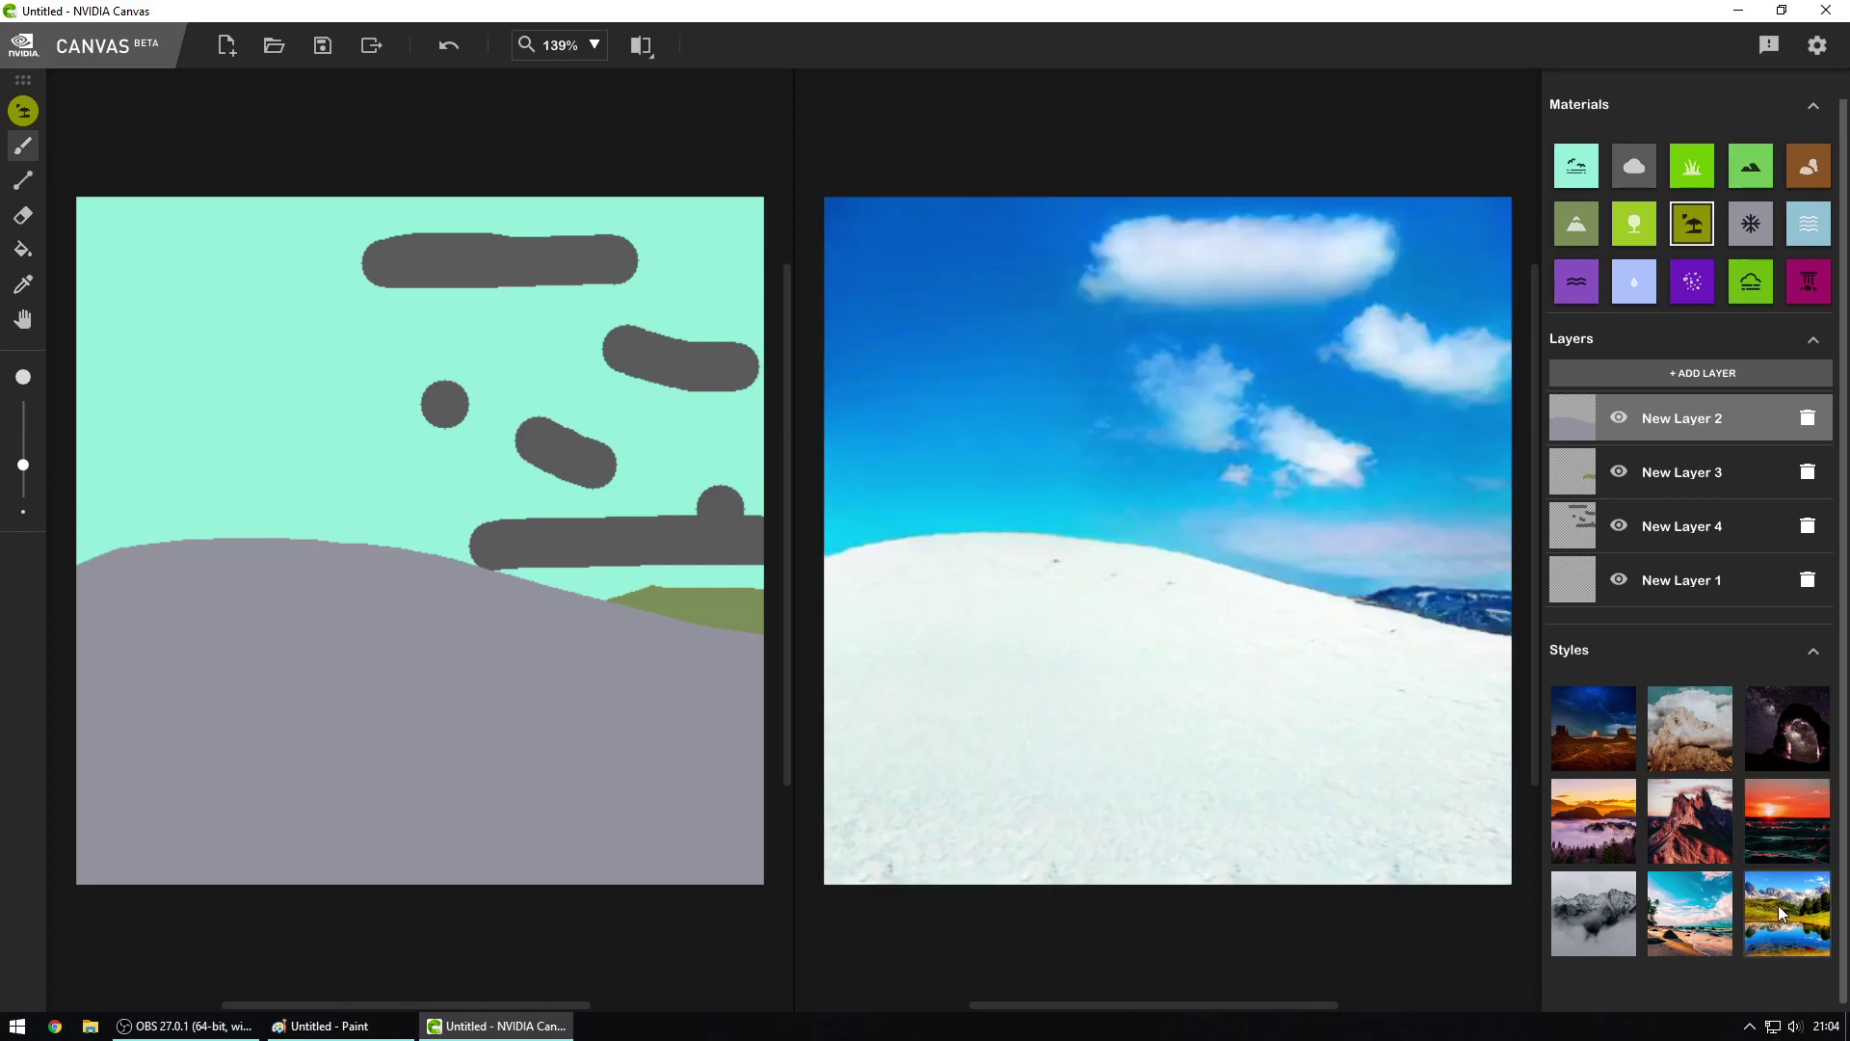
left_click(1703, 927)
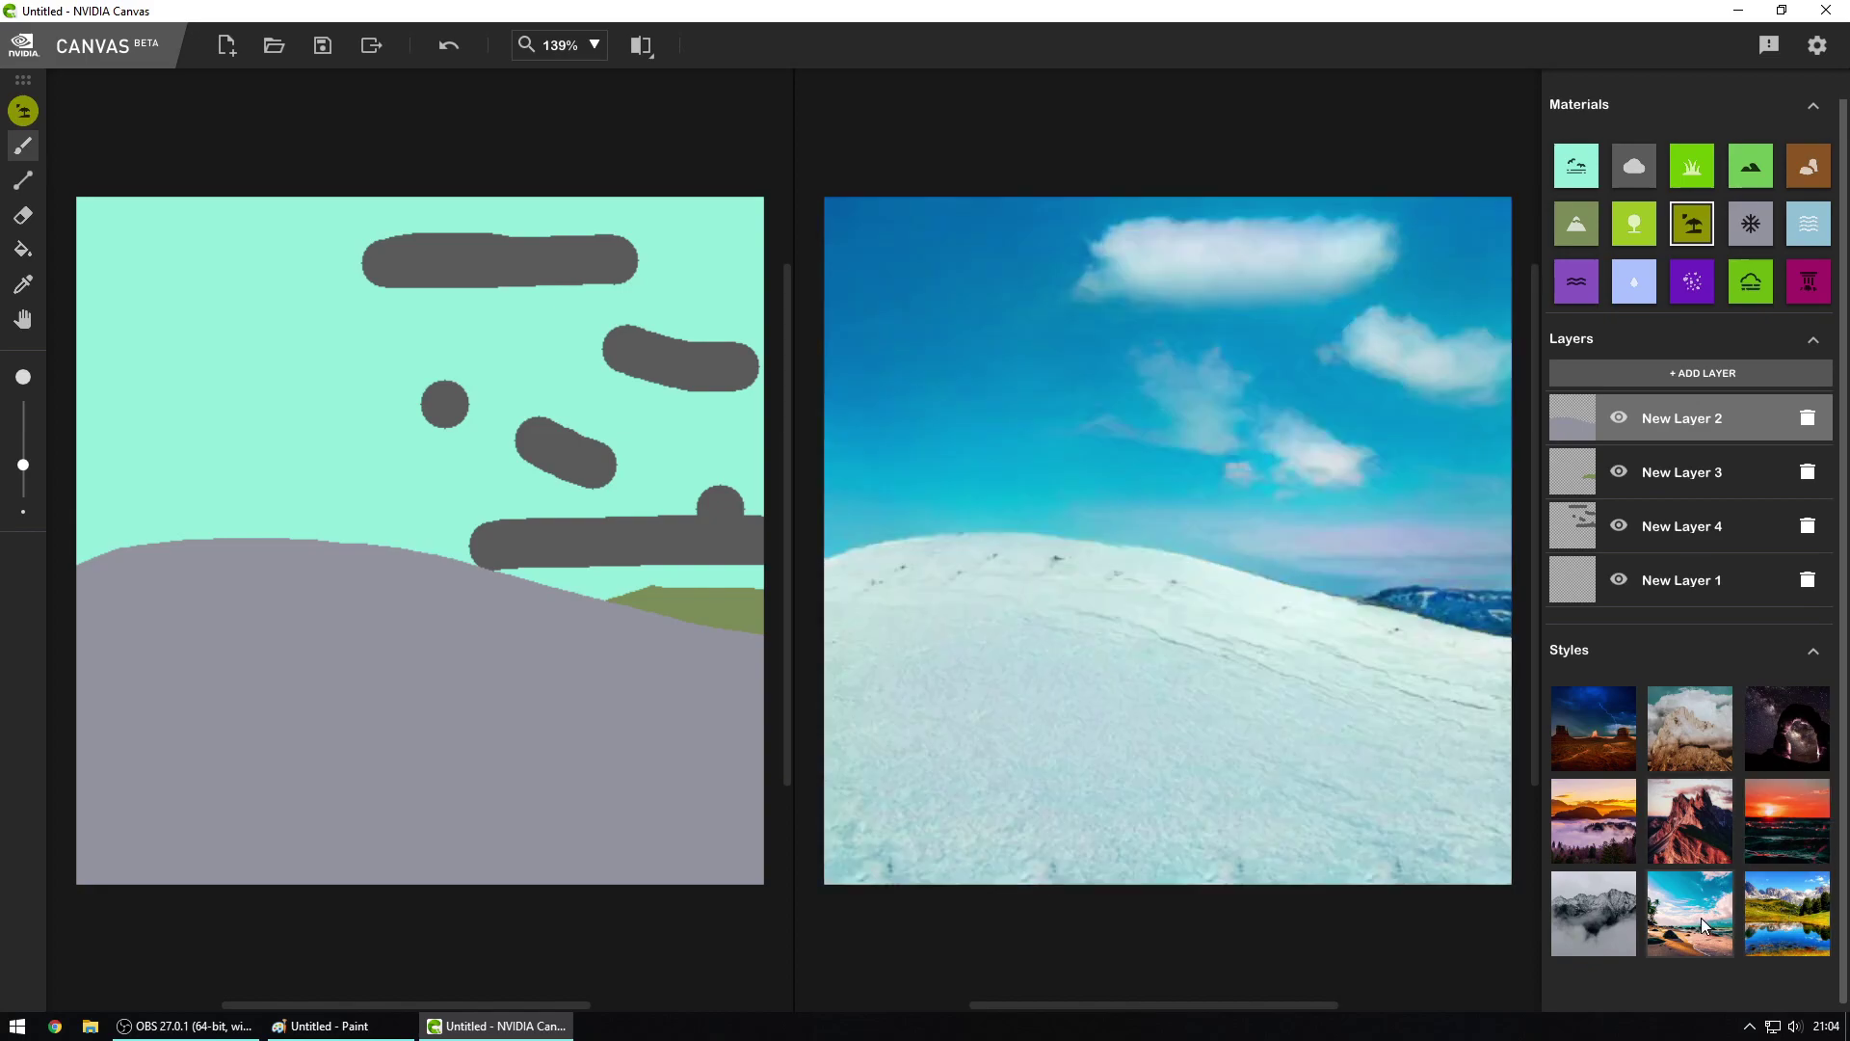
left_click(1675, 841)
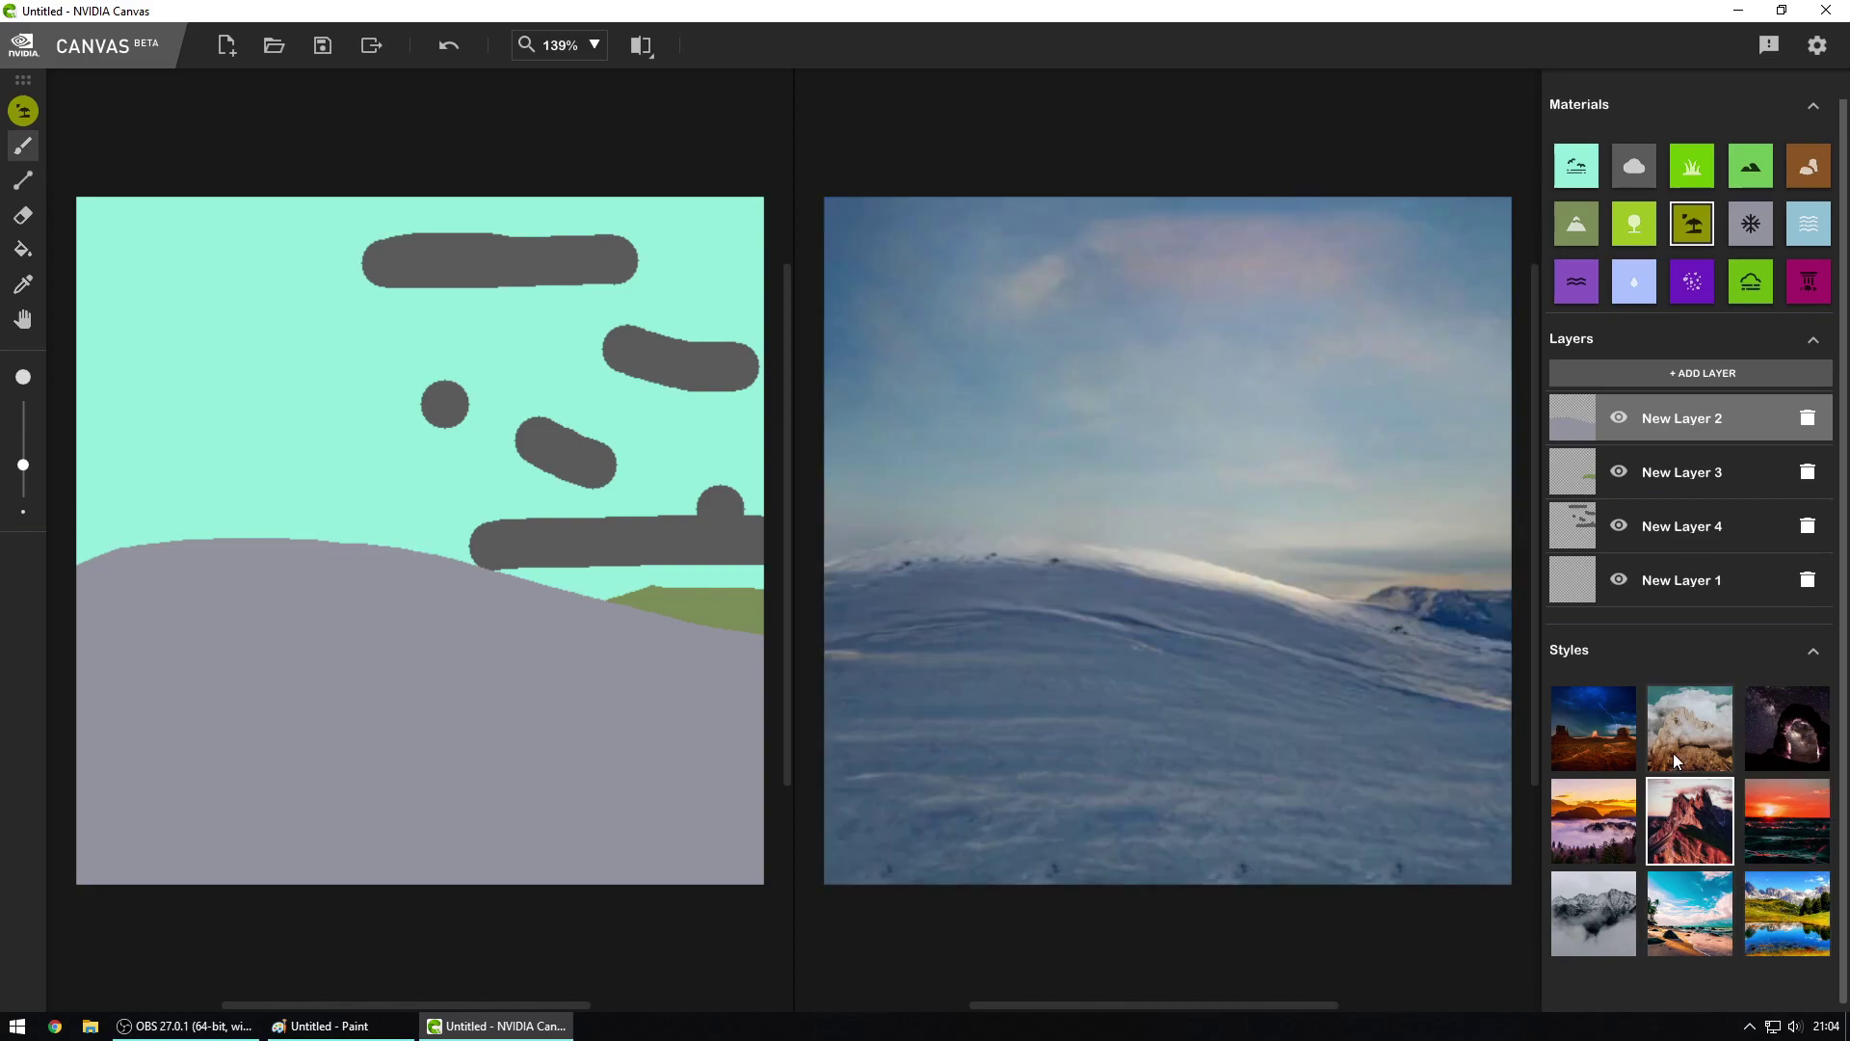
left_click(1684, 737)
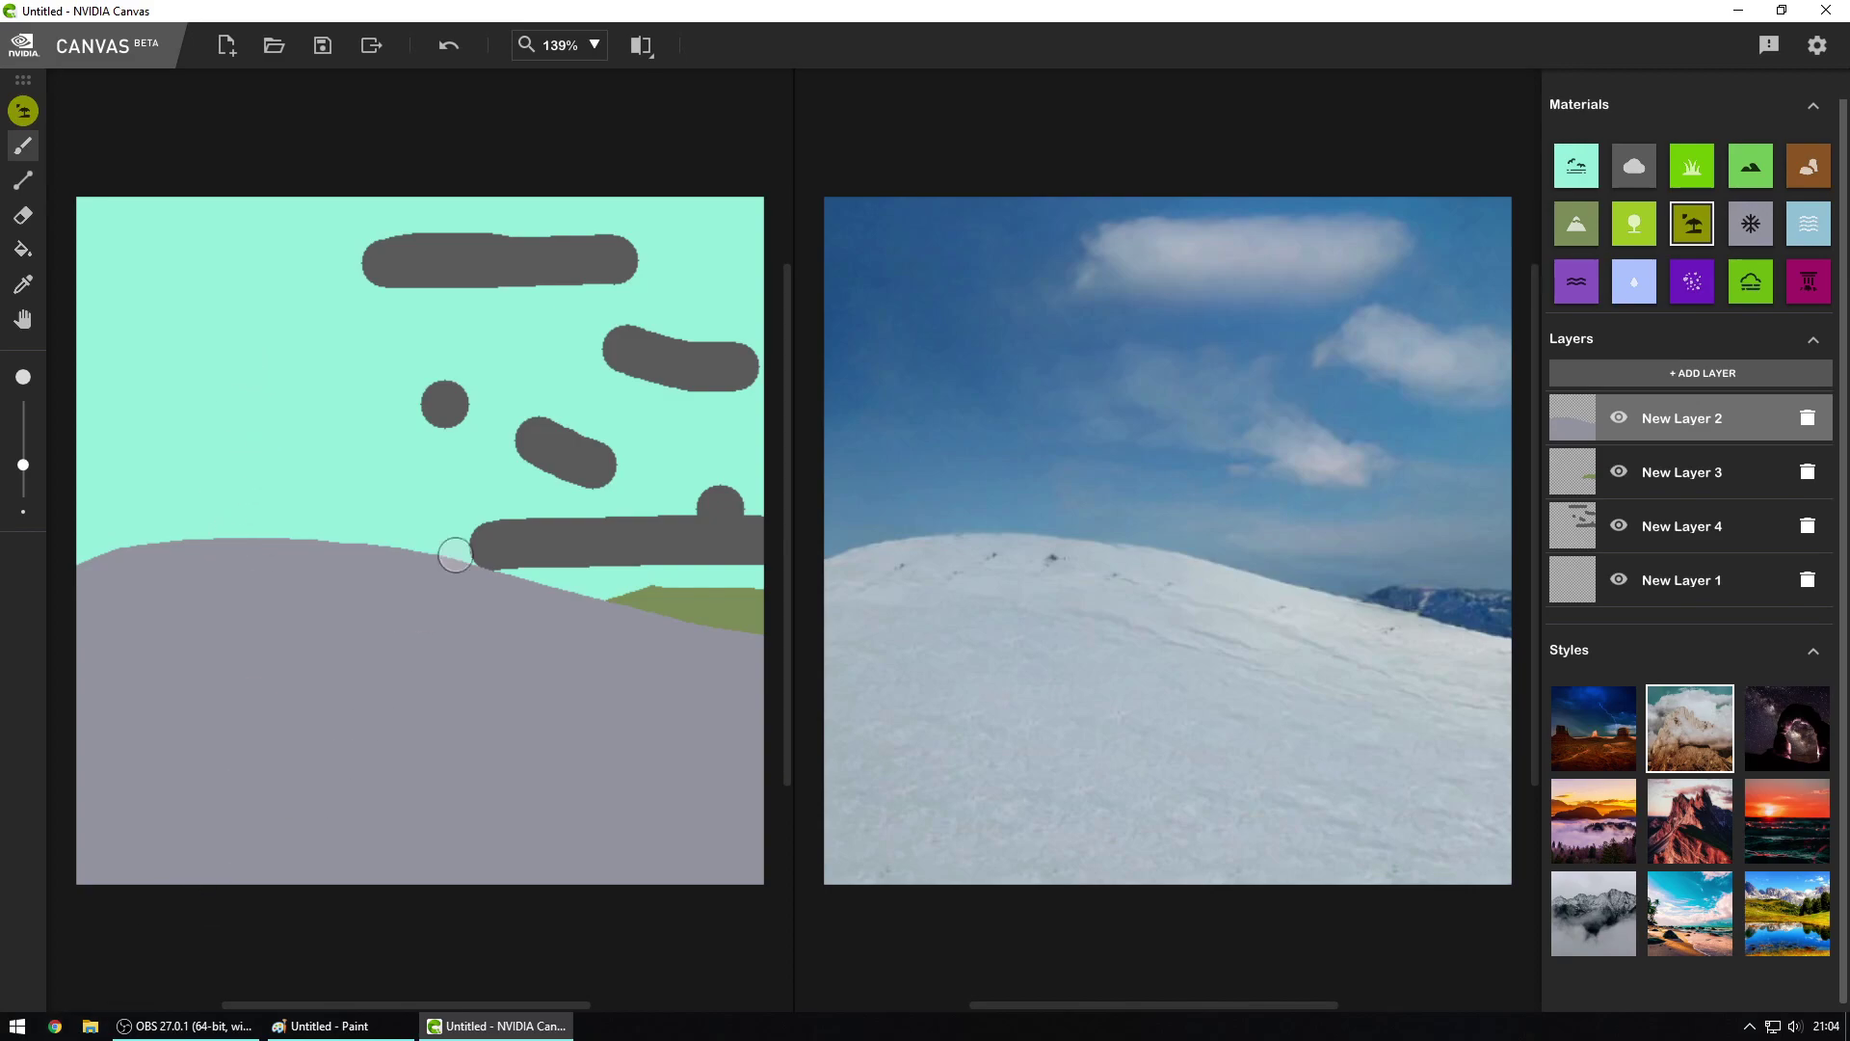
Step: Start a new blank image, discarding the changes to the snowy hill scene
left_click(227, 46)
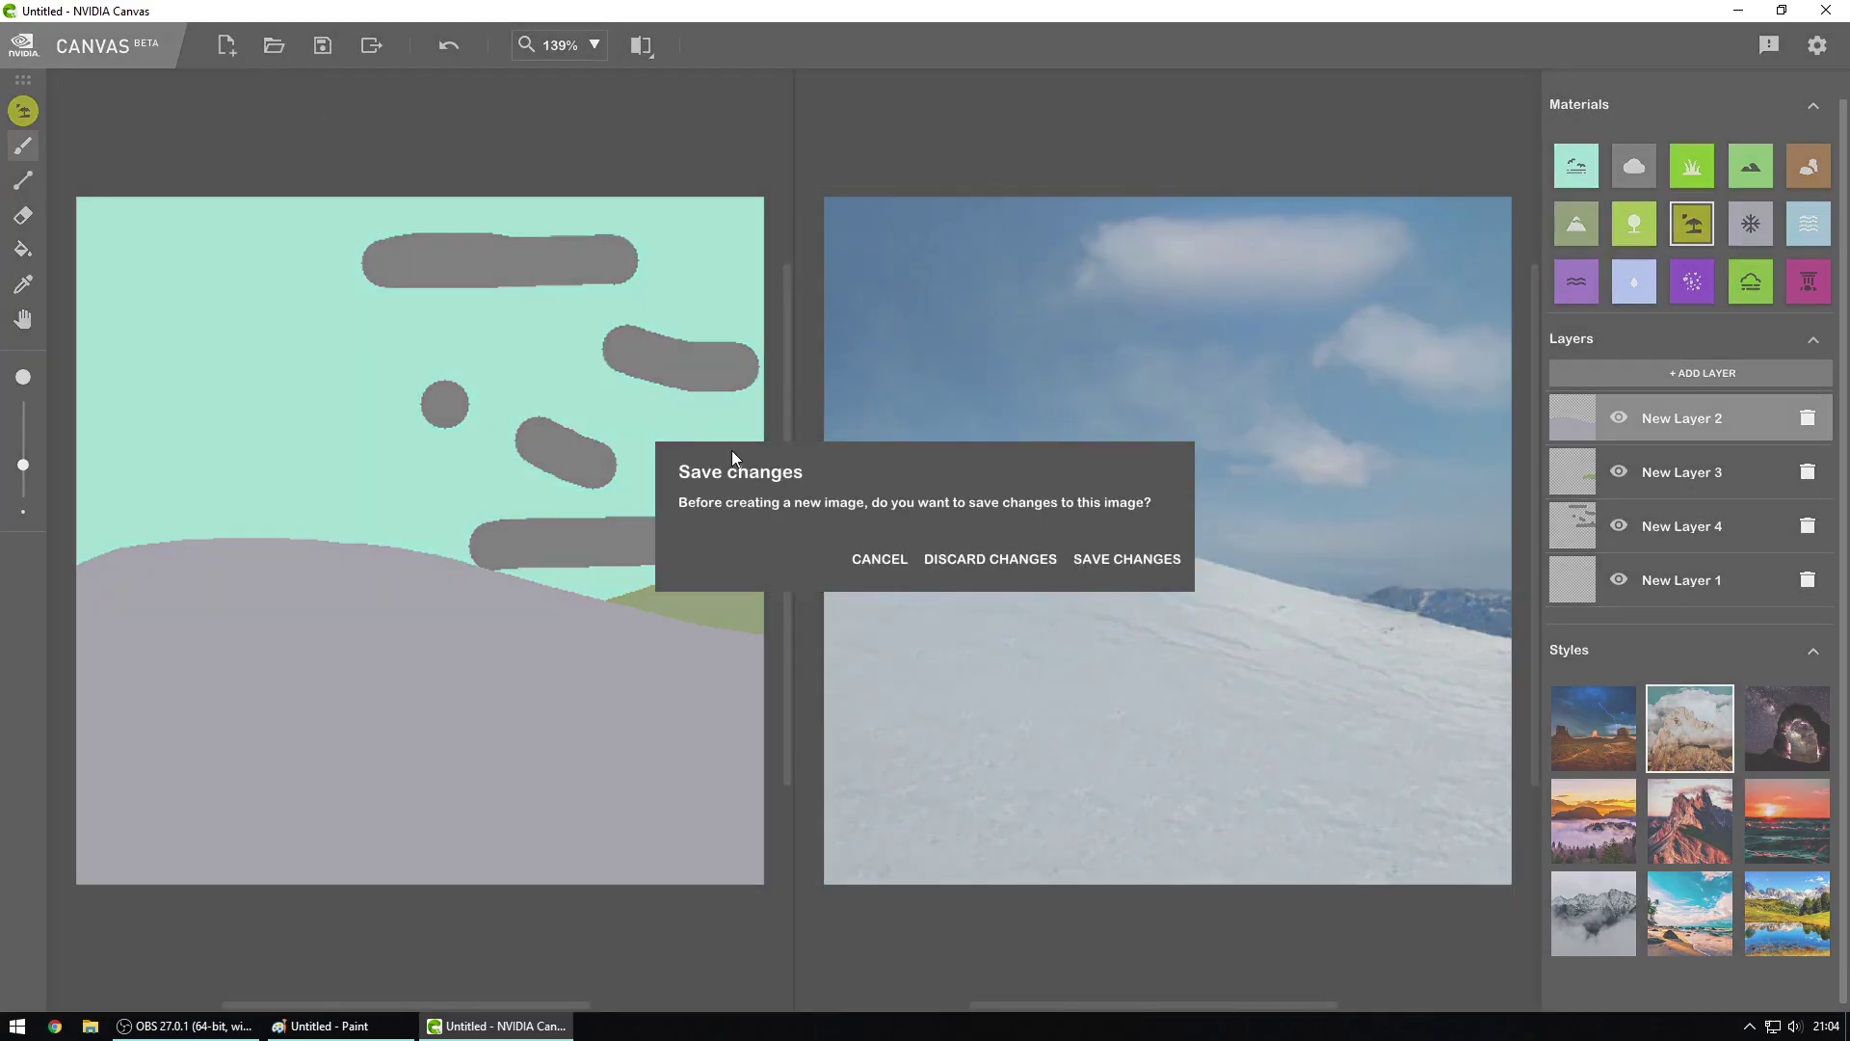
left_click(969, 560)
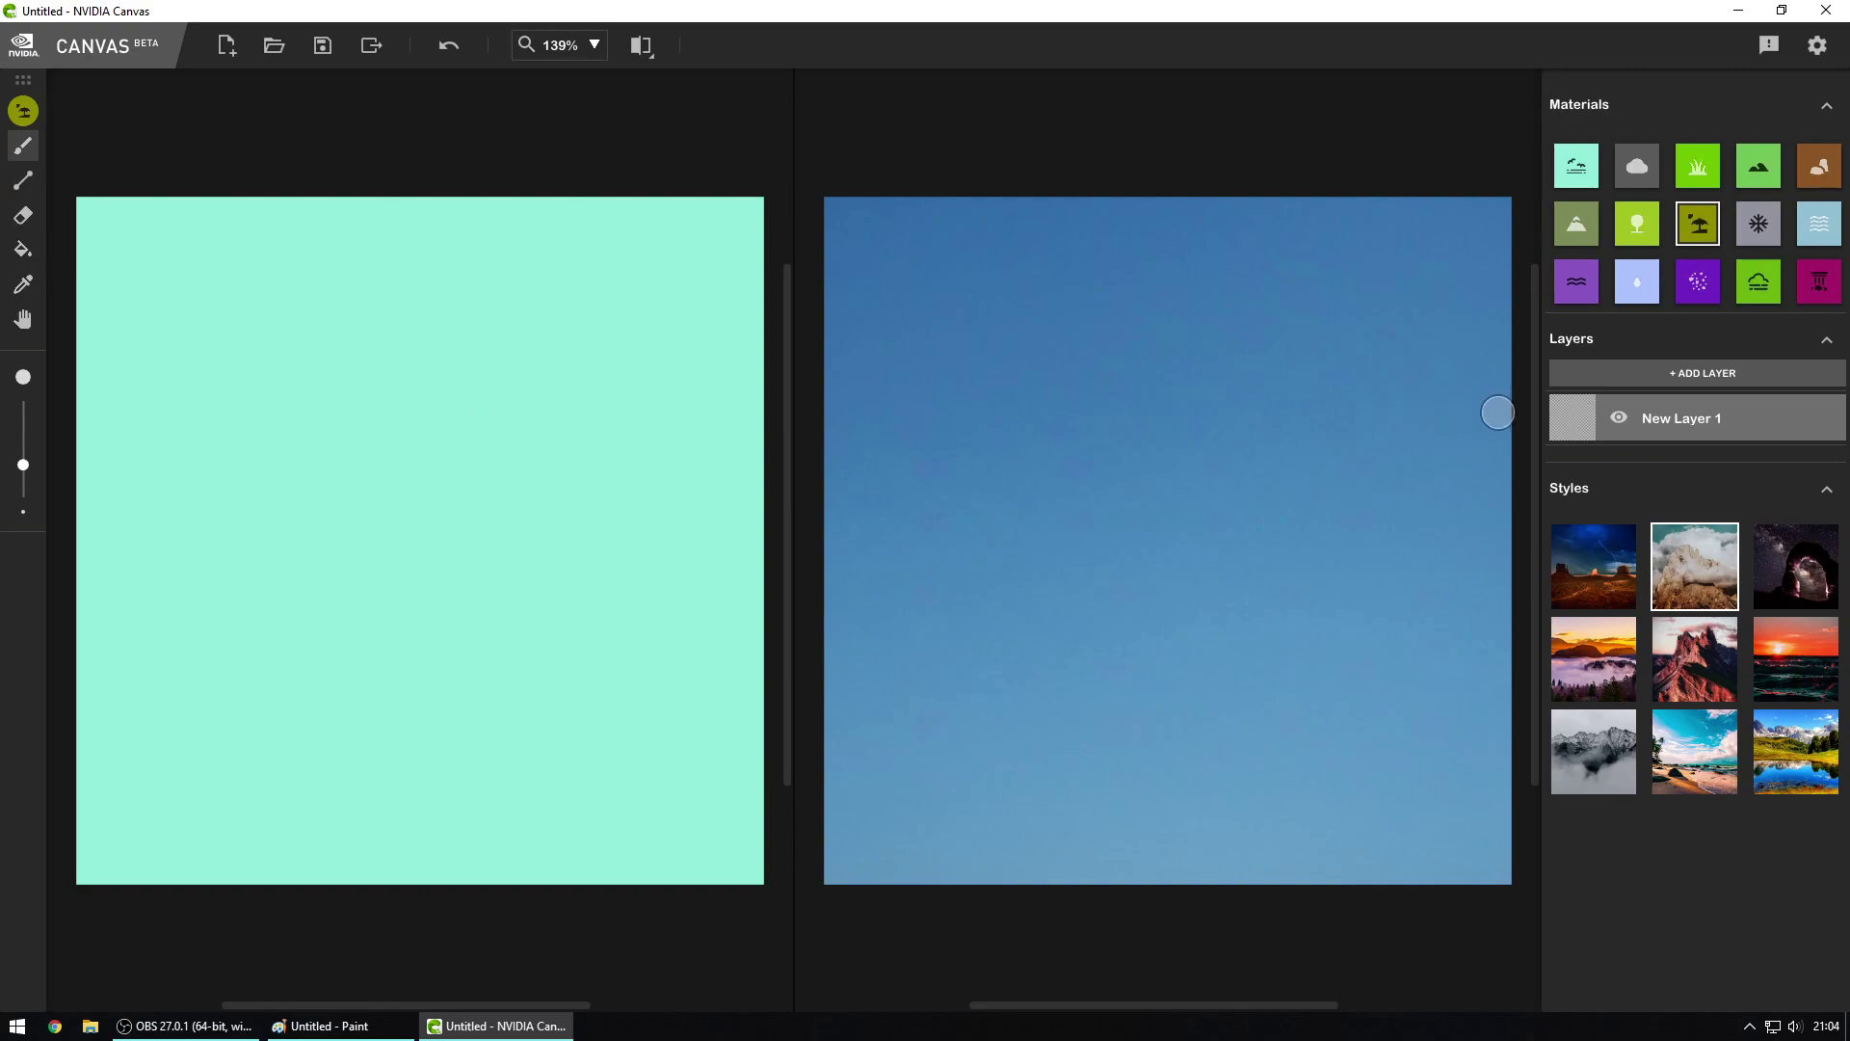
Step: Paint a broad, gently rounded green hill across the full width of the image and fill it down to the lower edge
left_click(1678, 283)
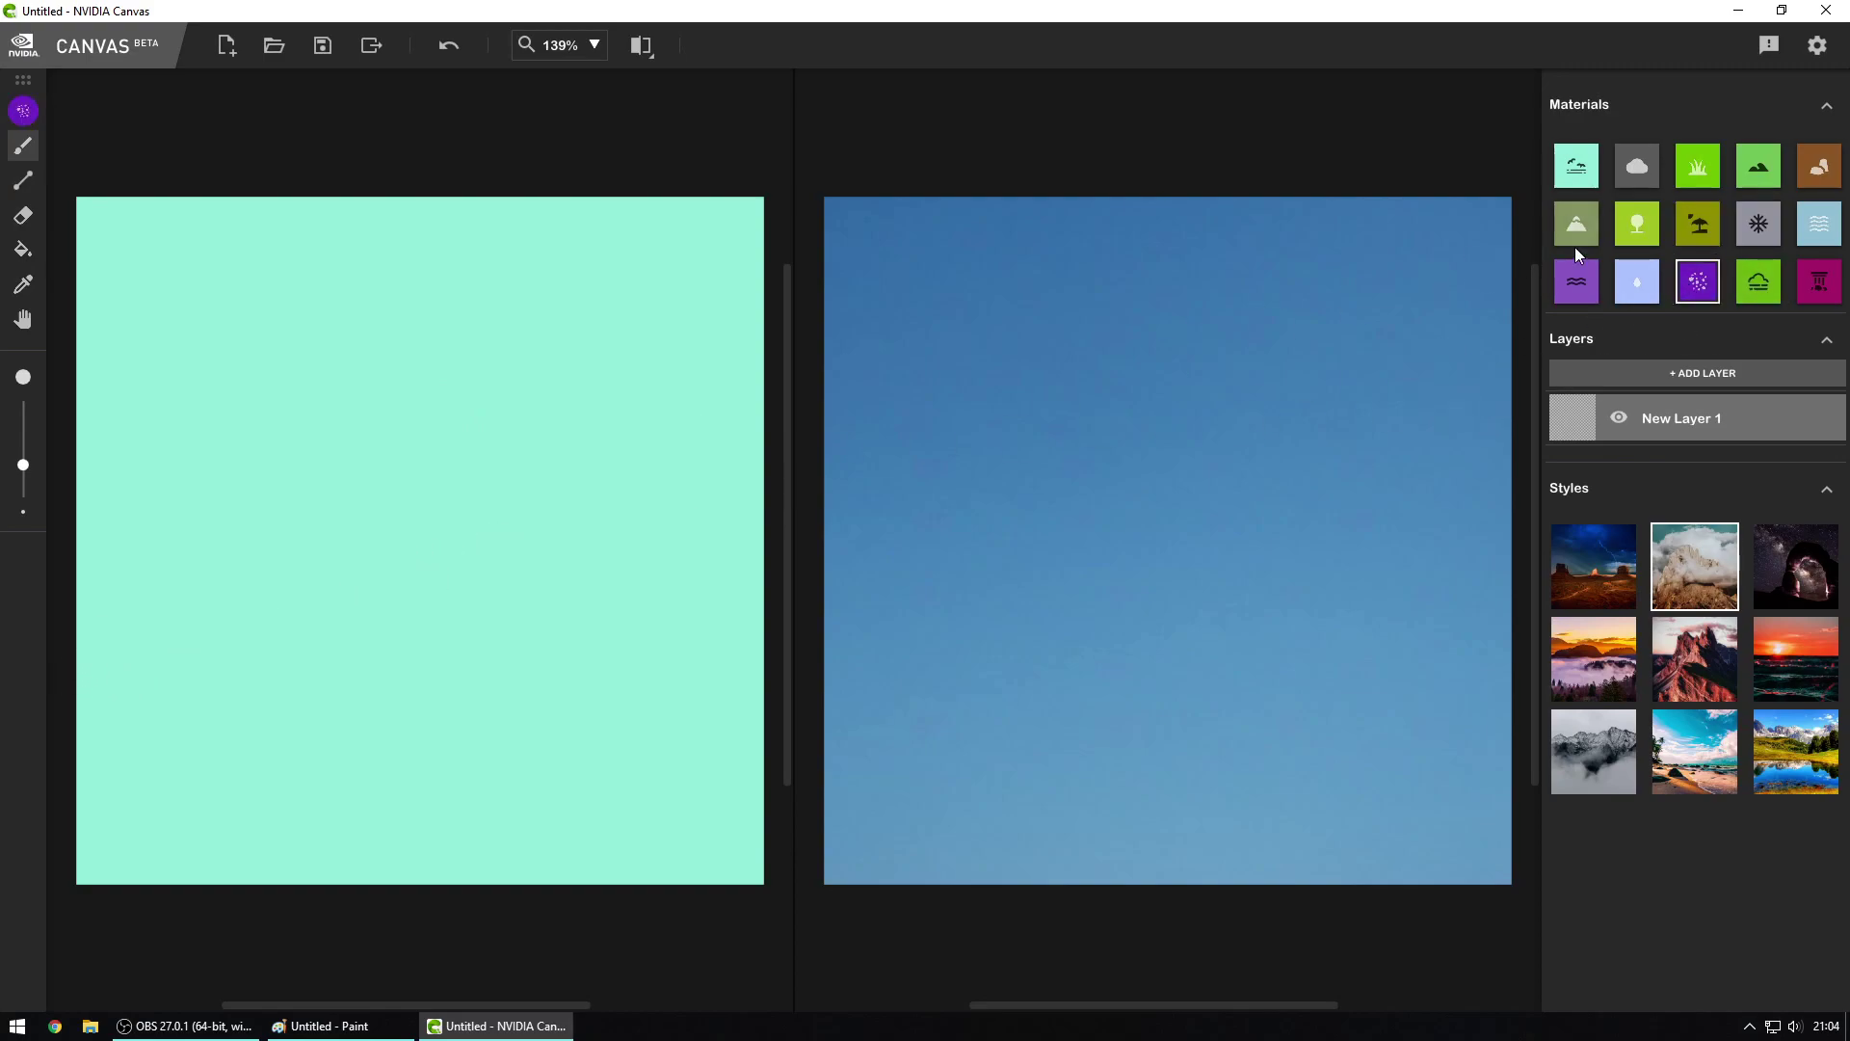
left_click(1596, 227)
left_click(1752, 179)
left_click_drag(23, 465, 23, 426)
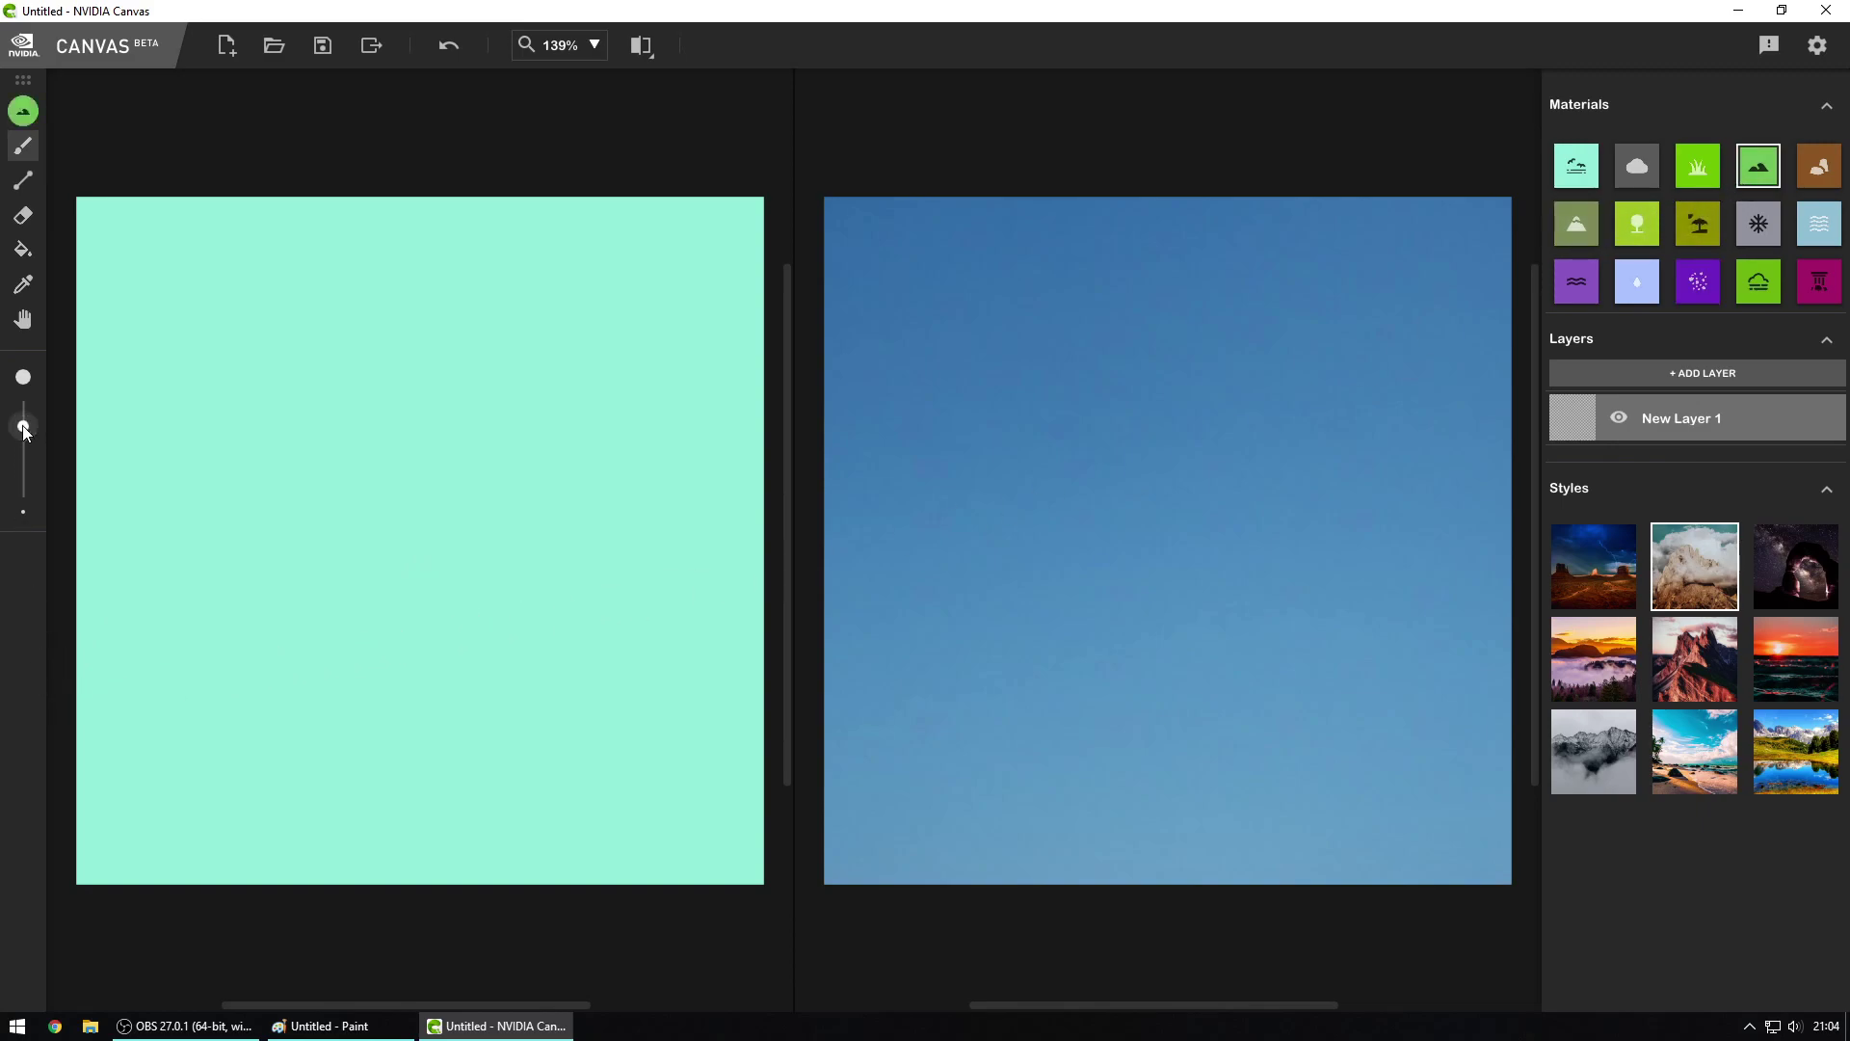
mouse_move(49, 661)
left_mouse_down()
mouse_move(227, 615)
mouse_move(706, 687)
left_mouse_up()
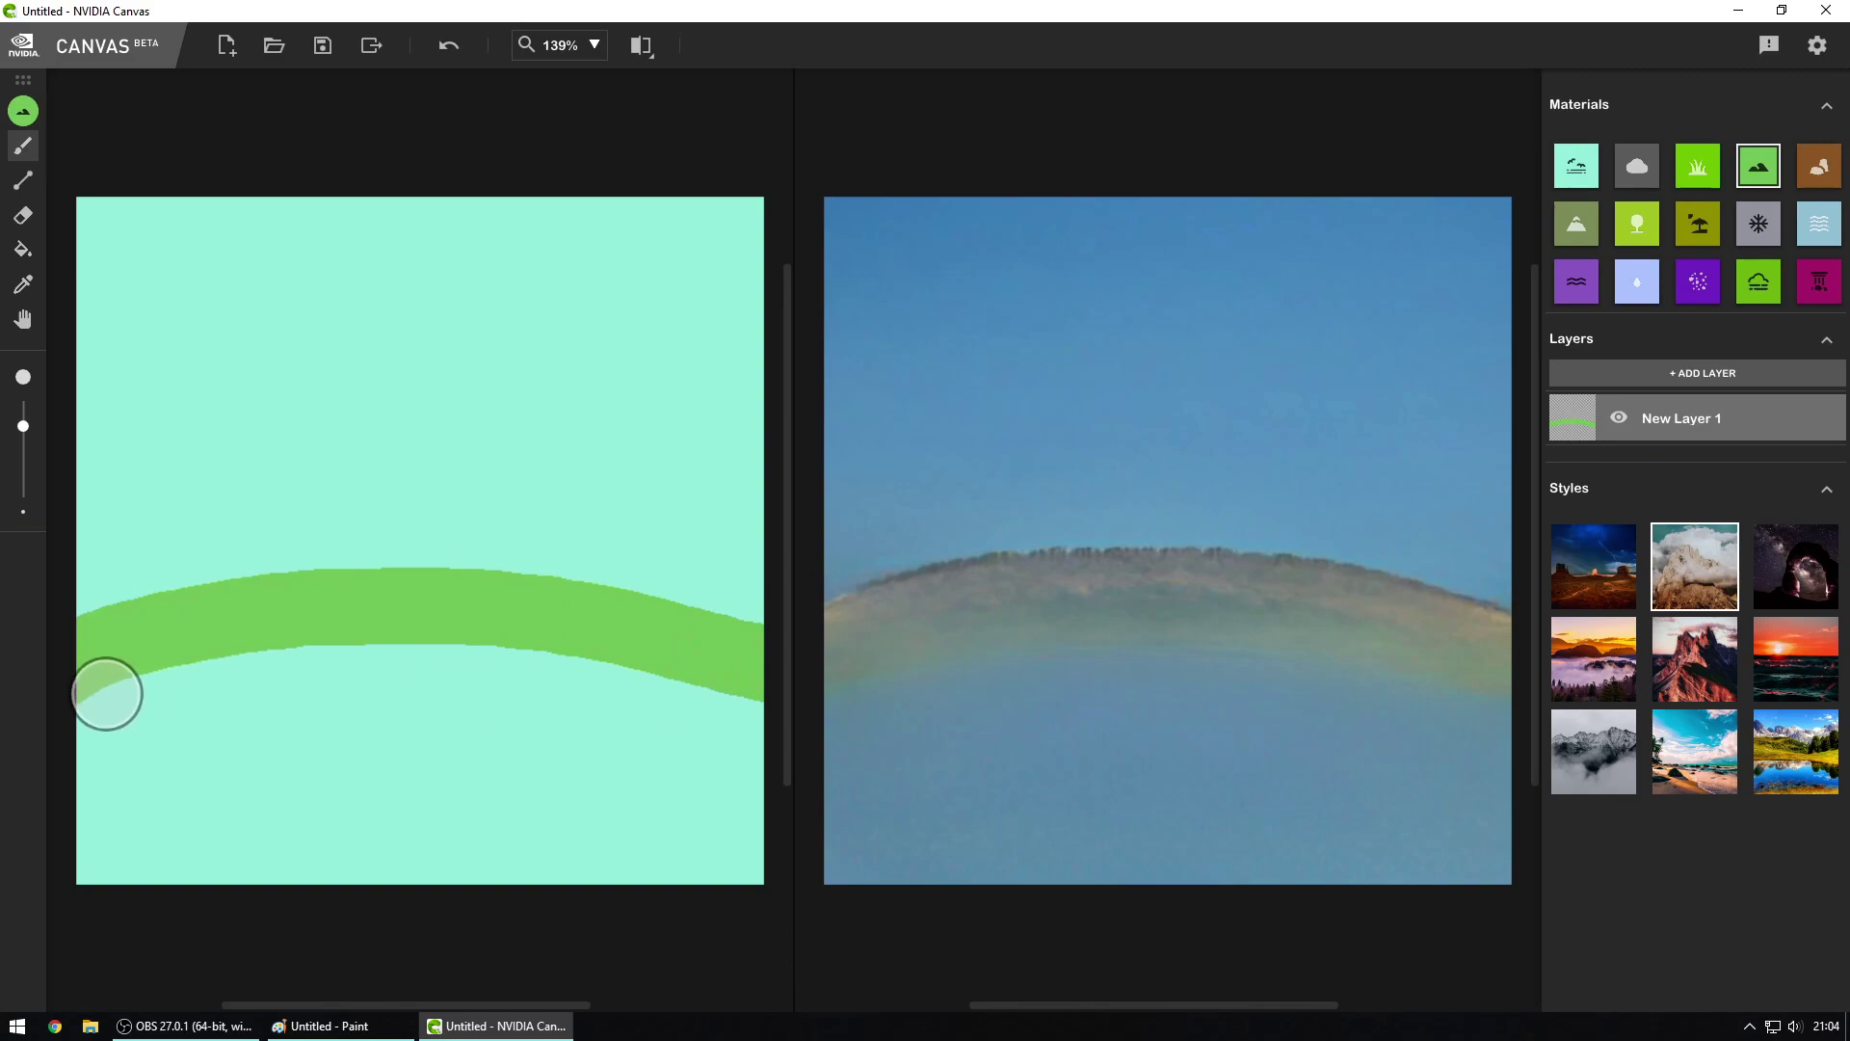
left_click_drag(107, 694, 785, 693)
mouse_move(91, 731)
left_mouse_down()
mouse_move(842, 751)
mouse_move(364, 772)
mouse_move(497, 841)
mouse_move(17, 894)
left_mouse_up()
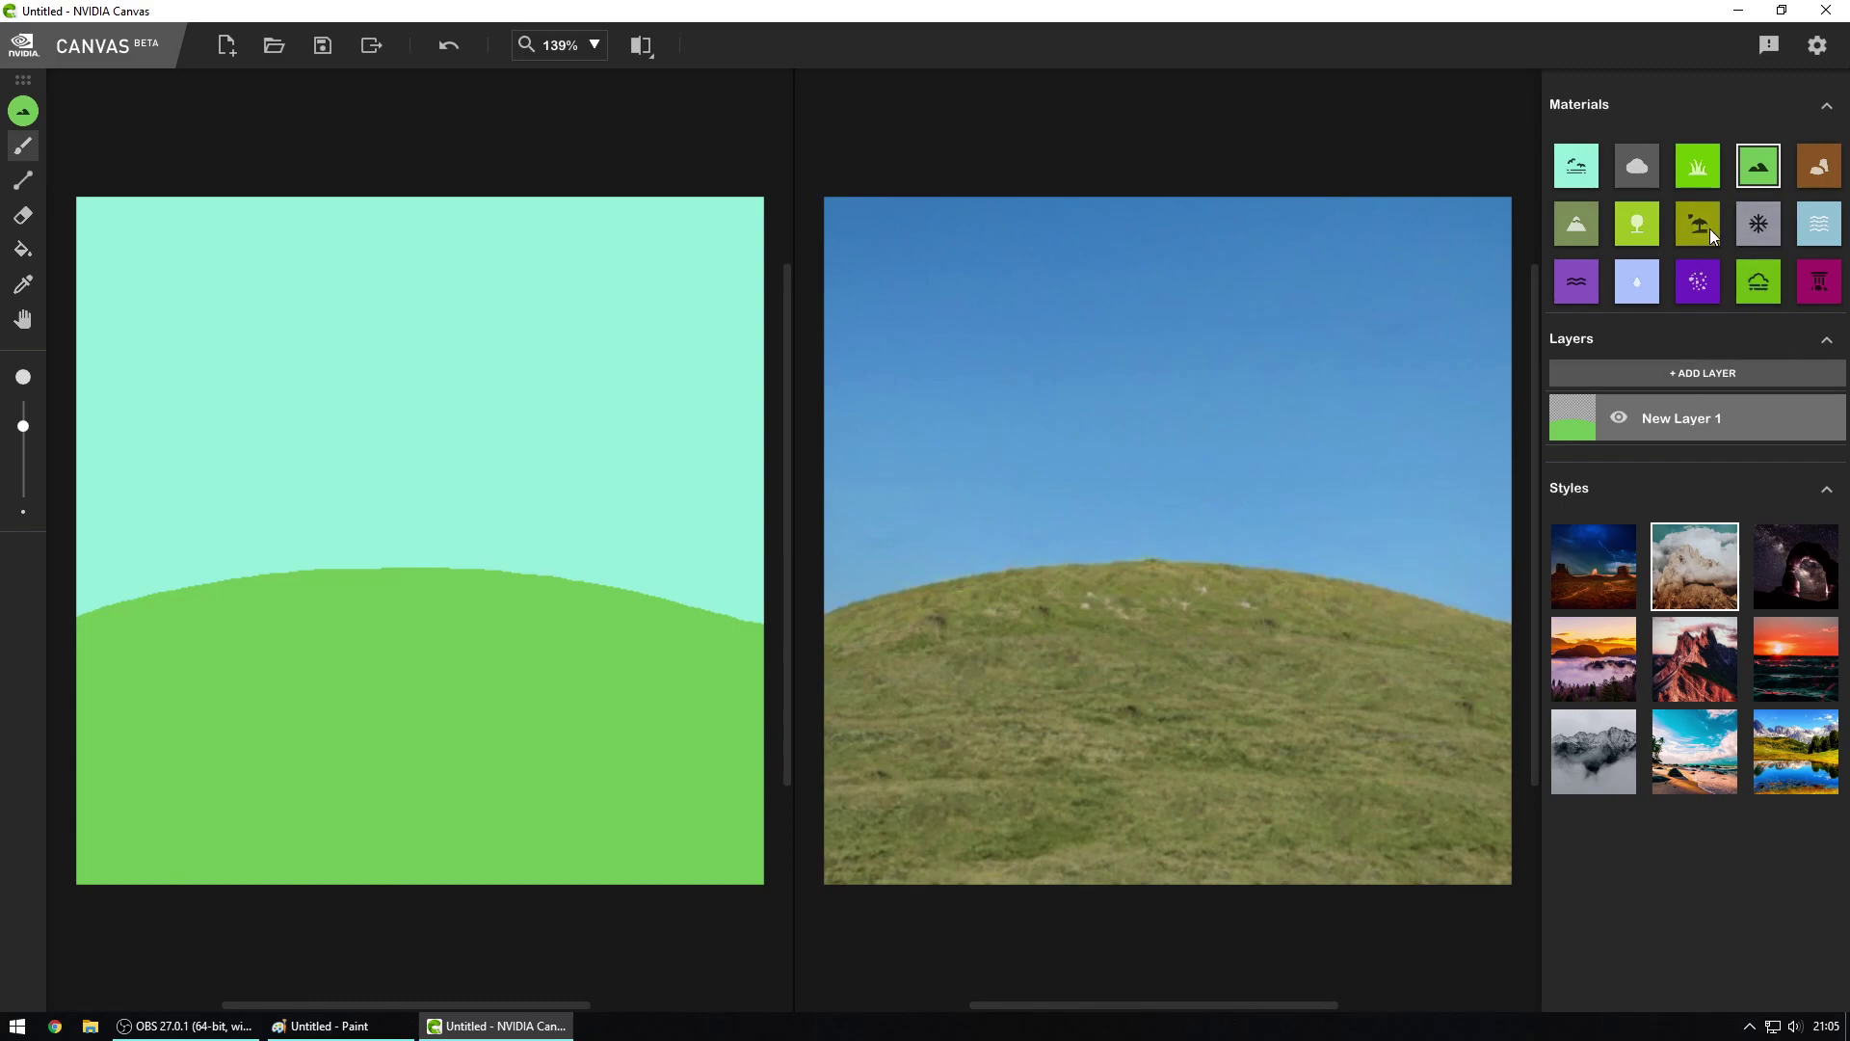
Step: Try a narrower dark purple gravel path running diagonally down from the hilltop, and undo it
left_click(1698, 281)
left_click_drag(23, 426, 23, 461)
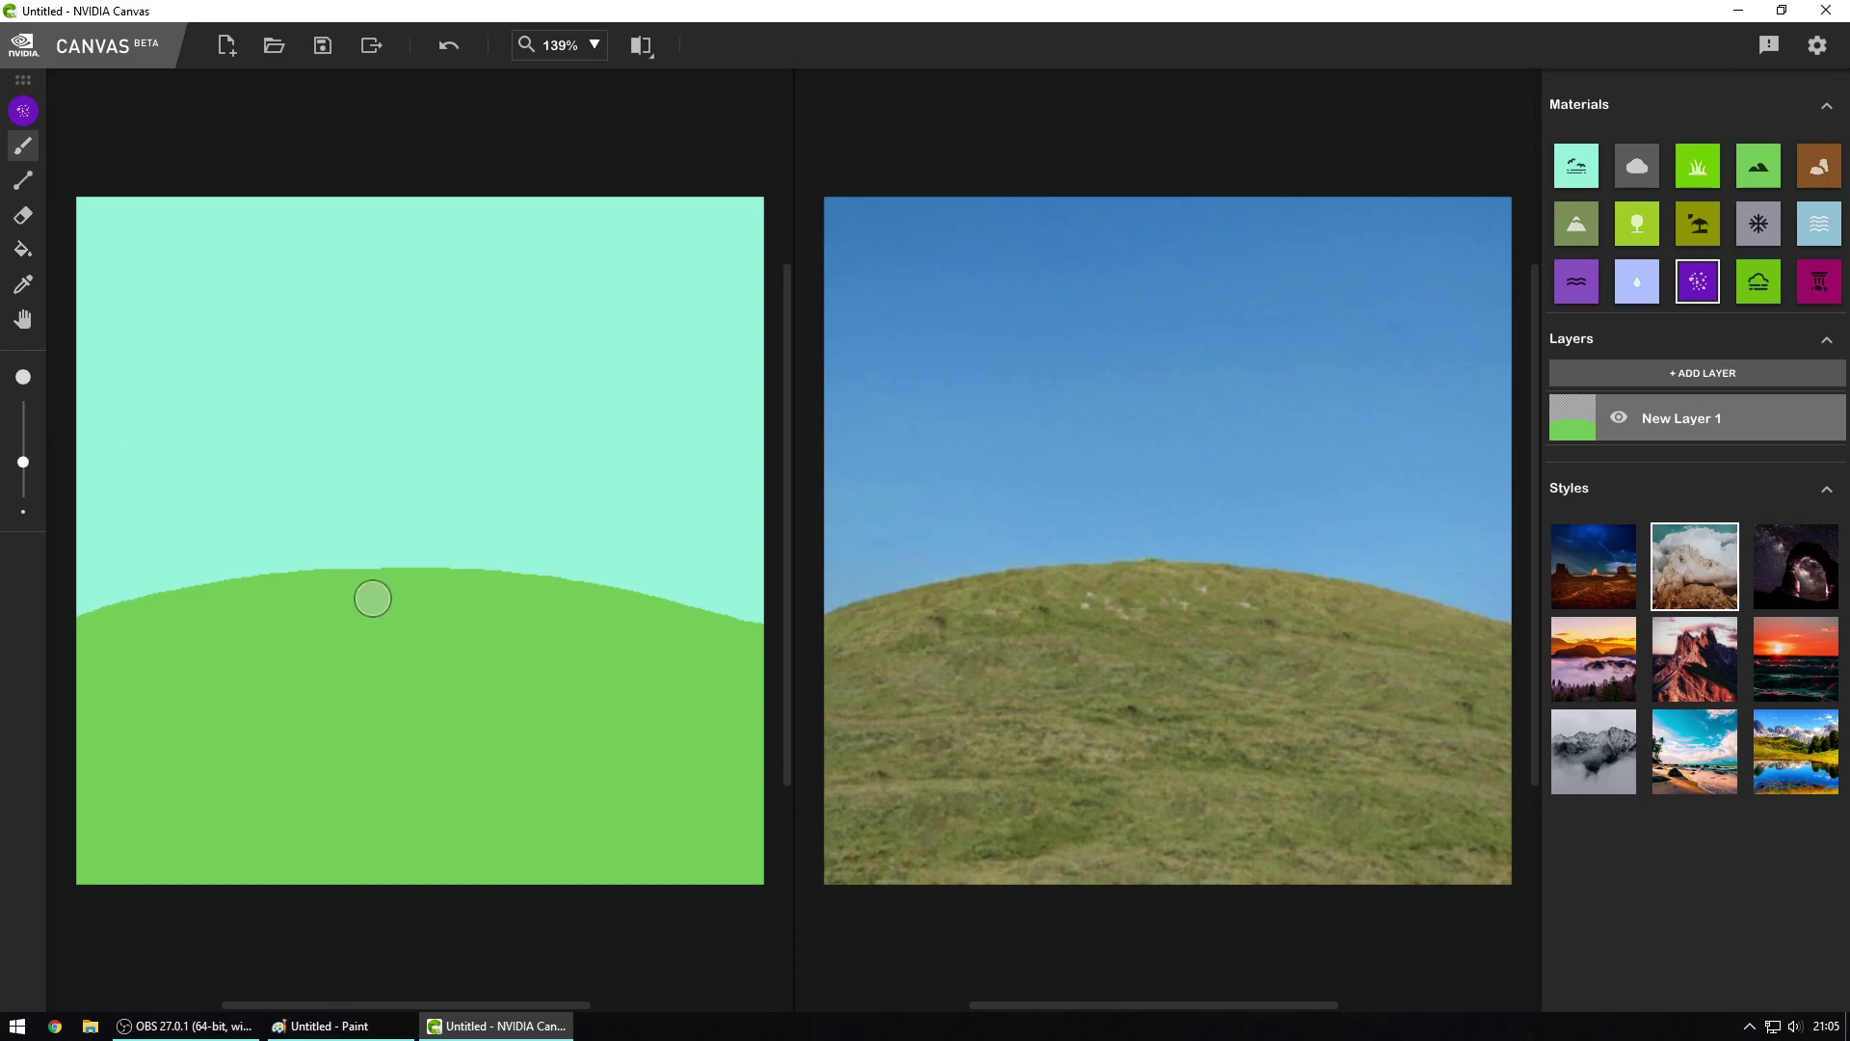
mouse_move(371, 587)
left_mouse_down()
mouse_move(542, 799)
mouse_move(603, 908)
left_mouse_up()
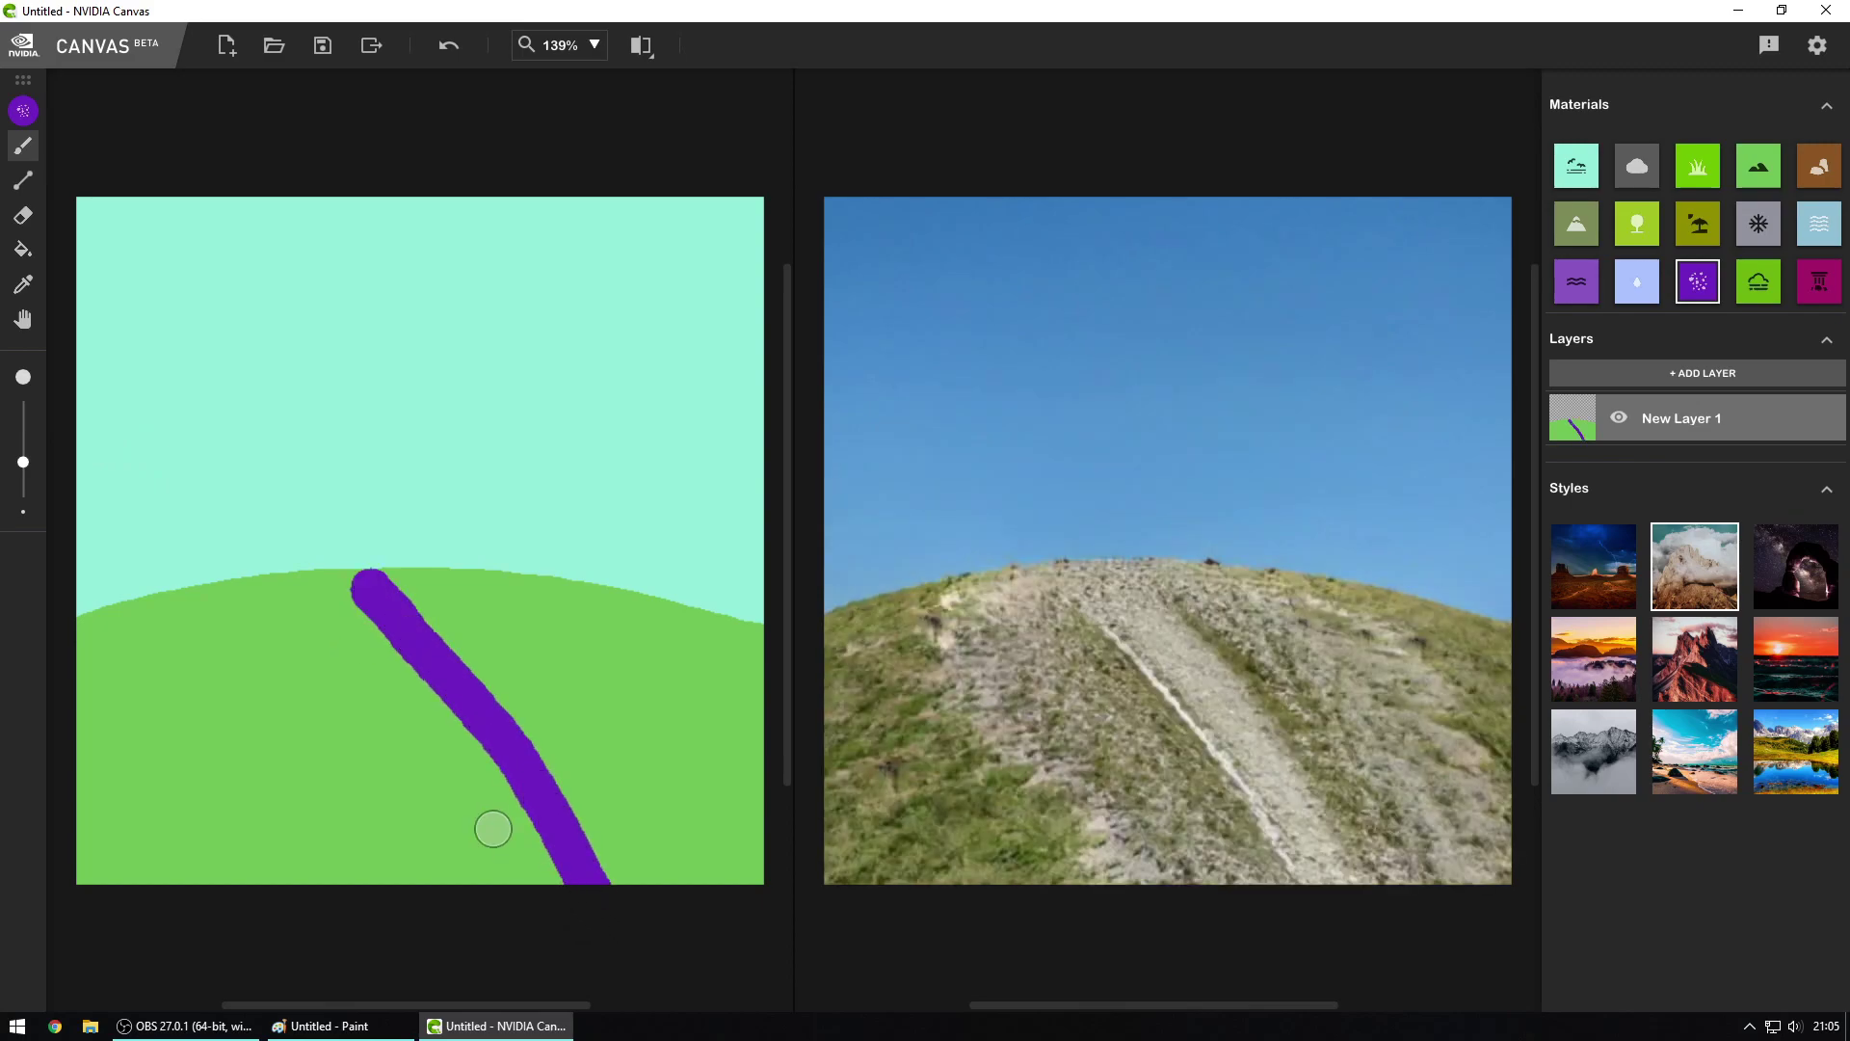
key("ctrl+z")
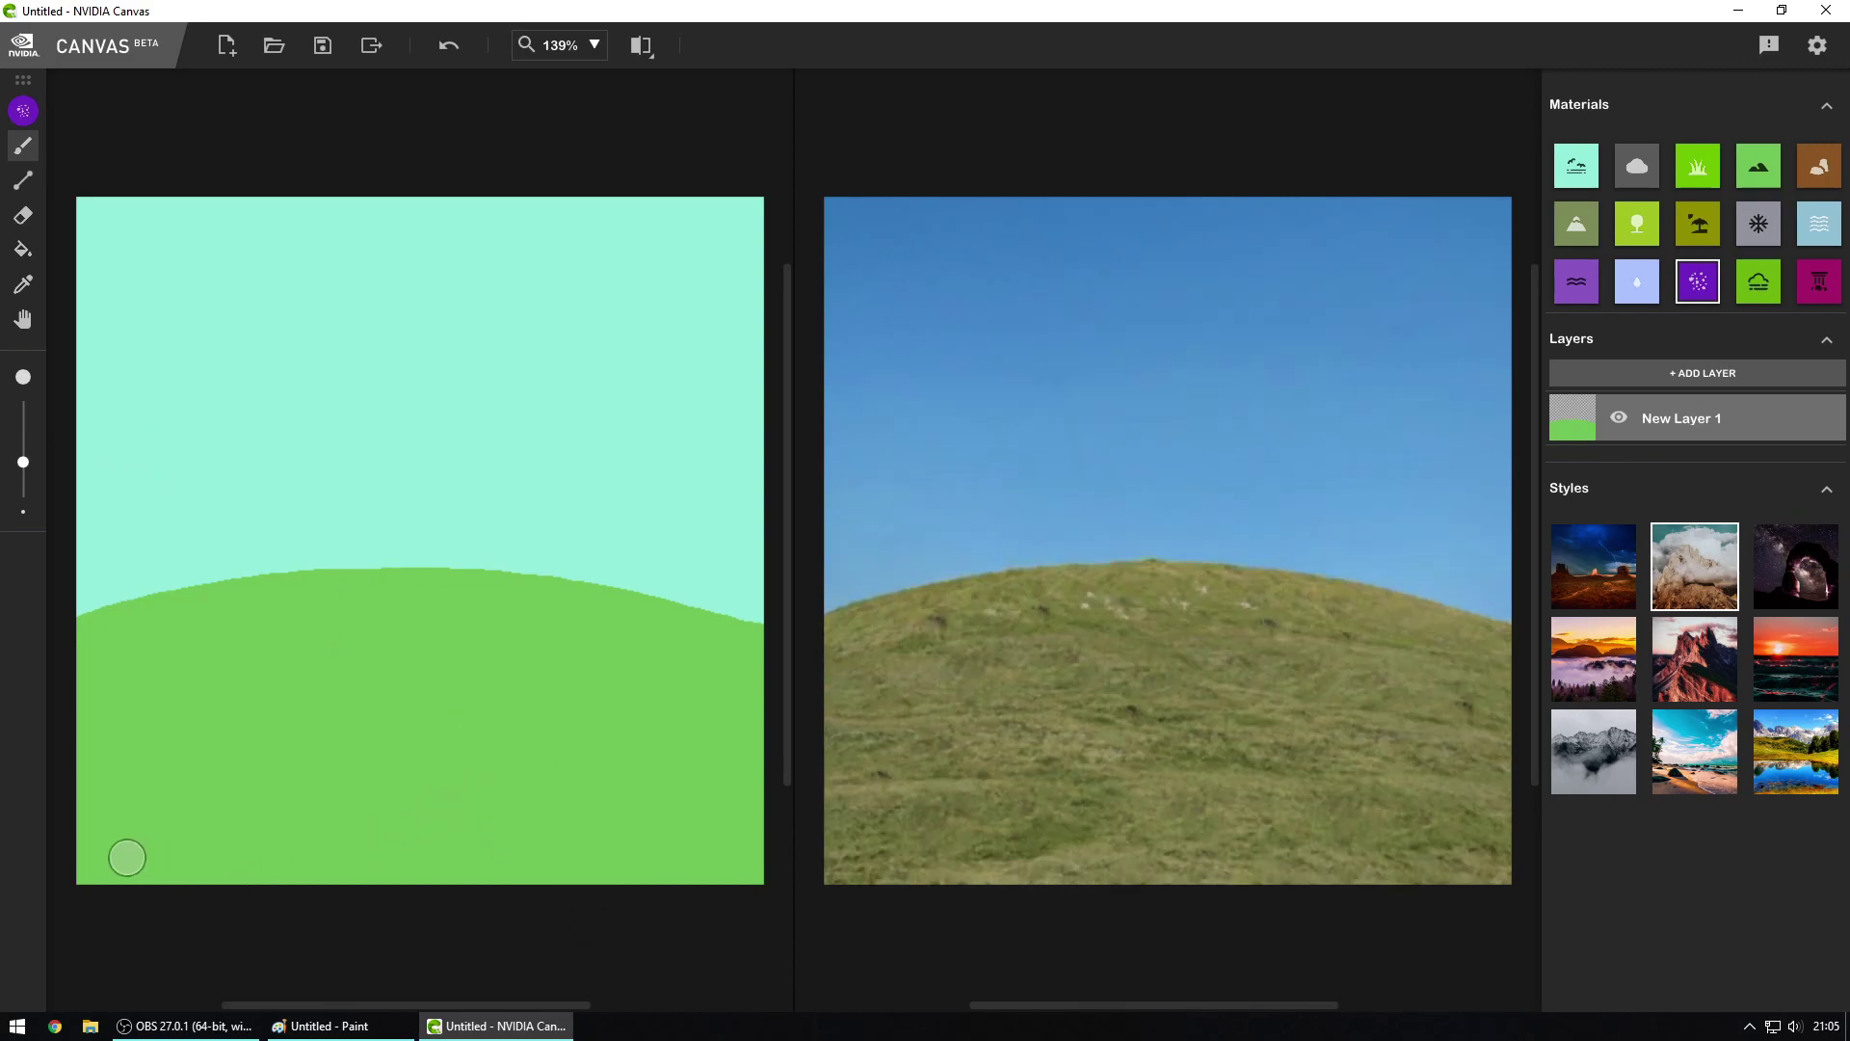
Step: Try a dark purple gravel band across the foot of the hill with a magenta wall band above it, and undo both
mouse_move(61, 859)
left_mouse_down()
mouse_move(561, 826)
mouse_move(877, 833)
left_mouse_up()
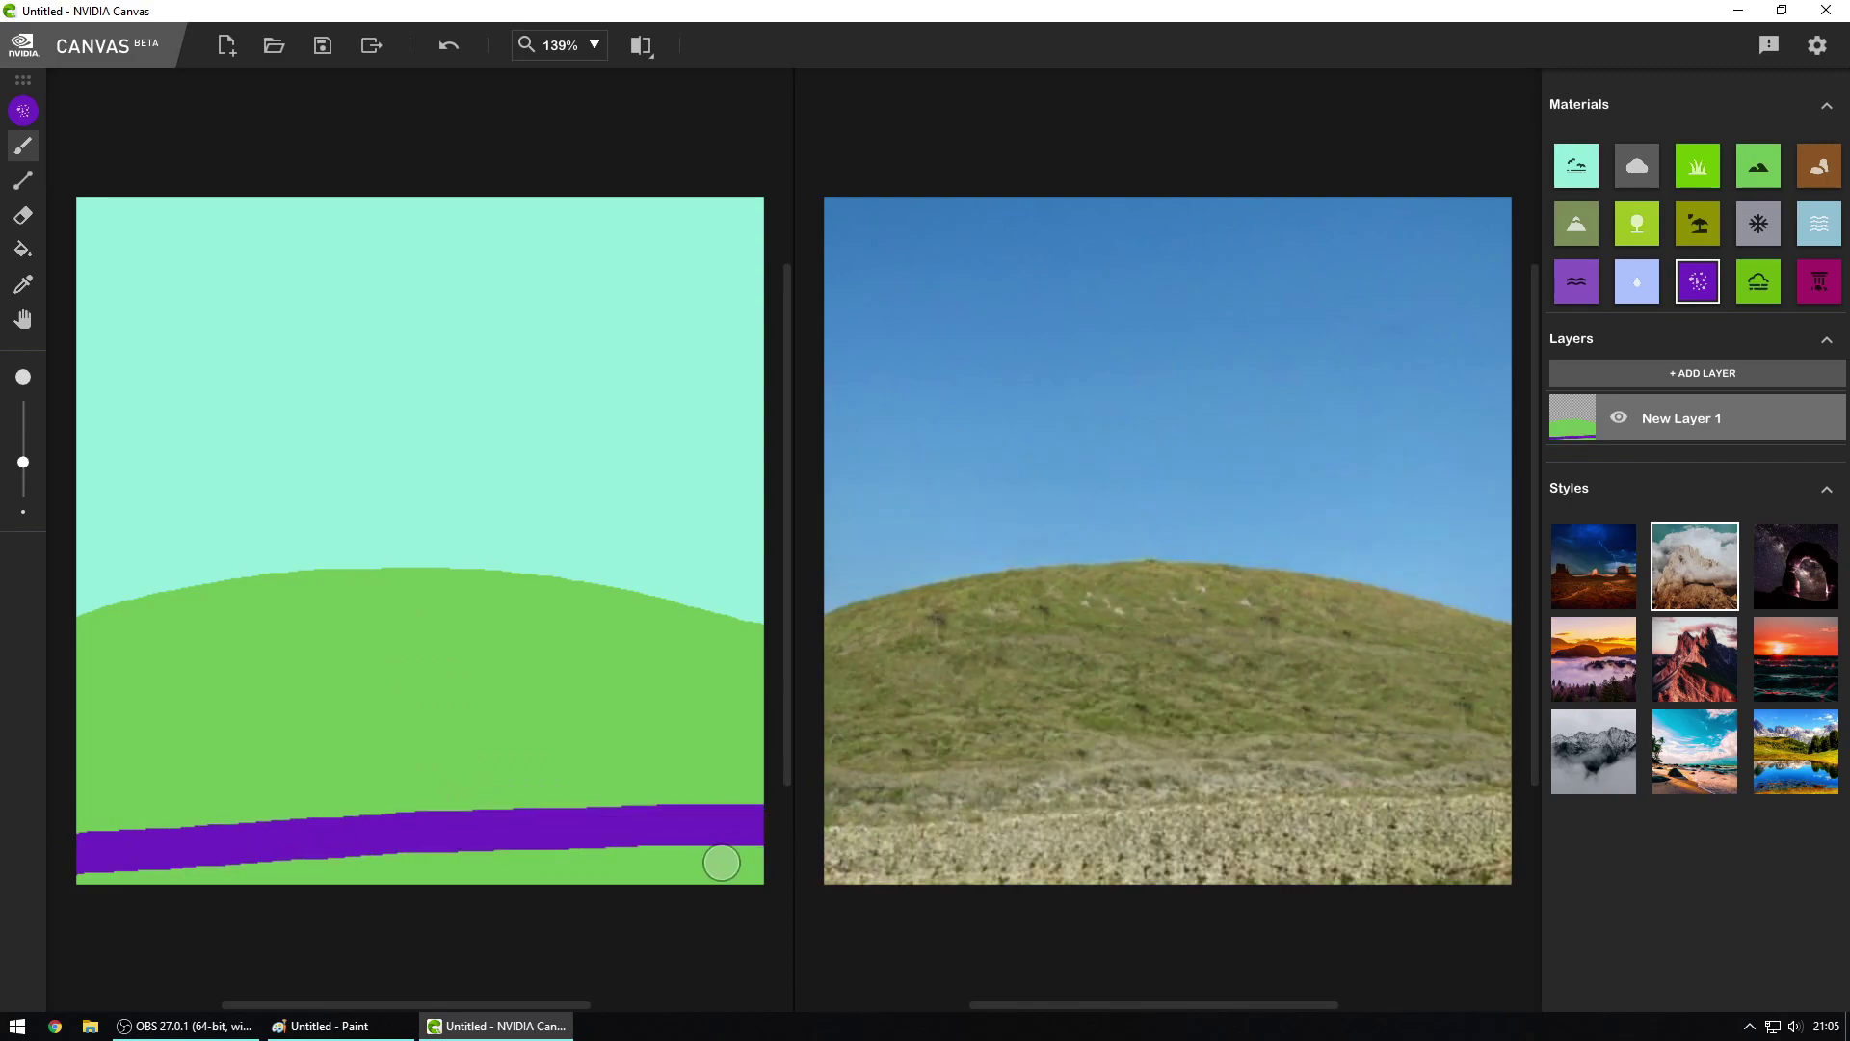
left_click(1819, 281)
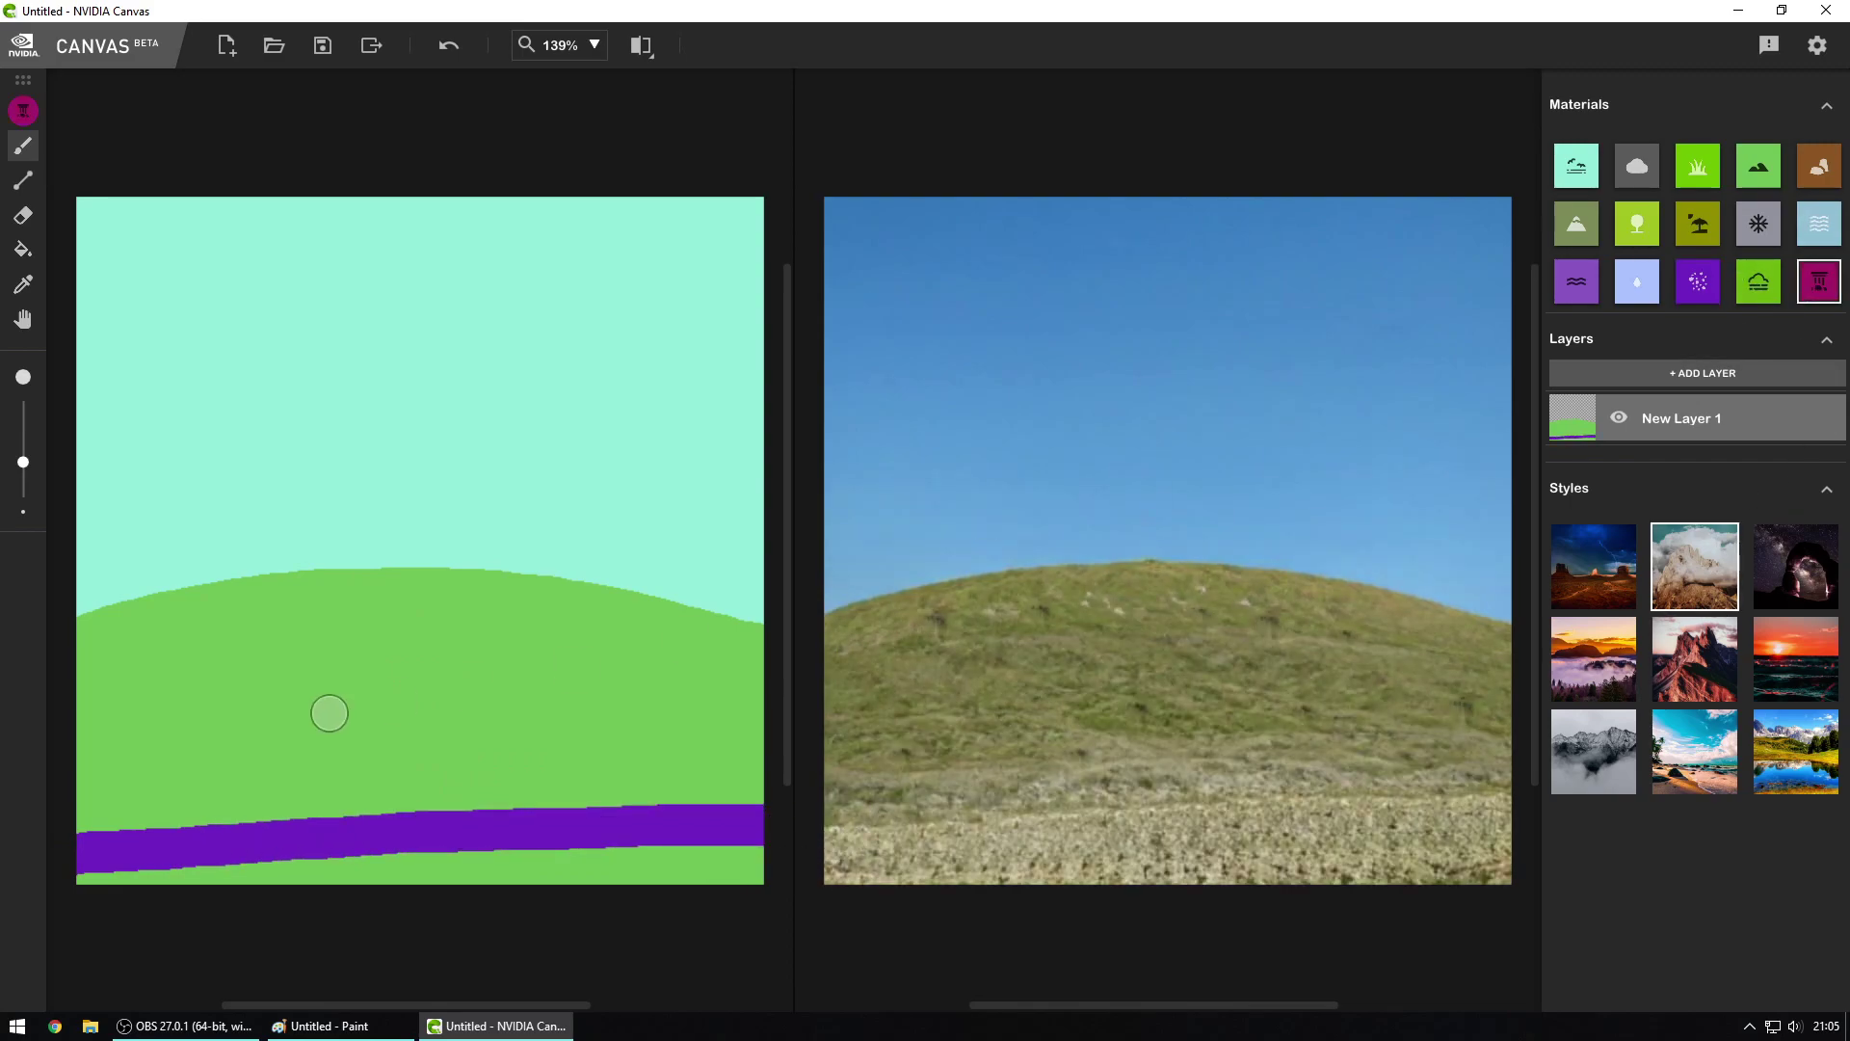
left_click_drag(67, 801, 934, 782)
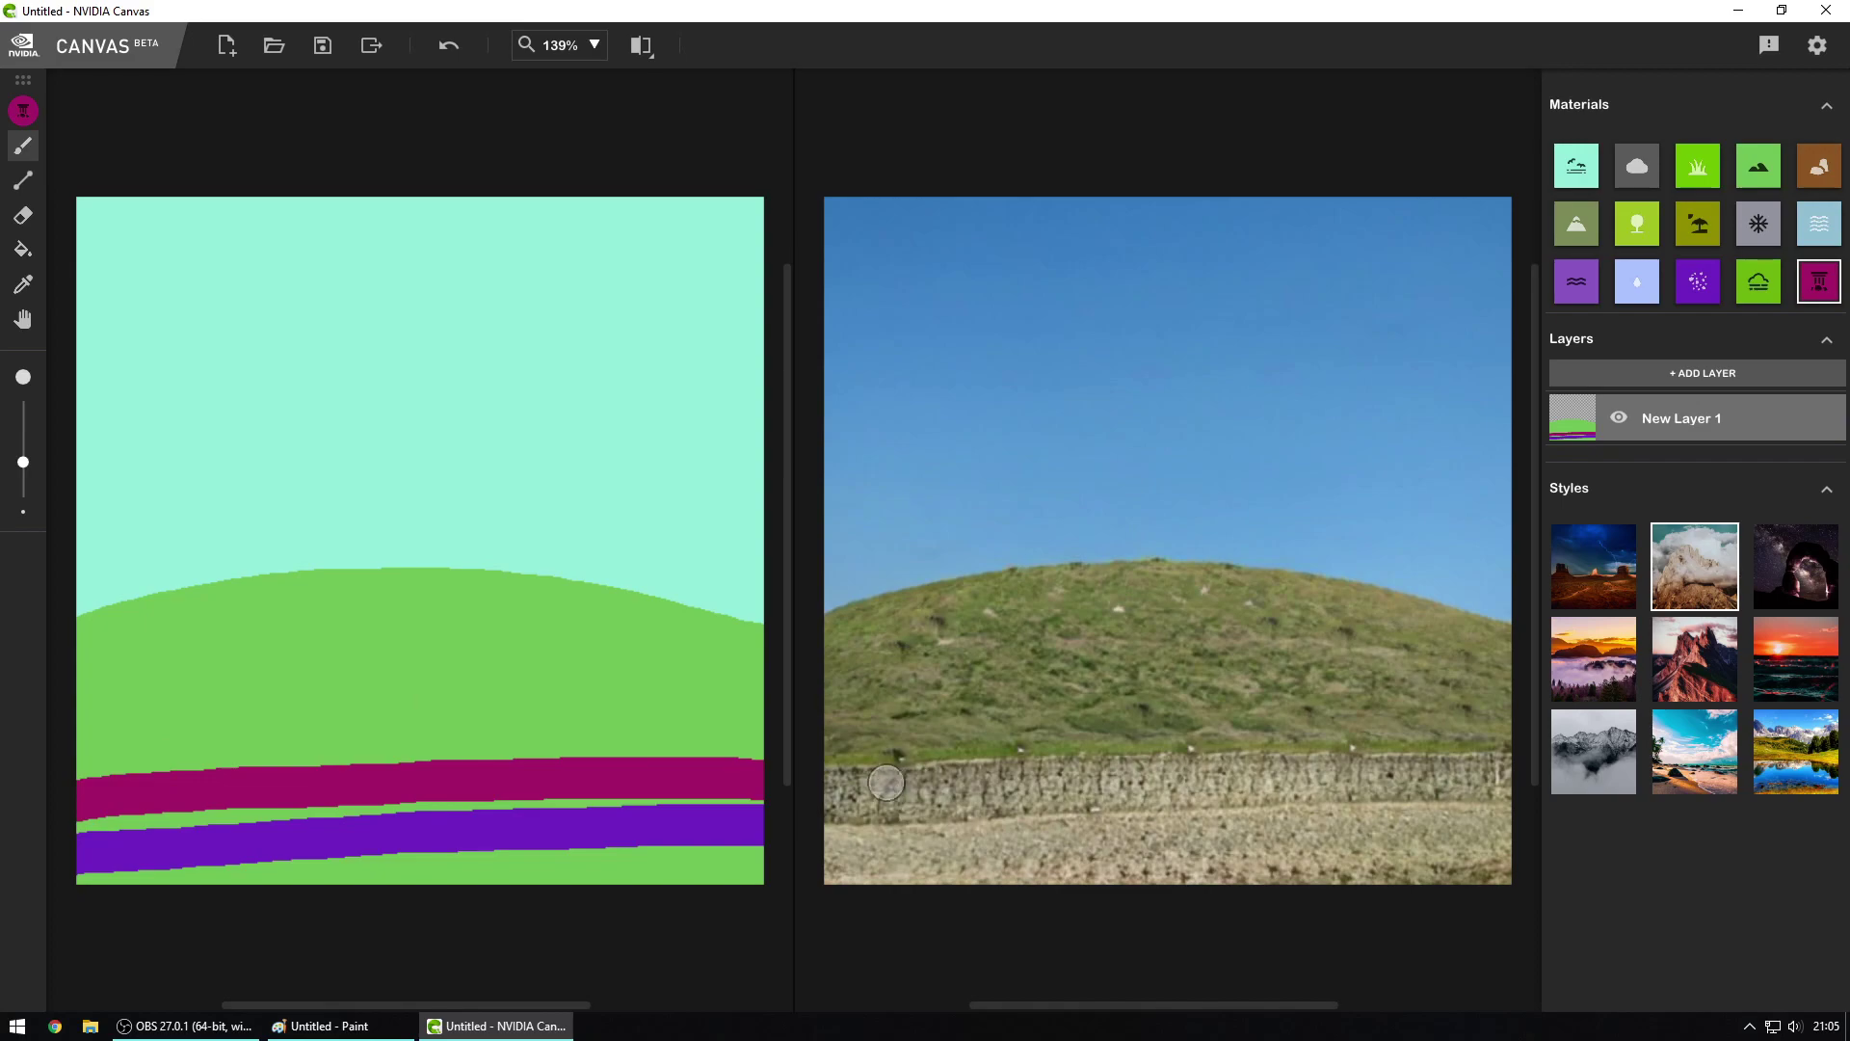
key("ctrl+z")
left_click_drag(71, 755, 881, 740)
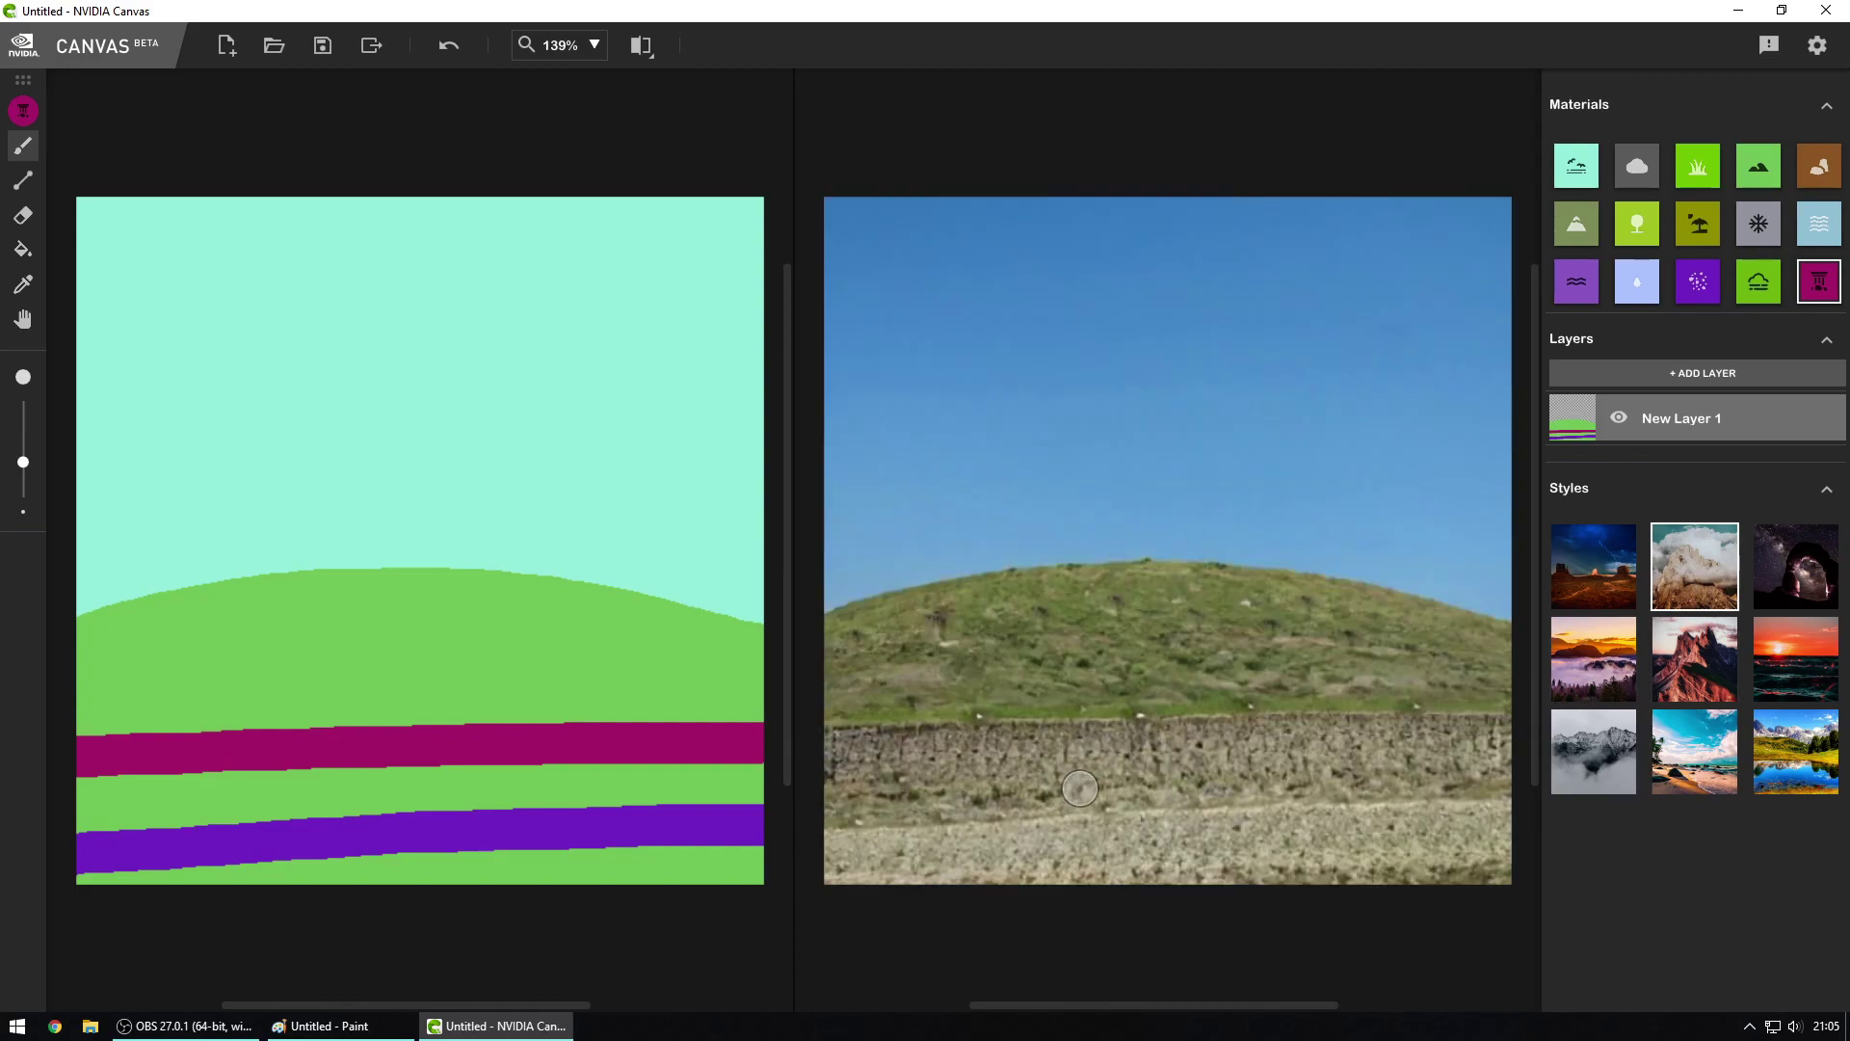
key("ctrl+z")
key("ctrl+z")
Step: Try a magenta wall band across the lower hill with a brown rock band beneath it, and undo all these strokes
left_click_drag(61, 778, 967, 769)
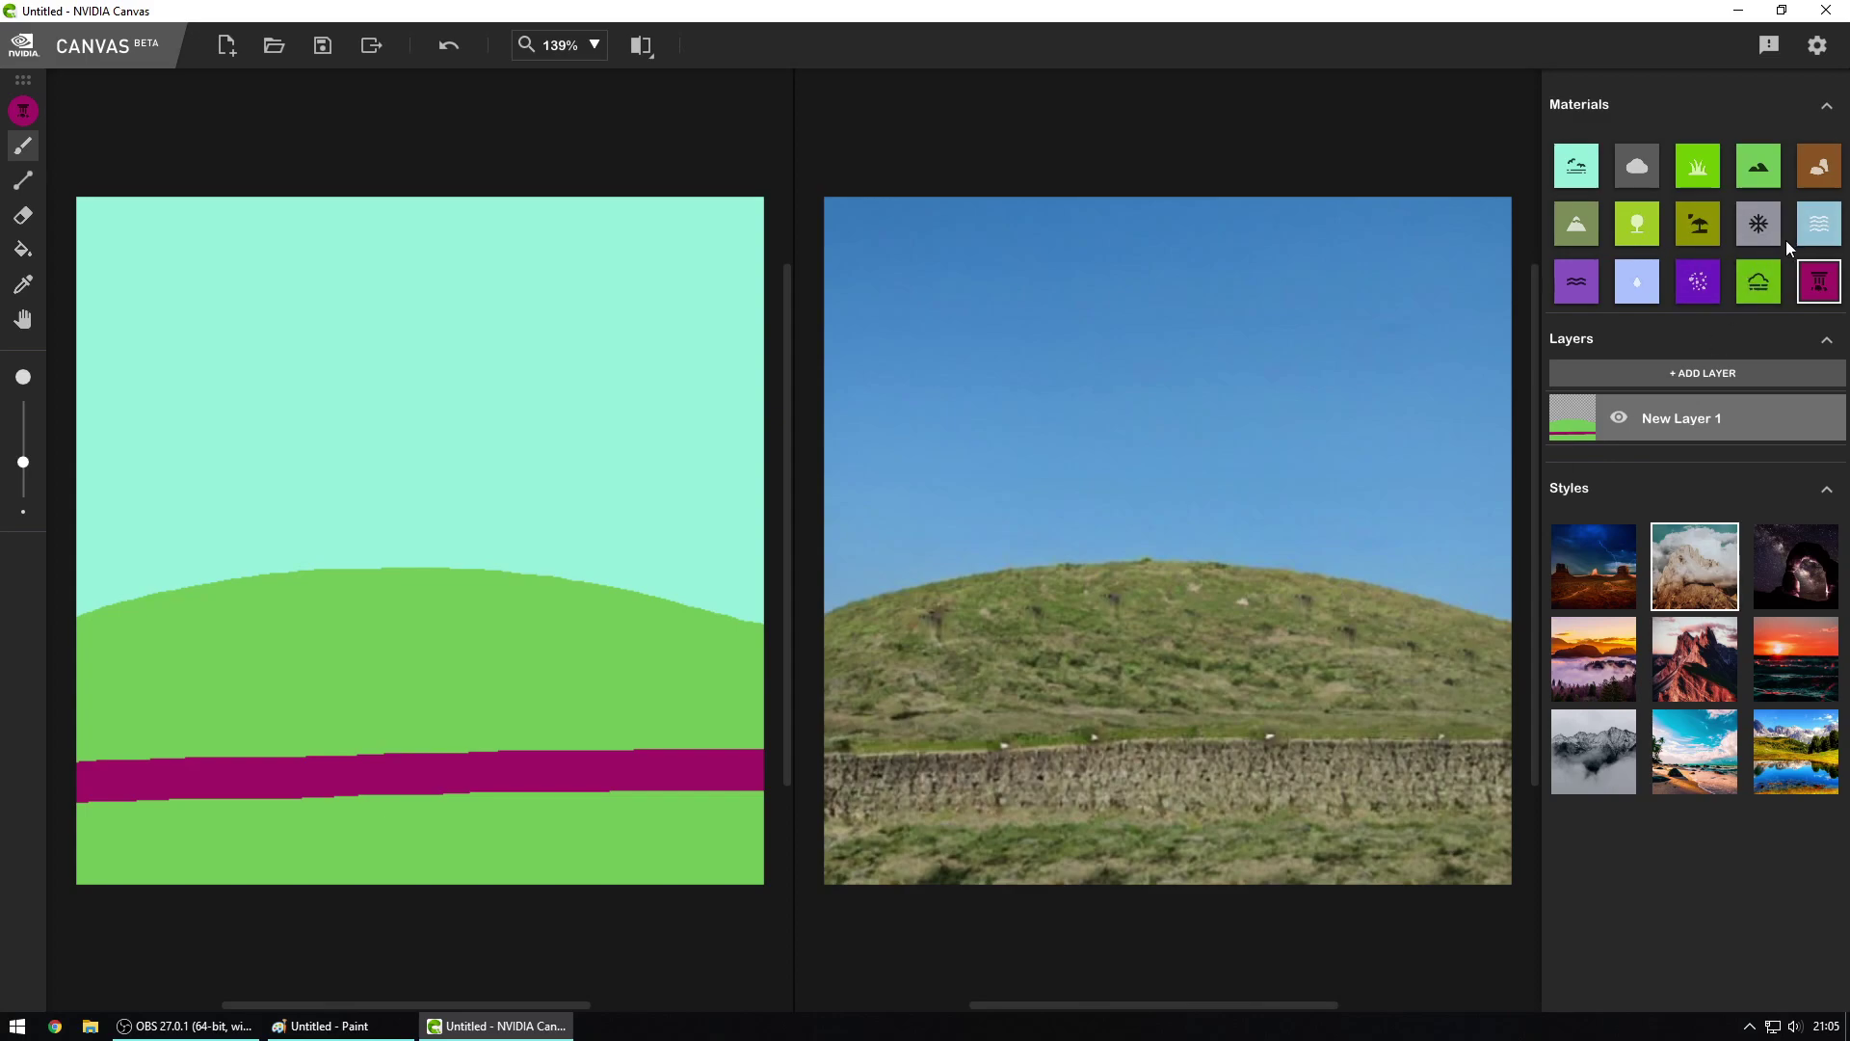
left_click(1818, 167)
left_click_drag(333, 854, 453, 842)
left_click_drag(54, 844, 905, 836)
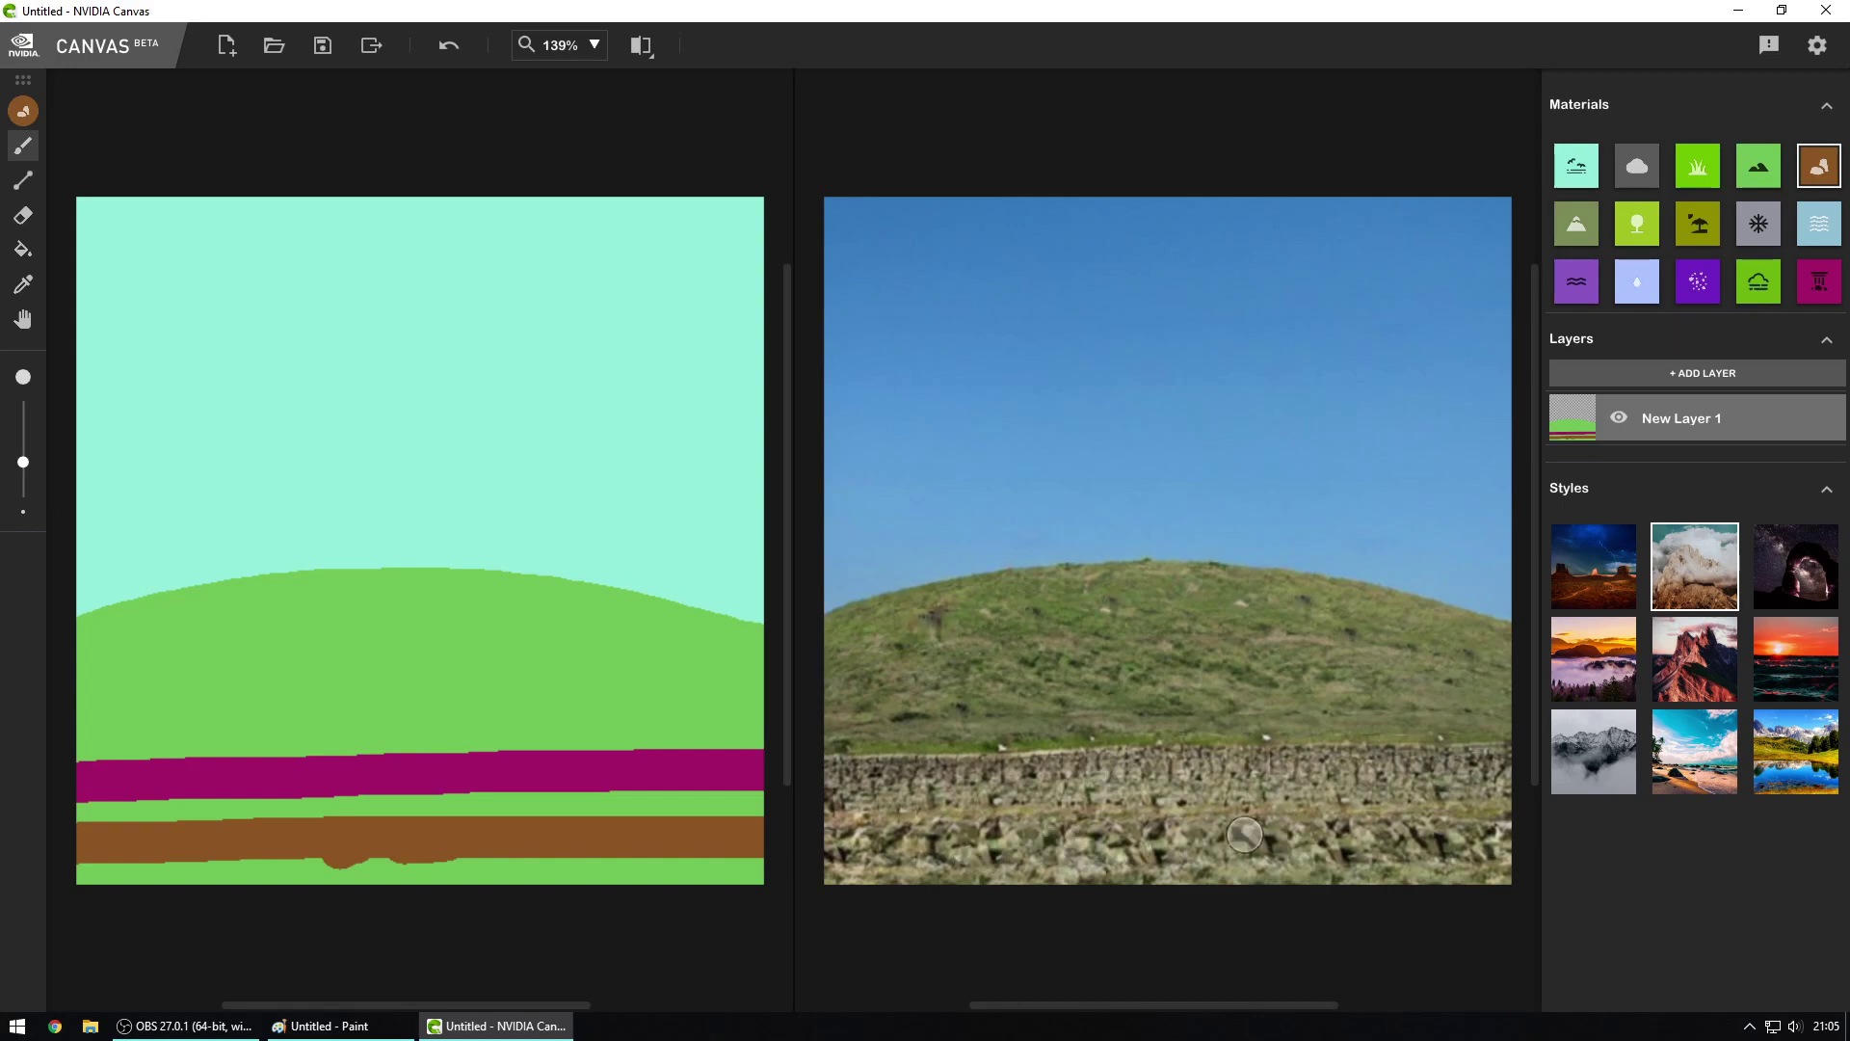
key("ctrl+z")
key("ctrl+z")
key("ctrl+z")
key("ctrl+z")
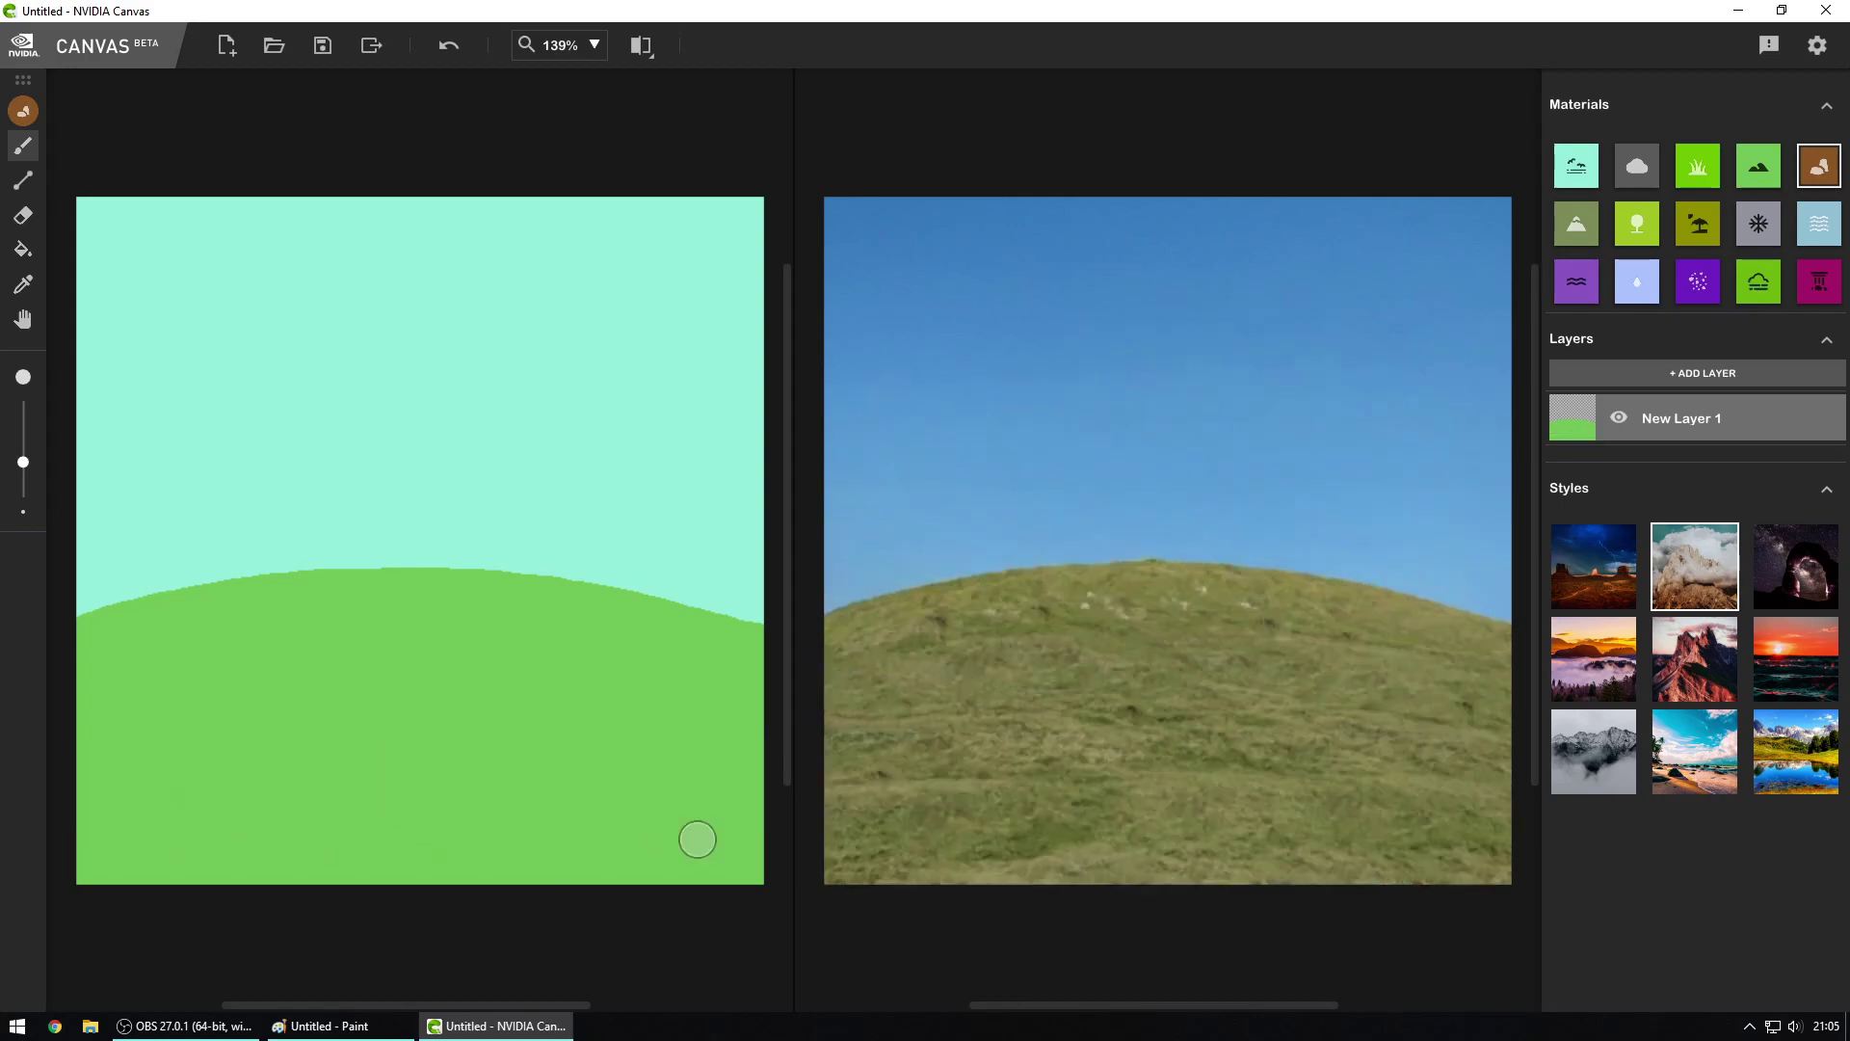
Step: Try straight horizontal bands of purple river and pale blue sea across the lower hill with the Line tool, and undo them
left_click(1575, 285)
left_click(23, 181)
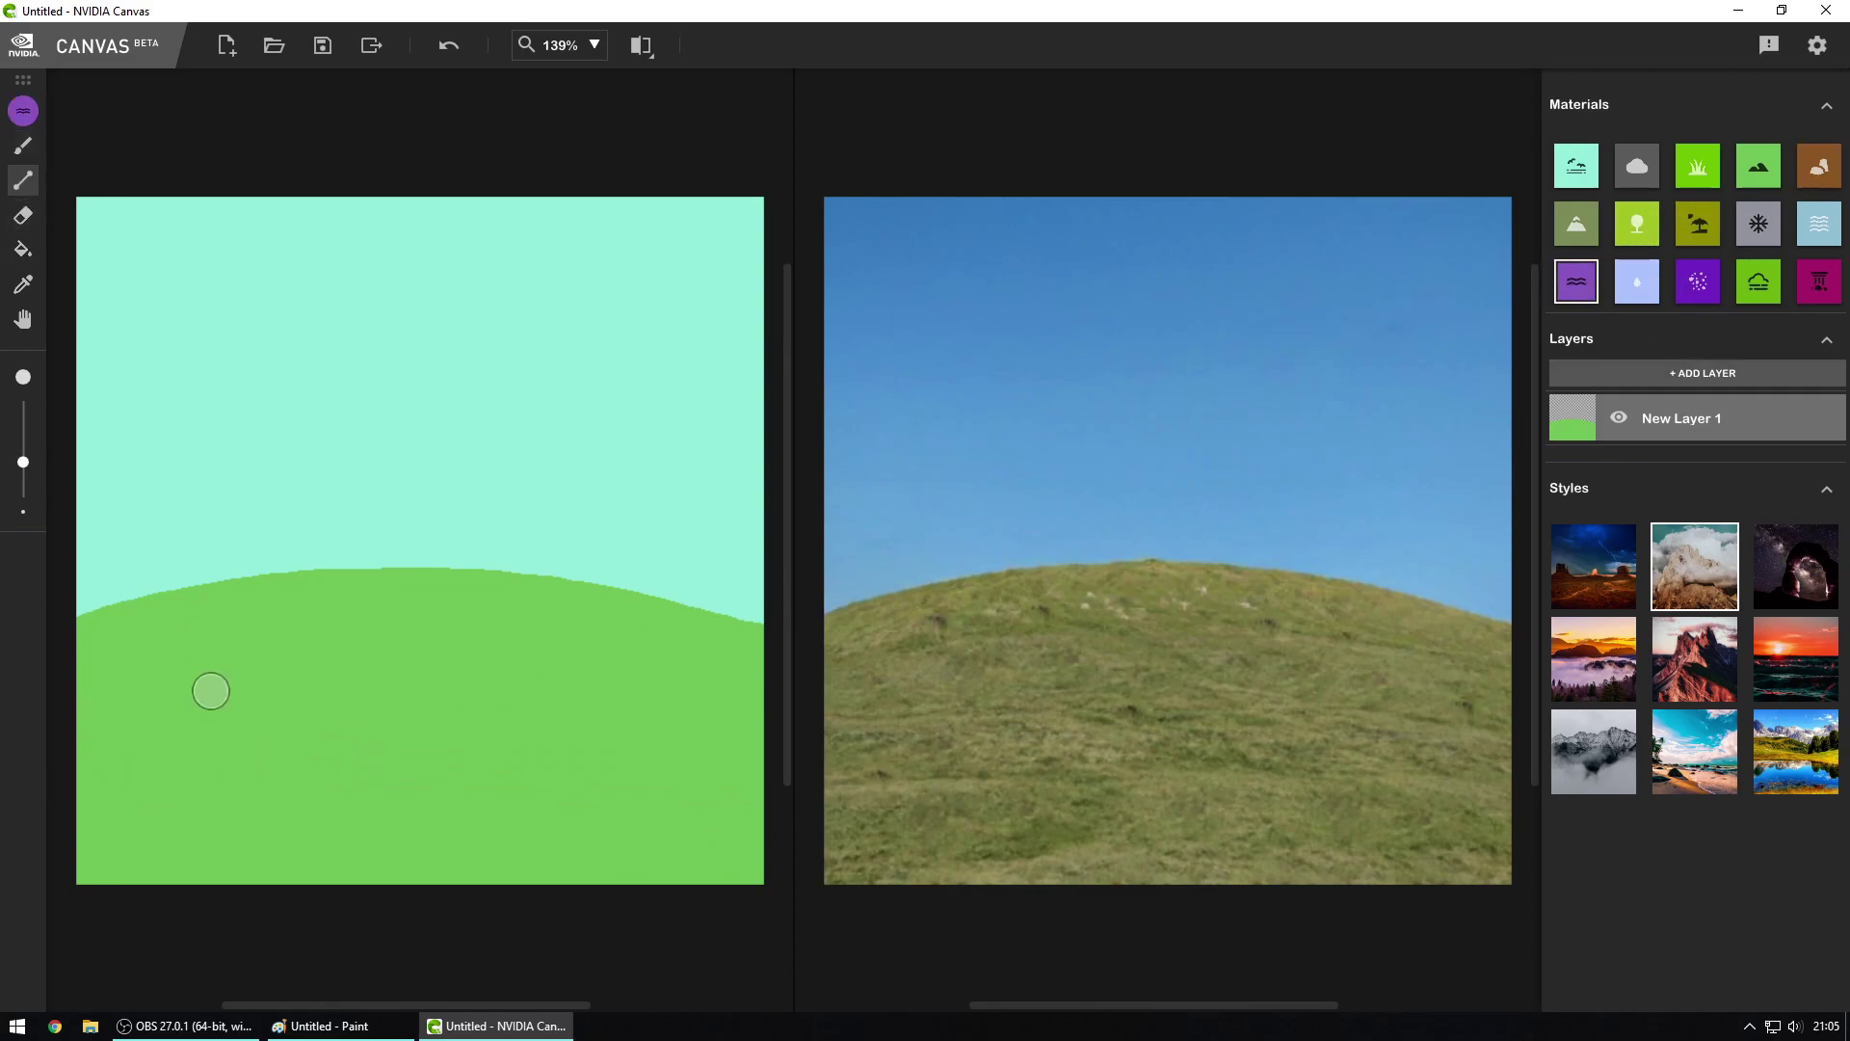
left_click_drag(62, 797, 836, 796)
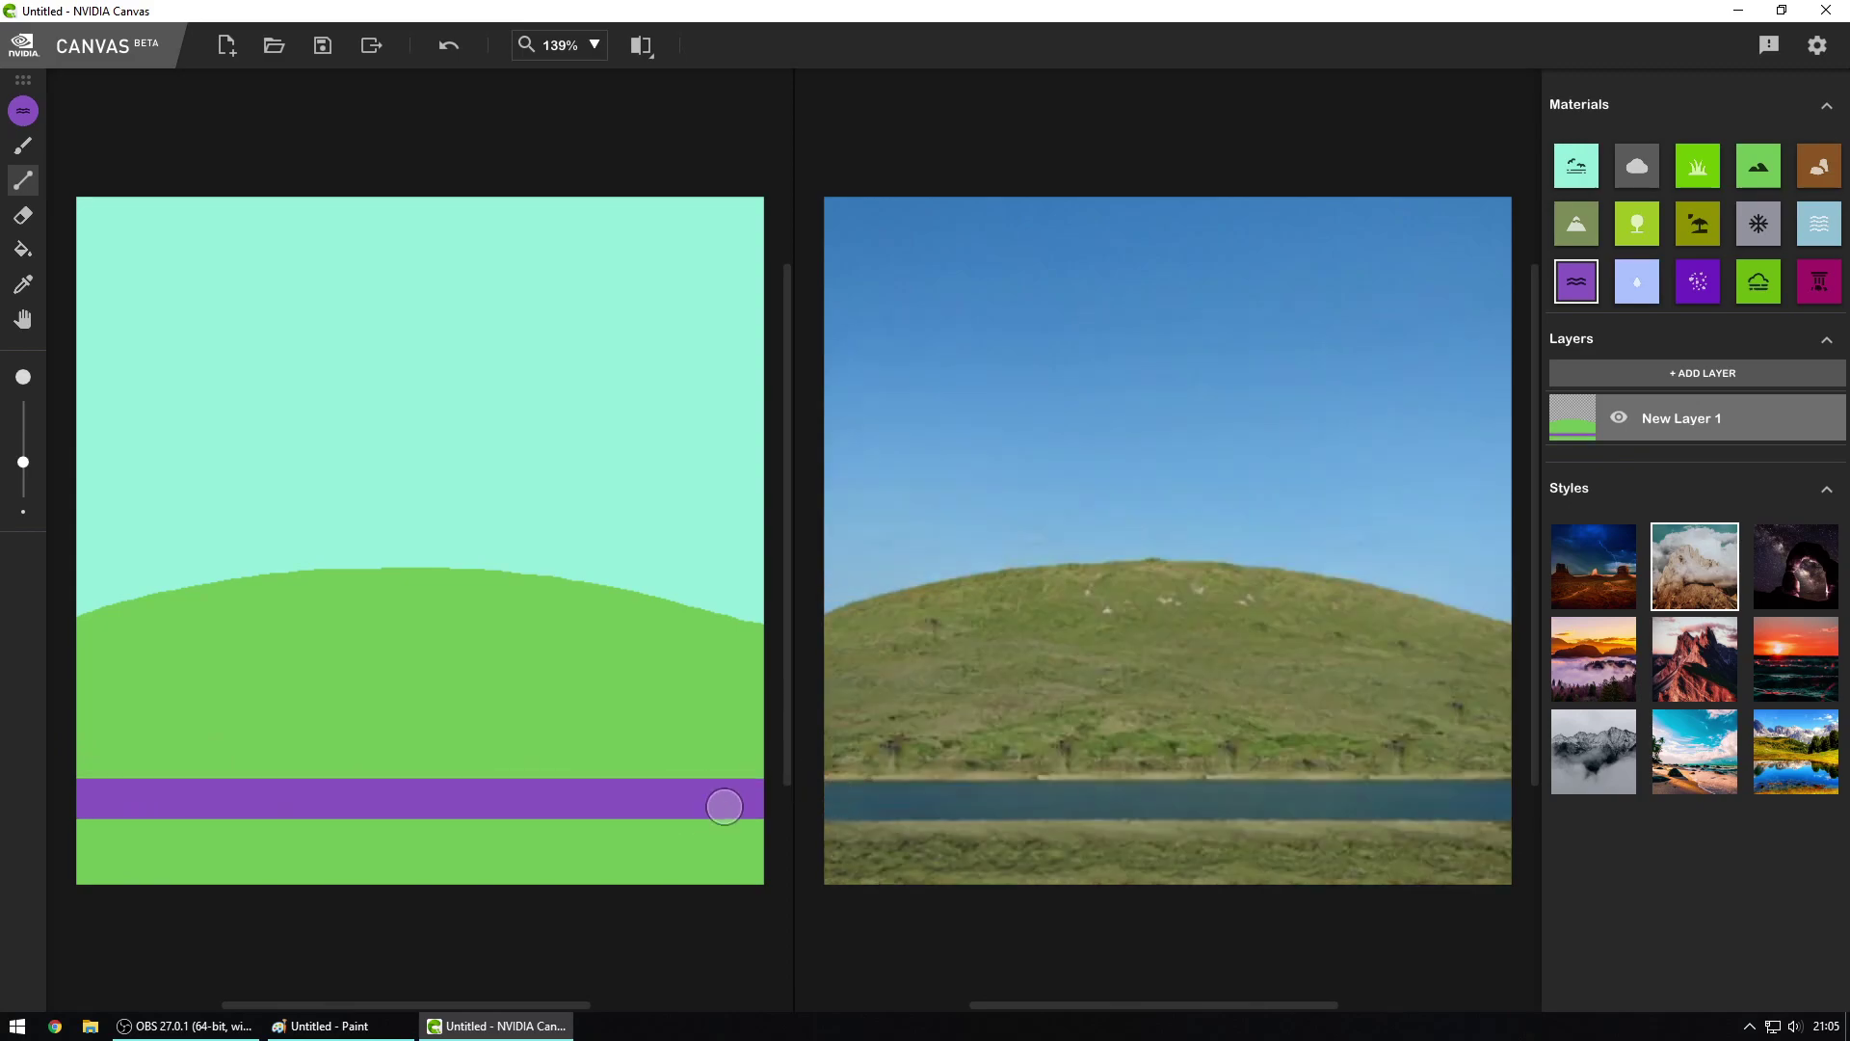
left_click(1800, 241)
left_click_drag(60, 736, 800, 736)
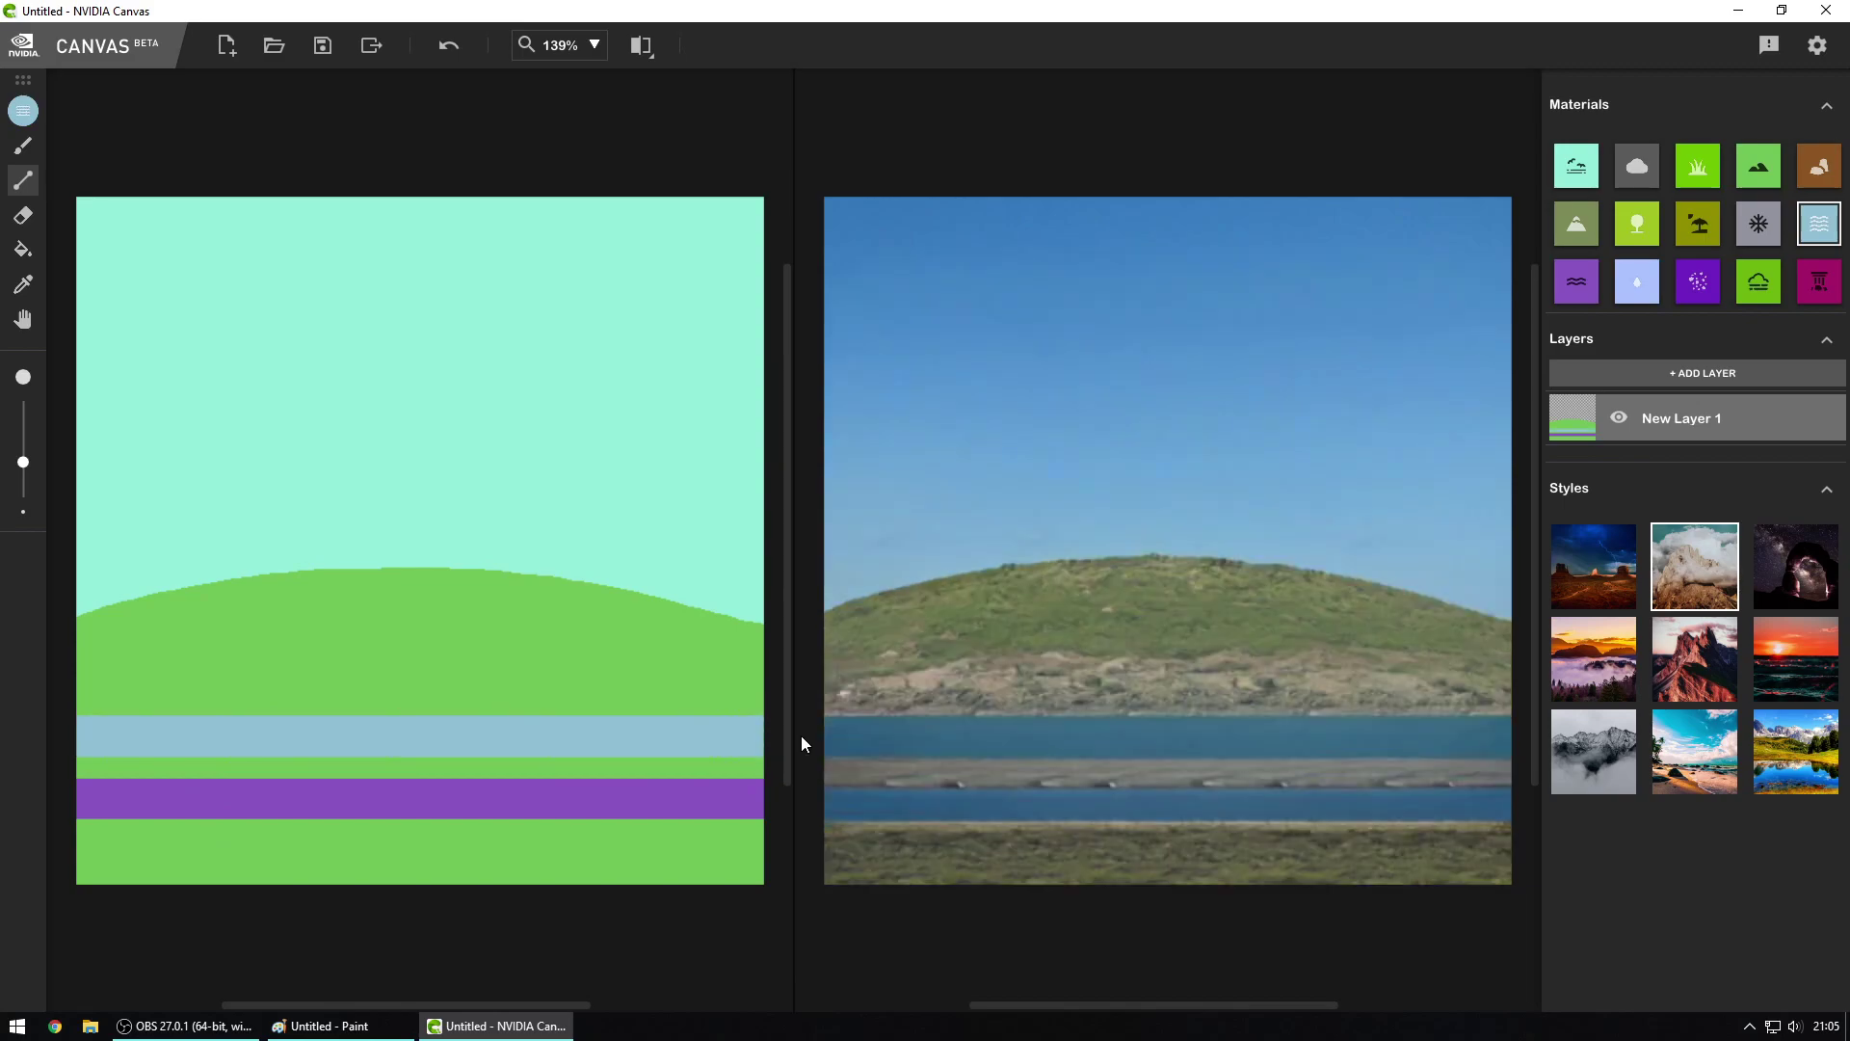
key("ctrl+z")
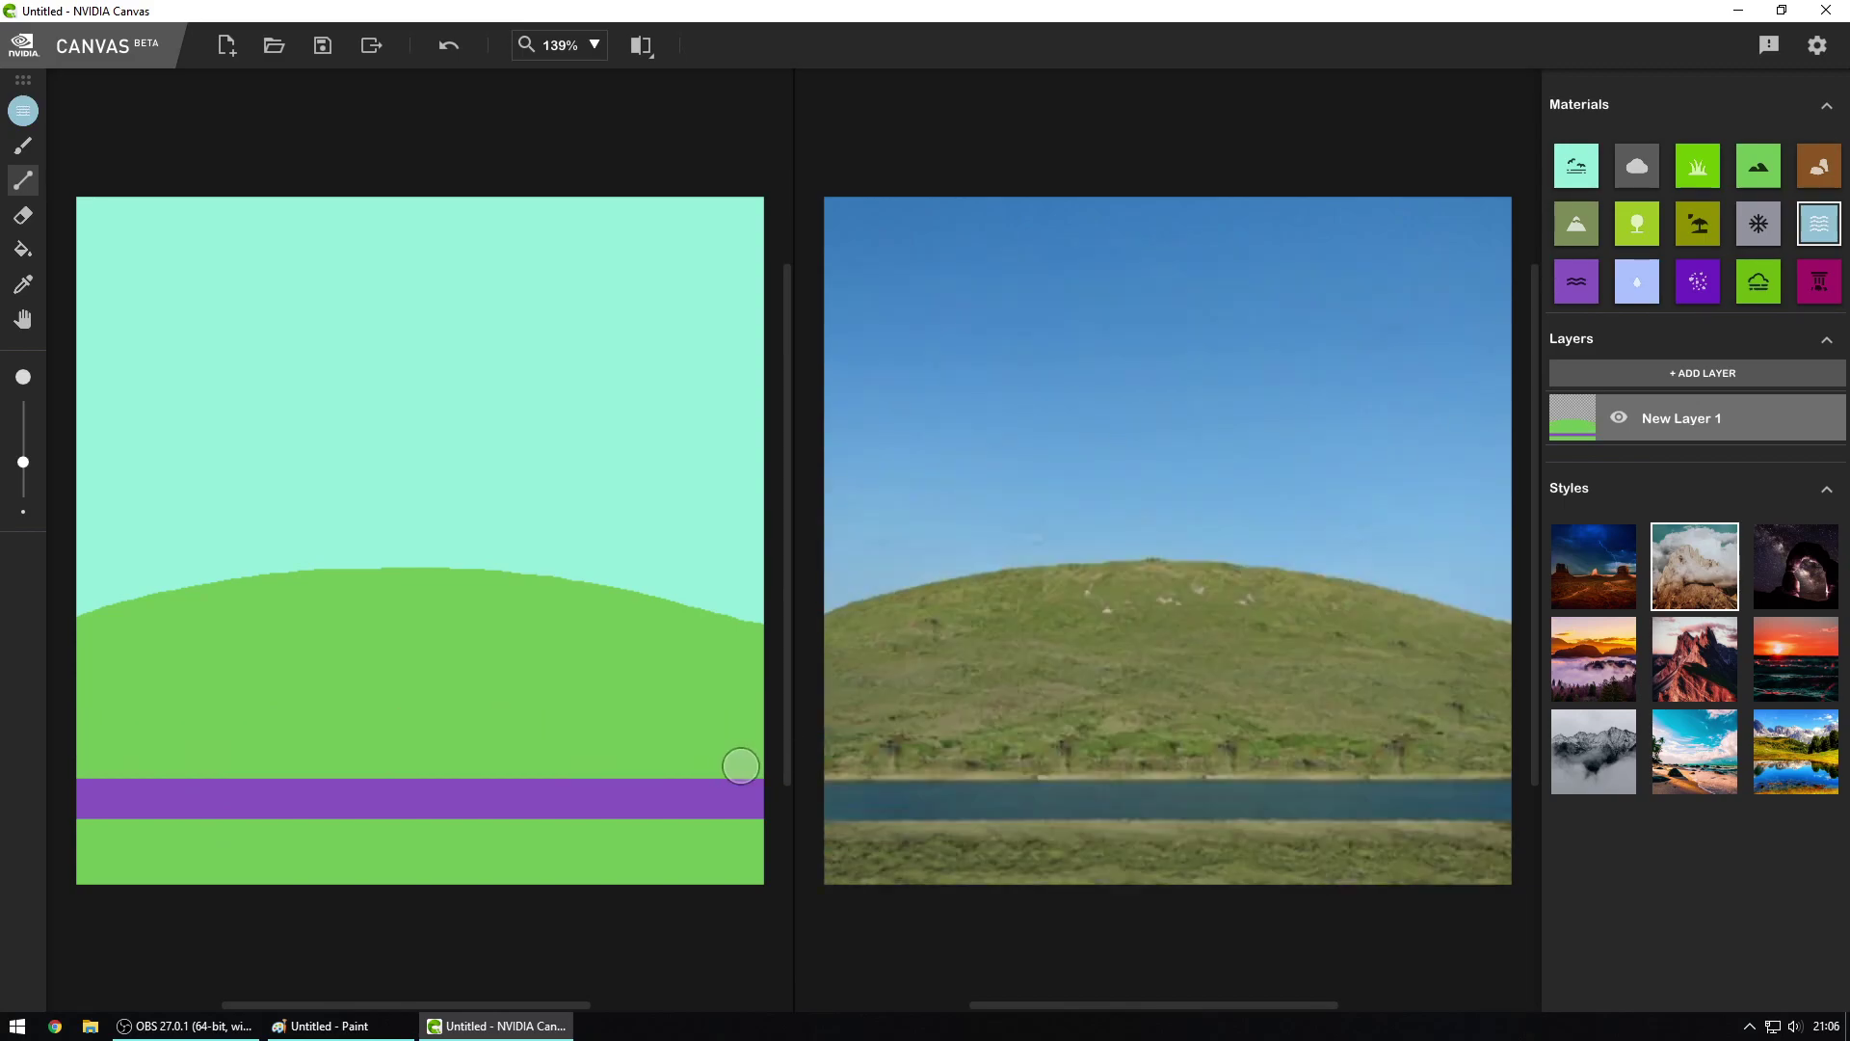
left_click_drag(62, 788, 786, 802)
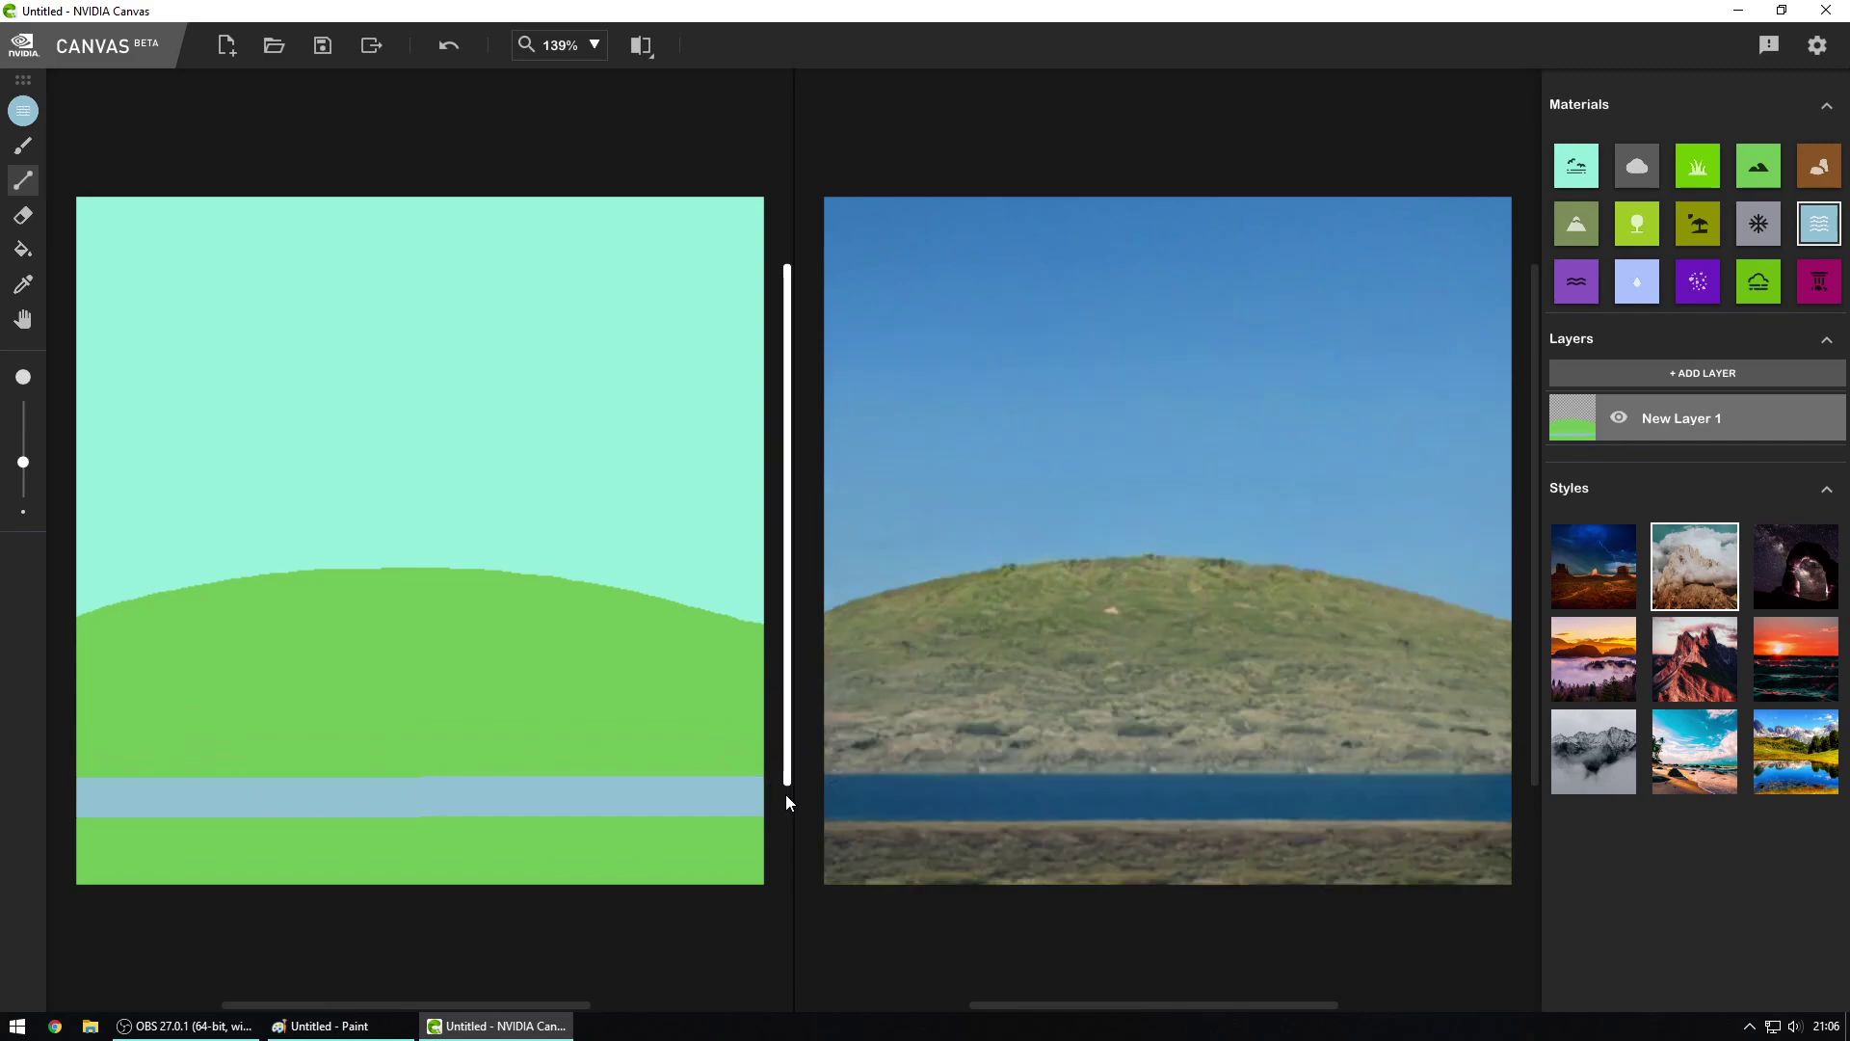
key("ctrl+z")
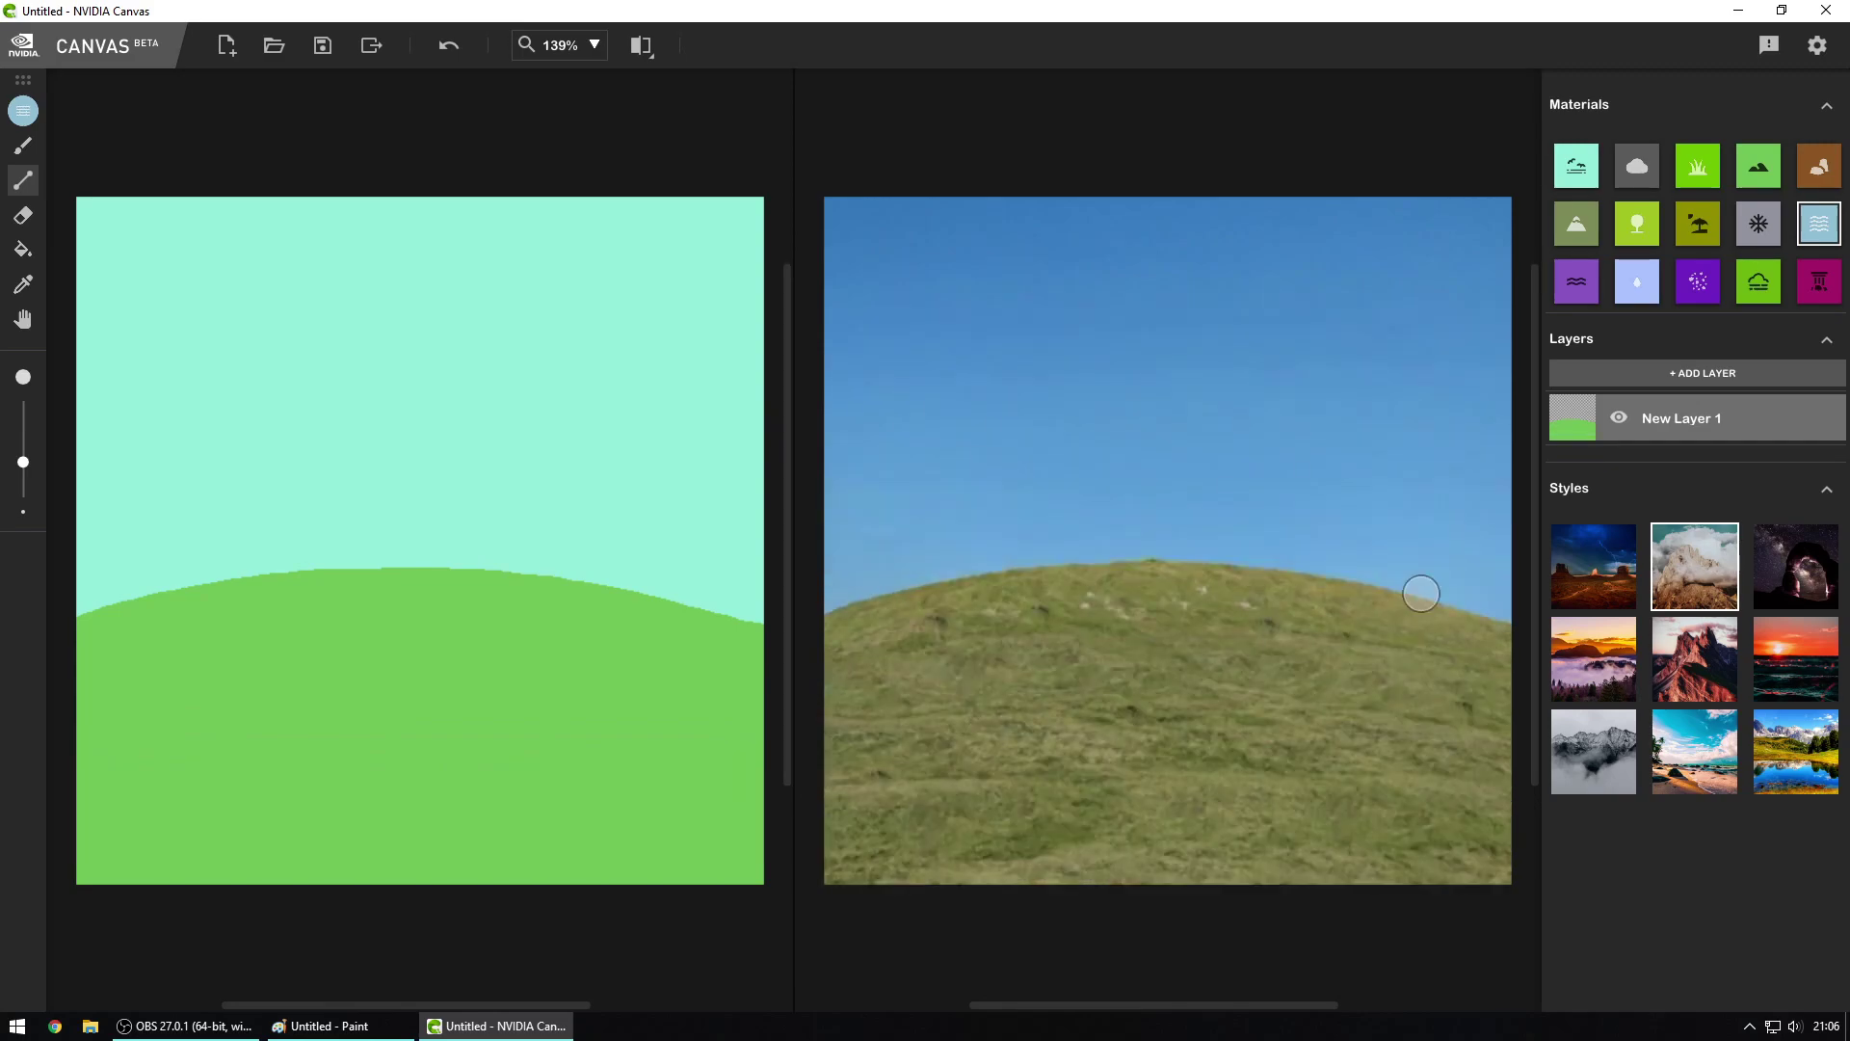
Step: Try a straight purple river band and a lavender water band in turn across the lower hill, undoing each one
left_click(1576, 281)
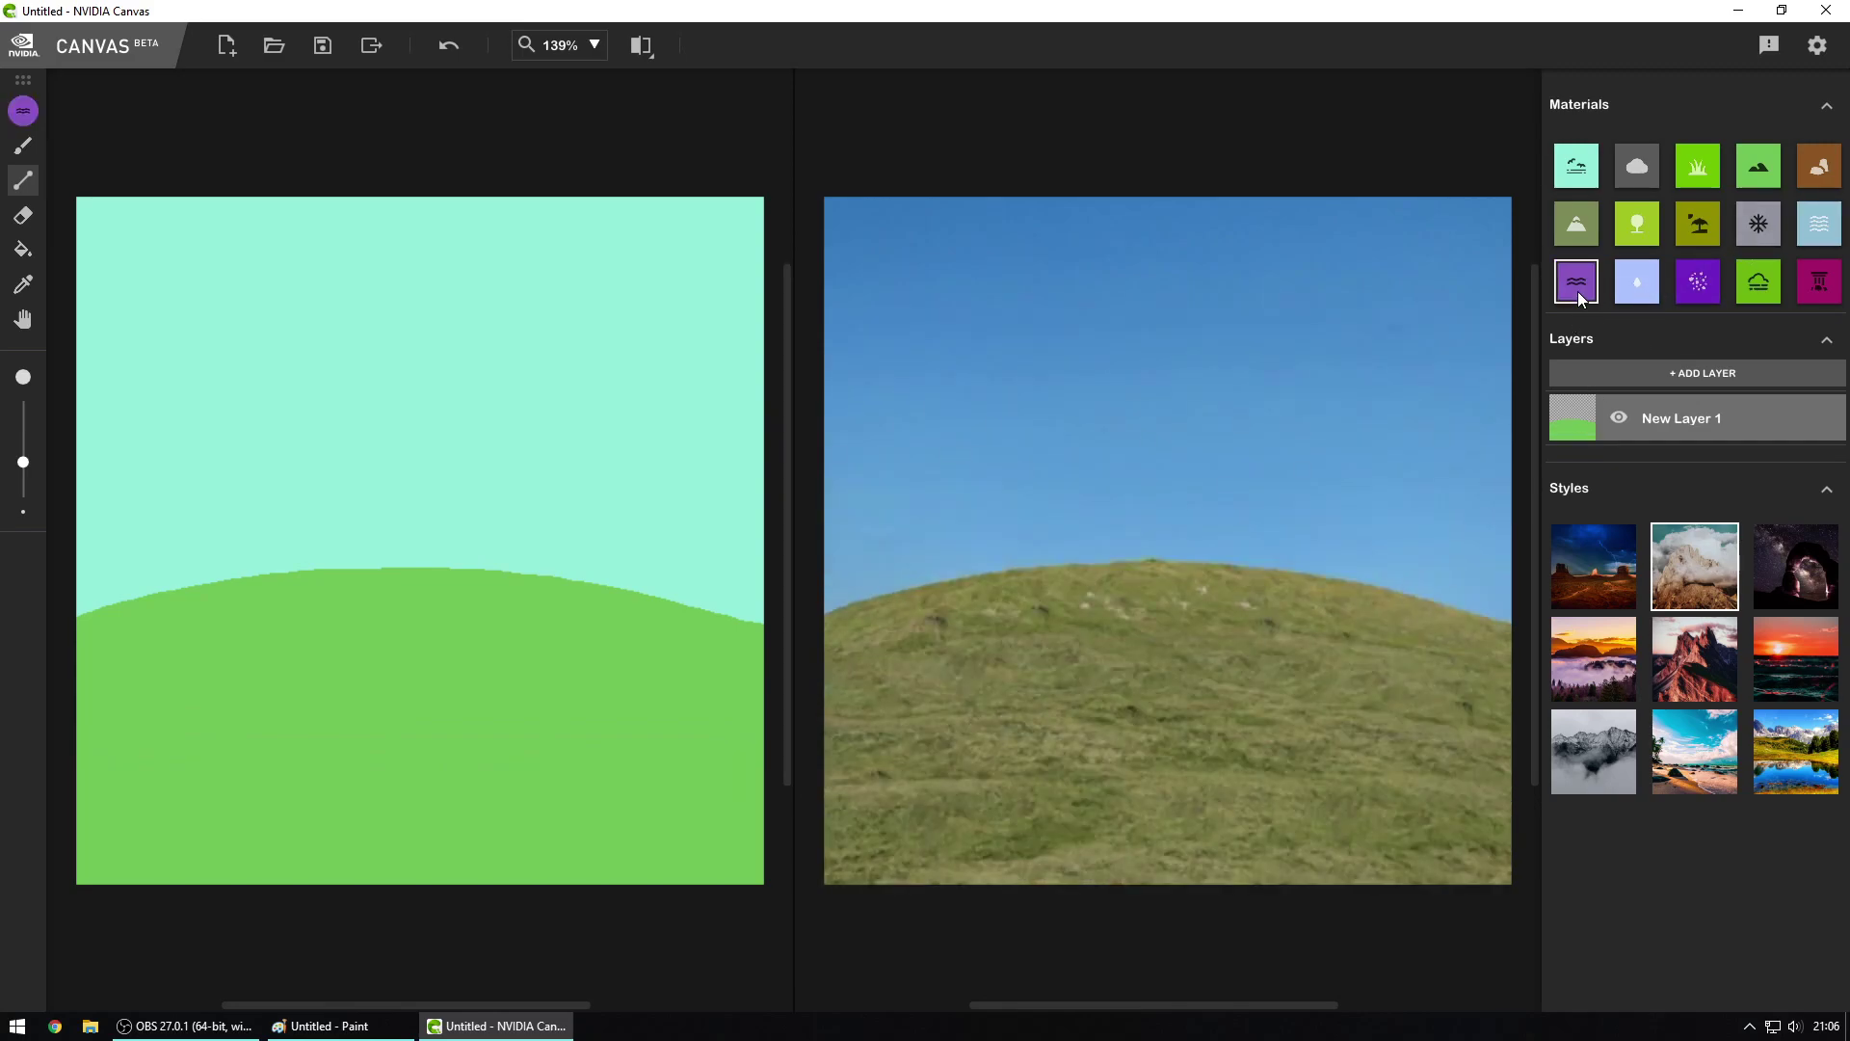
left_click_drag(67, 773, 876, 772)
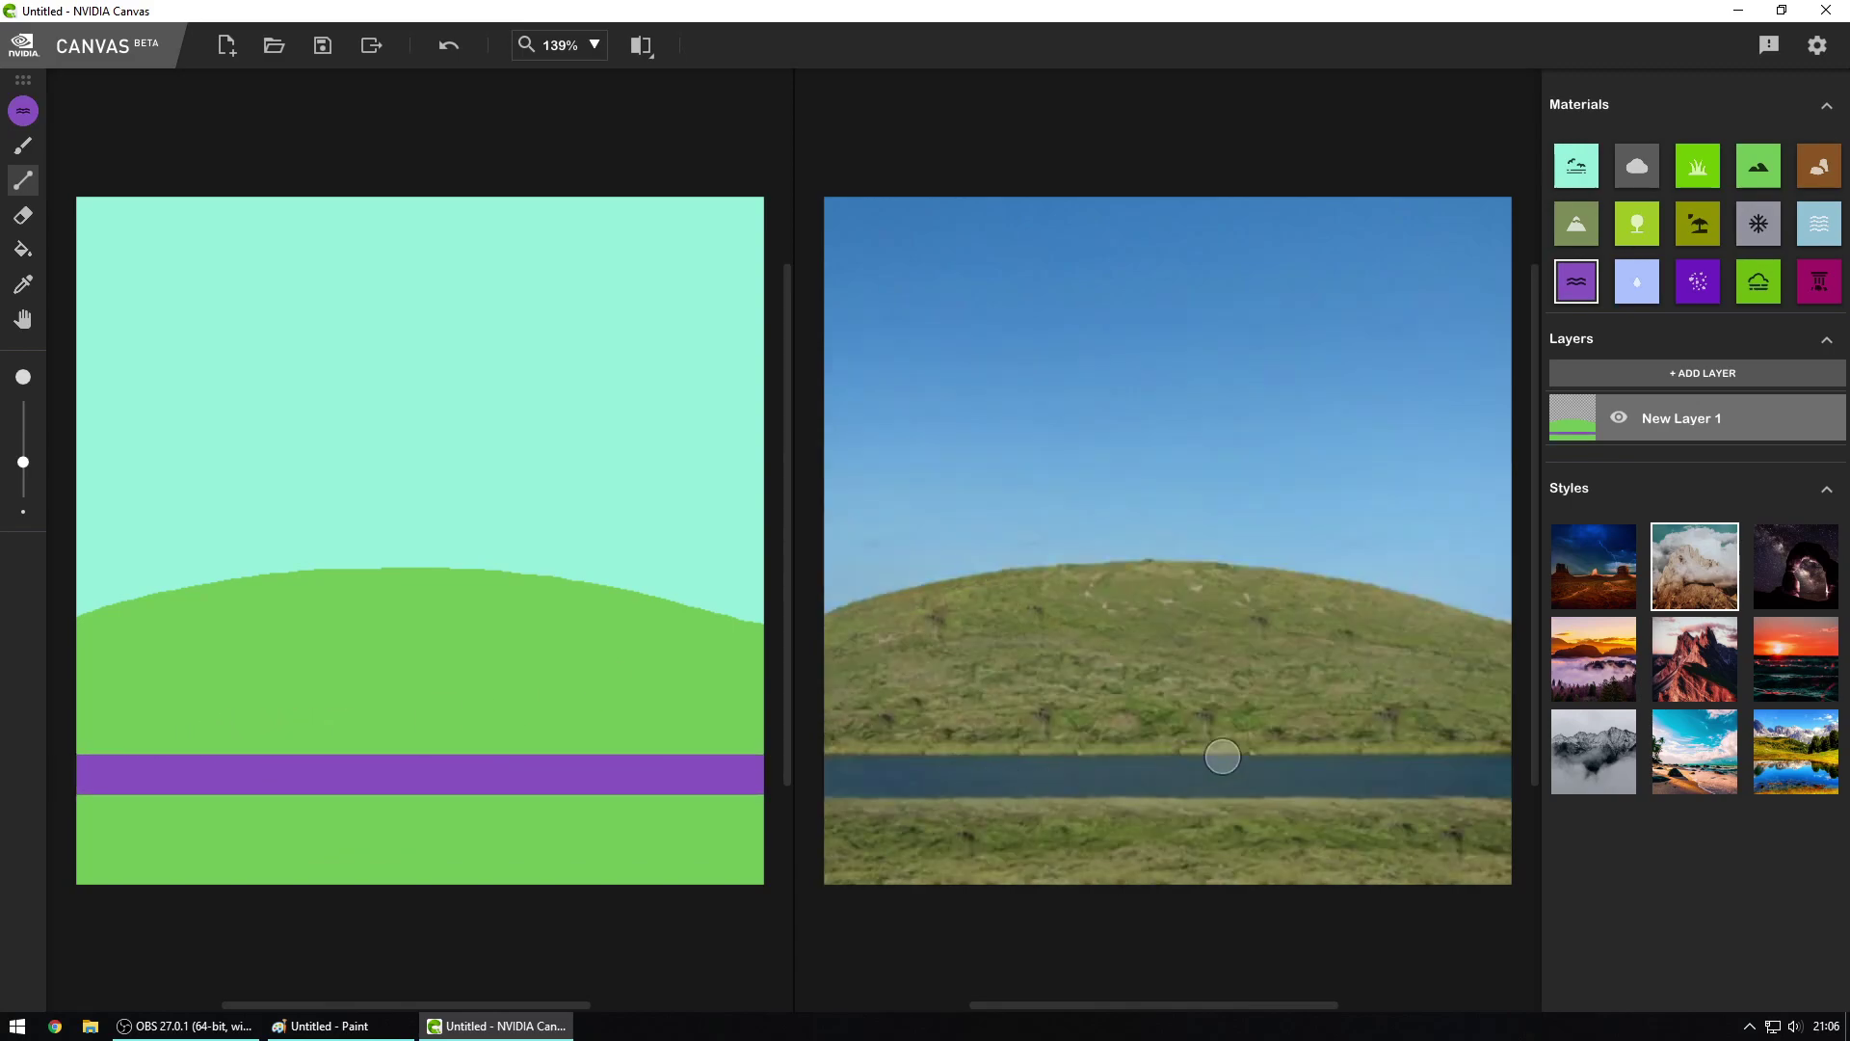
key("ctrl+z")
left_click(1637, 281)
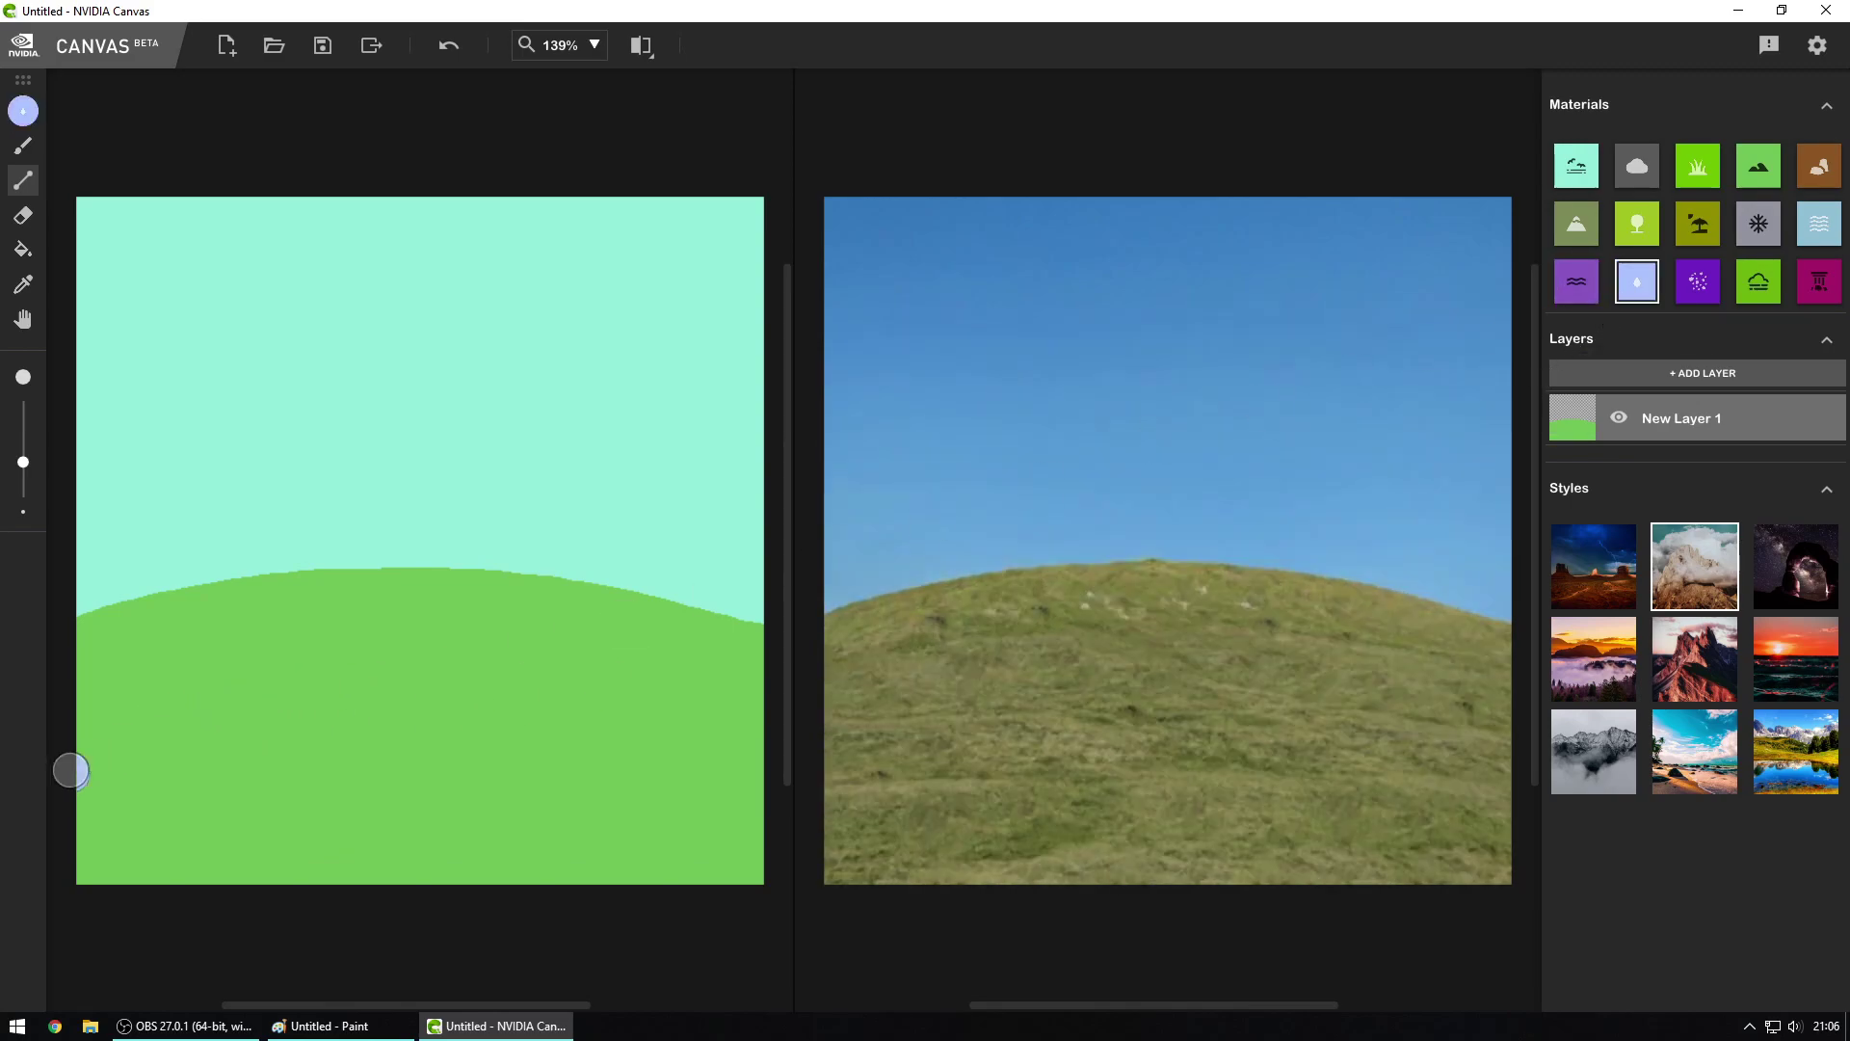
left_click_drag(61, 768, 844, 755)
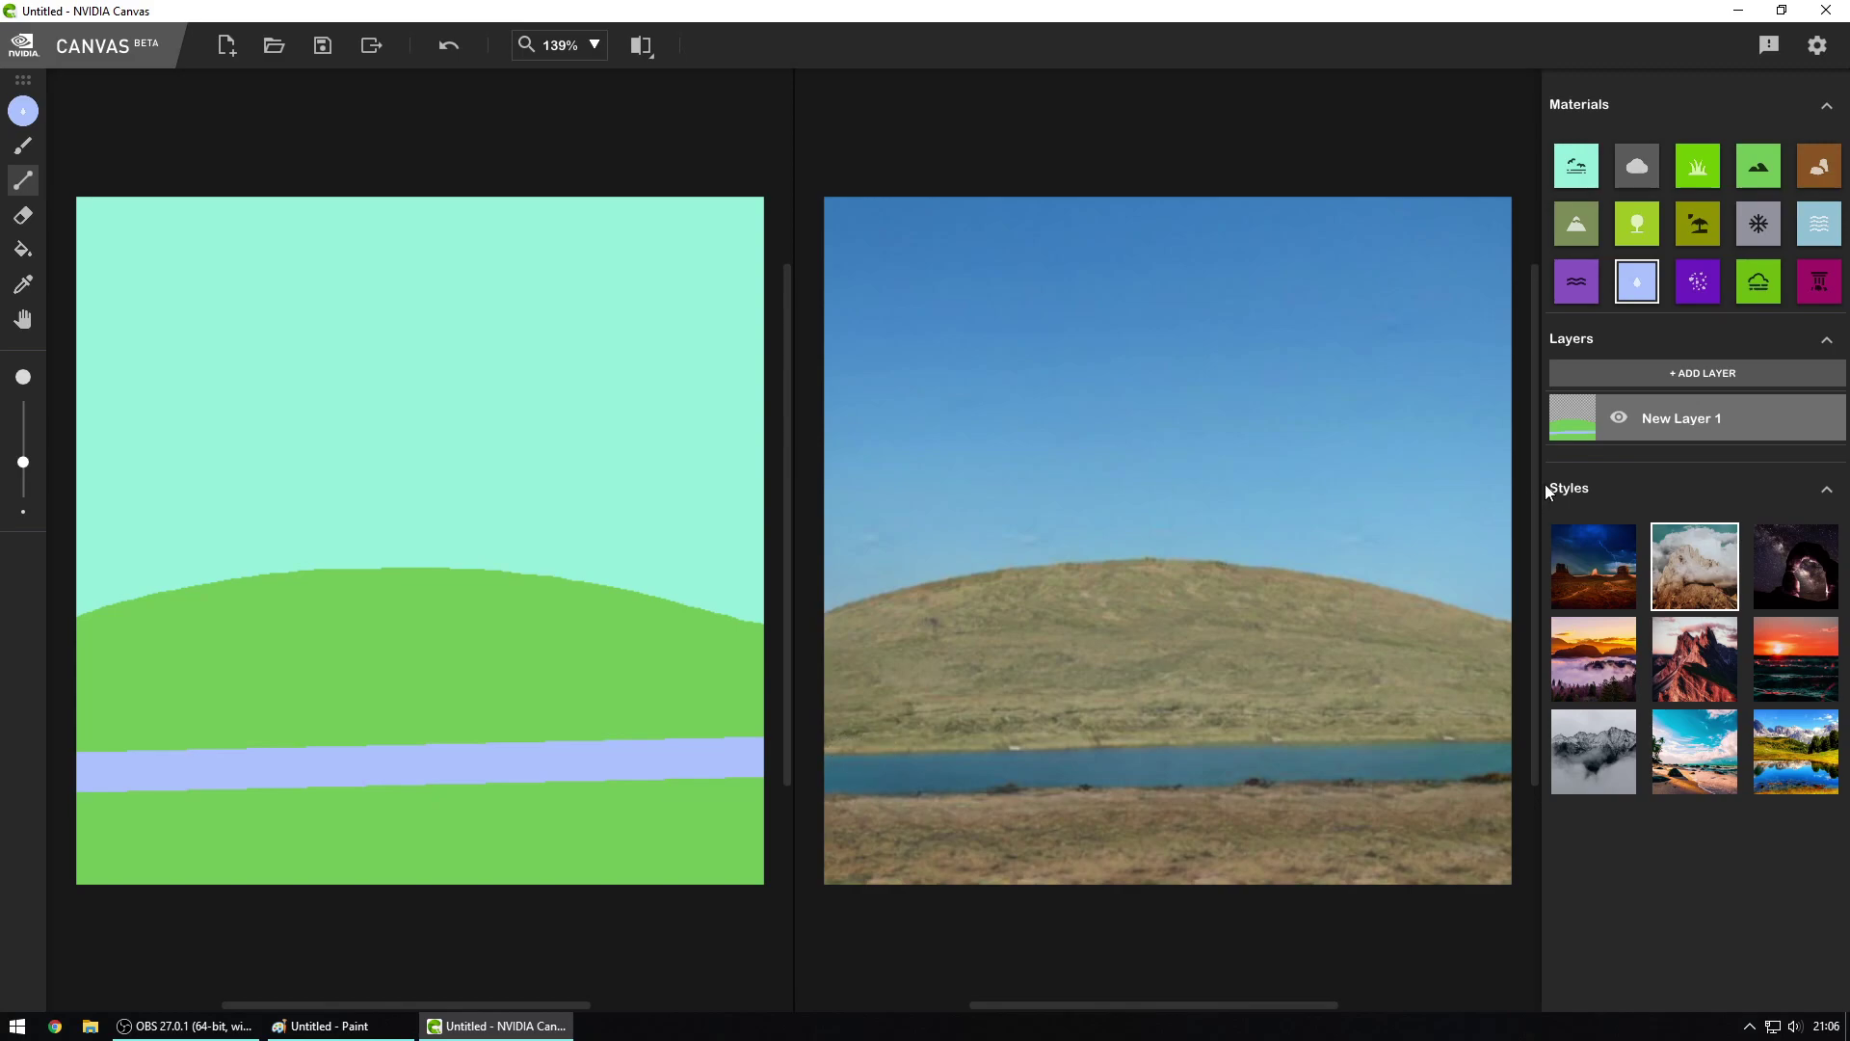
key("ctrl+z")
Step: Add a layer with a straight lavender water band across the lower hill, and another layer with a purple river band covering it
left_click(1650, 372)
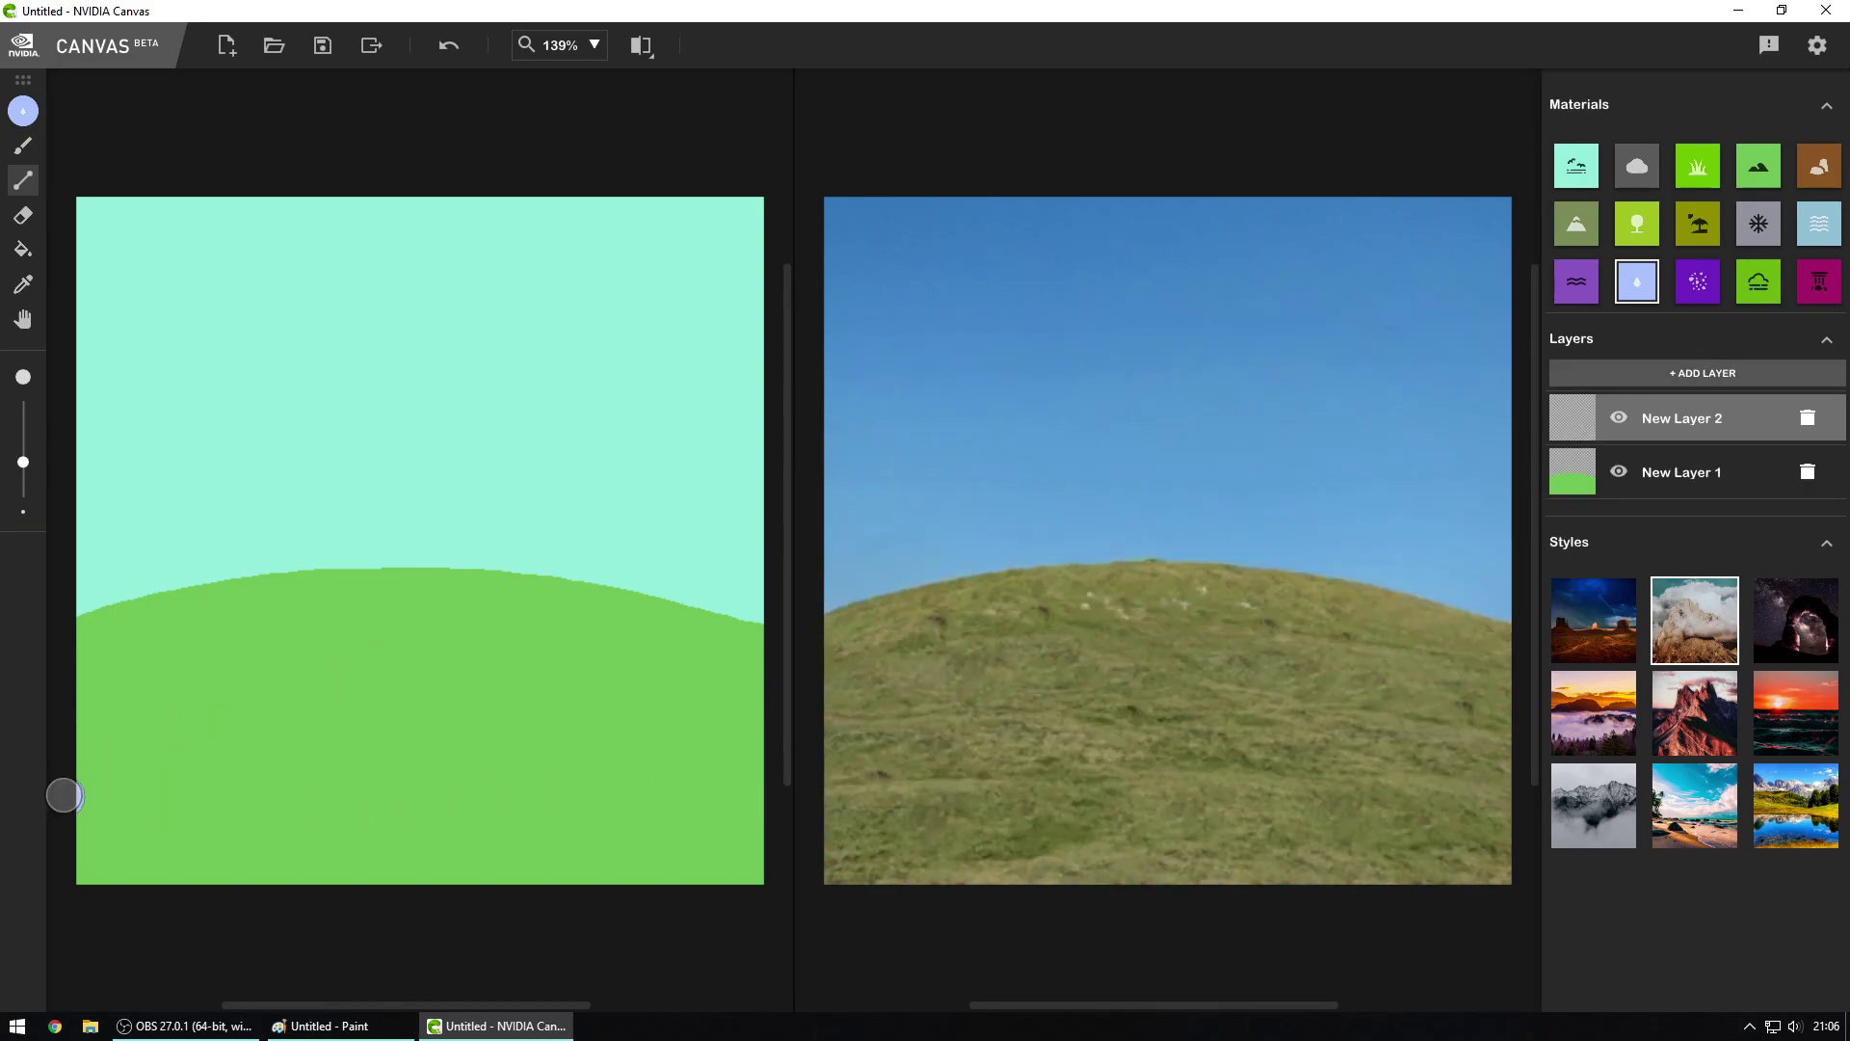
left_click_drag(58, 794, 835, 787)
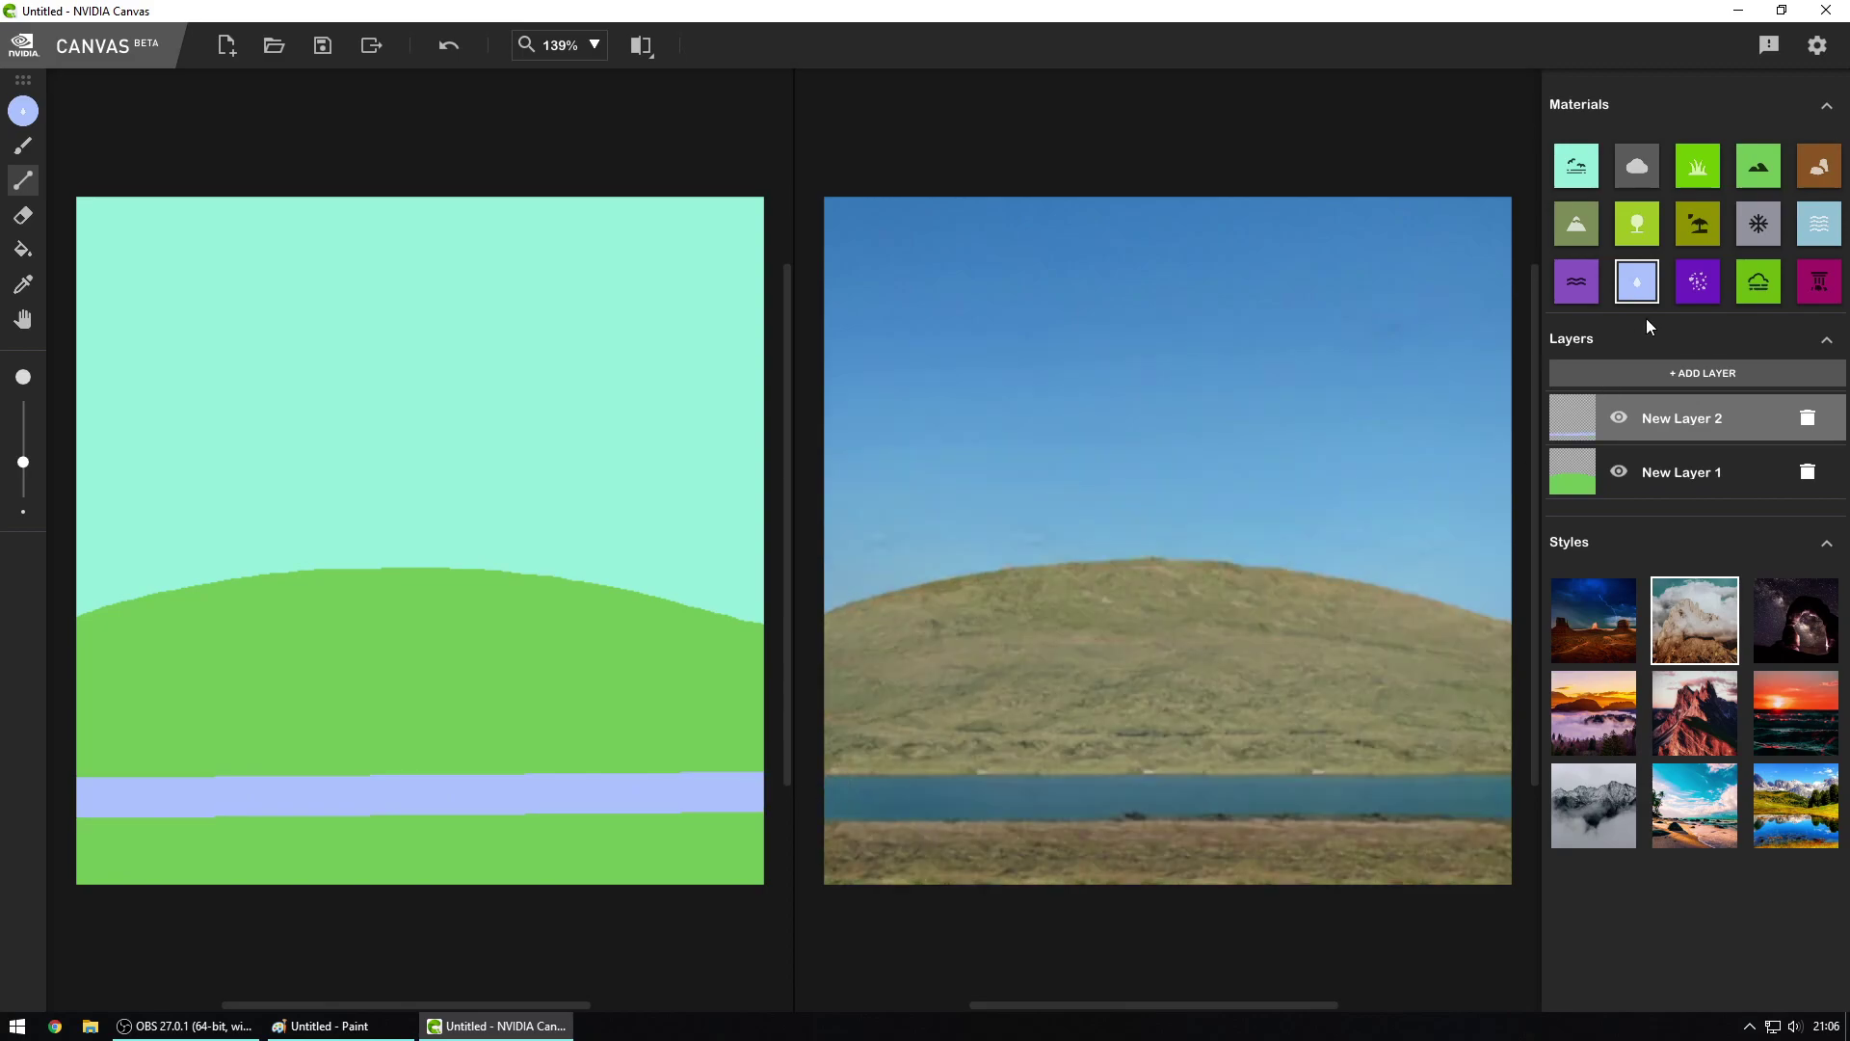
left_click(1664, 372)
left_click(1580, 279)
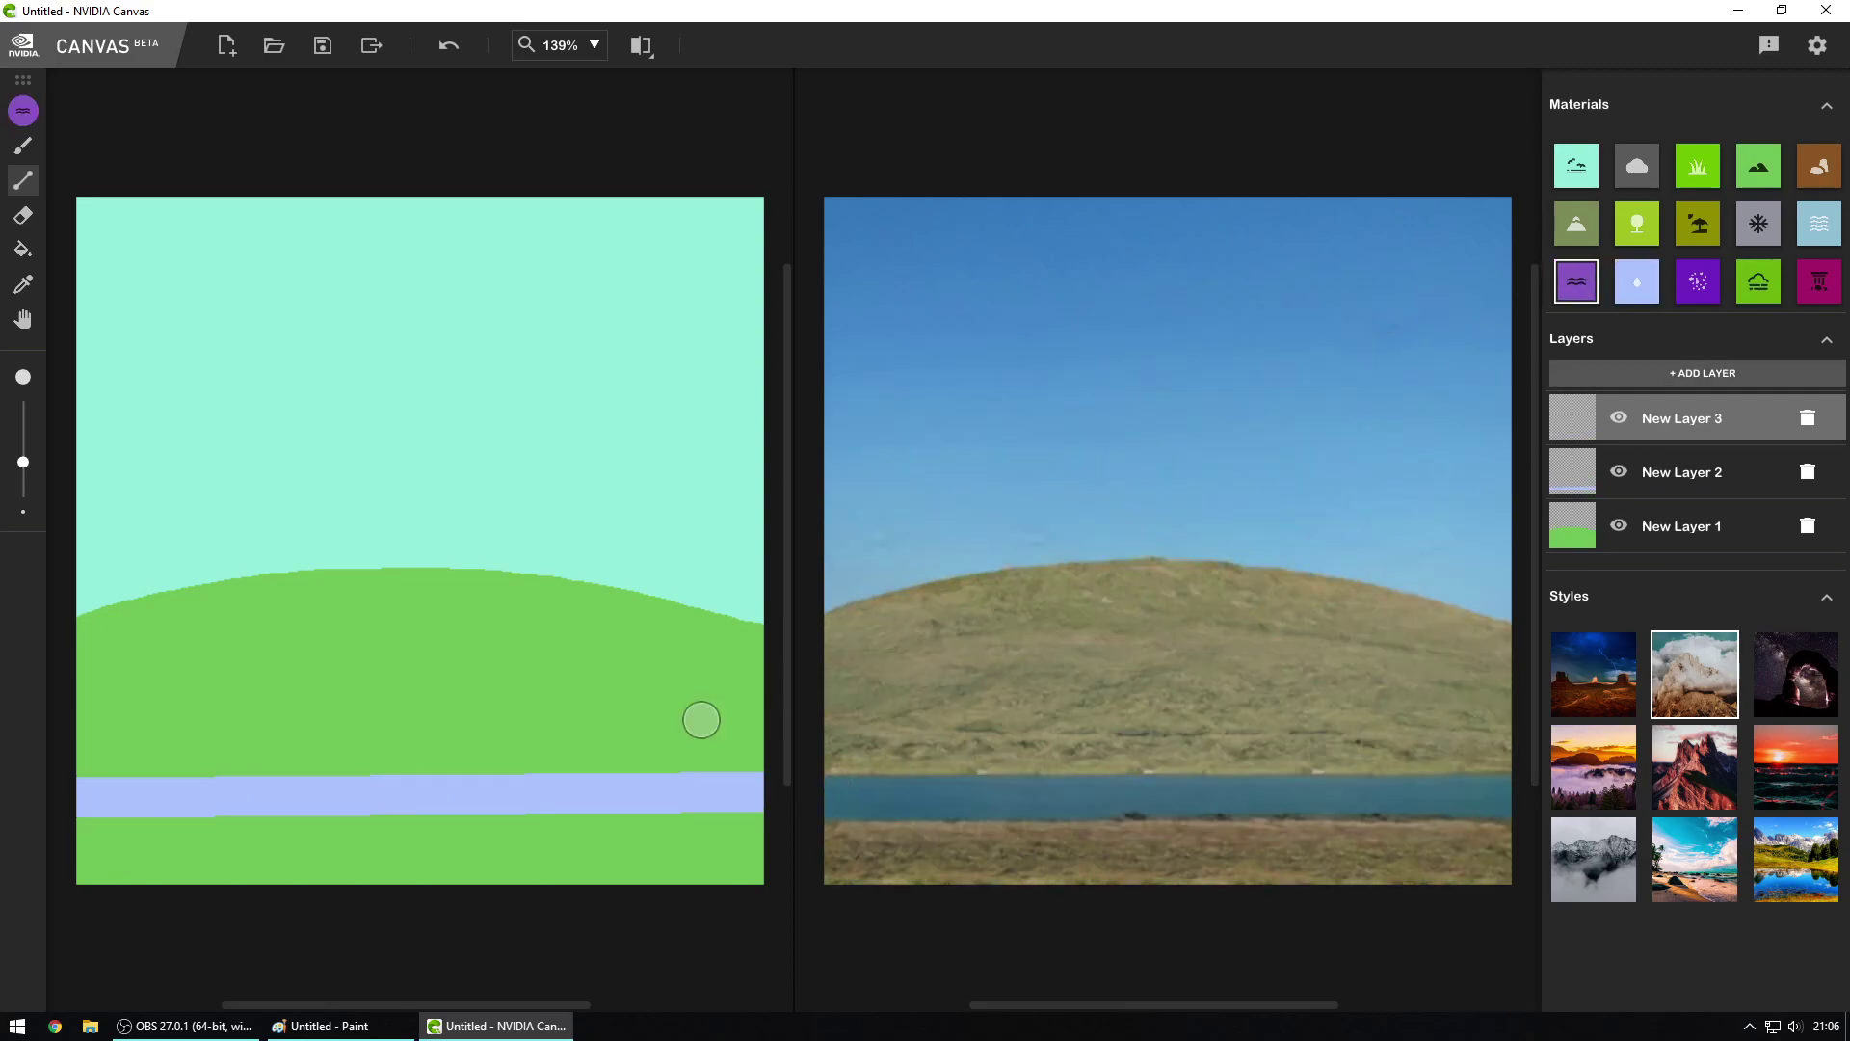
left_click_drag(81, 797, 806, 786)
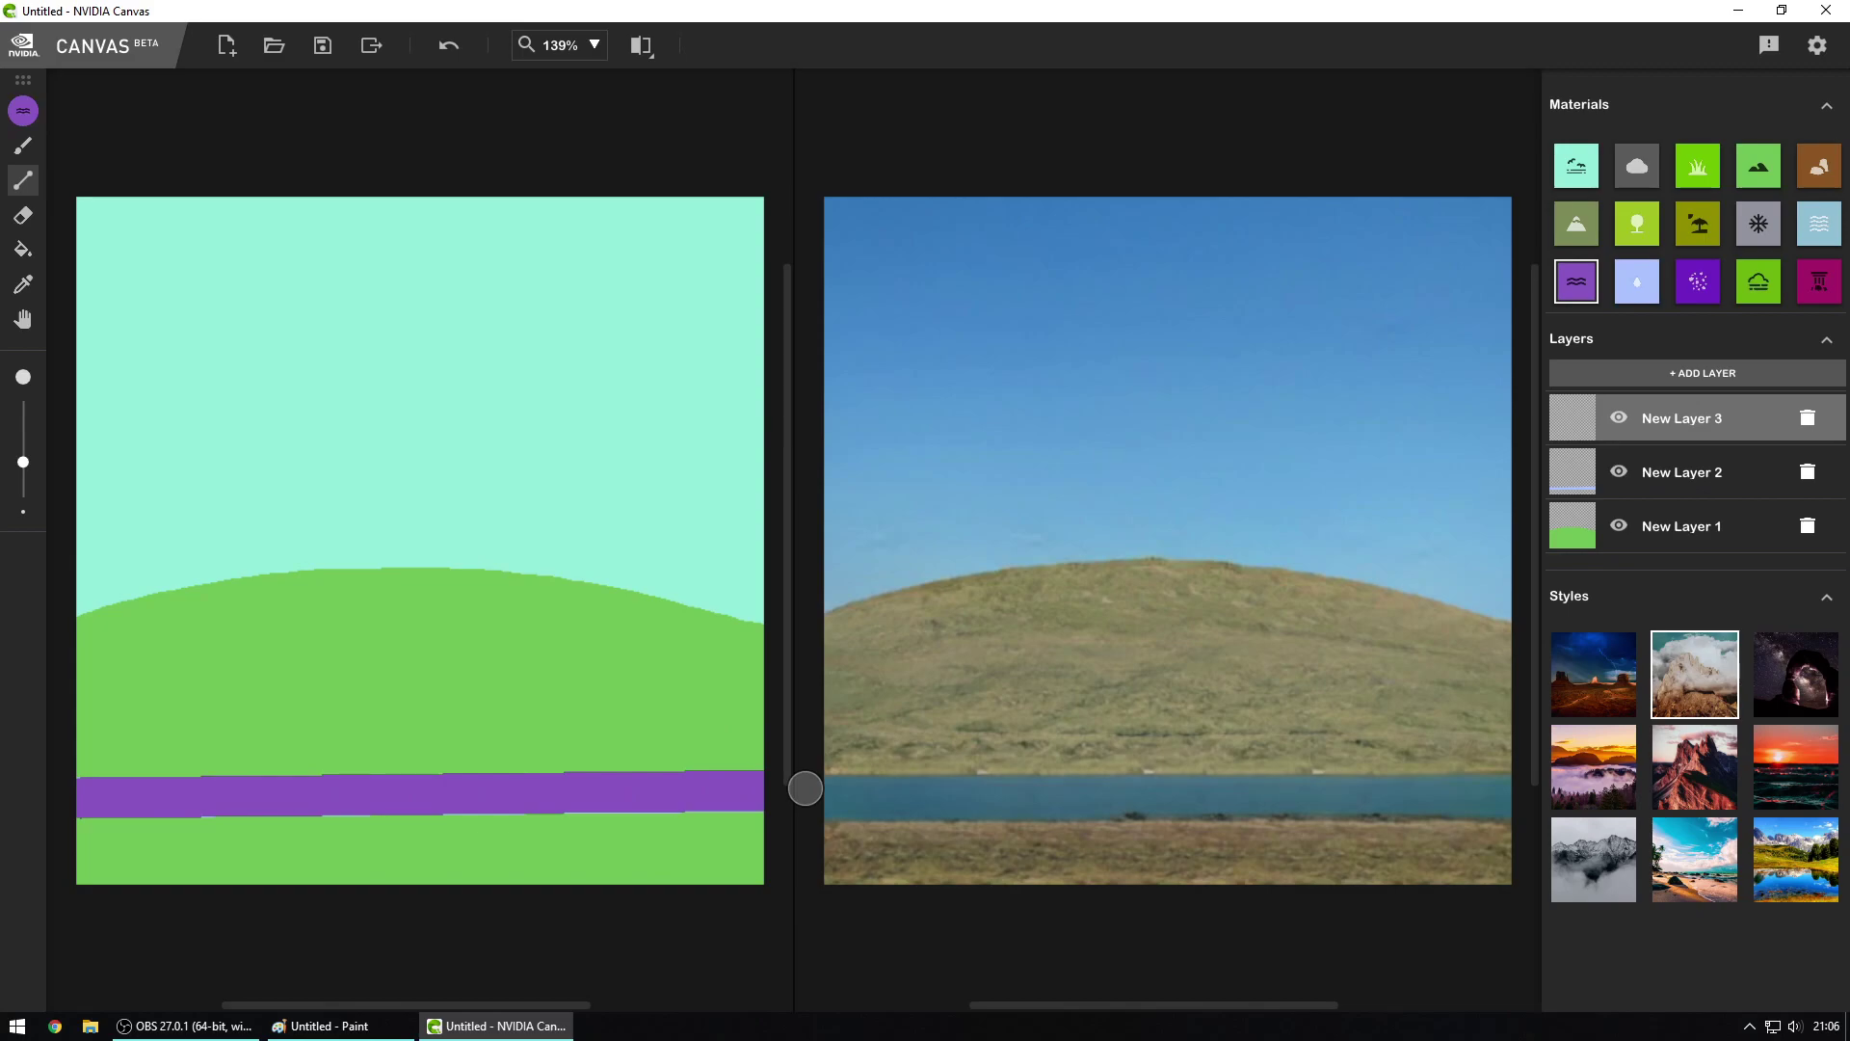
Step: Compare how the lavender water and purple river bands render by toggling the visibility of New Layer 3 and New Layer 2
left_click(1623, 413)
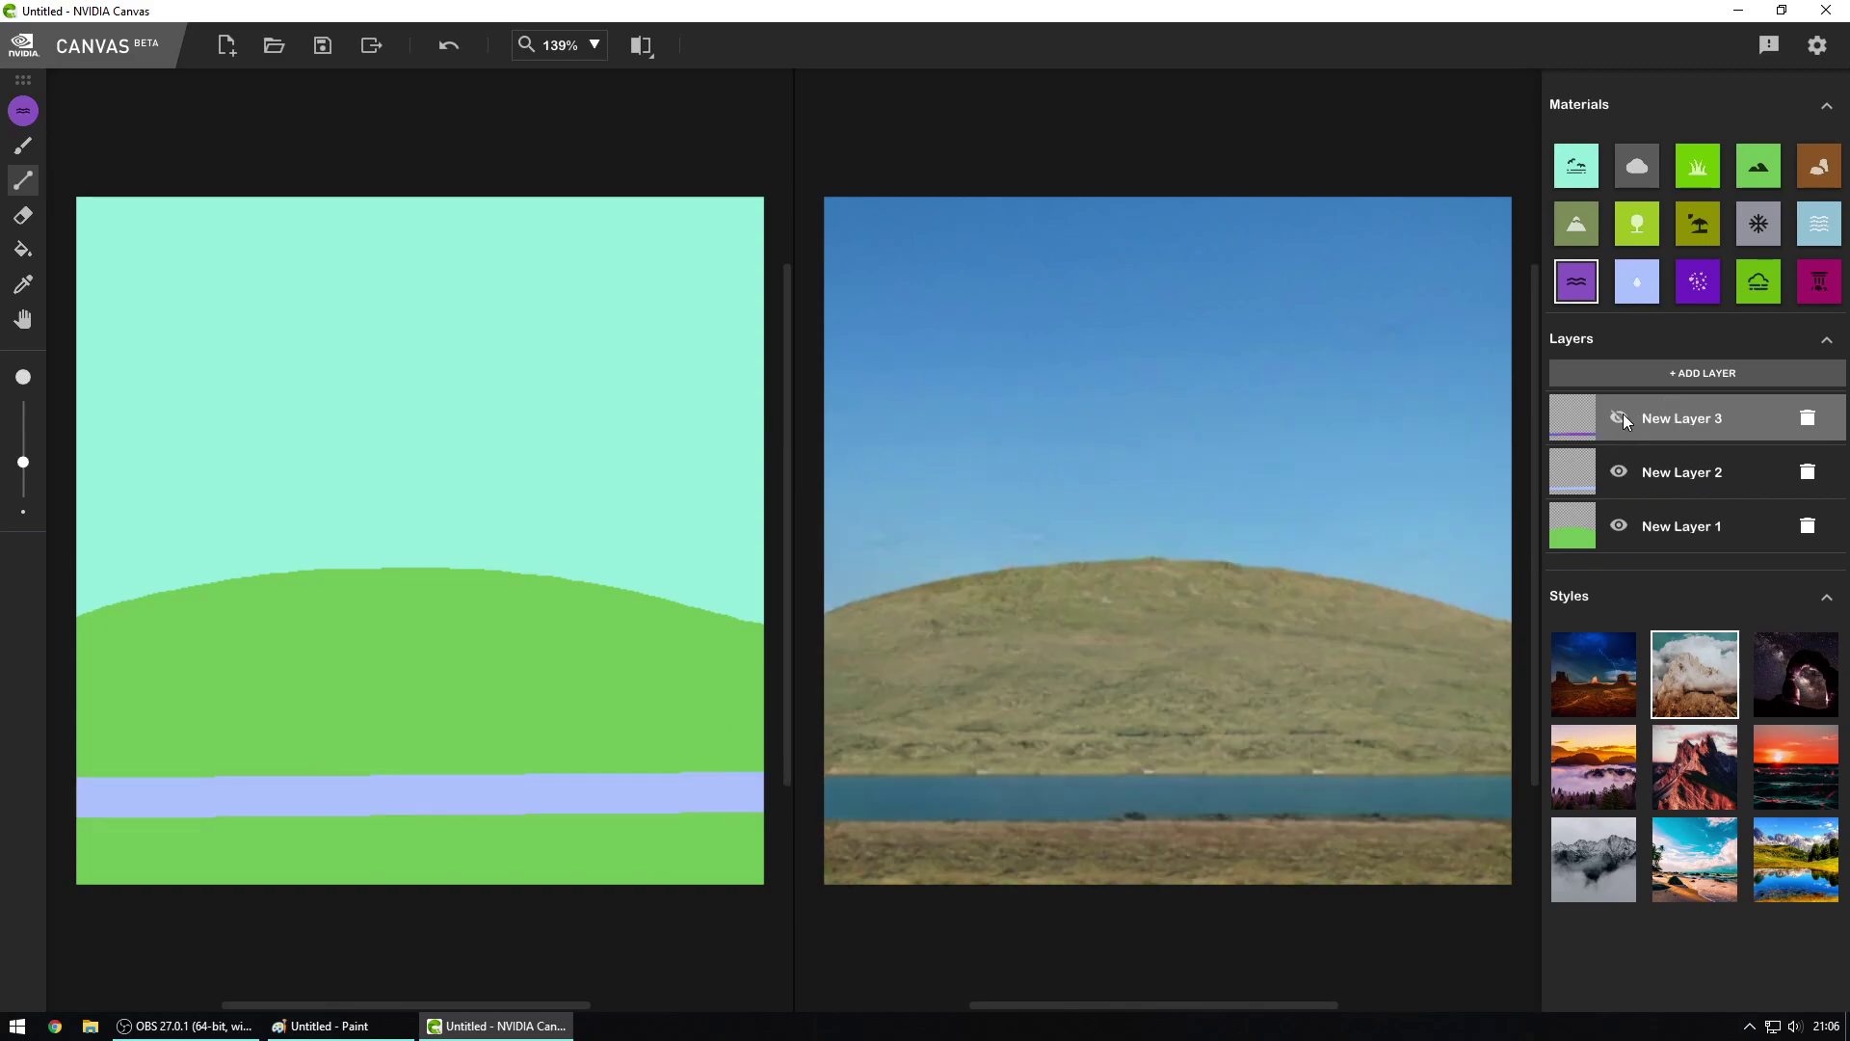
left_click(1622, 413)
left_click(1617, 474)
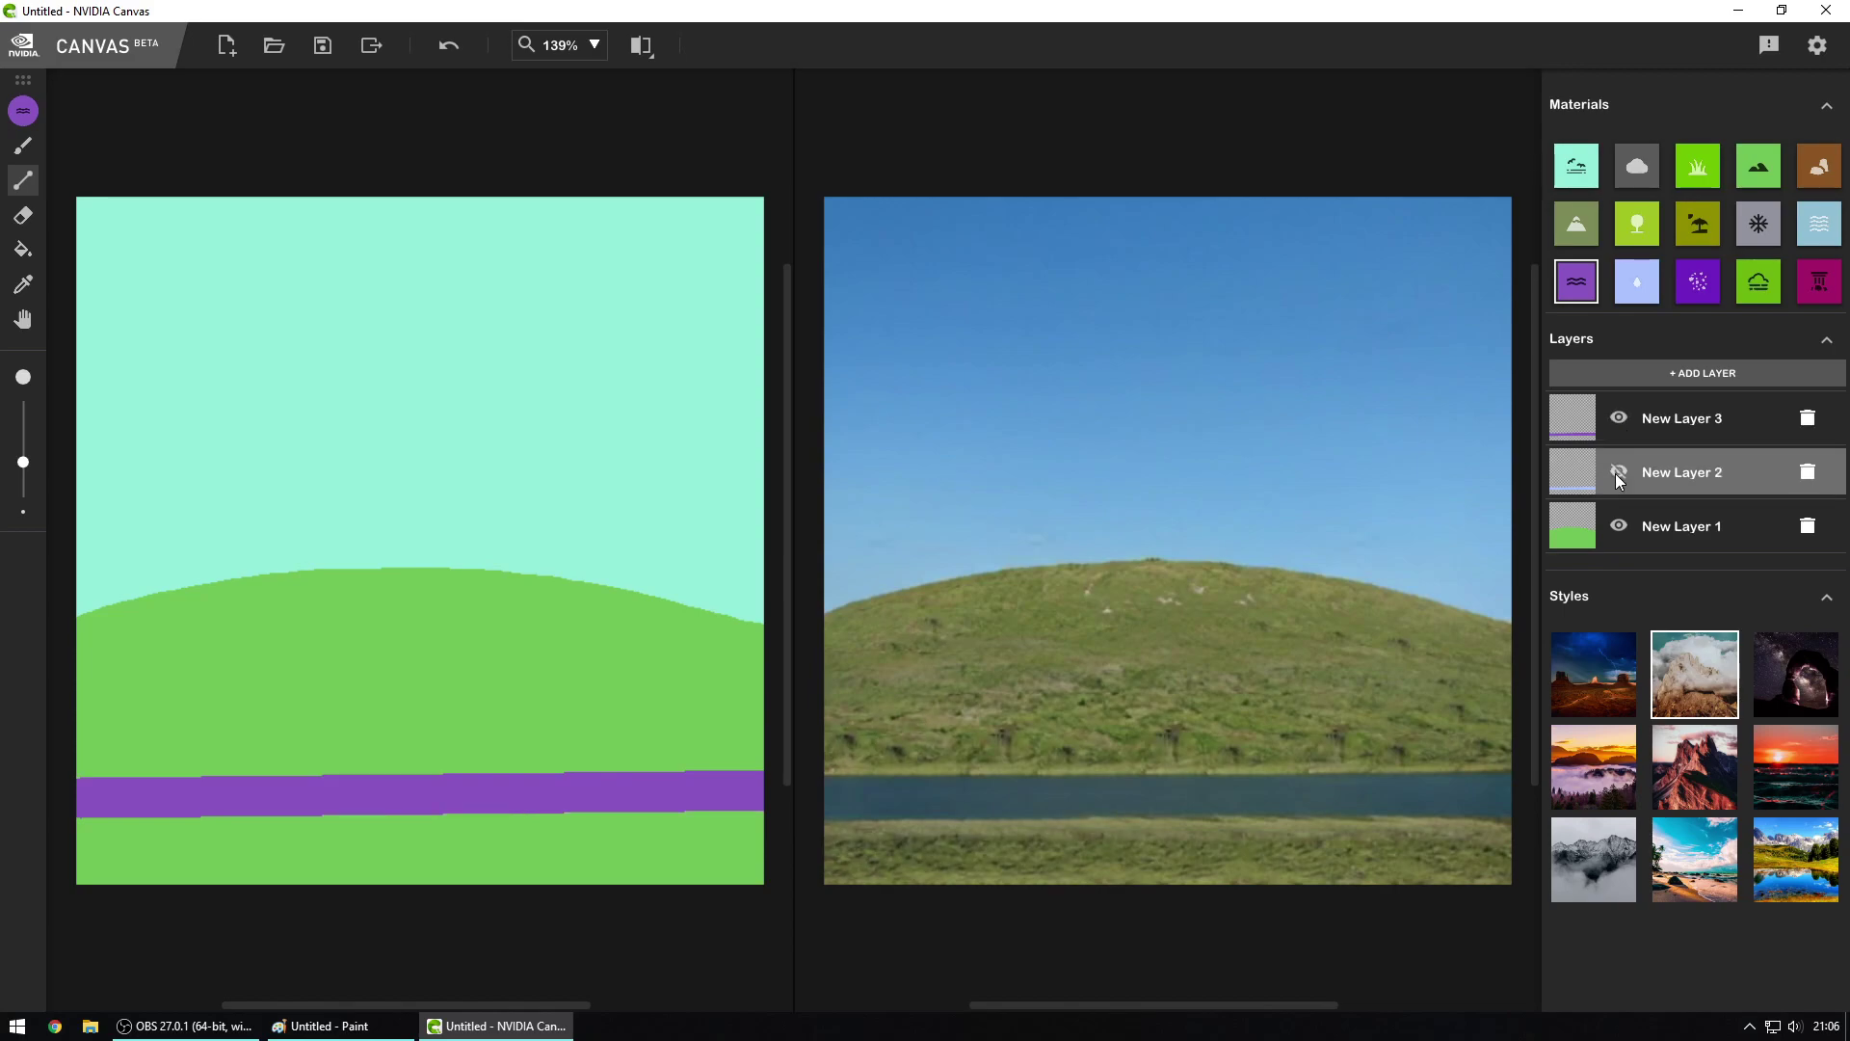
left_click(1615, 472)
left_click(1617, 416)
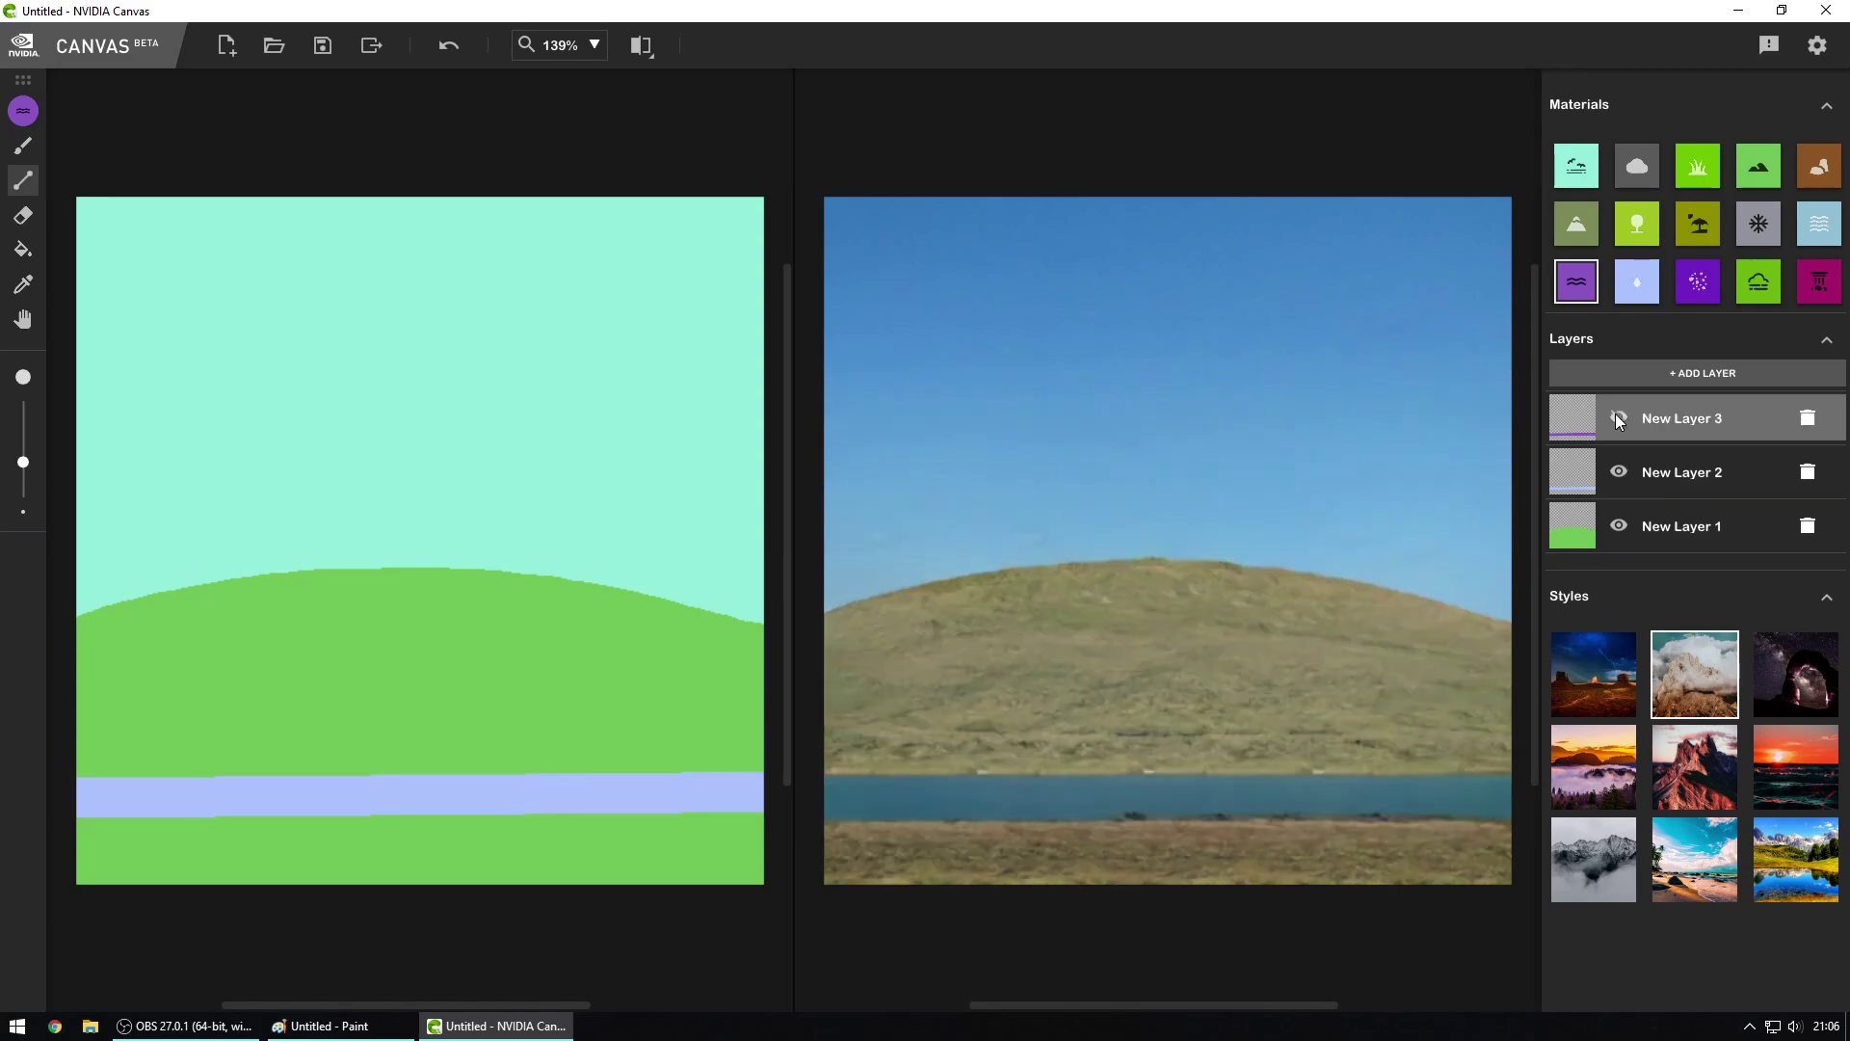
left_click(1616, 418)
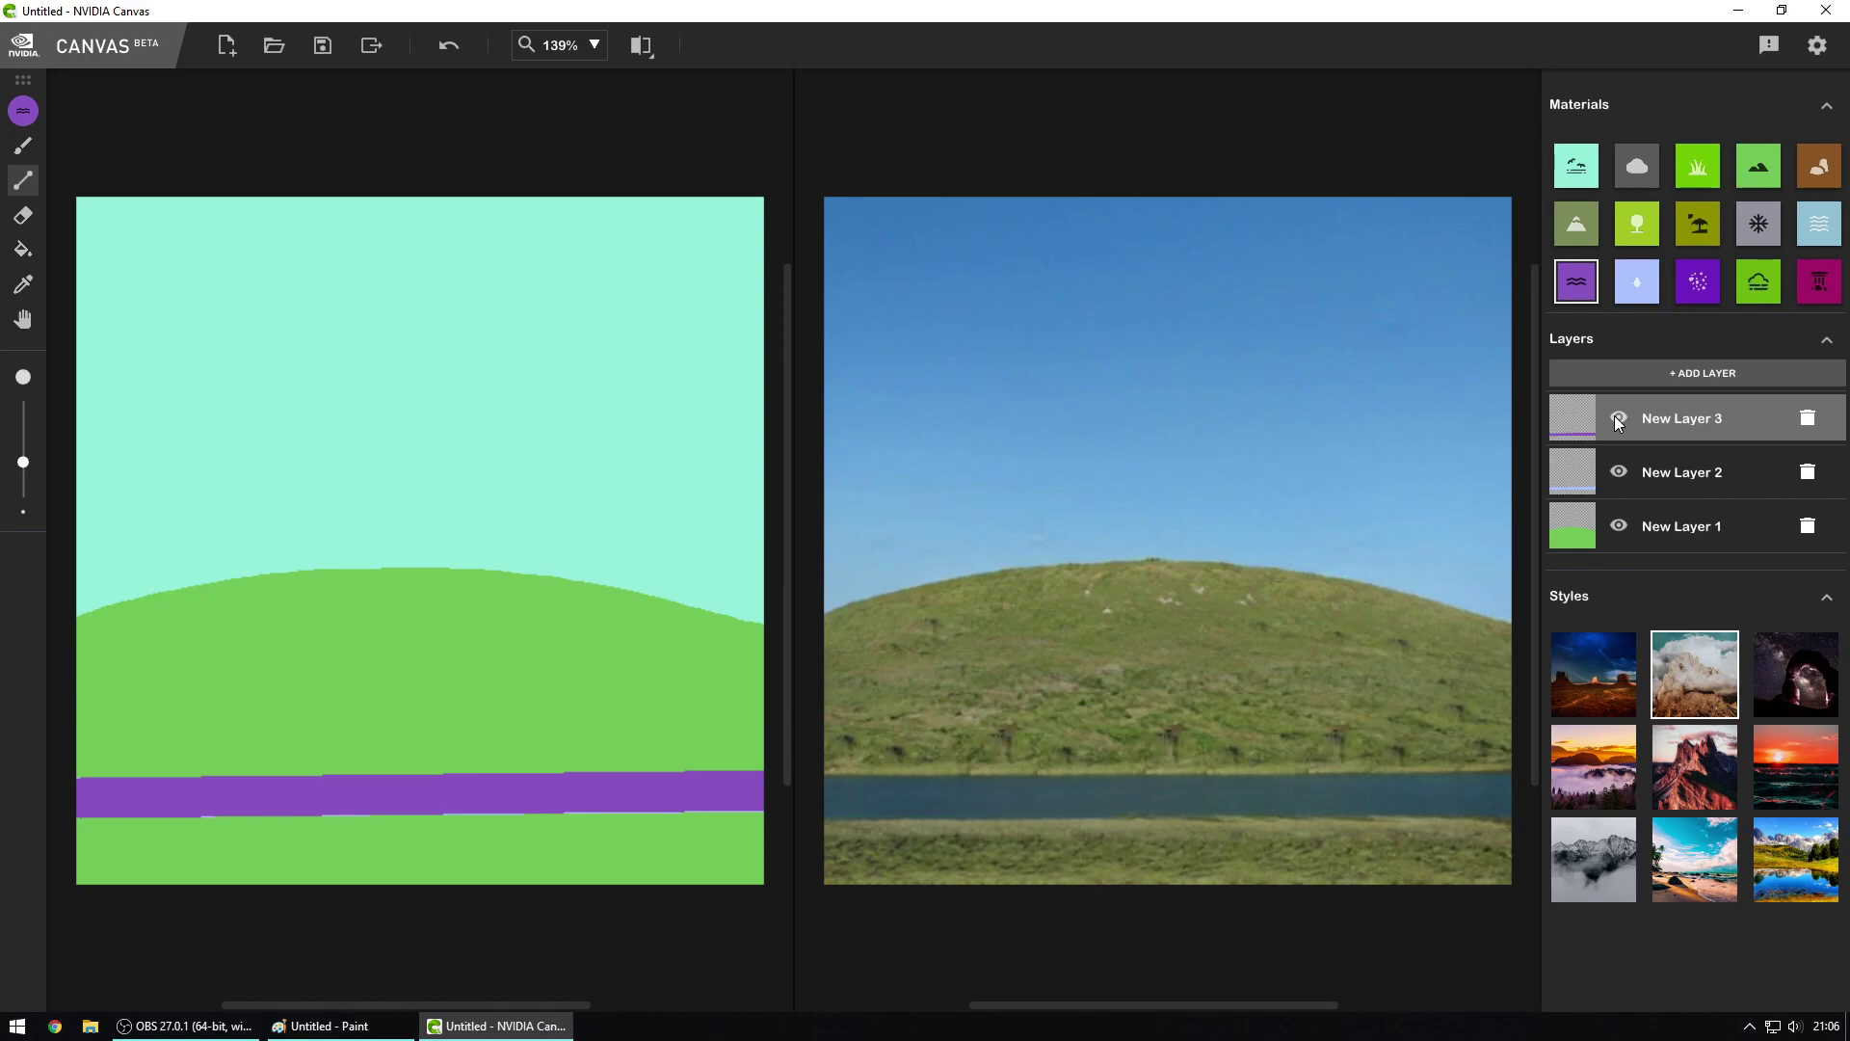
left_click(1619, 421)
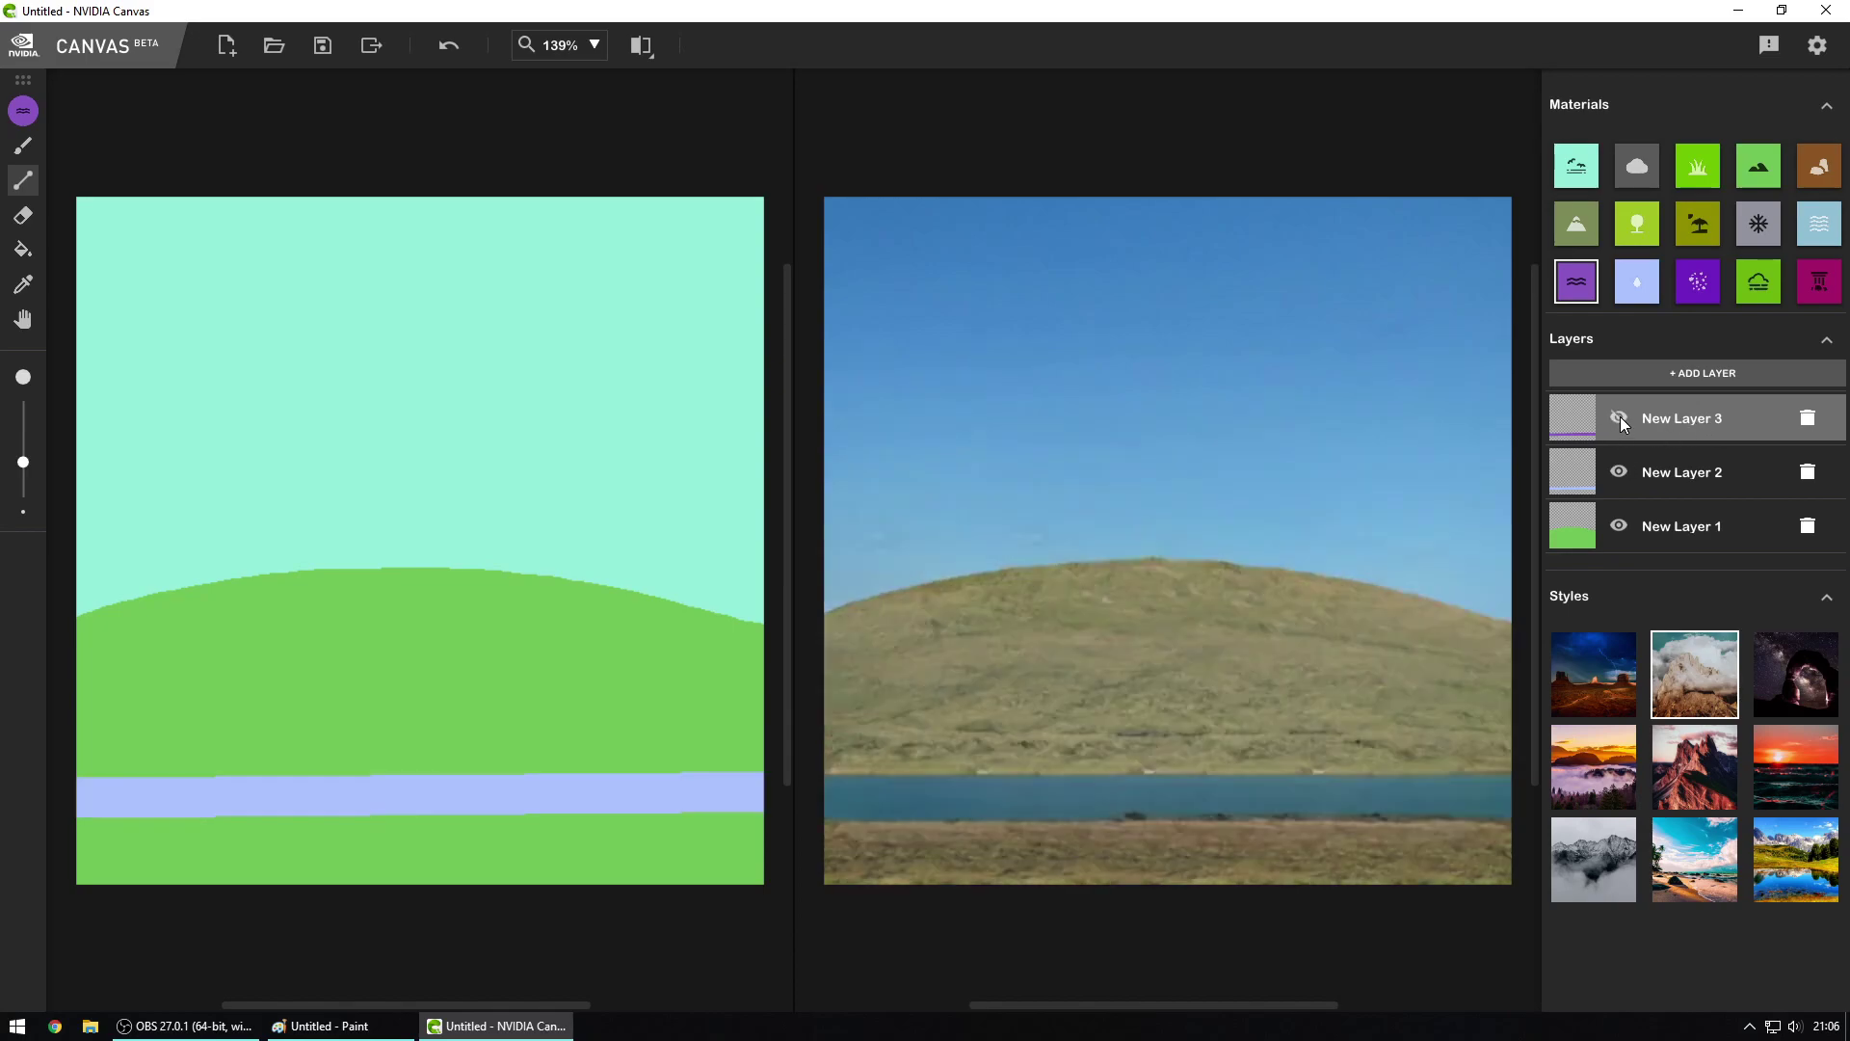
left_click(1620, 420)
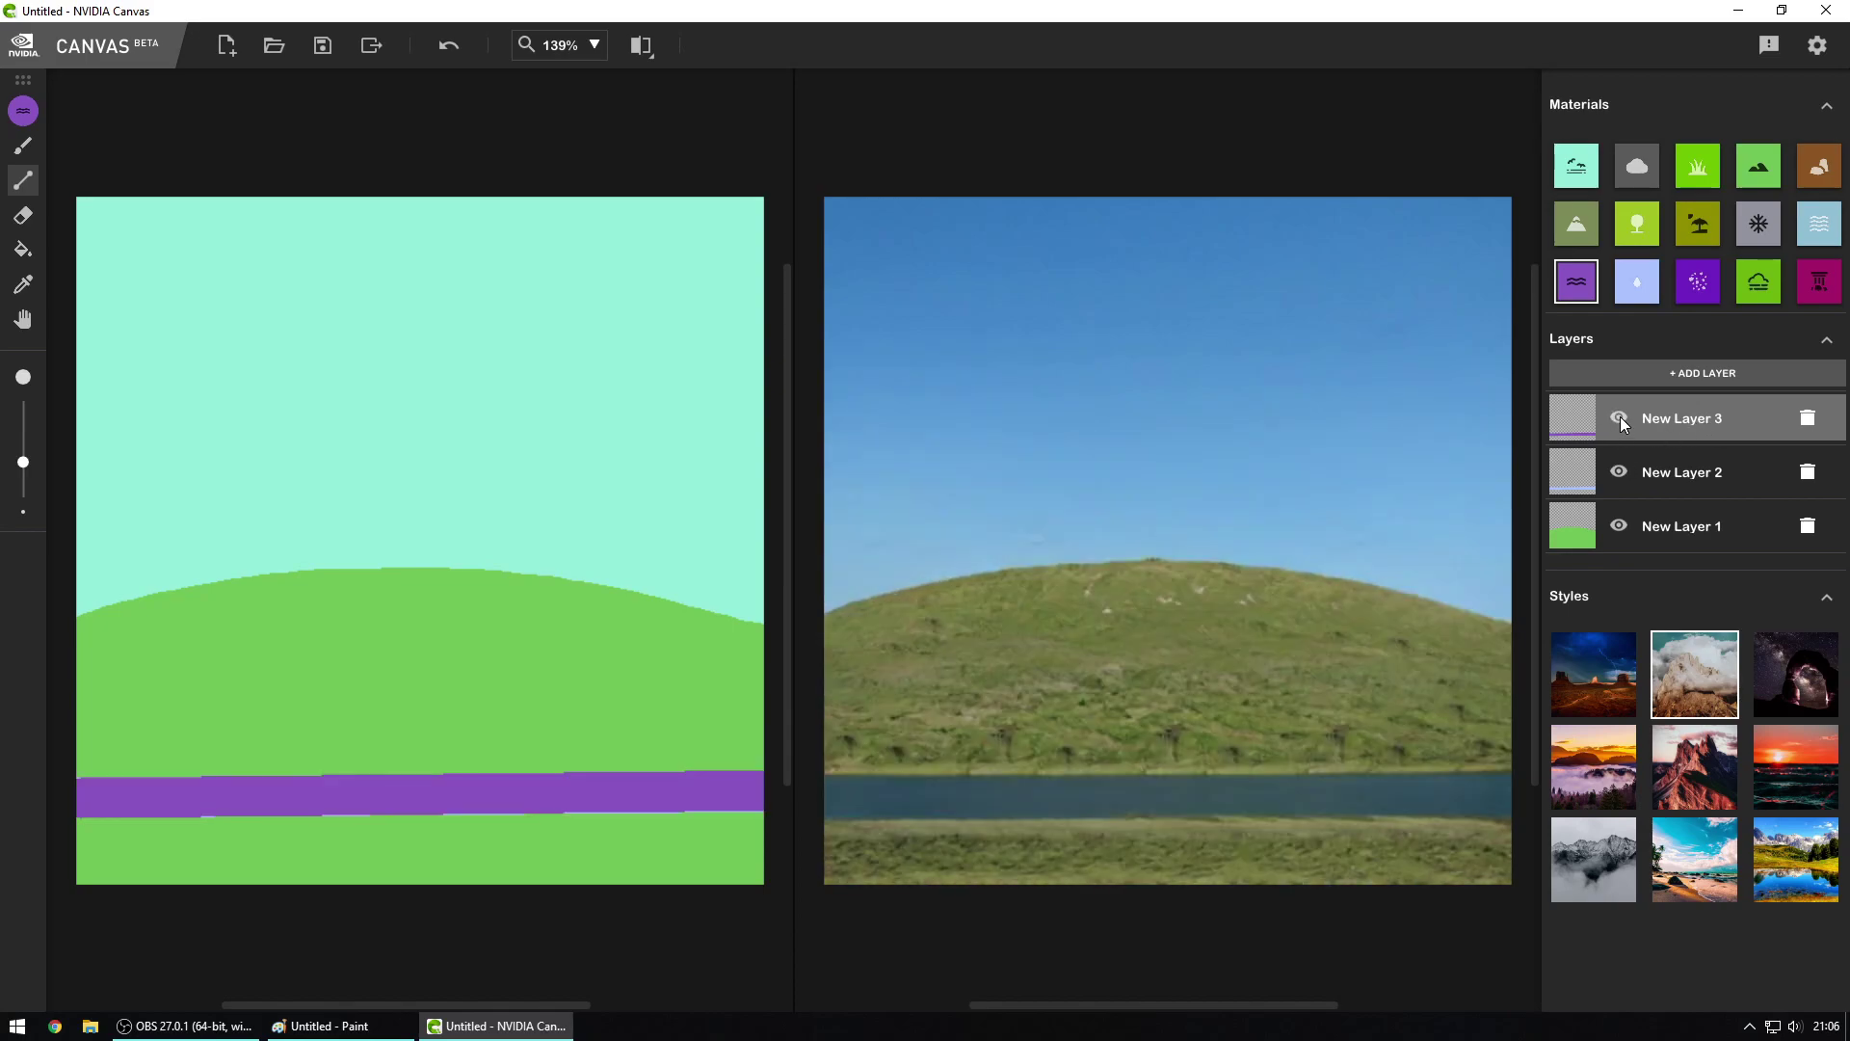
Step: Delete the layer with the purple river band, and line both banks of the lavender water with thin straight olive sand bands
left_click(1807, 420)
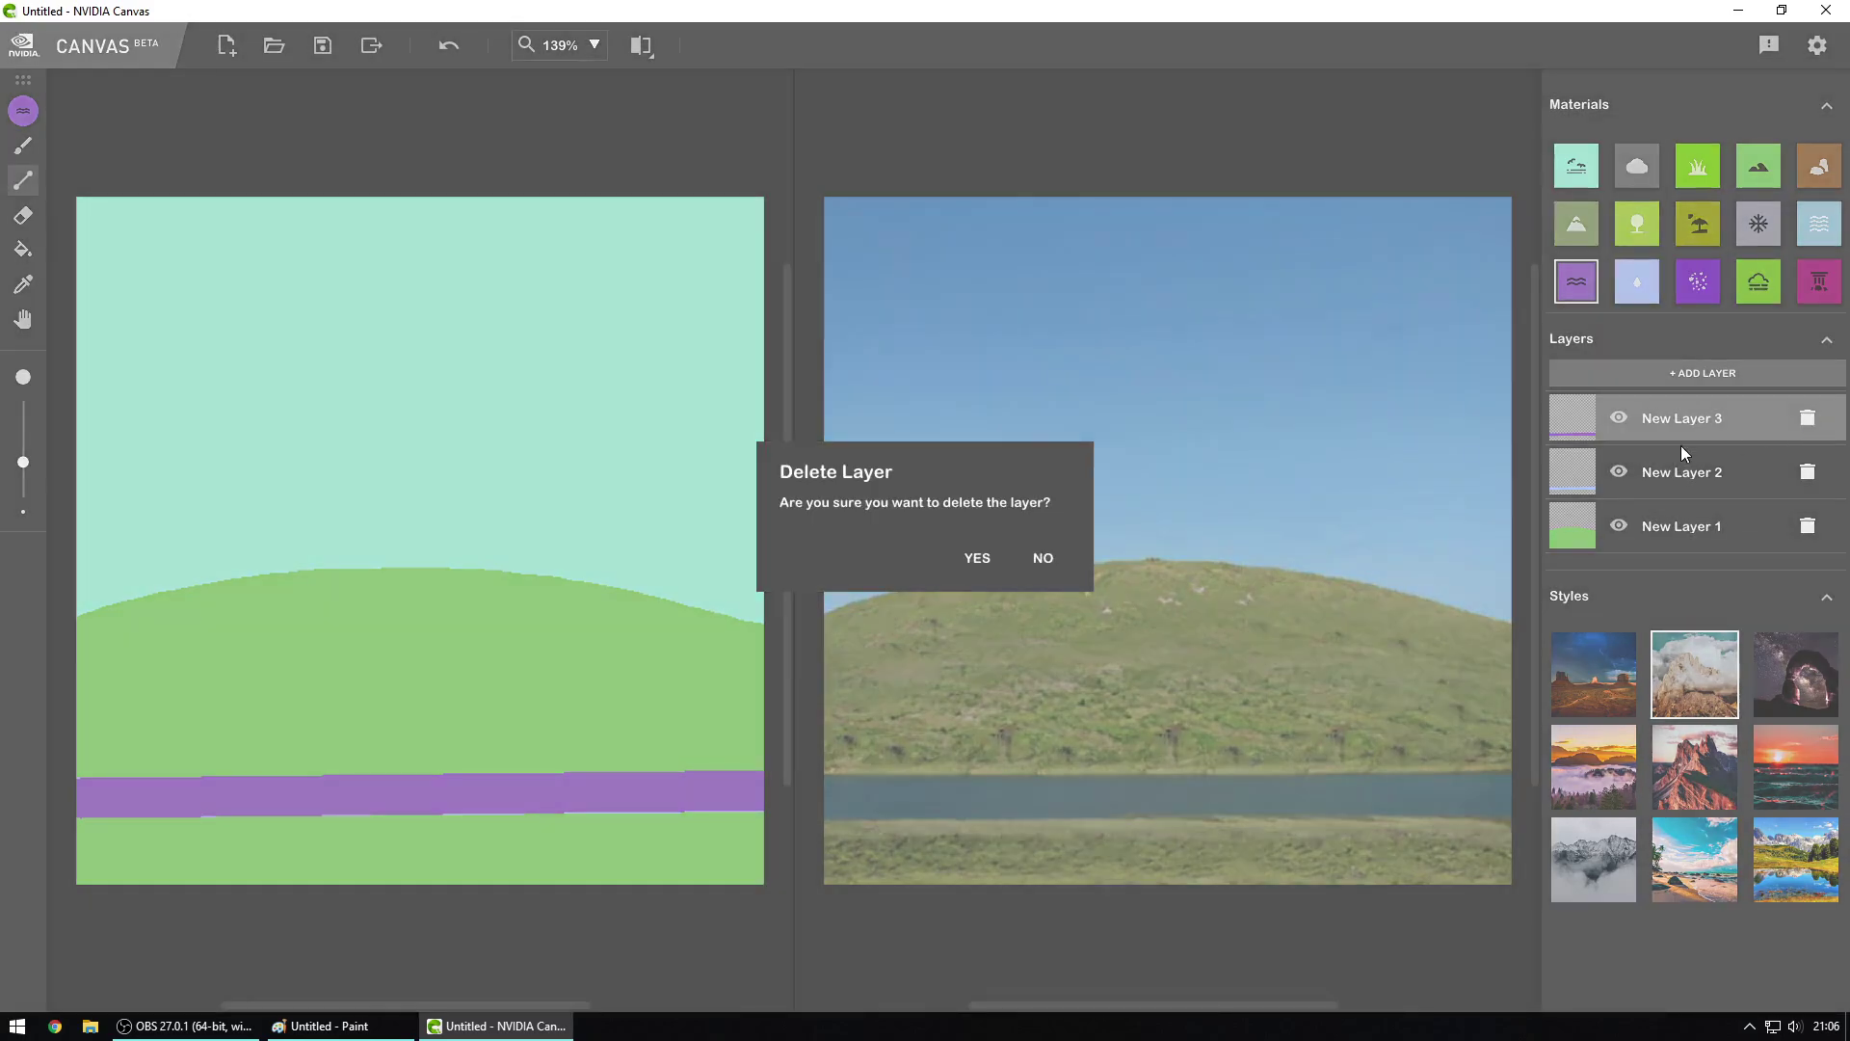
left_click(980, 558)
left_click(1696, 216)
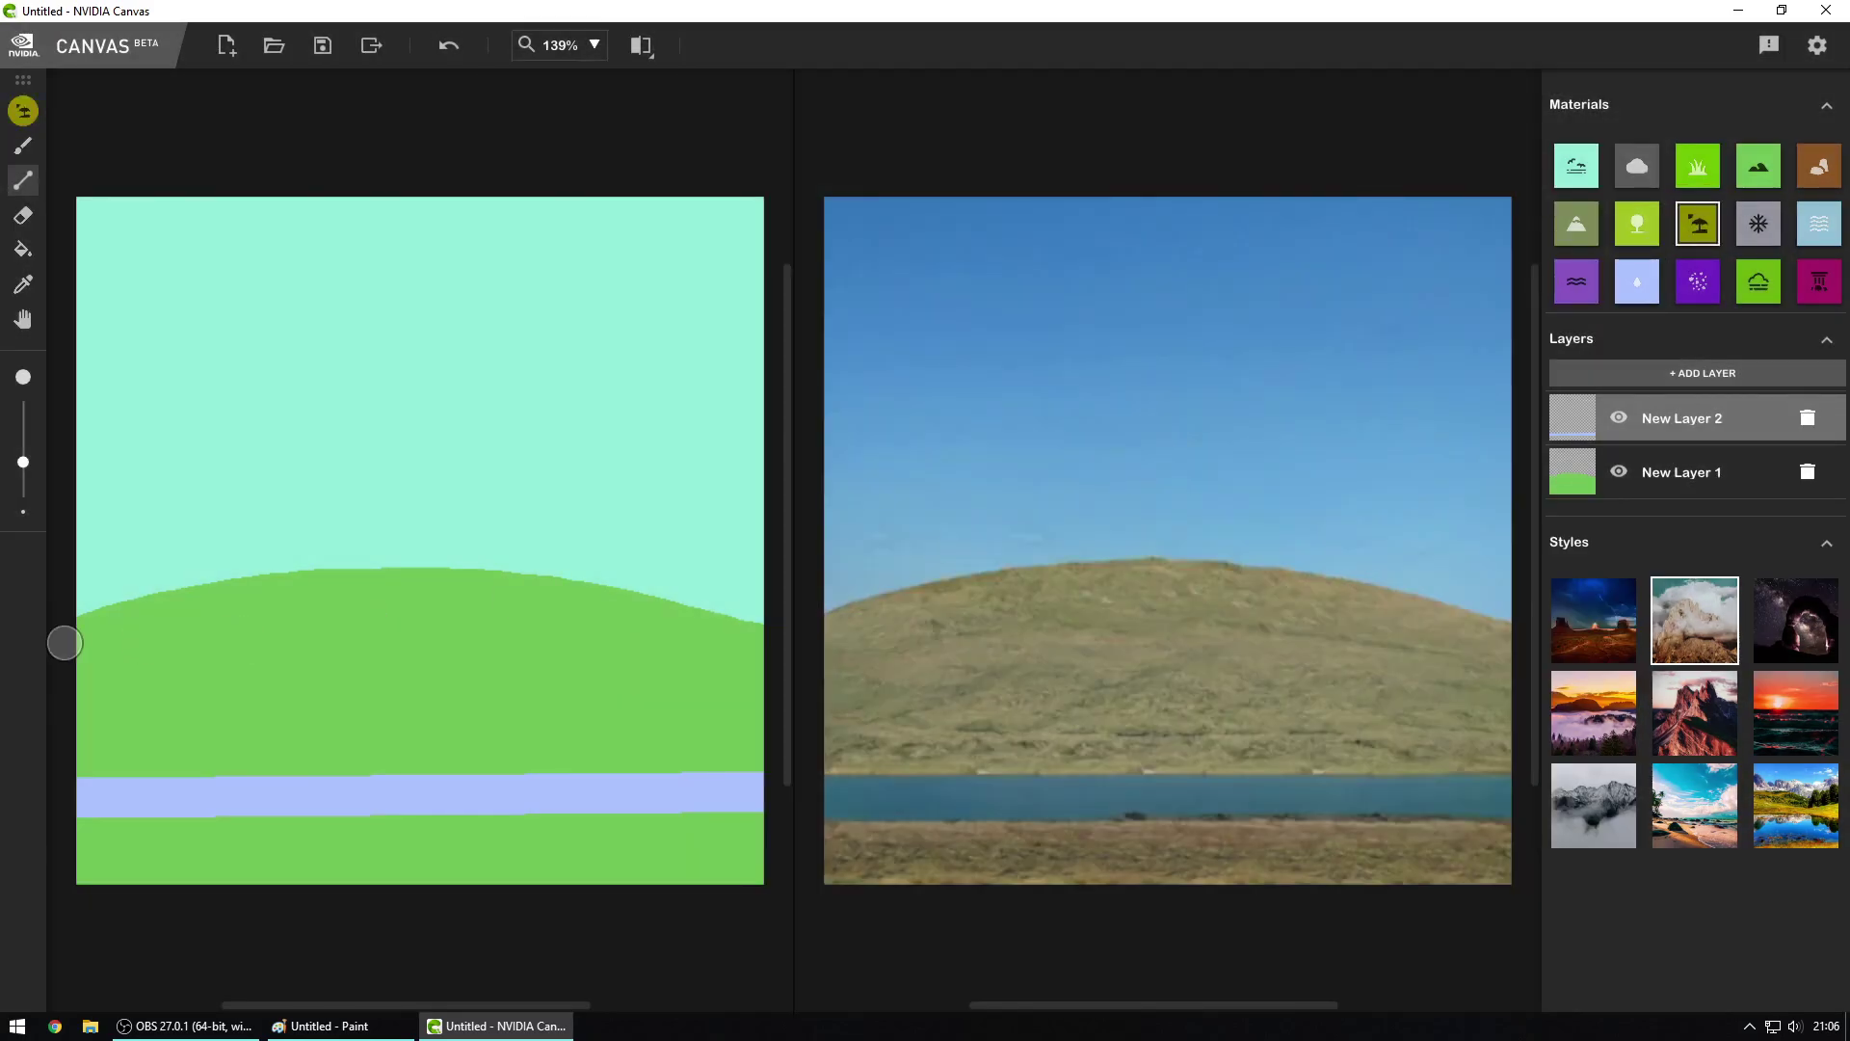
left_click_drag(28, 466, 24, 480)
left_click_drag(81, 773, 784, 764)
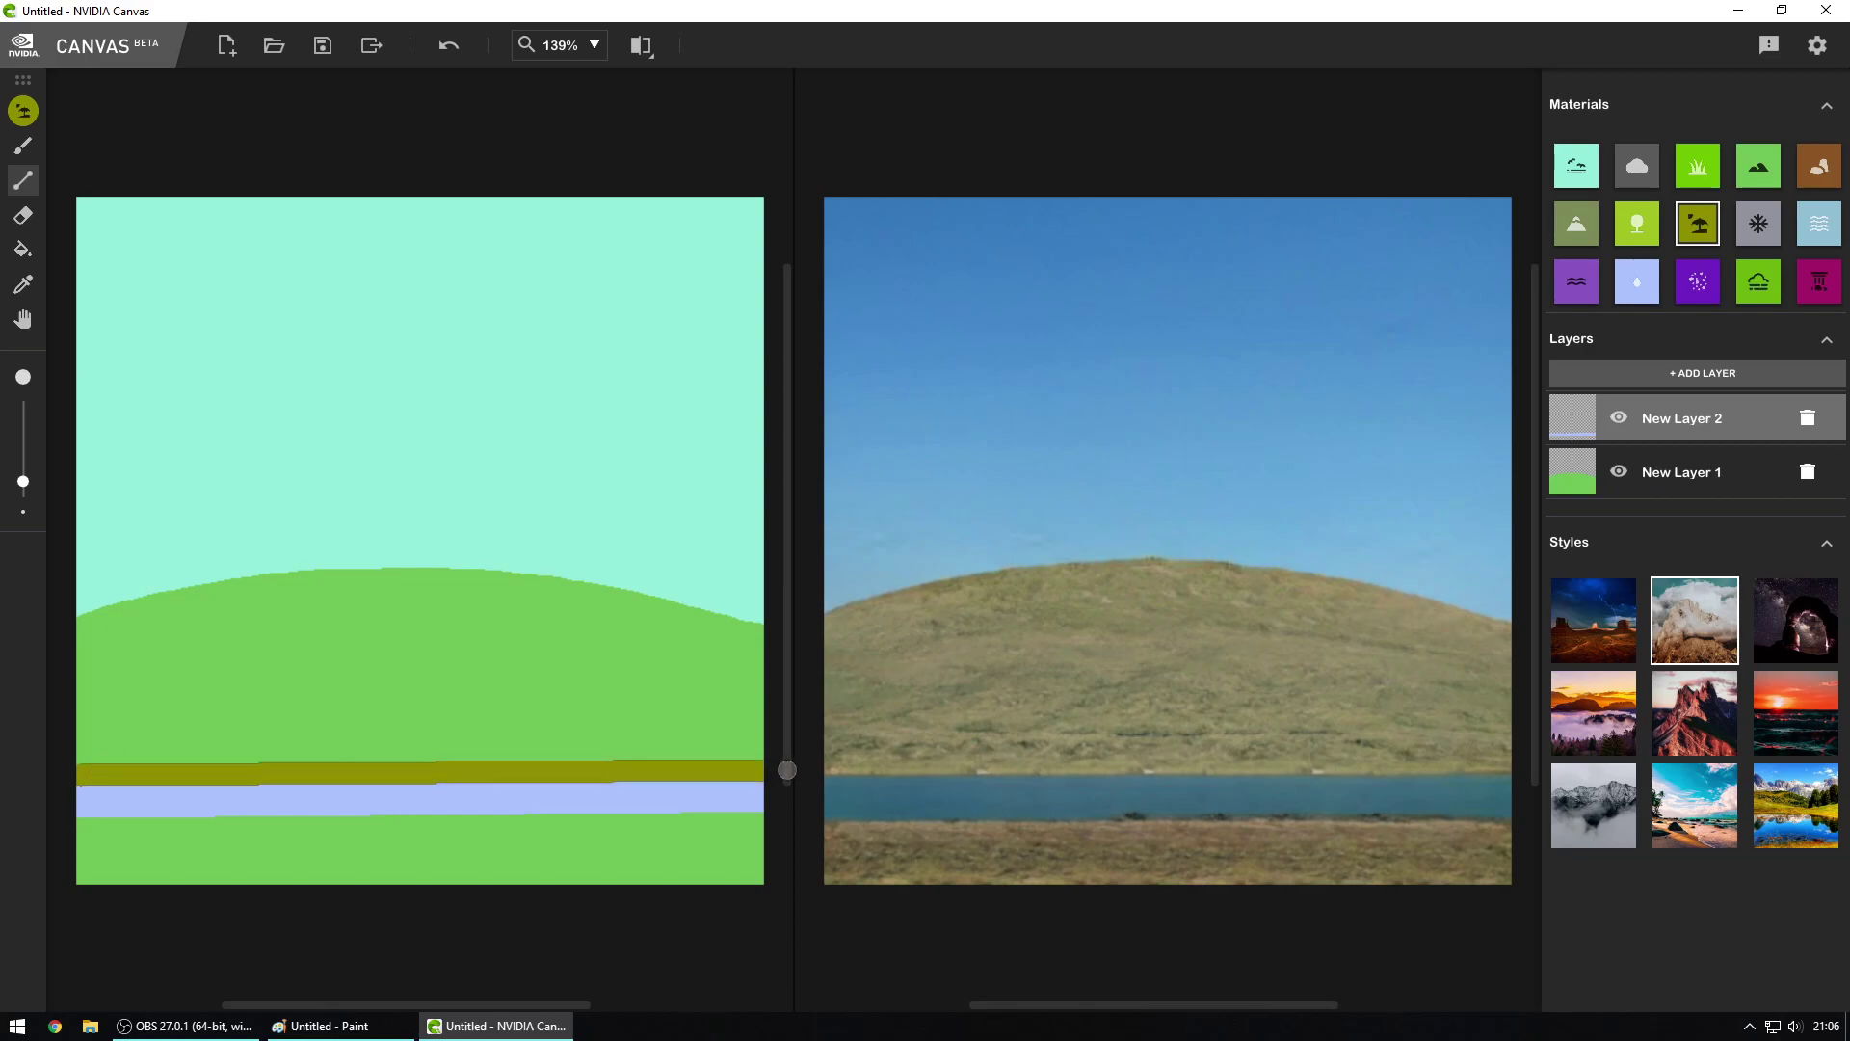
left_click_drag(93, 821, 775, 815)
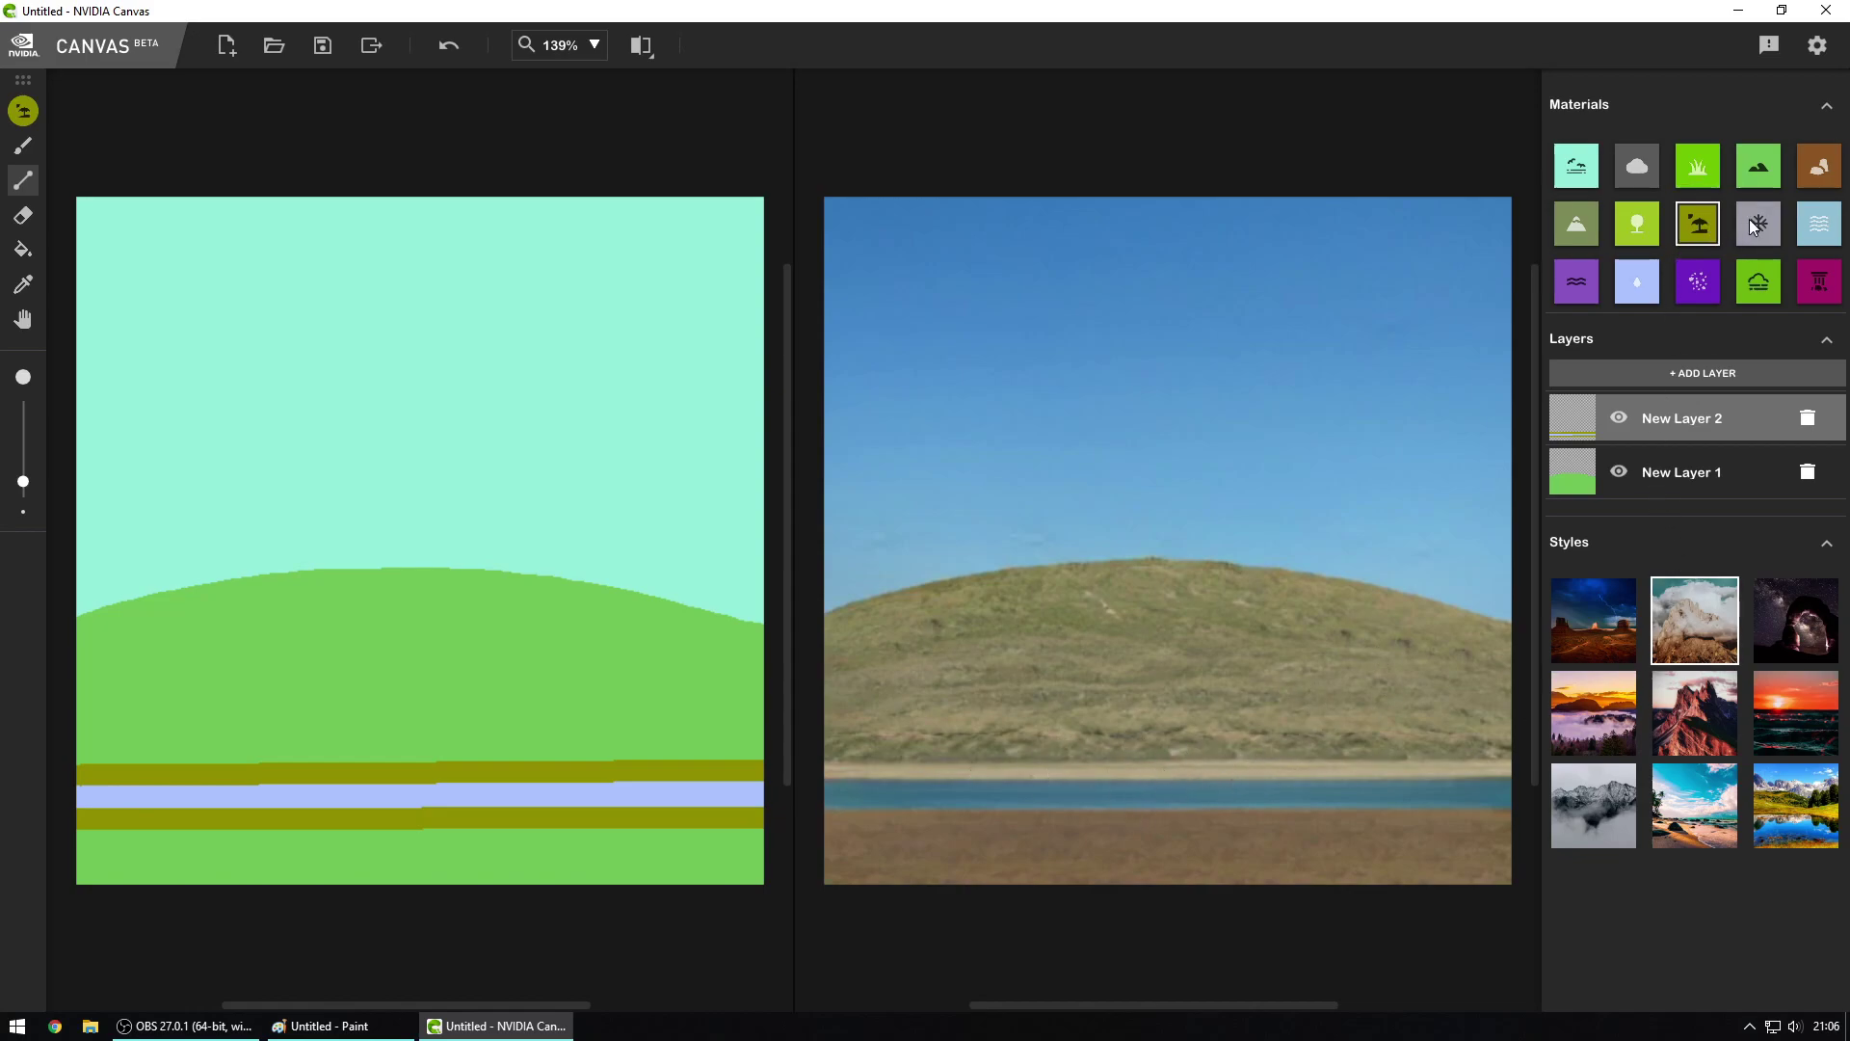
Step: Try thin cloud strokes in the sky with the Line tool, placing a few short marks on both sides
left_click(1628, 172)
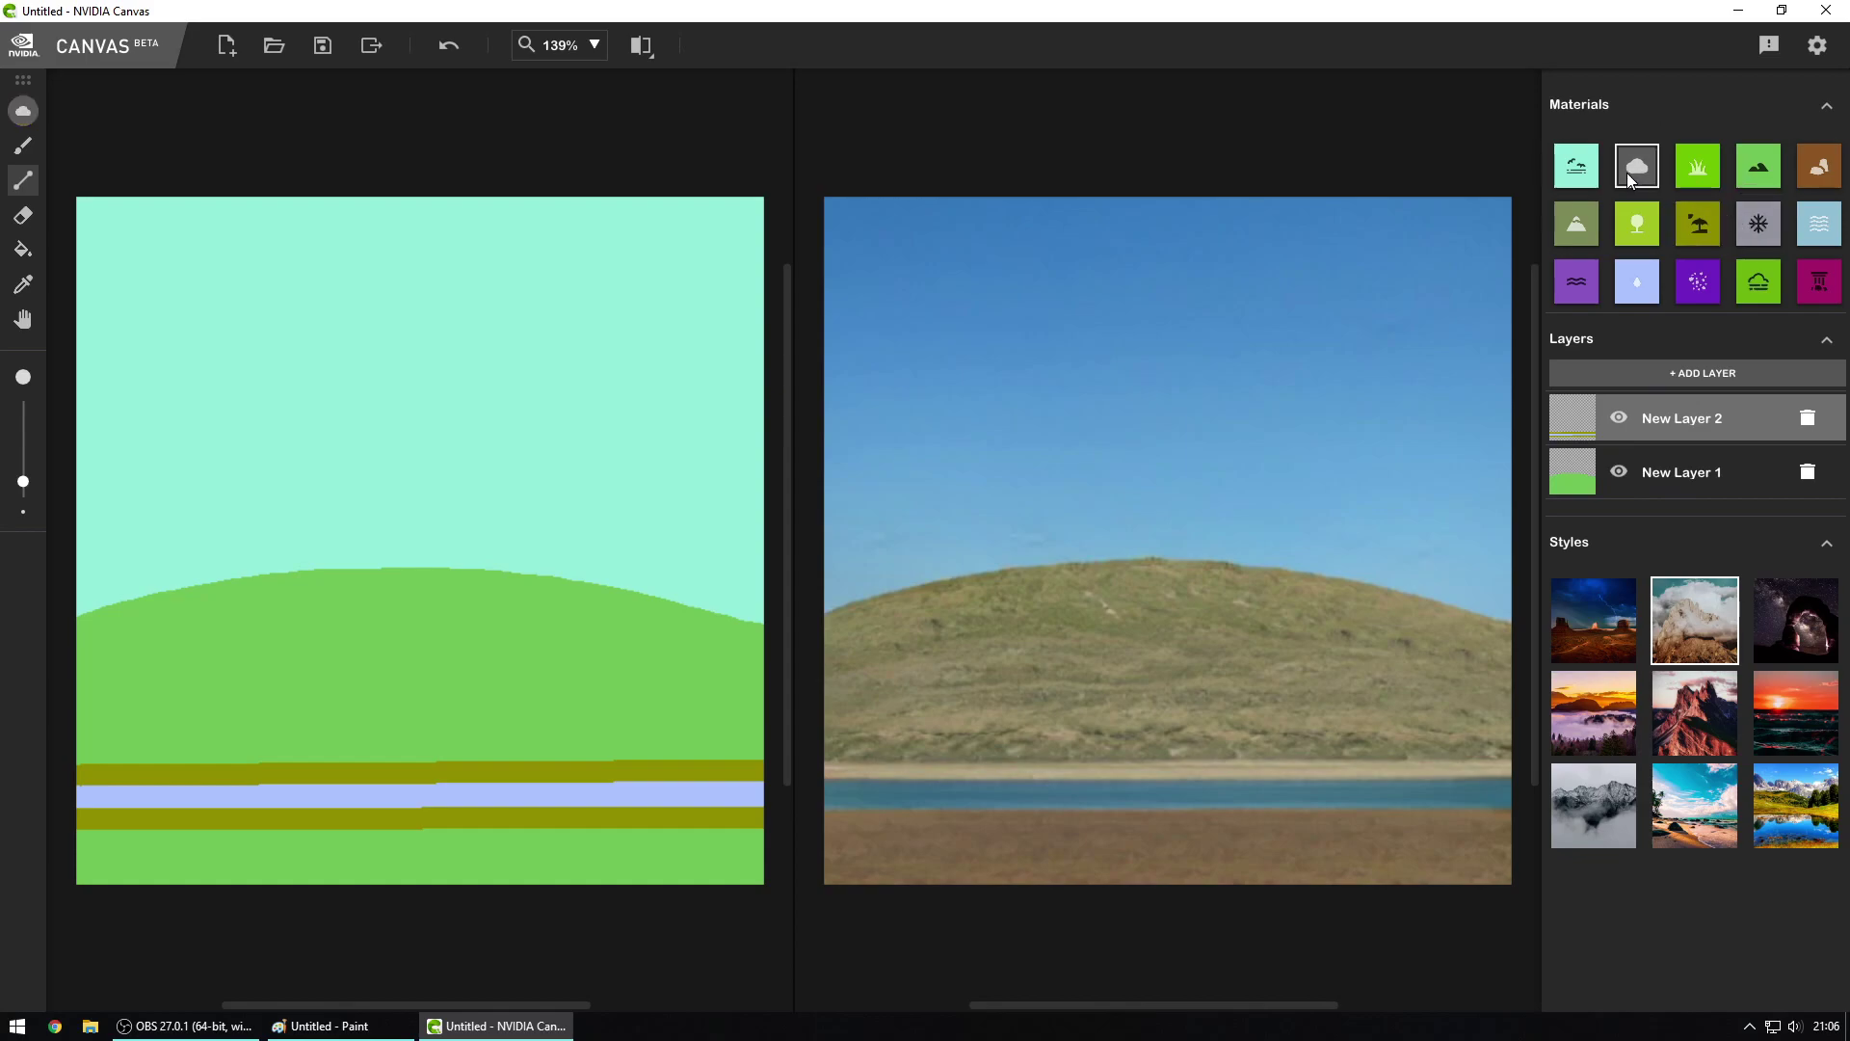
mouse_move(633, 315)
left_mouse_down()
mouse_move(607, 315)
mouse_move(667, 349)
left_mouse_up()
left_click_drag(197, 317, 275, 316)
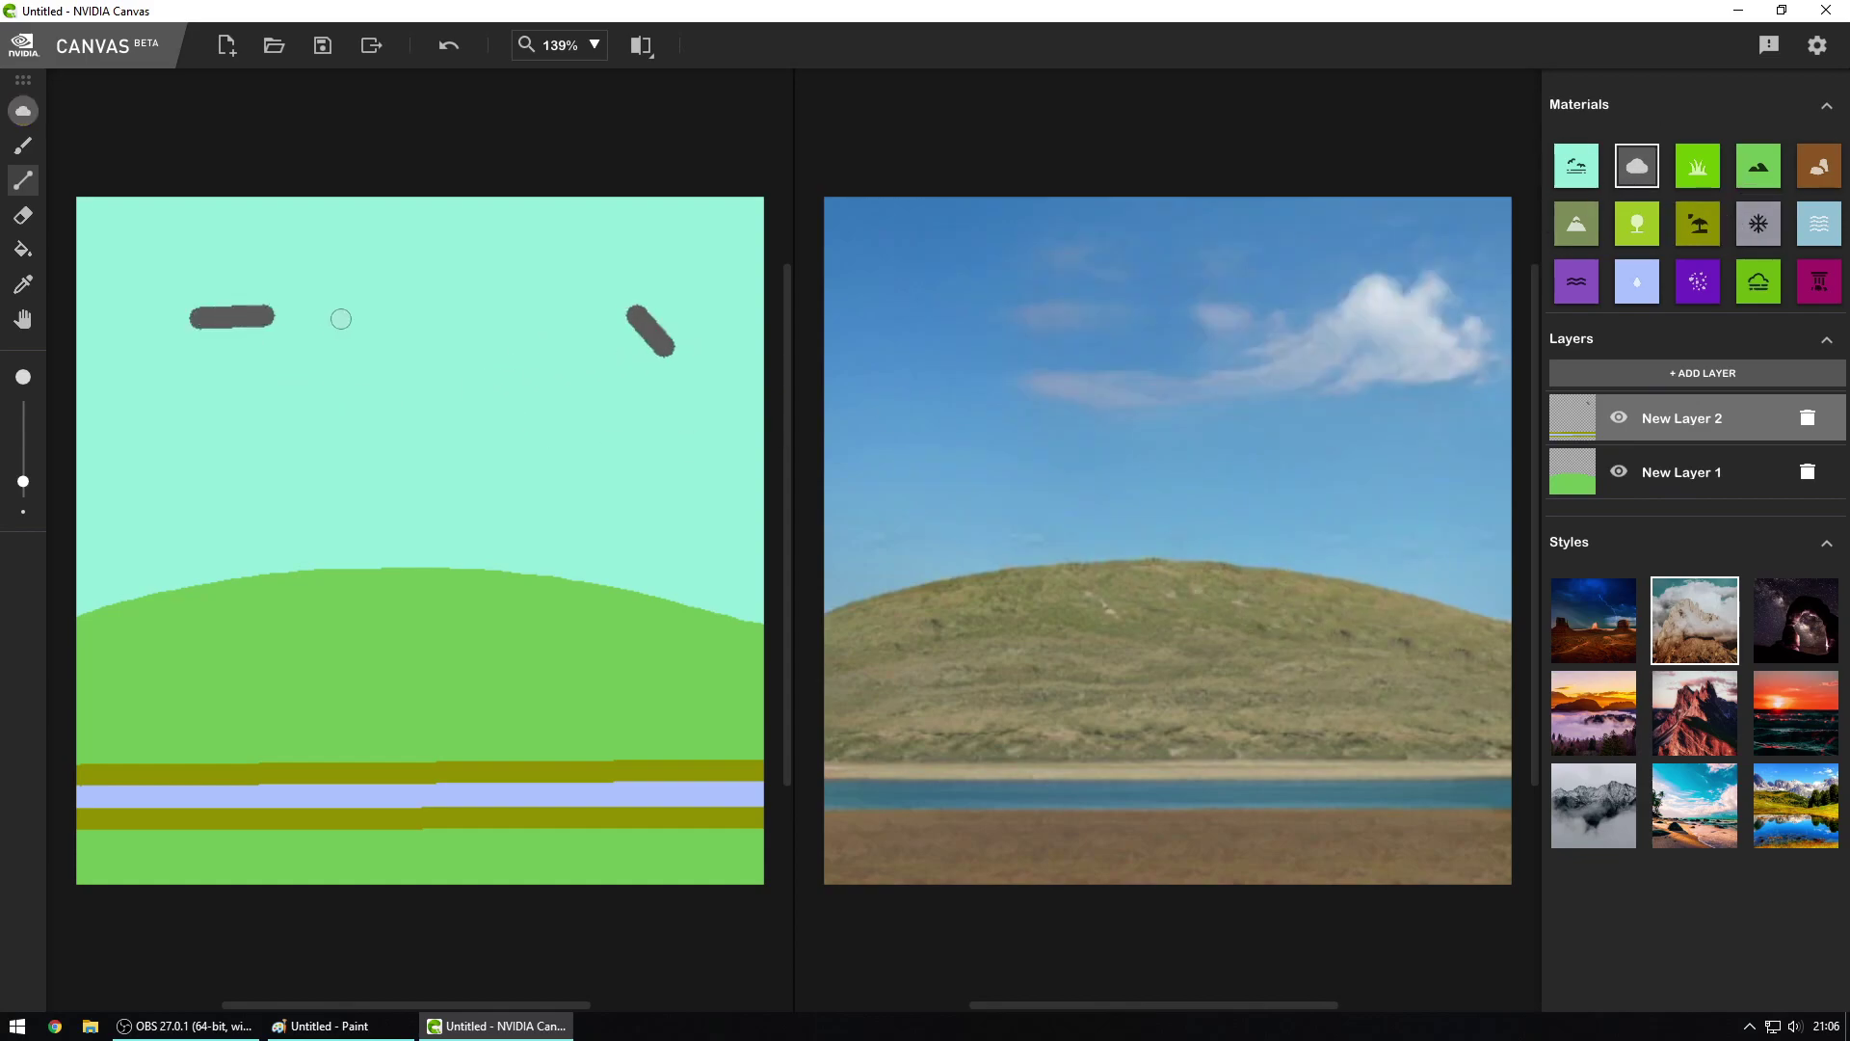
left_click(225, 418)
left_click_drag(506, 439, 652, 414)
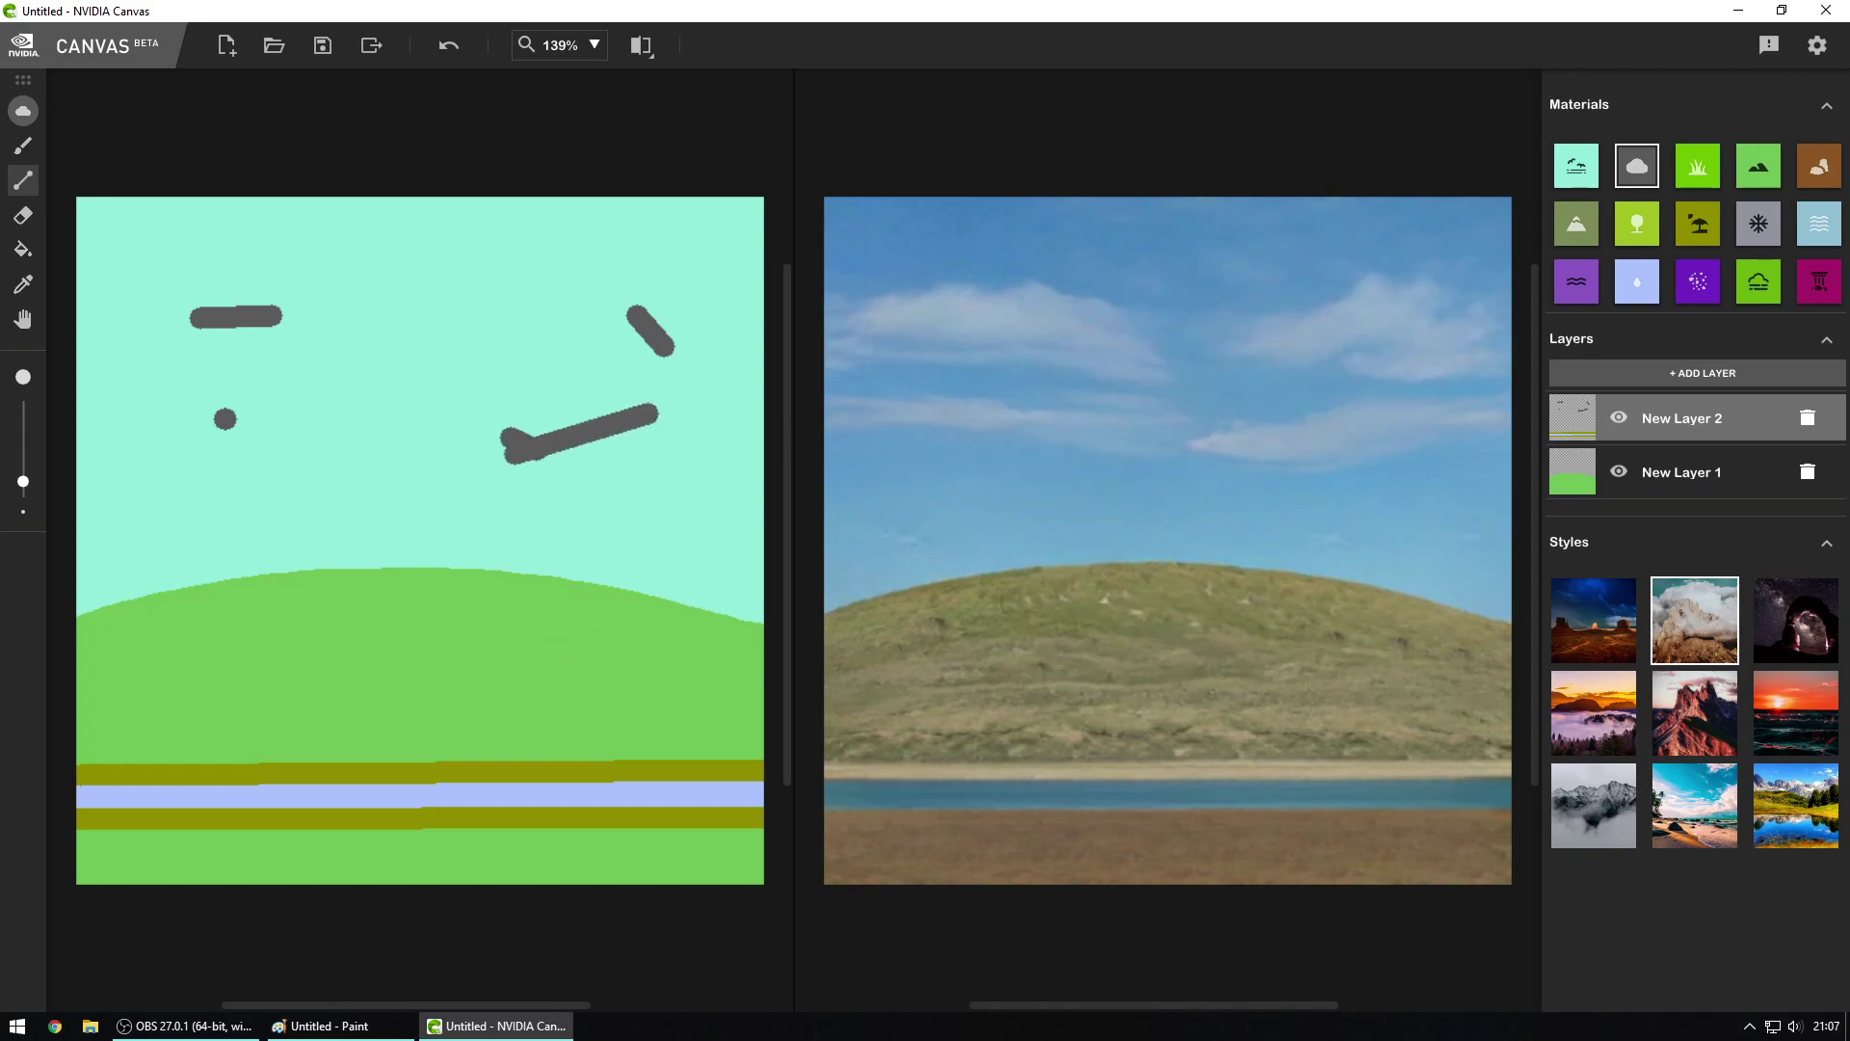
Step: Paint two large filled oval clouds over the thin strokes in the sky with a bigger brush
left_click(23, 145)
left_click_drag(24, 482, 23, 459)
left_click_drag(595, 347, 515, 383)
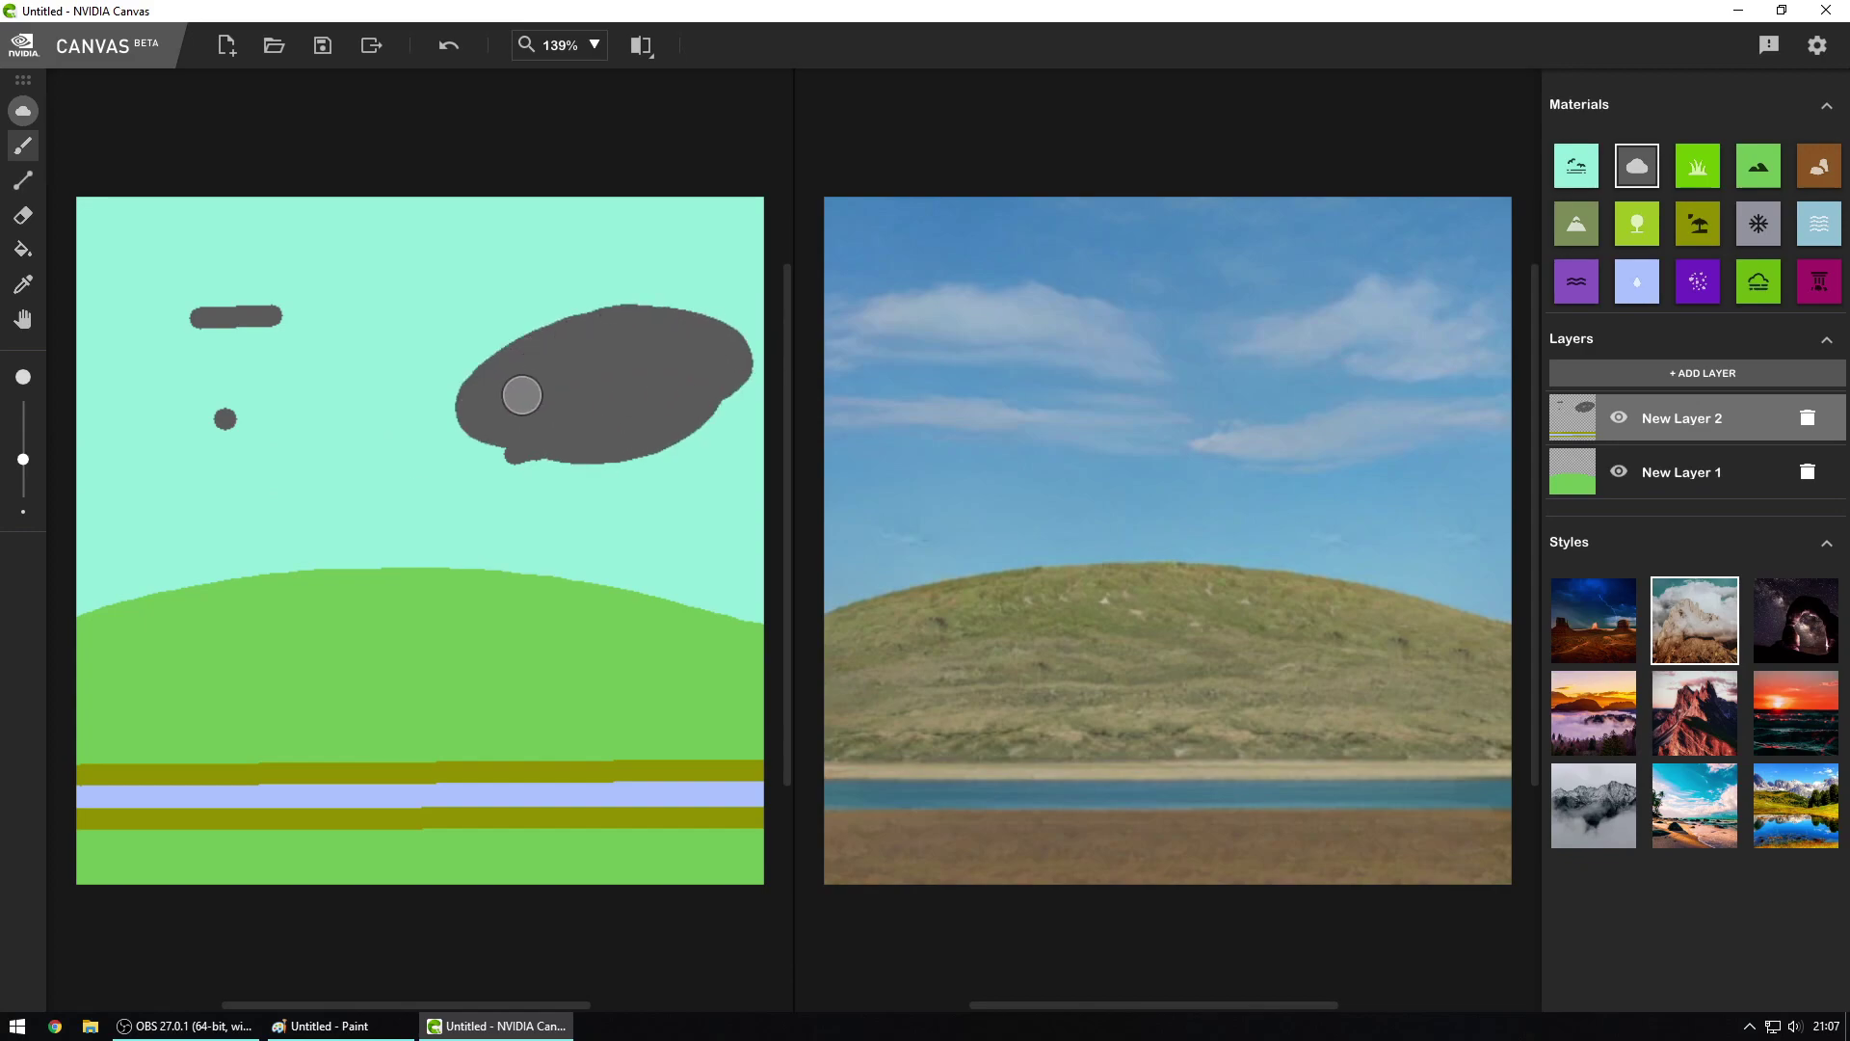
mouse_move(285, 326)
left_mouse_down()
mouse_move(213, 320)
mouse_move(140, 352)
mouse_move(160, 347)
mouse_move(163, 401)
mouse_move(270, 442)
left_mouse_up()
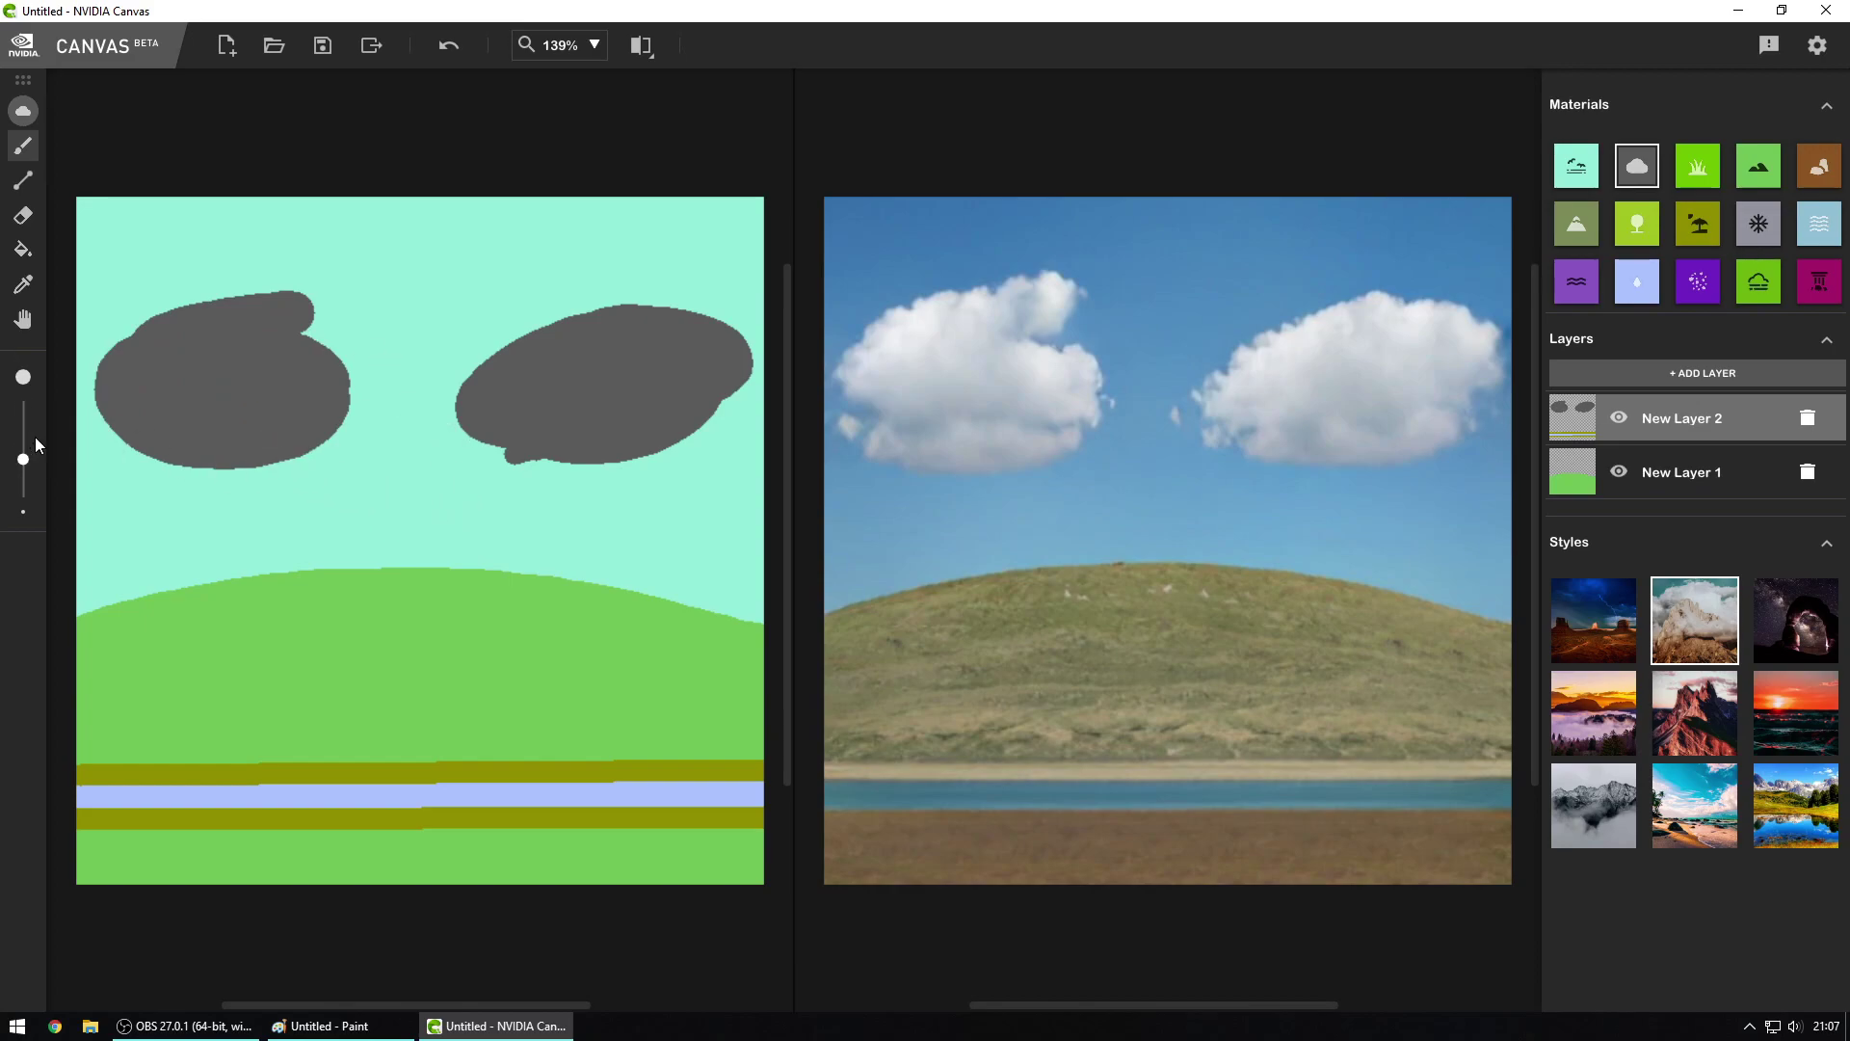
Step: Keep the current image, add an empty layer, and erase both clouds from New Layer 2
left_click(232, 50)
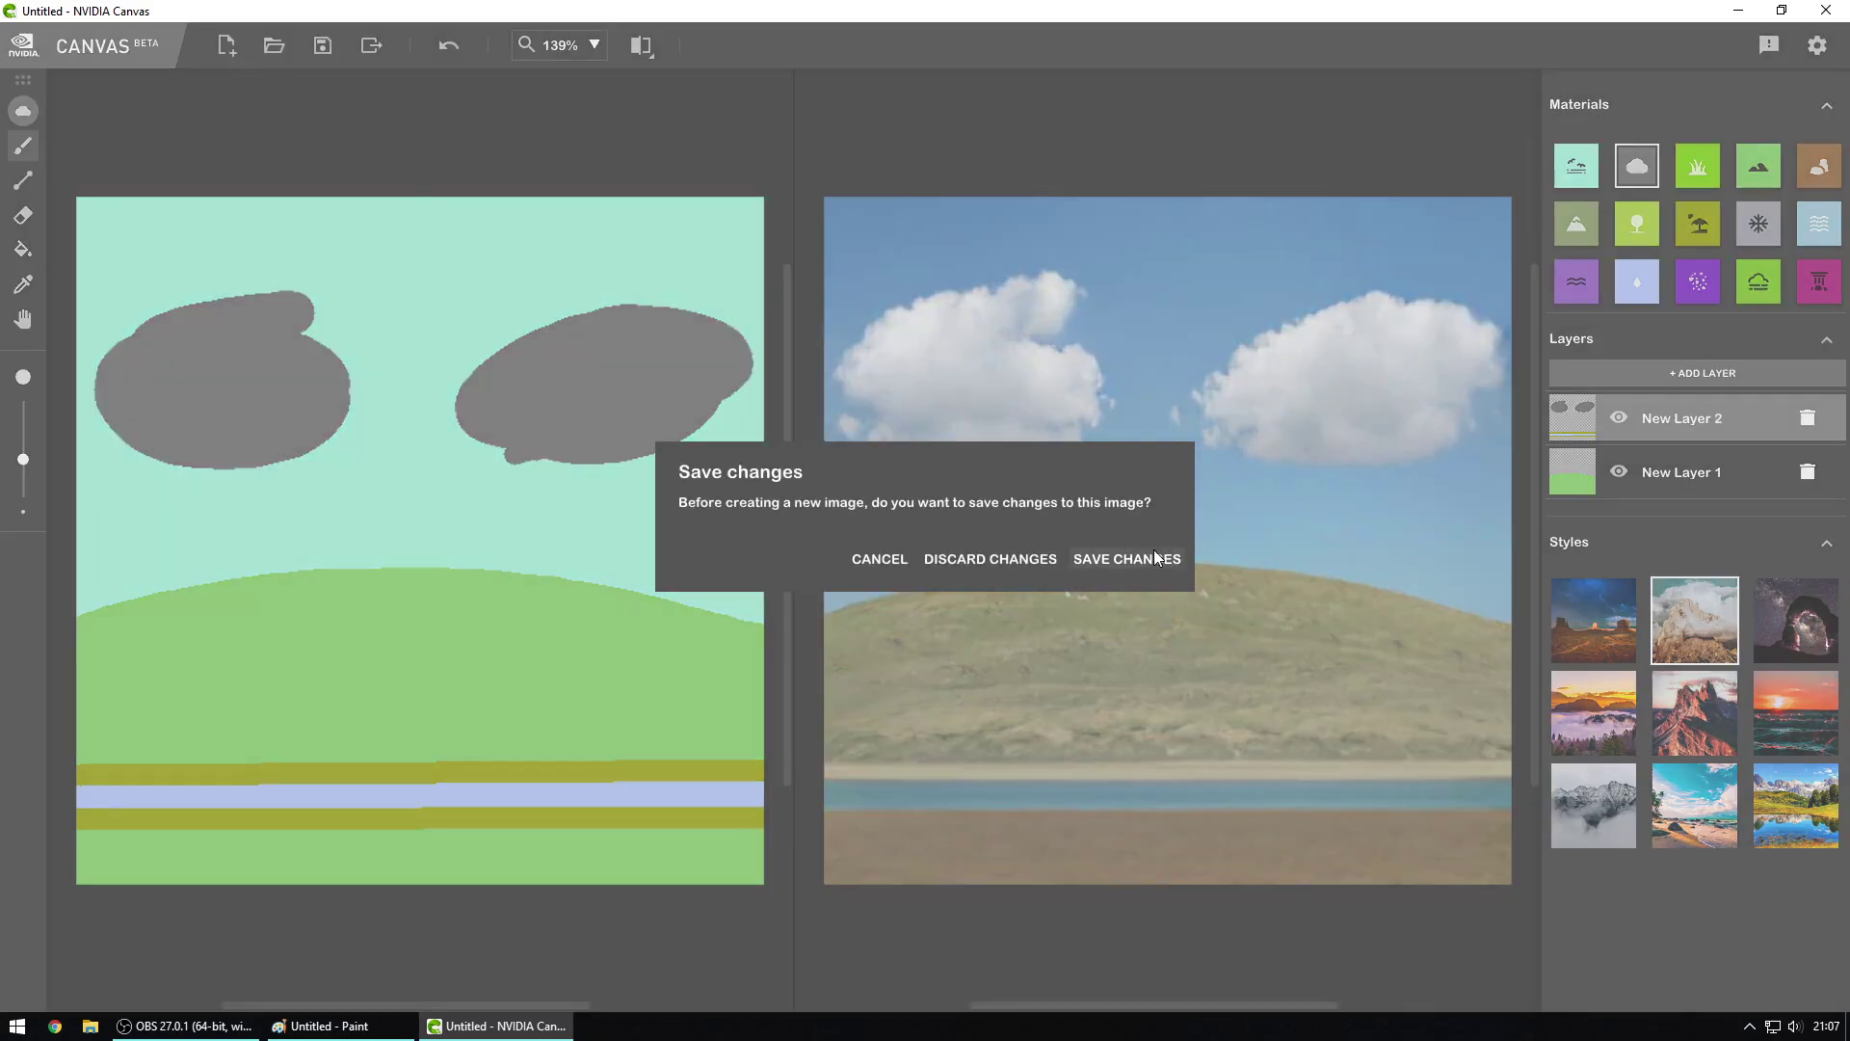
left_click(885, 546)
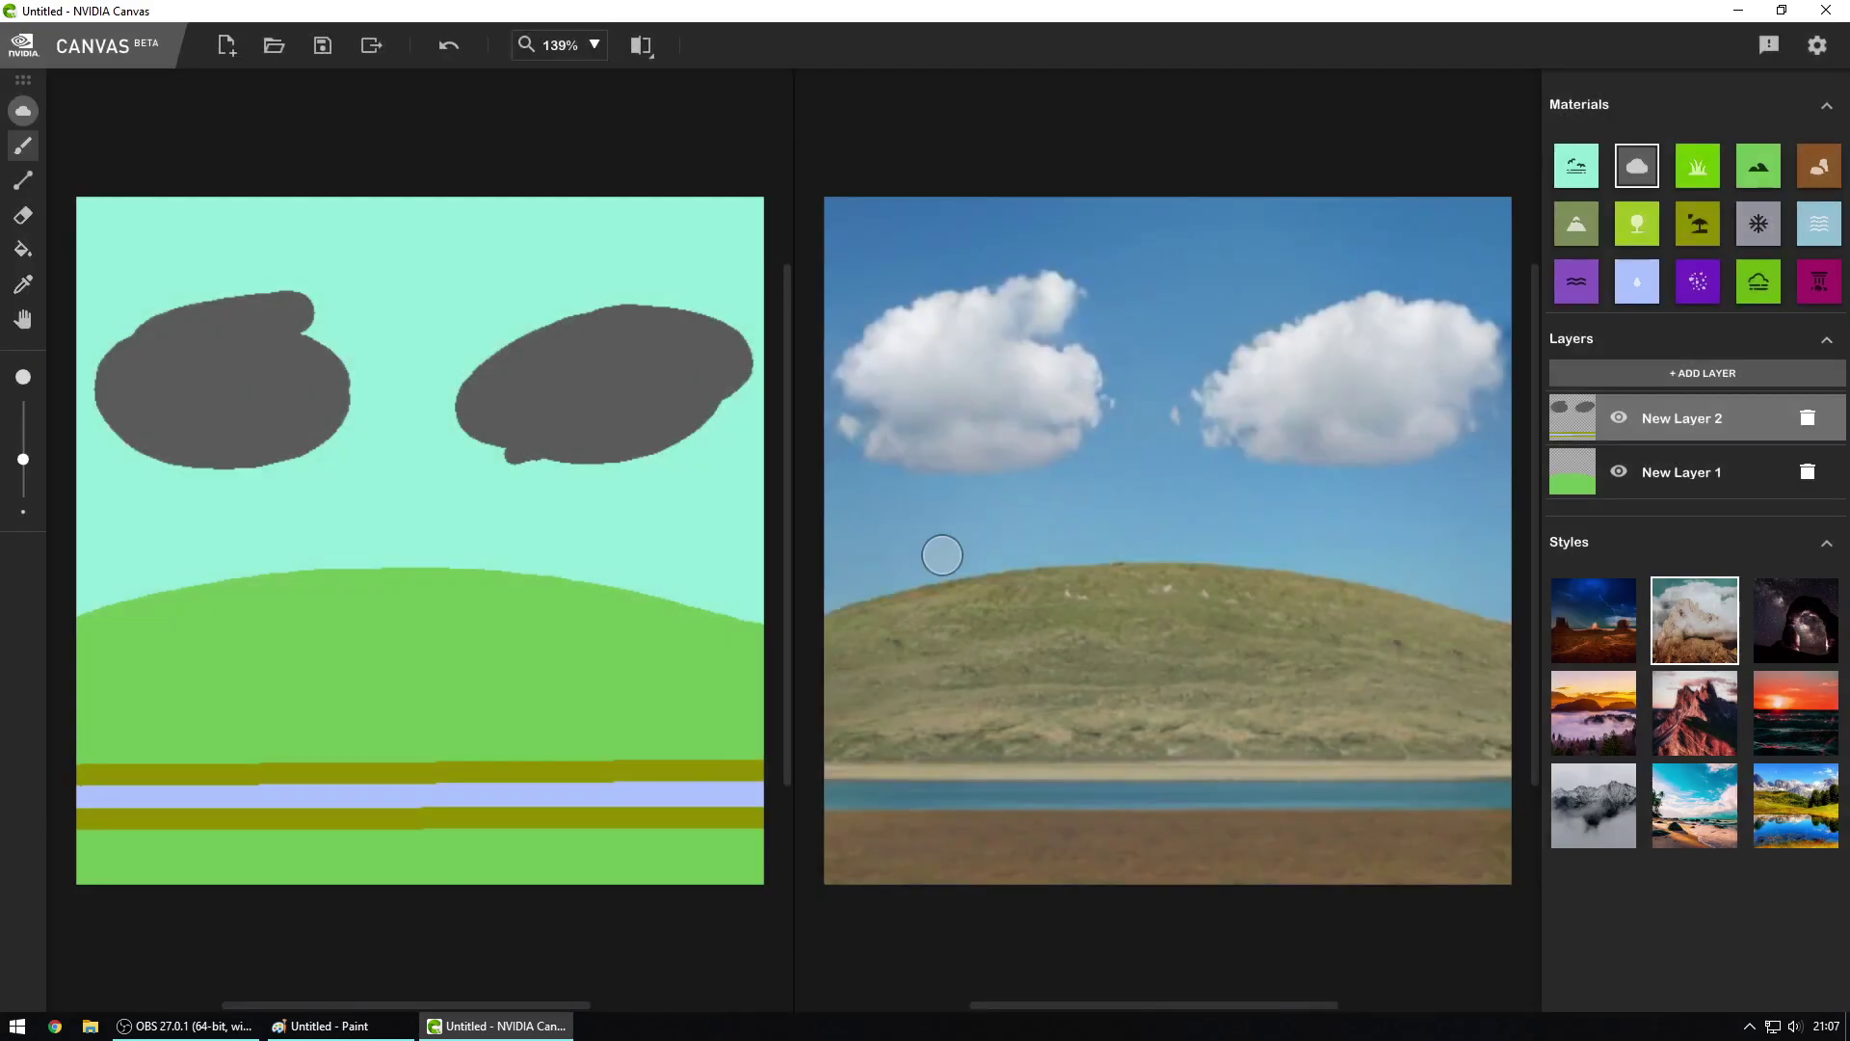
left_click(1646, 374)
left_click(1688, 468)
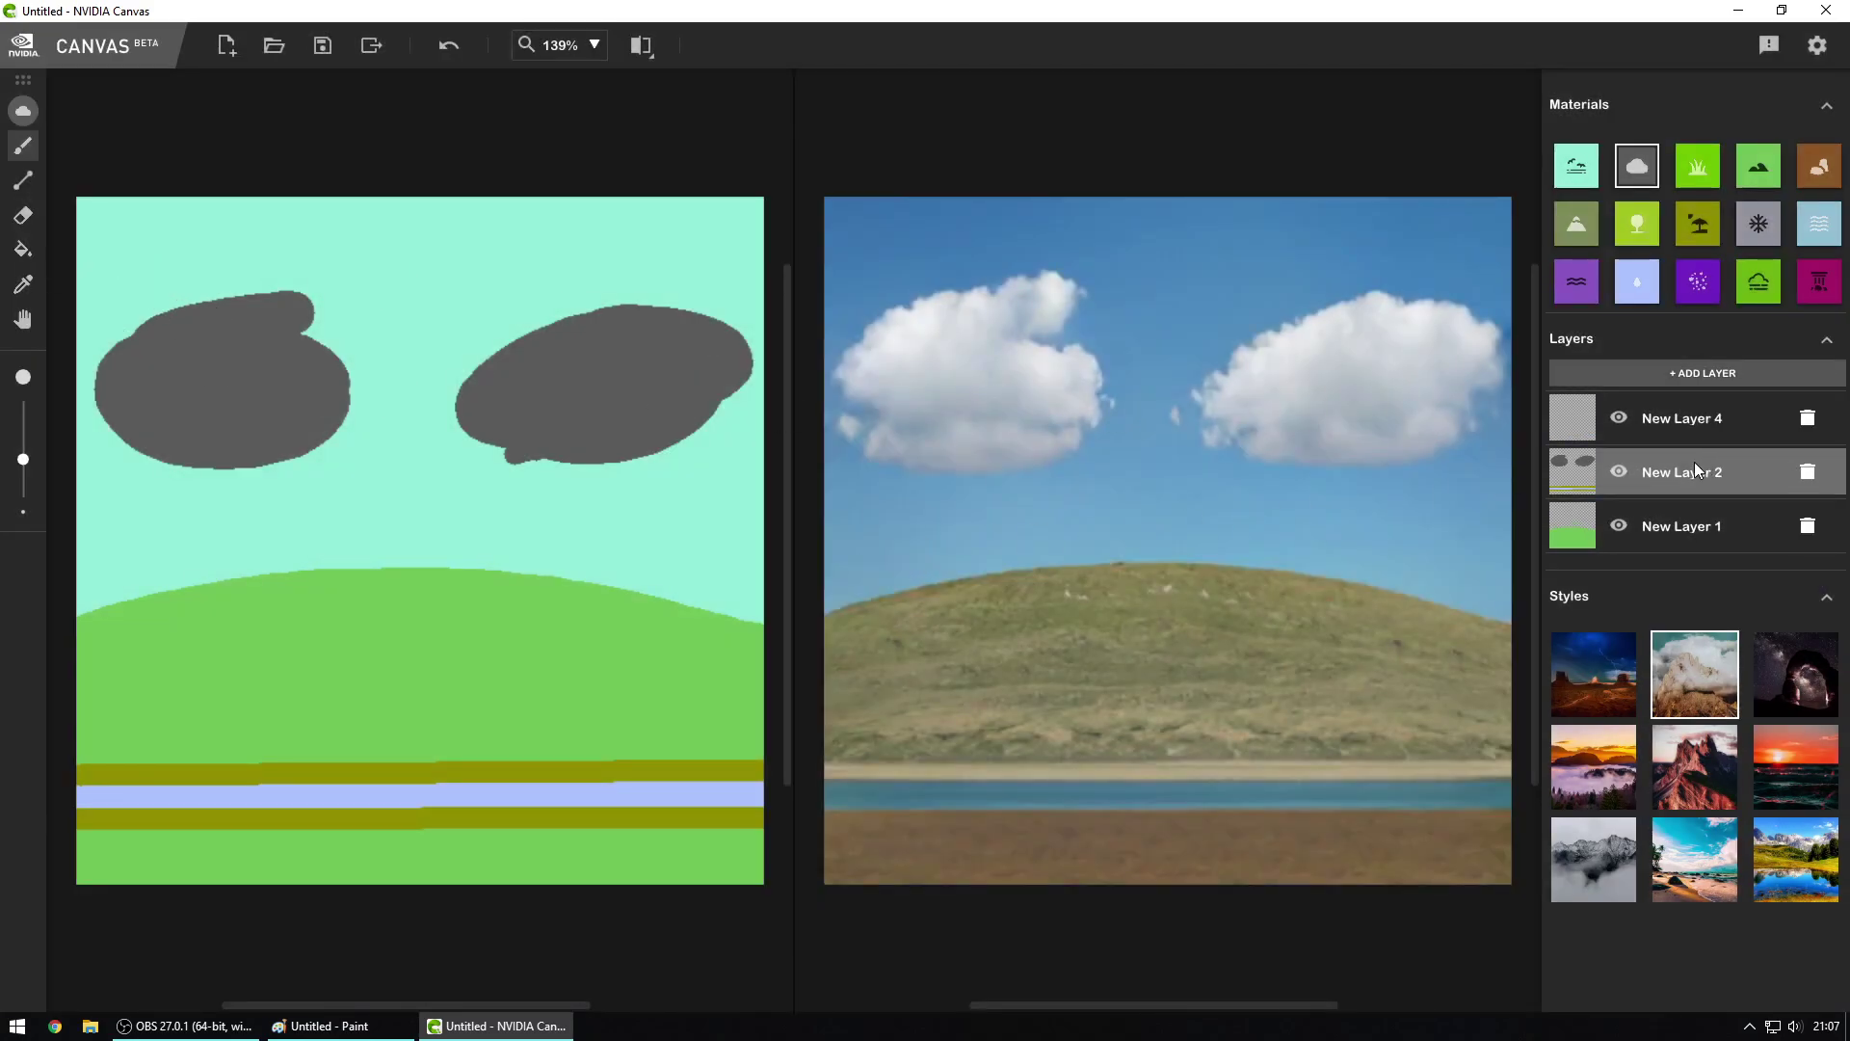
left_click(23, 215)
mouse_move(256, 338)
left_mouse_down()
mouse_move(62, 362)
mouse_move(79, 347)
mouse_move(200, 392)
mouse_move(312, 383)
mouse_move(354, 423)
mouse_move(396, 408)
mouse_move(369, 364)
mouse_move(436, 420)
mouse_move(408, 392)
mouse_move(452, 377)
mouse_move(510, 467)
mouse_move(571, 472)
left_mouse_up()
Step: Write a first name in large cloud letters across the sky on New Layer 2 with a smaller brush
left_click(23, 146)
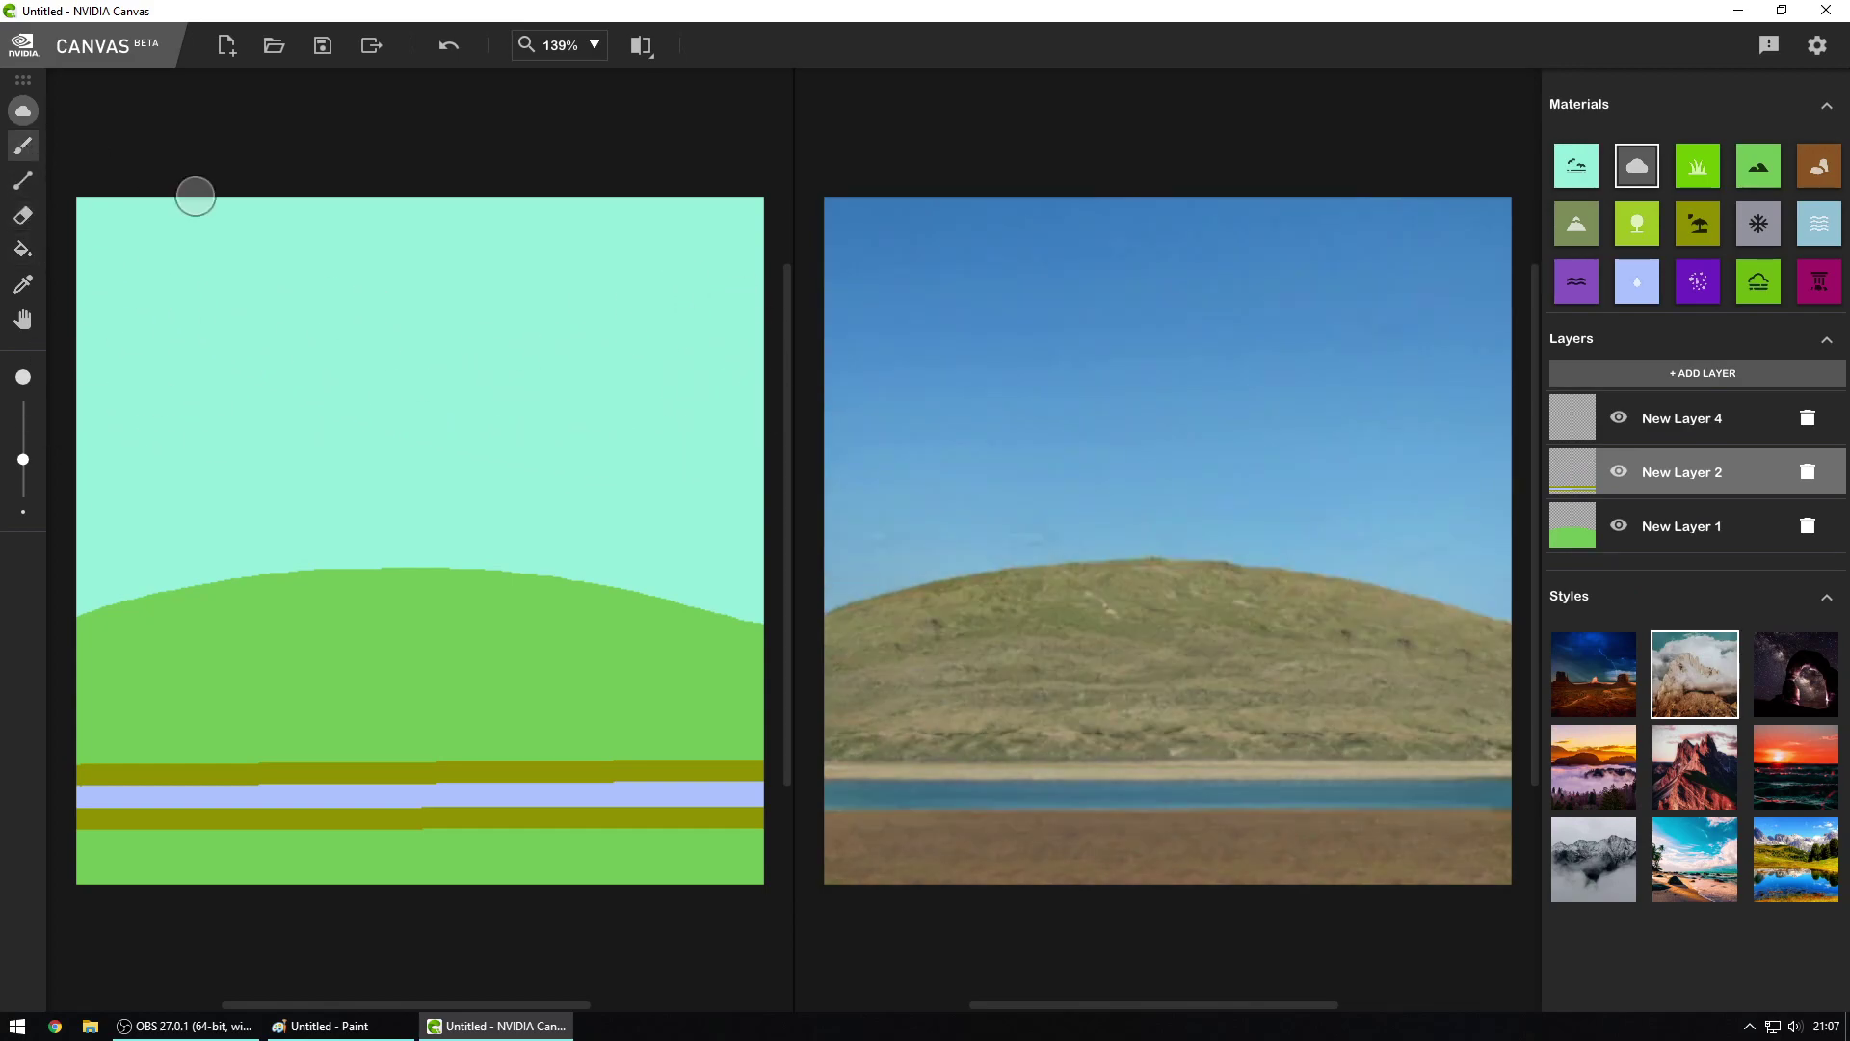
mouse_move(170, 282)
left_mouse_down()
mouse_move(170, 362)
mouse_move(210, 289)
mouse_move(168, 368)
left_mouse_up()
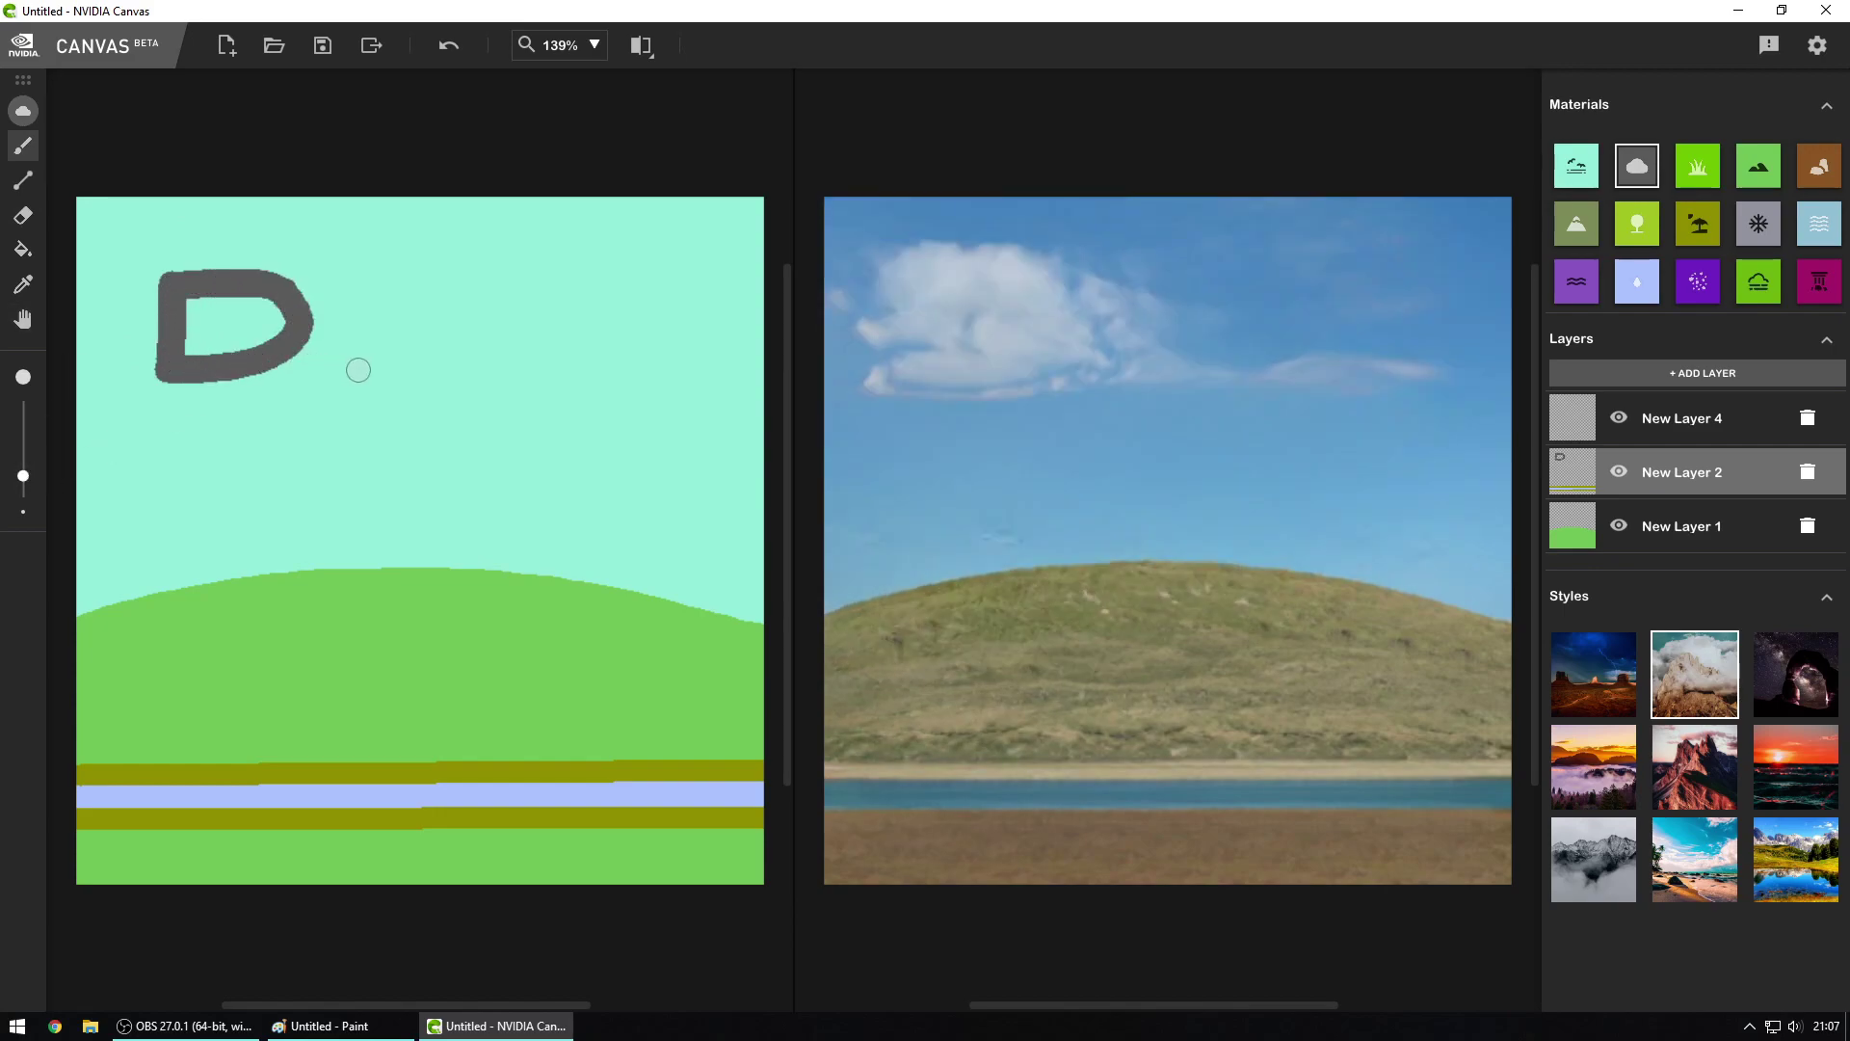
mouse_move(359, 378)
left_mouse_down()
mouse_move(439, 291)
mouse_move(404, 323)
mouse_move(373, 271)
left_mouse_up()
mouse_move(501, 289)
left_mouse_down()
mouse_move(496, 387)
mouse_move(590, 386)
mouse_move(640, 308)
mouse_move(661, 405)
mouse_move(644, 350)
left_mouse_up()
mouse_move(690, 404)
left_mouse_down()
mouse_move(711, 344)
mouse_move(740, 385)
mouse_move(757, 322)
left_mouse_up()
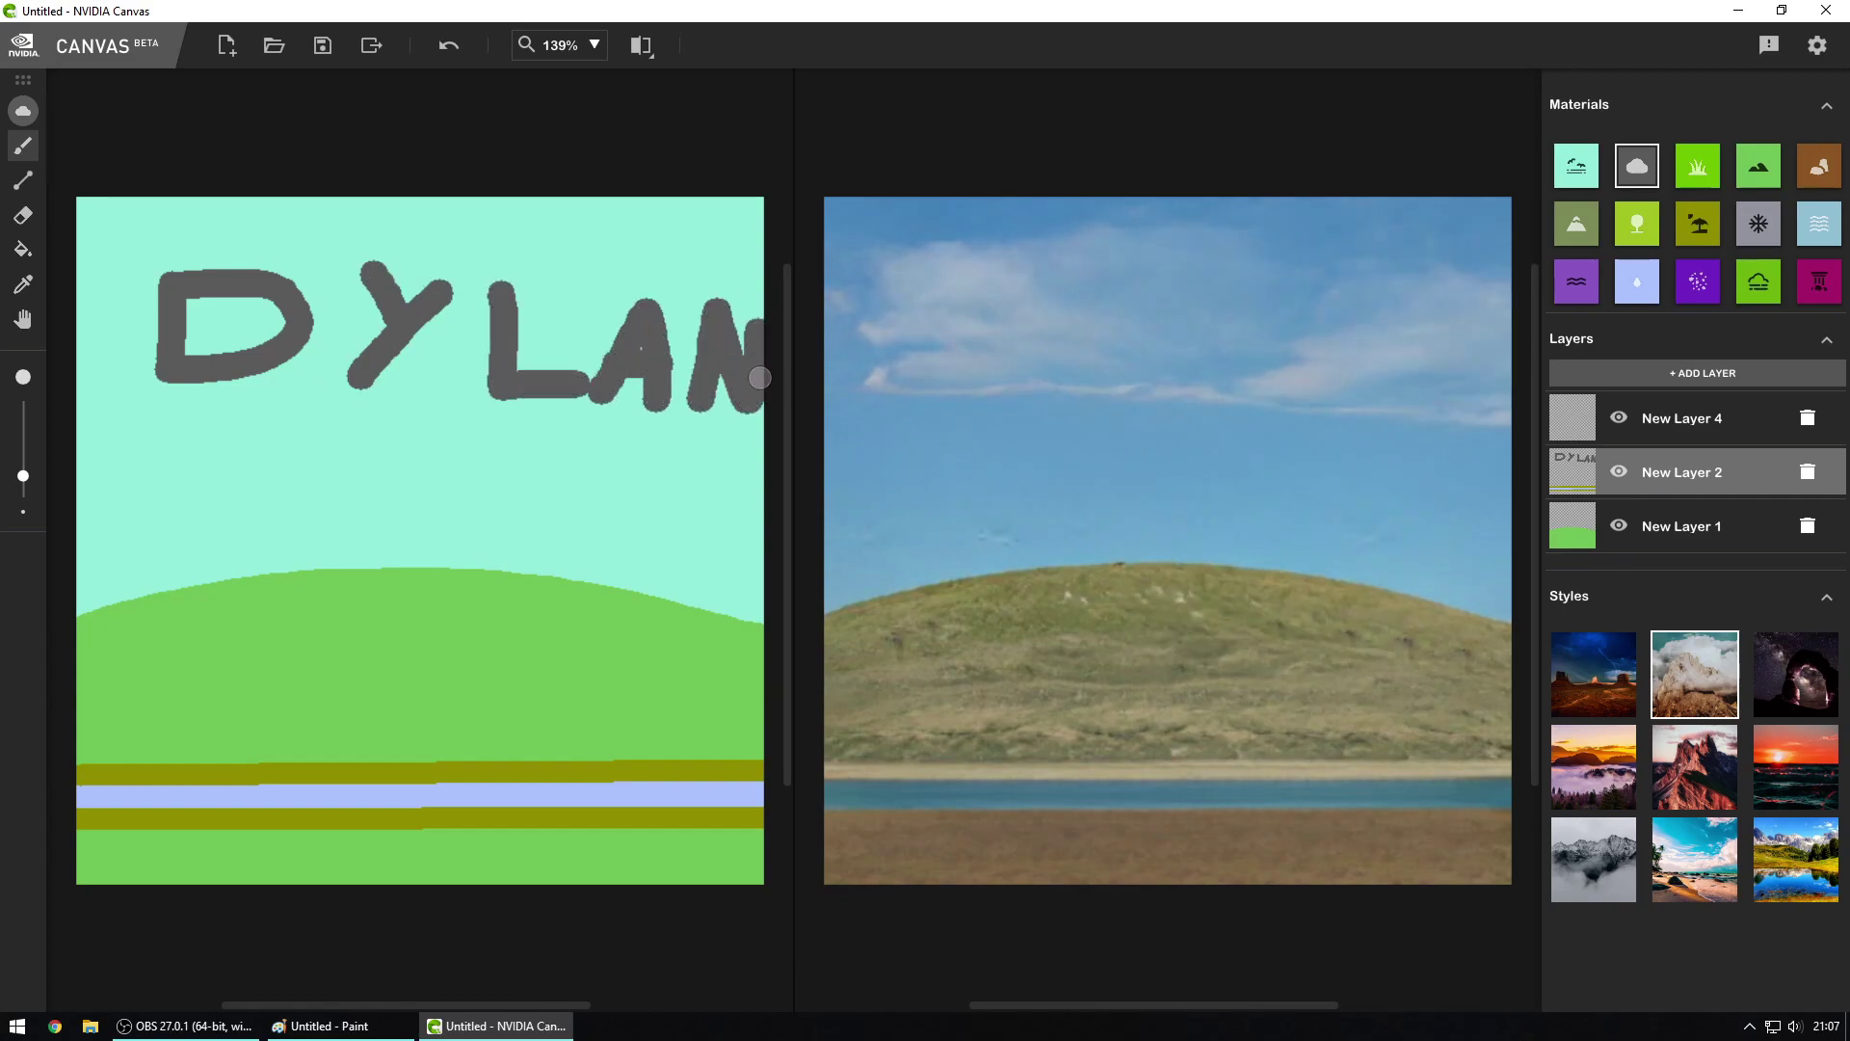
Step: Write the same first name in brown rock letters across the green hill with a thinner brush
left_click(1820, 170)
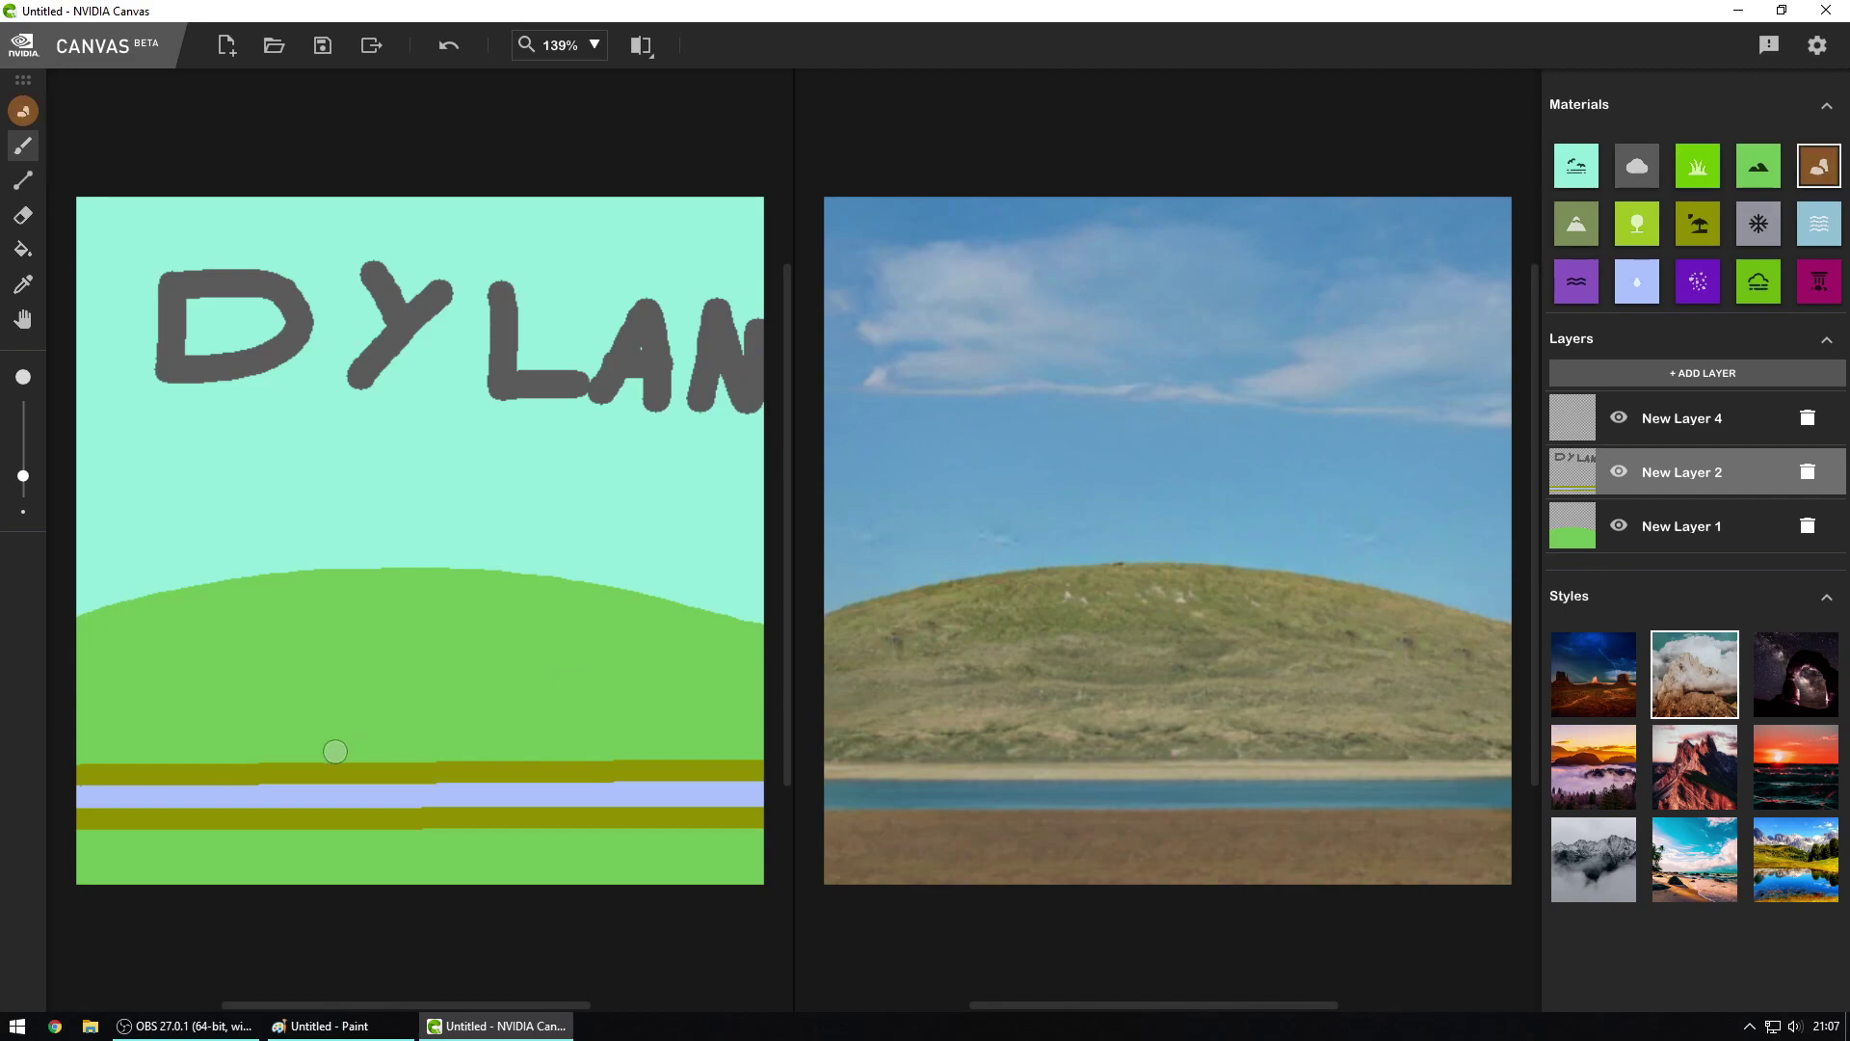
left_click_drag(23, 476, 23, 486)
mouse_move(110, 652)
left_mouse_down()
mouse_move(108, 679)
mouse_move(110, 655)
mouse_move(166, 674)
mouse_move(99, 711)
left_mouse_up()
mouse_move(211, 714)
left_mouse_down()
mouse_move(270, 648)
mouse_move(238, 680)
left_mouse_up()
mouse_move(291, 651)
left_mouse_down()
mouse_move(289, 708)
mouse_move(333, 708)
mouse_move(415, 650)
mouse_move(423, 715)
mouse_move(381, 691)
mouse_move(458, 703)
mouse_move(470, 666)
mouse_move(499, 704)
mouse_move(517, 654)
left_mouse_up()
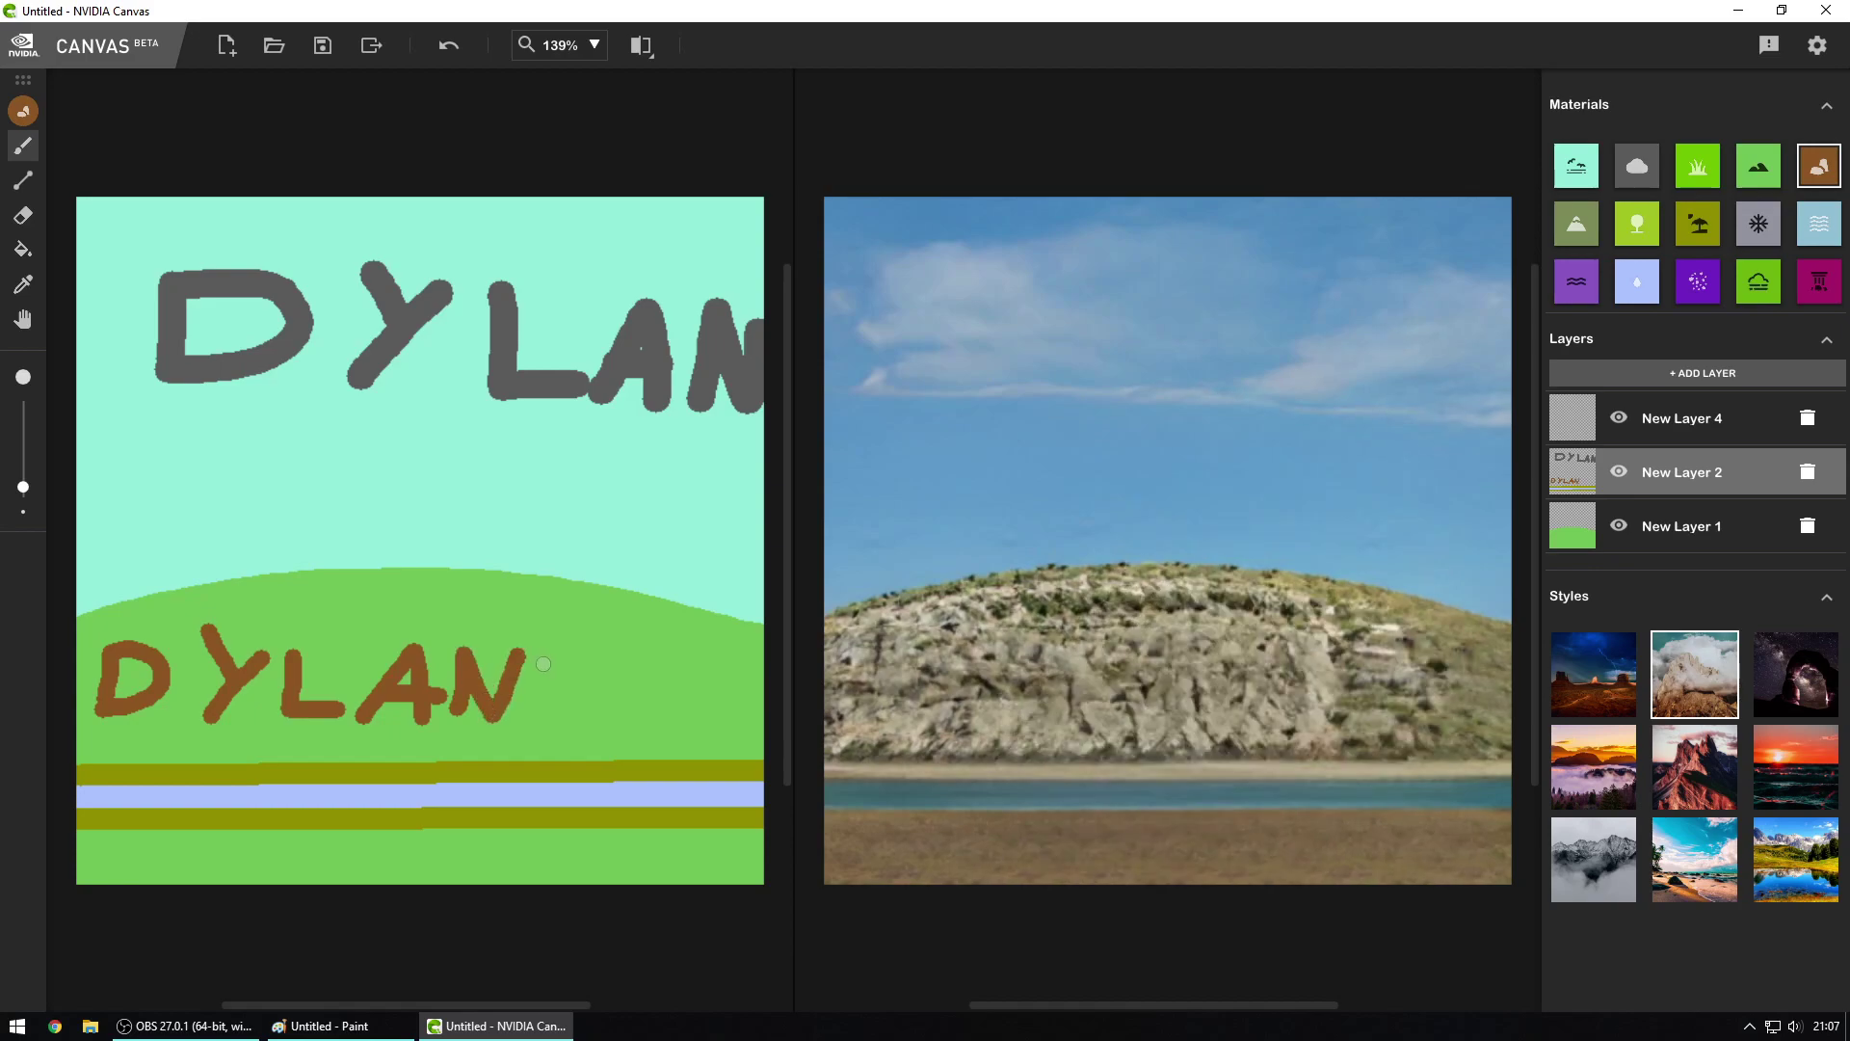
Step: Undo all the brown rock lettering on the hill
key("ctrl+z")
key("ctrl+z")
key("ctrl+z")
key("ctrl+z")
key("ctrl+z")
key("ctrl+z")
key("ctrl+z")
key("ctrl+z")
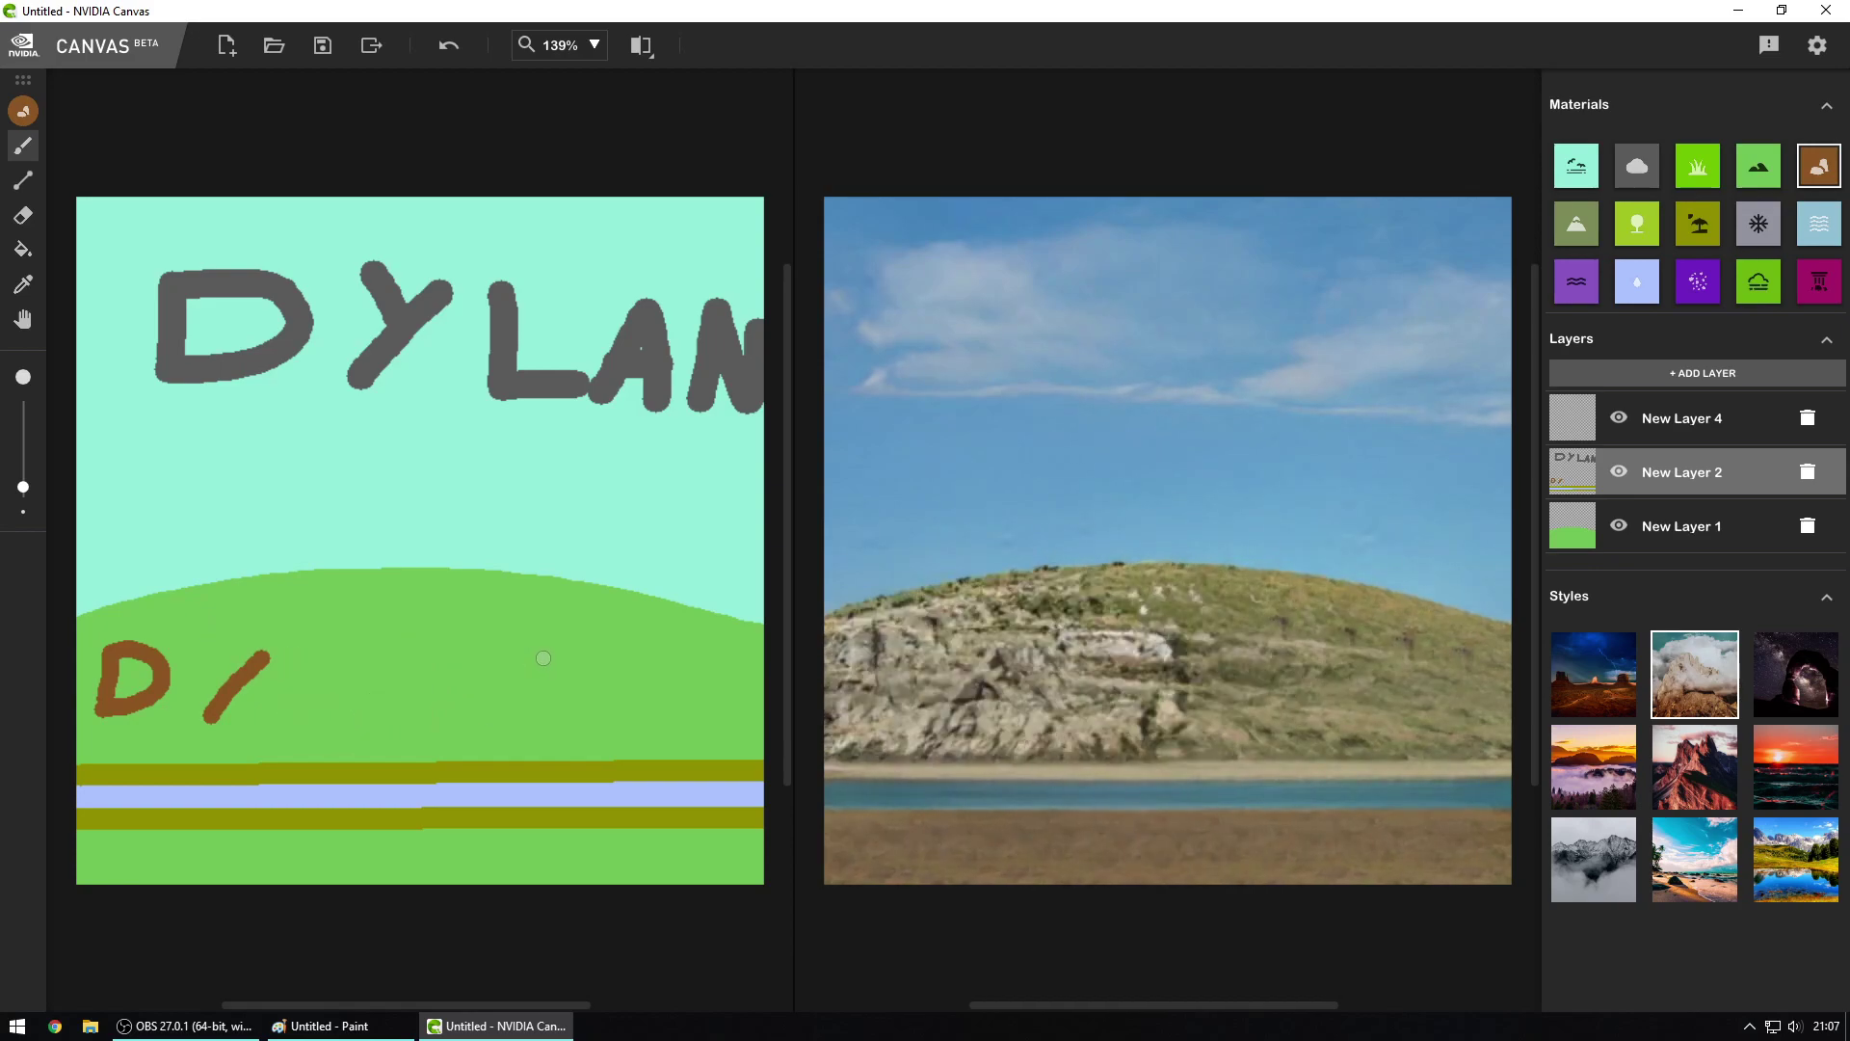
key("ctrl+z")
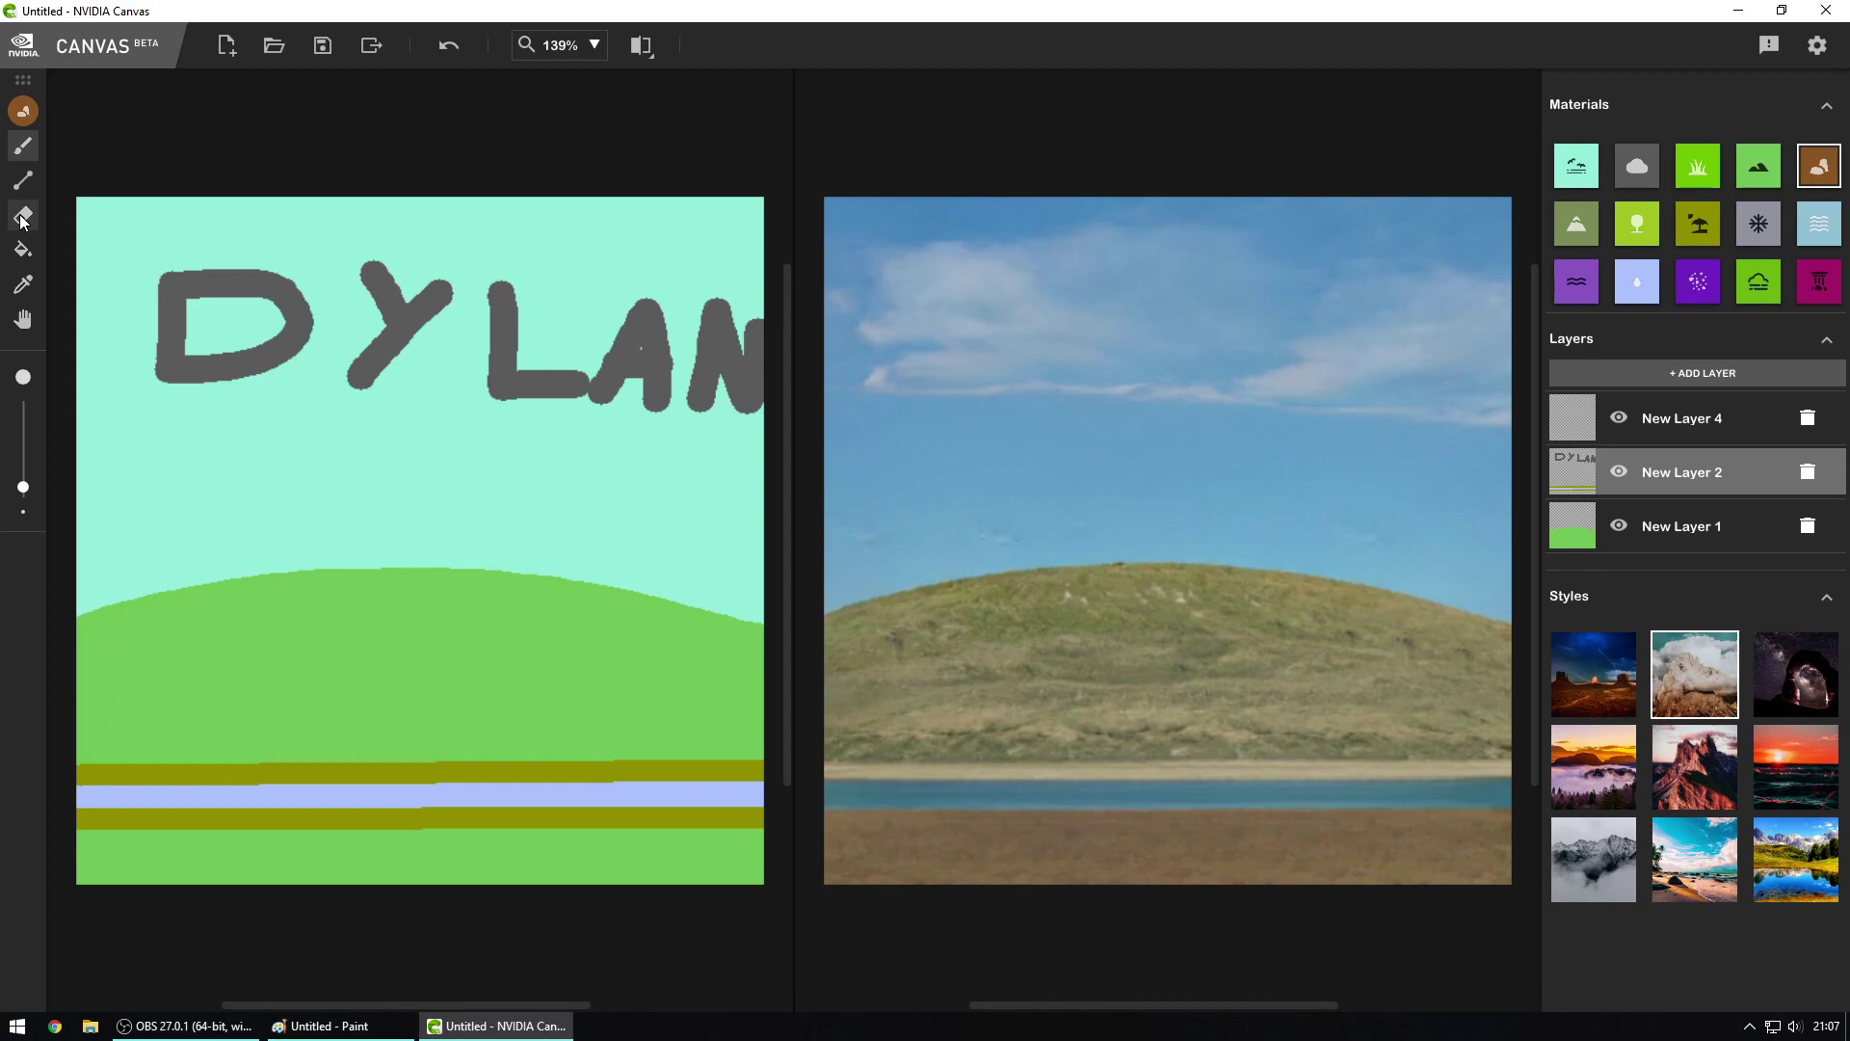
Step: Try a short bush stroke on the hill, undo it, and write the first name there in purple river letters
left_click(1637, 223)
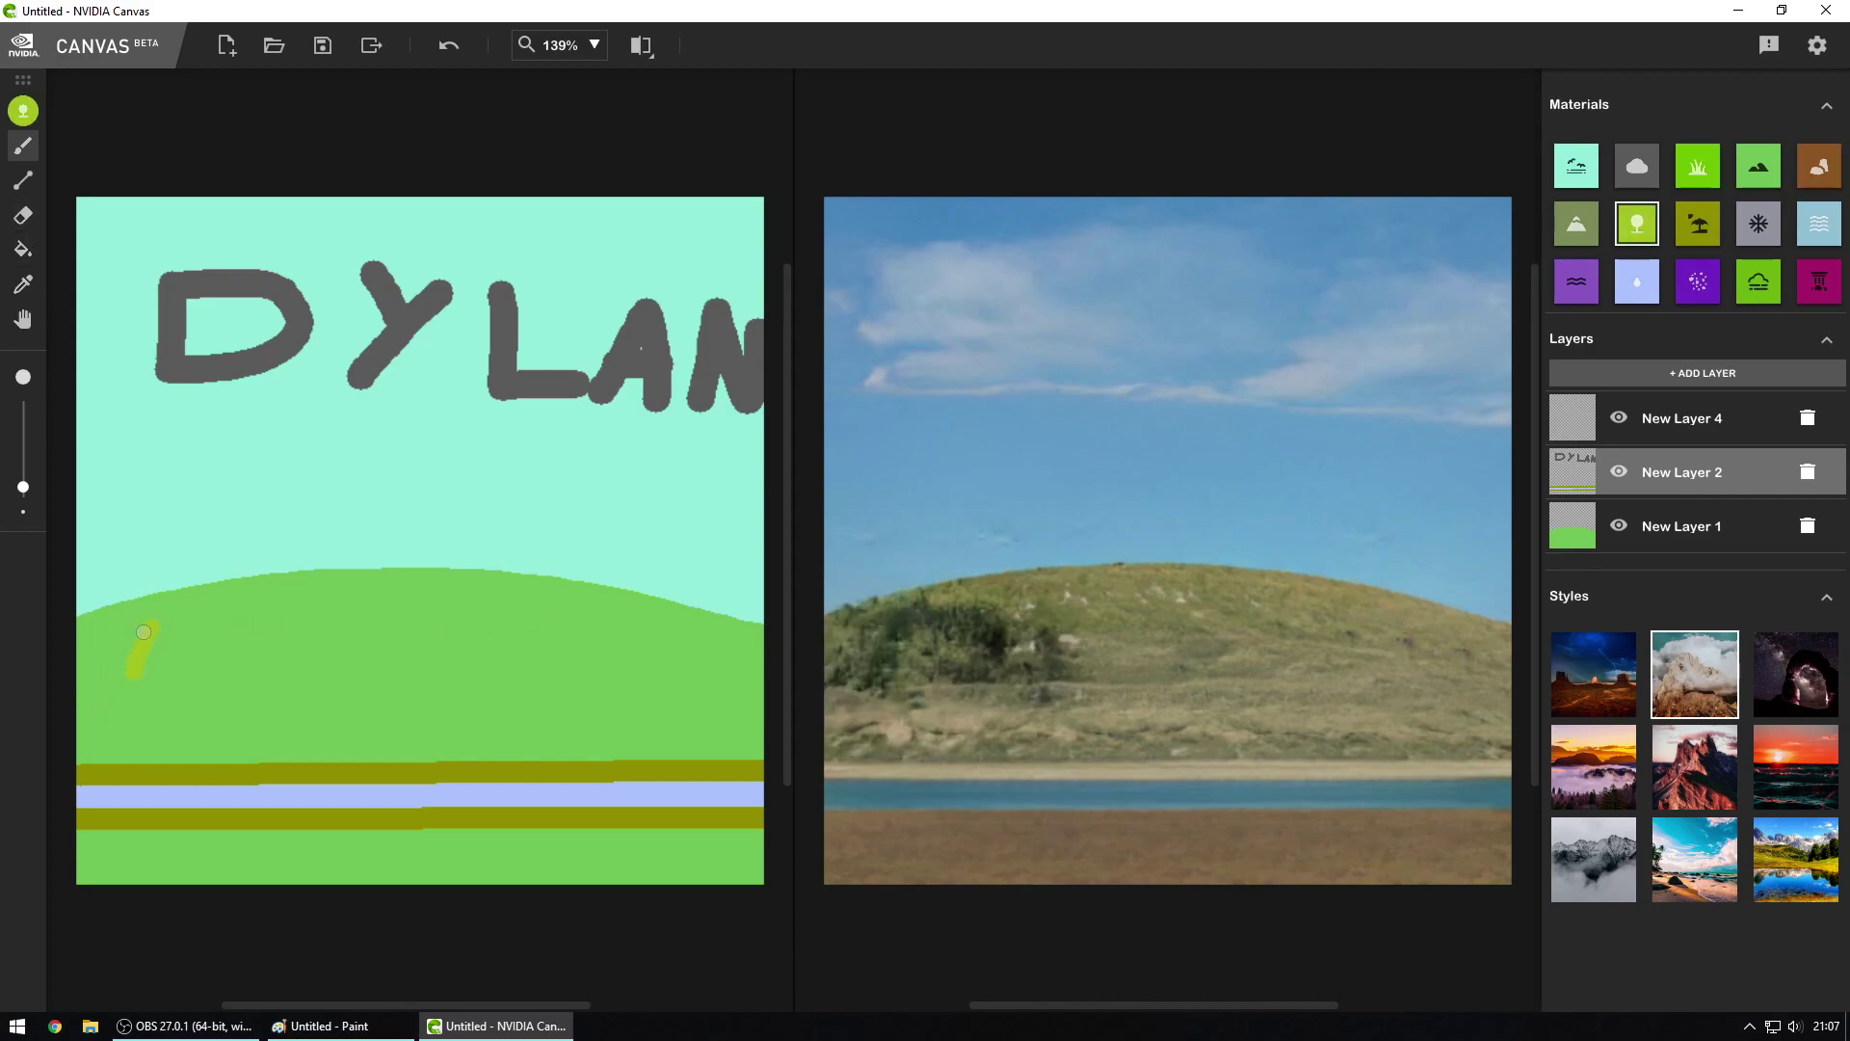
key("ctrl+z")
left_click(1576, 282)
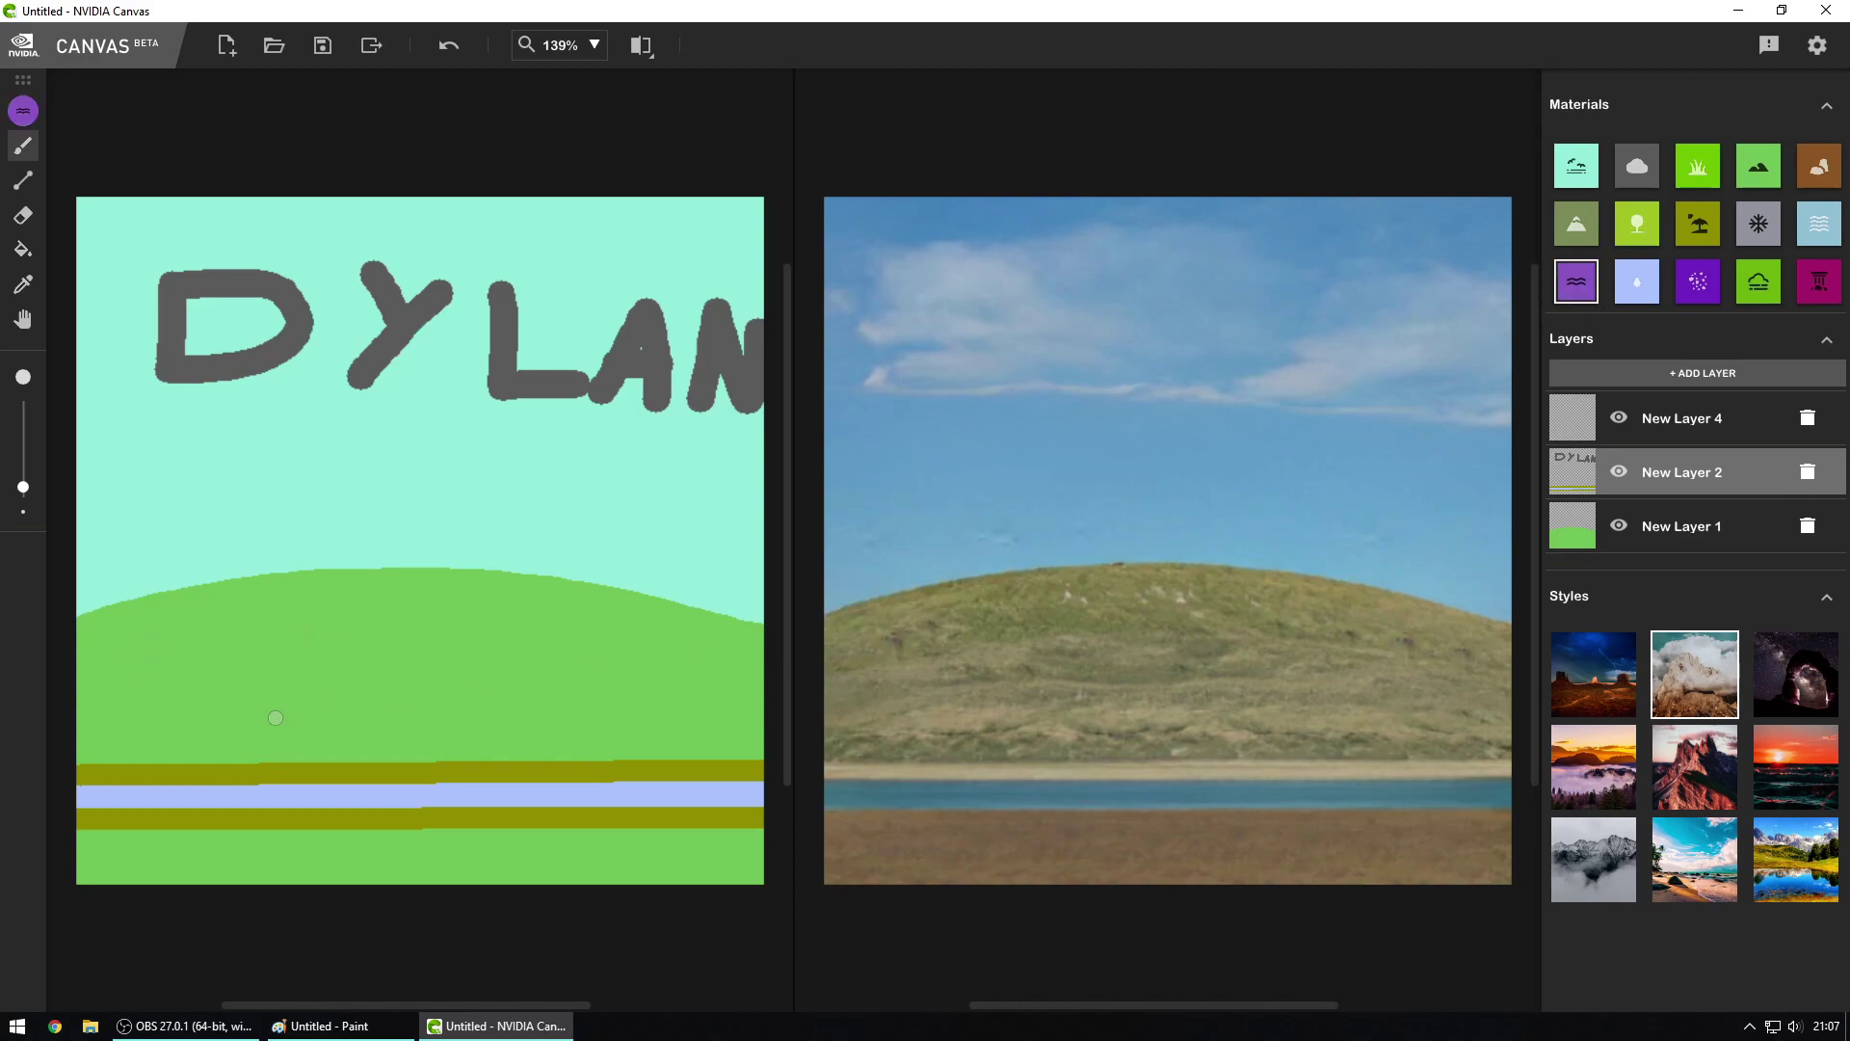
left_click_drag(122, 656, 113, 728)
left_click_drag(123, 656, 159, 759)
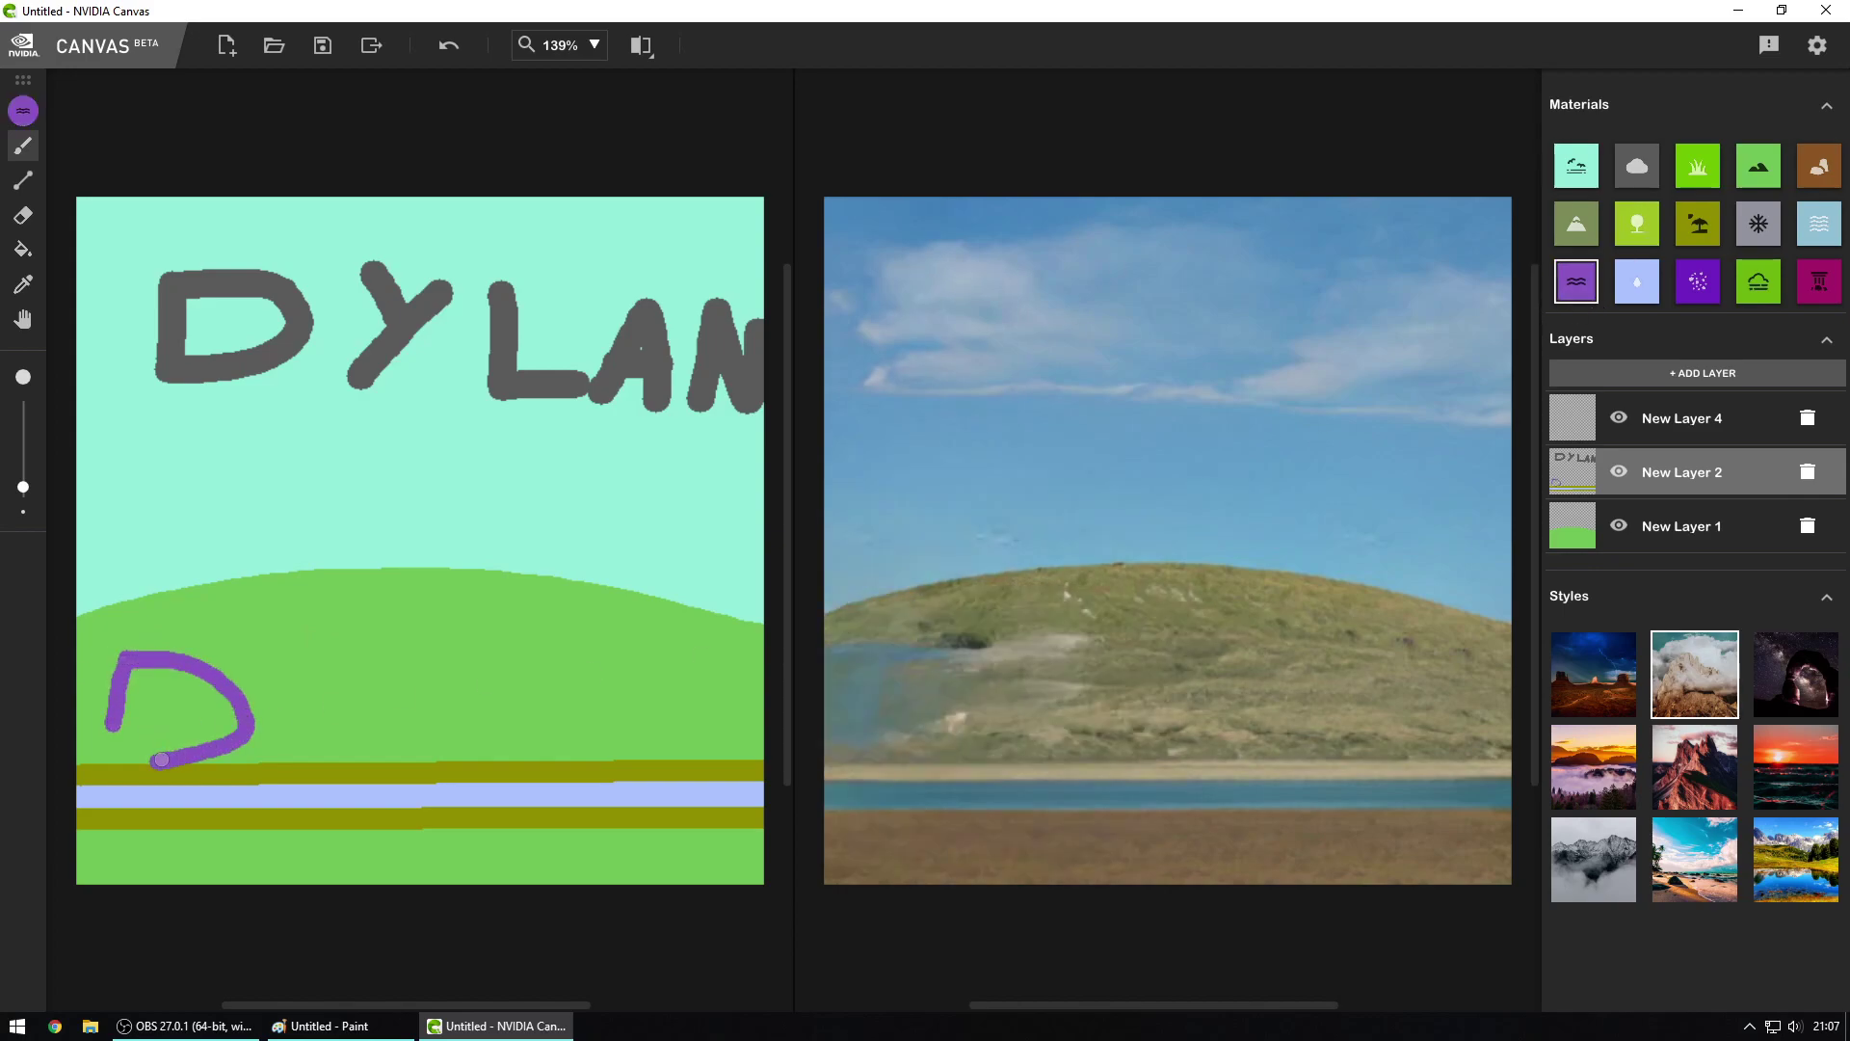
mouse_move(318, 747)
left_mouse_down()
mouse_move(378, 660)
mouse_move(344, 705)
mouse_move(308, 638)
left_mouse_up()
mouse_move(461, 659)
left_mouse_down()
mouse_move(447, 742)
mouse_move(531, 741)
mouse_move(596, 670)
mouse_move(605, 745)
mouse_move(598, 720)
mouse_move(647, 686)
mouse_move(688, 738)
mouse_move(716, 690)
left_mouse_up()
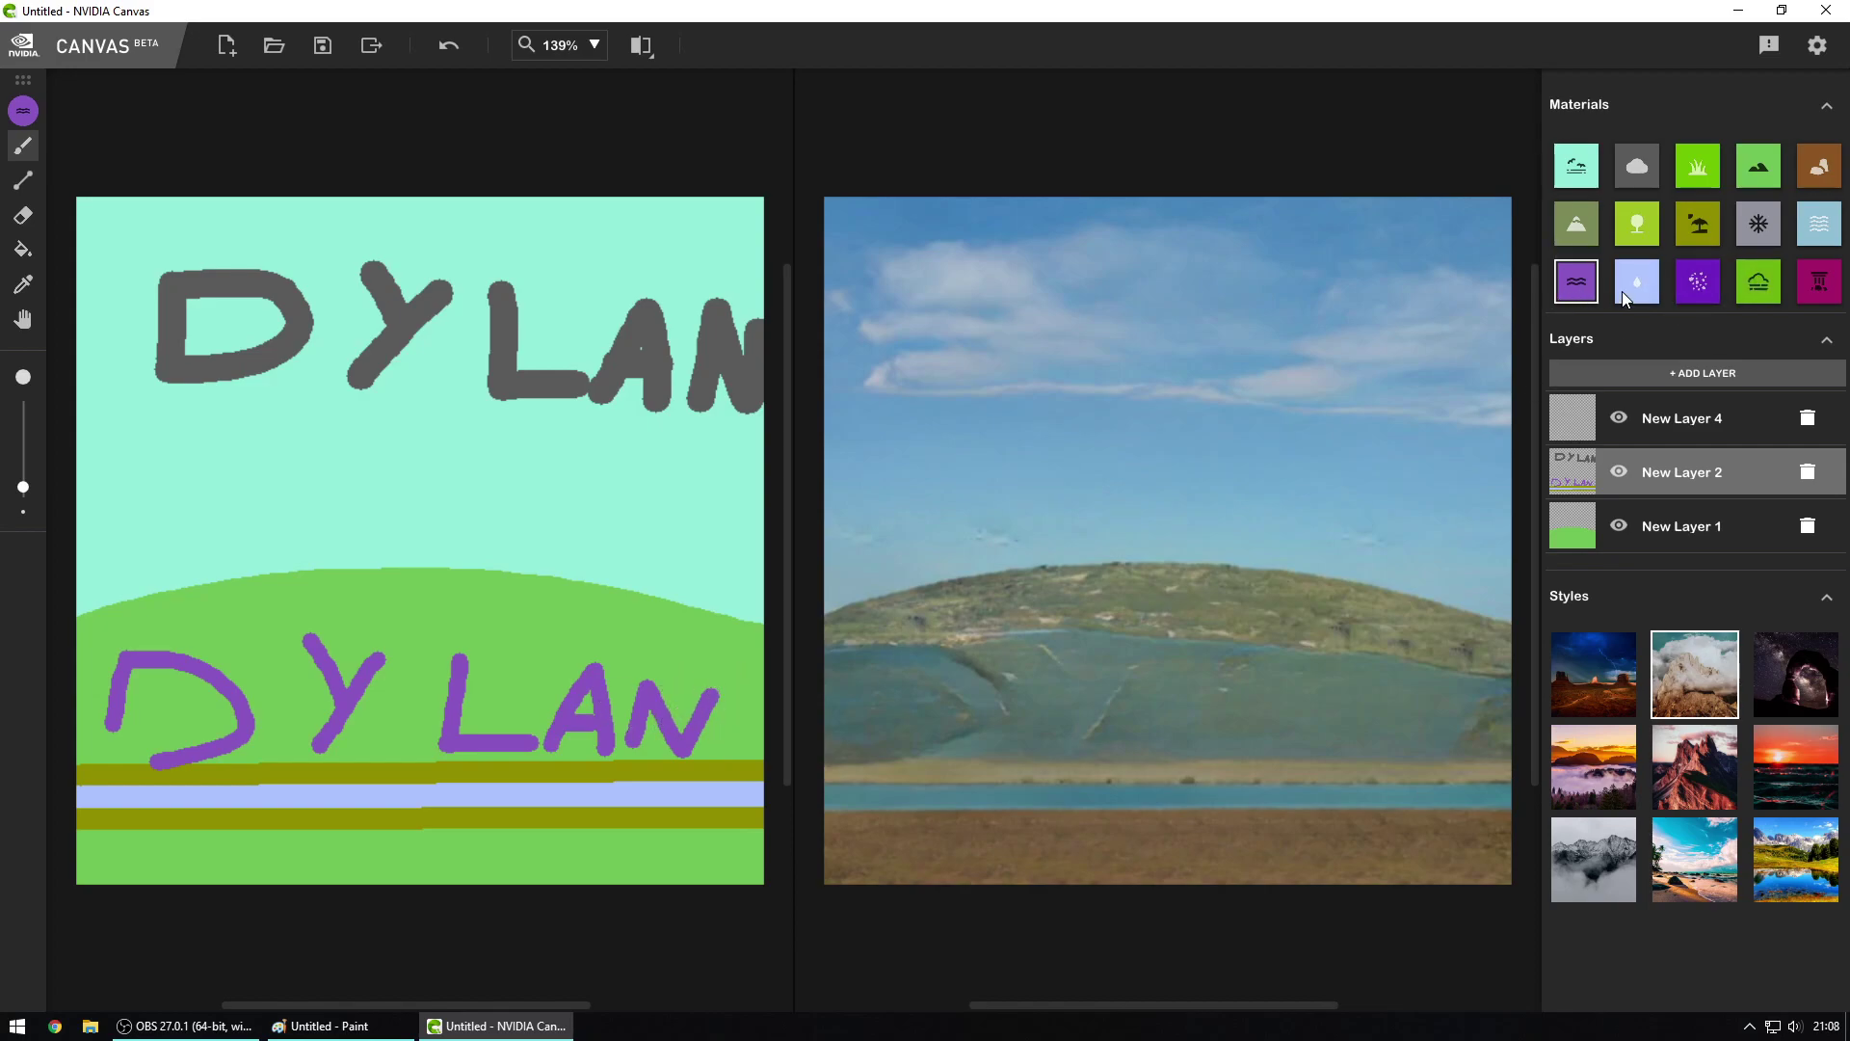
Step: Undo all the purple river lettering on the hill
key("ctrl+z")
key("ctrl+z")
key("ctrl+z")
key("ctrl+z")
key("ctrl+z")
key("ctrl+z")
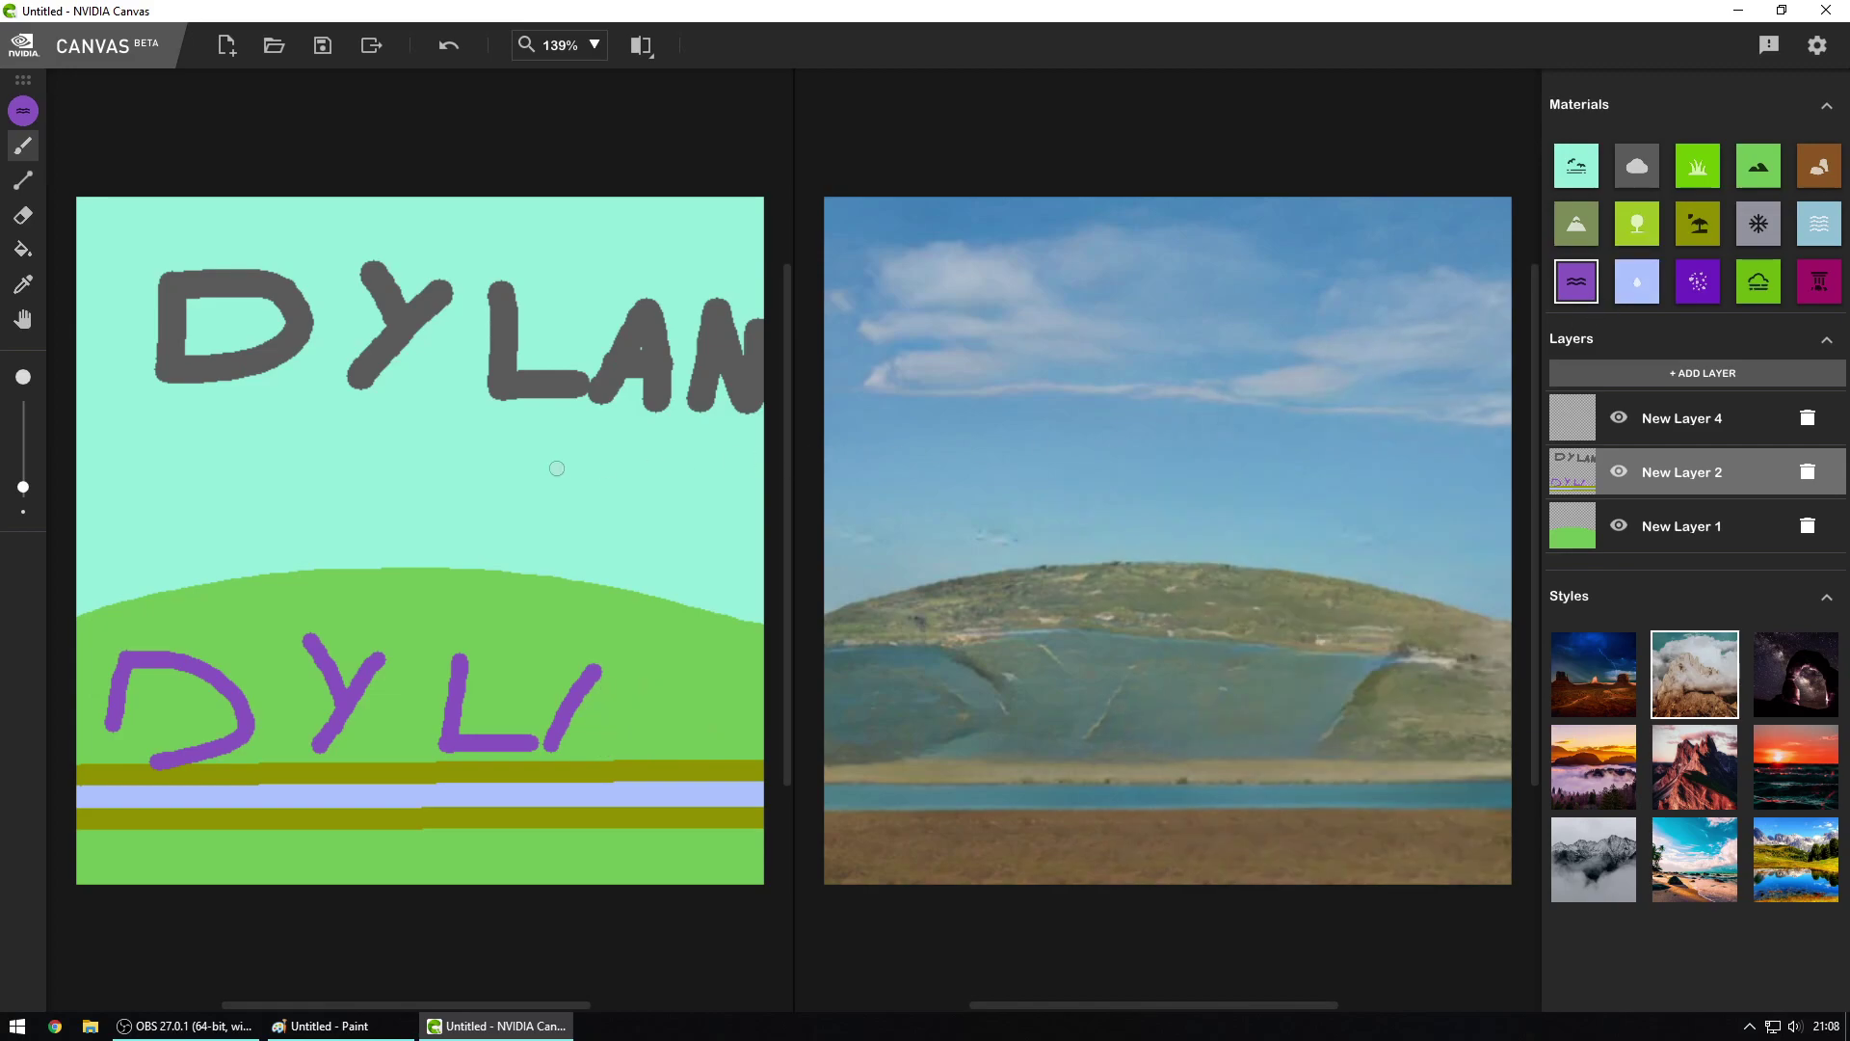
key("ctrl+z")
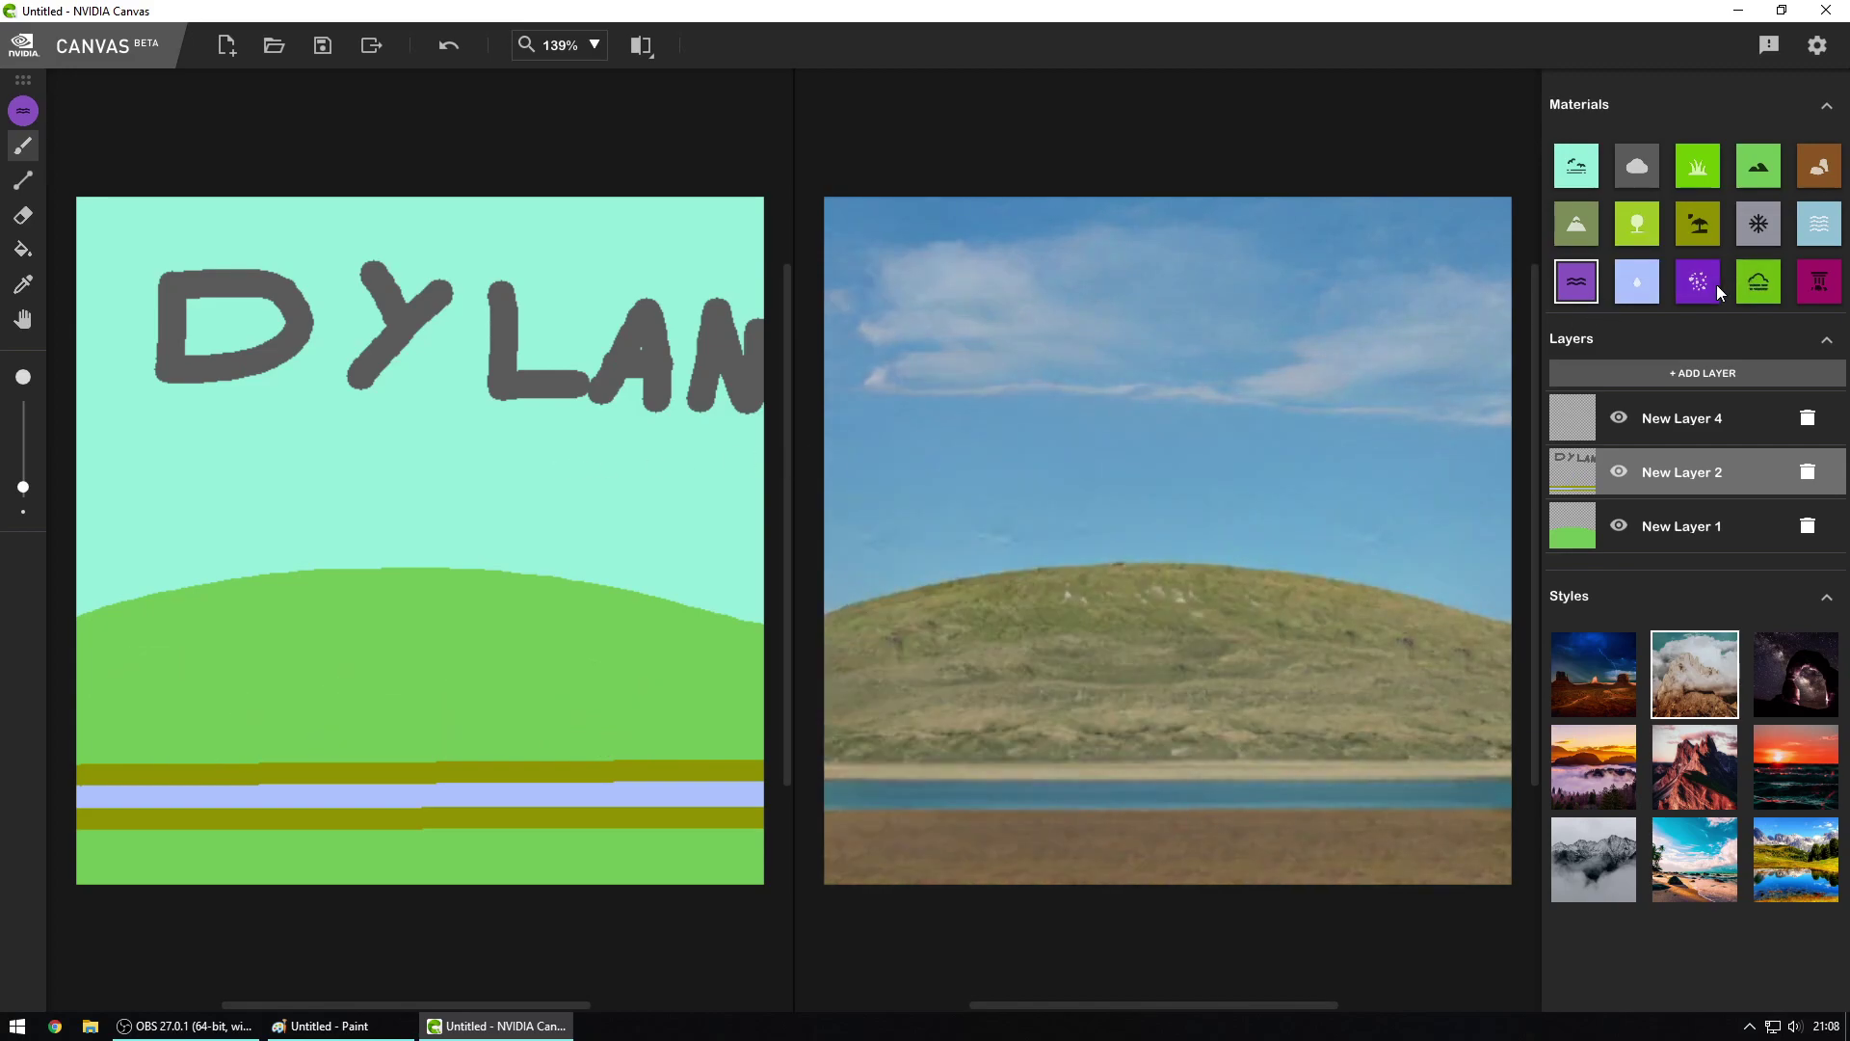
Step: Try writing the first name in lavender water letters across the hill, and undo every stroke
left_click(1626, 283)
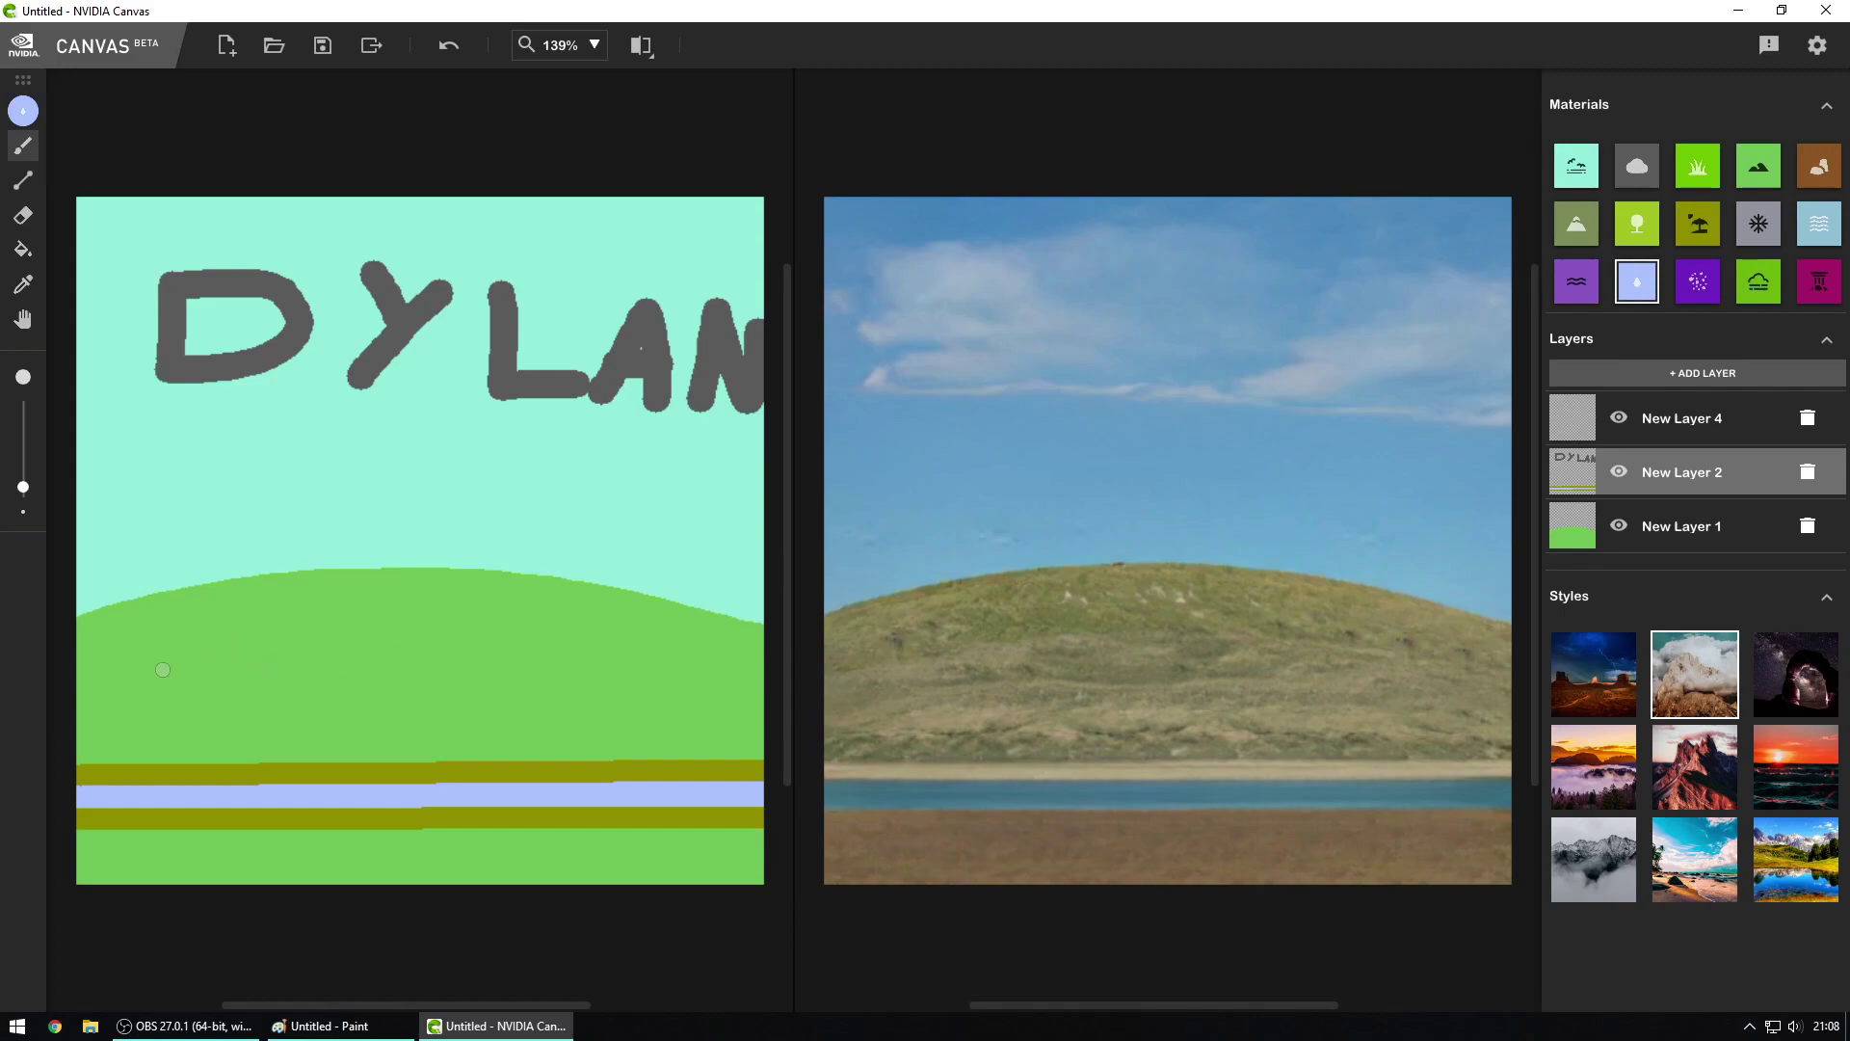
mouse_move(115, 651)
left_mouse_down()
mouse_move(99, 737)
mouse_move(130, 746)
mouse_move(100, 740)
mouse_move(246, 677)
mouse_move(203, 679)
mouse_move(193, 660)
mouse_move(267, 740)
mouse_move(376, 740)
mouse_move(435, 665)
mouse_move(463, 748)
mouse_move(445, 713)
mouse_move(530, 663)
mouse_move(613, 662)
left_mouse_up()
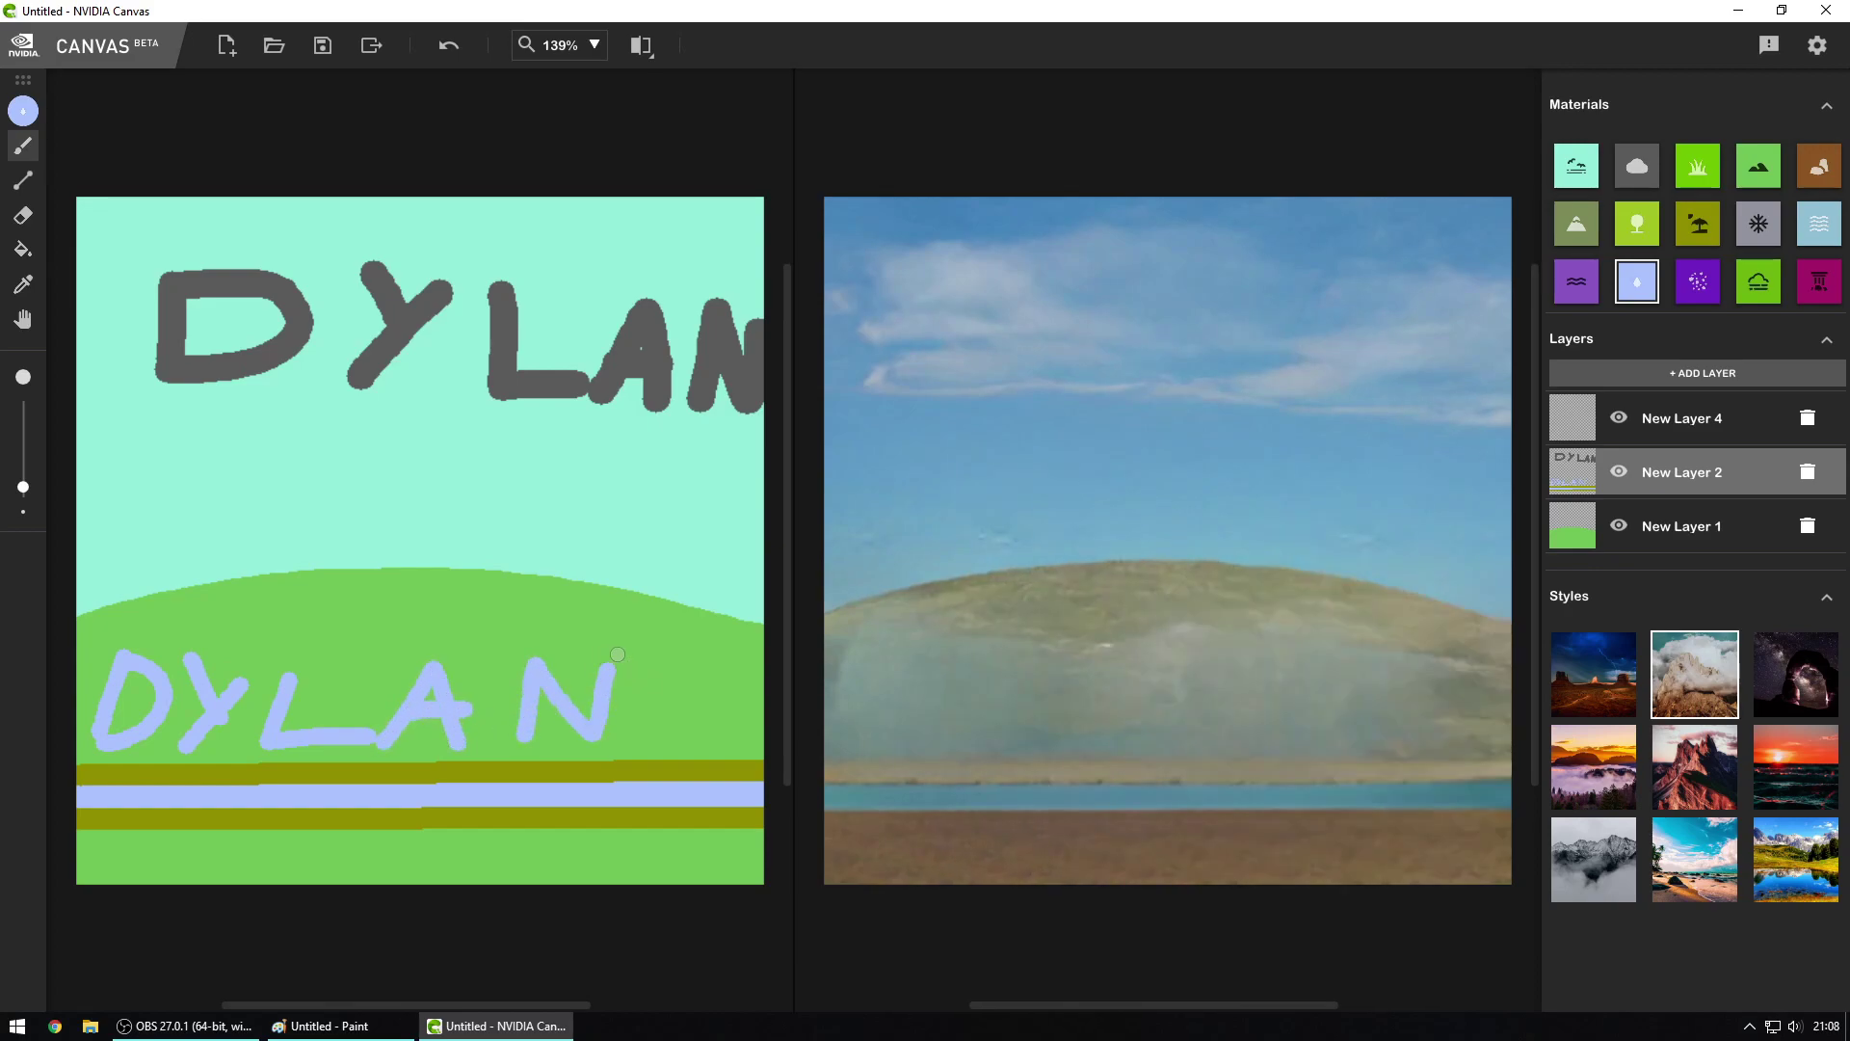
key("ctrl+z")
key("ctrl+z")
key("ctrl+z")
key("ctrl+z")
key("ctrl+z")
key("ctrl+z")
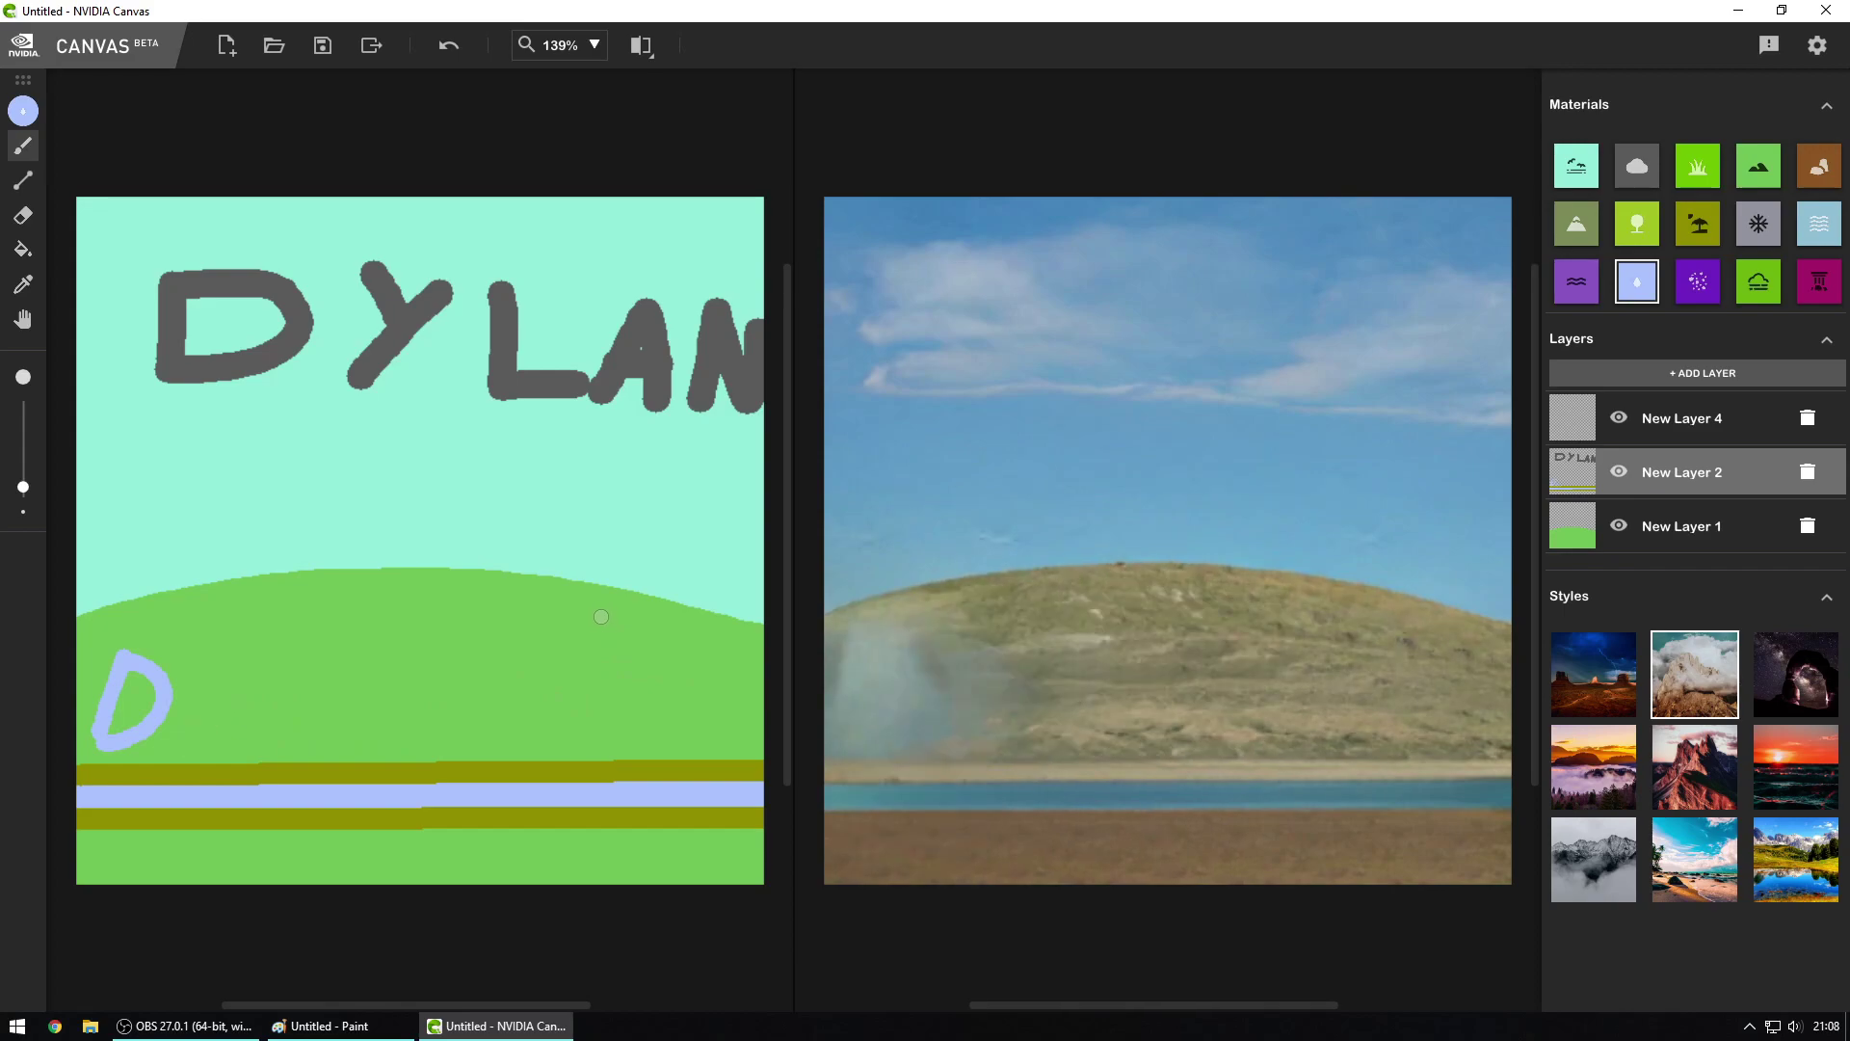
key("ctrl+z")
key("ctrl+z")
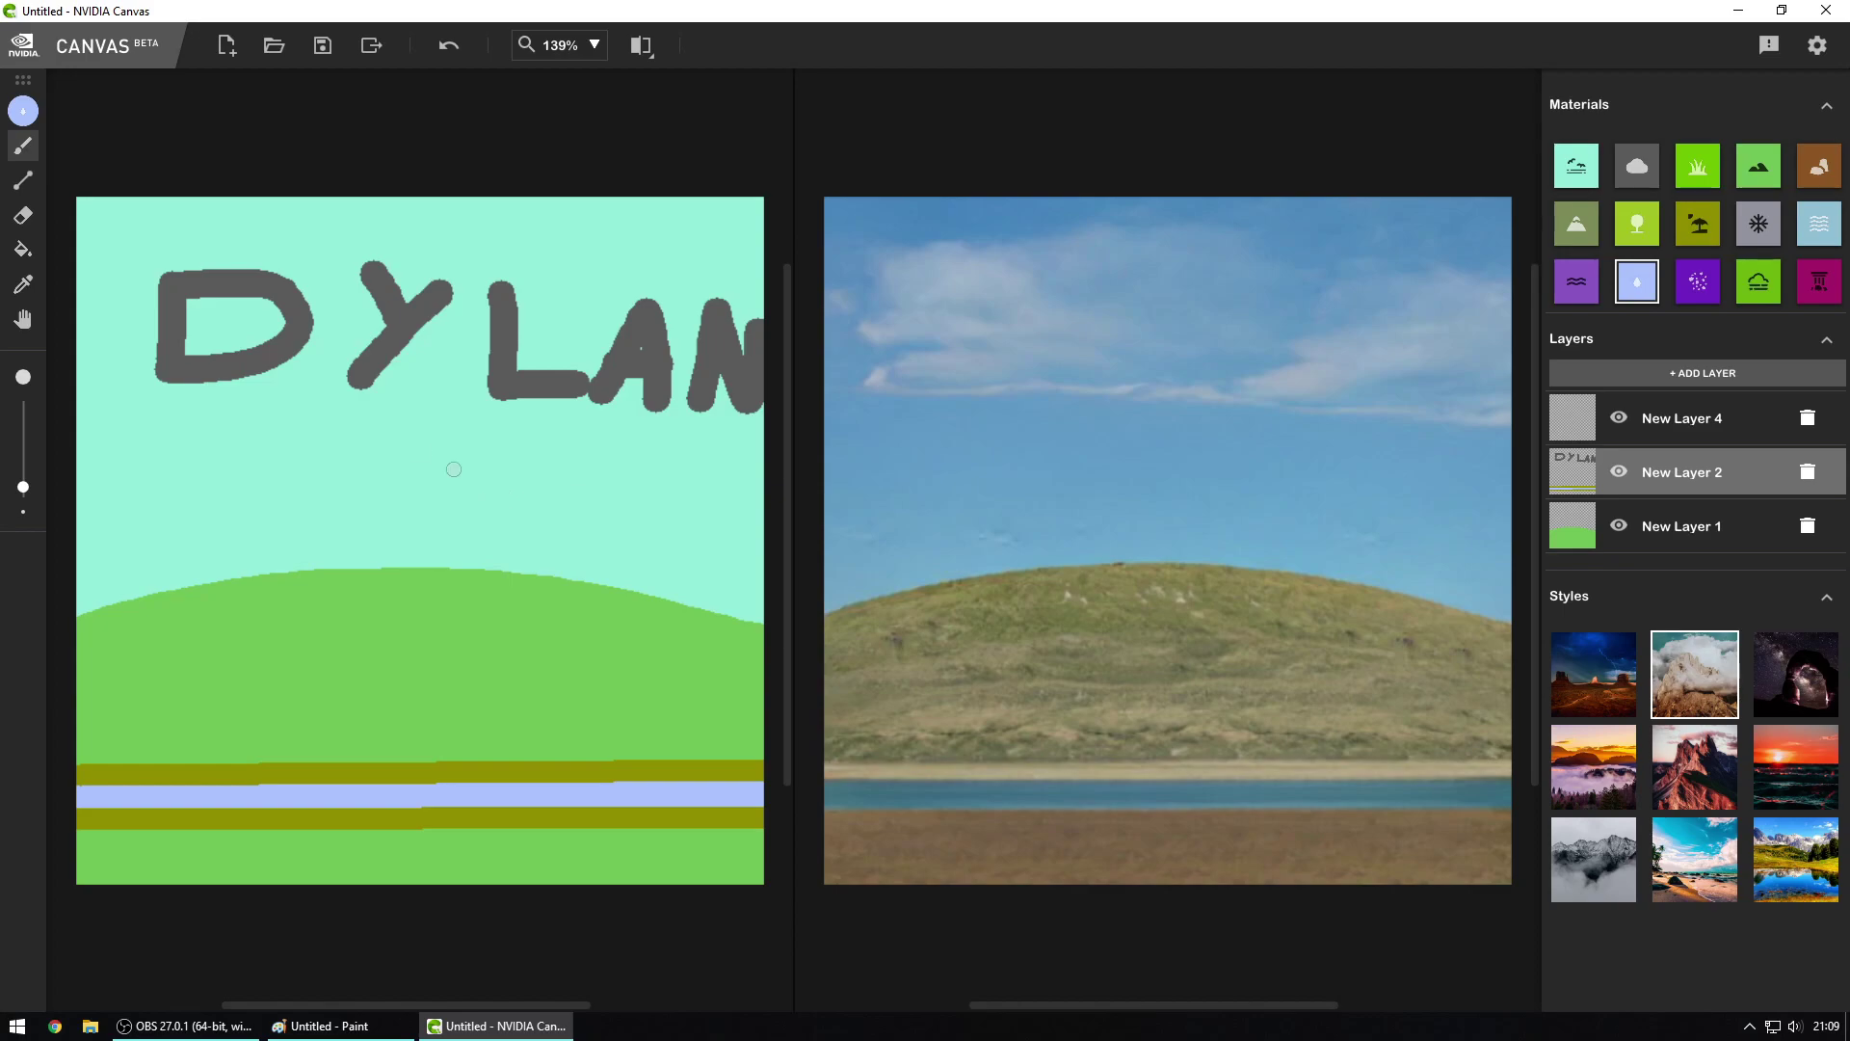
Step: Erase the cloud lettering from the sky on New Layer 2 with a much larger eraser, and return to the brush
left_click(27, 177)
left_click_drag(26, 490, 24, 407)
left_click(23, 215)
mouse_move(183, 293)
left_mouse_down()
mouse_move(739, 297)
mouse_move(784, 364)
mouse_move(142, 344)
left_mouse_up()
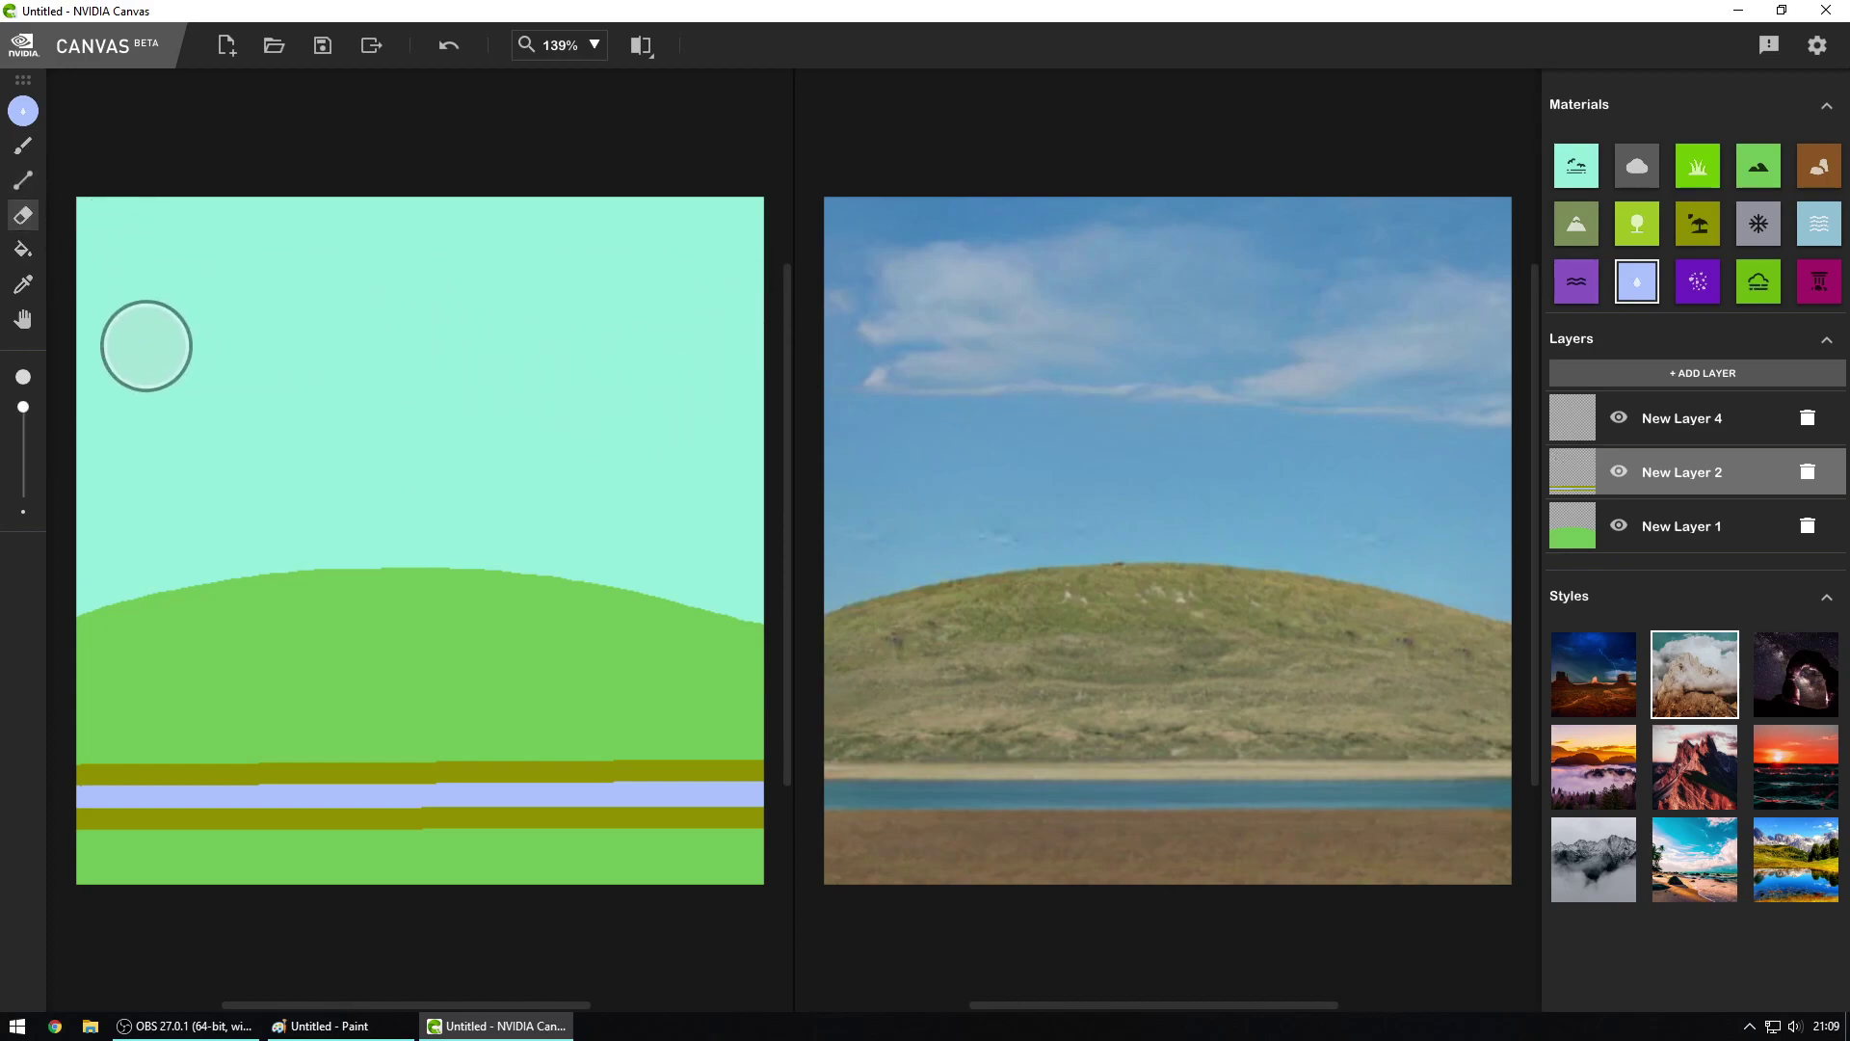
left_click(33, 148)
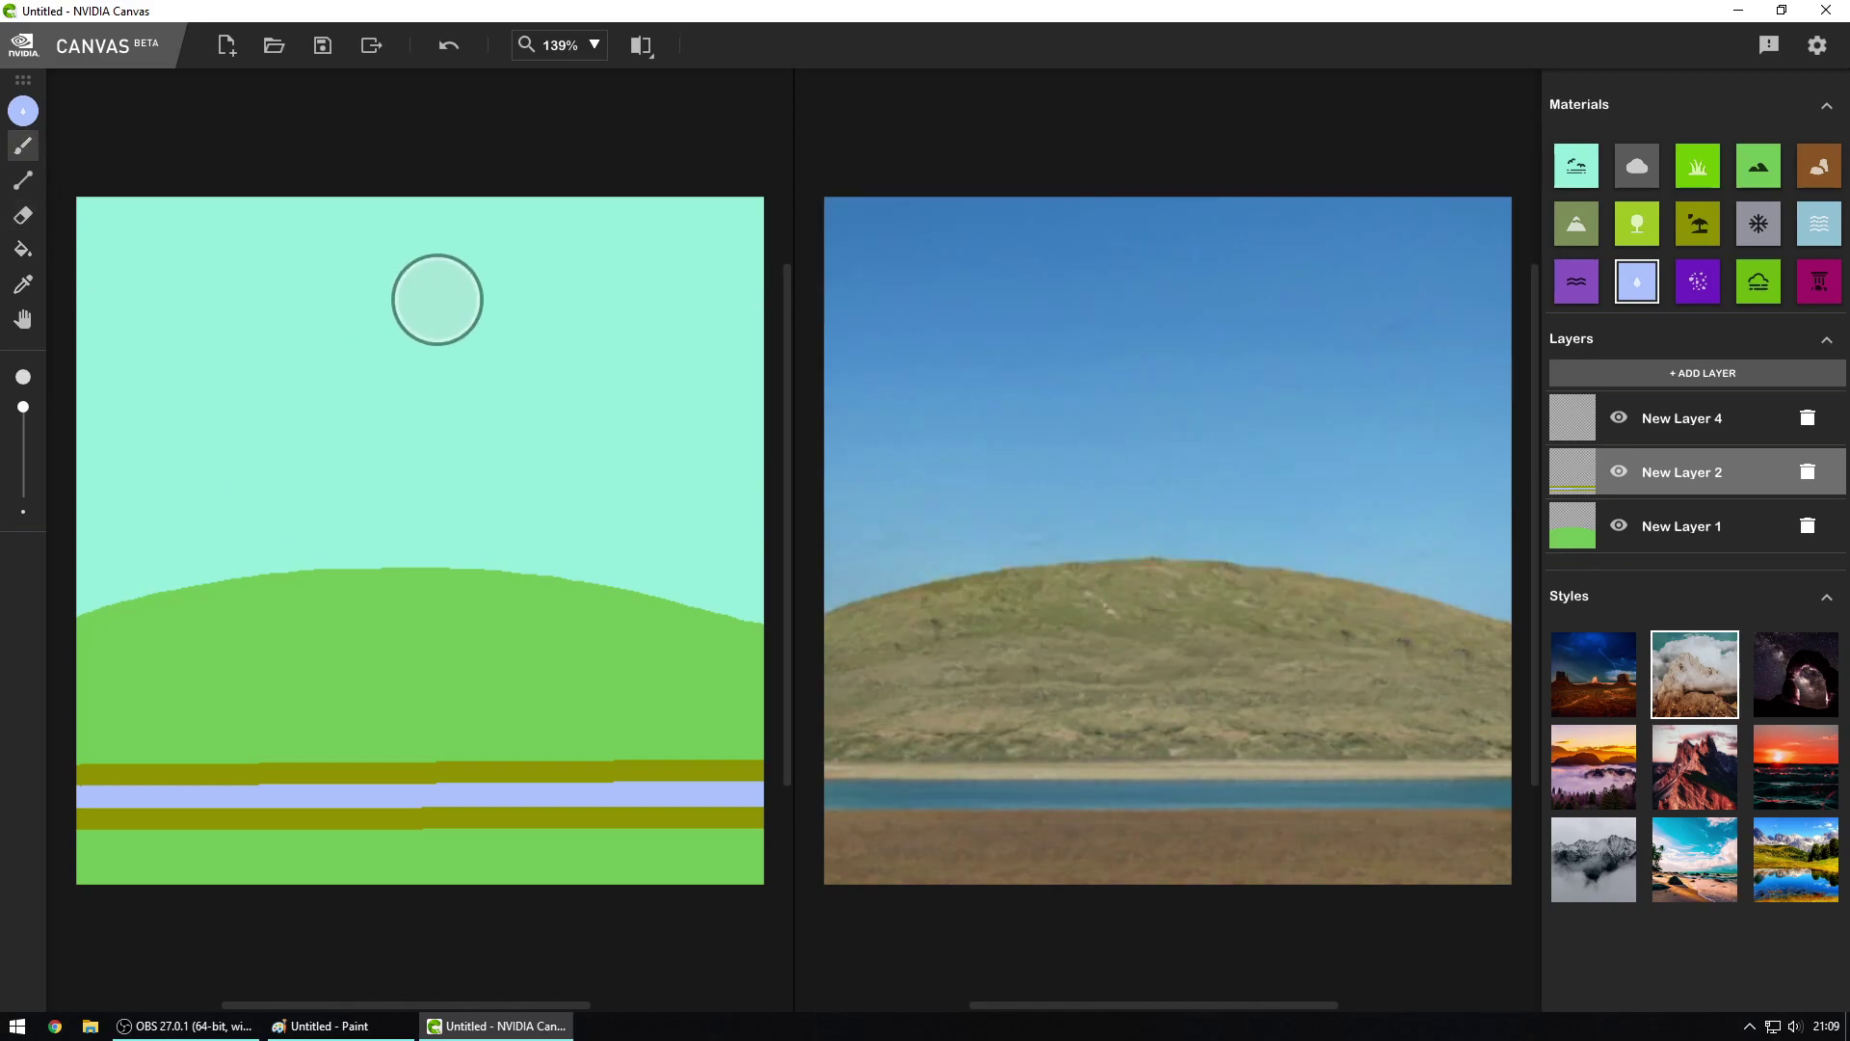